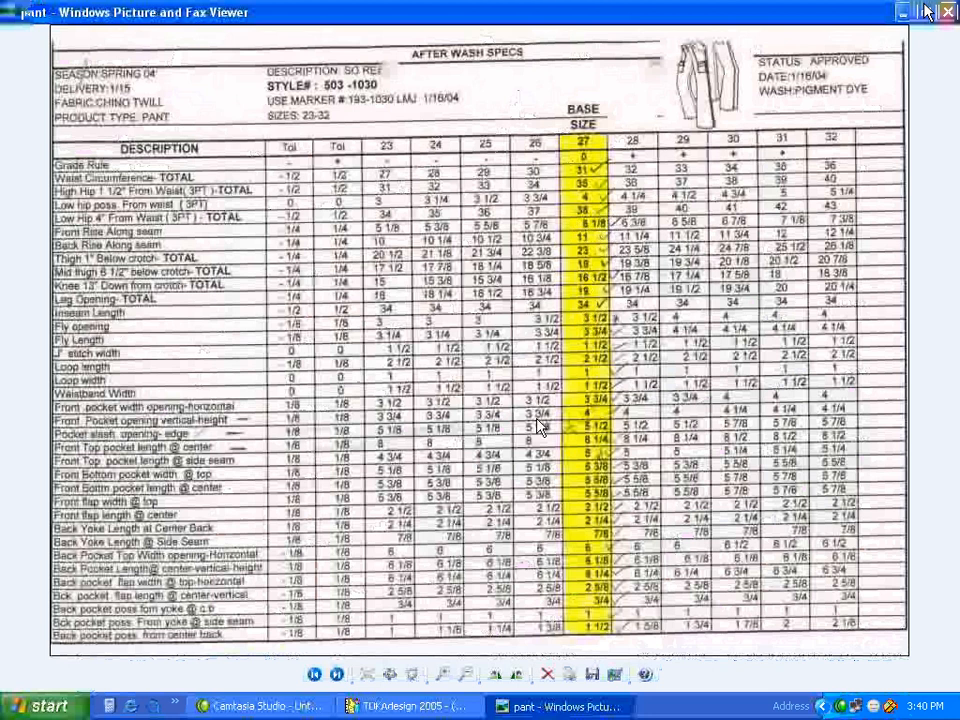
Switch to TUKAdesign and set the working units to inches without fractions
{"action": "left_click", "coordinate": [405, 706]}
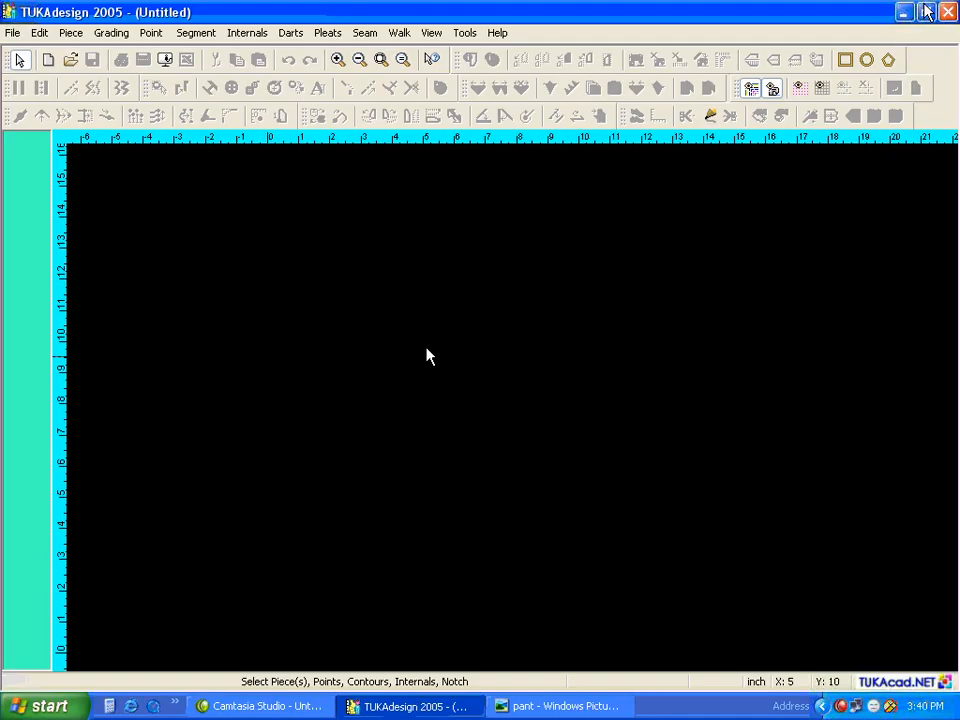
{"action": "left_click", "coordinate": [465, 33]}
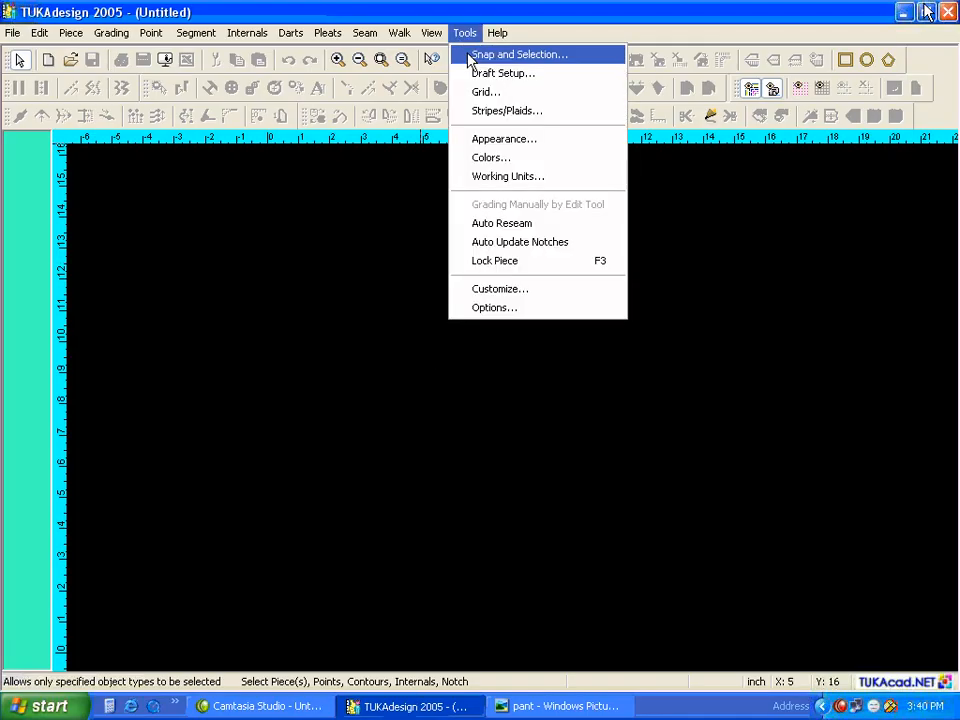
{"action": "left_click", "coordinate": [489, 178]}
{"action": "left_click_drag", "start_coordinate": [488, 170], "coordinate": [463, 195]}
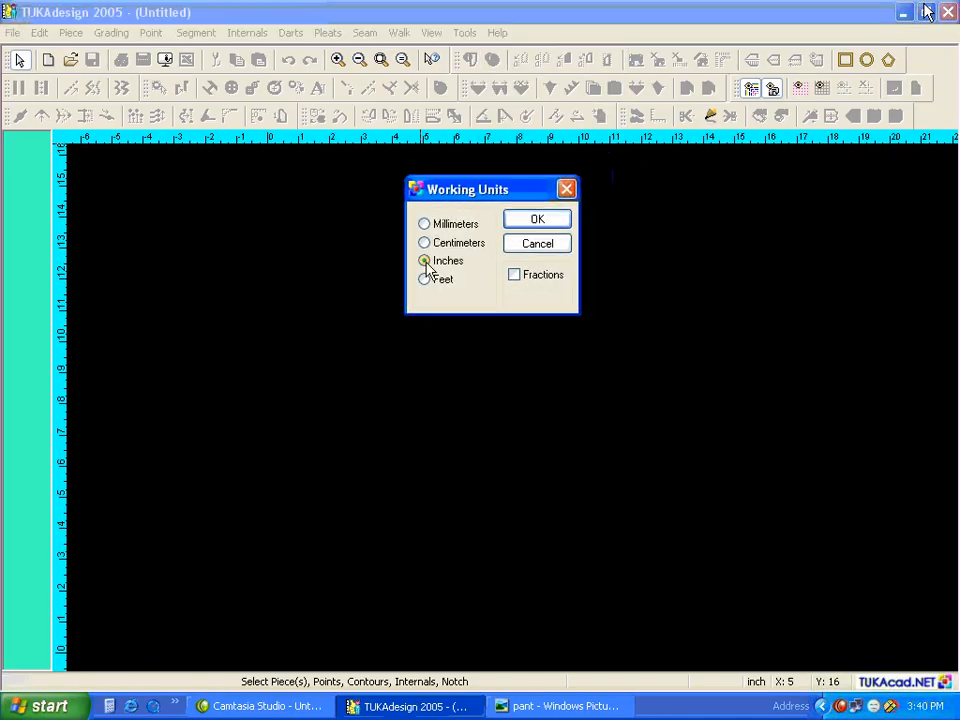
{"action": "left_click", "coordinate": [533, 220]}
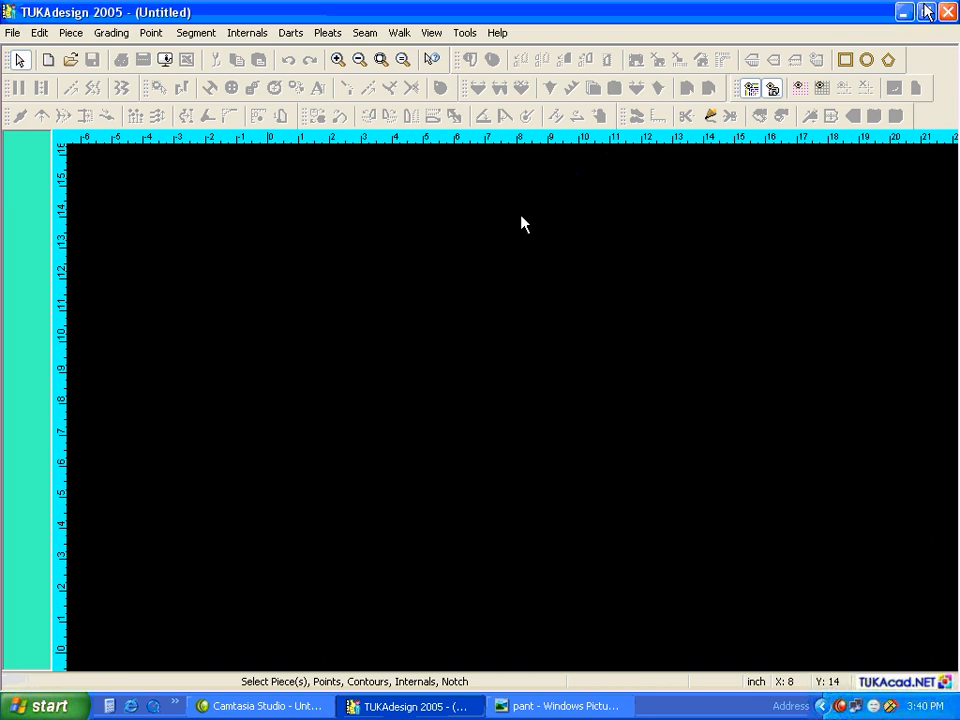
Create a rectangle piece named FRT, 40.125 inches in X by 10 inches in Y, and place it in the work area
{"action": "left_click", "coordinate": [47, 60]}
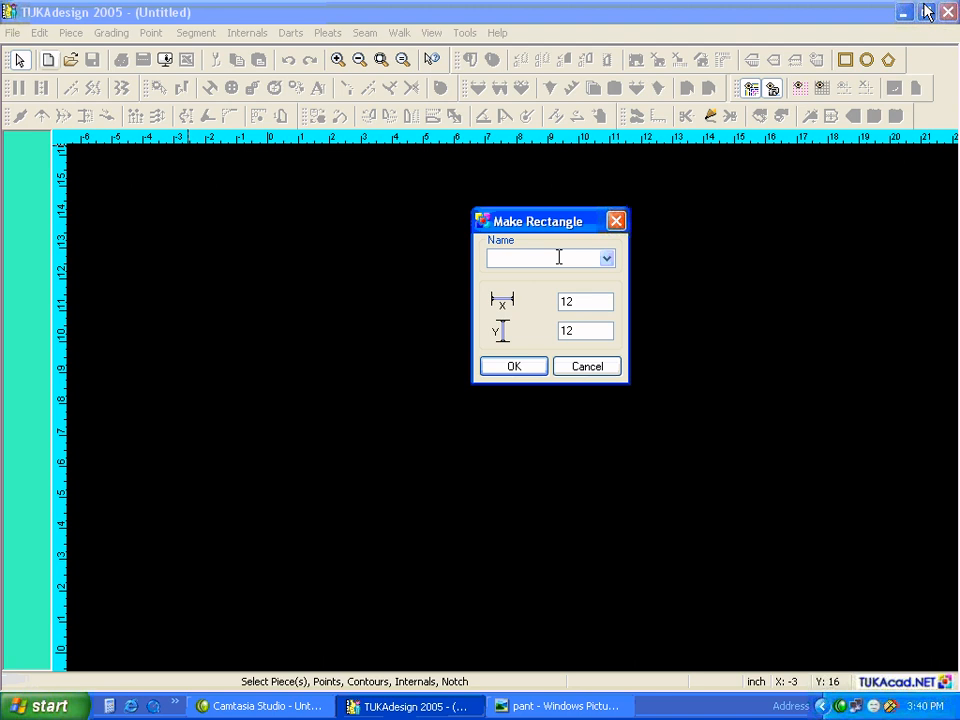
{"action": "type", "text": "FRT"}
{"action": "double_click", "coordinate": [568, 301]}
{"action": "type", "text": "40.125"}
{"action": "left_click", "coordinate": [532, 707]}
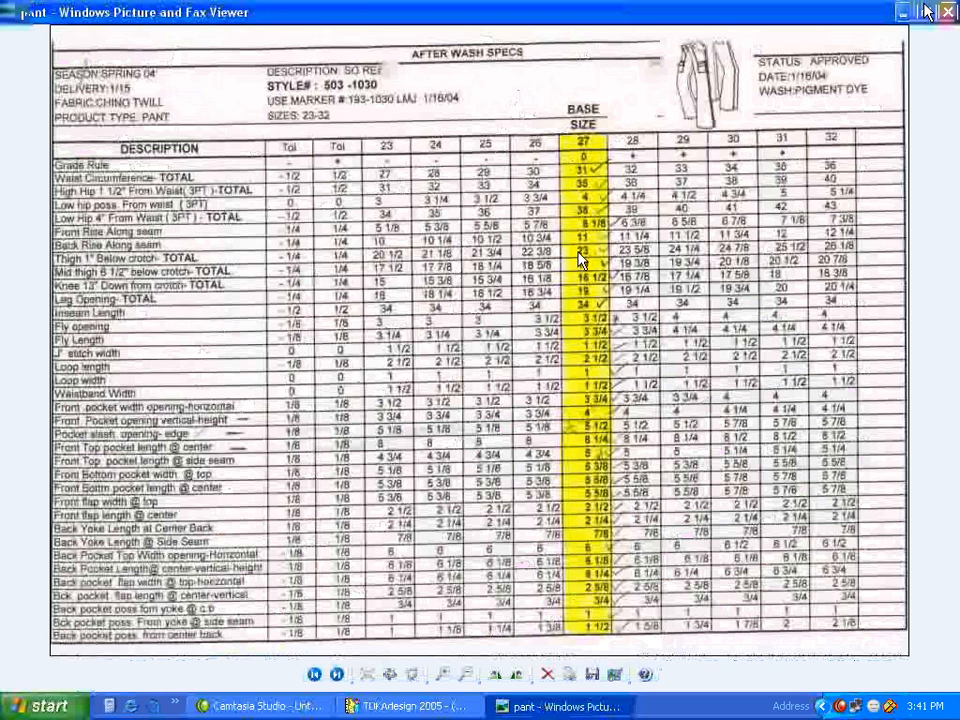
{"action": "left_click", "coordinate": [400, 709]}
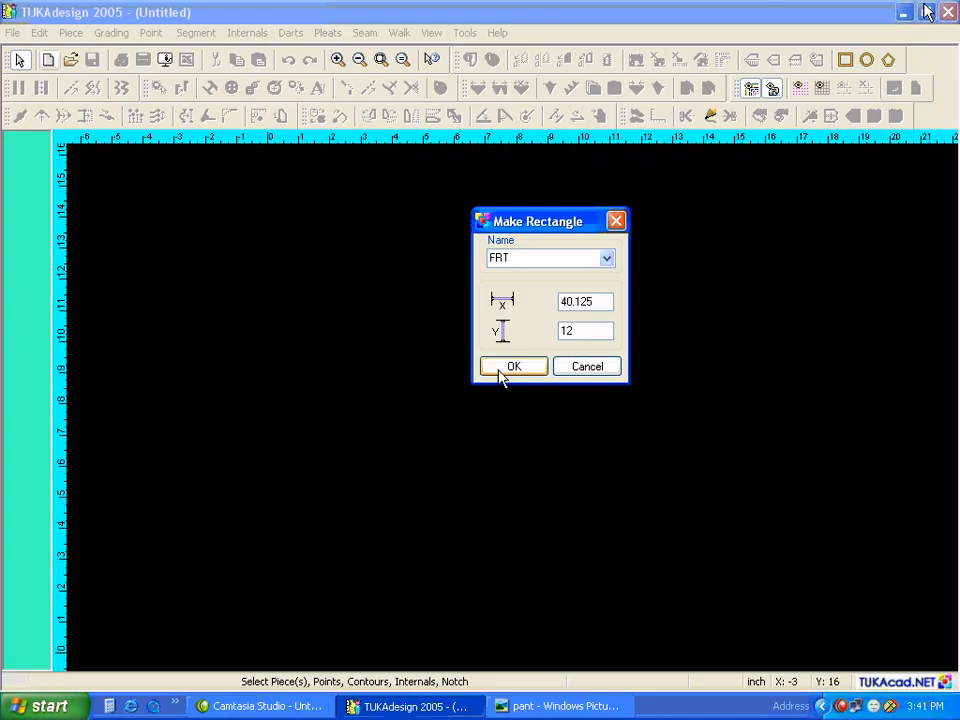
{"action": "left_click_drag", "start_coordinate": [582, 335], "coordinate": [535, 331]}
{"action": "type", "text": "10"}
{"action": "left_click", "coordinate": [538, 368]}
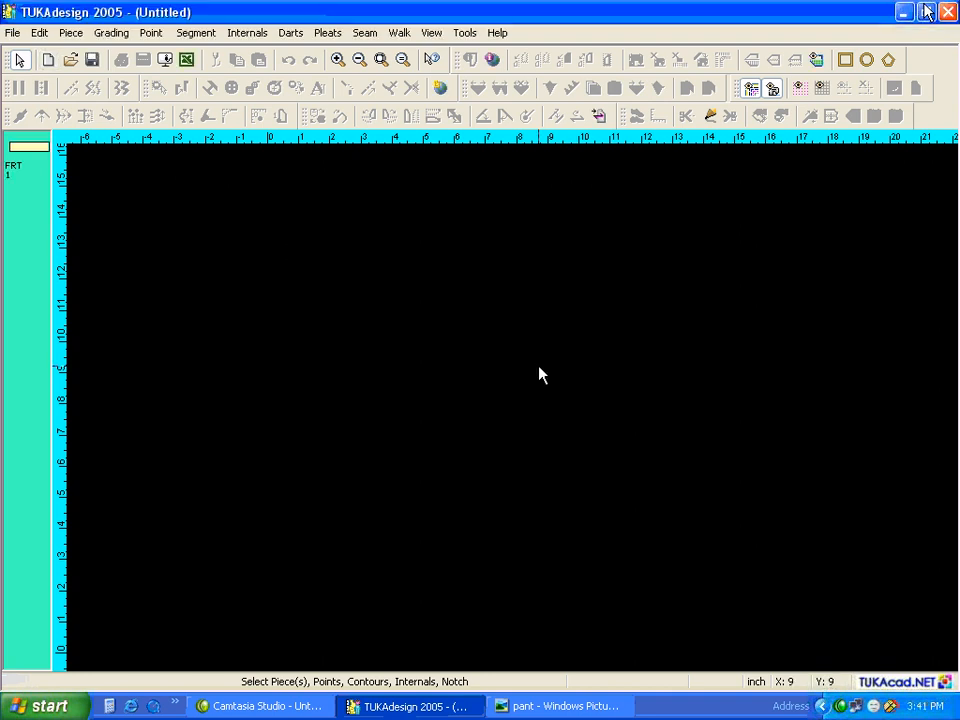
{"action": "left_click", "coordinate": [40, 163]}
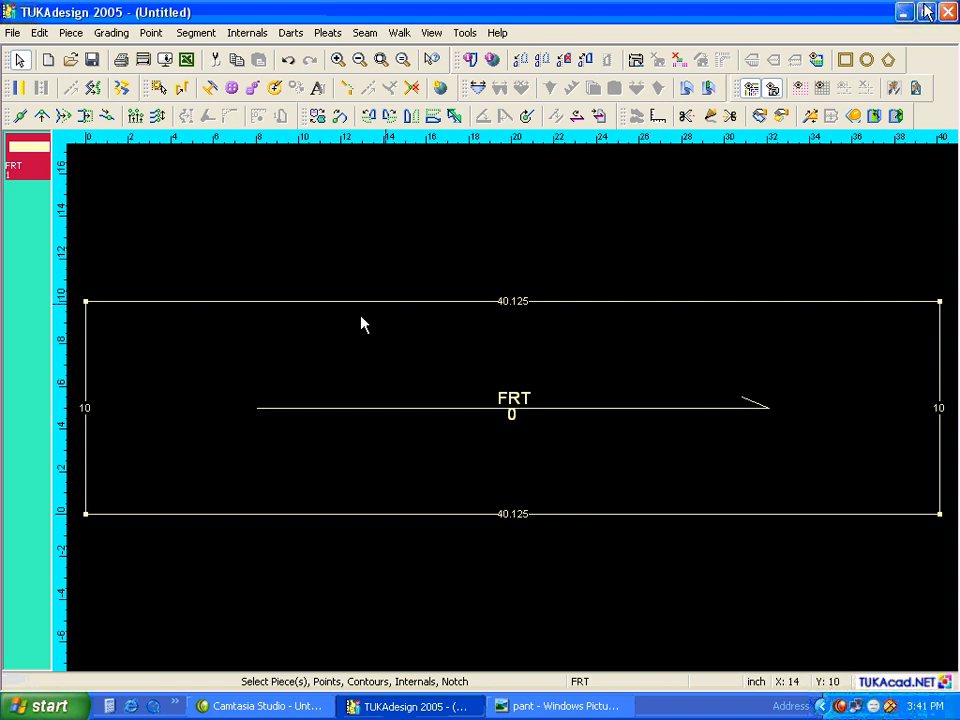
Start a draft line at the midpoint of the rectangle's left edge, at proportion 0.5, and create a point on the contour there
{"action": "left_click", "coordinate": [713, 116]}
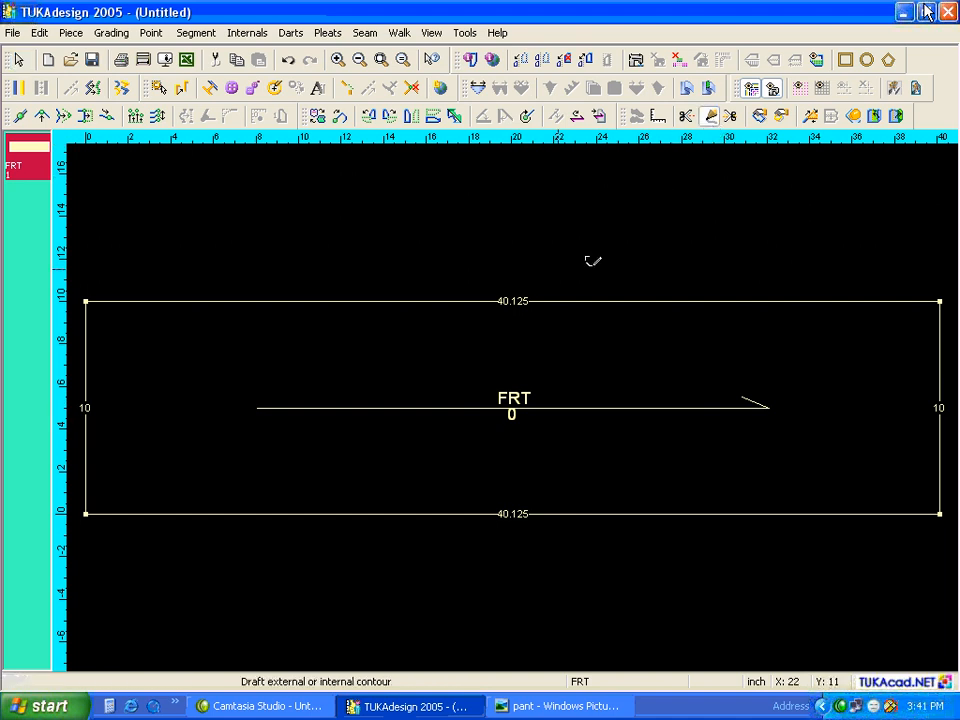
{"action": "left_click", "coordinate": [86, 407]}
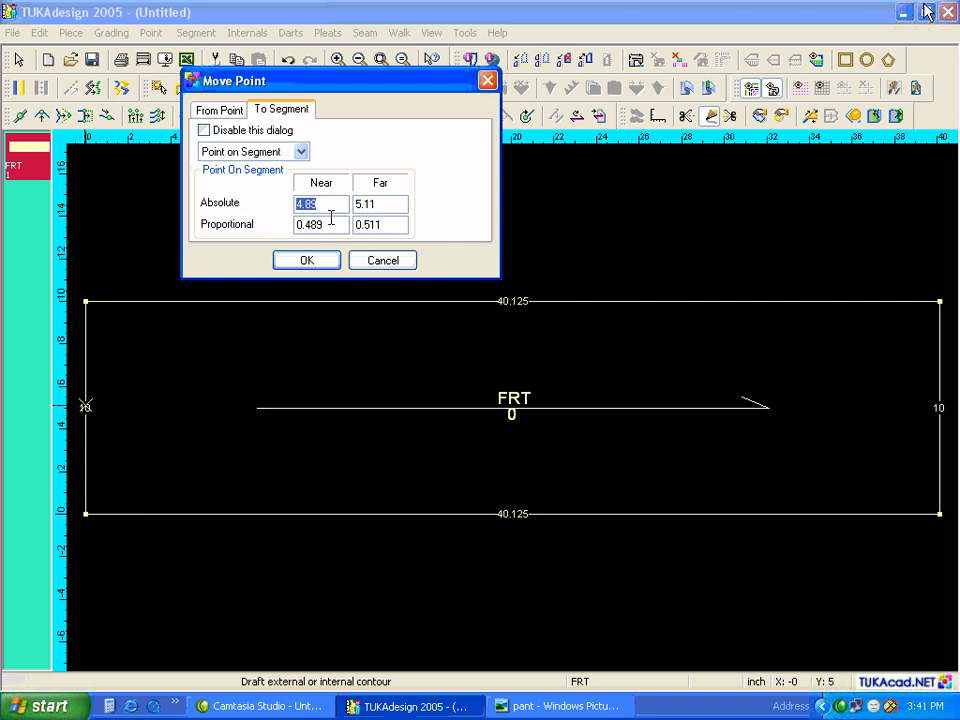
{"action": "left_click_drag", "start_coordinate": [332, 221], "coordinate": [273, 225]}
{"action": "type", "text": "0.5"}
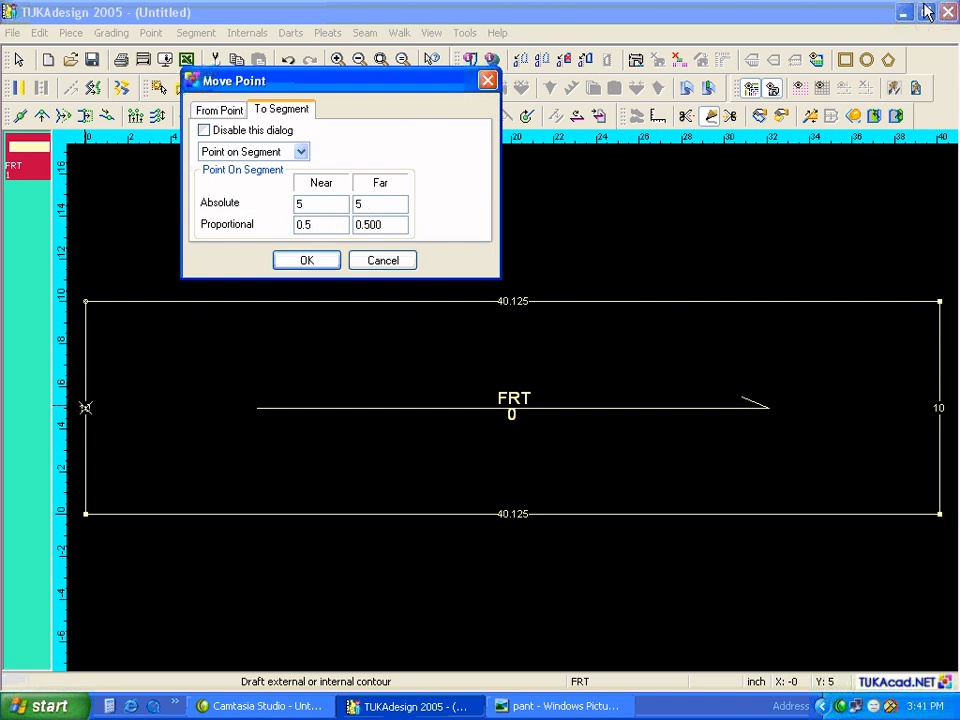
{"action": "key", "text": "Return"}
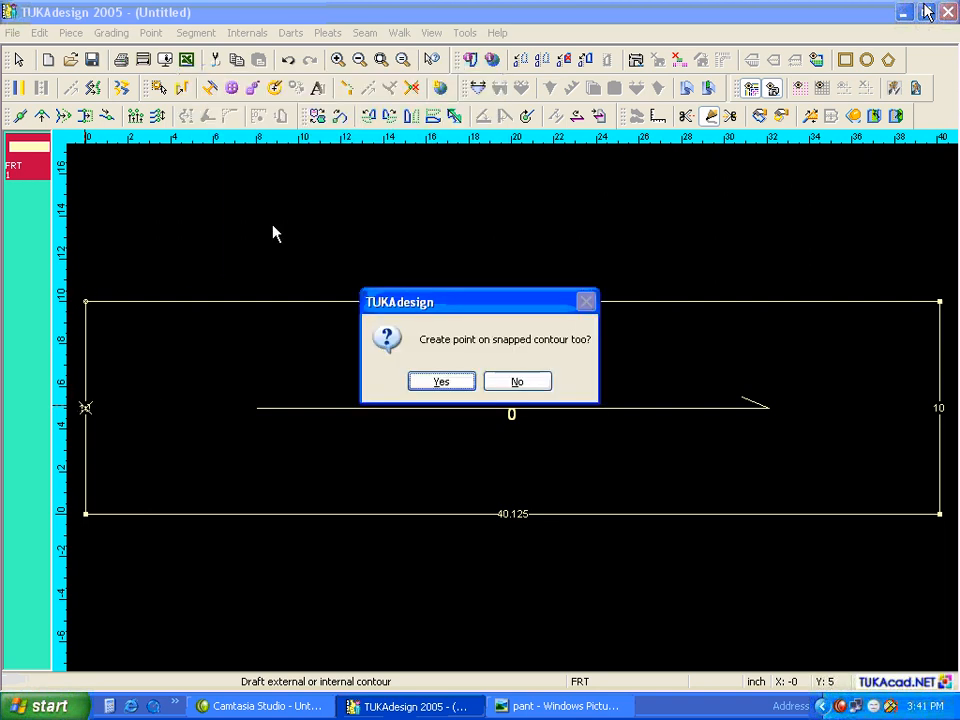
{"action": "left_click", "coordinate": [441, 381]}
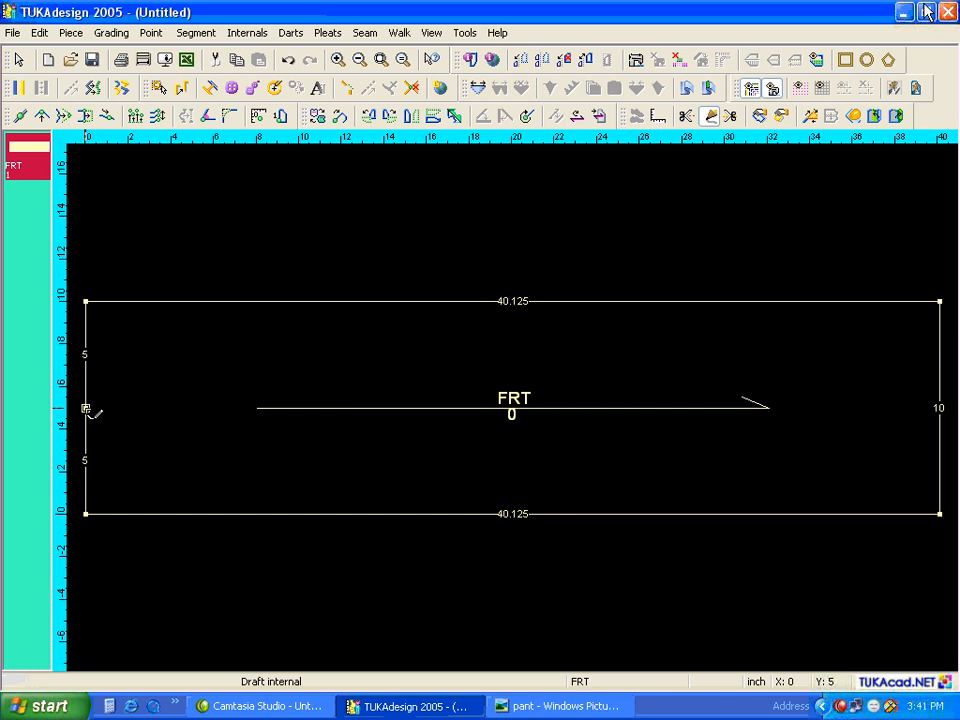
Draw the internal centre line at 0 degrees to the midpoint of the right edge, adding a contour point there, and finish the draft
{"action": "left_click", "coordinate": [86, 409]}
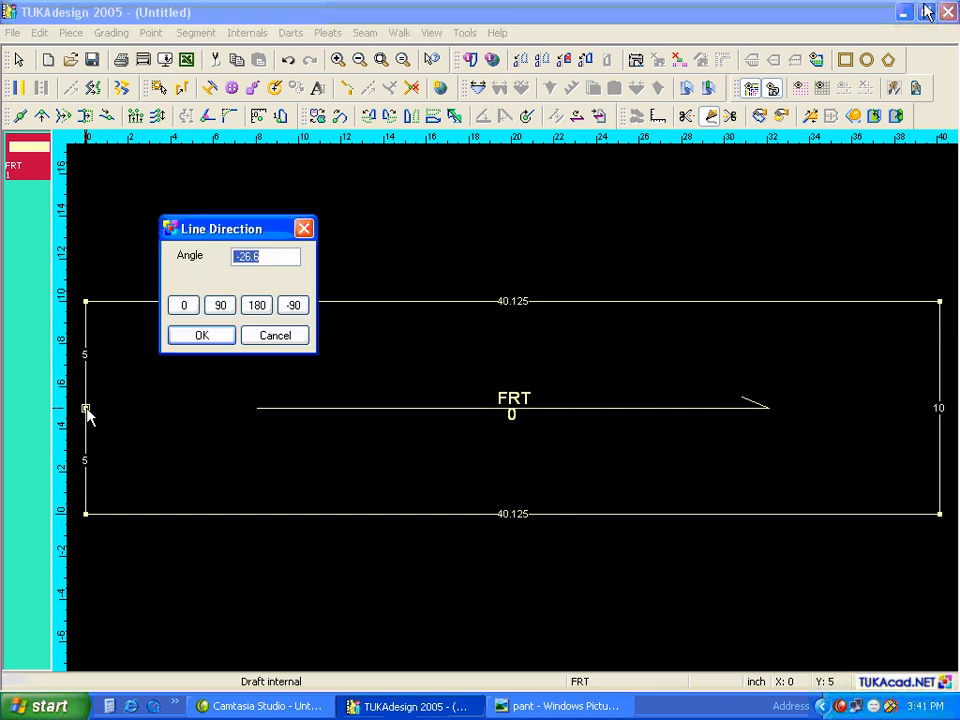
{"action": "left_click", "coordinate": [184, 305]}
{"action": "left_click", "coordinate": [939, 408]}
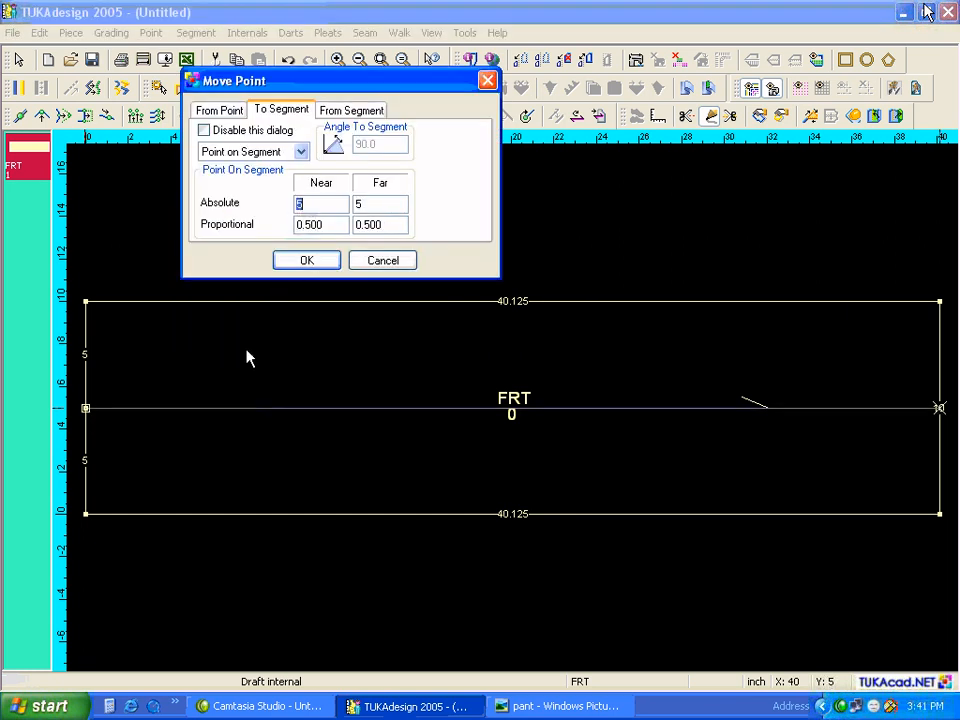
{"action": "left_click", "coordinate": [307, 260]}
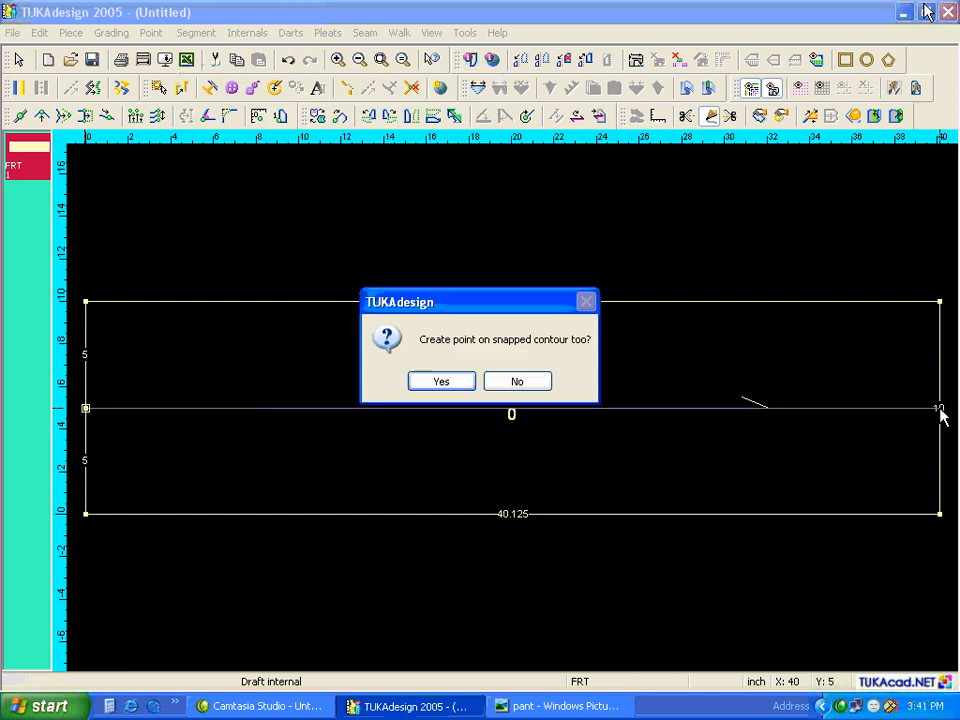
{"action": "left_click", "coordinate": [458, 387]}
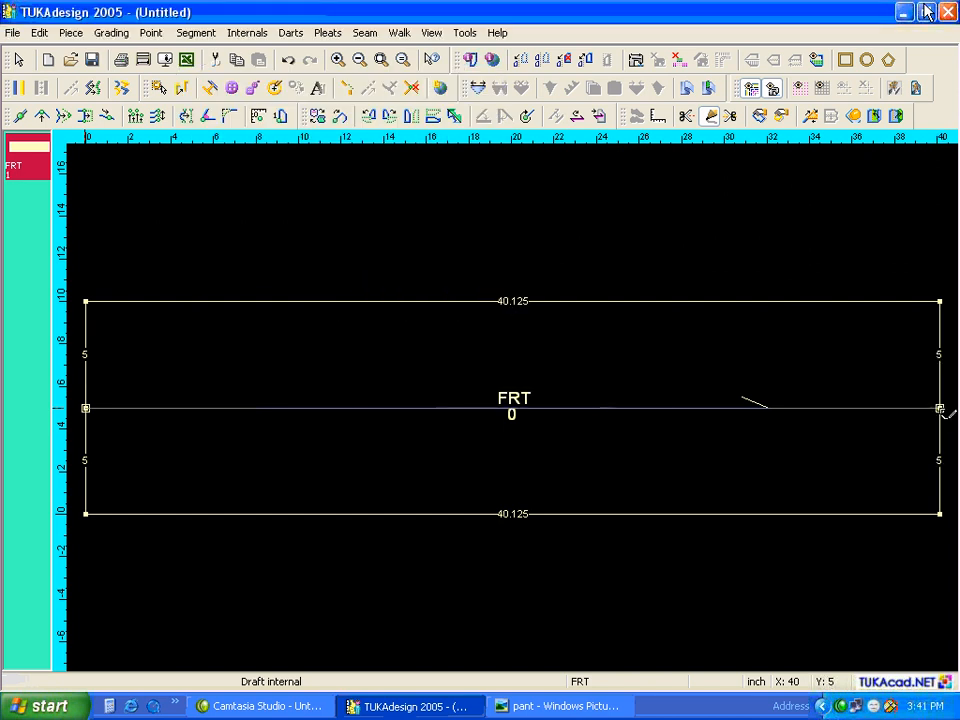
{"action": "right_click", "coordinate": [883, 361]}
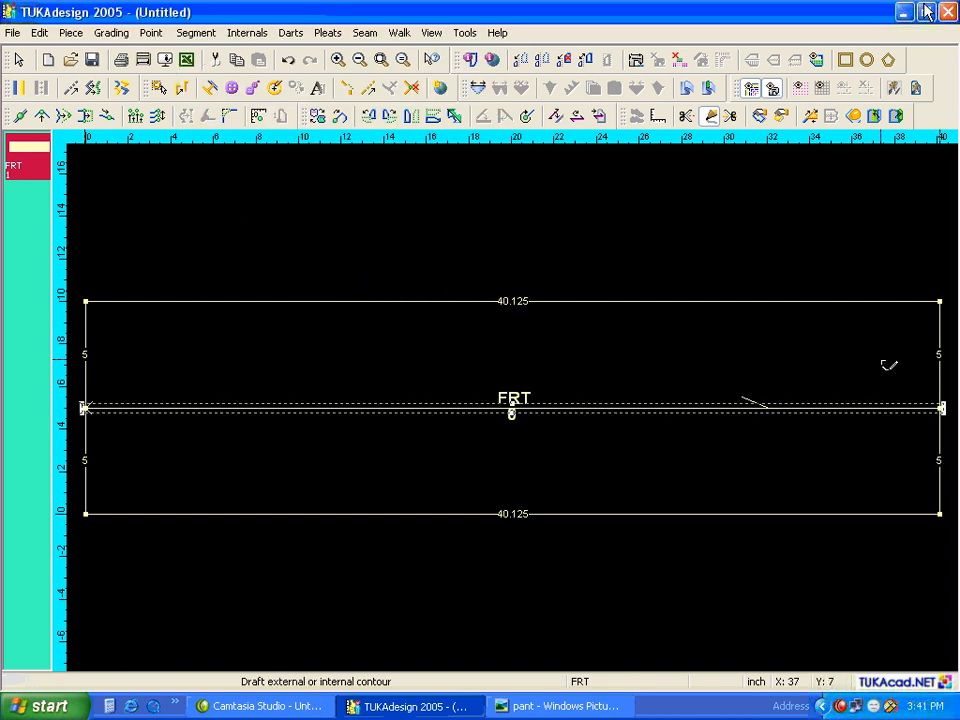
{"action": "key", "text": "Escape"}
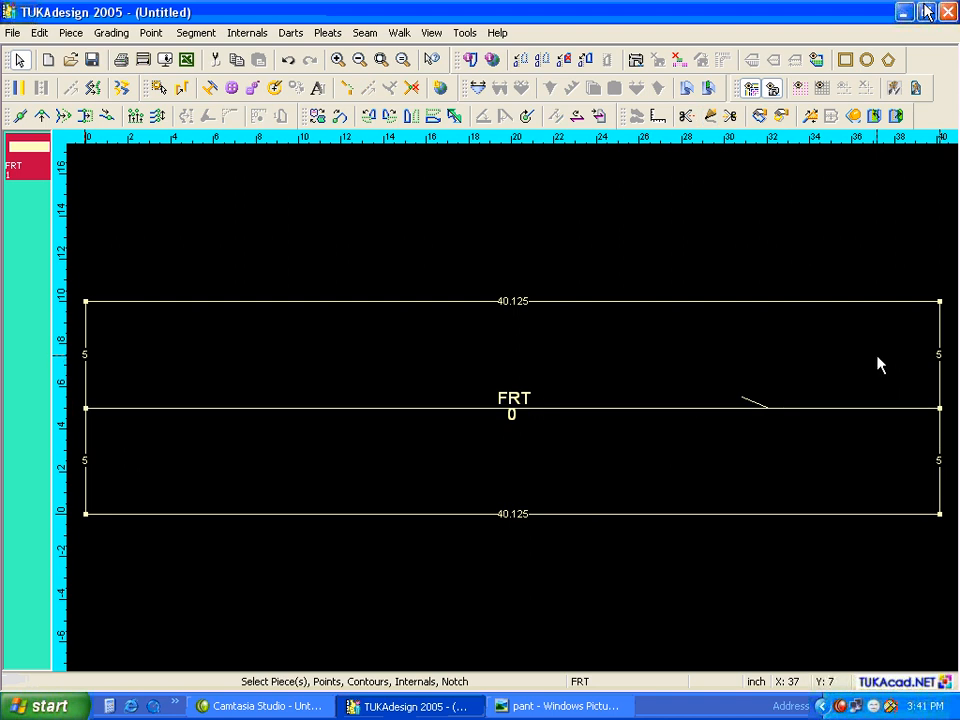
Add a grading point on the right edge, 3.875 inches above the centre line, after checking the spec sheet
{"action": "left_click", "coordinate": [18, 117]}
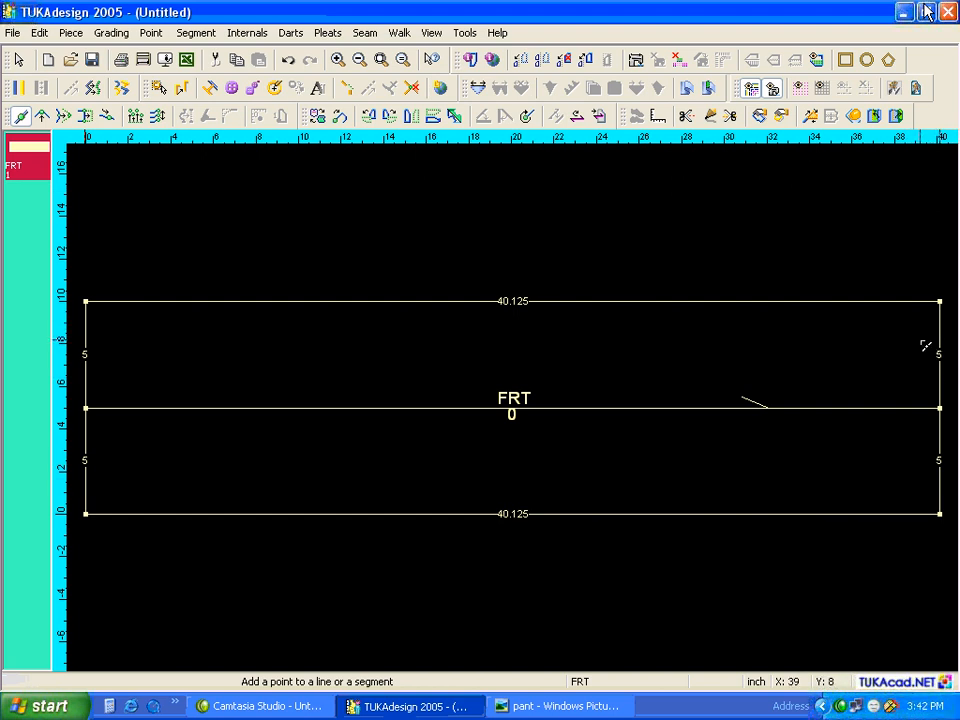
{"action": "left_click", "coordinate": [540, 706]}
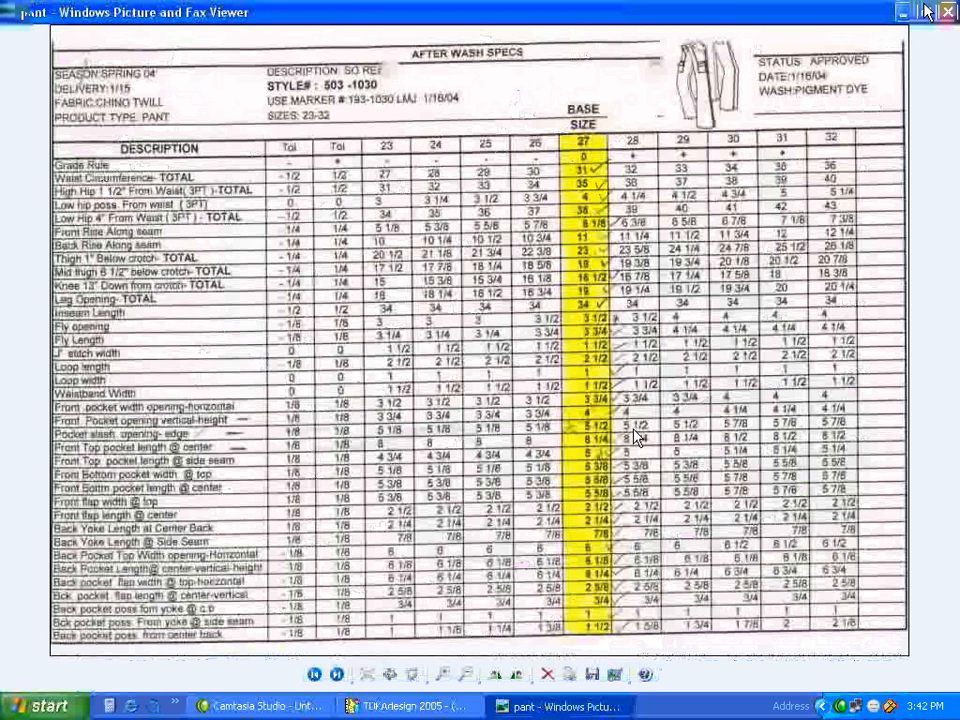
{"action": "left_click", "coordinate": [435, 707]}
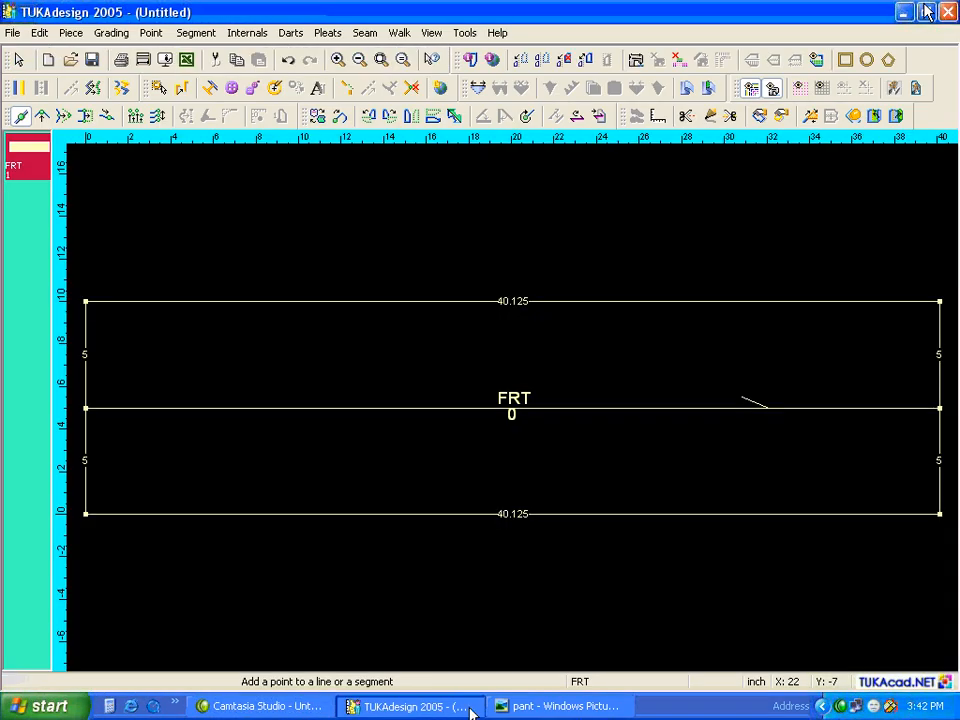
{"action": "left_click", "coordinate": [939, 390]}
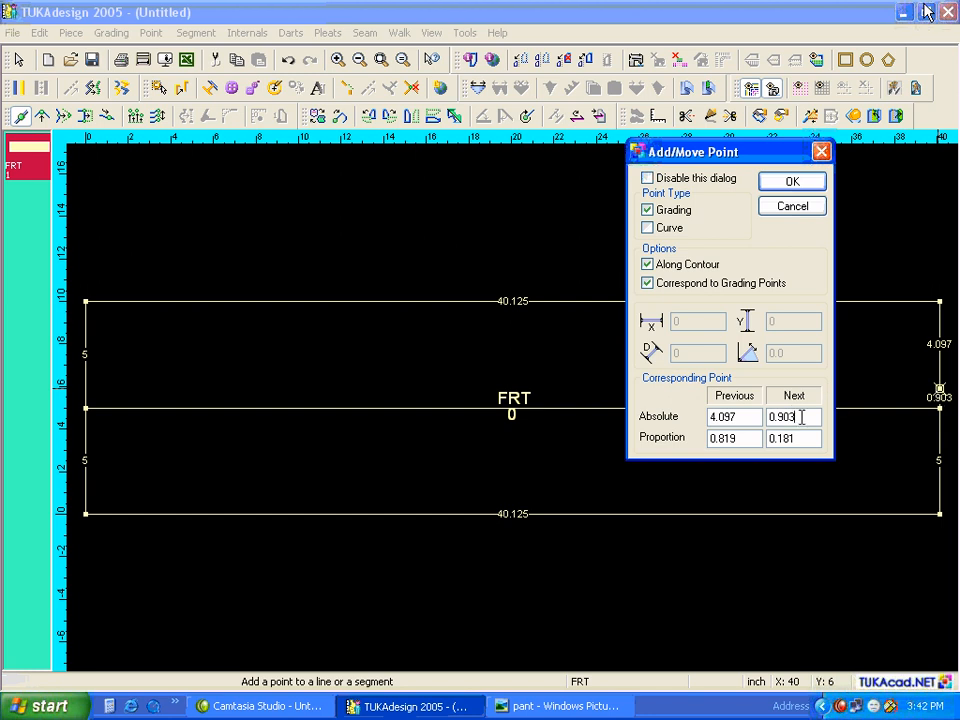
{"action": "left_click_drag", "start_coordinate": [801, 417], "coordinate": [757, 417]}
{"action": "type", "text": "3.875"}
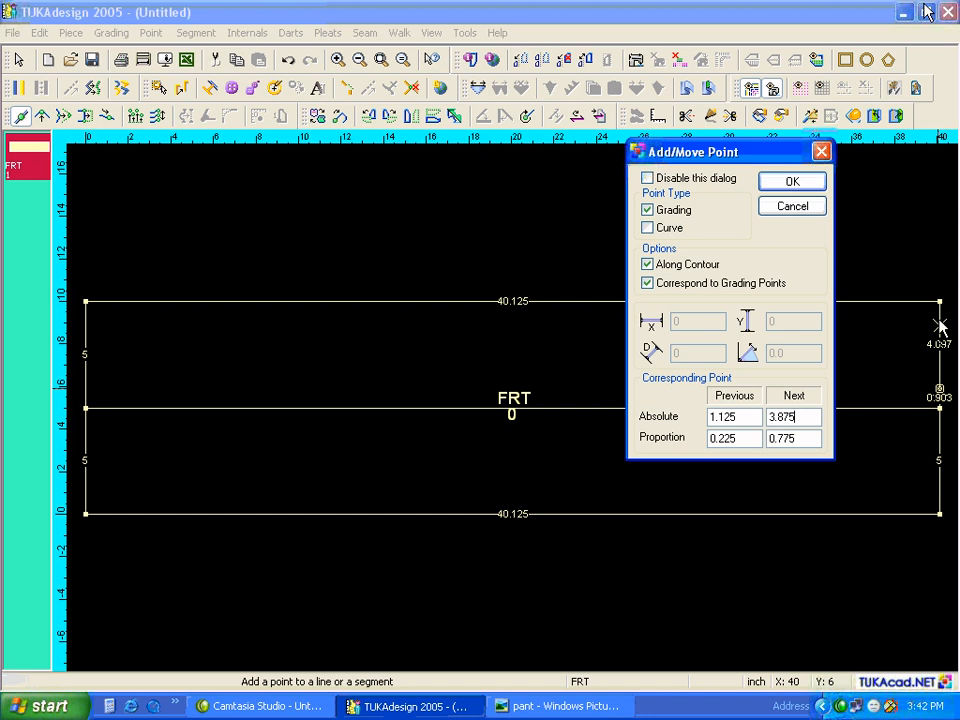
{"action": "left_click", "coordinate": [789, 186]}
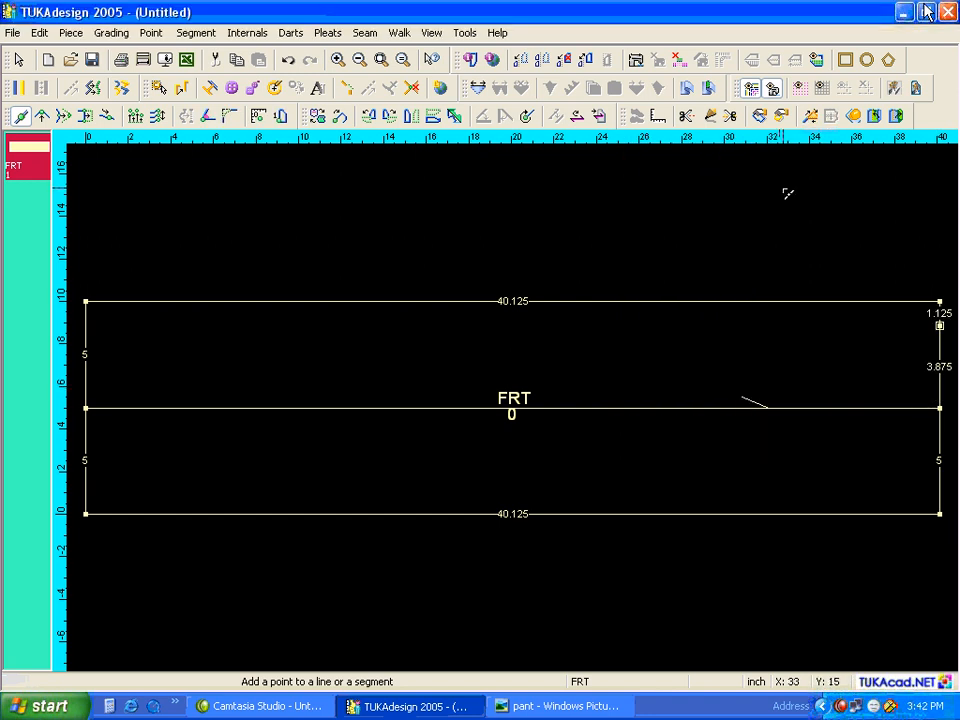
Add a matching grading point on the right edge, 3.875 inches below the centre line
{"action": "left_click", "coordinate": [936, 414]}
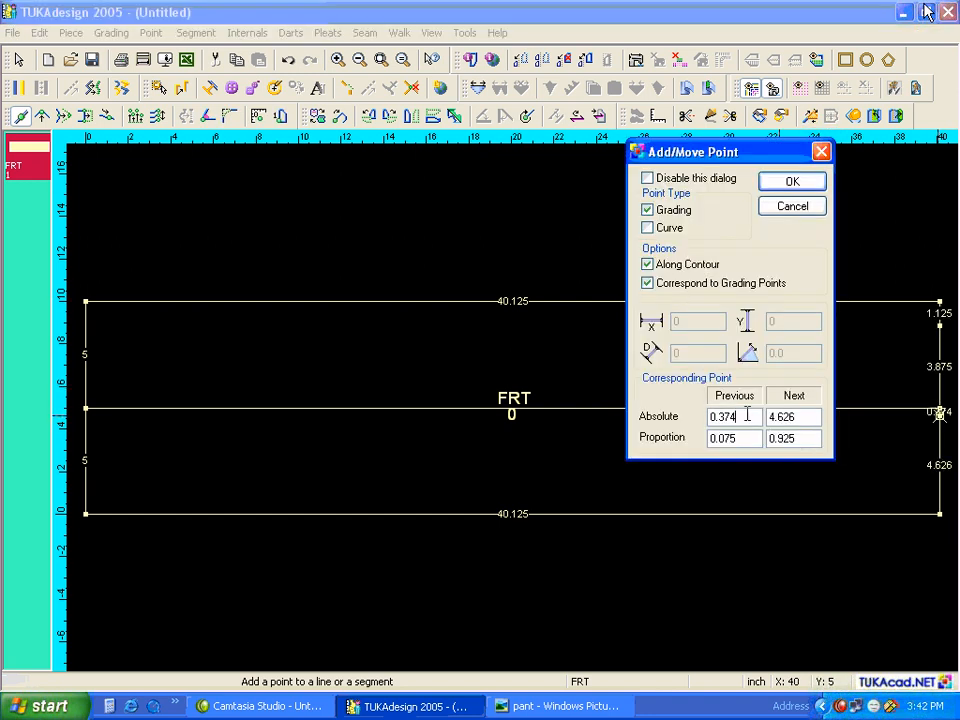
{"action": "left_click_drag", "start_coordinate": [747, 416], "coordinate": [663, 417]}
{"action": "type", "text": "3.875"}
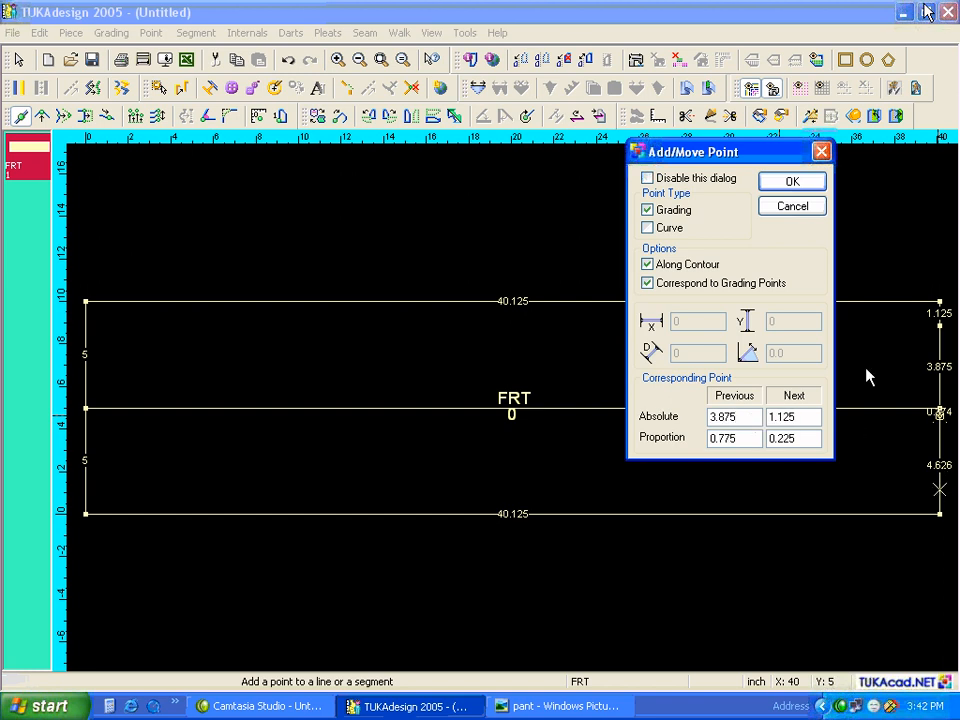
{"action": "left_click", "coordinate": [790, 183]}
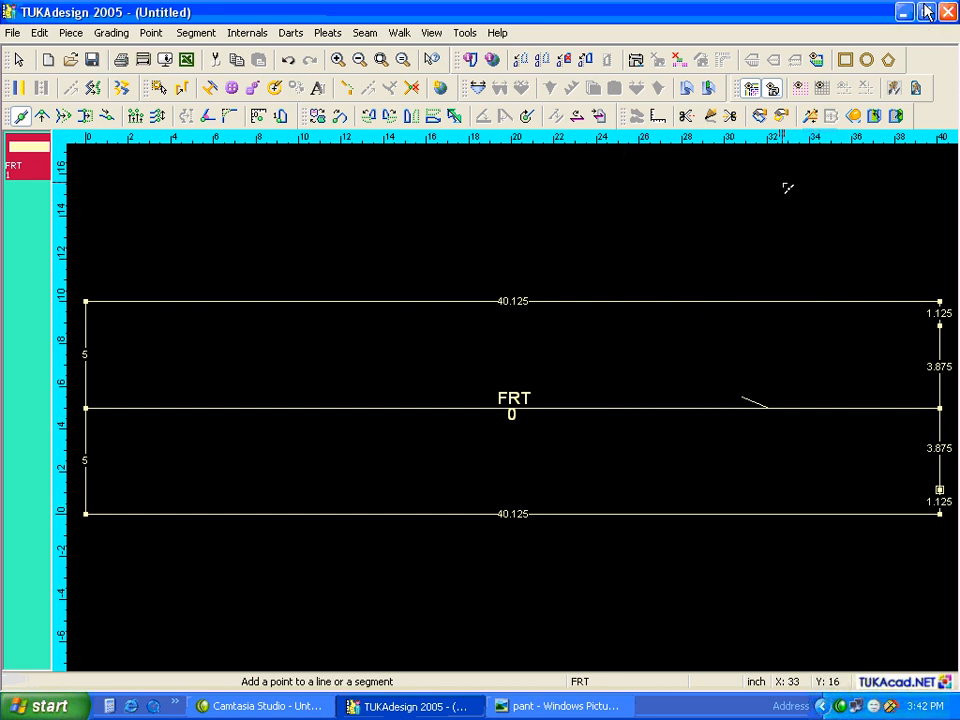
Add a grading point on the rectangle's upper edge, 6.25 inches from its right corner, checking the front rise on the spec sheet
{"action": "left_click", "coordinate": [808, 301]}
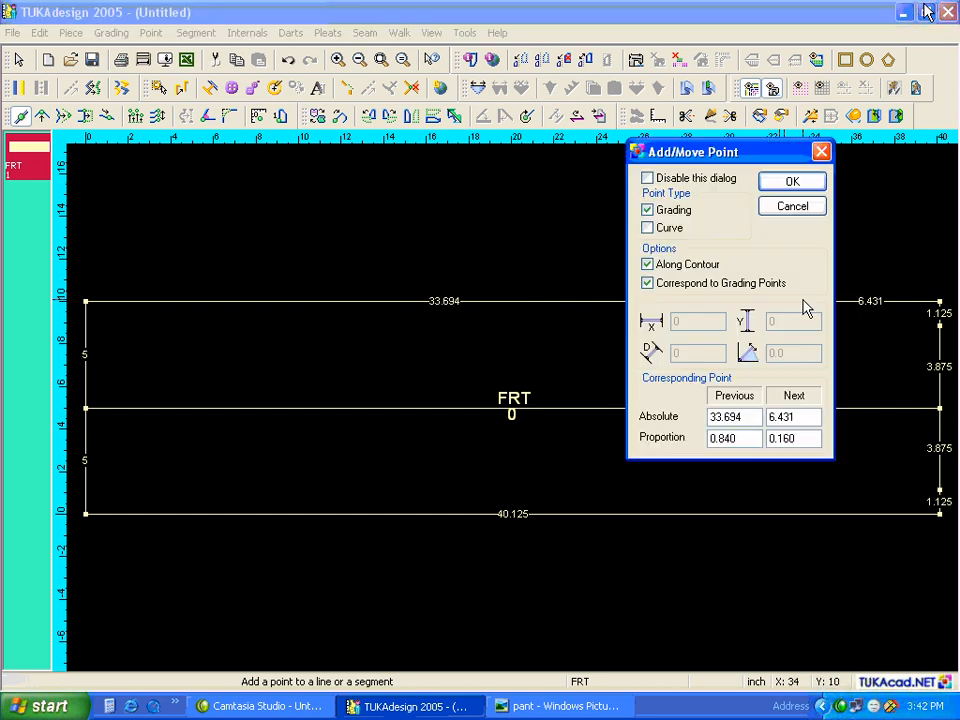
{"action": "left_click_drag", "start_coordinate": [797, 416], "coordinate": [757, 416]}
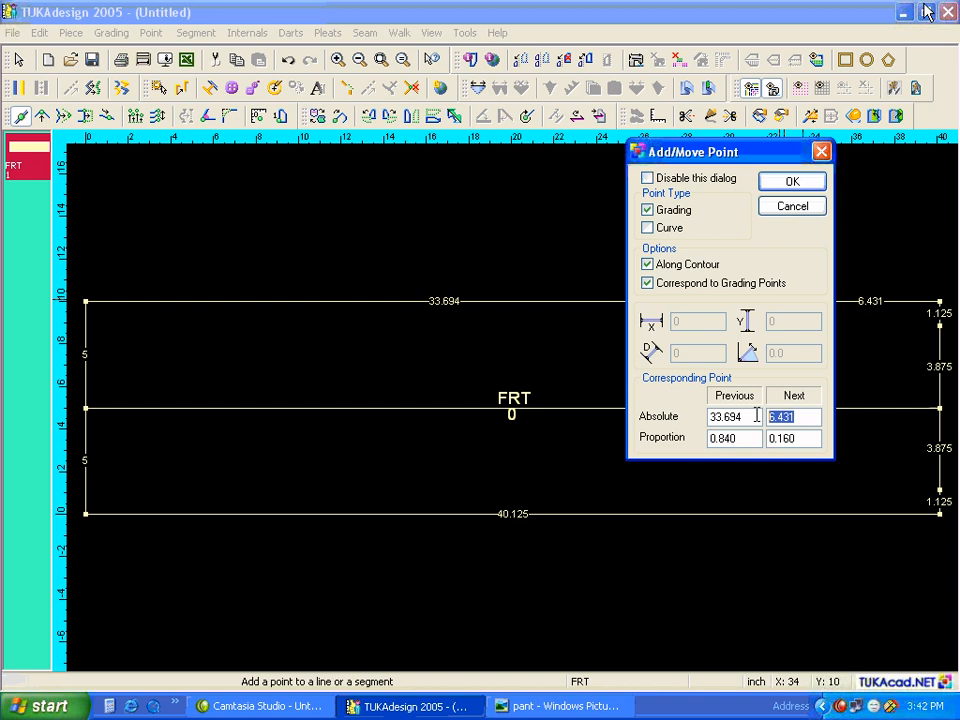
{"action": "type", "text": "6.25"}
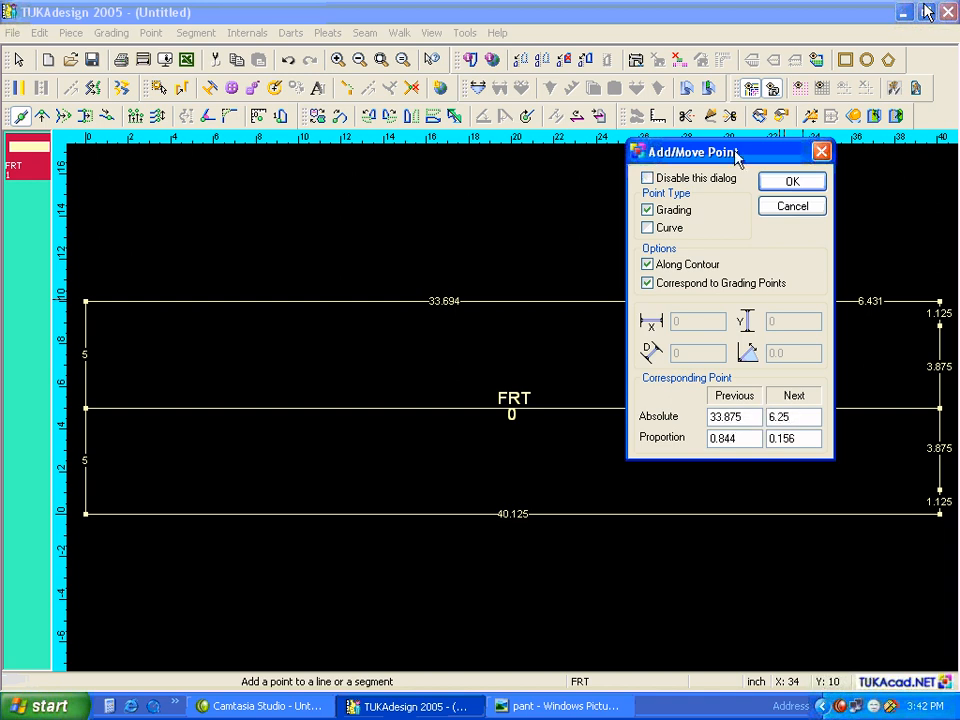
{"action": "left_click_drag", "start_coordinate": [739, 156], "coordinate": [618, 215]}
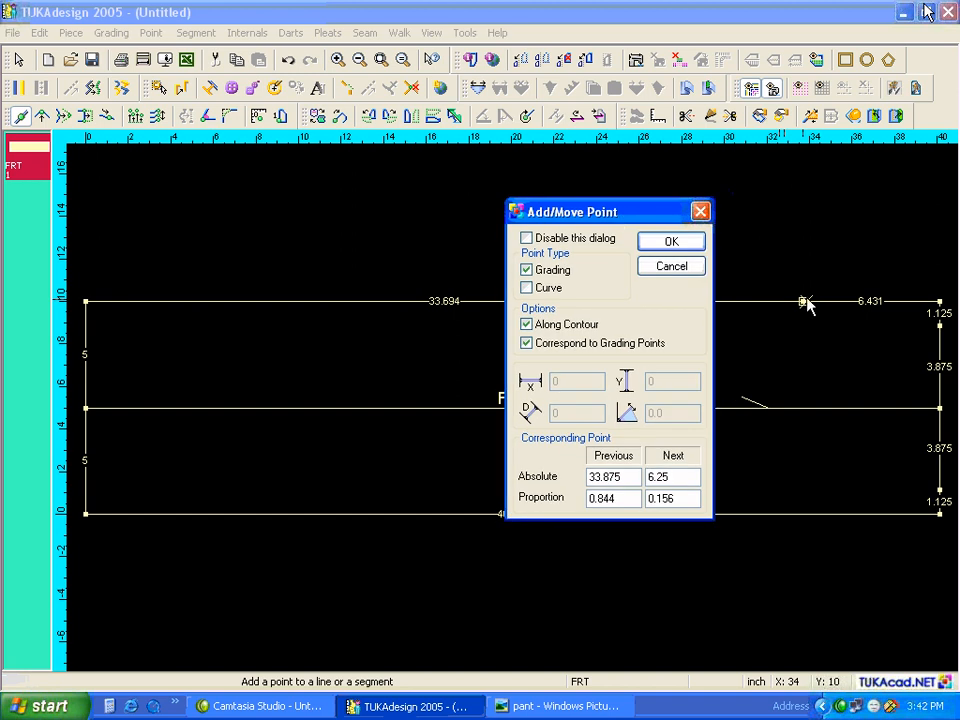
{"action": "left_click", "coordinate": [510, 704]}
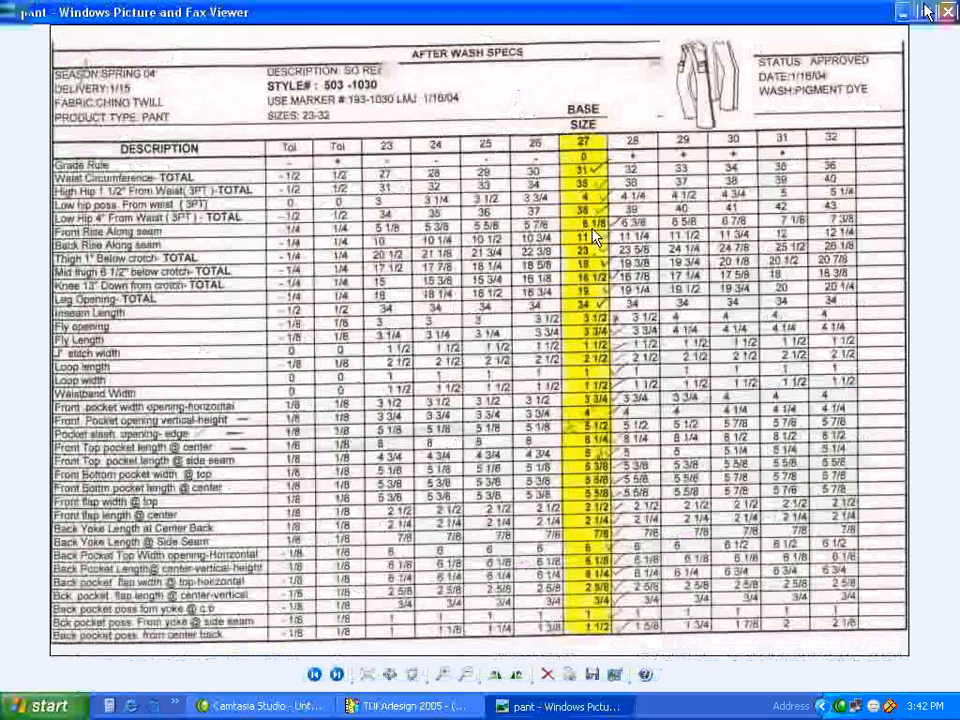
{"action": "left_click", "coordinate": [453, 707]}
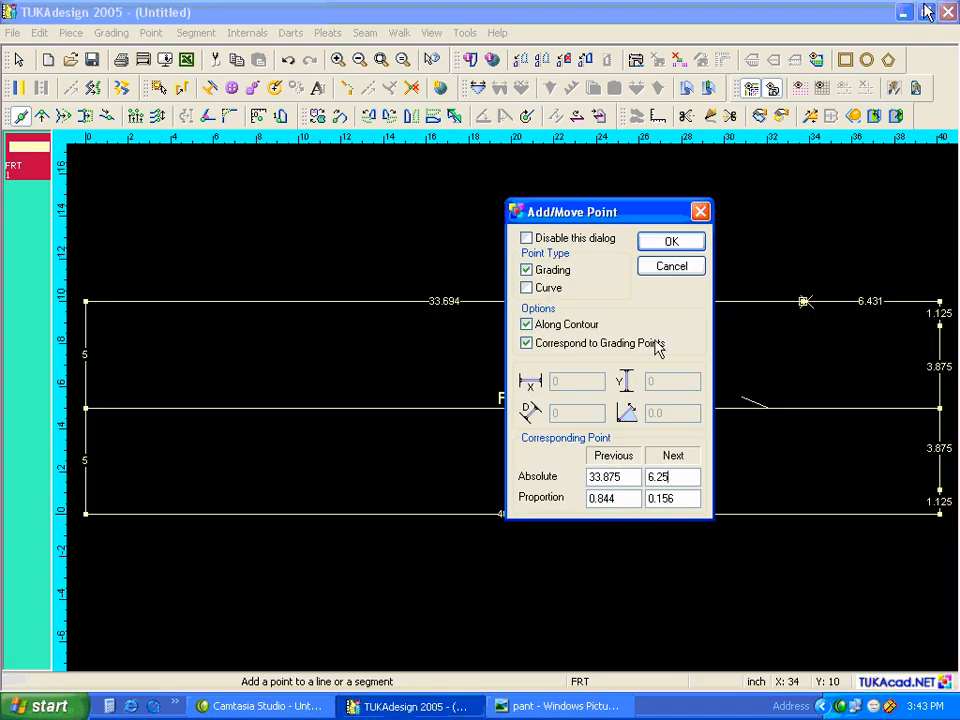
{"action": "left_click", "coordinate": [670, 244]}
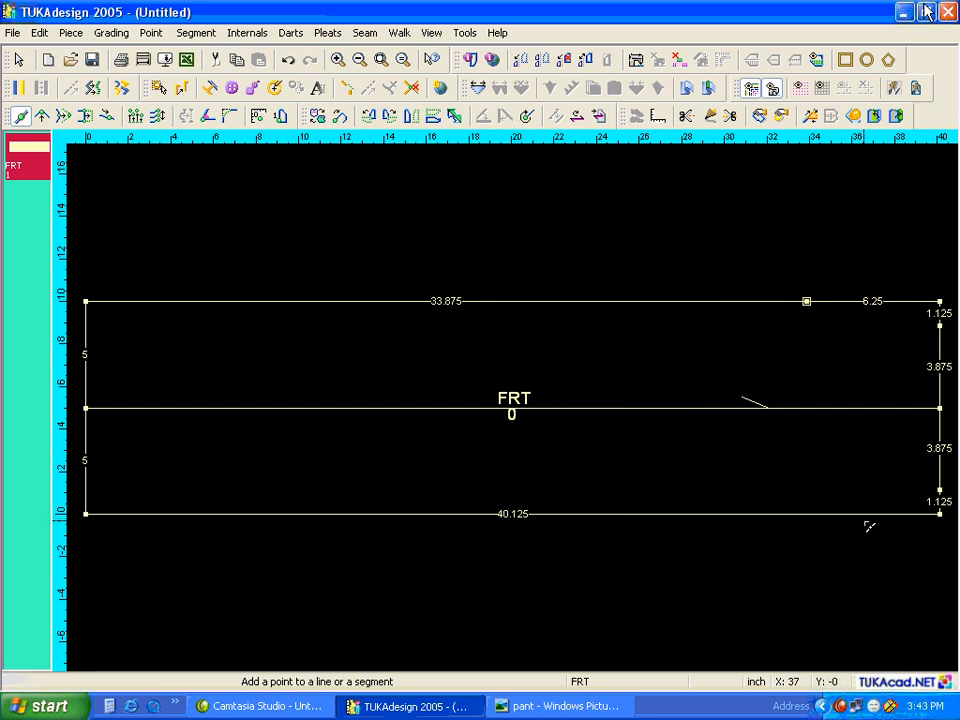
Check the spec sheet and add a grading point on the rectangle's lower edge, 4 inches from its right corner
{"action": "left_click", "coordinate": [565, 706]}
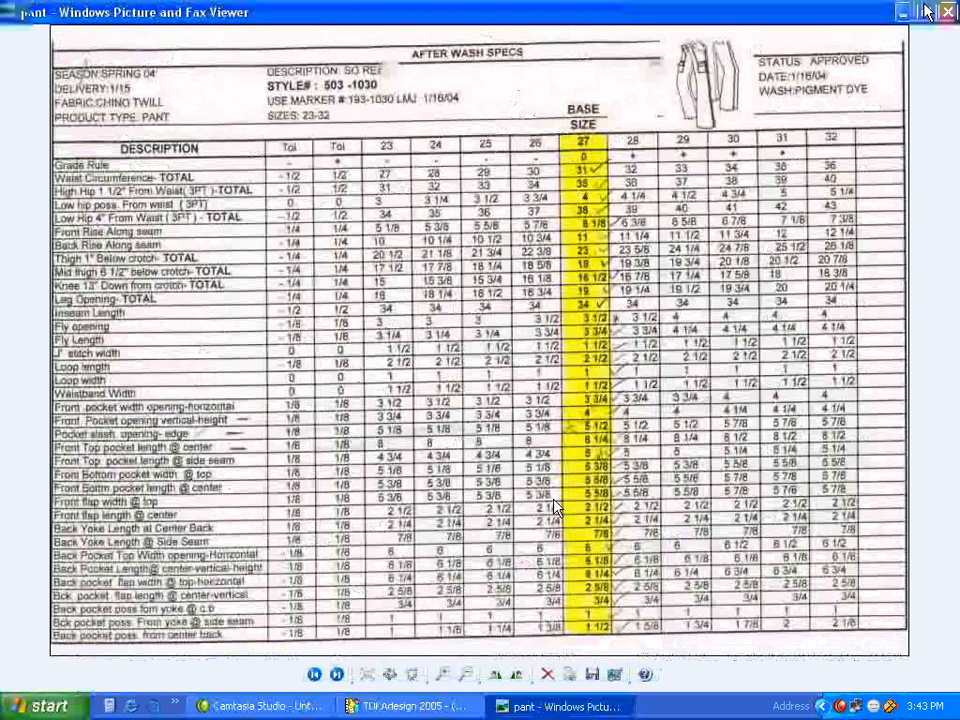
{"action": "left_click", "coordinate": [431, 707]}
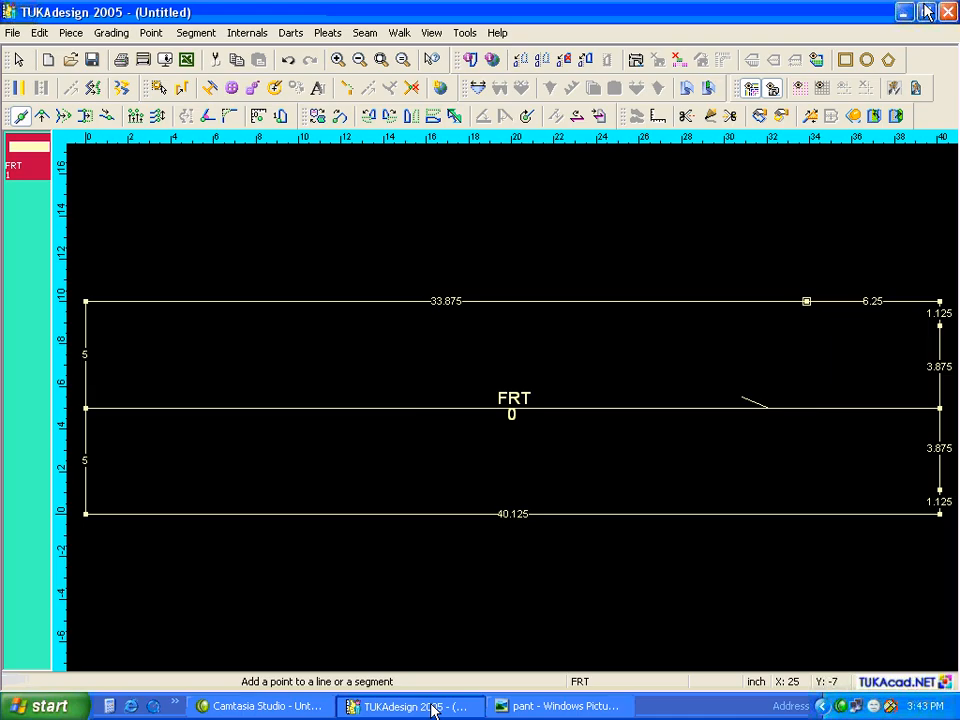
{"action": "left_click", "coordinate": [918, 514]}
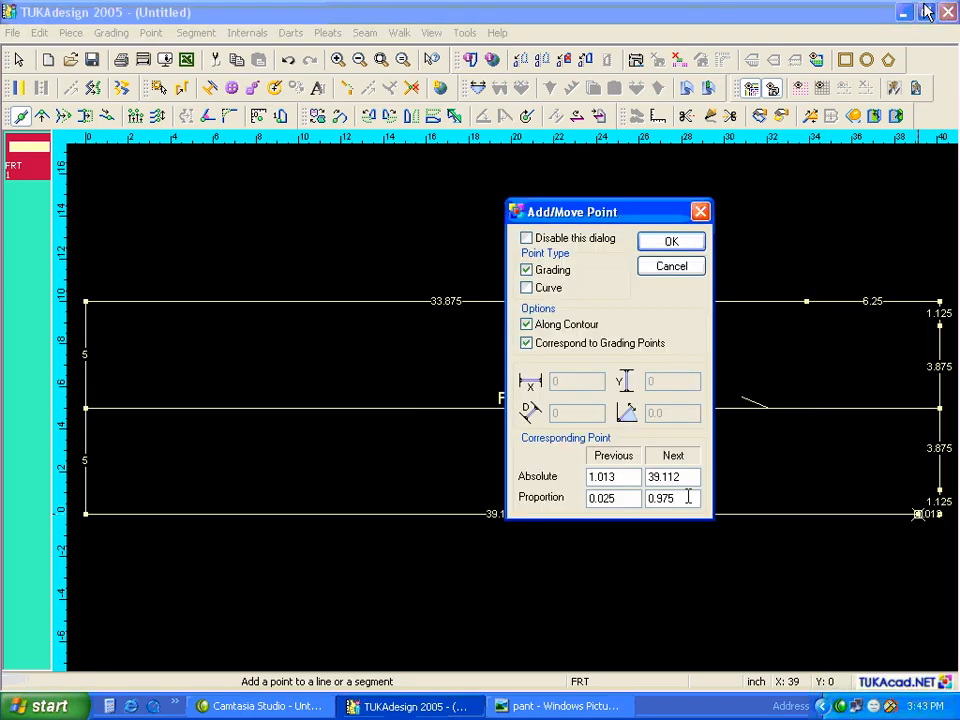
{"action": "left_click_drag", "start_coordinate": [641, 477], "coordinate": [574, 492]}
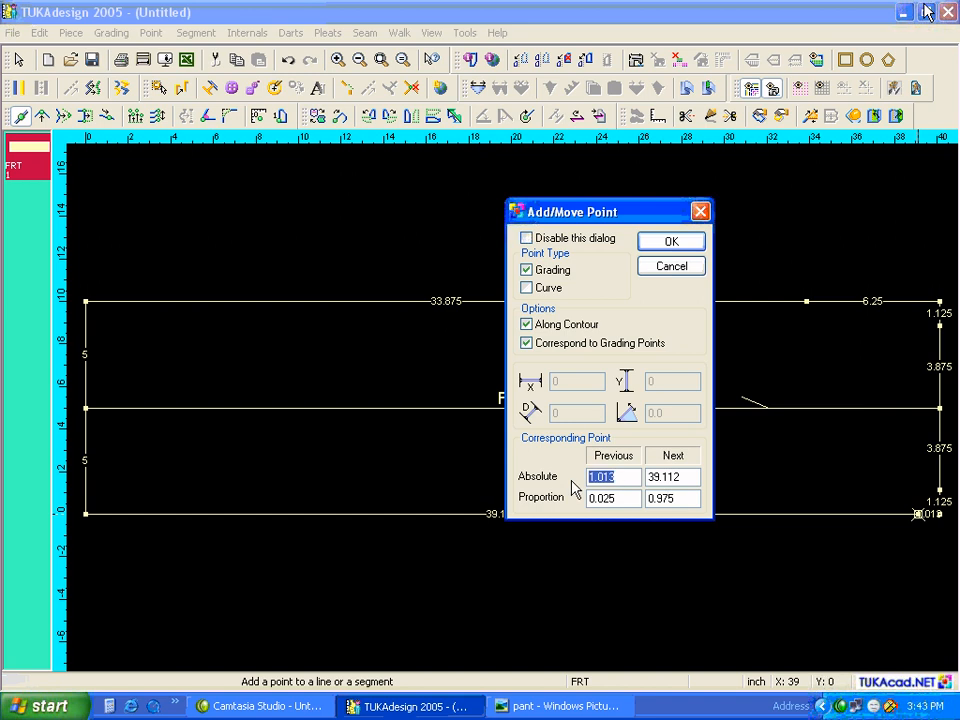
{"action": "type", "text": "4"}
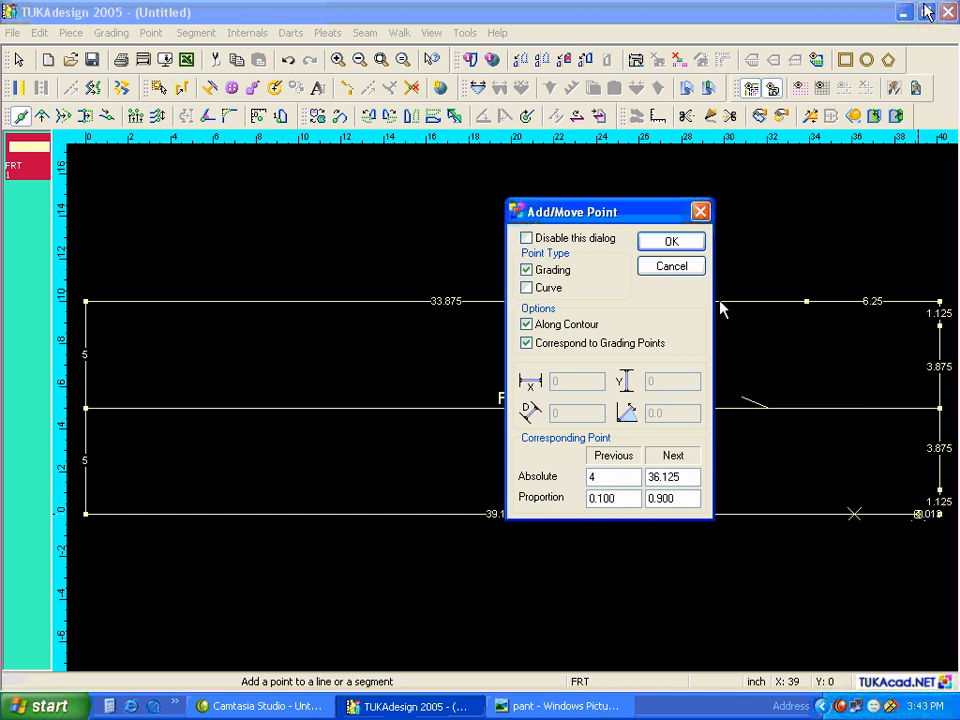
{"action": "left_click", "coordinate": [671, 243]}
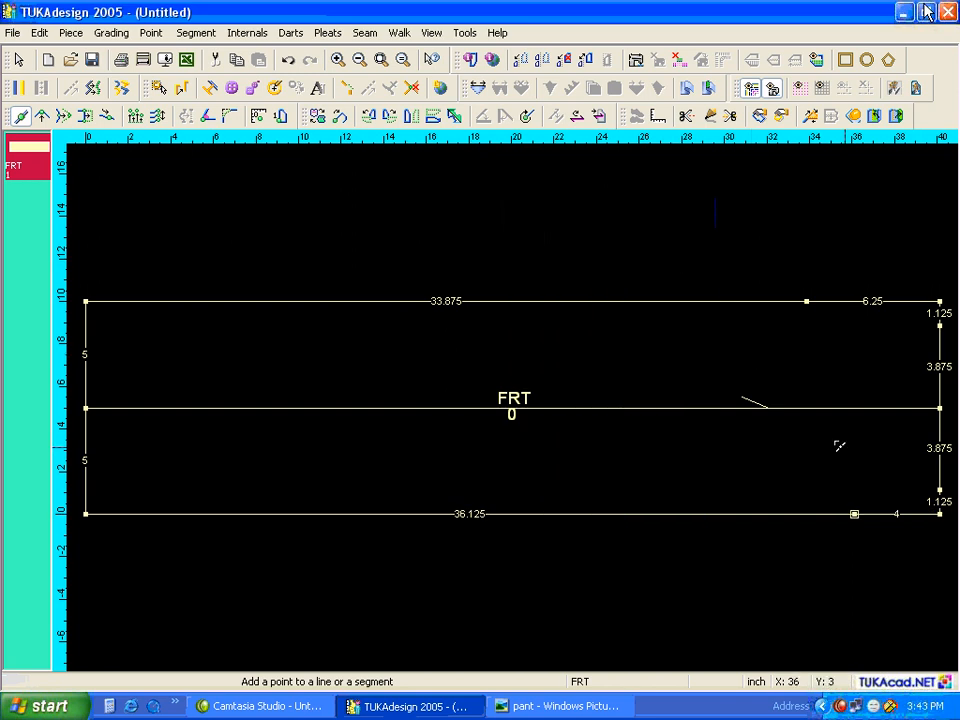
Add a second grading point on the lower edge, 1.5 inches from the right corner
{"action": "left_click", "coordinate": [916, 514]}
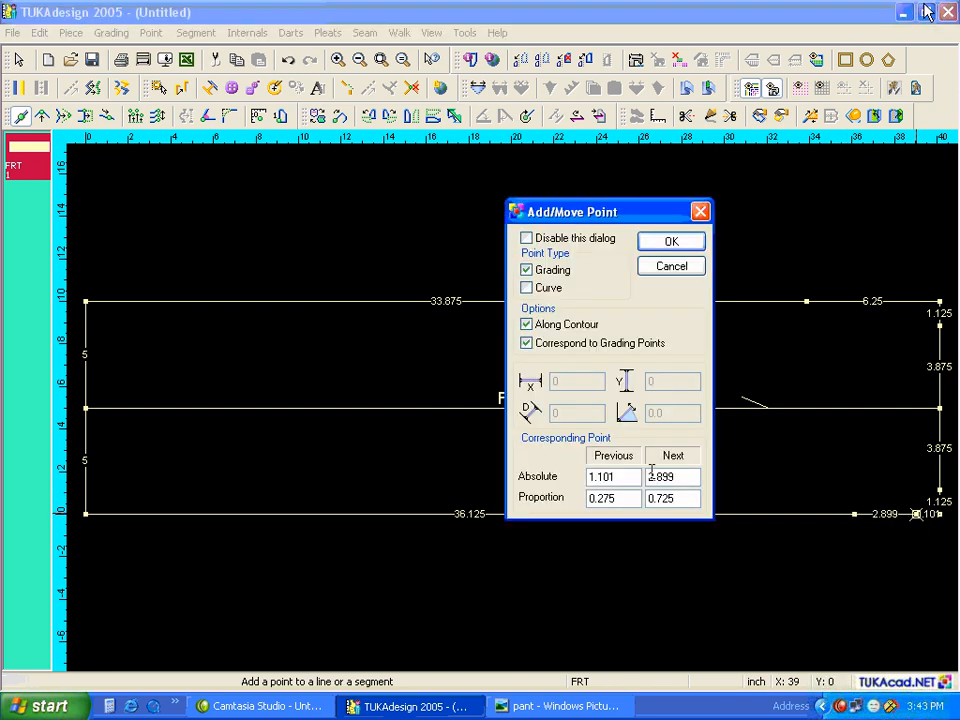
{"action": "left_click_drag", "start_coordinate": [634, 476], "coordinate": [567, 484]}
{"action": "type", "text": "1"}
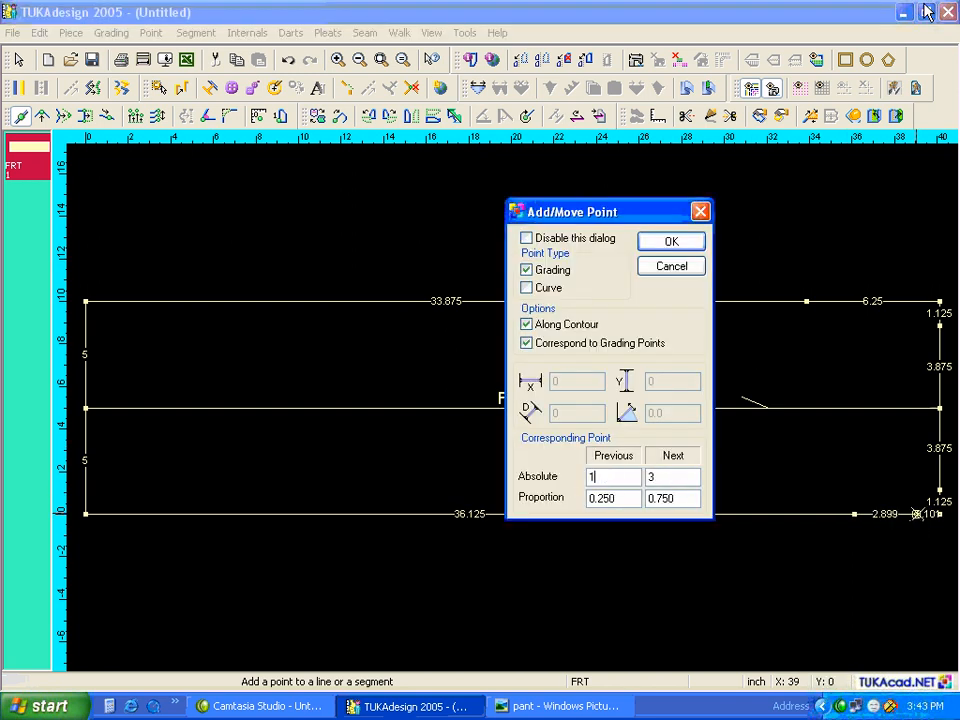
{"action": "type", "text": ".5"}
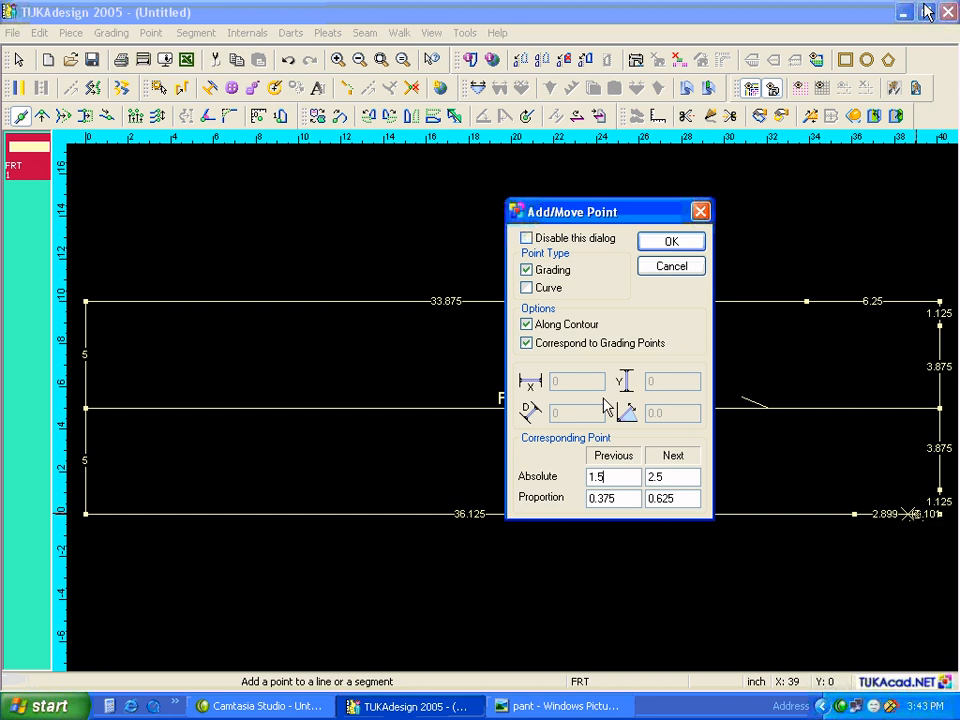
{"action": "left_click", "coordinate": [670, 242]}
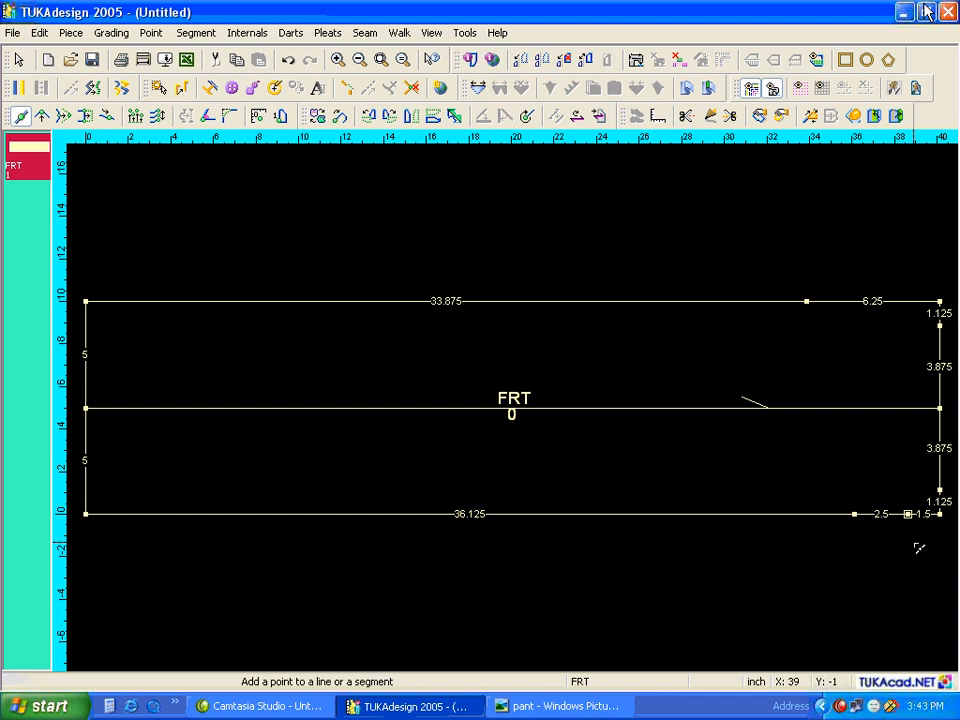
Hide the segment lengths and move the upper right corner point about 5.5 inches left and 0.93 inch down
{"action": "key", "text": "ctrl+l"}
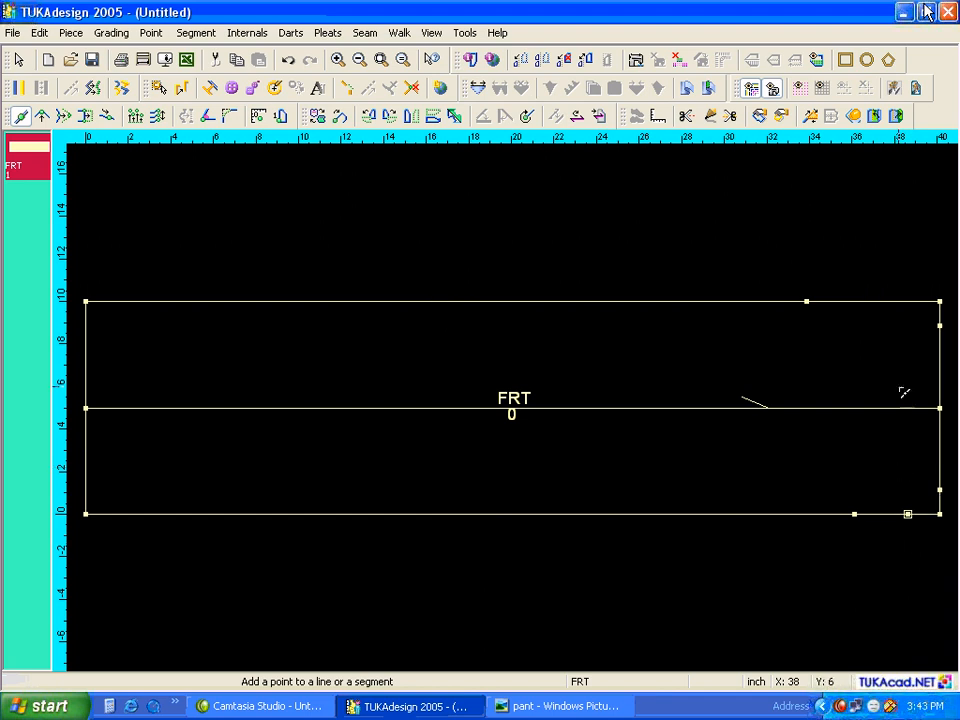
{"action": "scroll", "coordinate": [514, 403], "scroll_direction": "up", "scroll_amount": 4}
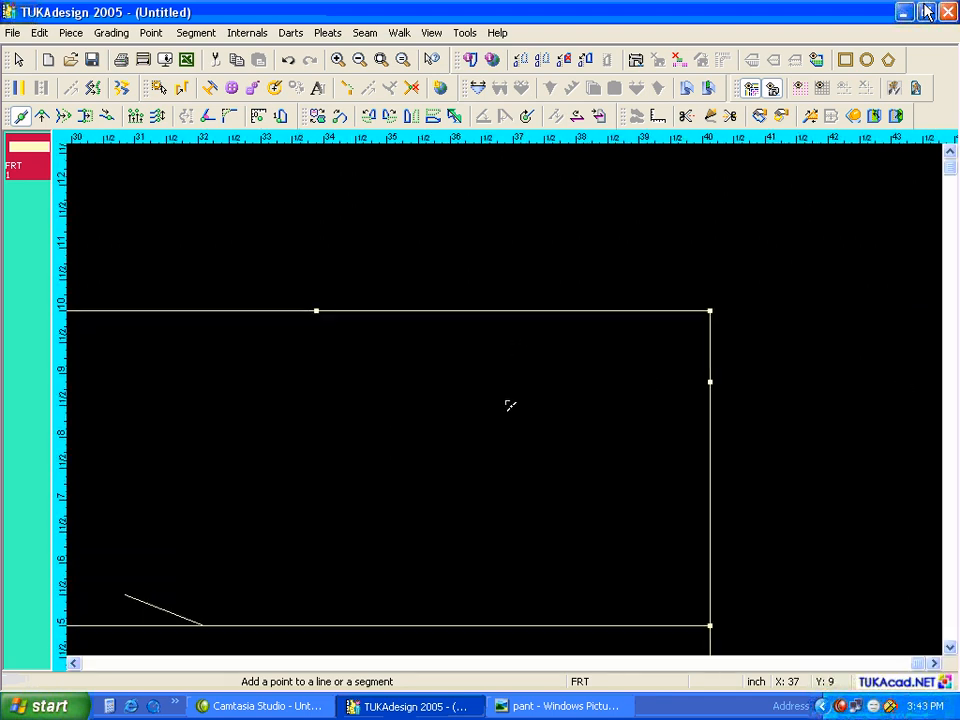
{"action": "left_click", "coordinate": [44, 117]}
{"action": "left_click", "coordinate": [43, 117]}
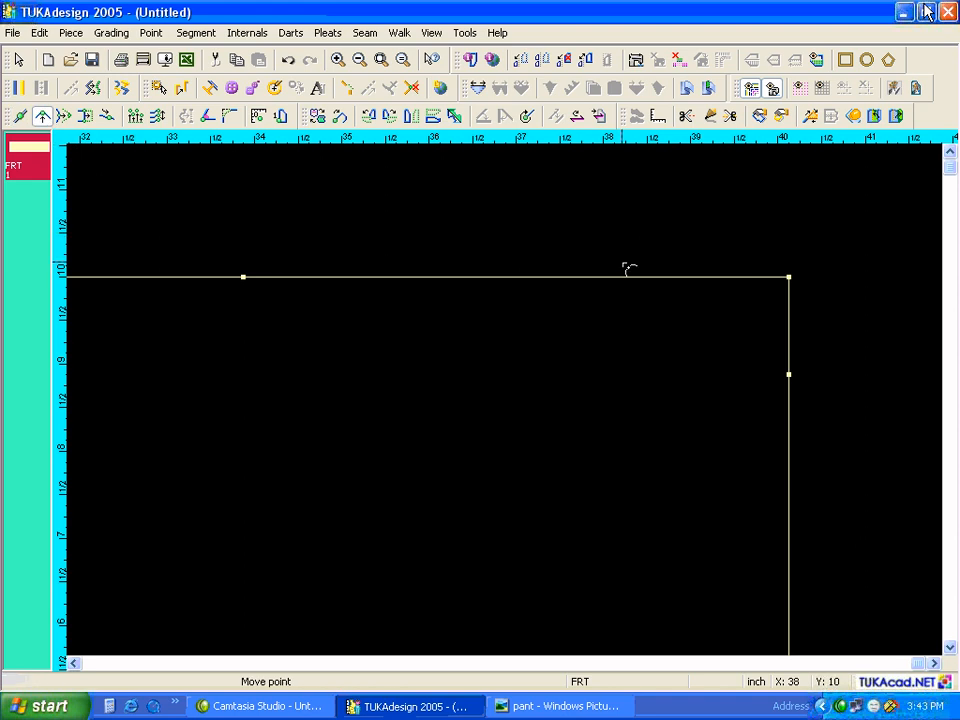
{"action": "left_click", "coordinate": [789, 278]}
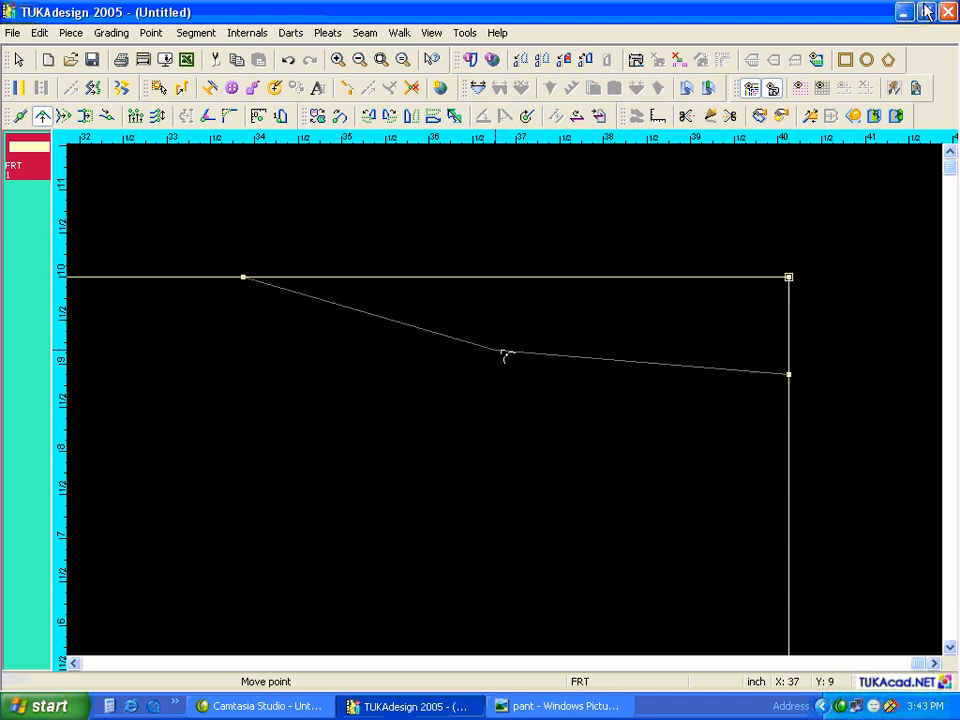
{"action": "left_click", "coordinate": [310, 360]}
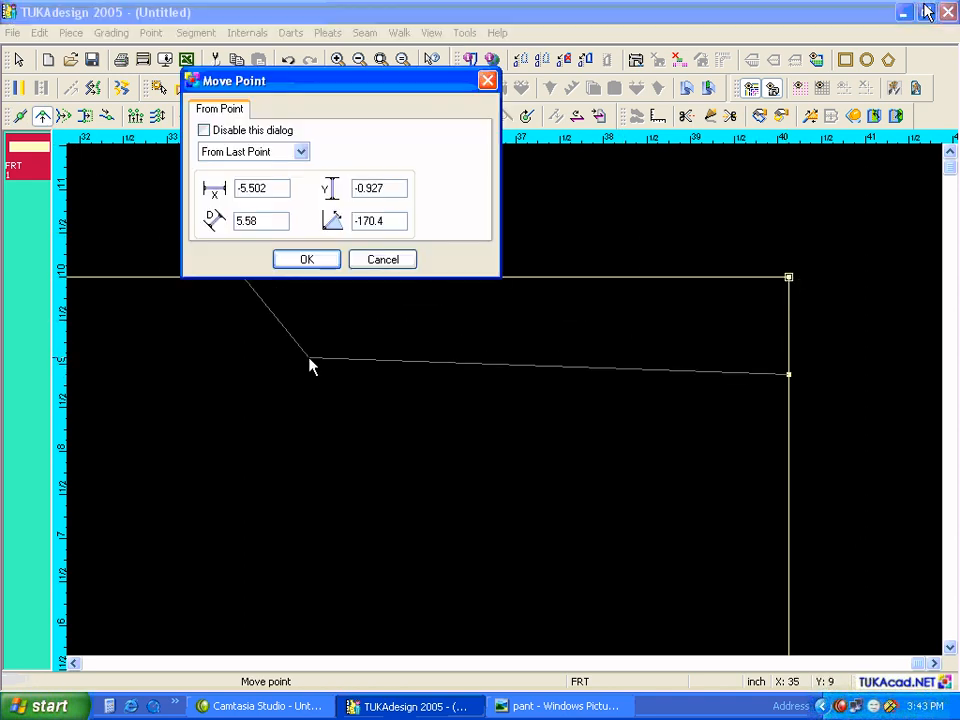
{"action": "left_click", "coordinate": [306, 259]}
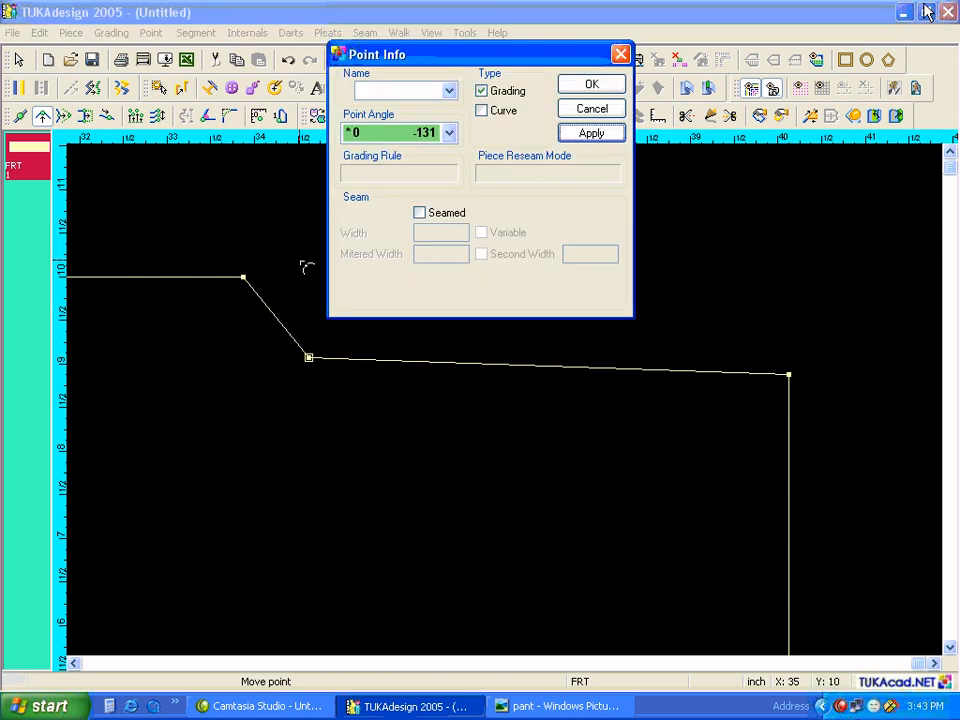
Change the moved point from grading to curve and shift it toward the waist to shape the front rise curve
{"action": "left_click", "coordinate": [481, 111]}
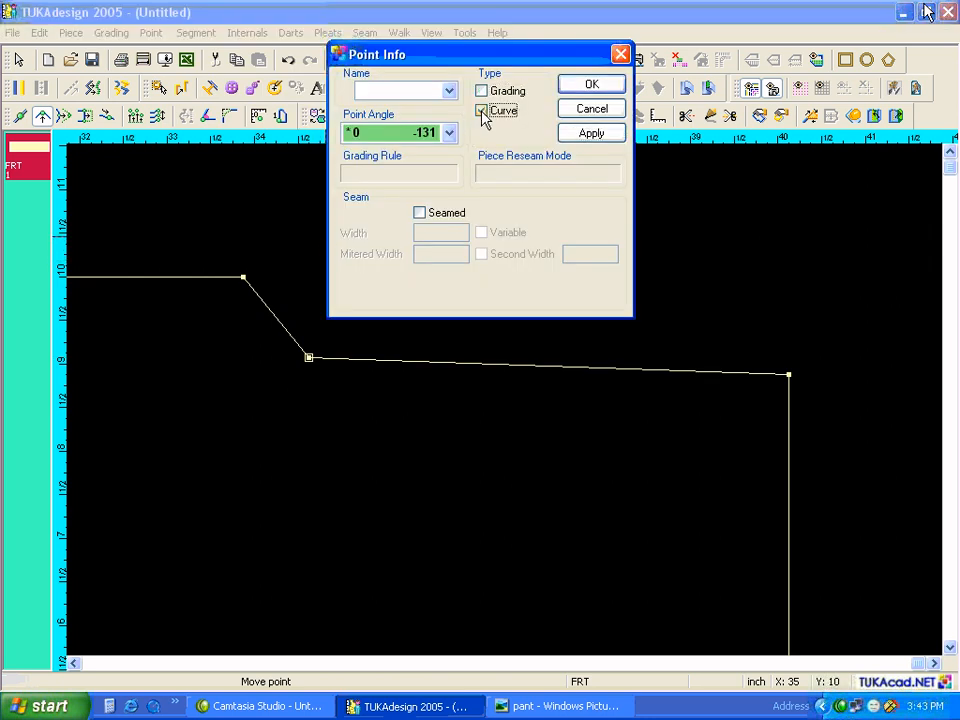
{"action": "left_click", "coordinate": [596, 133]}
{"action": "left_click", "coordinate": [590, 92]}
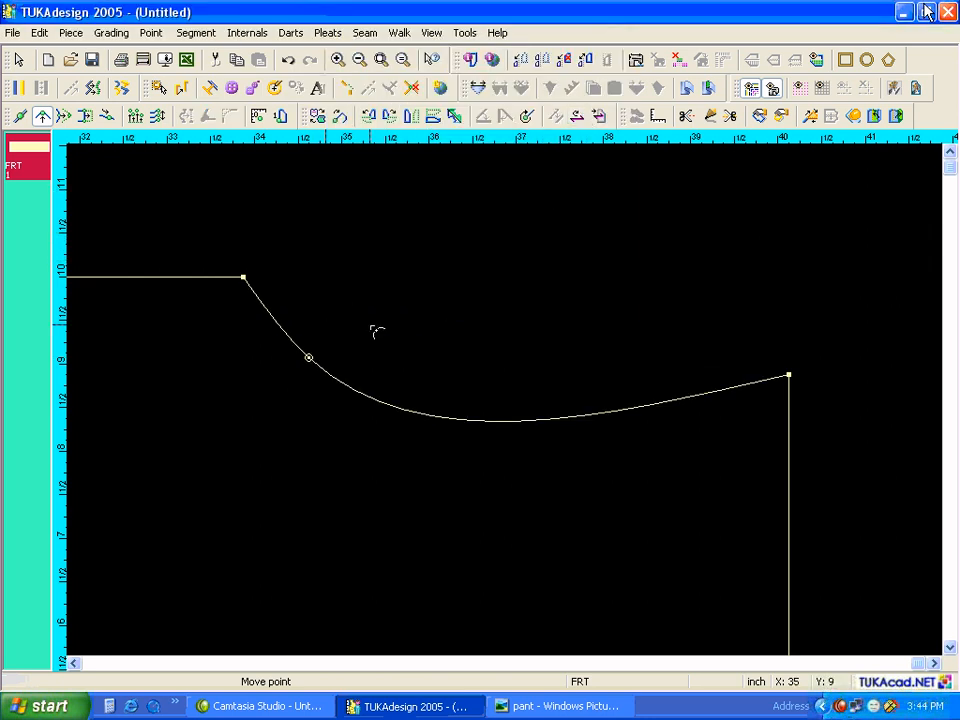
{"action": "left_click_drag", "start_coordinate": [307, 357], "coordinate": [380, 348]}
{"action": "key", "text": "Return"}
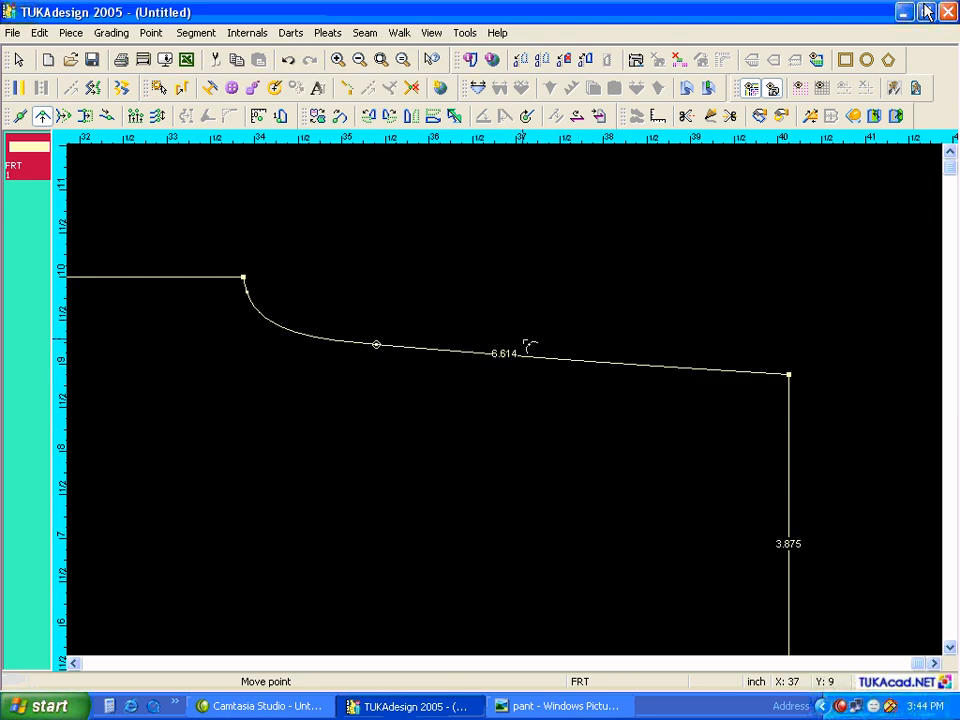
Move the waist point at the top of the front rise inward along the rise, with an X distance of -0.5 inch
{"action": "left_click", "coordinate": [790, 376]}
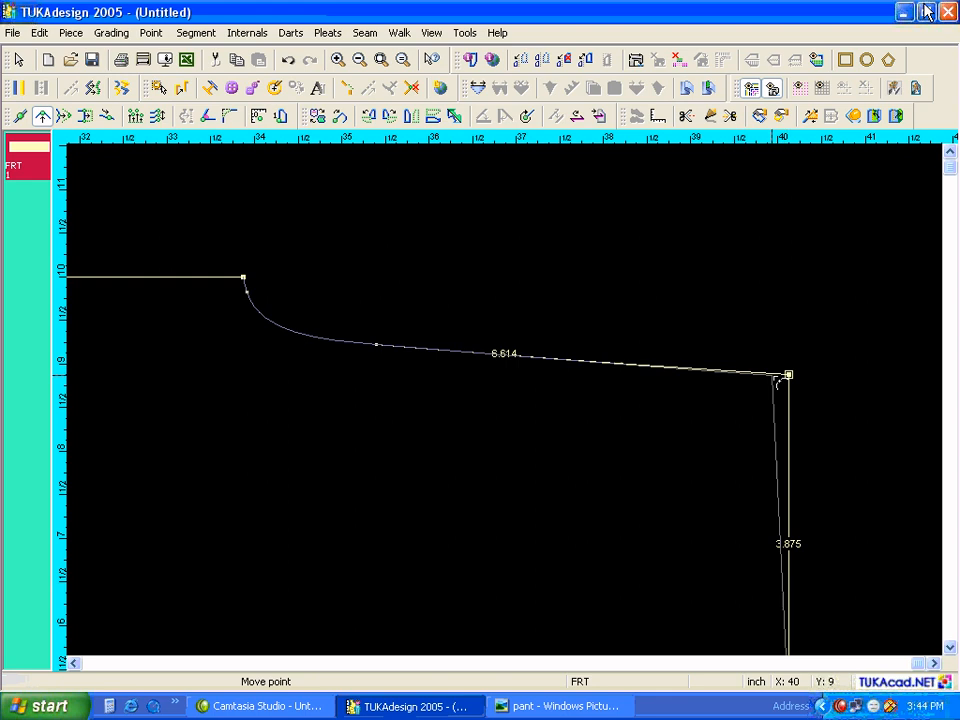
{"action": "left_click", "coordinate": [745, 378]}
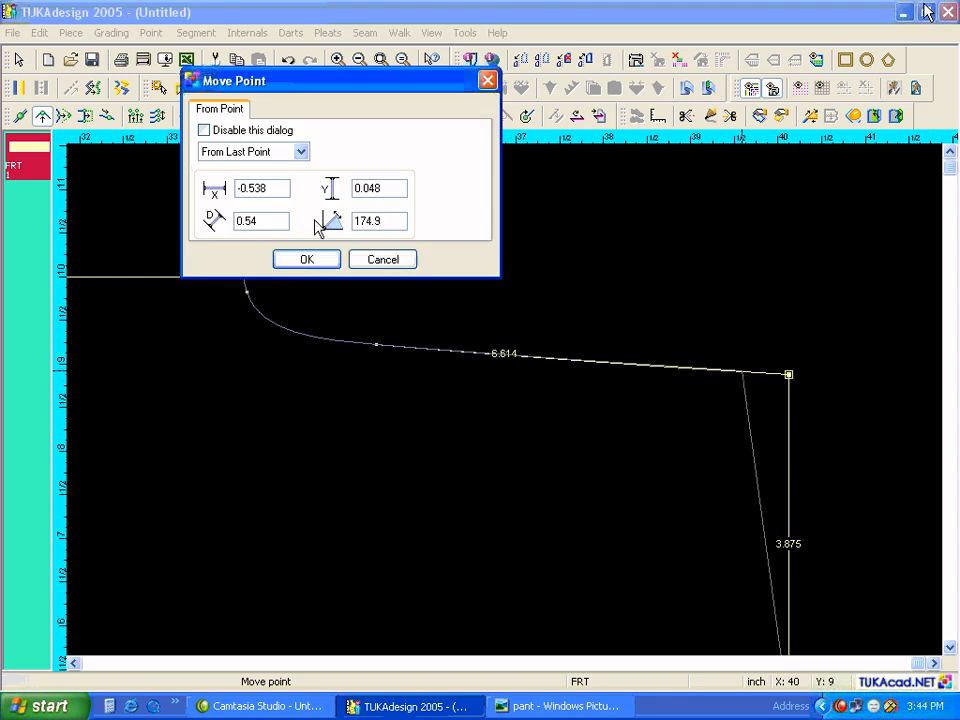
{"action": "left_click", "coordinate": [278, 188]}
{"action": "key", "text": "BackSpace"}
{"action": "key", "text": "BackSpace"}
{"action": "left_click", "coordinate": [307, 259]}
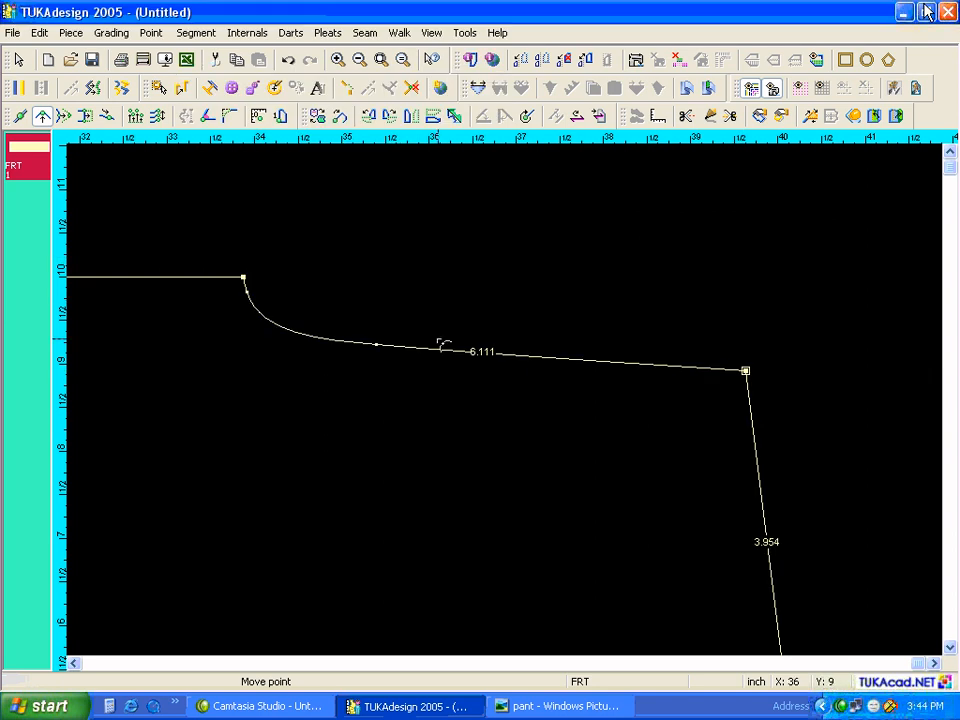
Place vertical guide lines through the two added points on the lower edge and a horizontal guide line along that edge
{"action": "key", "text": "Home"}
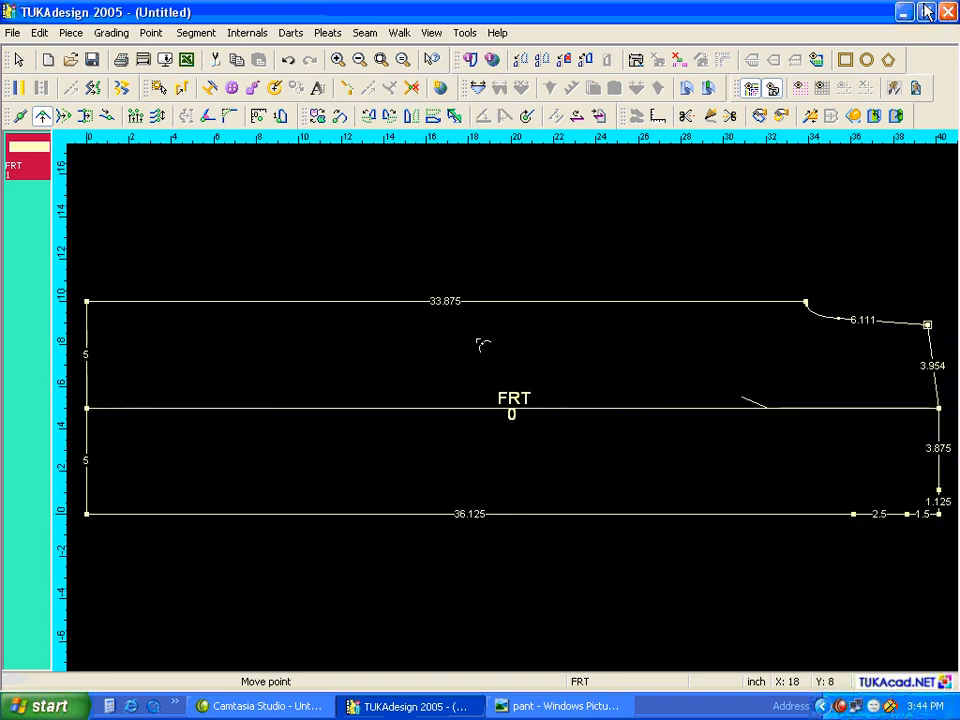
{"action": "key", "text": "Escape"}
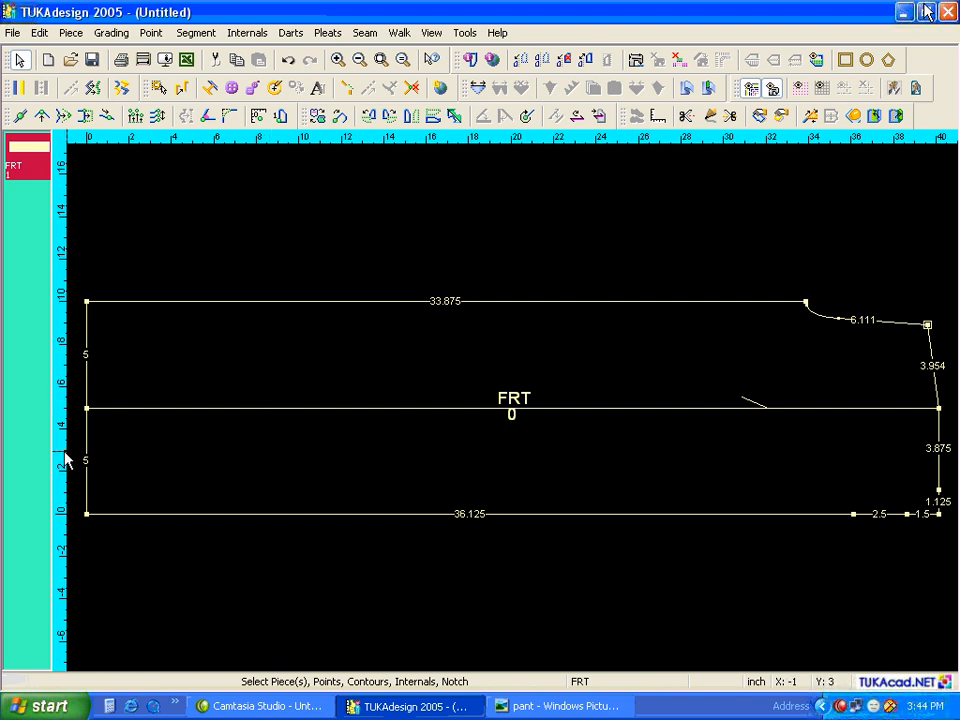
{"action": "left_click_drag", "start_coordinate": [64, 455], "coordinate": [855, 531]}
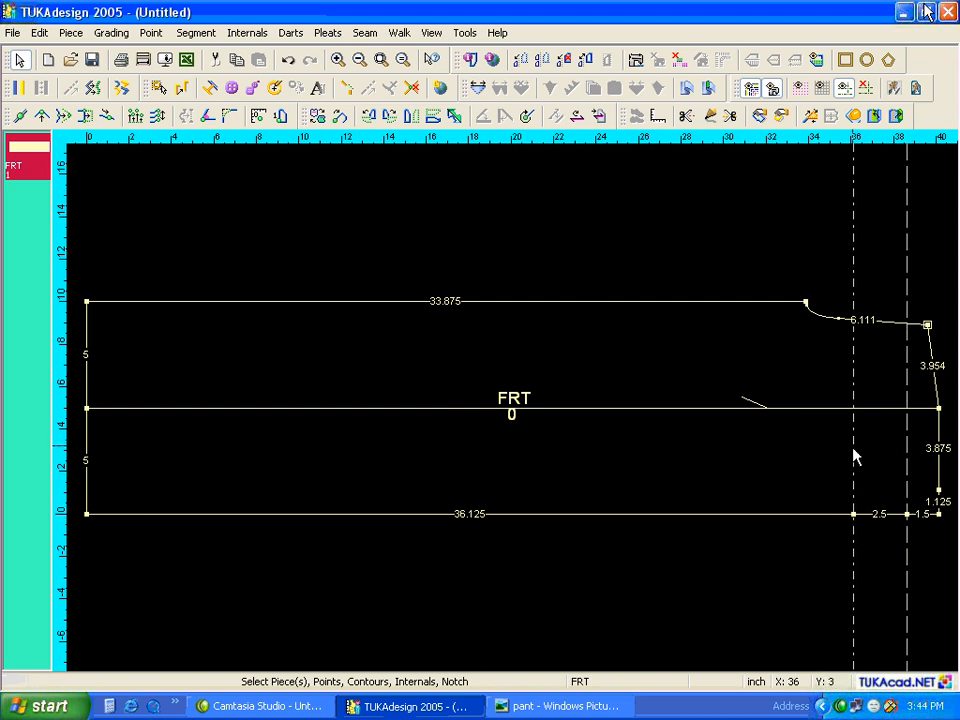
{"action": "left_click_drag", "start_coordinate": [784, 148], "coordinate": [833, 515]}
Check the base size hip measurement on the spec sheet and place a horizontal guide line offset 8.75 inches from the lower edge
{"action": "left_click", "coordinate": [575, 706]}
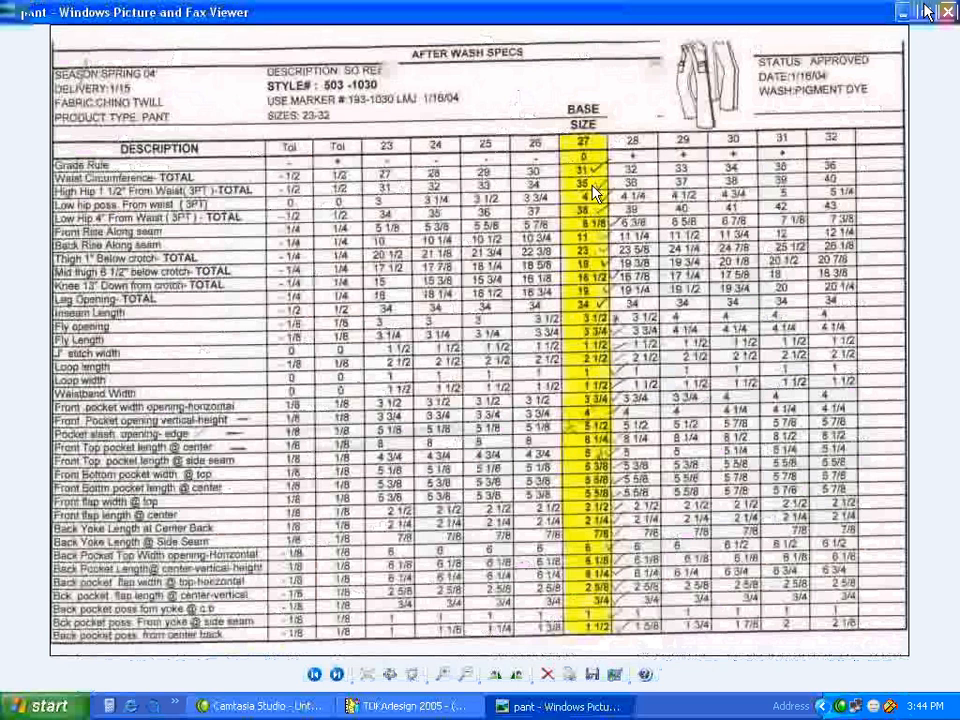
{"action": "left_click", "coordinate": [466, 708]}
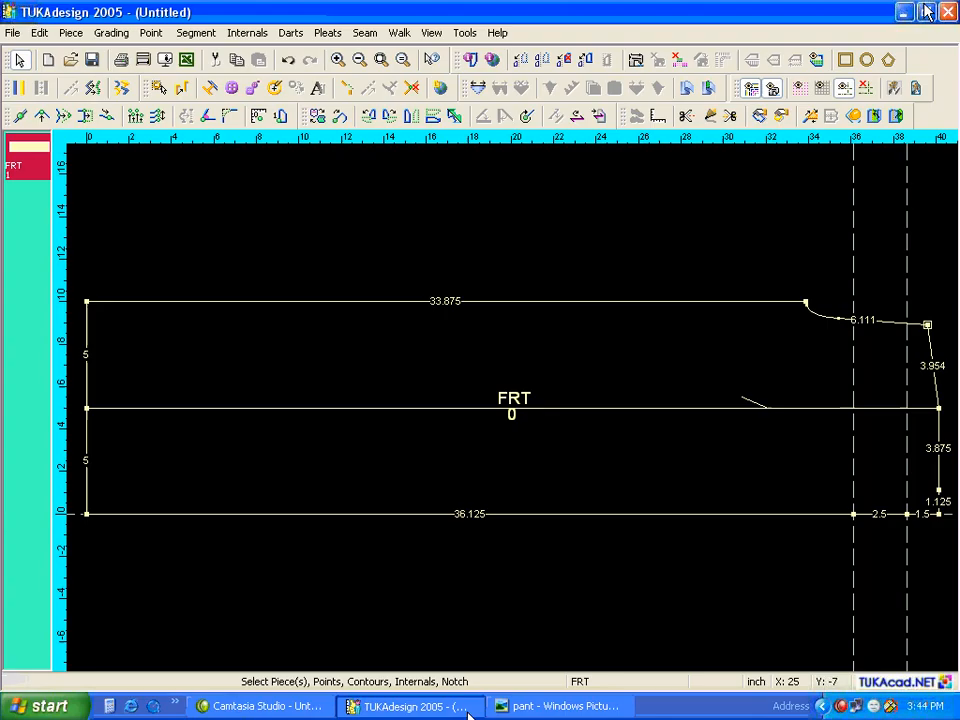
{"action": "double_click", "coordinate": [641, 515]}
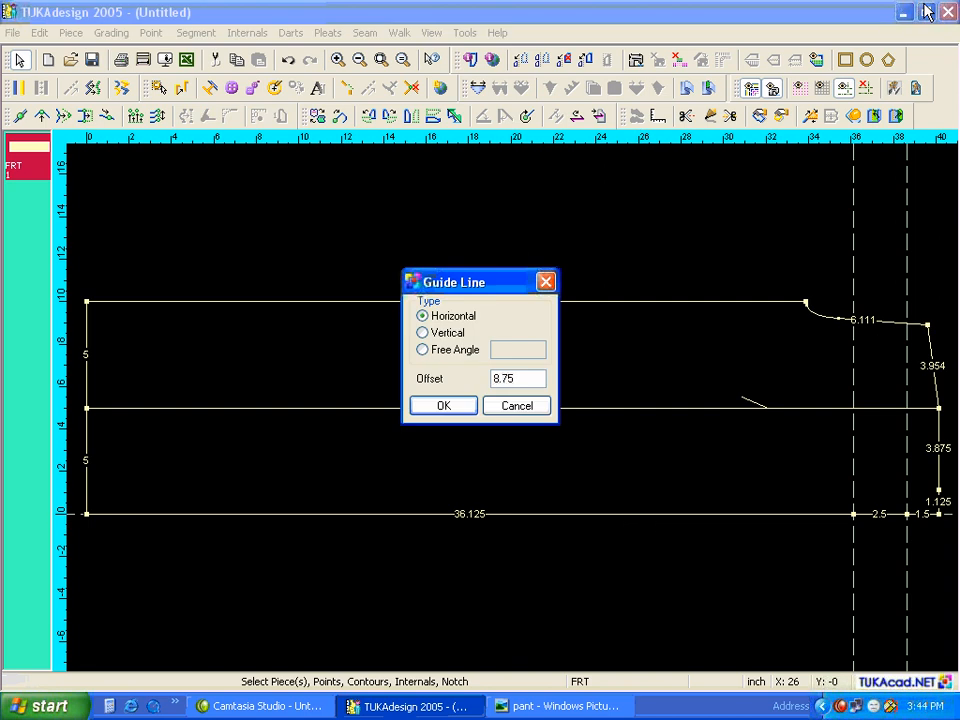
{"action": "left_click", "coordinate": [460, 408]}
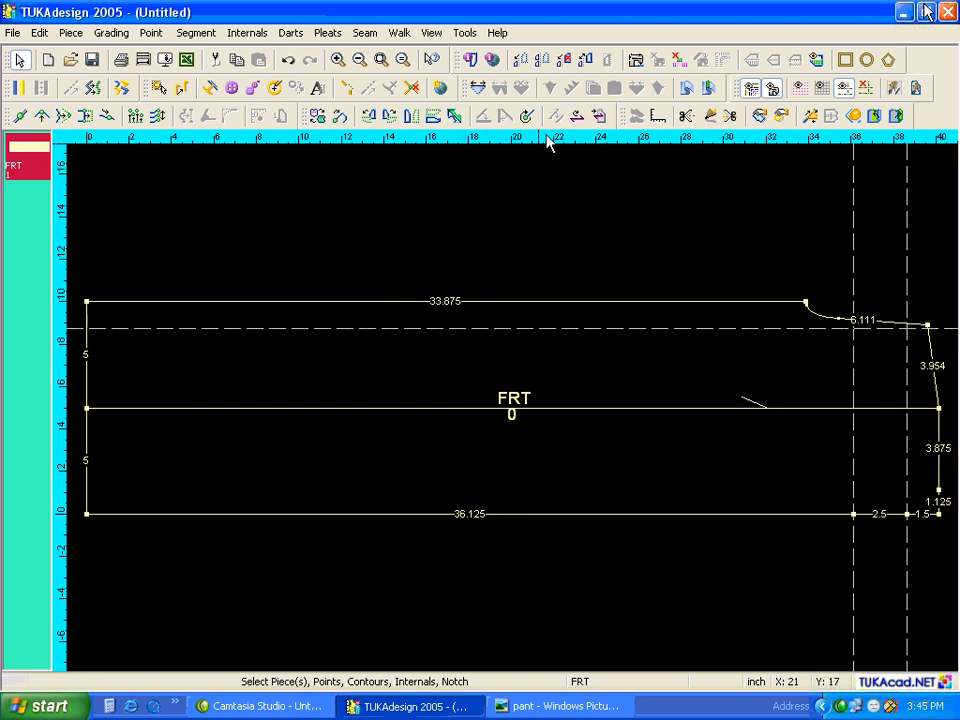
Recheck the spec sheet and place a second horizontal guide line offset 9.25 inches from the lower edge
{"action": "left_click_drag", "start_coordinate": [548, 144], "coordinate": [636, 514]}
{"action": "left_click", "coordinate": [560, 706]}
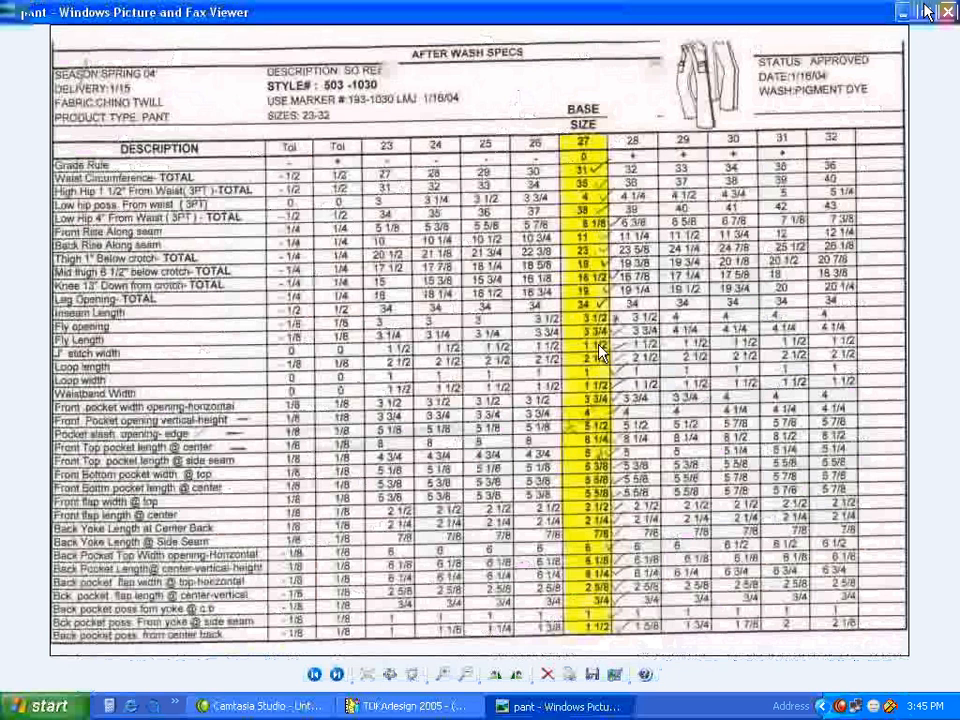
{"action": "left_click", "coordinate": [432, 708]}
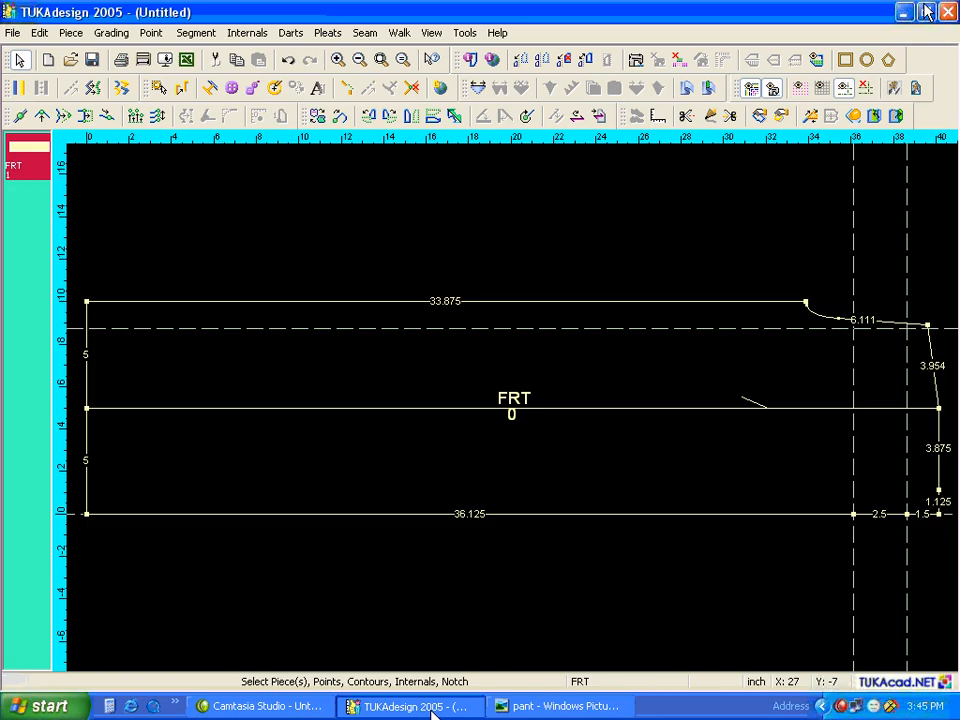
{"action": "key", "text": "ctrl+g"}
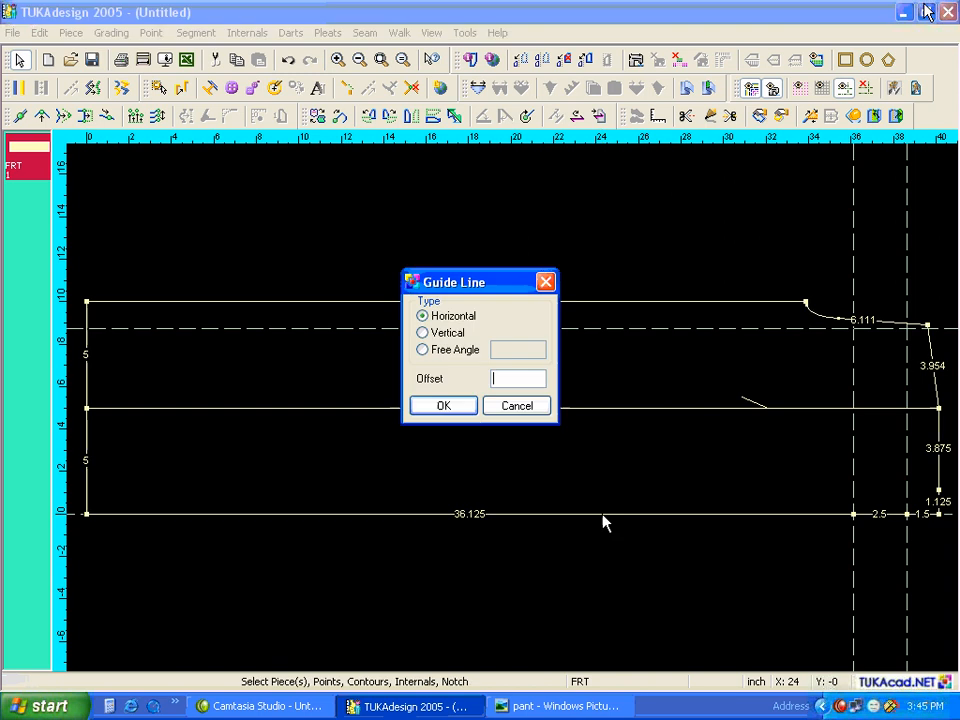
{"action": "type", "text": "9.25"}
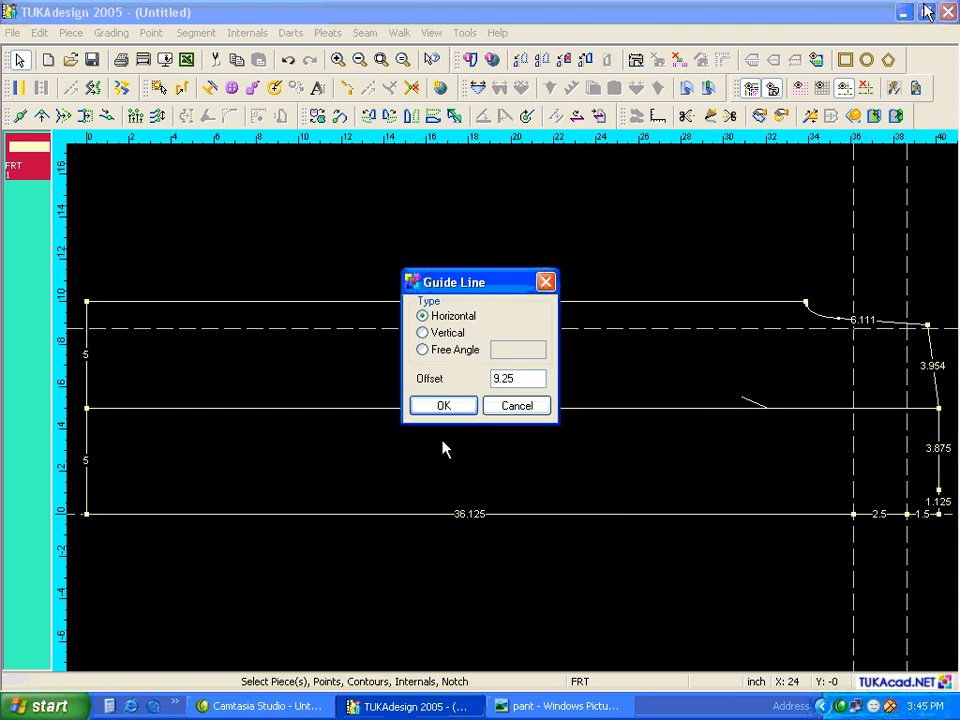
{"action": "left_click", "coordinate": [444, 407]}
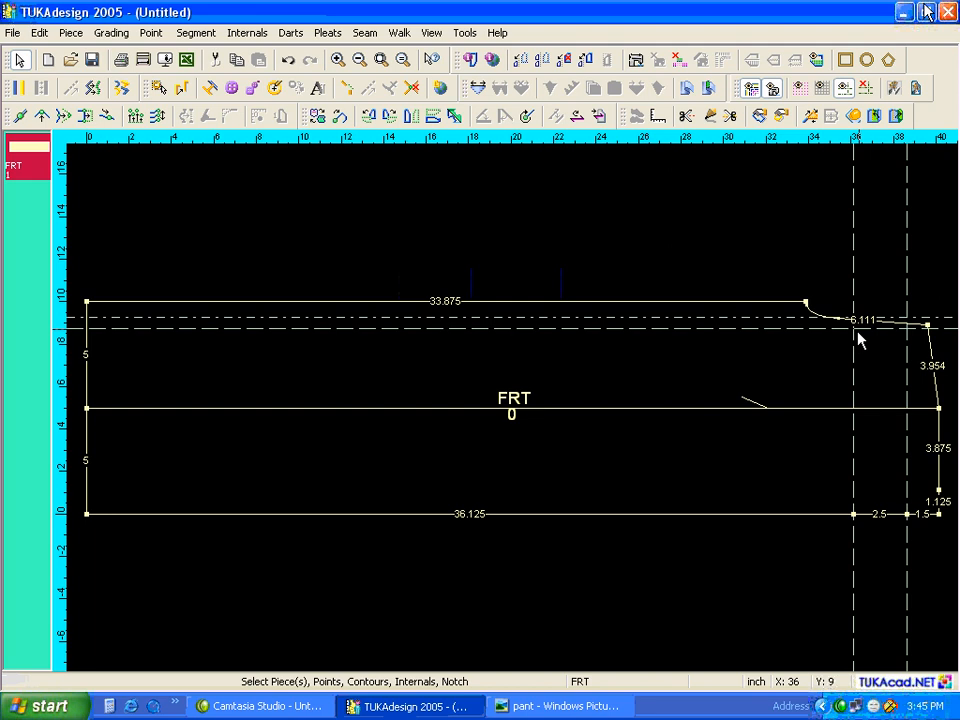
Move the waist segment, from the top of the front rise to the added side waist point, in parallel by Y -0.222 inch
{"action": "scroll", "coordinate": [885, 413], "scroll_direction": "up", "scroll_amount": 1}
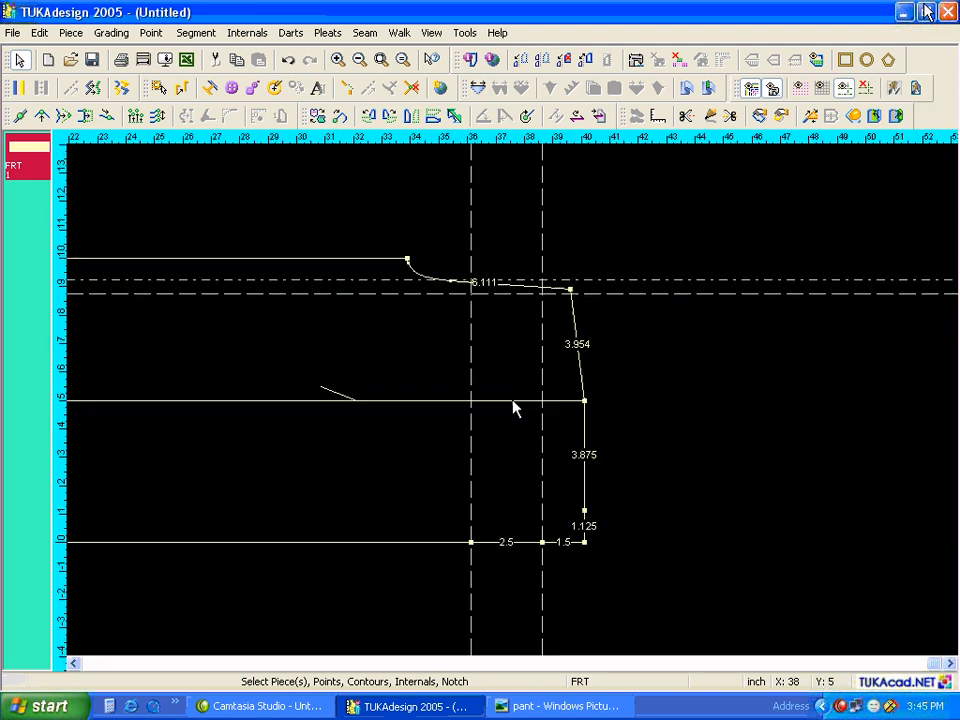
{"action": "scroll", "coordinate": [513, 408], "scroll_direction": "up", "scroll_amount": 1}
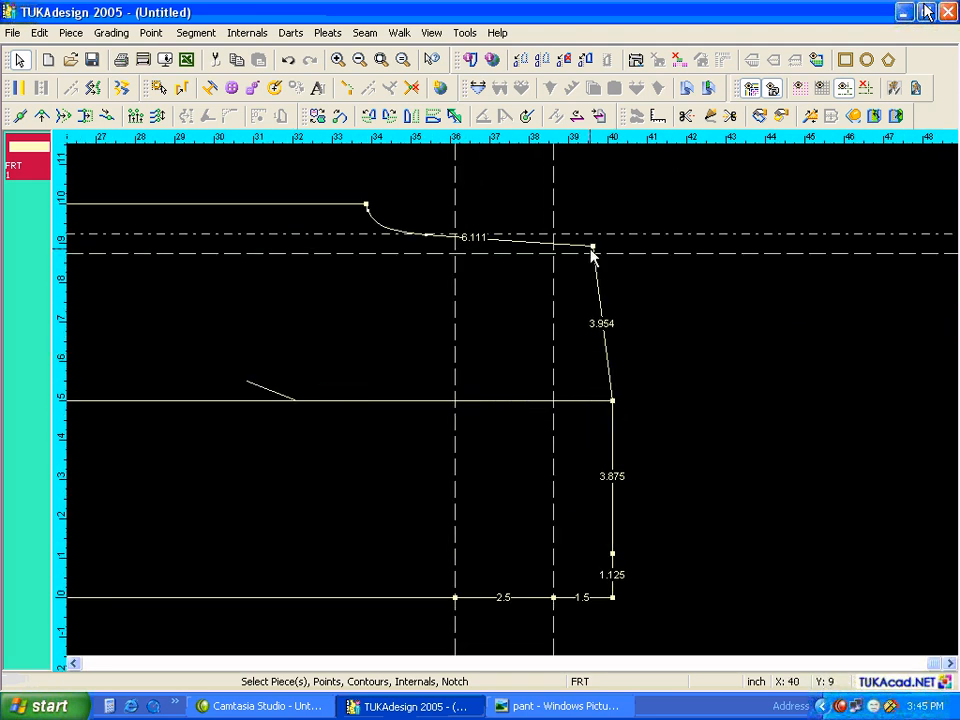
{"action": "left_click", "coordinate": [86, 116]}
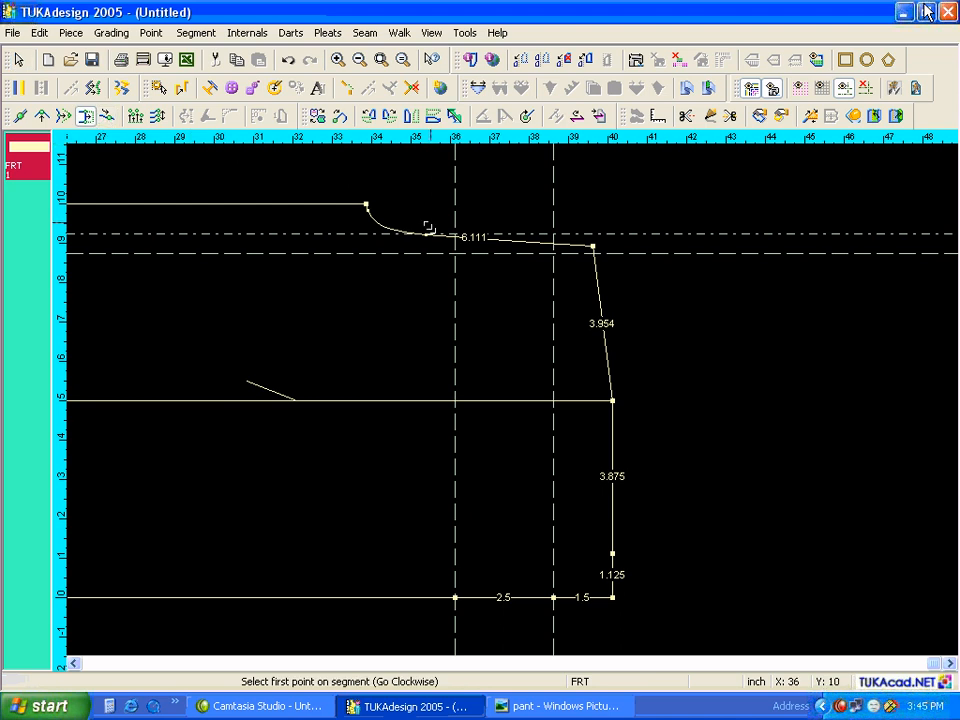
{"action": "left_click", "coordinate": [596, 256]}
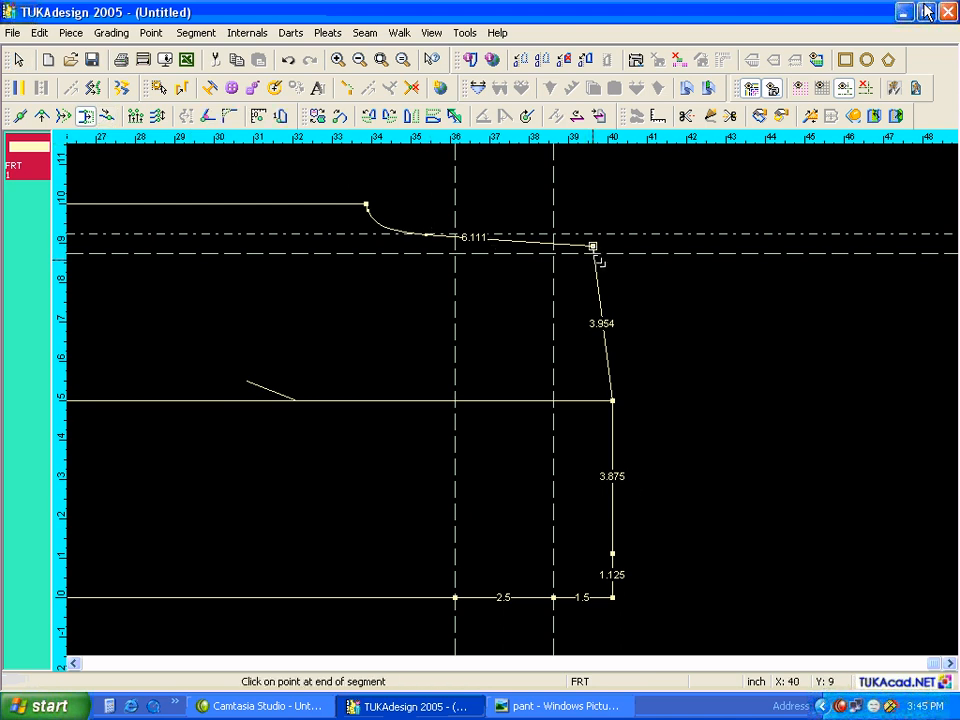
{"action": "left_click", "coordinate": [613, 554]}
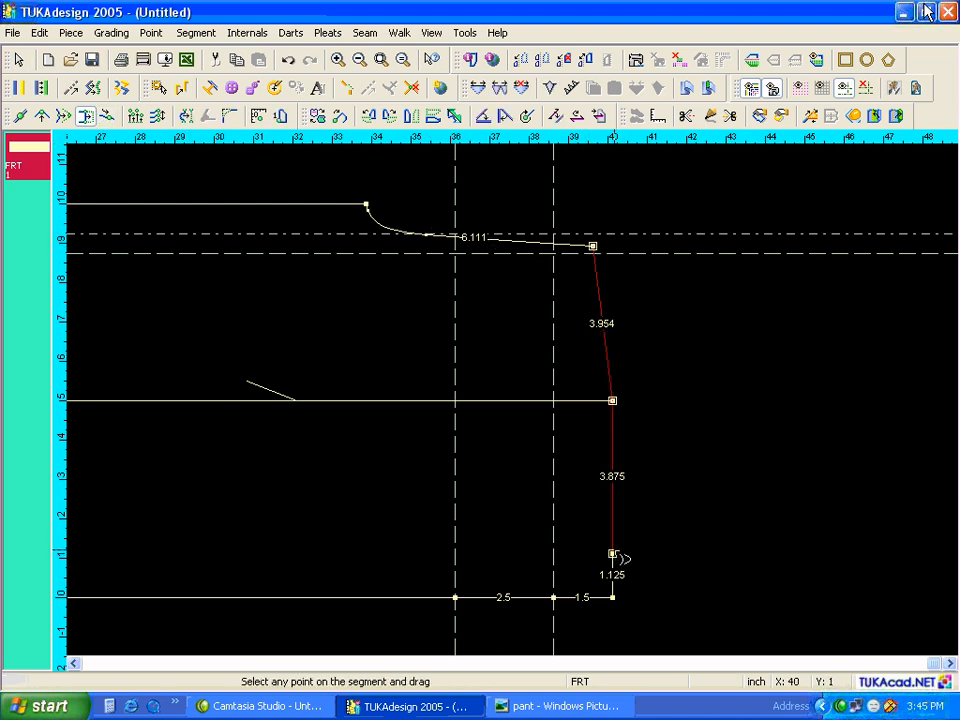
{"action": "left_click", "coordinate": [614, 554]}
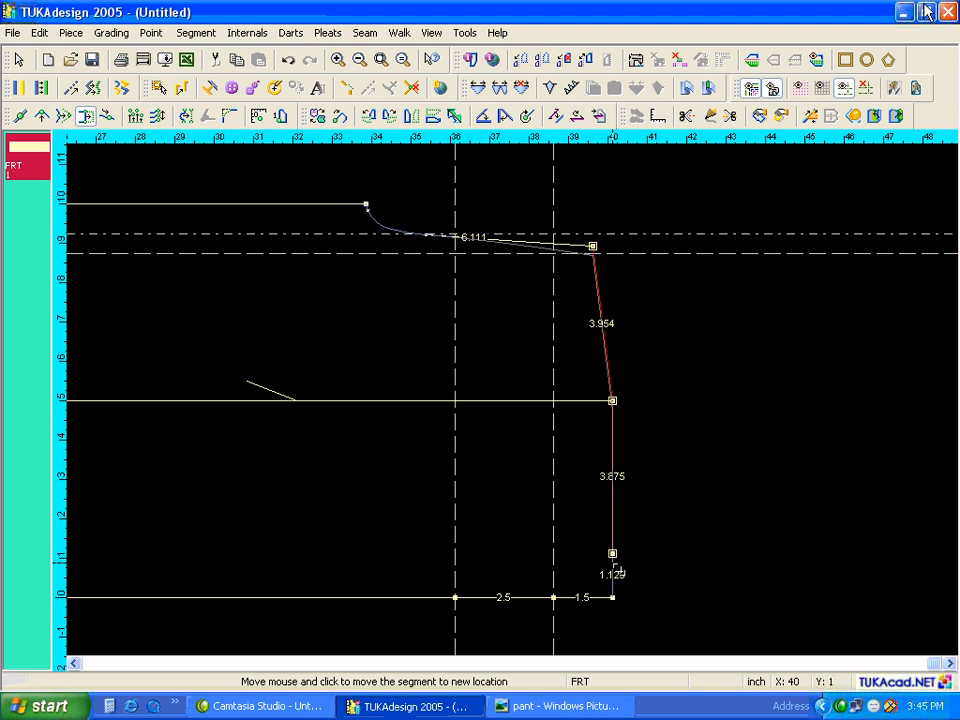
{"action": "left_click", "coordinate": [615, 565]}
{"action": "left_click_drag", "start_coordinate": [636, 165], "coordinate": [681, 221]}
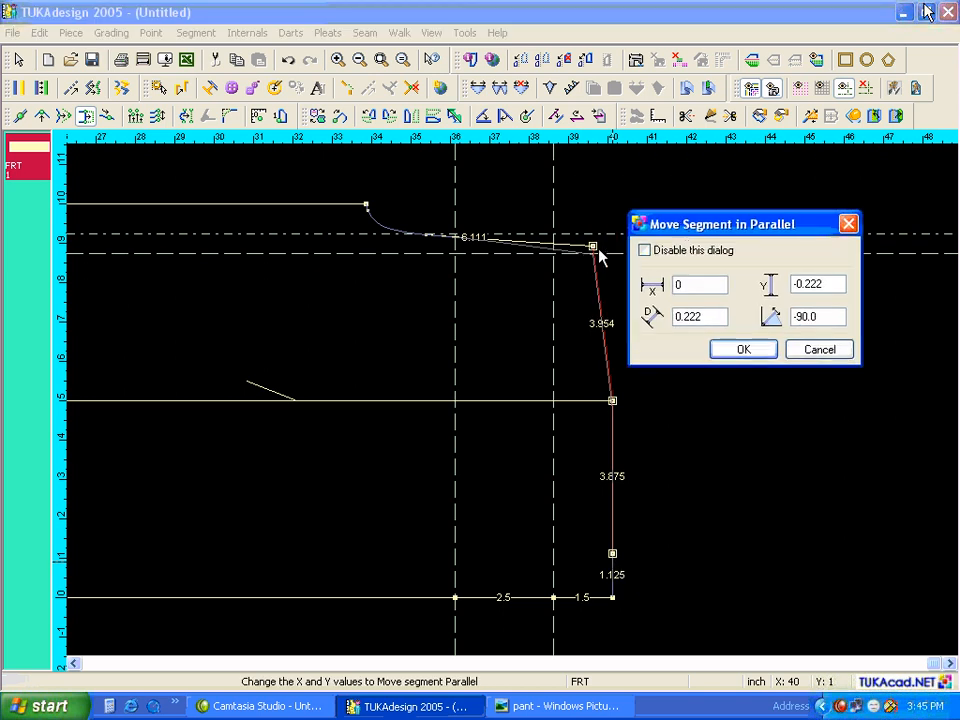
{"action": "left_click", "coordinate": [740, 349]}
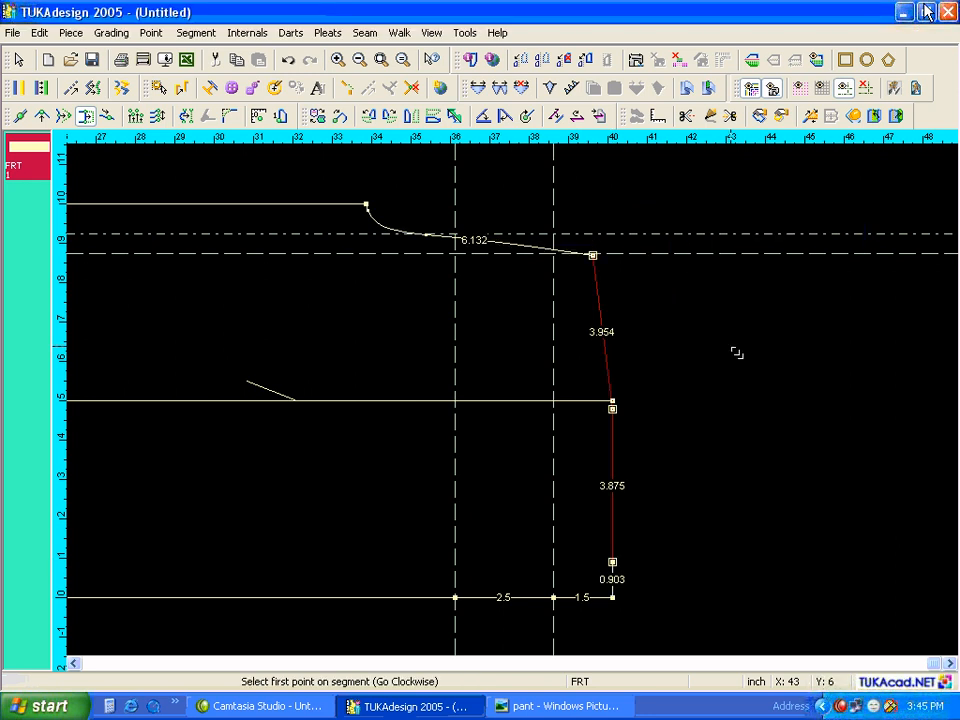
{"action": "key", "text": "Escape"}
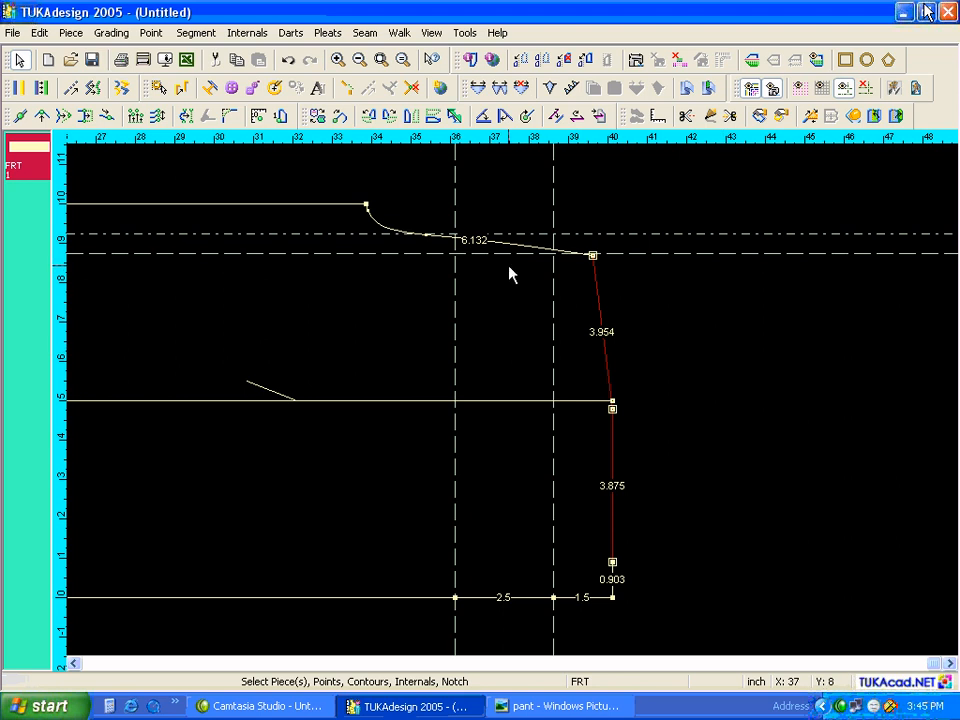
Add grading points along the contour where the two vertical guide lines cross the front rise
{"action": "scroll", "coordinate": [512, 266], "scroll_direction": "up", "scroll_amount": 1}
{"action": "scroll", "coordinate": [507, 408], "scroll_direction": "up", "scroll_amount": 1}
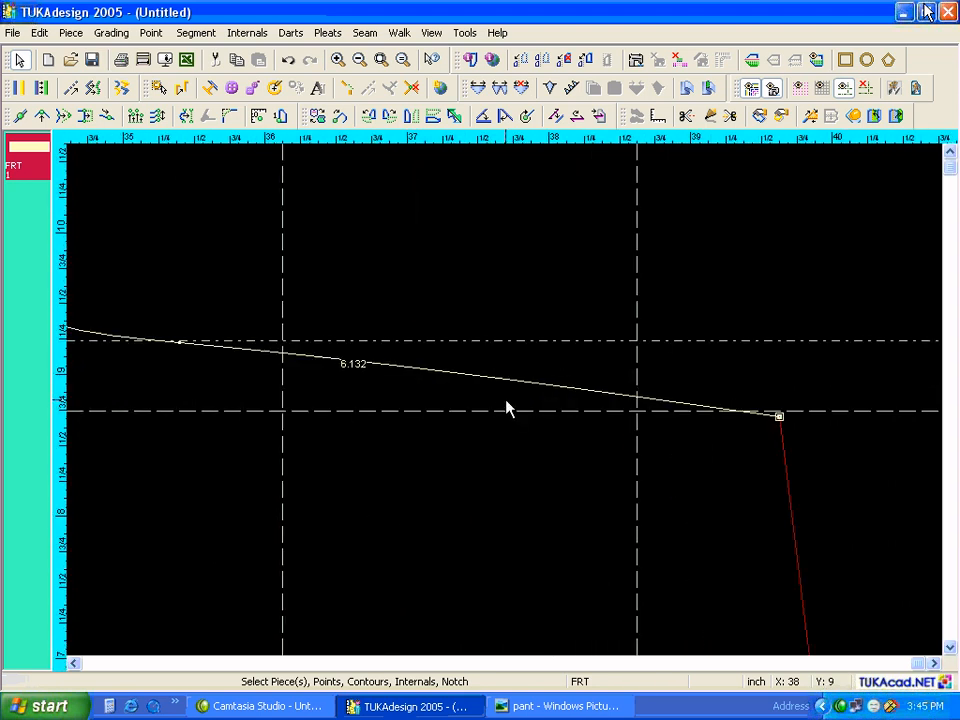
{"action": "left_click", "coordinate": [20, 116]}
{"action": "left_click", "coordinate": [283, 353]}
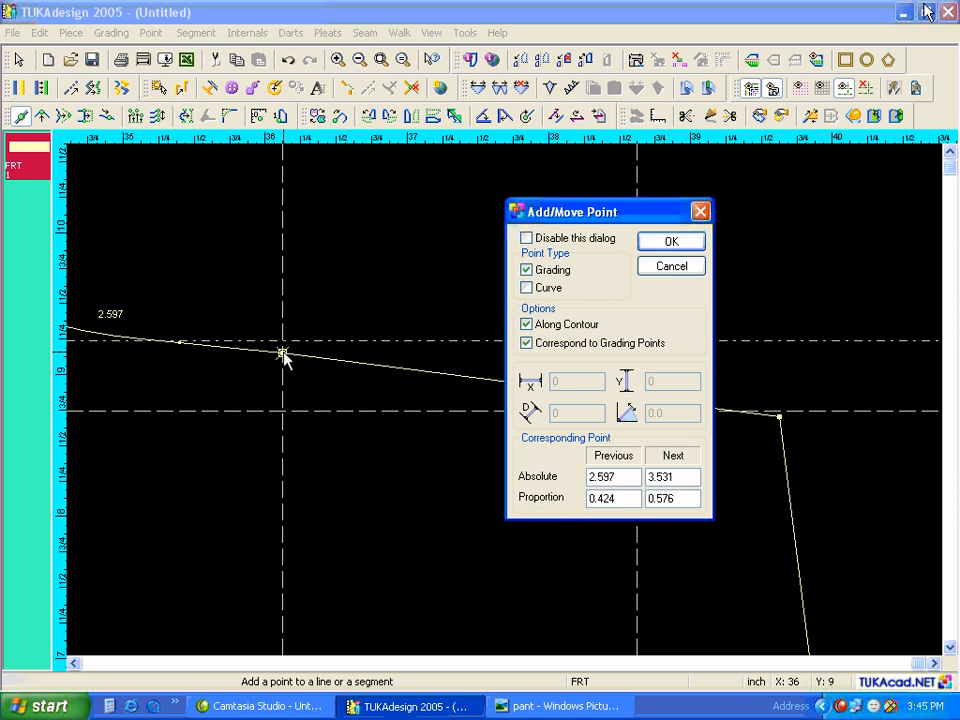
{"action": "left_click", "coordinate": [652, 242]}
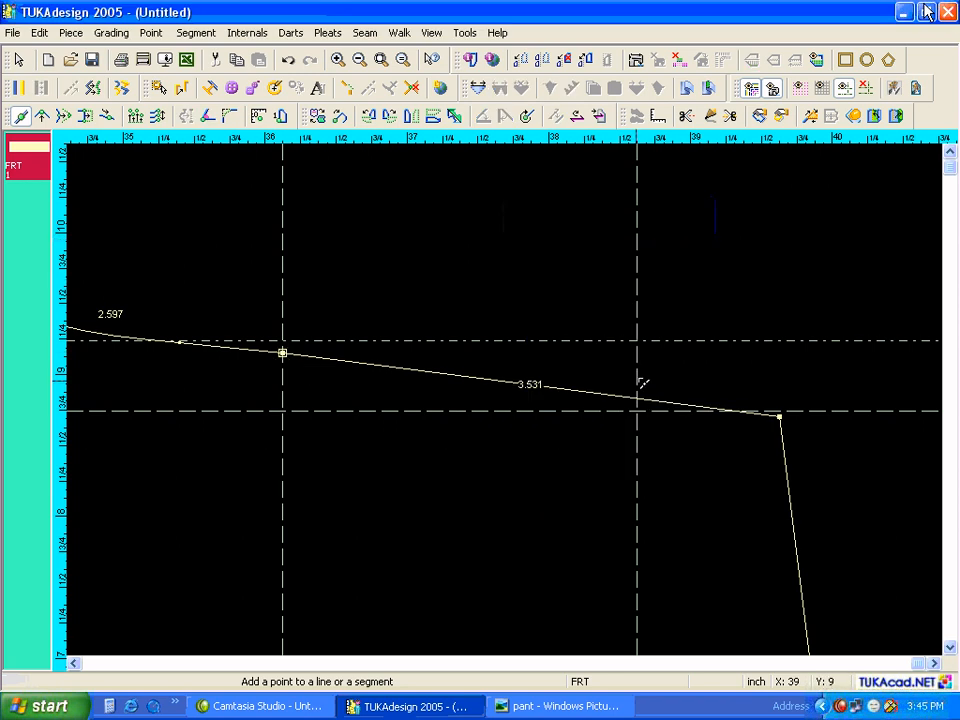
{"action": "left_click", "coordinate": [640, 402]}
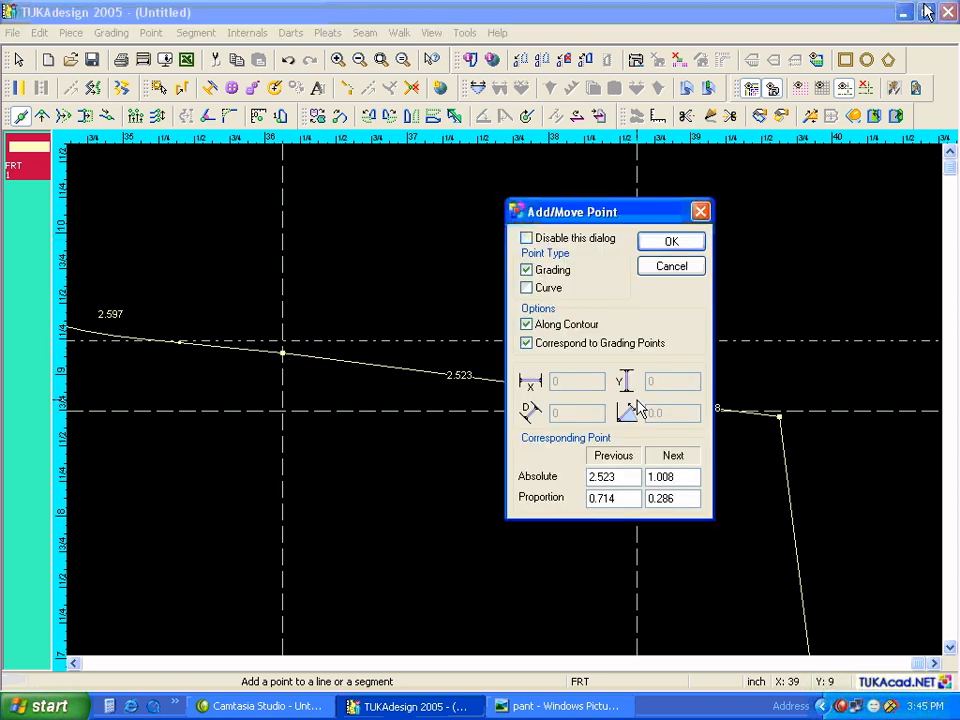
{"action": "left_click", "coordinate": [671, 243]}
{"action": "key", "text": "Home"}
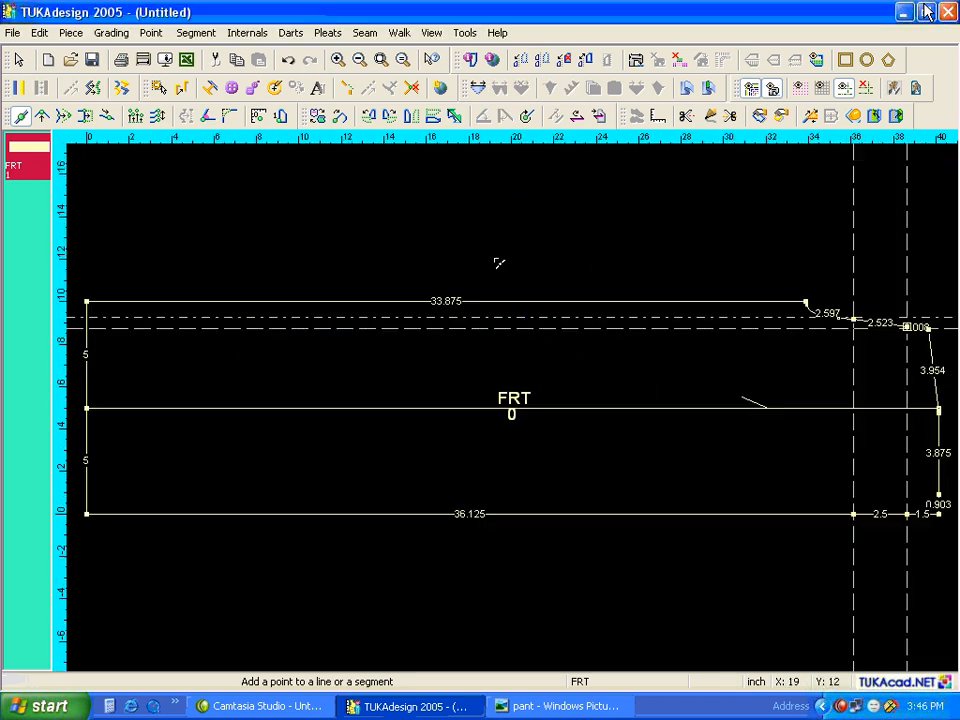
{"action": "key", "text": "Escape"}
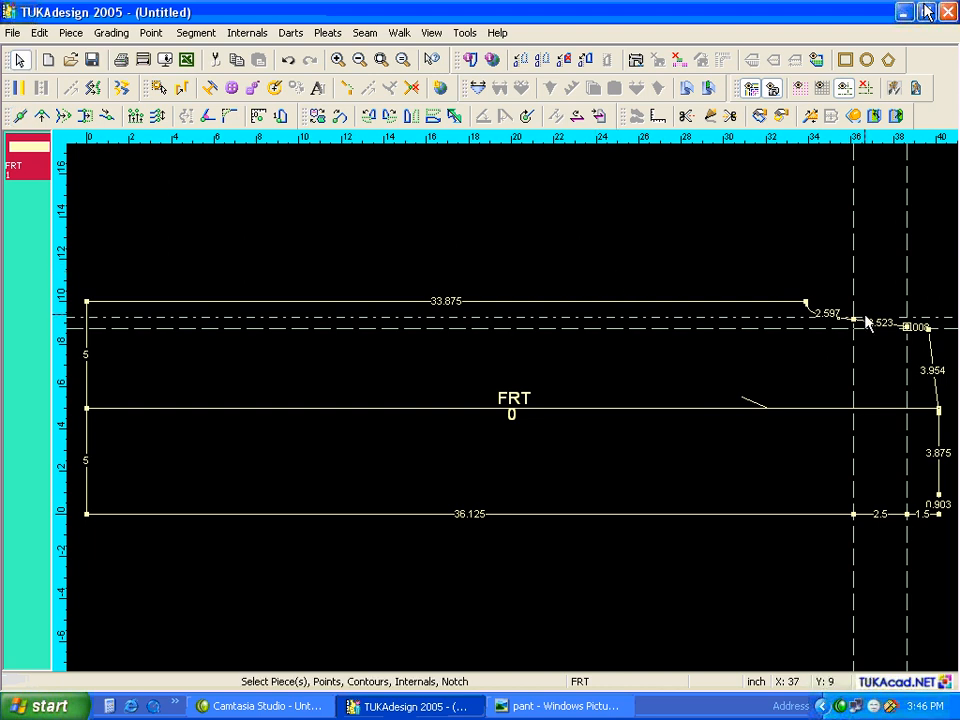
Hide the segment lengths and delete the lower corner point where the waist edge meets the side seam
{"action": "key", "text": "l"}
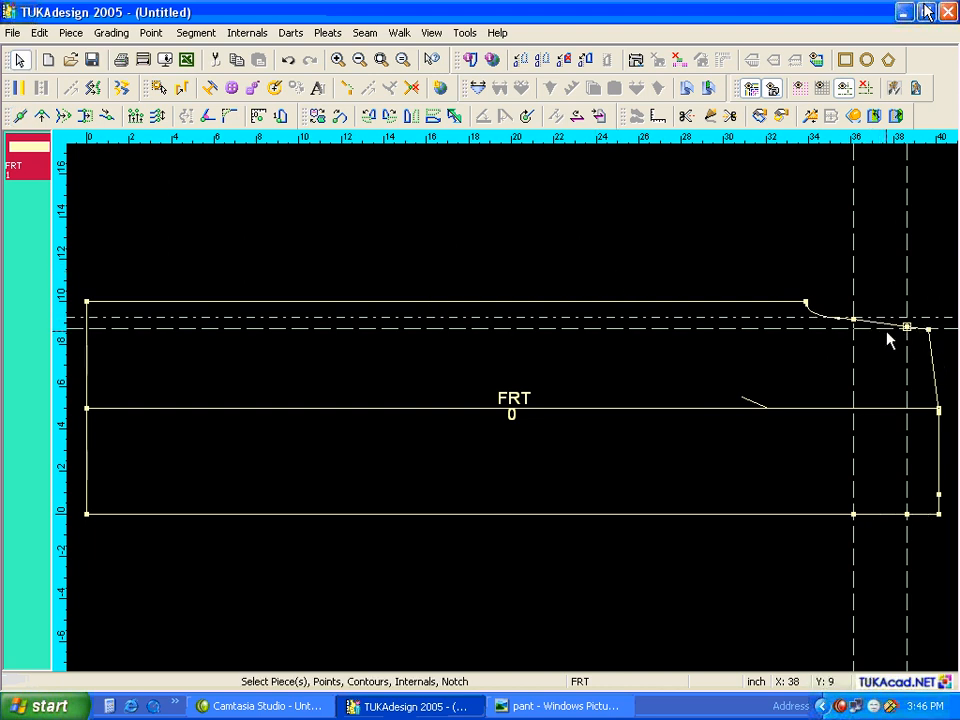
{"action": "key", "text": "plus"}
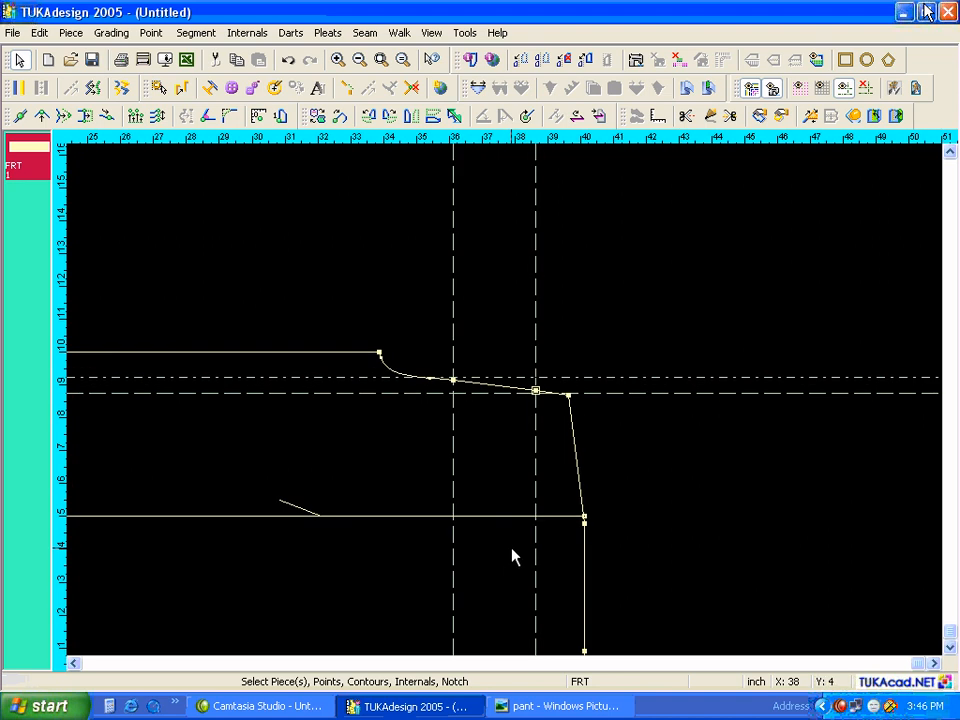
{"action": "scroll", "coordinate": [512, 557], "scroll_direction": "down", "scroll_amount": 3}
{"action": "key", "text": "plus"}
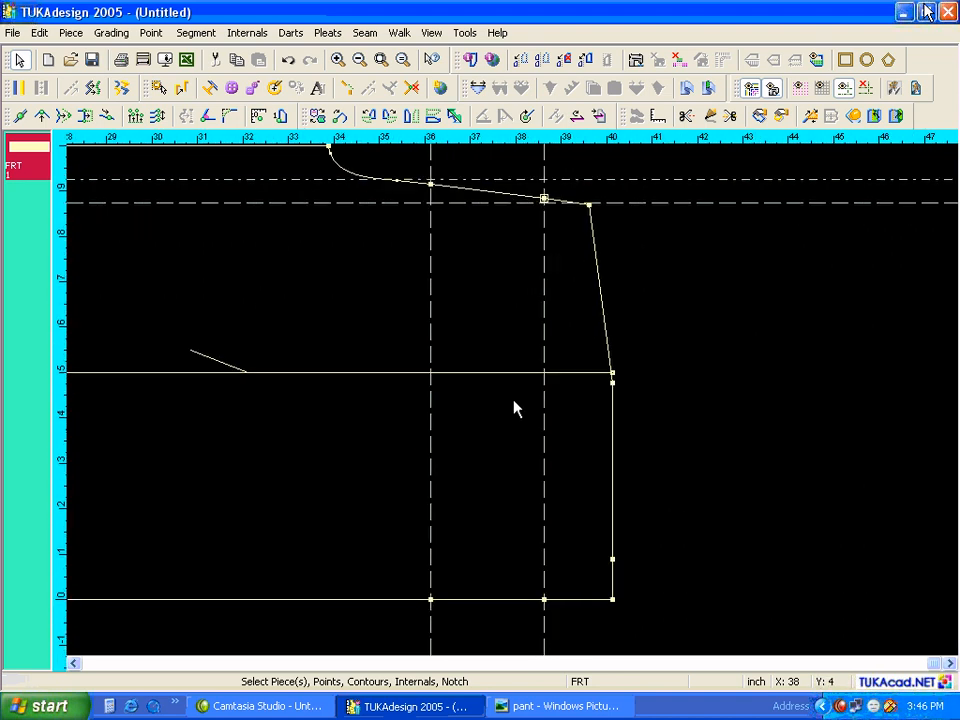
{"action": "left_click", "coordinate": [612, 600]}
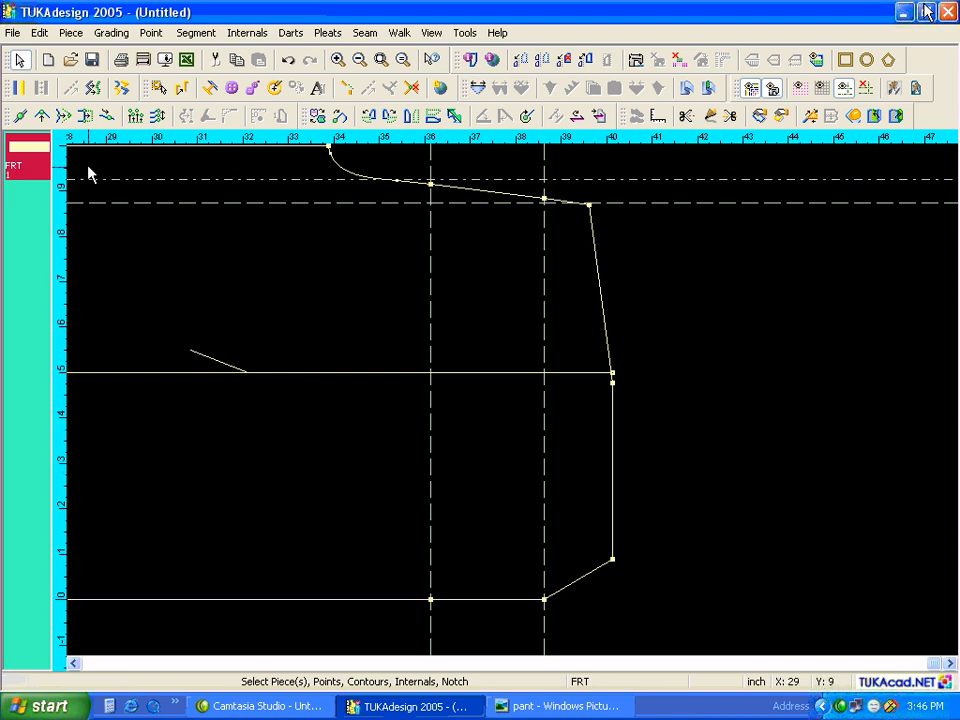
{"action": "left_click", "coordinate": [42, 115]}
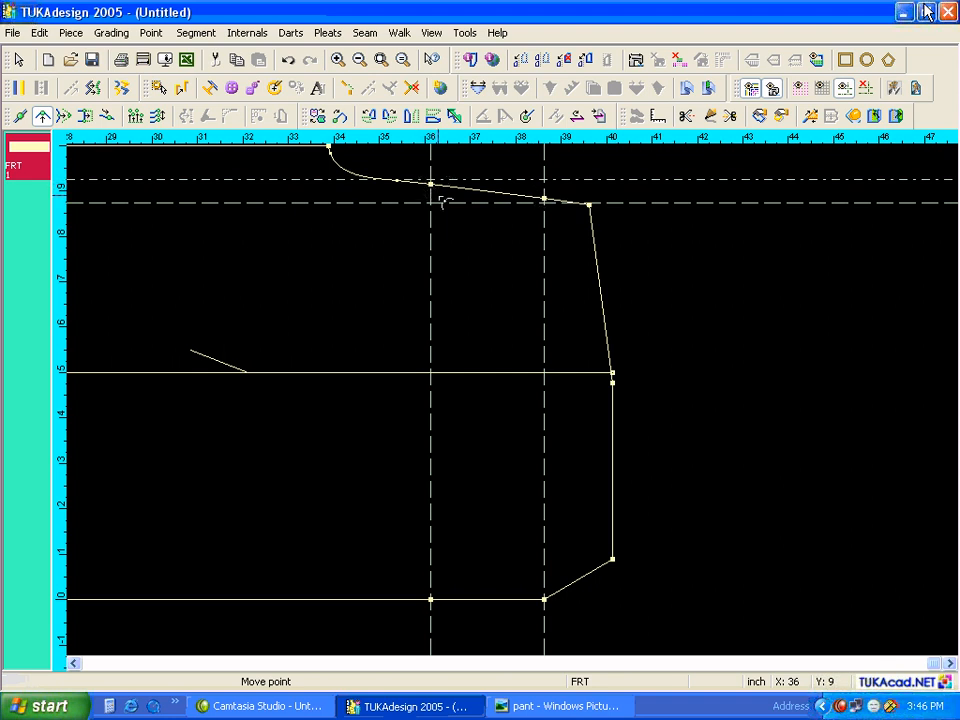
{"action": "key", "text": "Escape"}
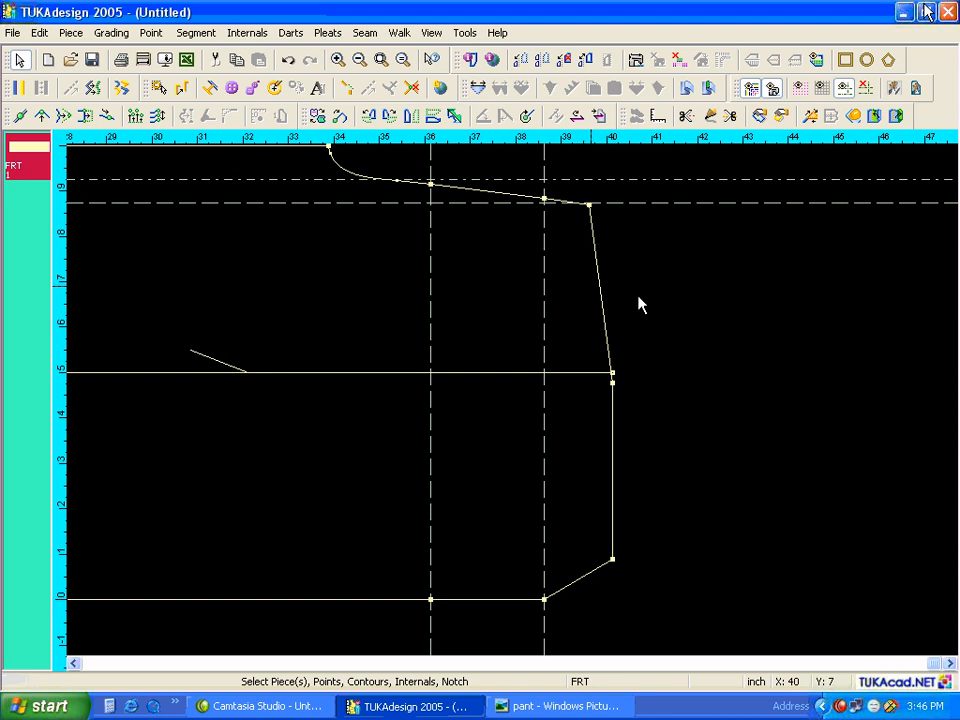
{"action": "left_click", "coordinate": [85, 115]}
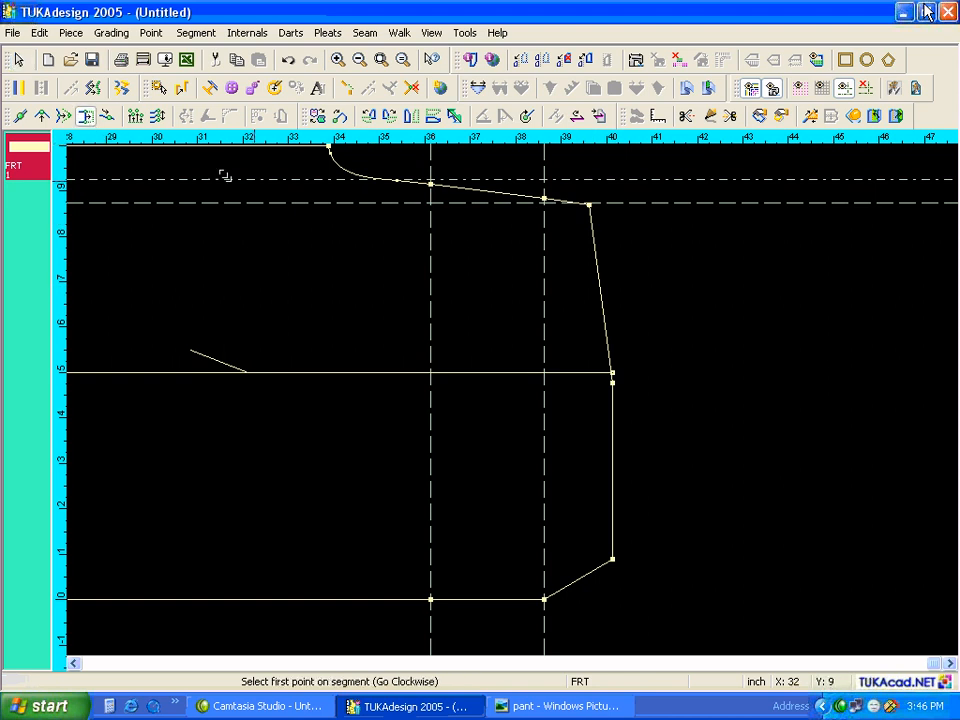
{"action": "left_click", "coordinate": [589, 205]}
{"action": "left_click", "coordinate": [613, 560]}
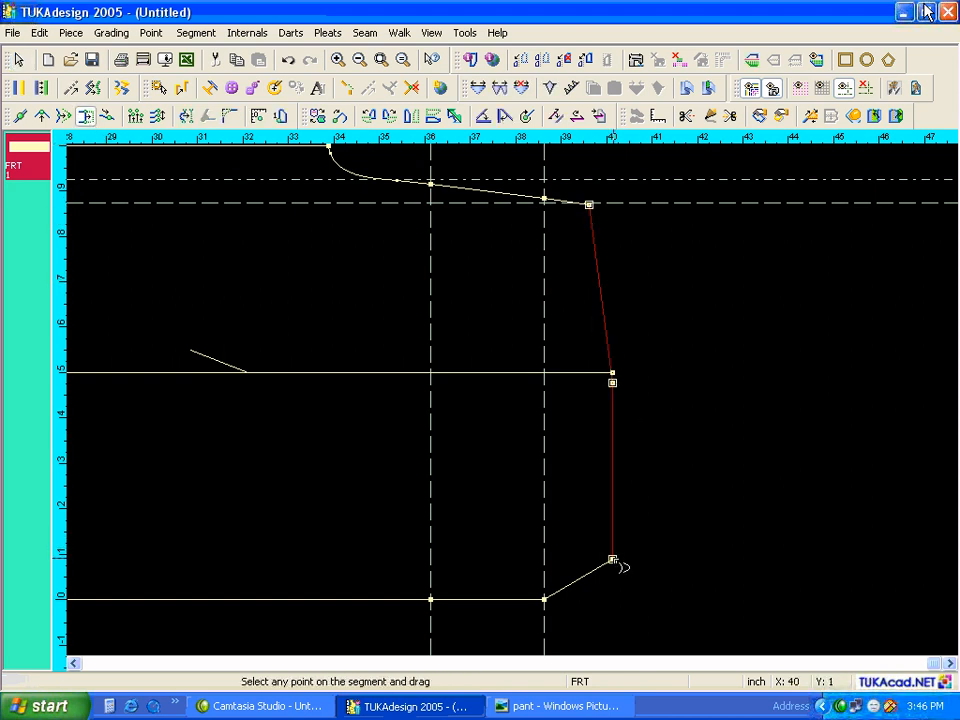
{"action": "left_click", "coordinate": [619, 567]}
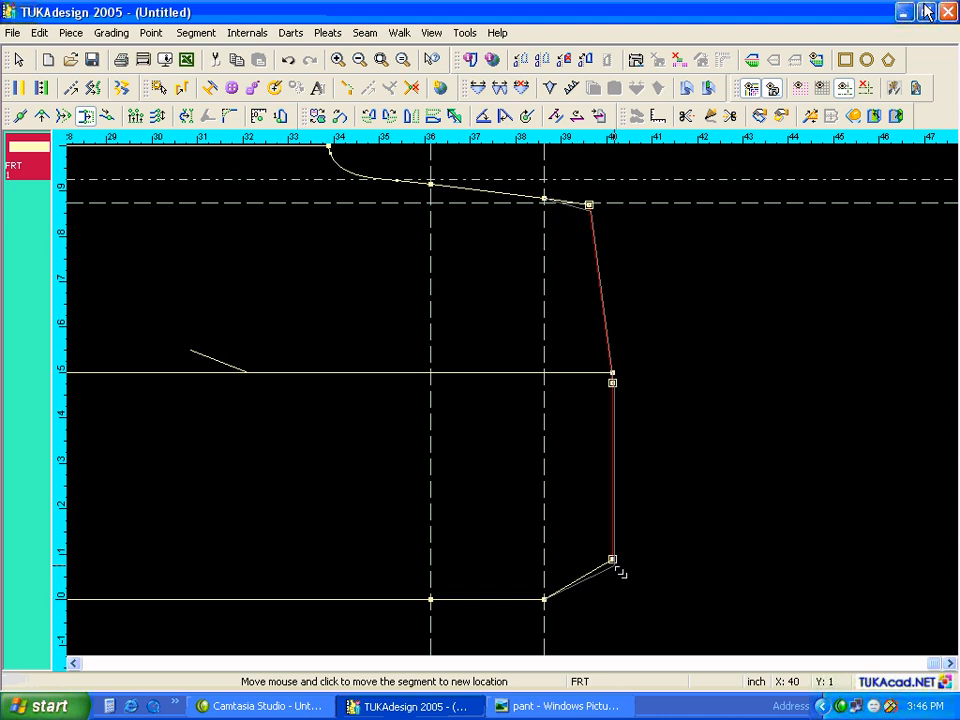
{"action": "left_click", "coordinate": [619, 571]}
Move the segment from the high hip point on the front rise around to the lower waist point in parallel by X 0, Y 0
{"action": "left_click", "coordinate": [545, 200]}
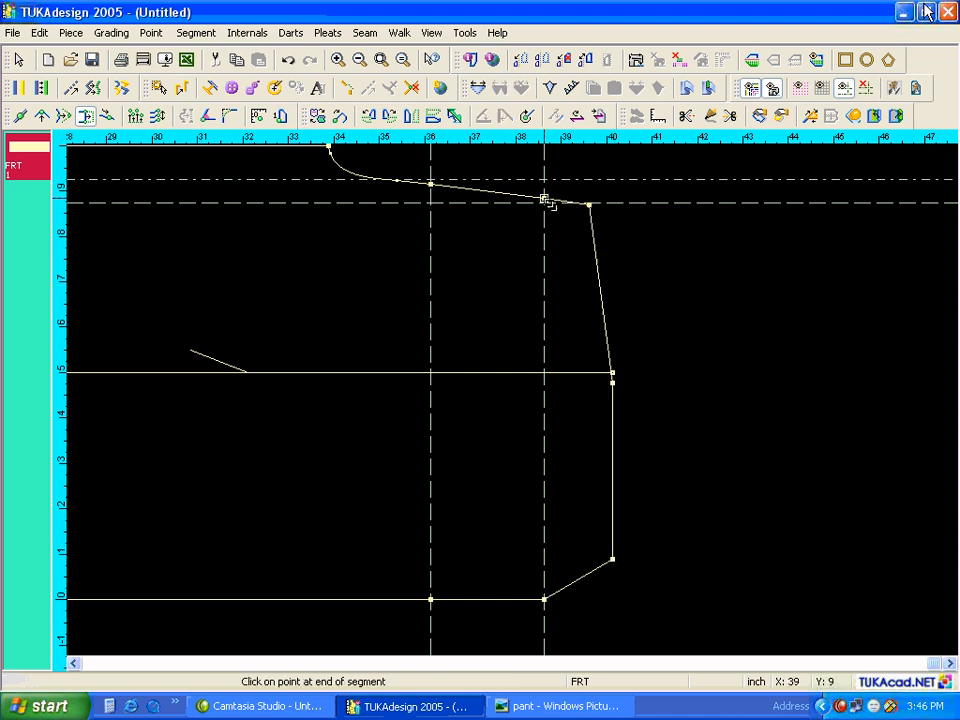
{"action": "left_click", "coordinate": [617, 561]}
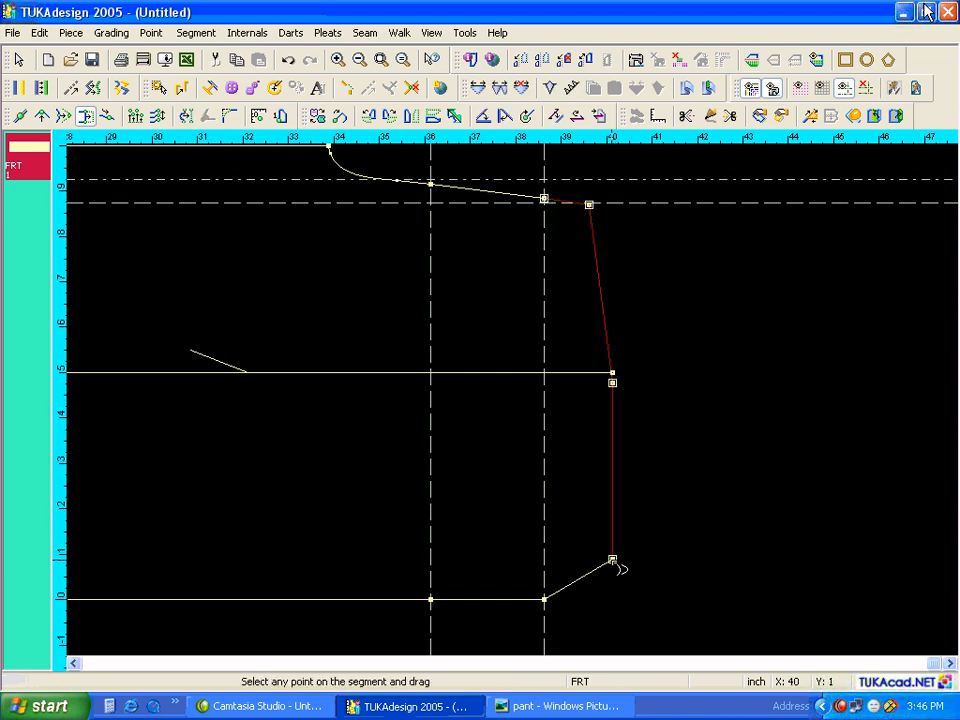
{"action": "left_click", "coordinate": [618, 567]}
{"action": "left_click", "coordinate": [619, 568]}
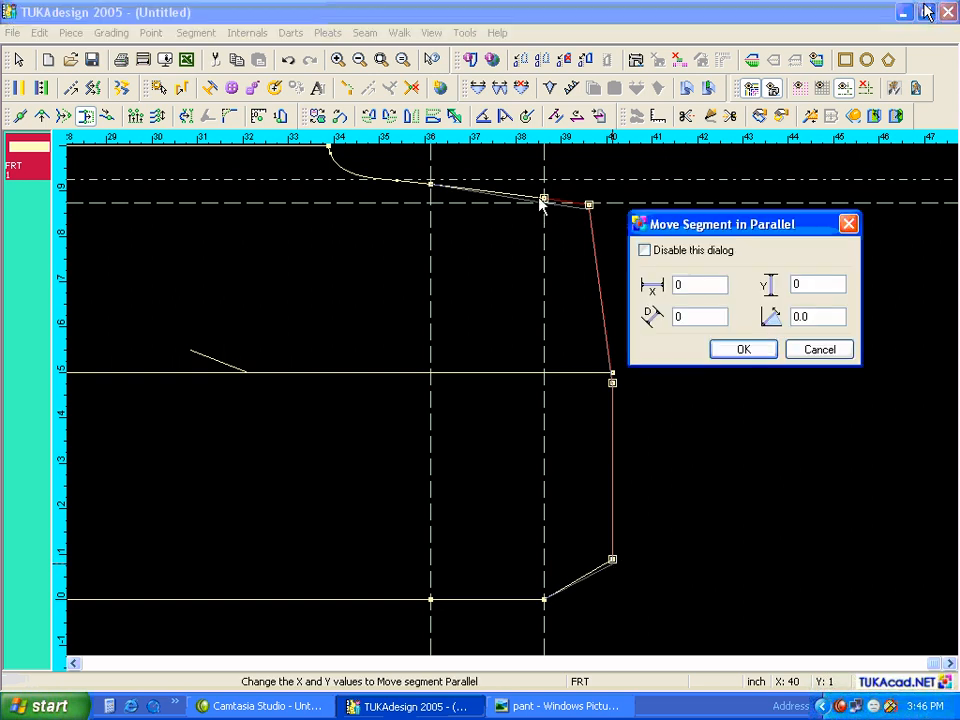
{"action": "left_click", "coordinate": [728, 349]}
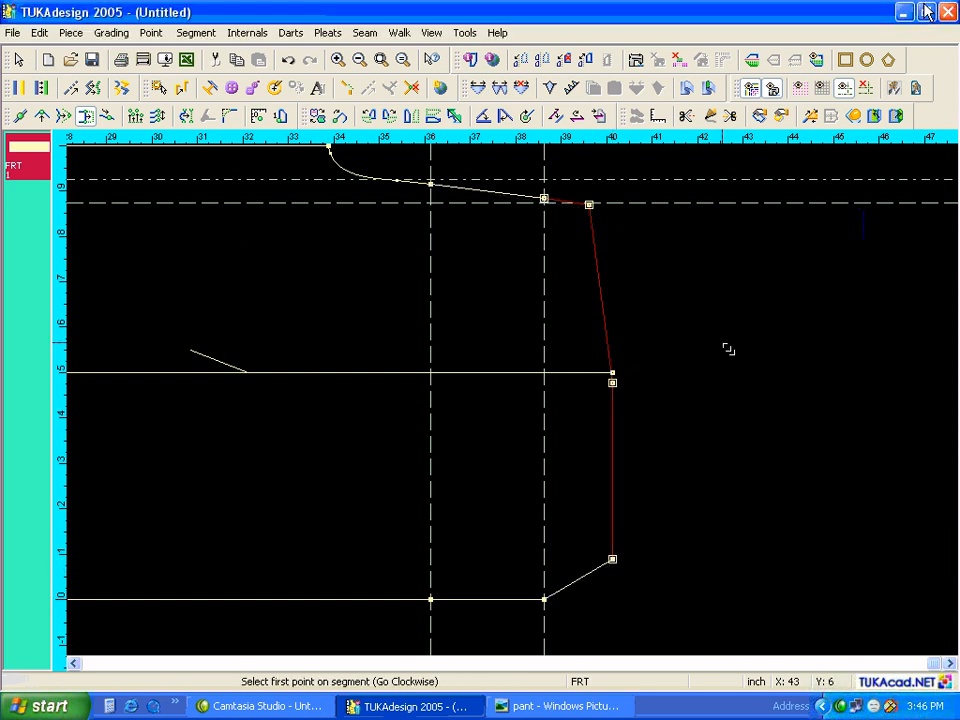
{"action": "right_click", "coordinate": [579, 307]}
{"action": "left_click", "coordinate": [594, 315]}
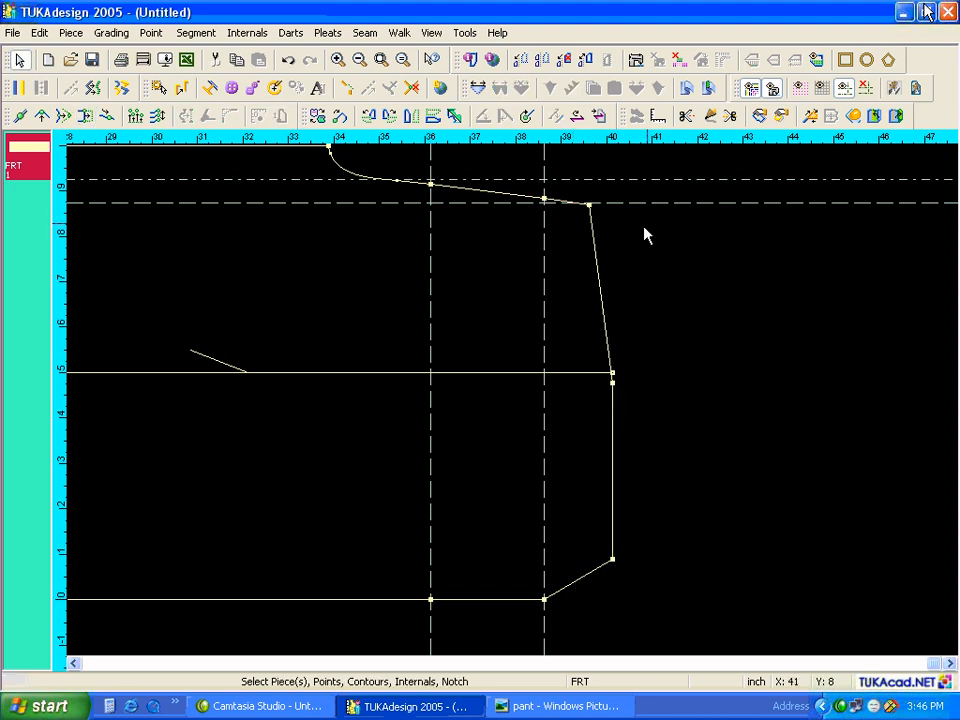
Delete all guide lines and measure the front rise along the contour from the crotch point to the top of the rise
{"action": "left_click", "coordinate": [862, 90]}
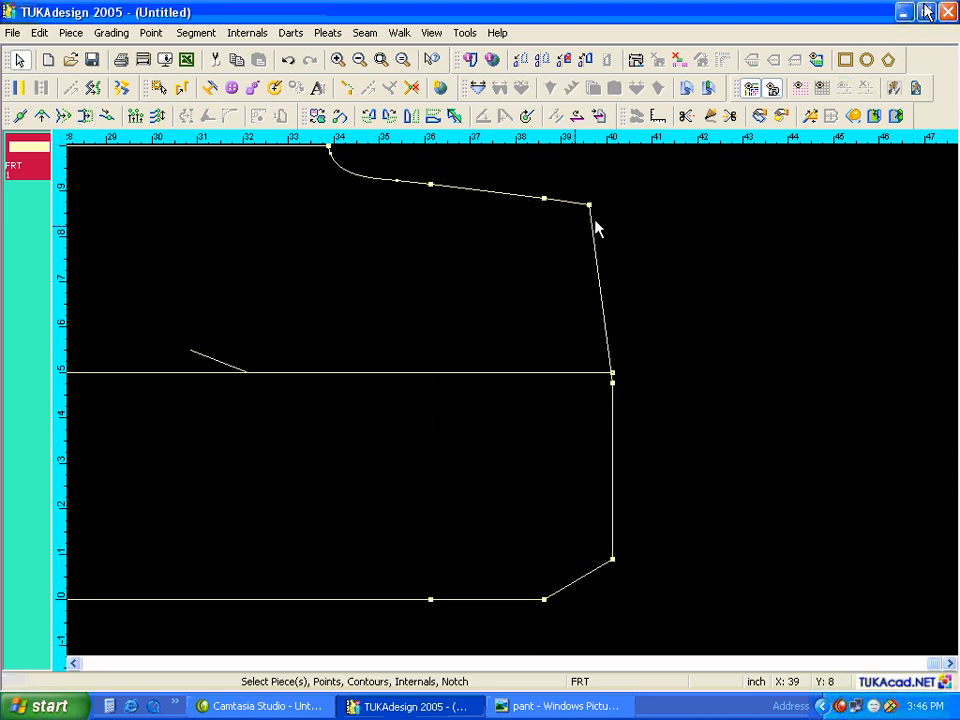
{"action": "key", "text": "Home"}
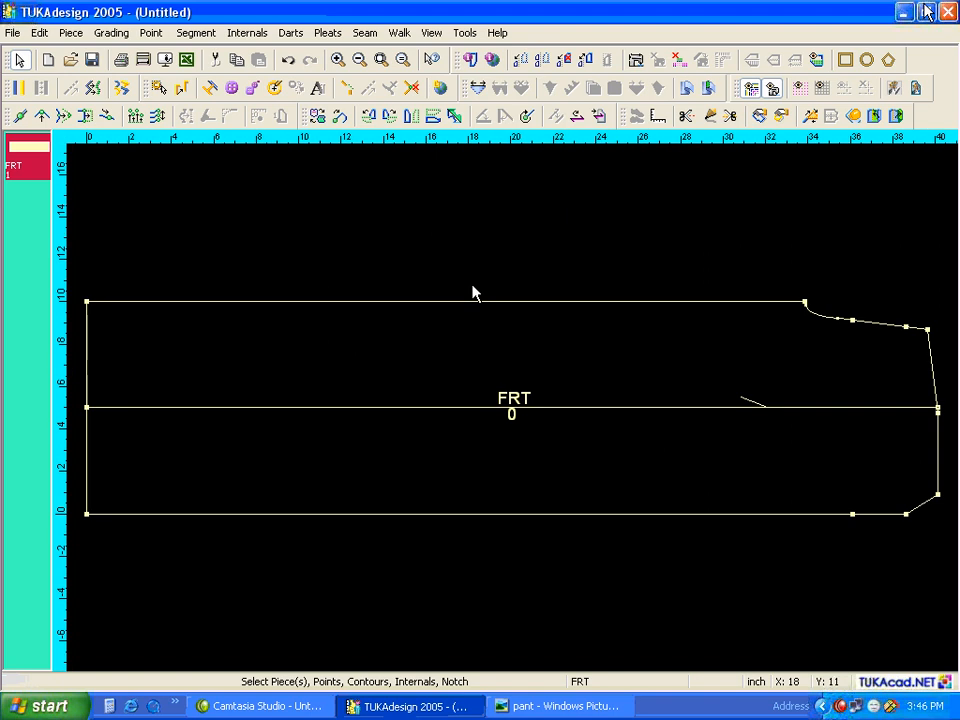
{"action": "left_click", "coordinate": [658, 116]}
{"action": "left_click", "coordinate": [804, 301]}
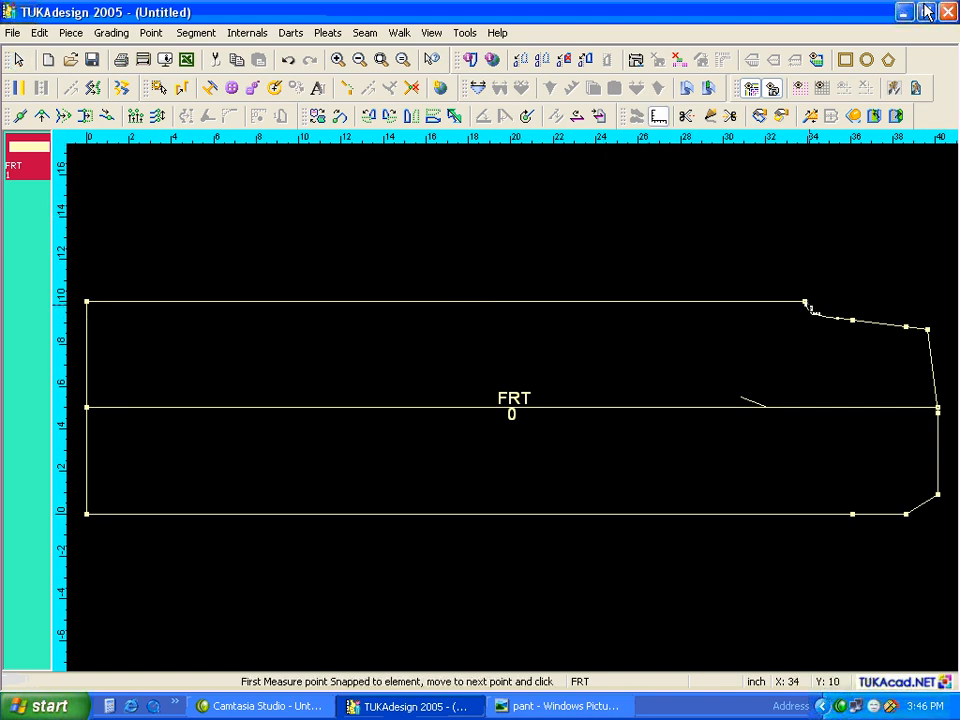
{"action": "left_click", "coordinate": [927, 331]}
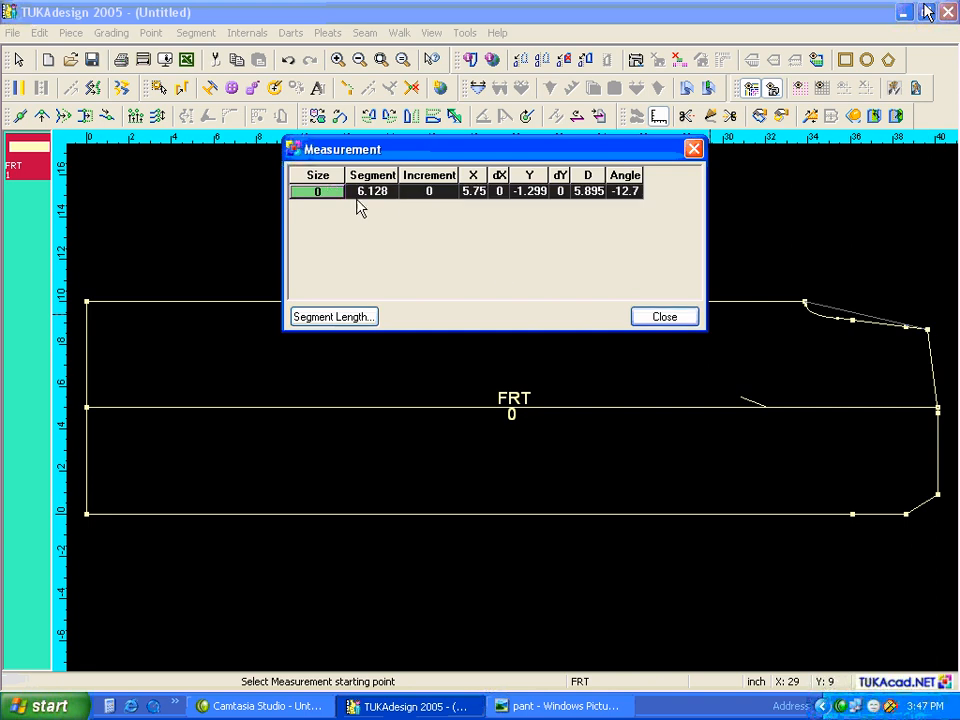
Check the spec sheet and set the front rise segment length to 6.125 inches with the 1-Horizontal extend method
{"action": "left_click", "coordinate": [515, 705]}
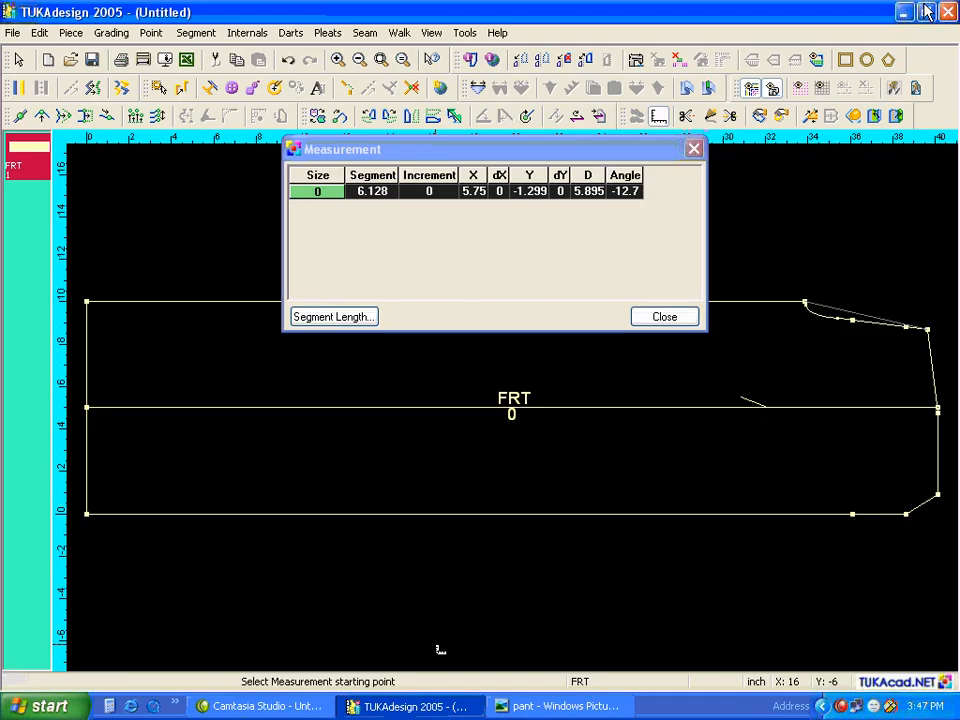
{"action": "left_click", "coordinate": [341, 318]}
{"action": "left_click", "coordinate": [394, 391]}
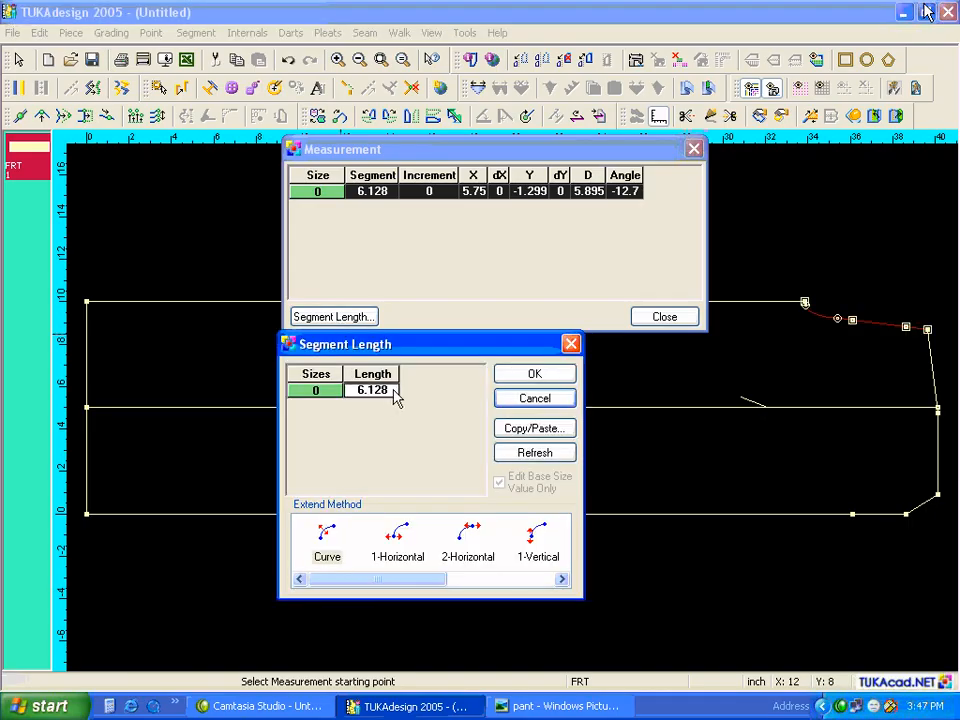
{"action": "type", "text": "6"}
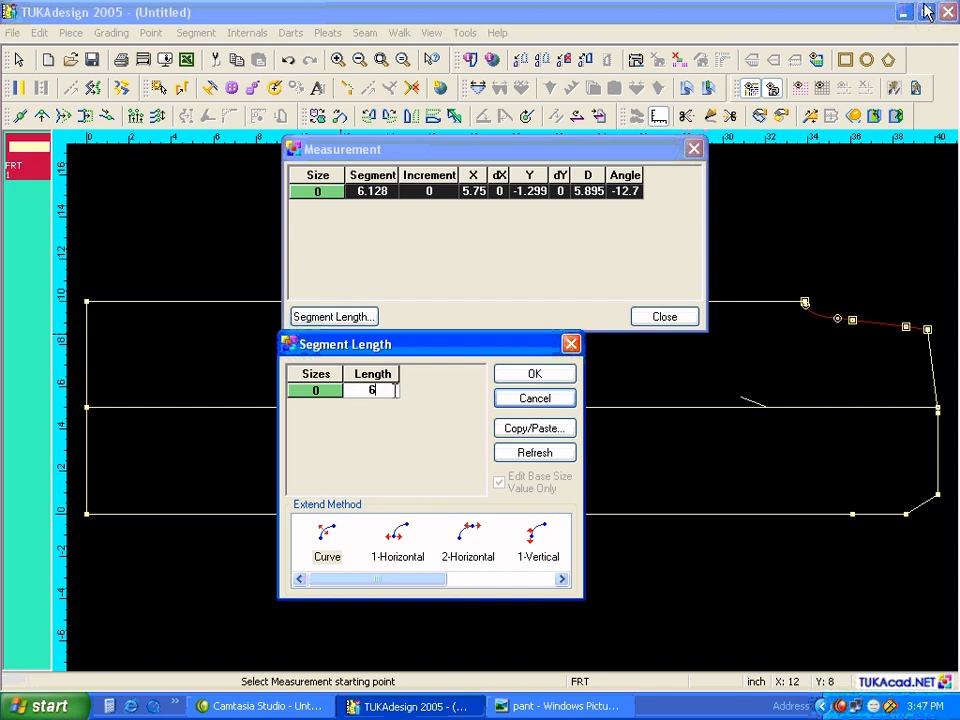
{"action": "type", "text": ".125"}
{"action": "left_click", "coordinate": [398, 533]}
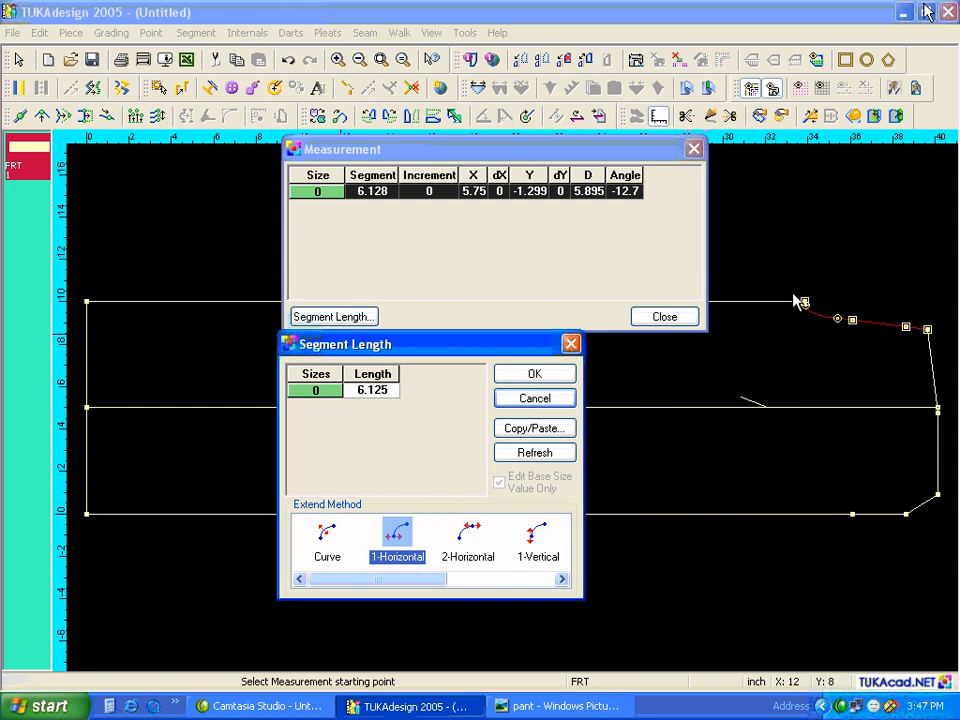
{"action": "left_click", "coordinate": [555, 380]}
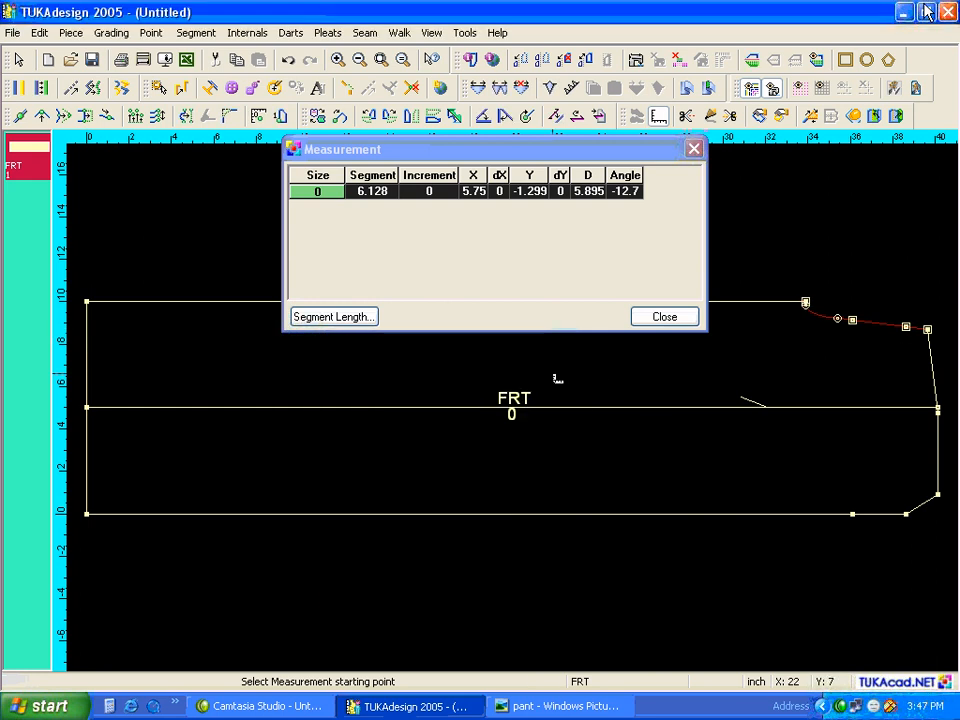
{"action": "left_click", "coordinate": [665, 316]}
{"action": "scroll", "coordinate": [840, 317], "scroll_direction": "up", "scroll_amount": 1}
{"action": "scroll", "coordinate": [507, 407], "scroll_direction": "up", "scroll_amount": 3}
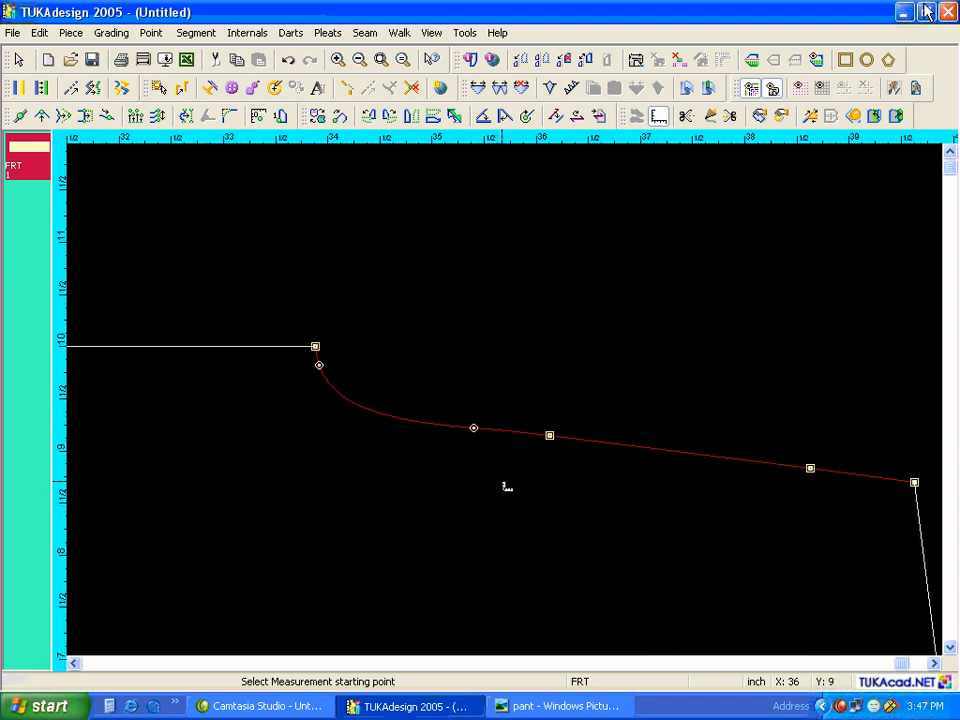
{"action": "key", "text": "Escape"}
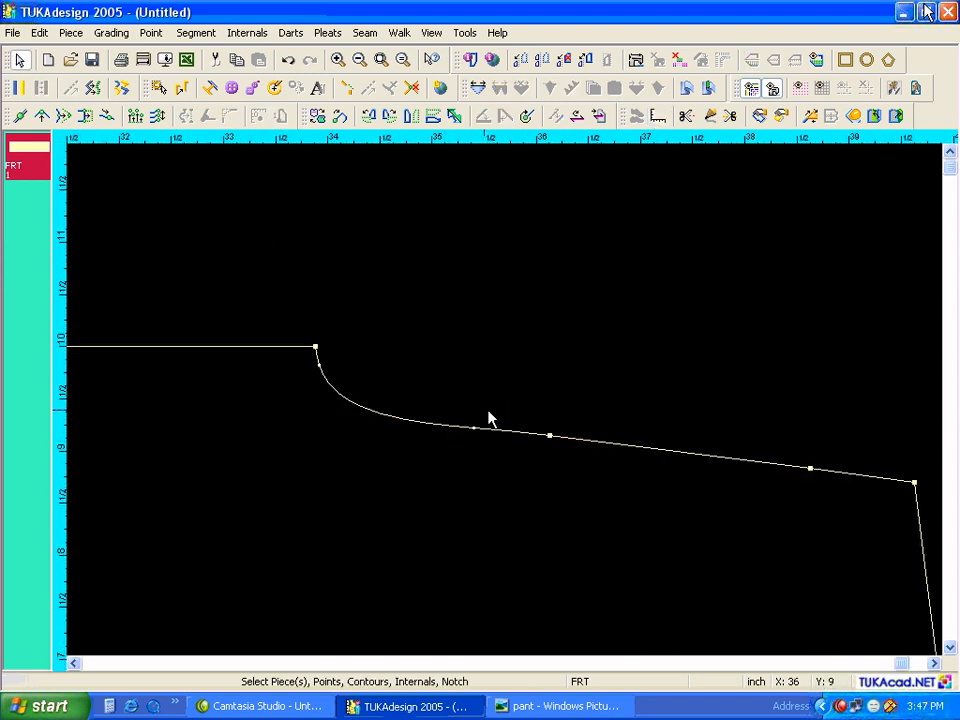
{"action": "key", "text": "Home"}
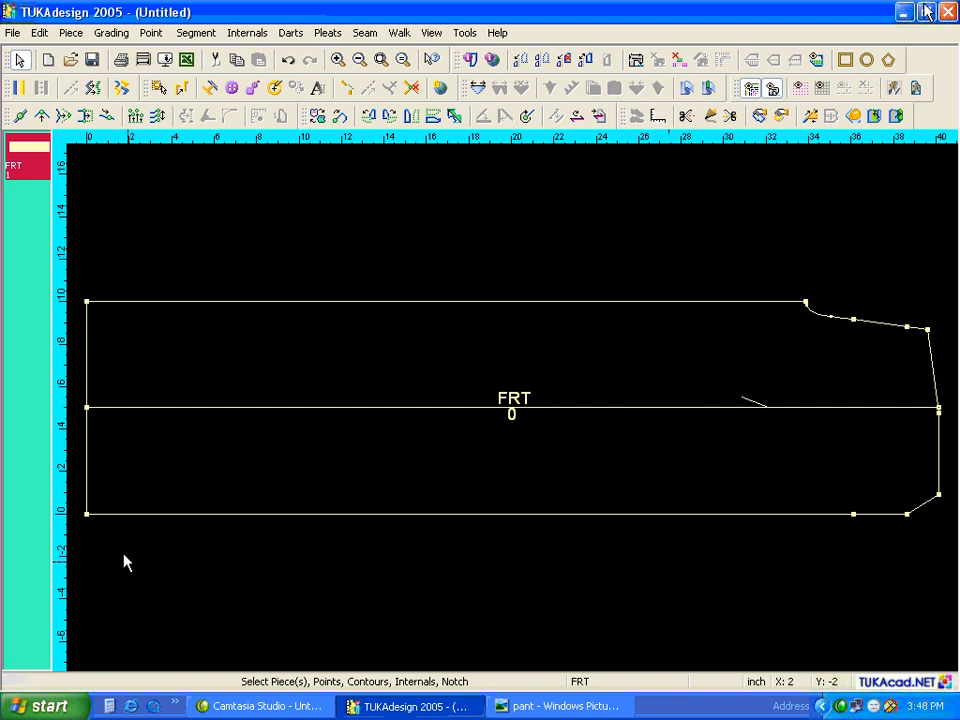
Look up the knee position on the spec sheet and place a vertical guide line offset -13 inches from the crotch point
{"action": "left_click", "coordinate": [541, 710]}
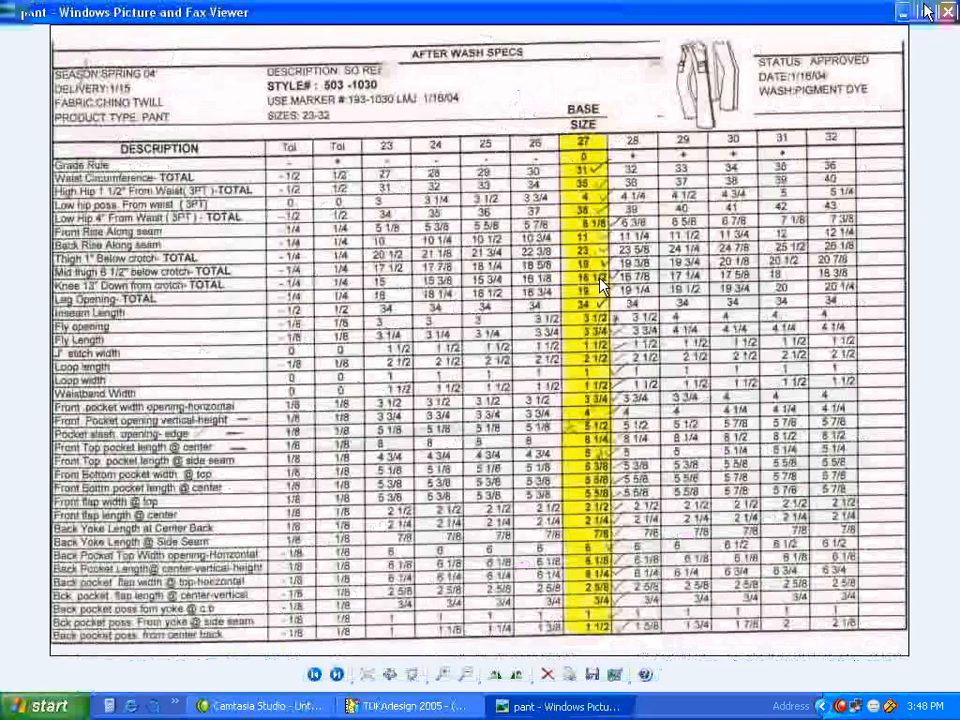
{"action": "left_click", "coordinate": [437, 708]}
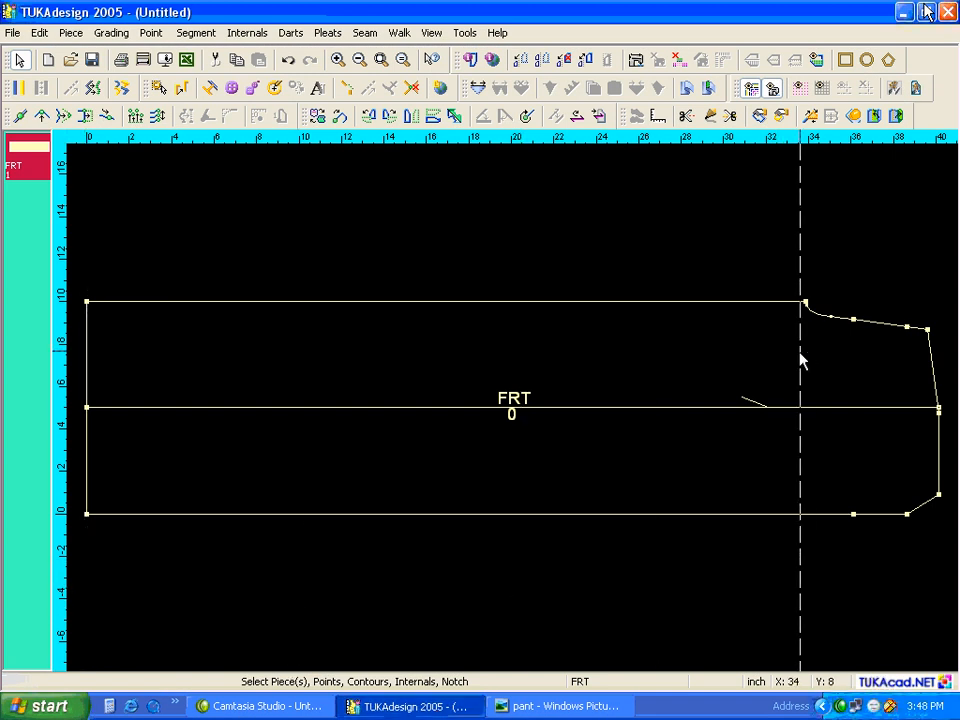
{"action": "left_click_drag", "start_coordinate": [804, 312], "coordinate": [806, 302]}
{"action": "double_click", "coordinate": [807, 279]}
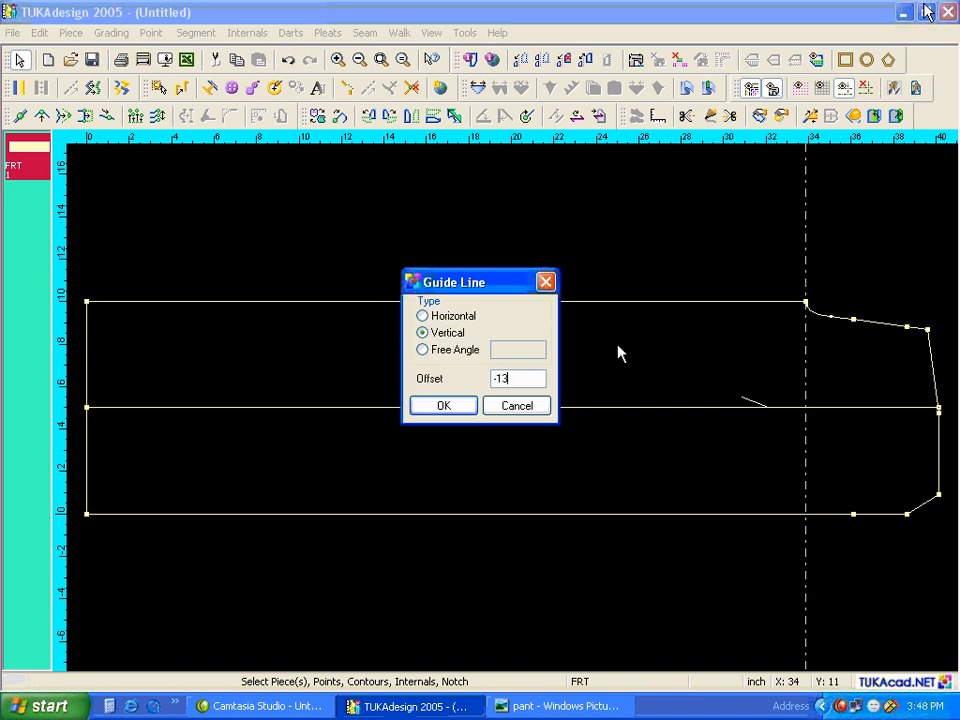
{"action": "left_click", "coordinate": [452, 410]}
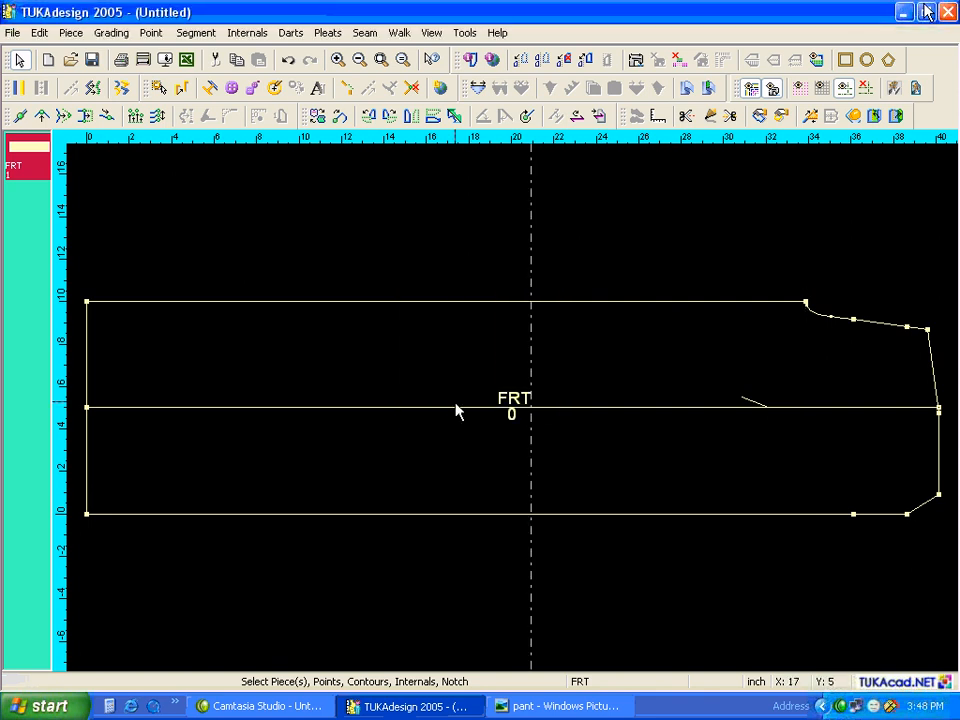
Add grading points along the contour where the knee guide line crosses the inseam and the side seam, and delete the guide line
{"action": "left_click", "coordinate": [19, 115]}
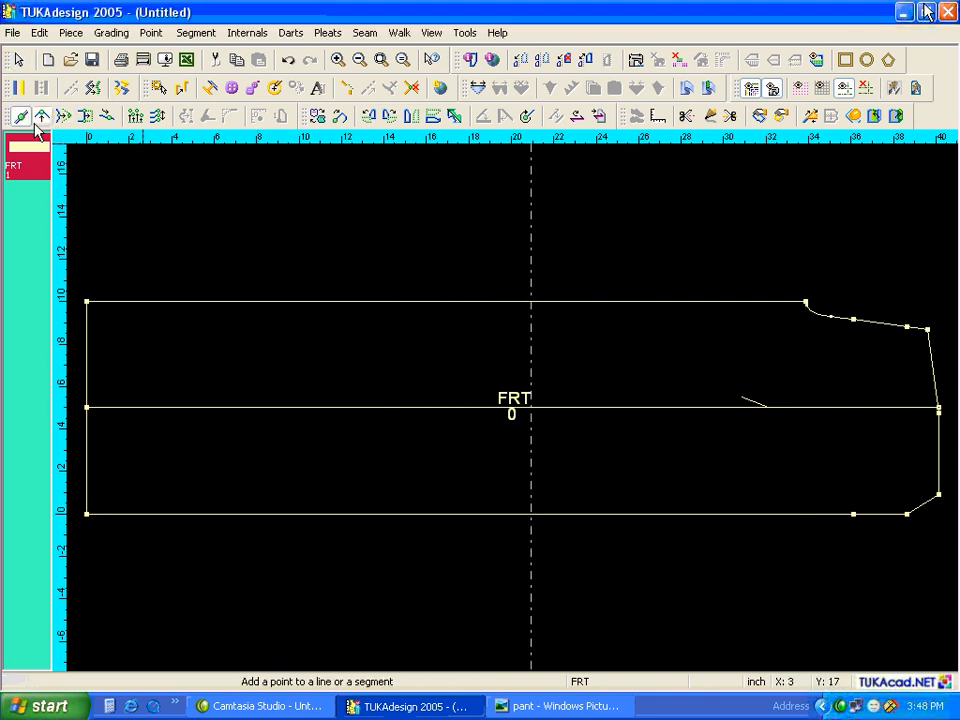
{"action": "left_click", "coordinate": [531, 301]}
{"action": "left_click_drag", "start_coordinate": [552, 215], "coordinate": [608, 201]}
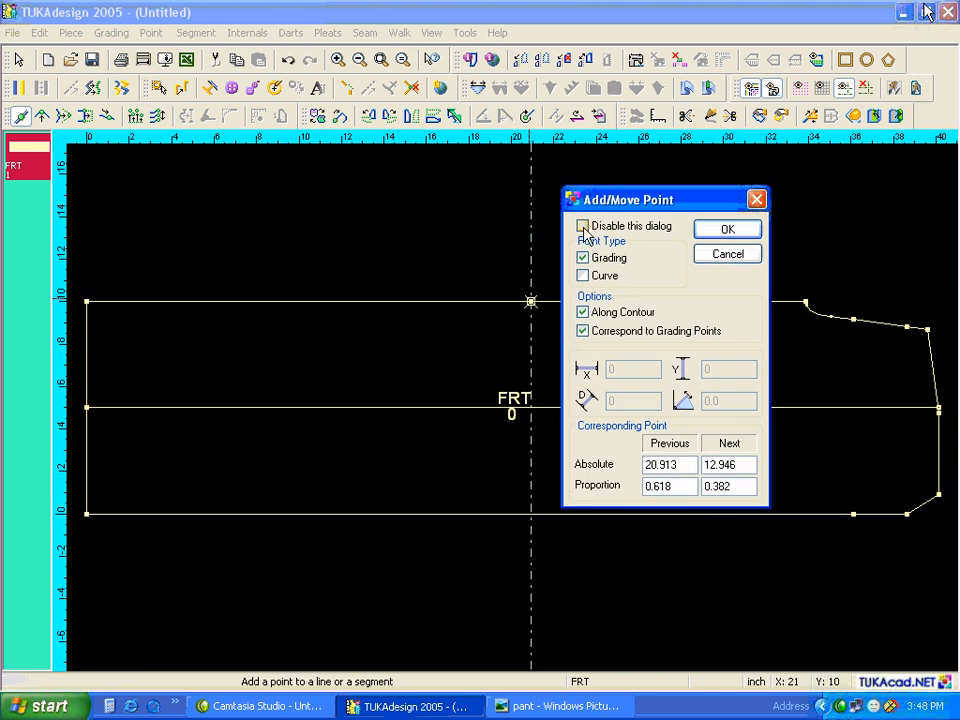
{"action": "left_click", "coordinate": [724, 229]}
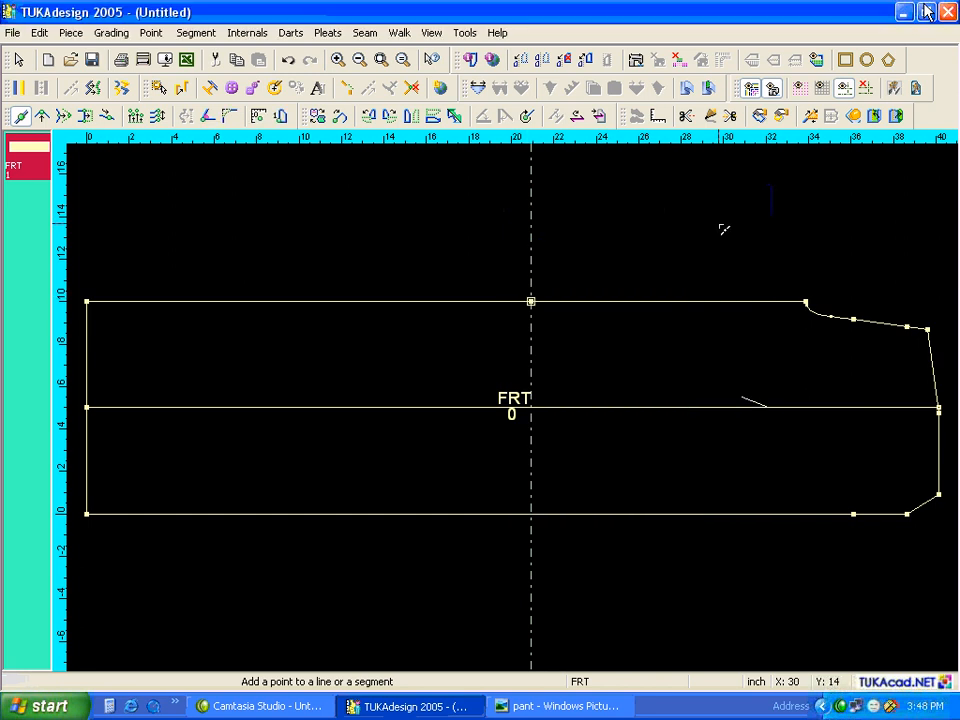
{"action": "left_click", "coordinate": [531, 514]}
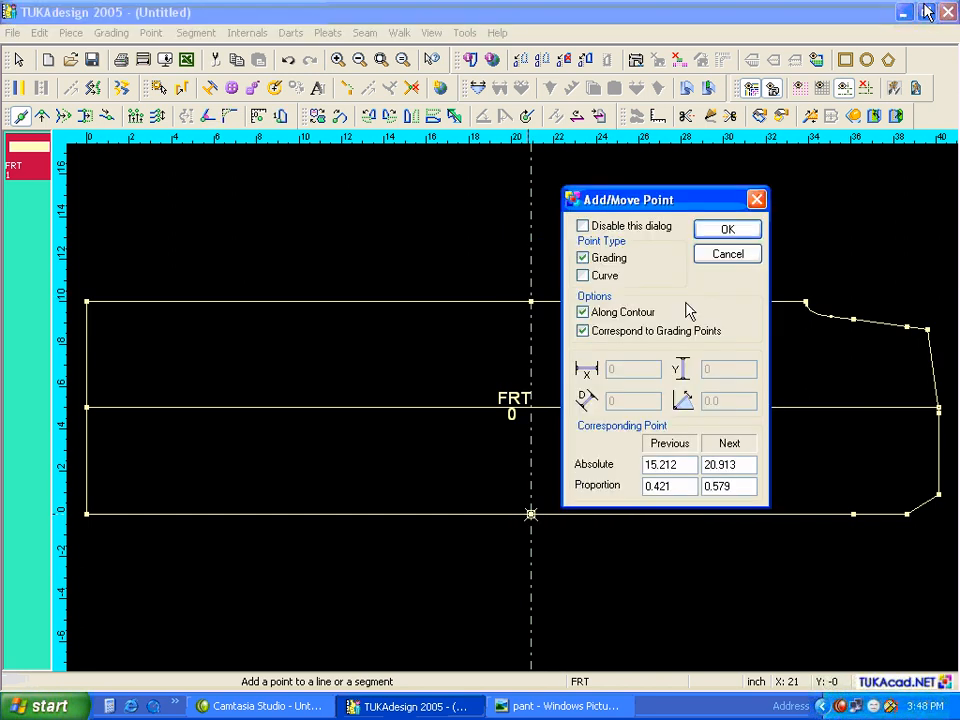
{"action": "left_click", "coordinate": [719, 234]}
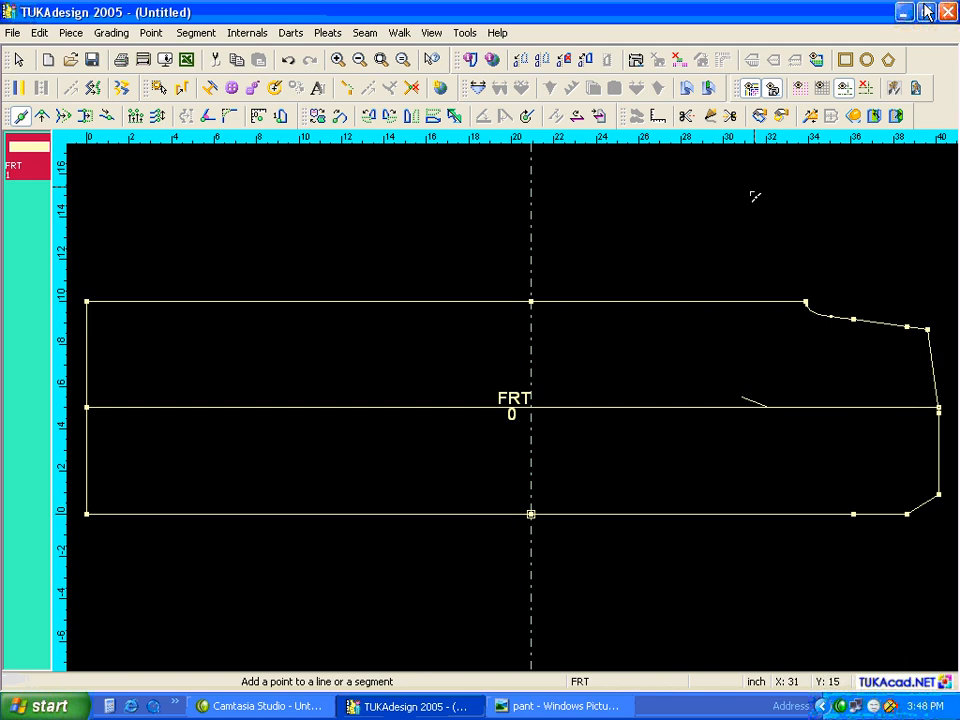
{"action": "left_click", "coordinate": [867, 90]}
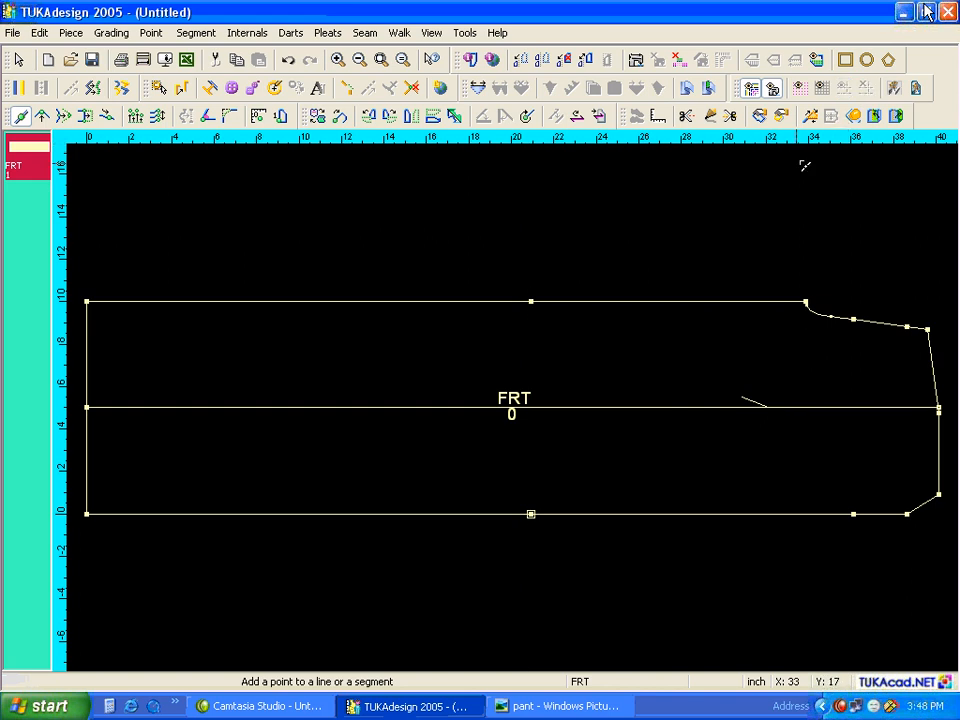
{"action": "right_click", "coordinate": [661, 330]}
{"action": "left_click", "coordinate": [676, 340]}
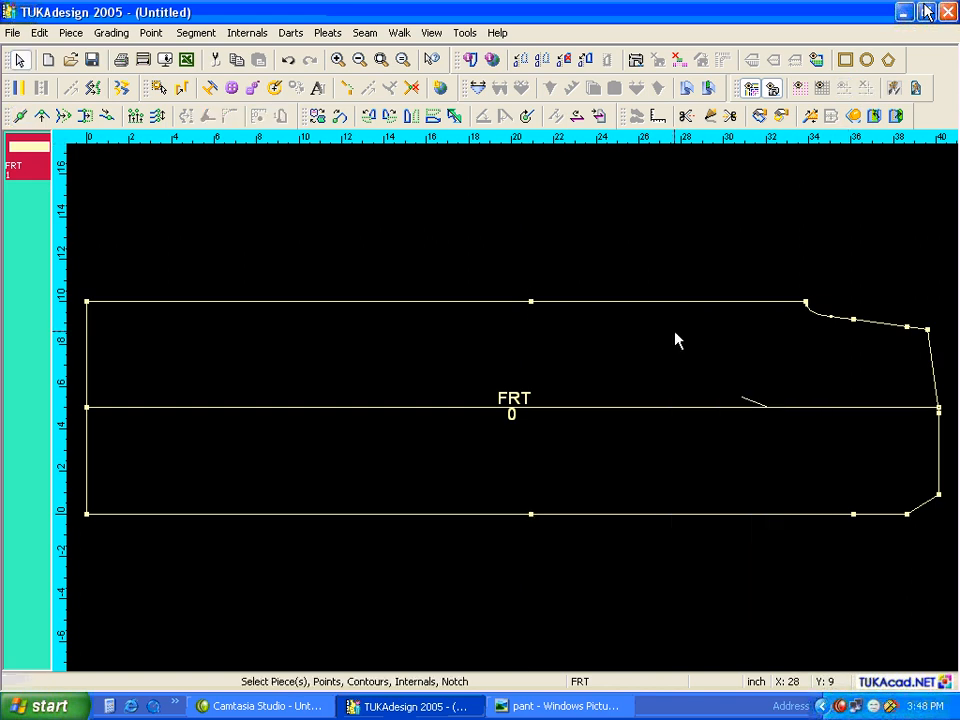
Check the base size knee spec and move the inseam knee point by X 0, Y -1.25 inches from its last position
{"action": "left_click", "coordinate": [557, 704]}
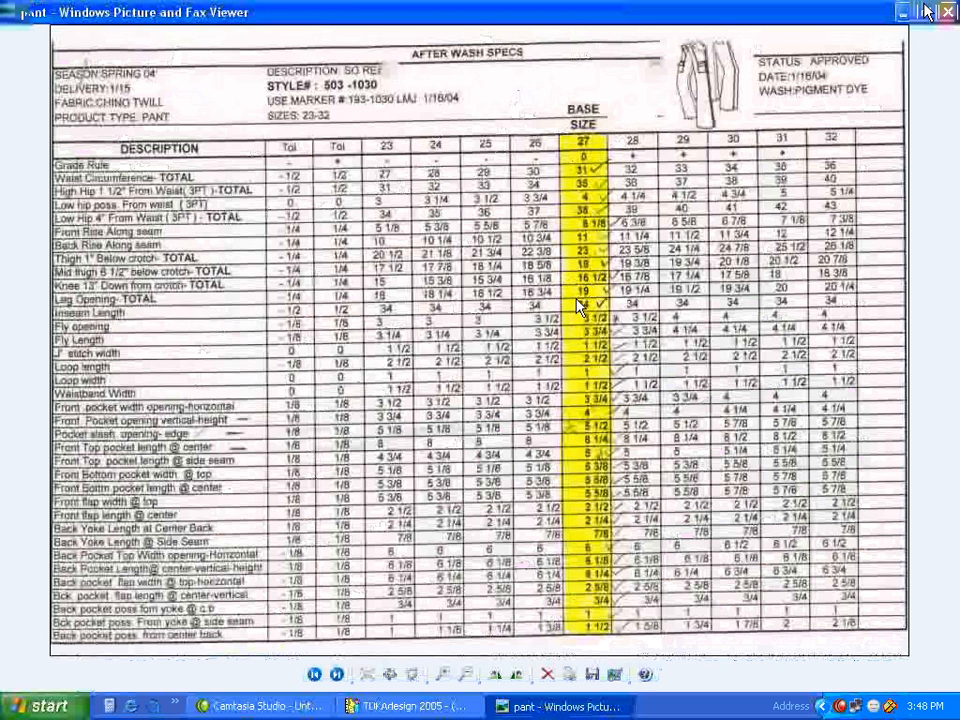
{"action": "left_click", "coordinate": [470, 703]}
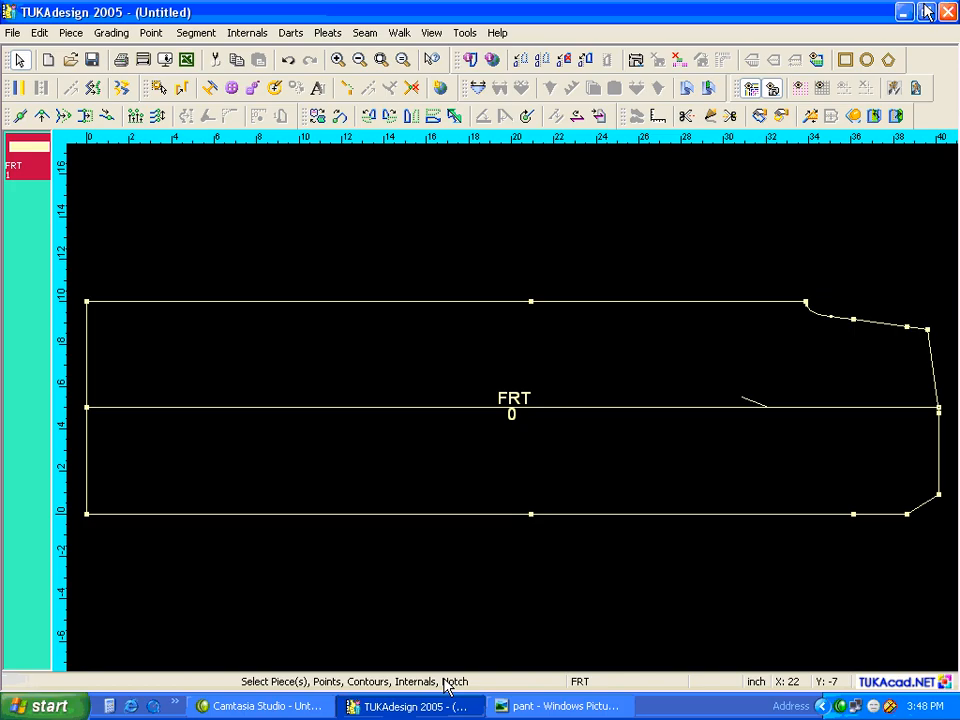
{"action": "left_click", "coordinate": [42, 116]}
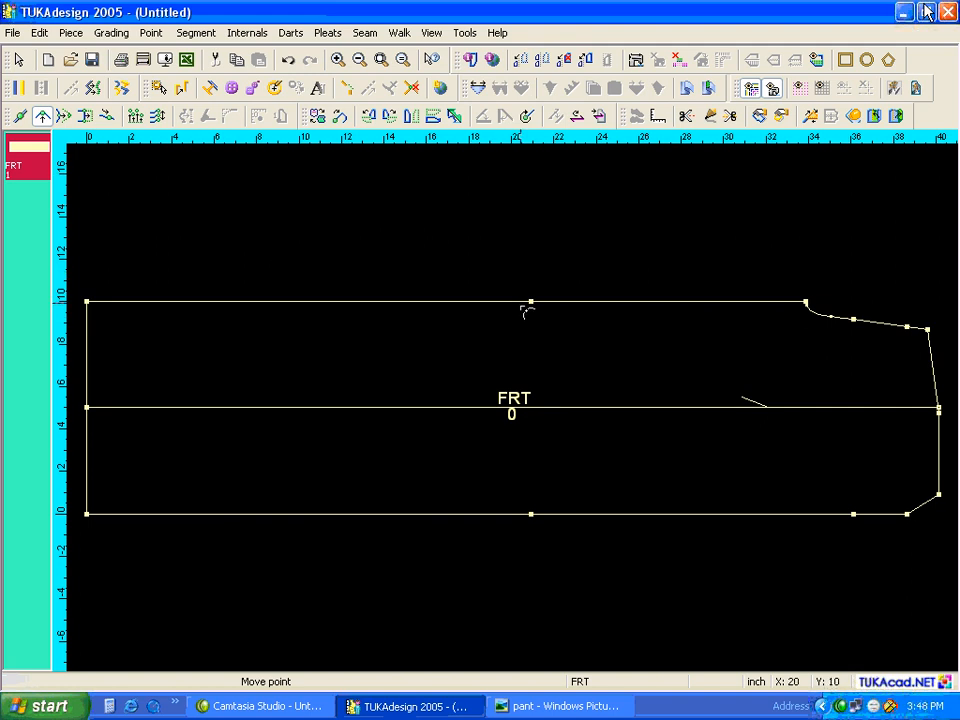
{"action": "left_click", "coordinate": [531, 301]}
{"action": "left_click", "coordinate": [533, 325]}
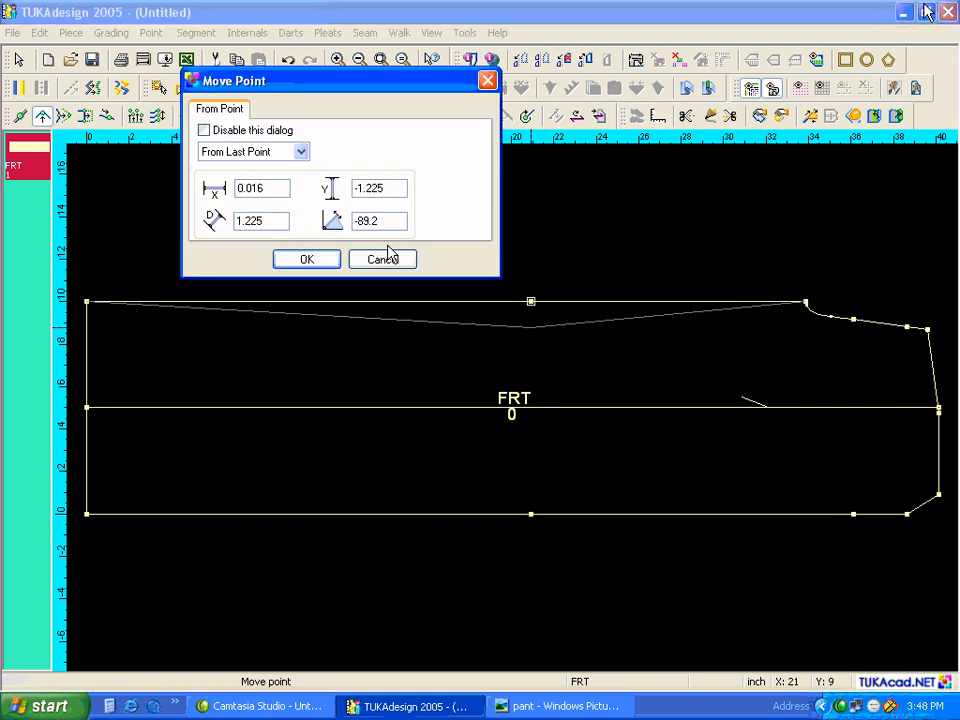
{"action": "left_click_drag", "start_coordinate": [283, 190], "coordinate": [224, 193]}
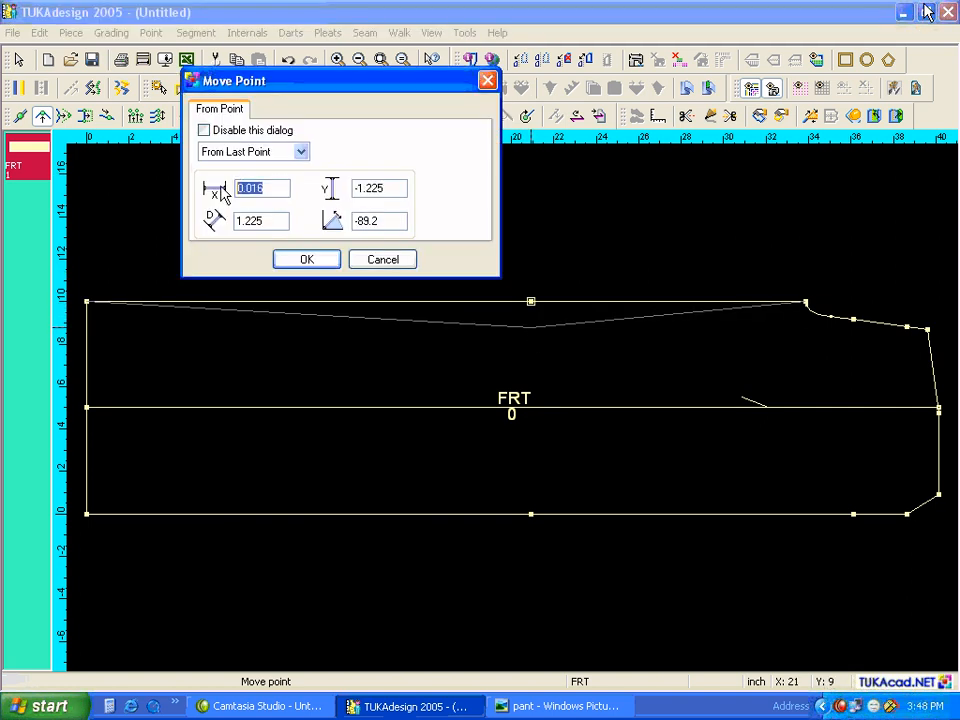
{"action": "type", "text": "0"}
{"action": "key", "text": "Tab"}
{"action": "type", "text": "-1"}
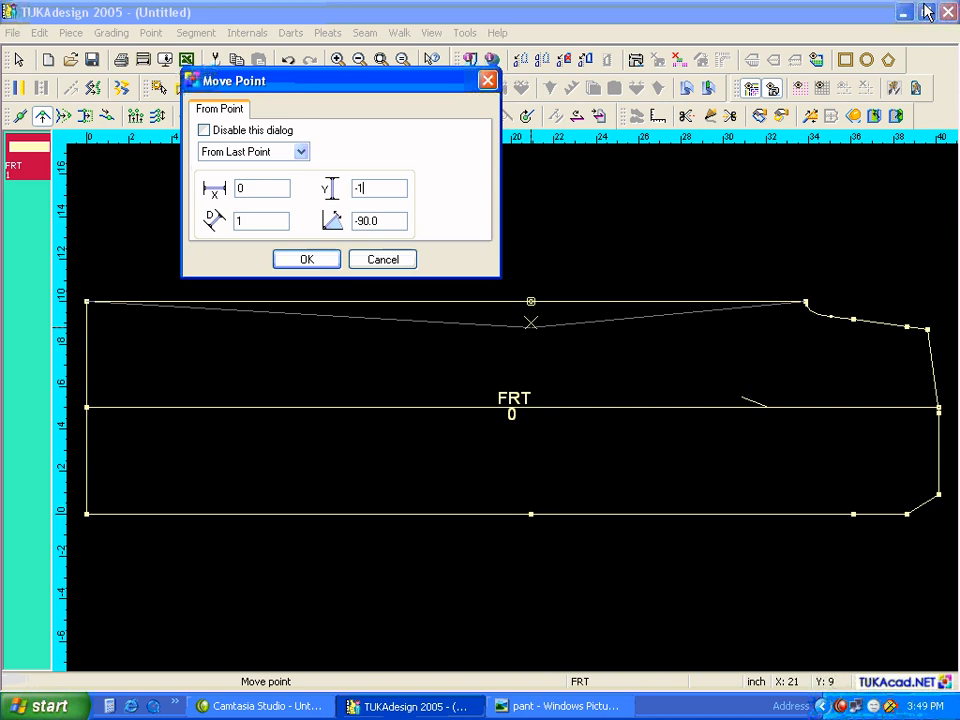
{"action": "type", "text": ".25"}
{"action": "left_click", "coordinate": [310, 262]}
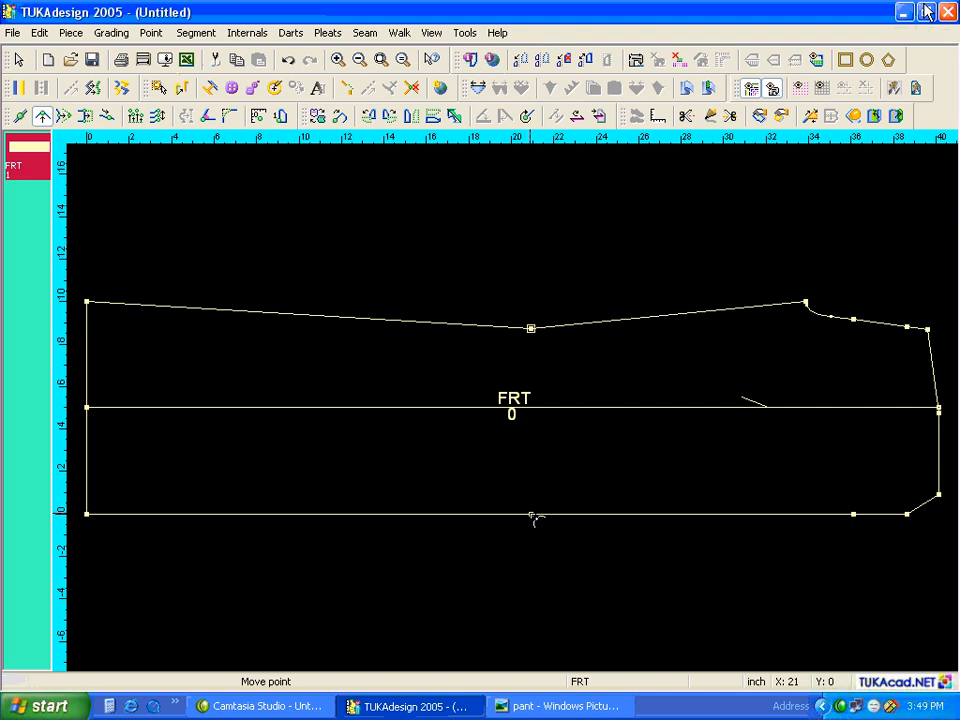
Move the side seam knee point by X 0, Y 1.25 inches from its last position
{"action": "left_click_drag", "start_coordinate": [535, 518], "coordinate": [531, 484]}
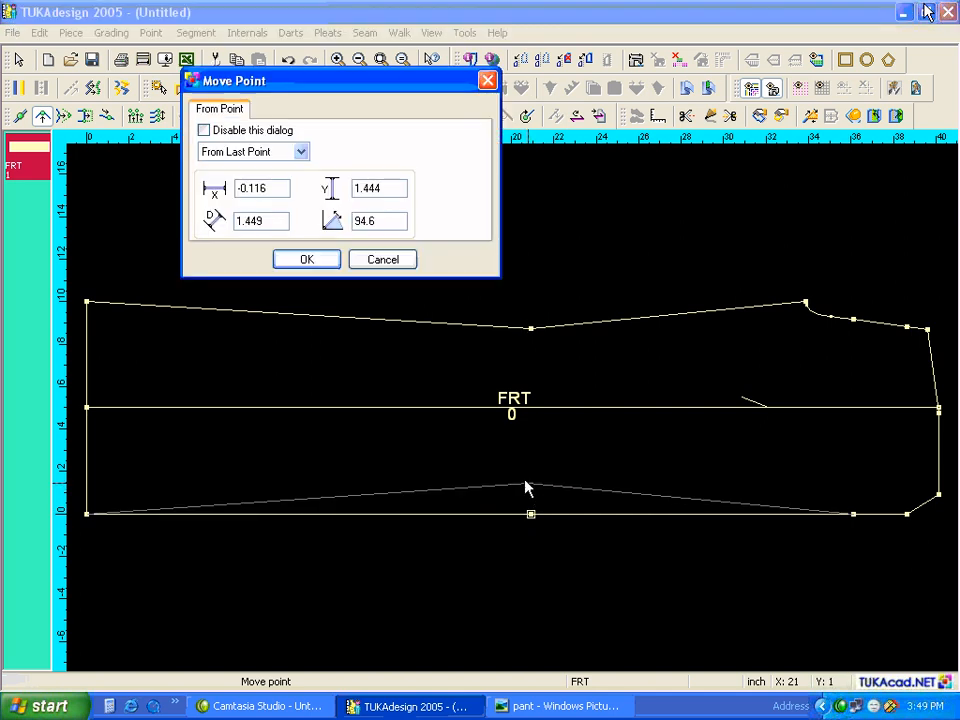
{"action": "left_click_drag", "start_coordinate": [280, 190], "coordinate": [146, 176]}
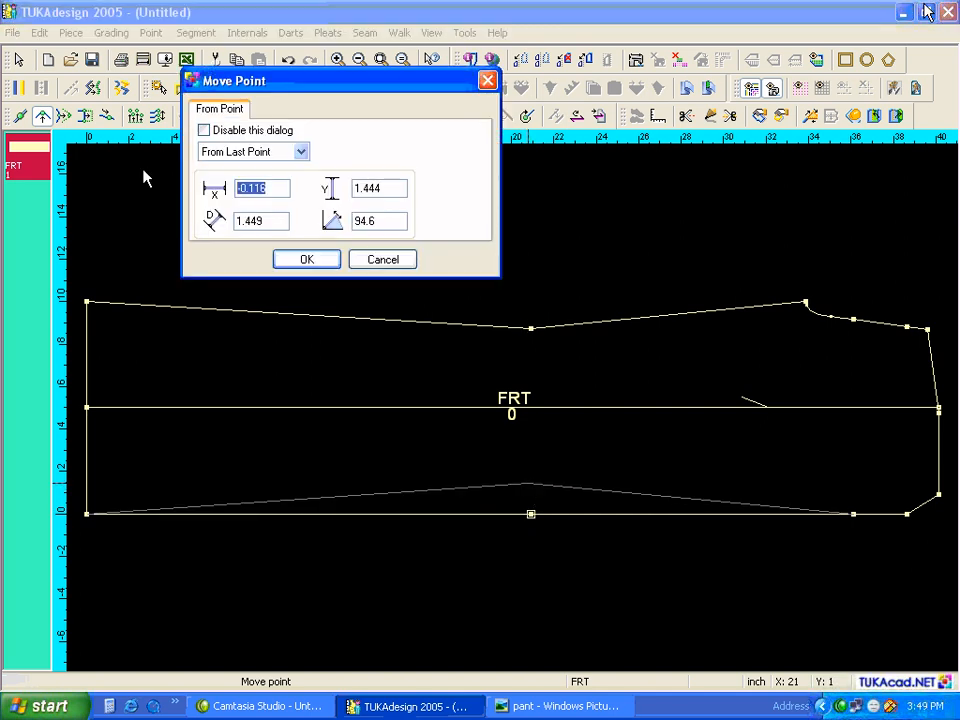
{"action": "type", "text": "0"}
{"action": "key", "text": "Tab"}
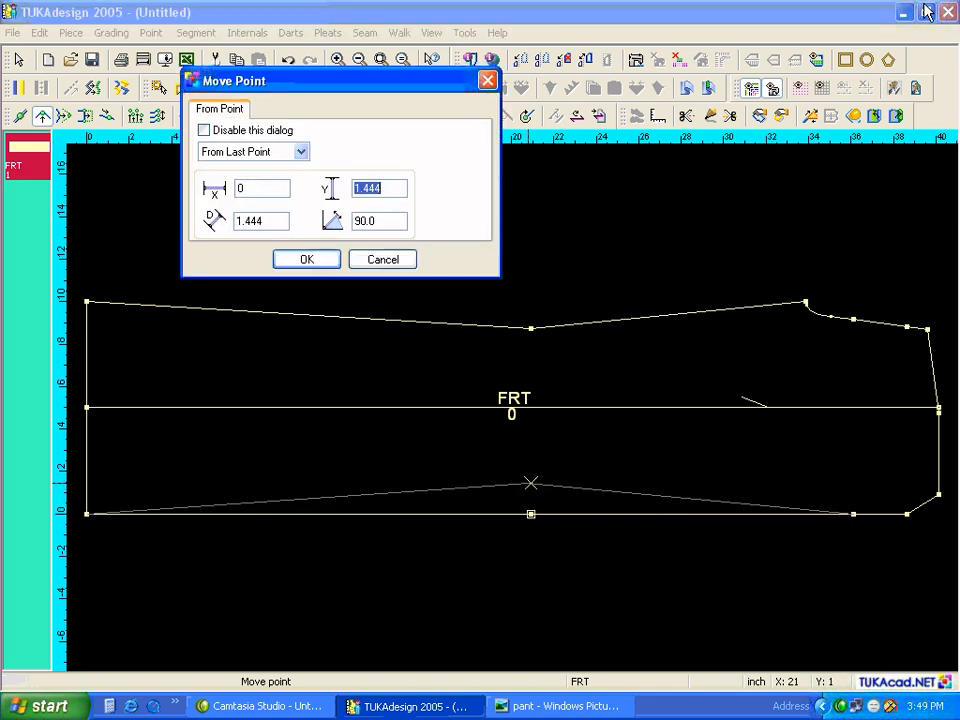
{"action": "type", "text": "1.25"}
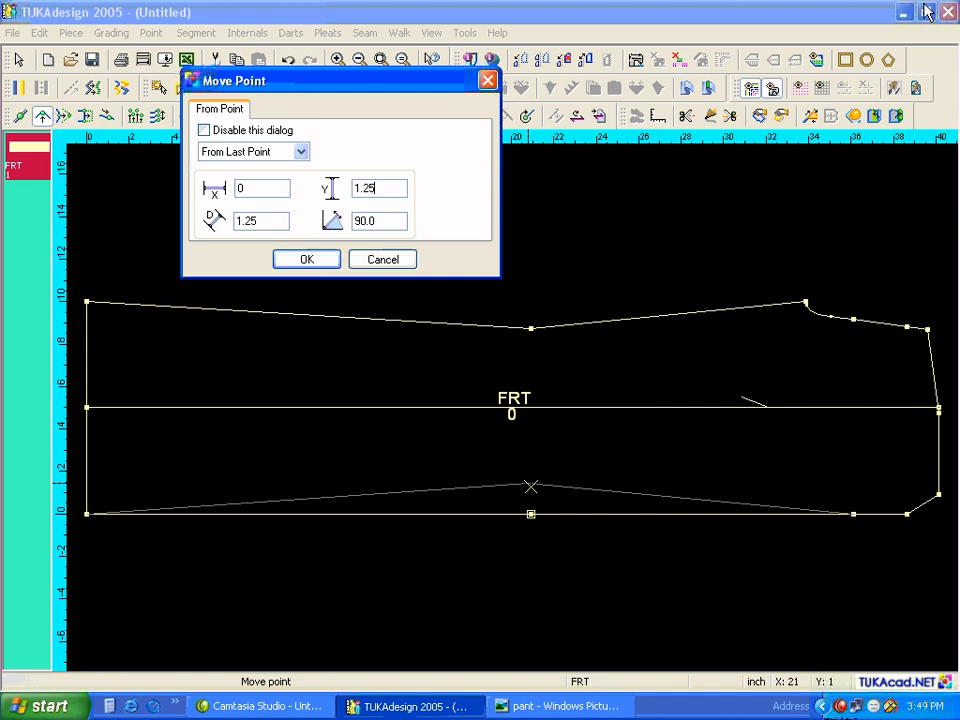
{"action": "left_click", "coordinate": [298, 262]}
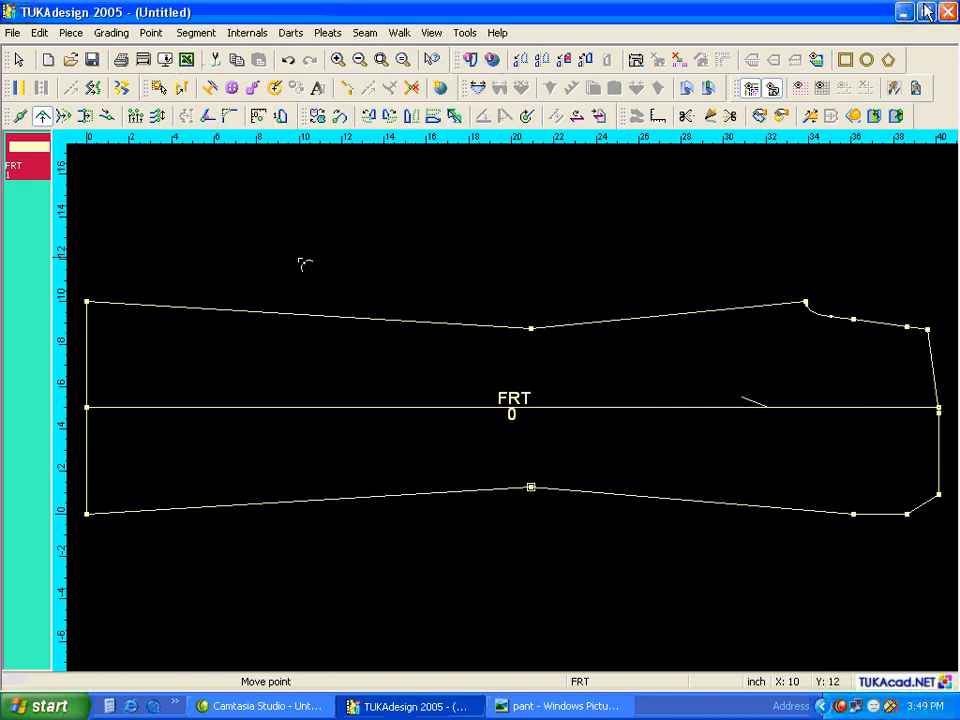
Measure the knee width between the inseam and side seam knee points
{"action": "left_click", "coordinate": [659, 116]}
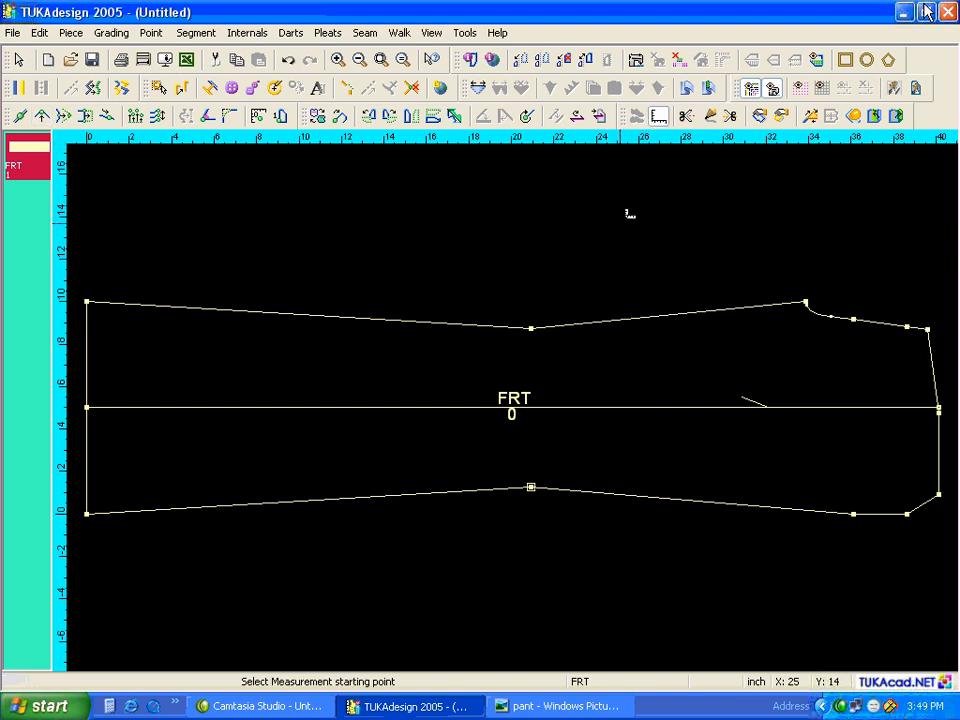
{"action": "left_click", "coordinate": [534, 330]}
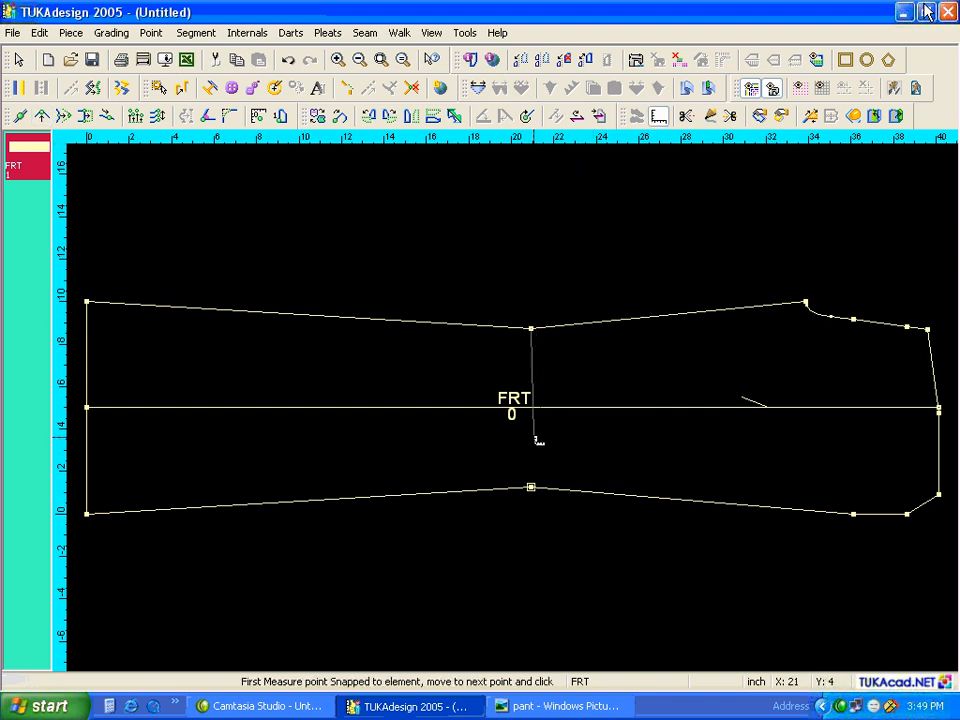
{"action": "left_click", "coordinate": [531, 487]}
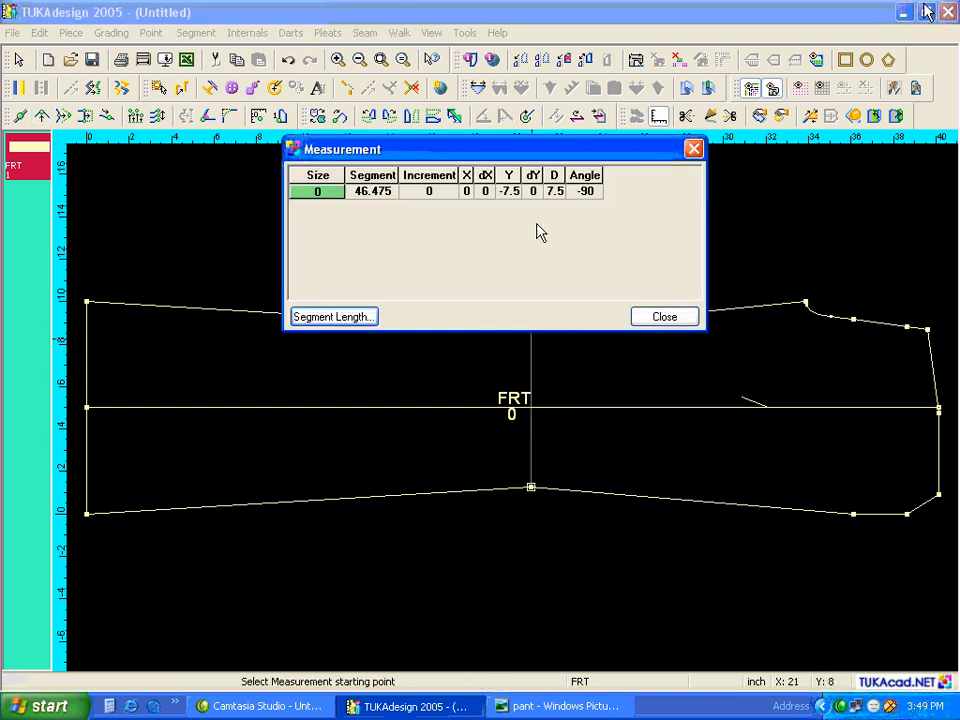
{"action": "left_click", "coordinate": [510, 191]}
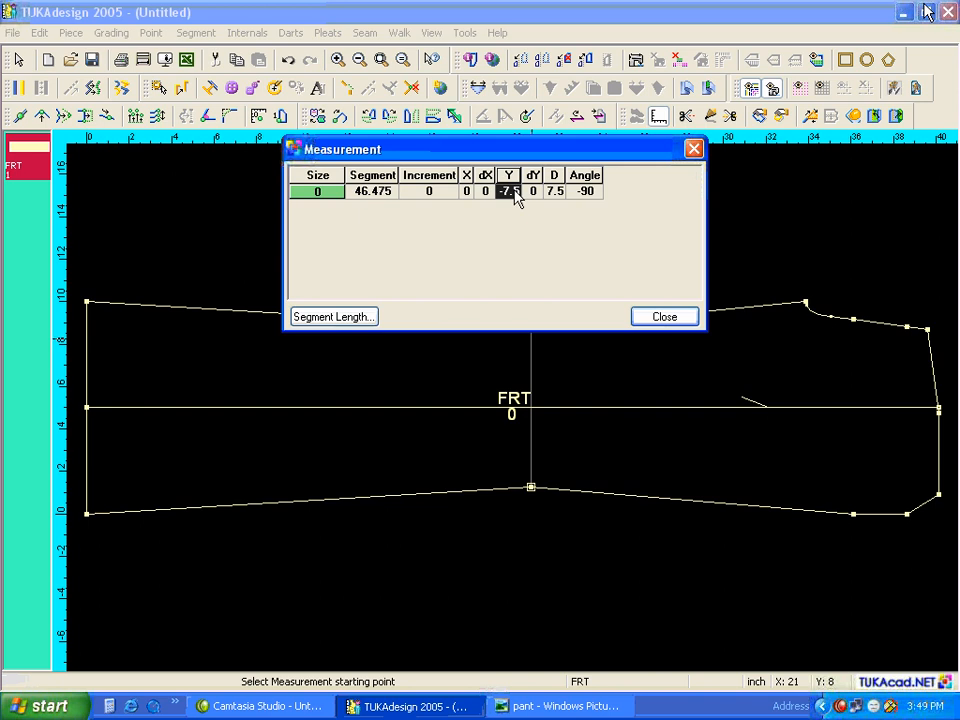
{"action": "left_click", "coordinate": [664, 317]}
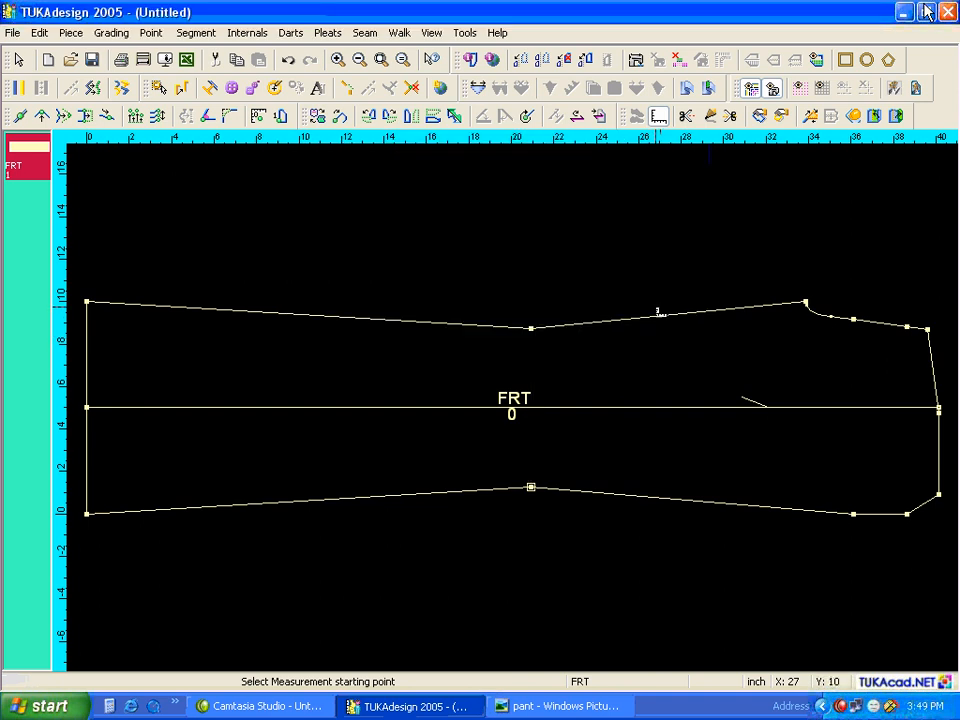
Display the segment lengths on the piece and check the base size leg opening on the spec sheet
{"action": "key", "text": "F9"}
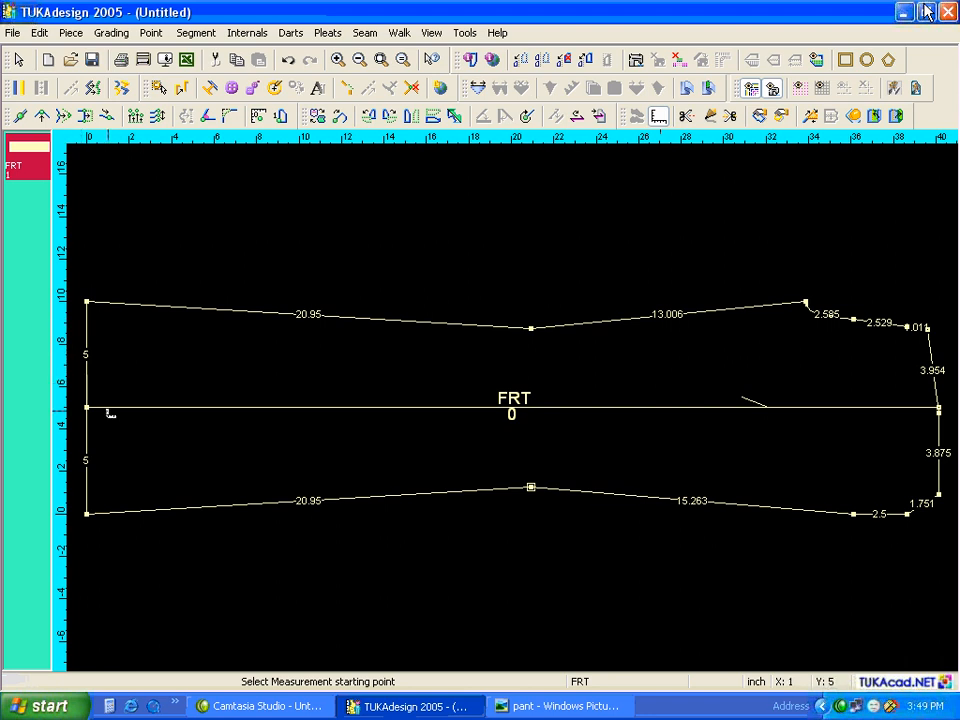
{"action": "left_click", "coordinate": [385, 708]}
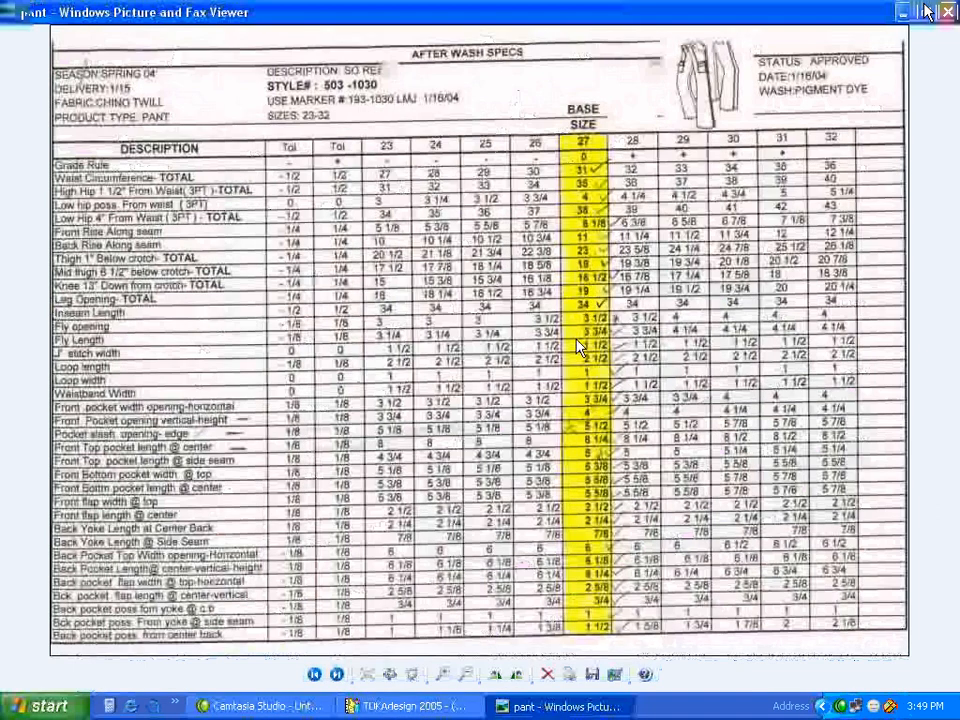
{"action": "left_click", "coordinate": [450, 707]}
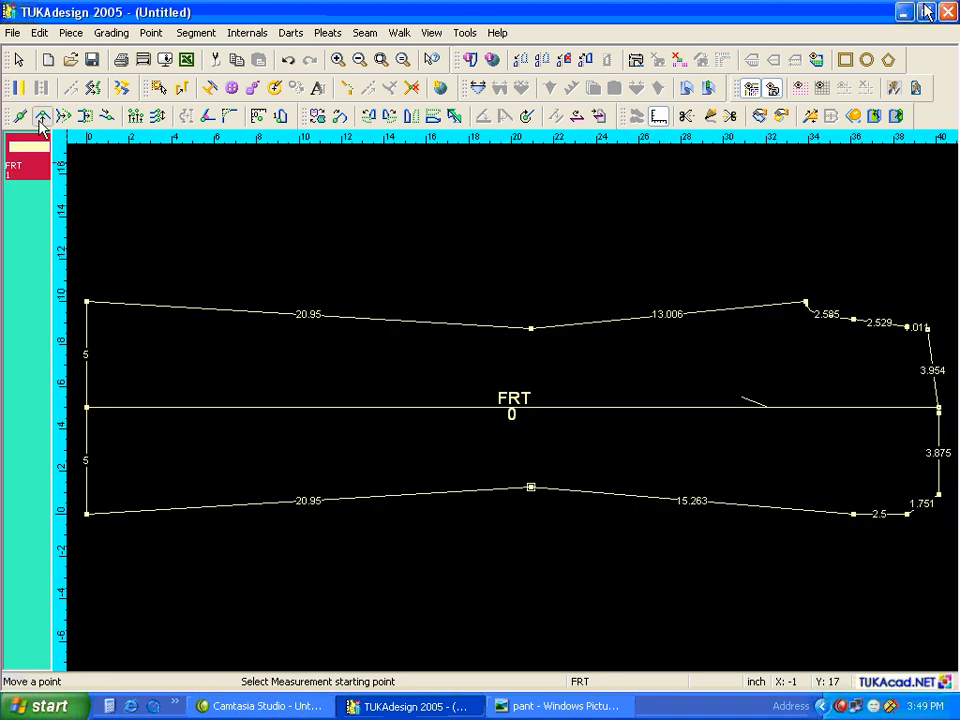
Move the inseam hem point by X 0, Y -.5 inches from its last position
{"action": "left_click", "coordinate": [42, 116]}
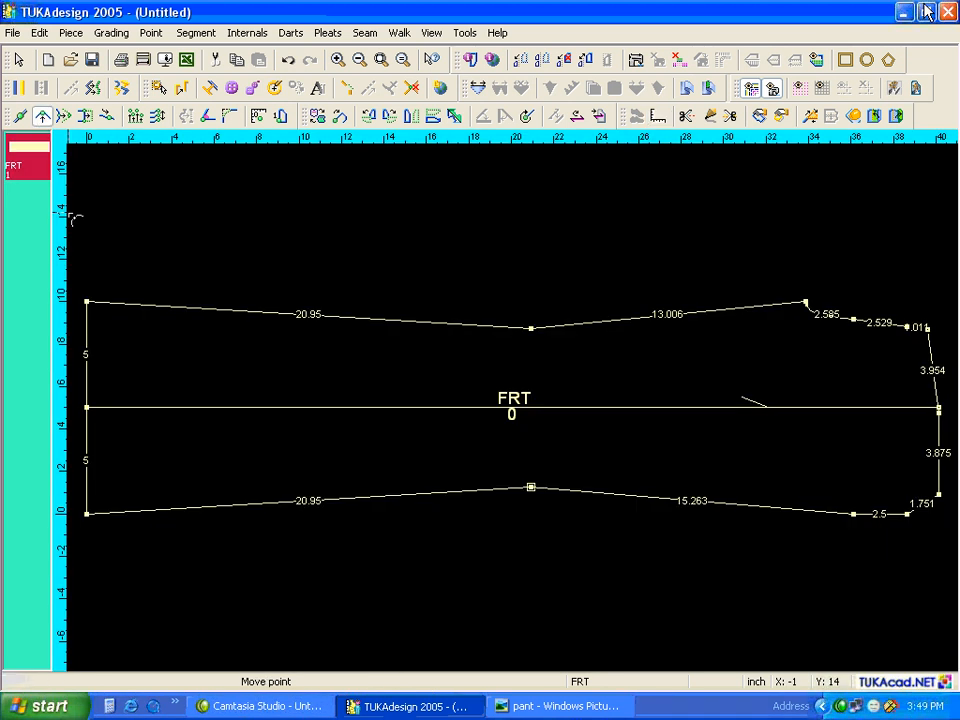
{"action": "left_click", "coordinate": [87, 301]}
{"action": "left_click", "coordinate": [87, 312]}
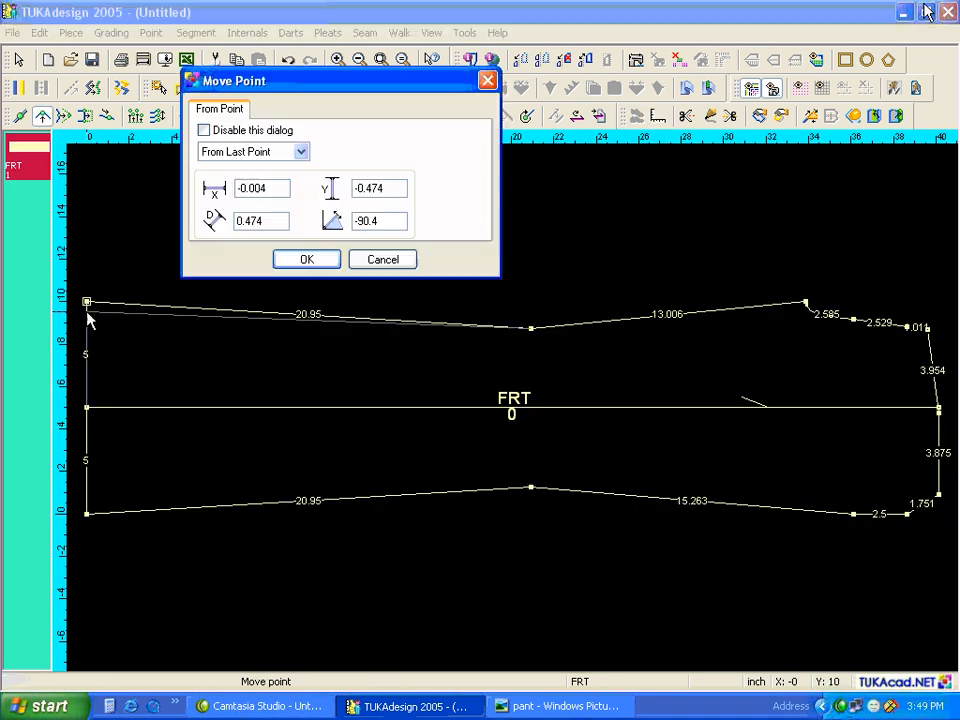
{"action": "left_click_drag", "start_coordinate": [268, 188], "coordinate": [229, 193]}
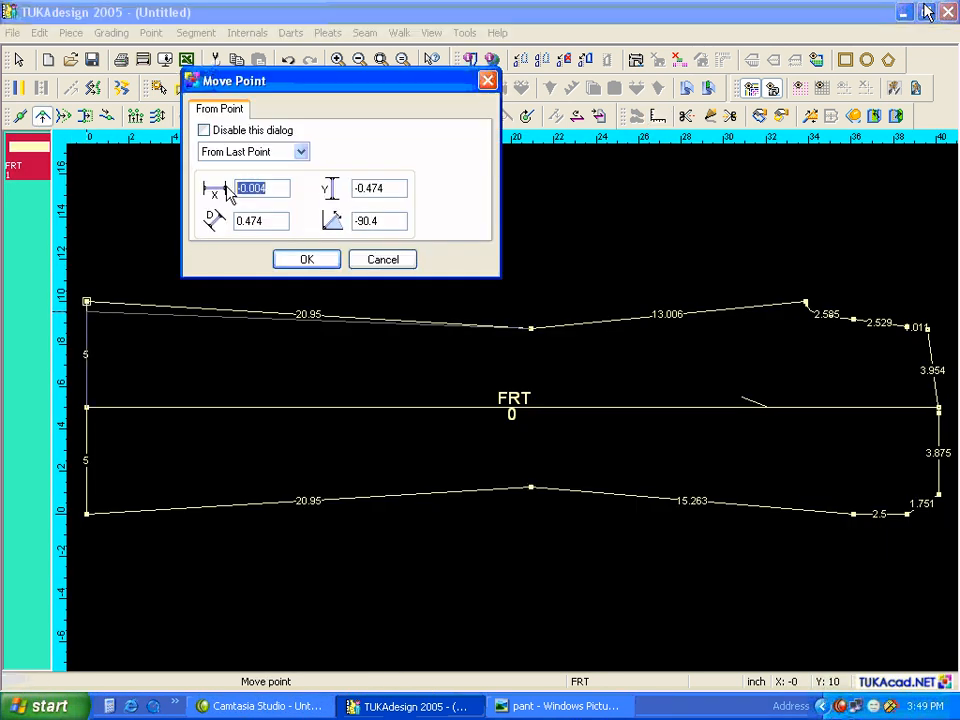
{"action": "type", "text": "0"}
{"action": "key", "text": "Tab"}
{"action": "type", "text": "-"}
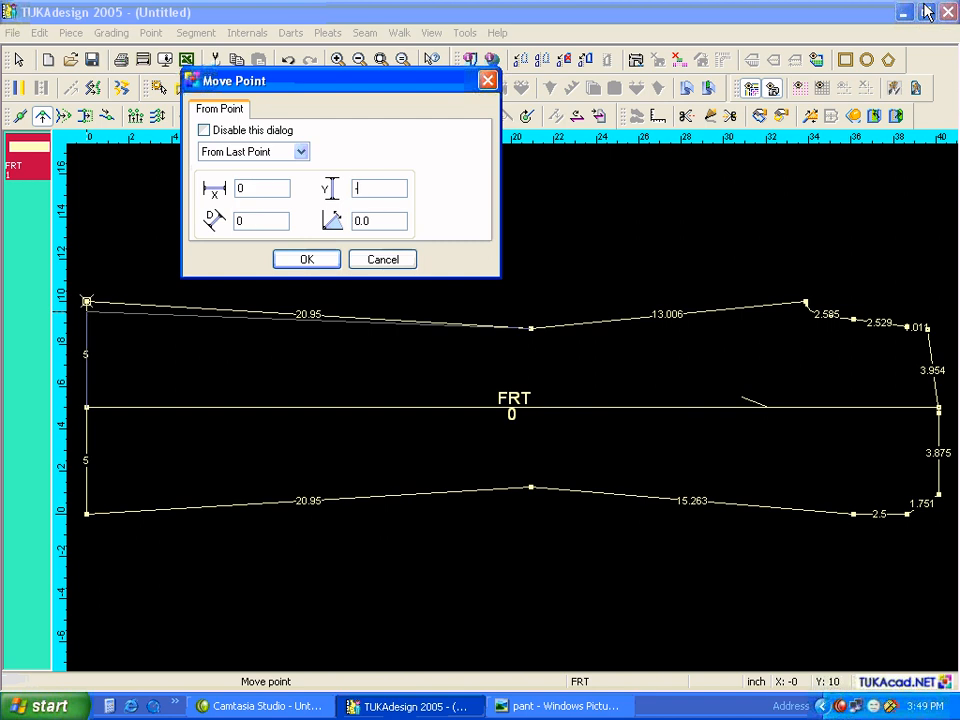
{"action": "type", "text": ".5"}
{"action": "left_click", "coordinate": [304, 264]}
Move the side seam hem point by X 0, Y .5 inches from its last position
{"action": "left_click", "coordinate": [87, 514]}
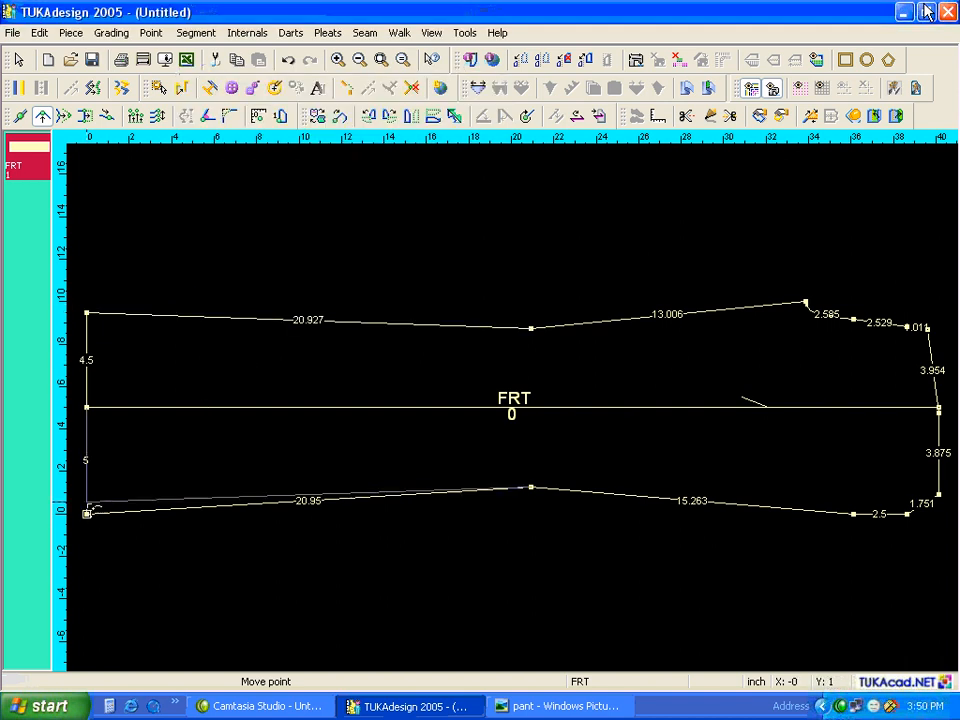
{"action": "left_click", "coordinate": [87, 502]}
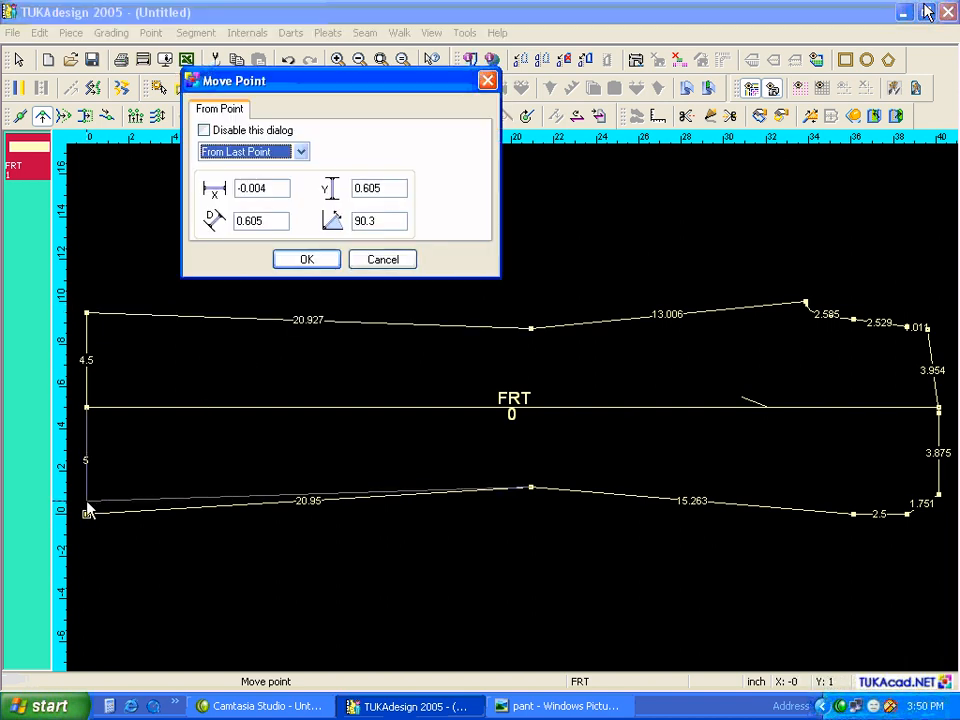
{"action": "type", "text": "0"}
{"action": "key", "text": "Tab"}
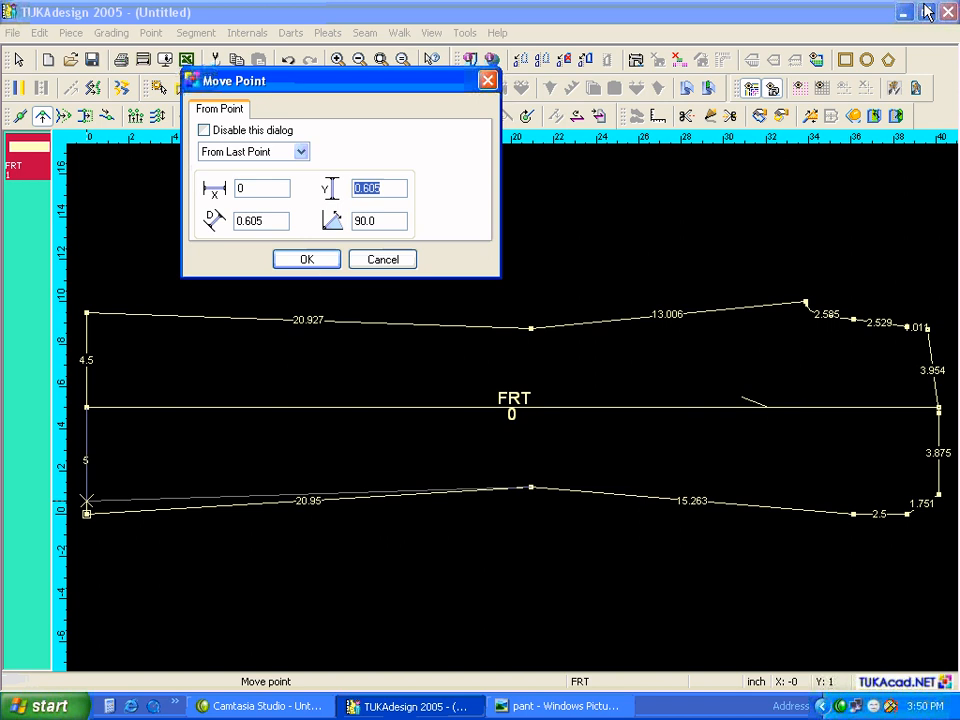
{"action": "key", "text": "BackSpace"}
{"action": "type", "text": ".5"}
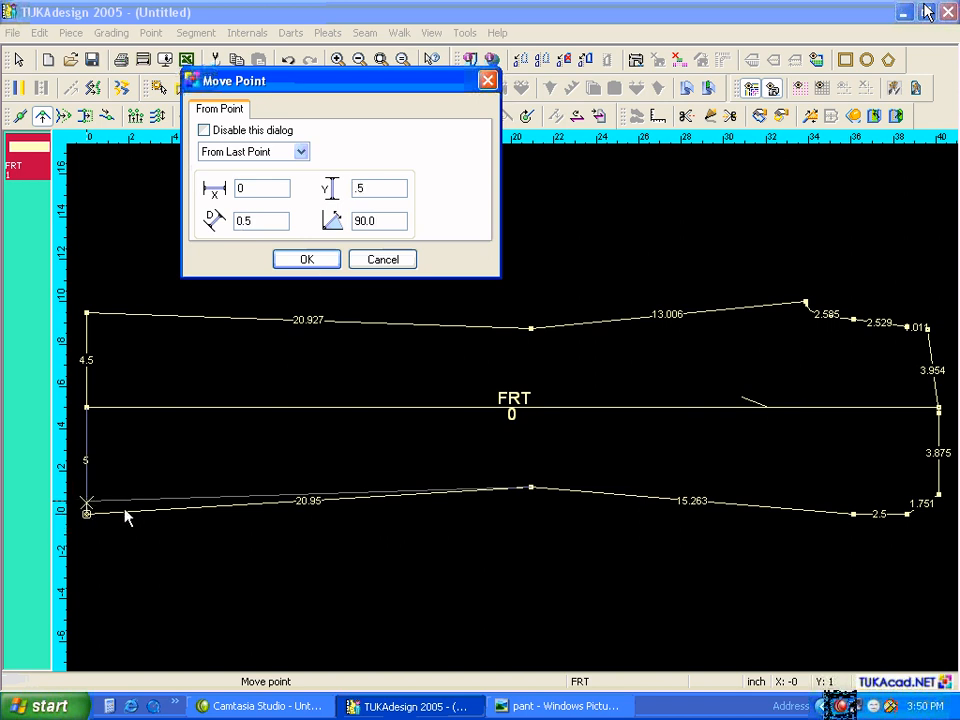
{"action": "left_click", "coordinate": [312, 262]}
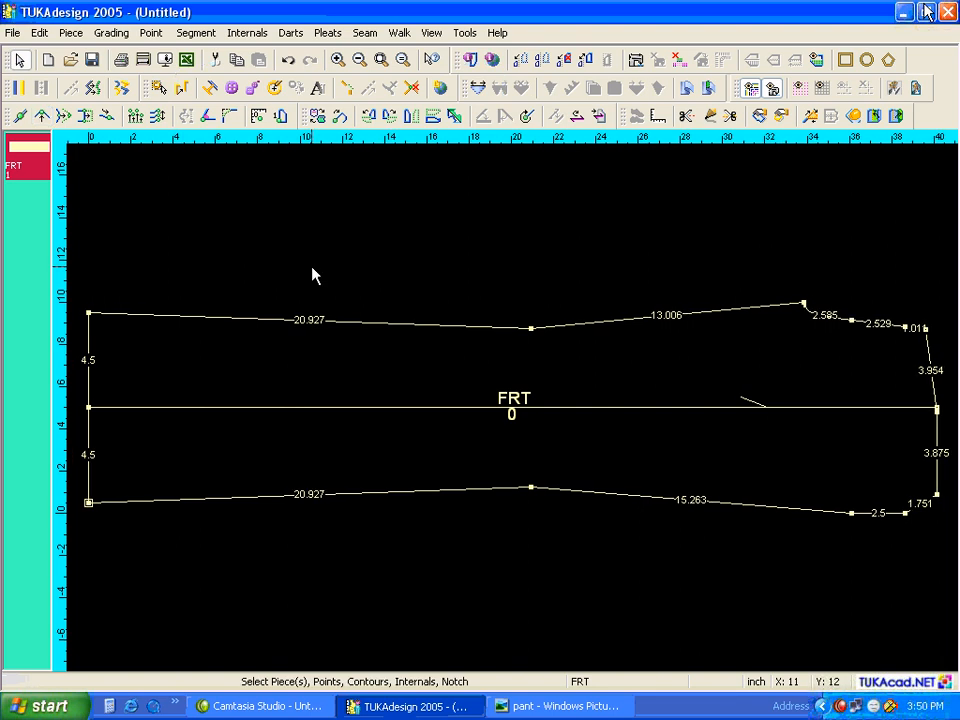
Hide the segment lengths and delete the extra point midway along the waist and the full-length horizontal internal line
{"action": "key", "text": "l"}
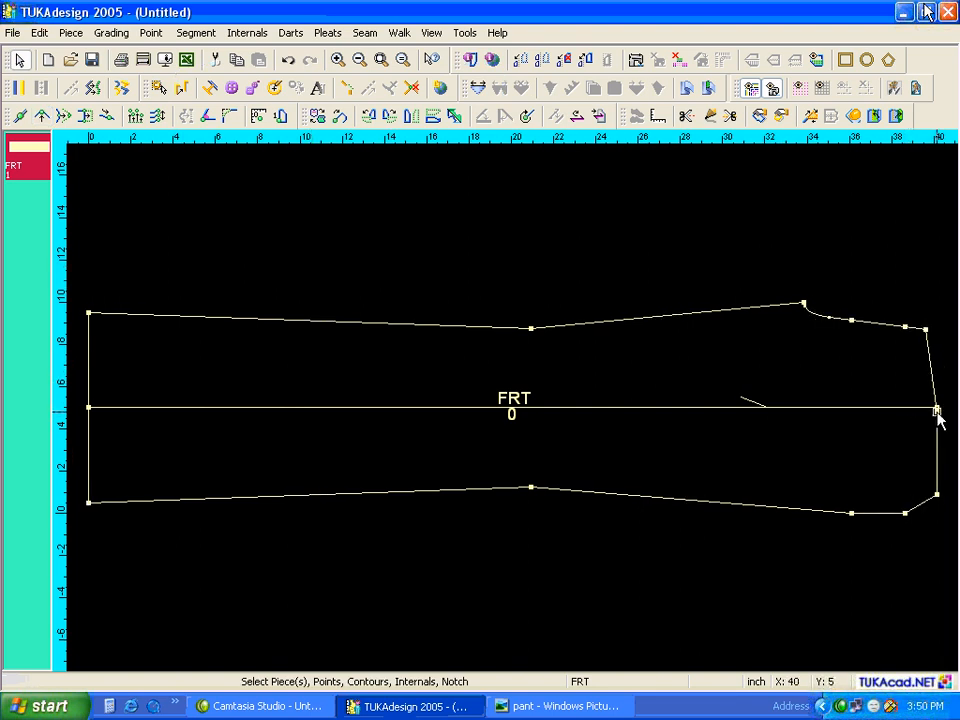
{"action": "key", "text": "Delete"}
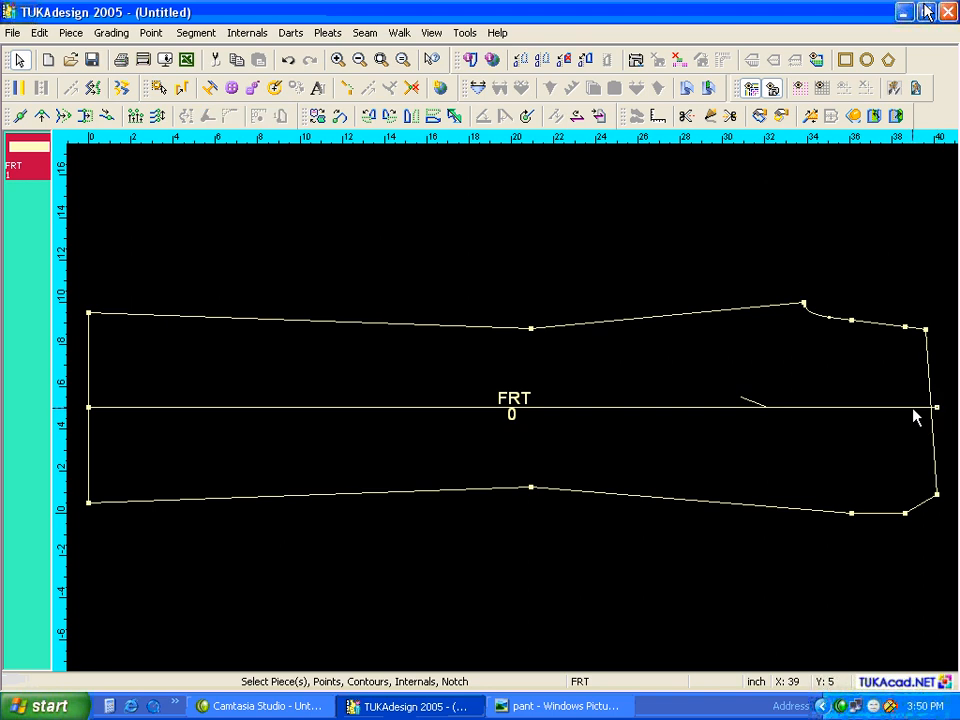
{"action": "left_click", "coordinate": [914, 410]}
{"action": "key", "text": "Delete"}
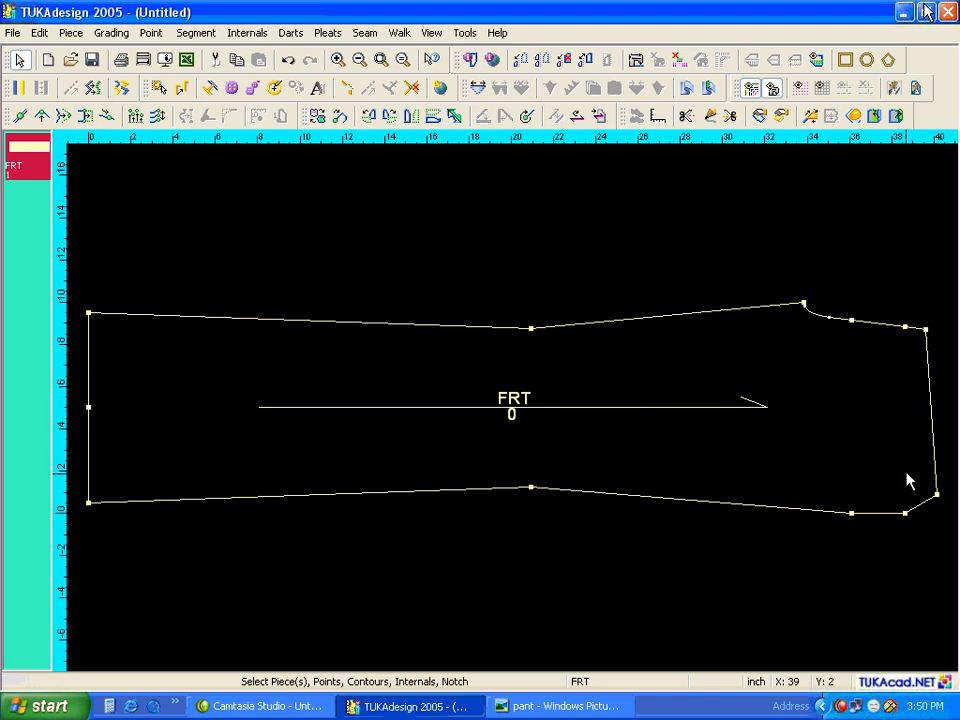
Turn the two hip grading points on the side seam into curve points
{"action": "left_click", "coordinate": [906, 514]}
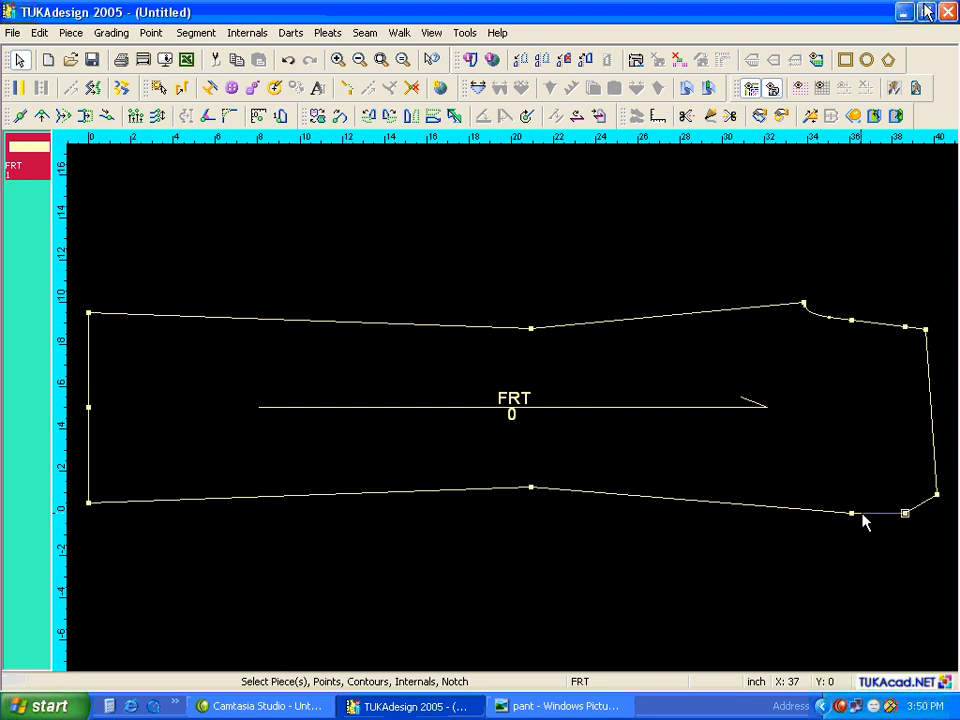
{"action": "left_click", "coordinate": [851, 513]}
{"action": "double_click", "coordinate": [853, 514]}
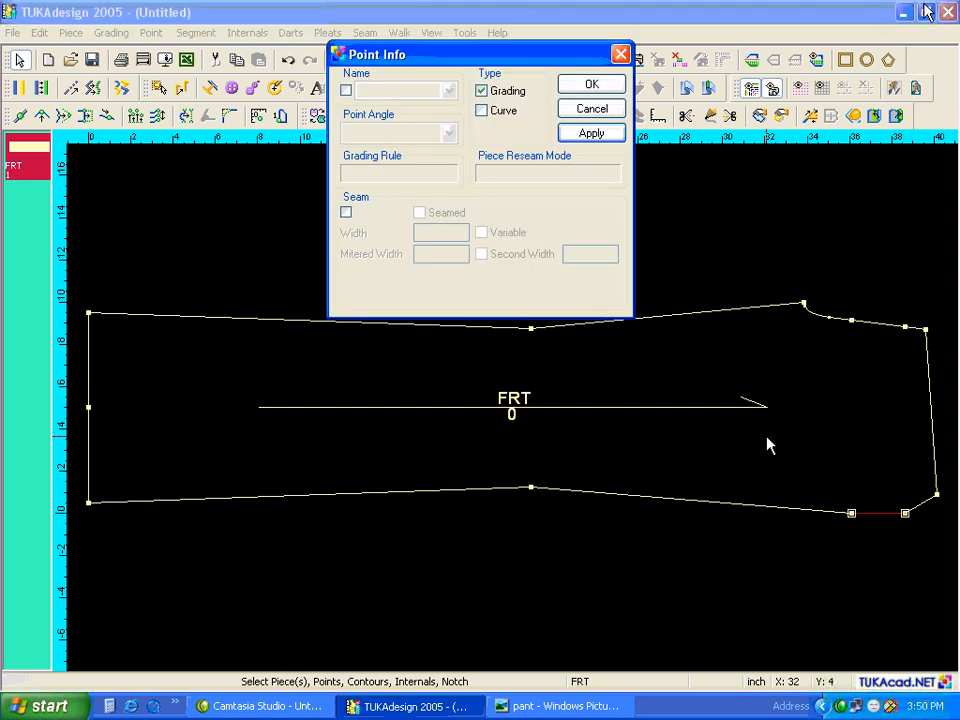
{"action": "left_click", "coordinate": [484, 111]}
{"action": "left_click", "coordinate": [590, 133]}
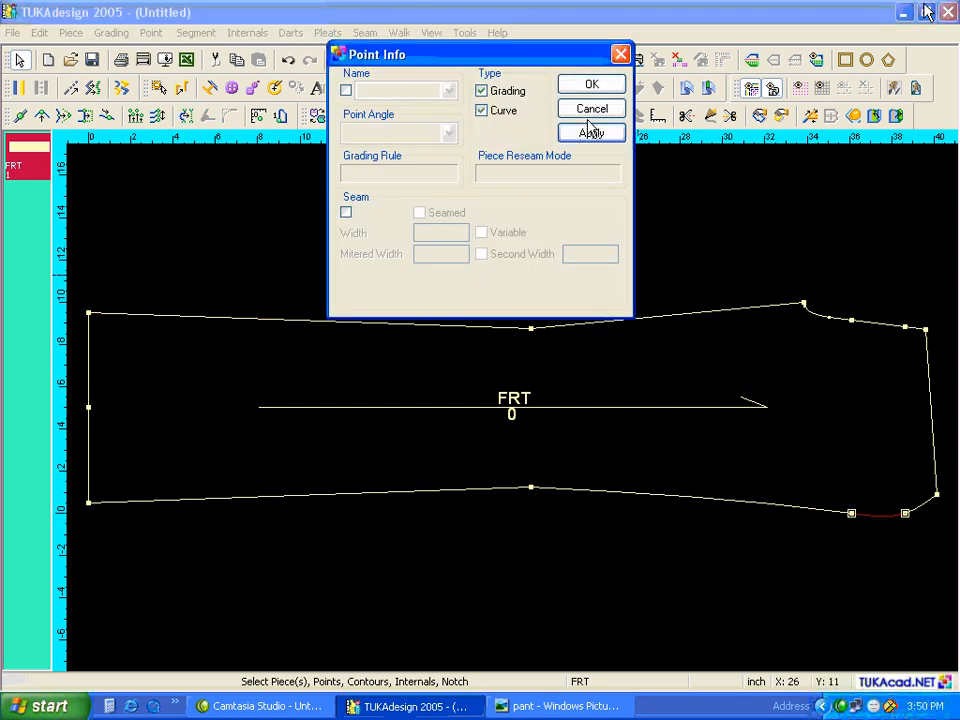
{"action": "left_click", "coordinate": [591, 108]}
{"action": "left_click", "coordinate": [840, 363]}
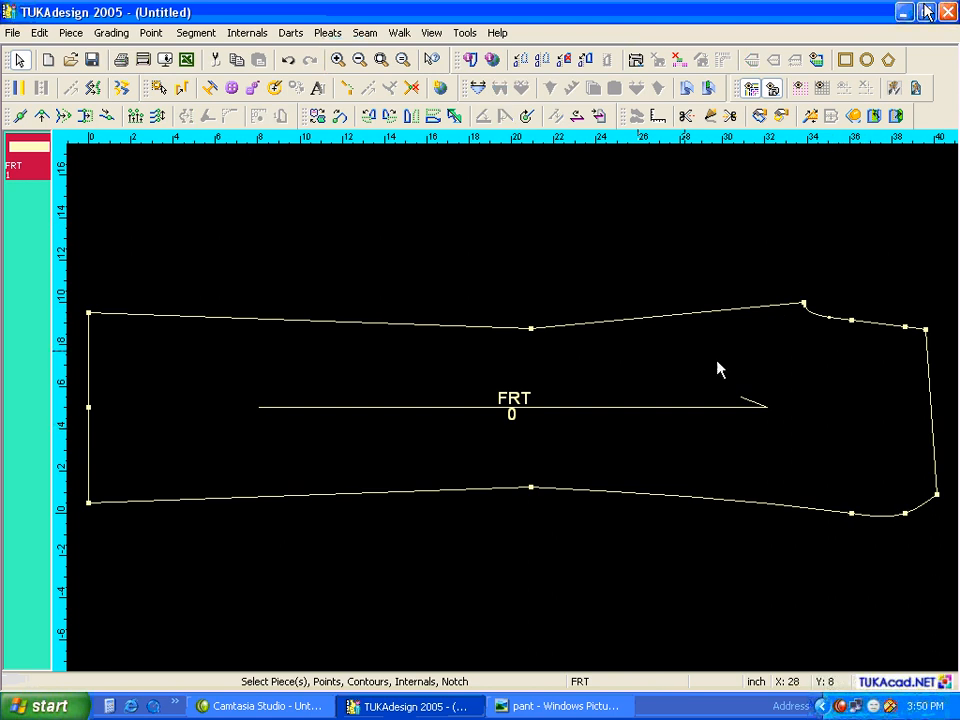
Add a point near the middle of the waist line, shifted slightly inward, and make it a non-grading curve point
{"action": "left_click", "coordinate": [42, 116]}
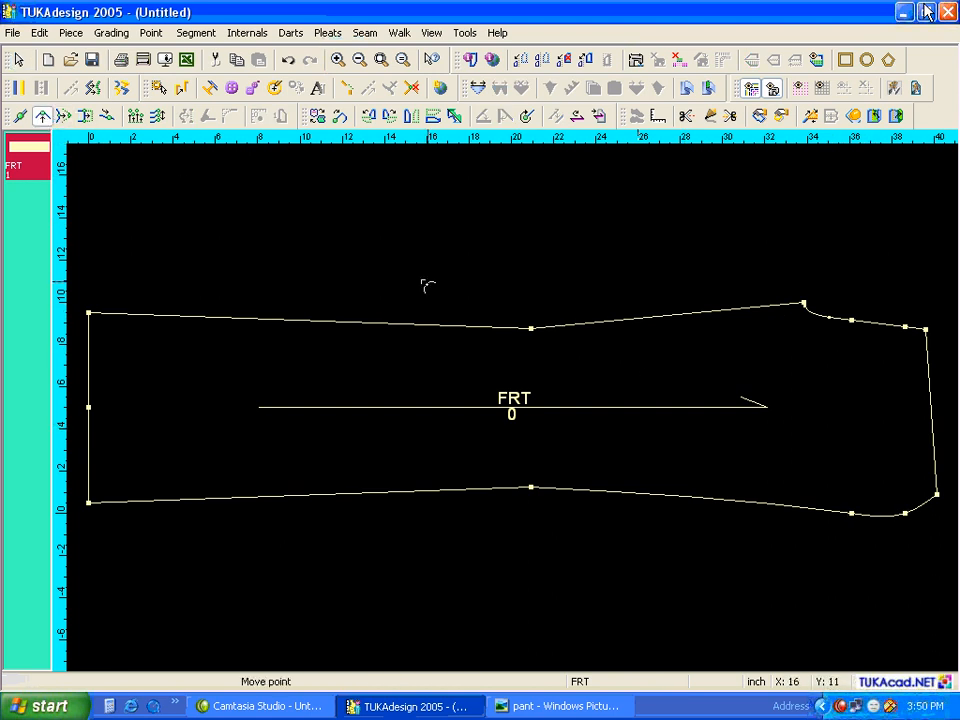
{"action": "left_click", "coordinate": [927, 402]}
{"action": "key", "text": "Return"}
{"action": "right_click", "coordinate": [926, 402]}
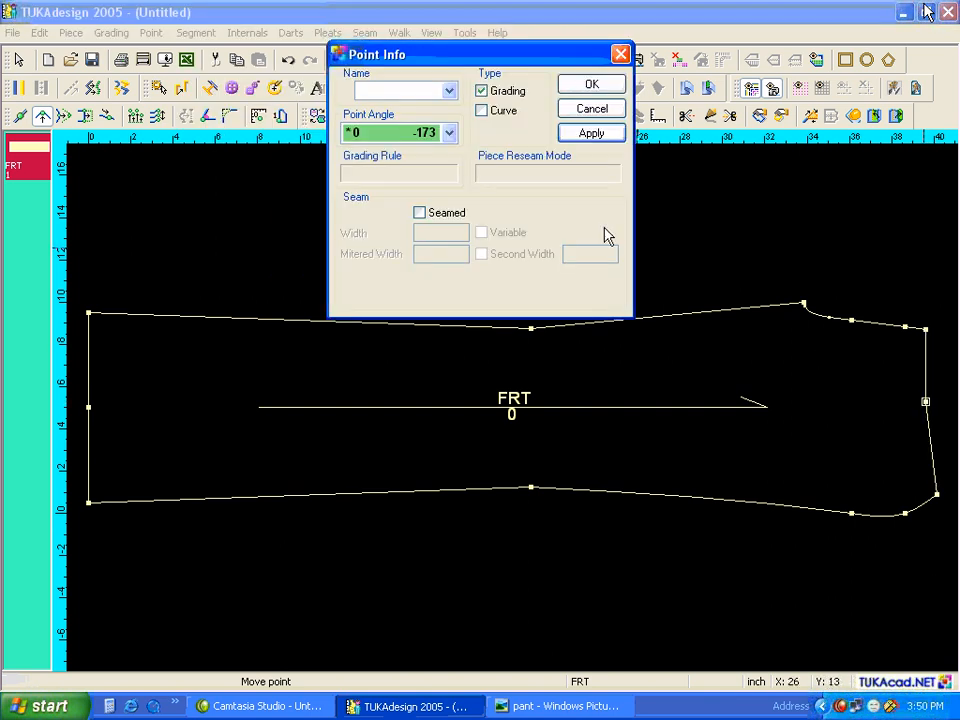
{"action": "left_click", "coordinate": [481, 90]}
{"action": "left_click", "coordinate": [481, 110]}
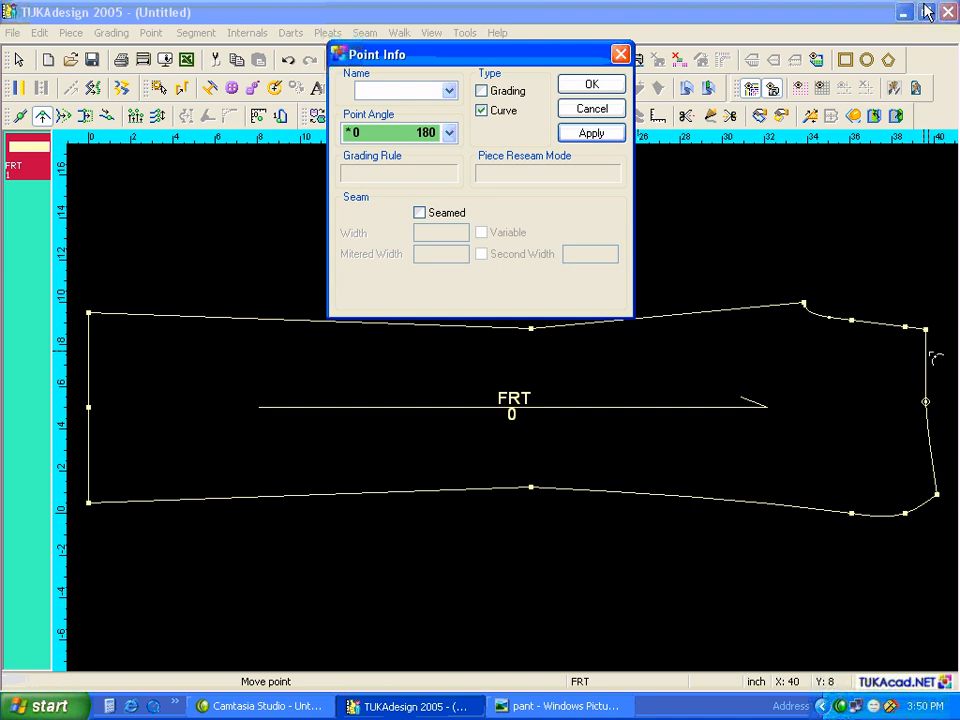
{"action": "left_click", "coordinate": [596, 88]}
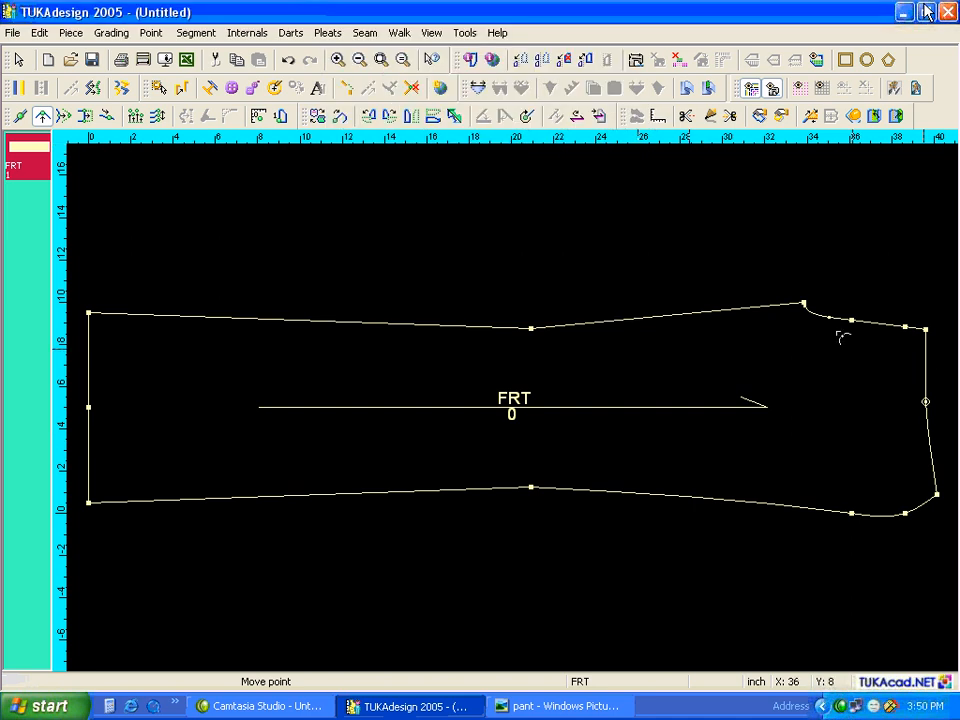
Refine the waist curve by shifting its side-seam-end point X -0.065, Y -0.127 and its middle point X -0.072, Y 0.851 inches
{"action": "scroll", "coordinate": [925, 412], "scroll_direction": "up", "scroll_amount": 5}
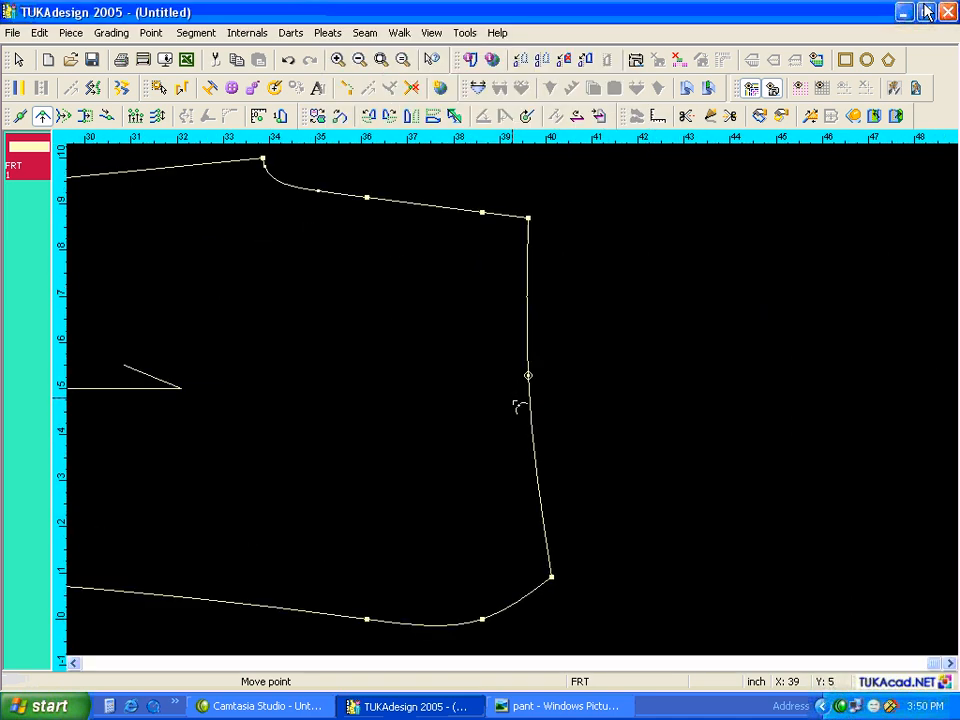
{"action": "left_click", "coordinate": [539, 497]}
{"action": "left_click", "coordinate": [537, 503]}
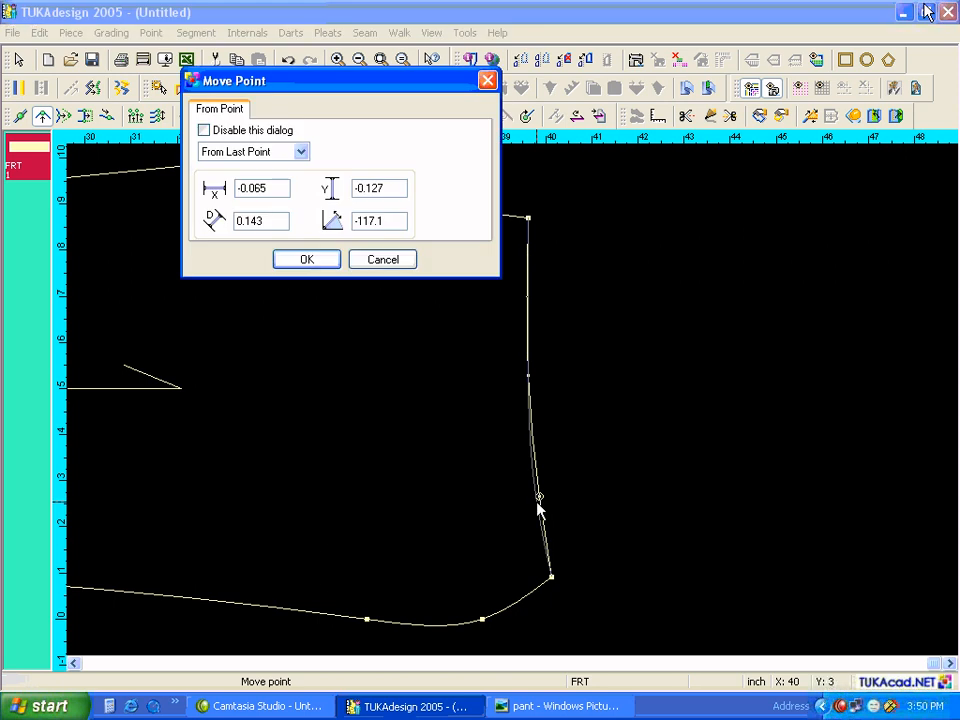
{"action": "left_click", "coordinate": [333, 259]}
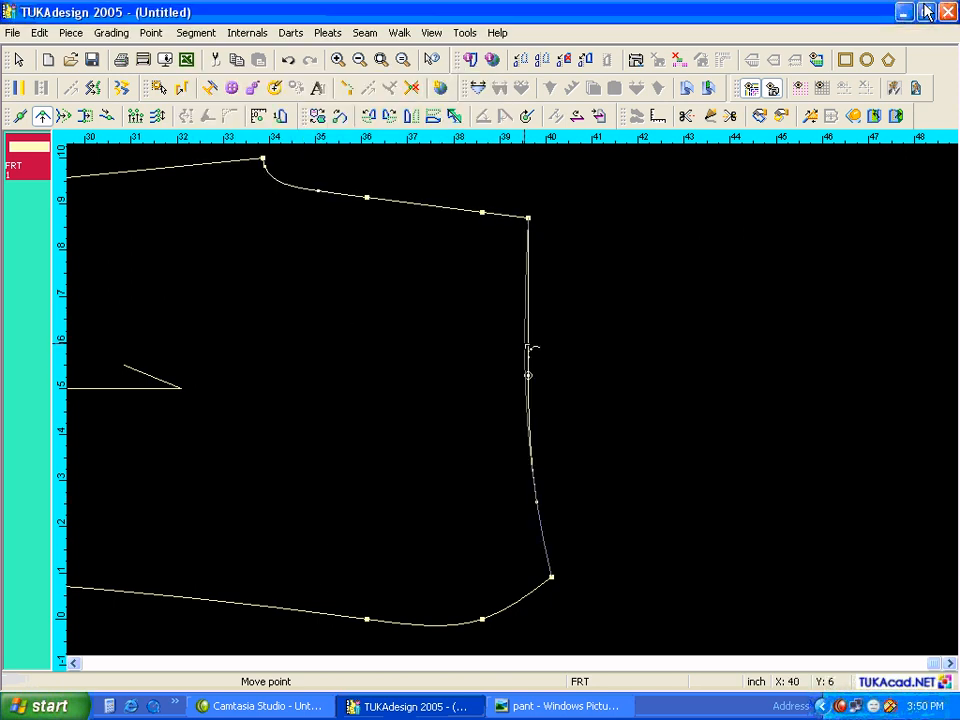
{"action": "left_click", "coordinate": [526, 337]}
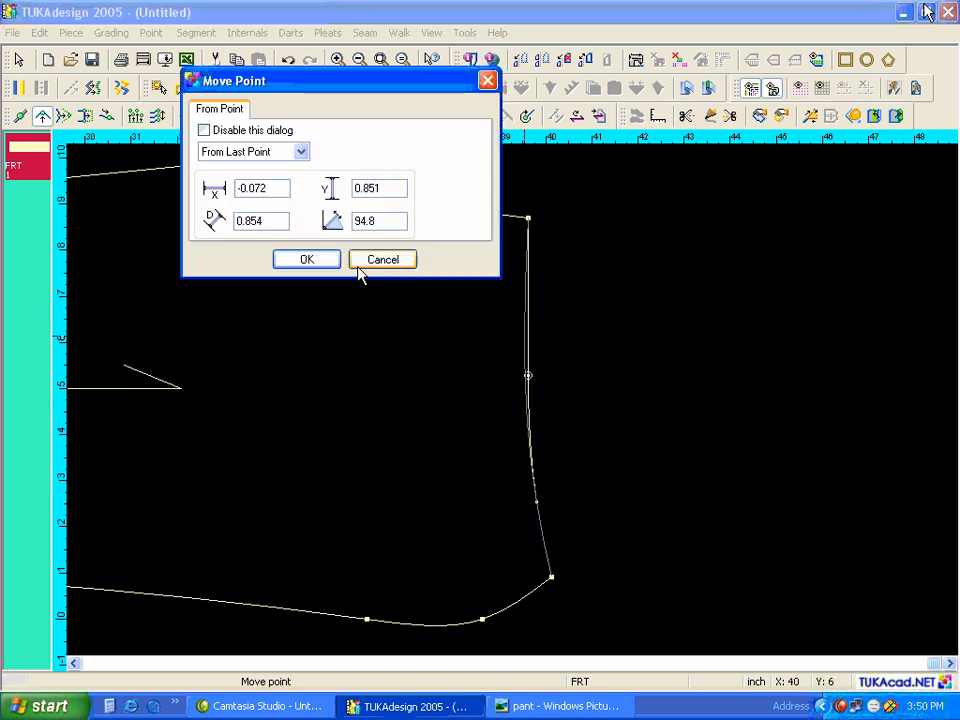
{"action": "left_click", "coordinate": [331, 258]}
{"action": "key", "text": "Home"}
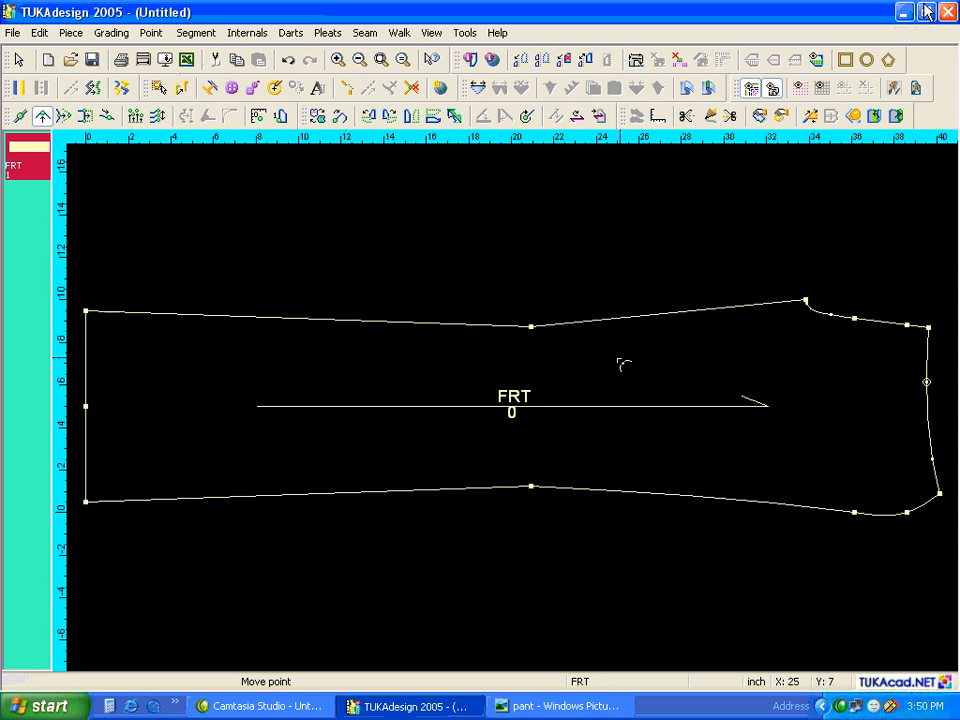
{"action": "key", "text": "Escape"}
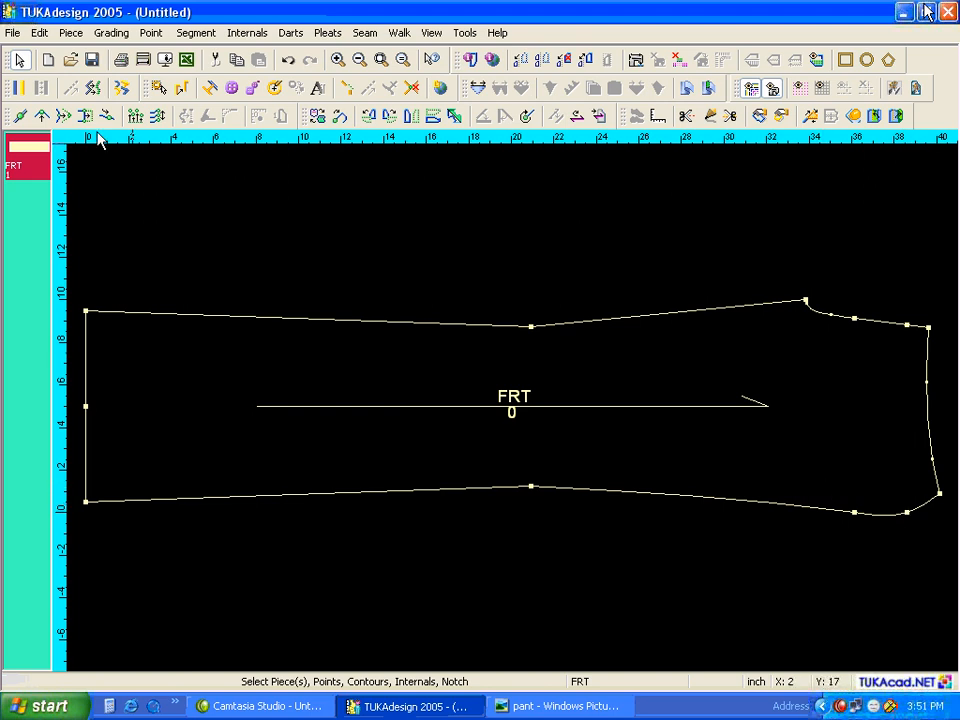
Move the side seam's high hip point, the one nearest the waist, by X 0, Y .125 inches from its last position
{"action": "left_click", "coordinate": [44, 117]}
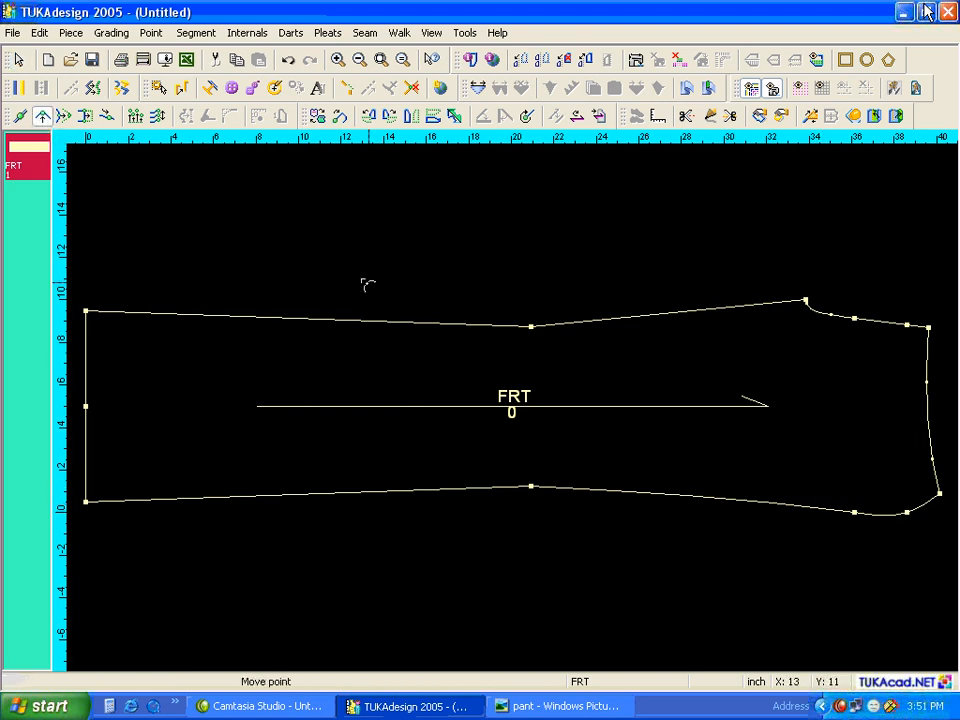
{"action": "left_click", "coordinate": [908, 513]}
{"action": "left_click", "coordinate": [907, 511]}
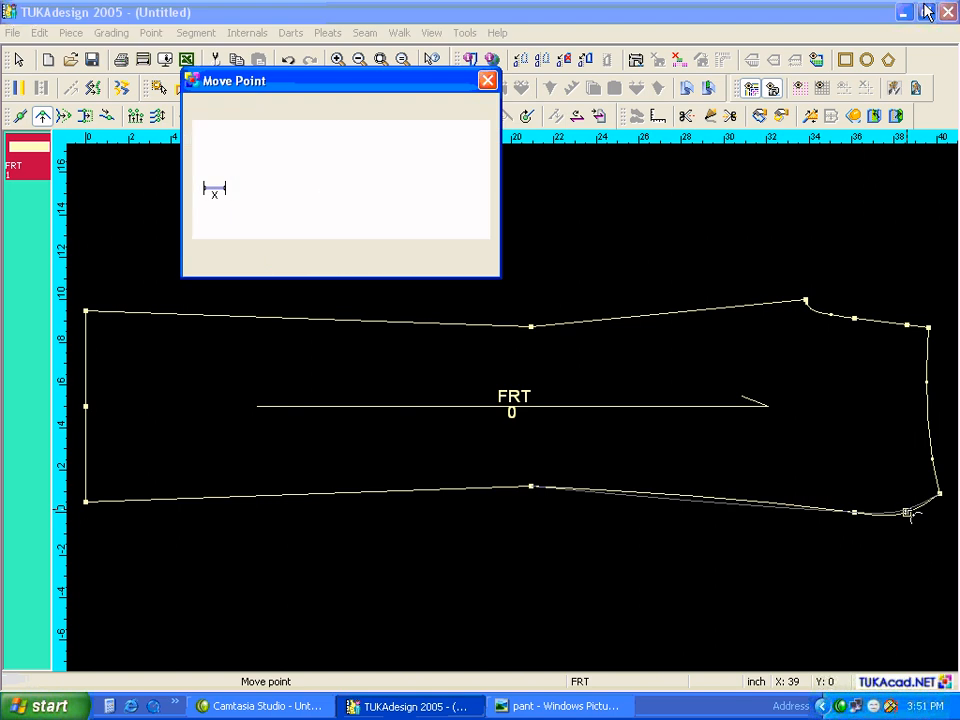
{"action": "left_click_drag", "start_coordinate": [278, 192], "coordinate": [193, 195]}
{"action": "type", "text": "0"}
{"action": "key", "text": "Tab"}
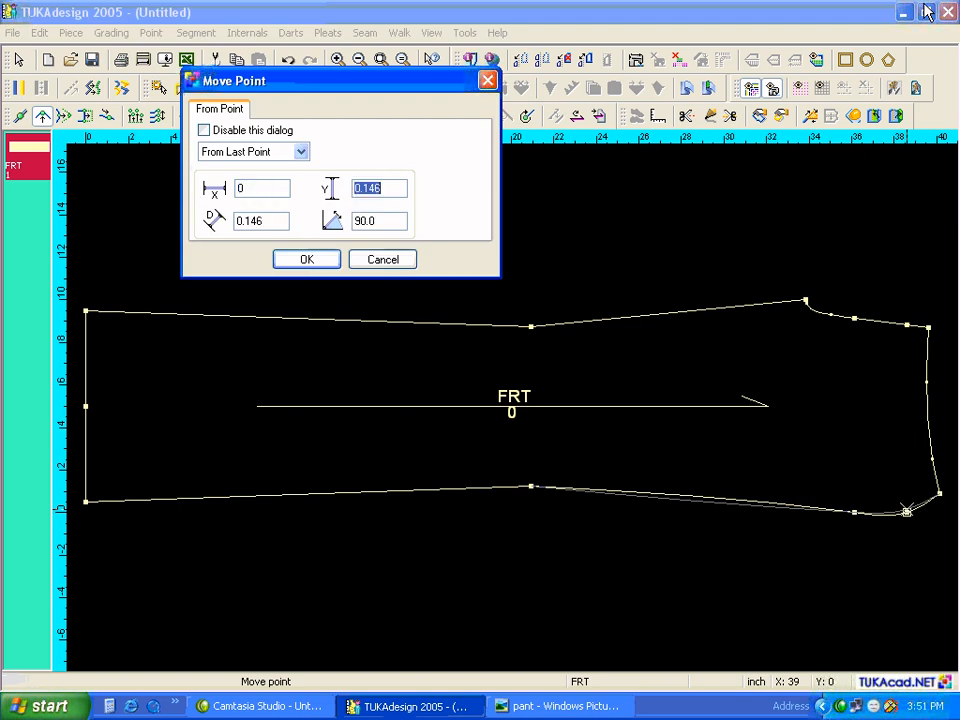
{"action": "key", "text": "BackSpace"}
{"action": "type", "text": ".125"}
{"action": "left_click", "coordinate": [306, 260]}
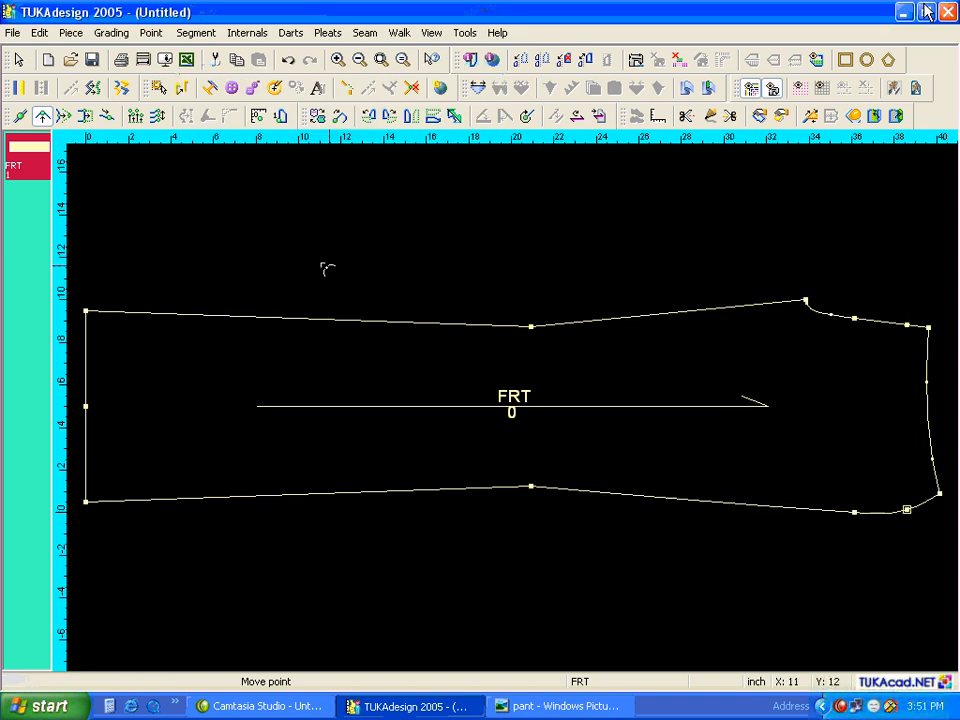
{"action": "right_click", "coordinate": [776, 376]}
{"action": "left_click", "coordinate": [786, 385]}
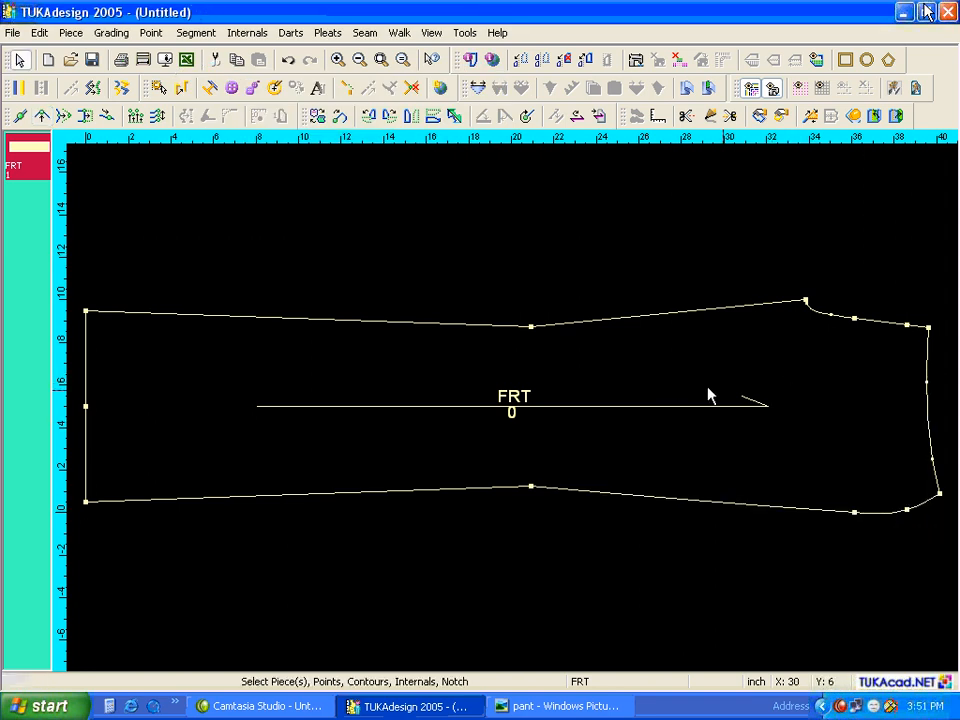
Measure the inseam segment from the hem corner to the crotch point
{"action": "left_click", "coordinate": [659, 116]}
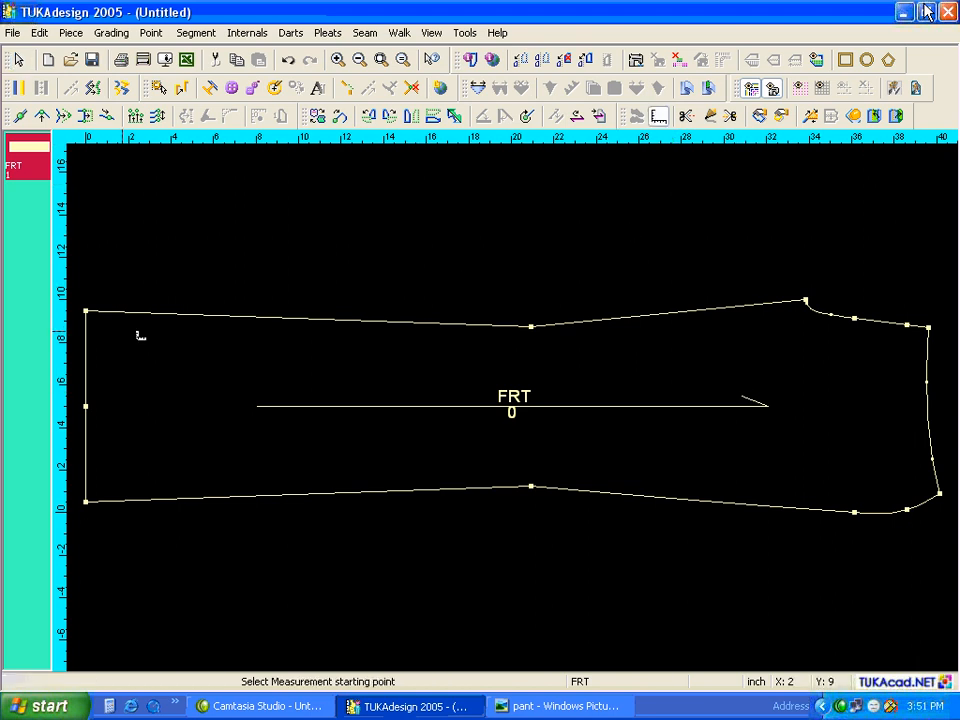
{"action": "left_click", "coordinate": [85, 311]}
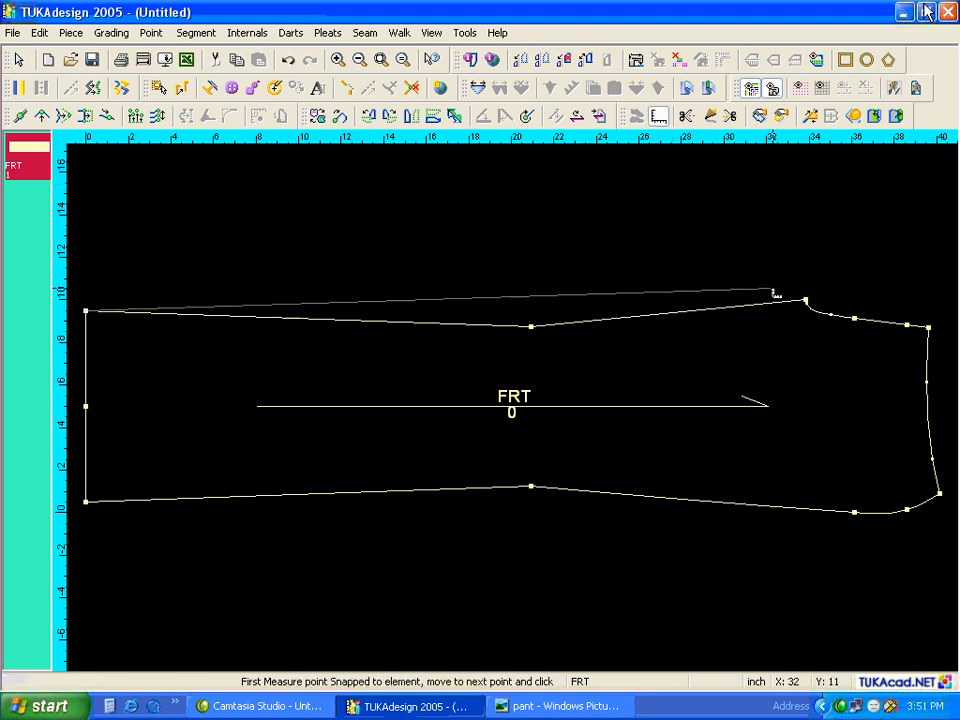
{"action": "left_click", "coordinate": [805, 300]}
{"action": "left_click", "coordinate": [366, 177]}
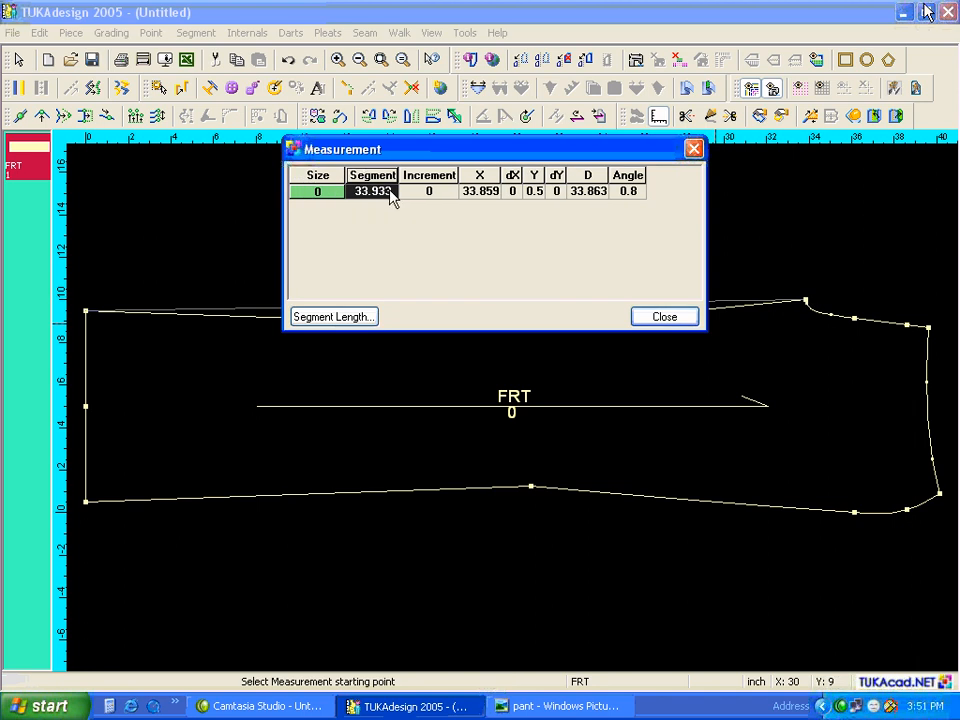
Check the measured inseam against the base size 27 inseam length in the pant spec sheet, and close the measurement
{"action": "left_click", "coordinate": [568, 706]}
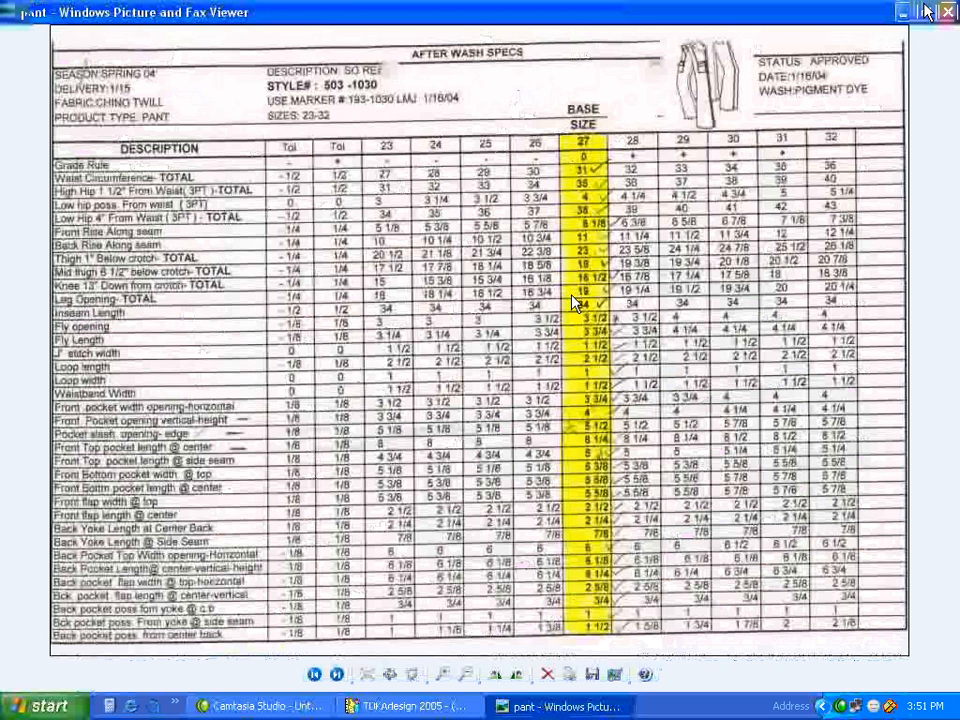
{"action": "right_click", "coordinate": [416, 707]}
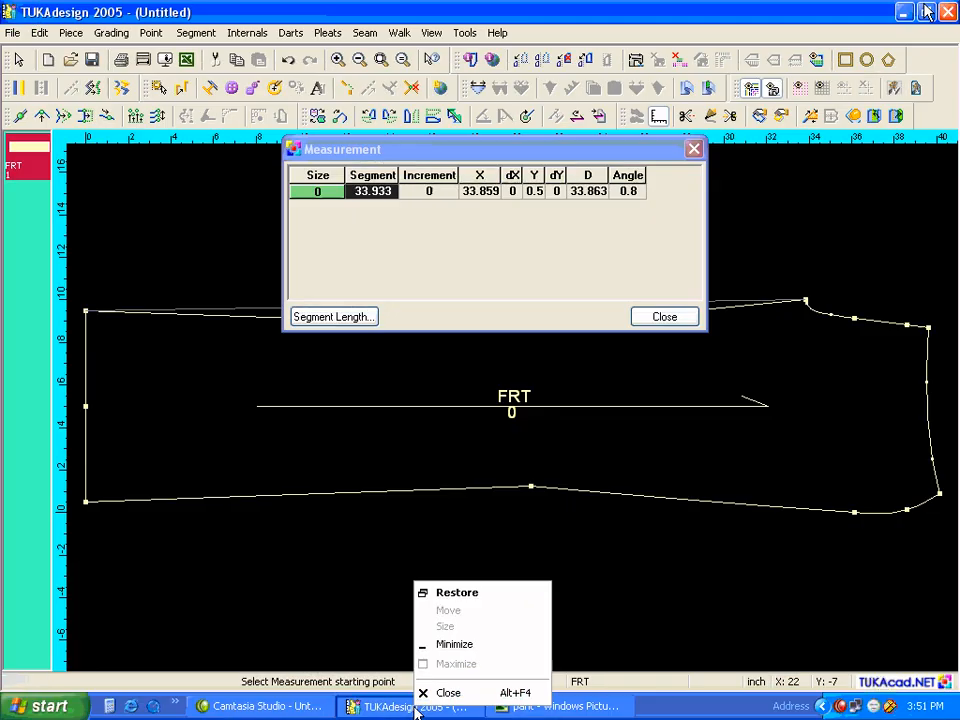
{"action": "left_click", "coordinate": [416, 707]}
{"action": "left_click", "coordinate": [416, 707]}
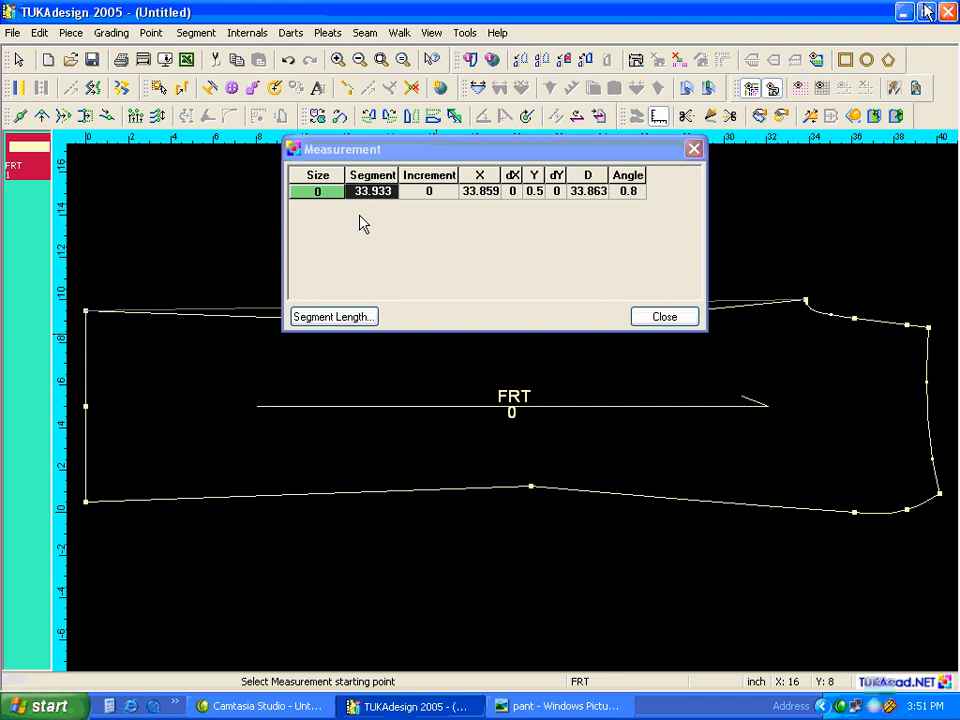
{"action": "left_click", "coordinate": [663, 320]}
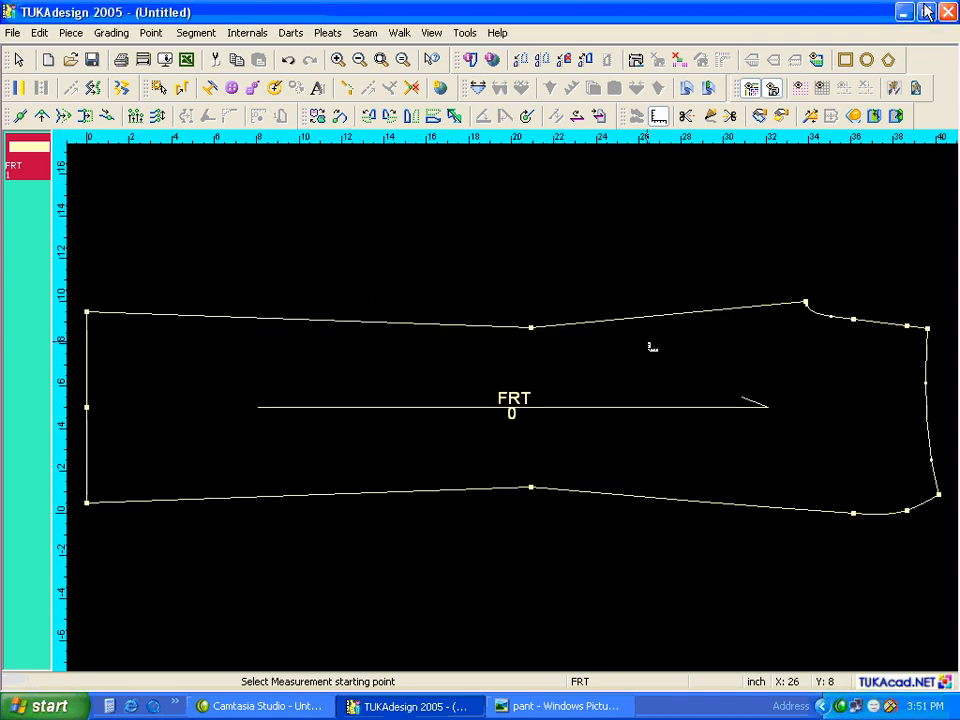
{"action": "key", "text": "Escape"}
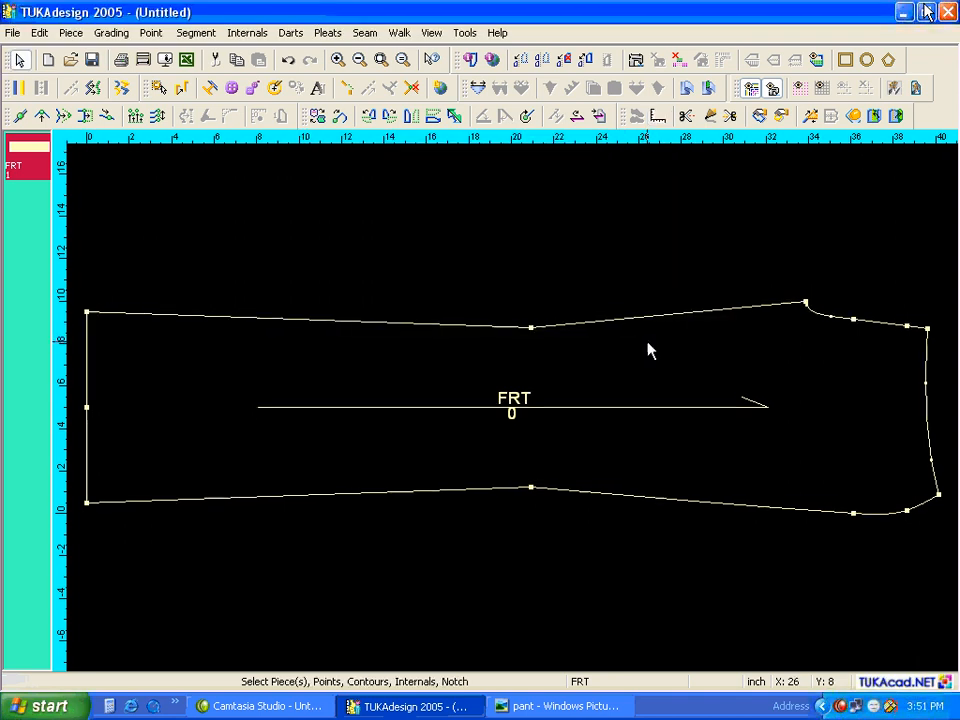
Fold the front lengthwise by matching its two hem corners, compare the inseam with the side seam near the crotch, and unfold it
{"action": "left_click", "coordinate": [875, 117]}
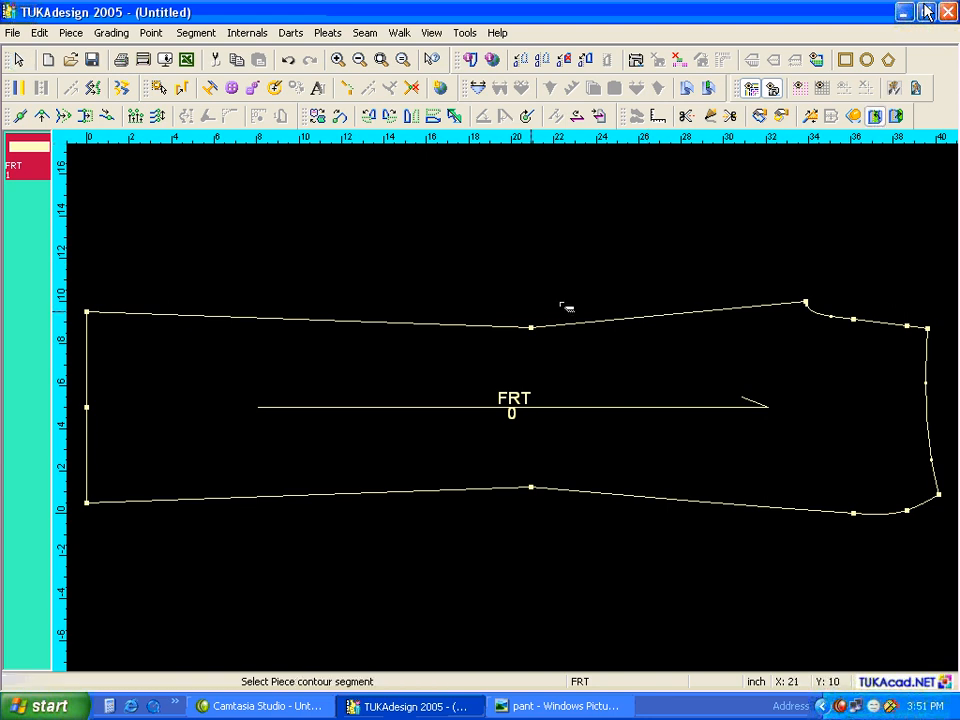
{"action": "left_click", "coordinate": [89, 313]}
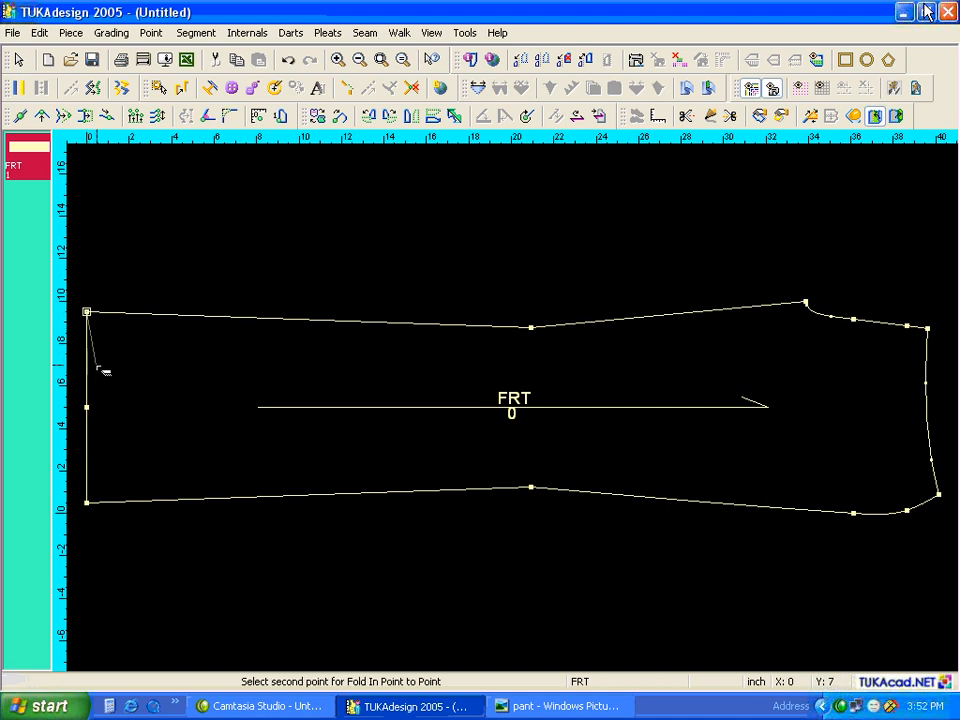
{"action": "left_click", "coordinate": [89, 503]}
{"action": "left_click", "coordinate": [89, 504]}
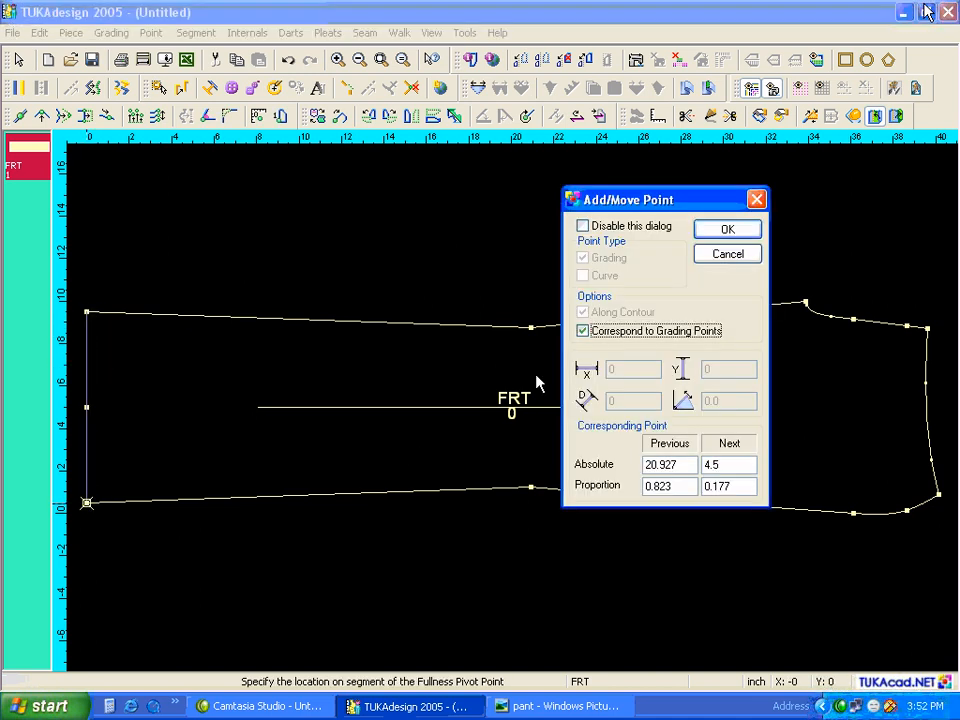
{"action": "left_click", "coordinate": [728, 230]}
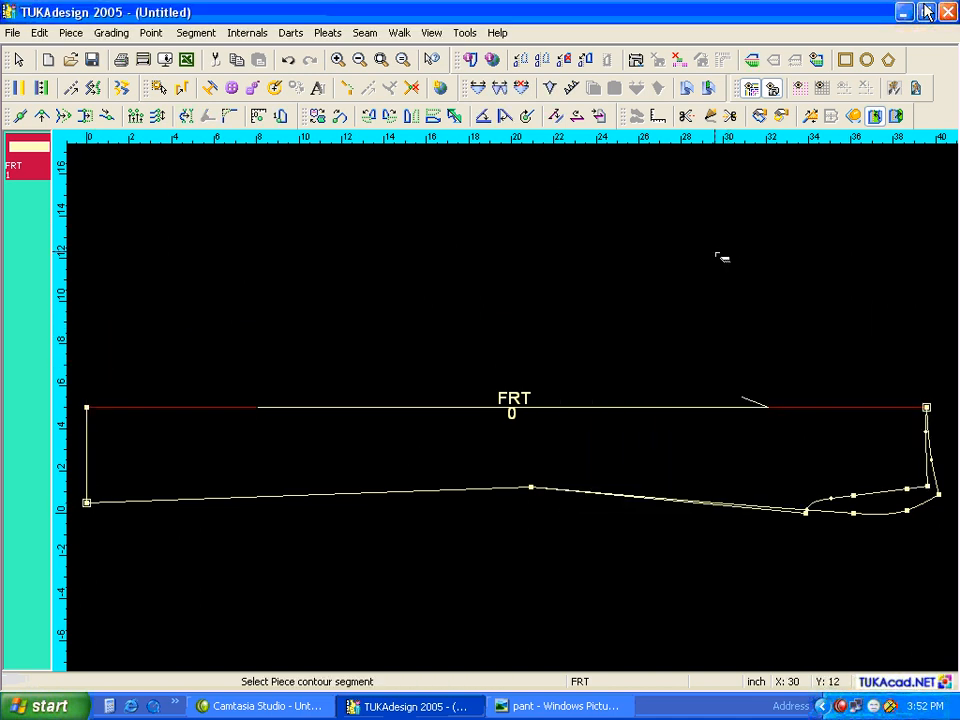
{"action": "scroll", "coordinate": [806, 512], "scroll_direction": "up", "scroll_amount": 5}
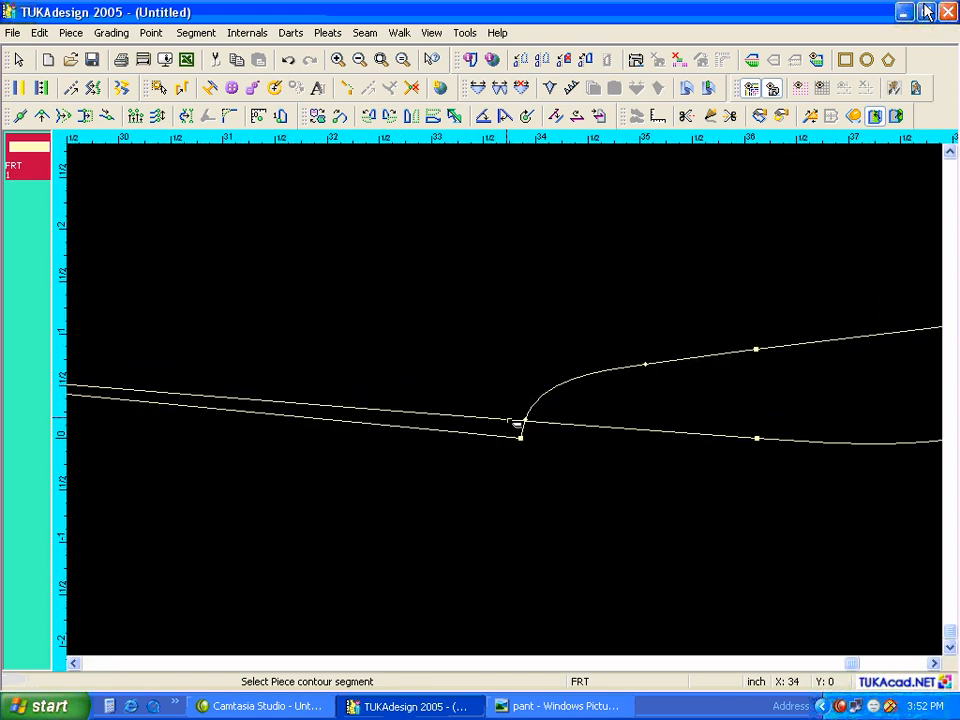
{"action": "key", "text": "Home"}
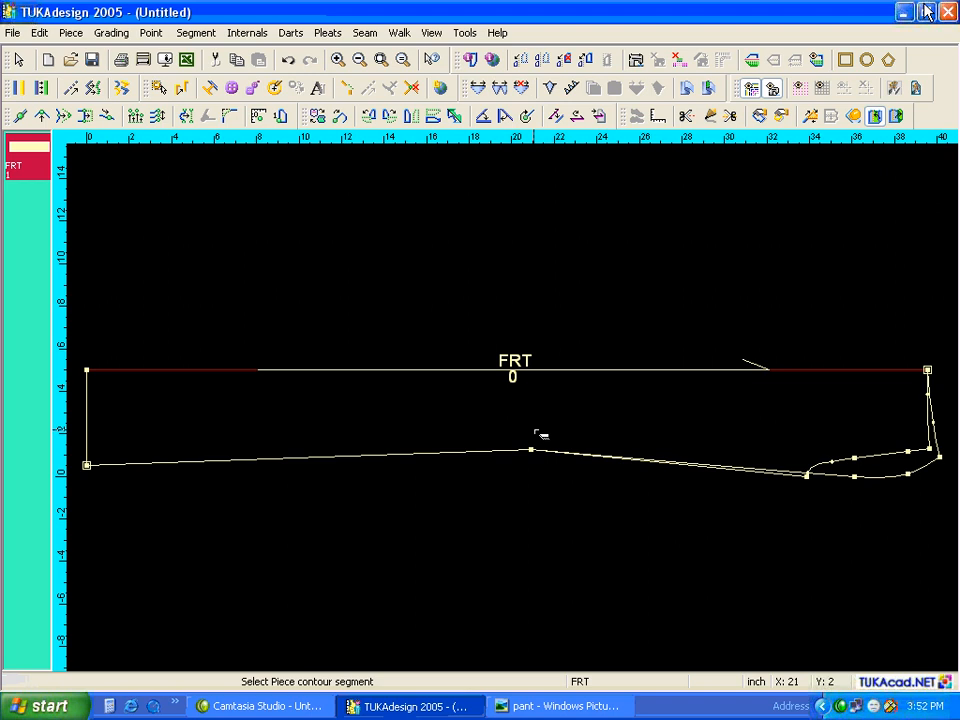
{"action": "left_click", "coordinate": [83, 464]}
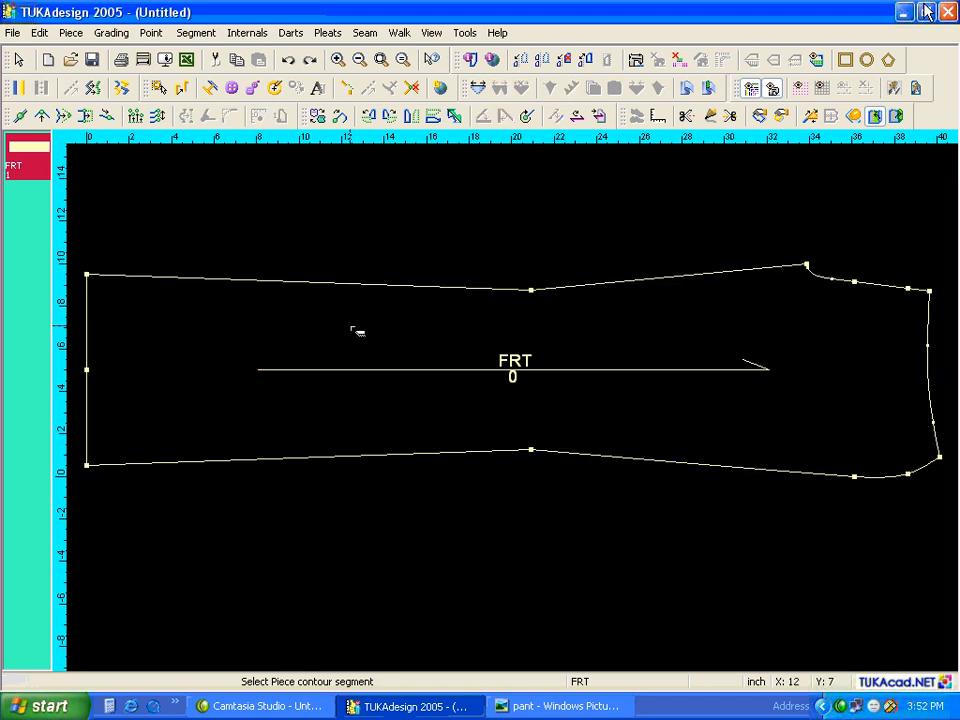
{"action": "key", "text": "Home"}
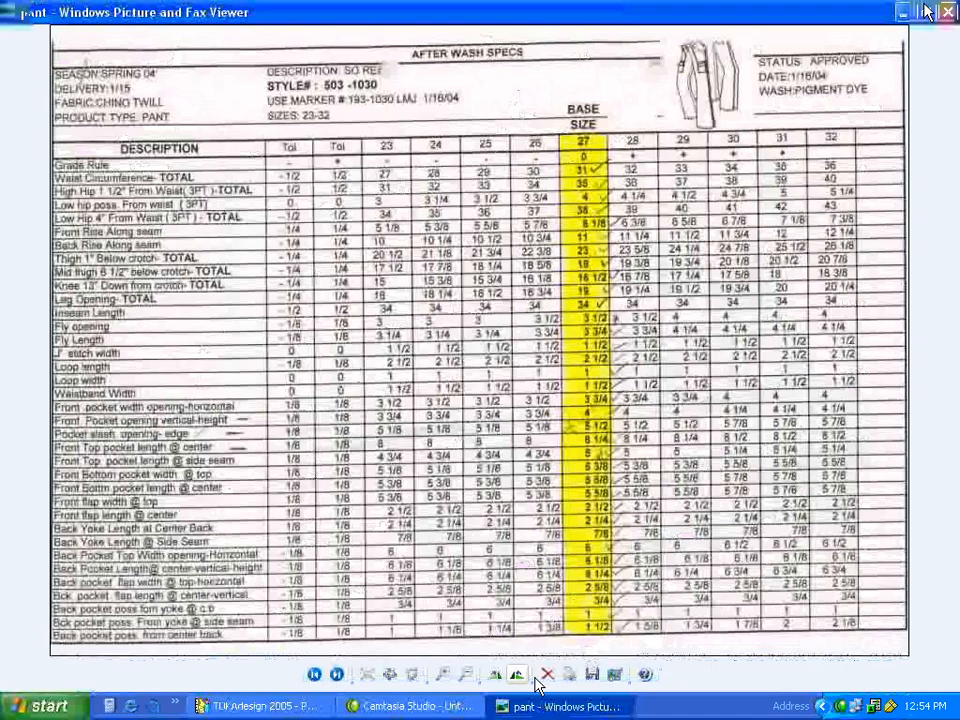
Switch to TUKAdesign, paste a copy of the front piece and place it below the original
{"action": "left_click", "coordinate": [278, 707]}
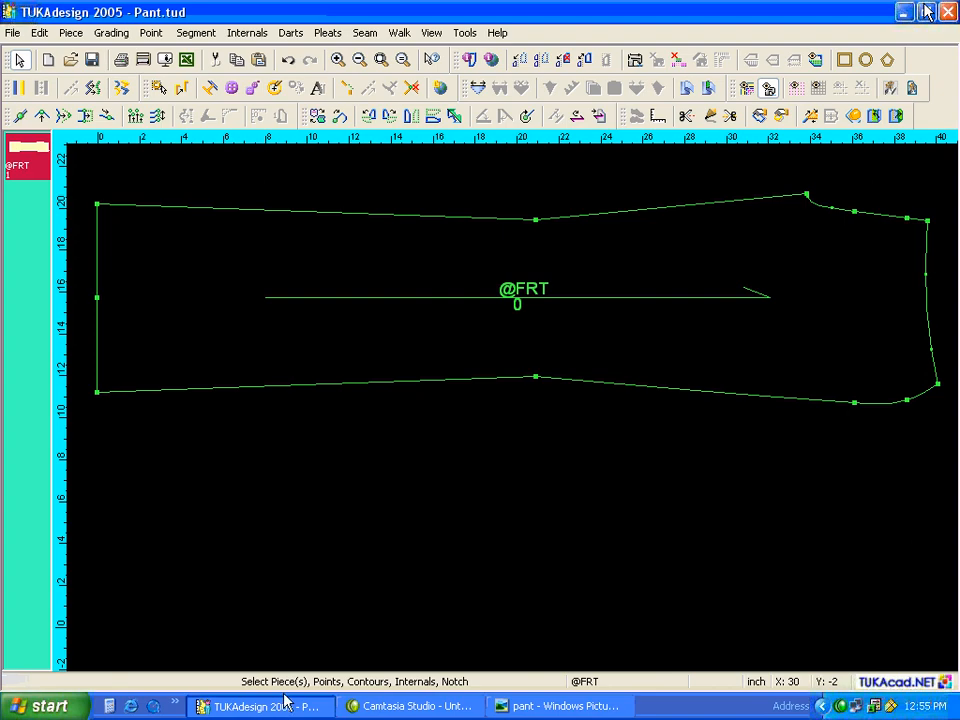
{"action": "left_click", "coordinate": [257, 60]}
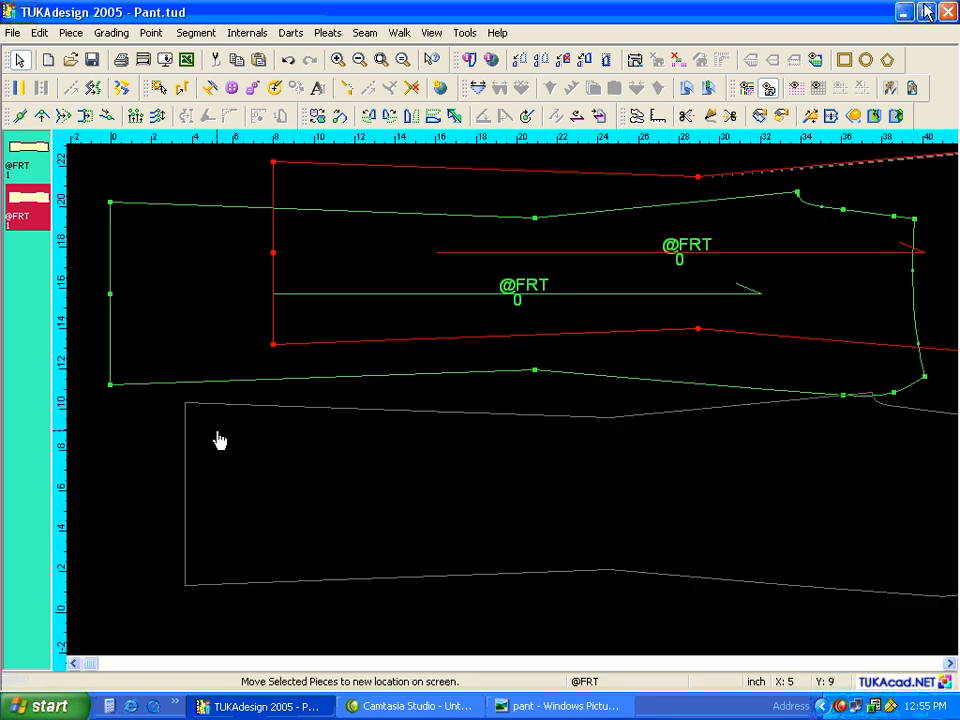
{"action": "left_click", "coordinate": [150, 465]}
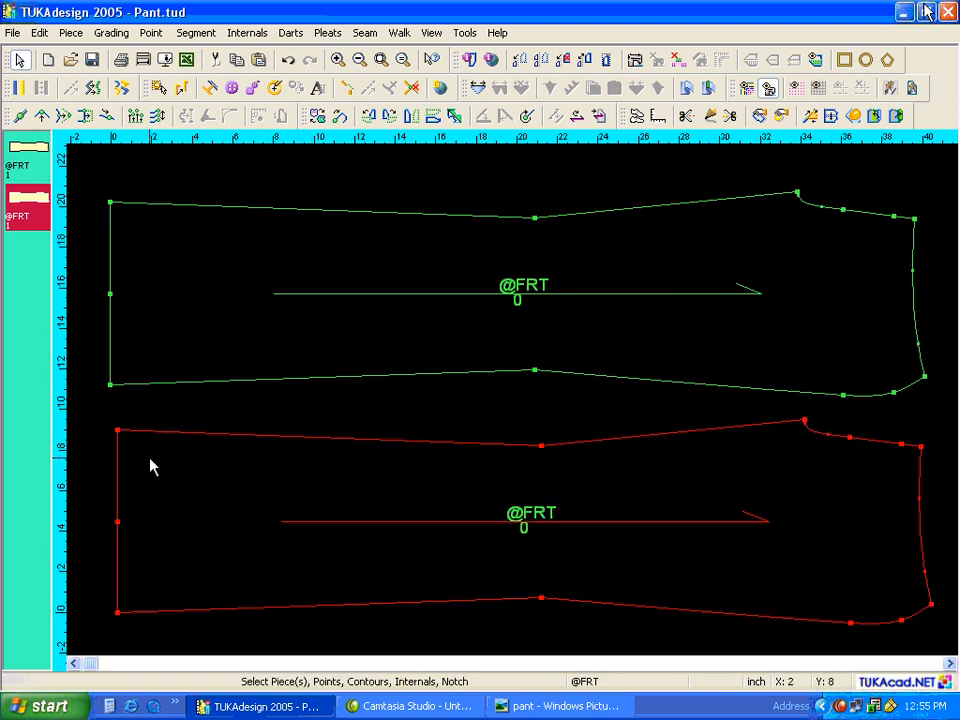
Rename the copied piece as BK in its piece info
{"action": "double_click", "coordinate": [323, 488]}
{"action": "double_click", "coordinate": [303, 233]}
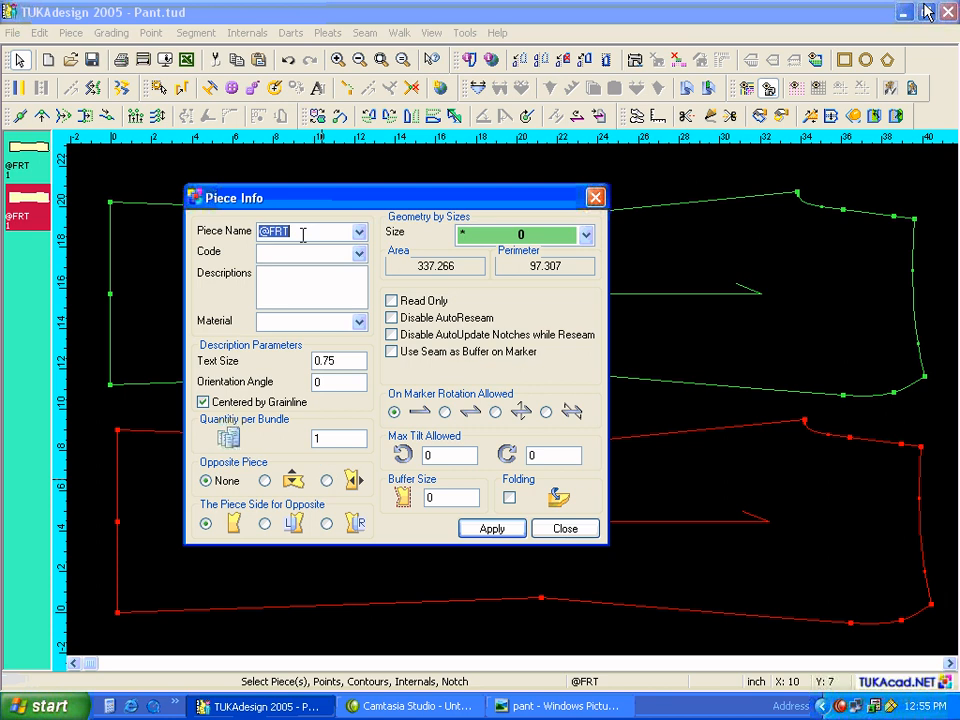
{"action": "type", "text": "BK"}
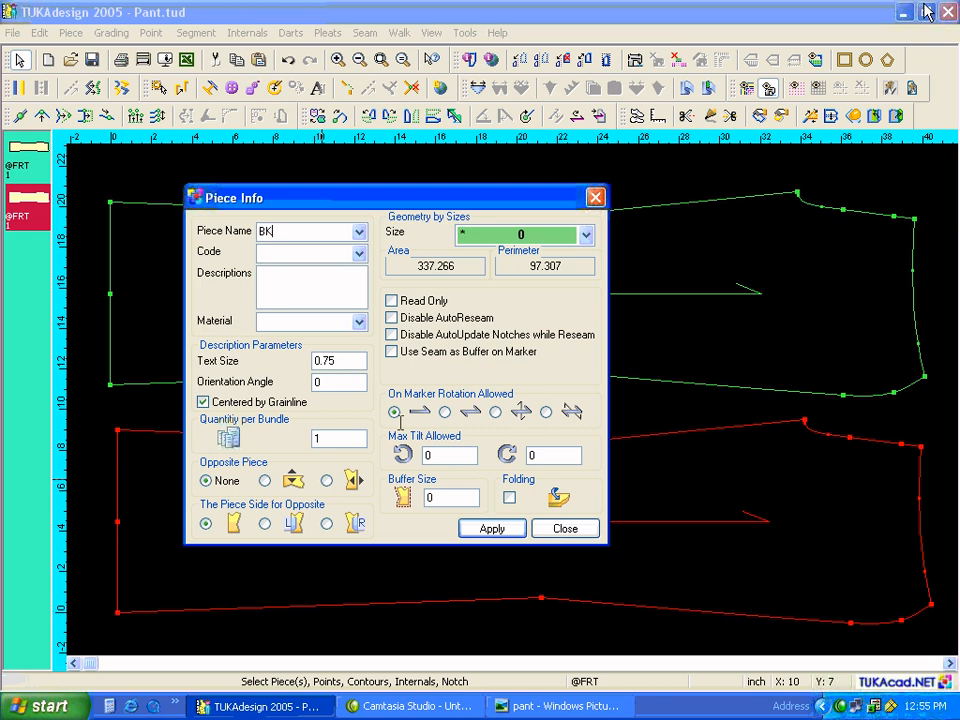
{"action": "left_click", "coordinate": [491, 527]}
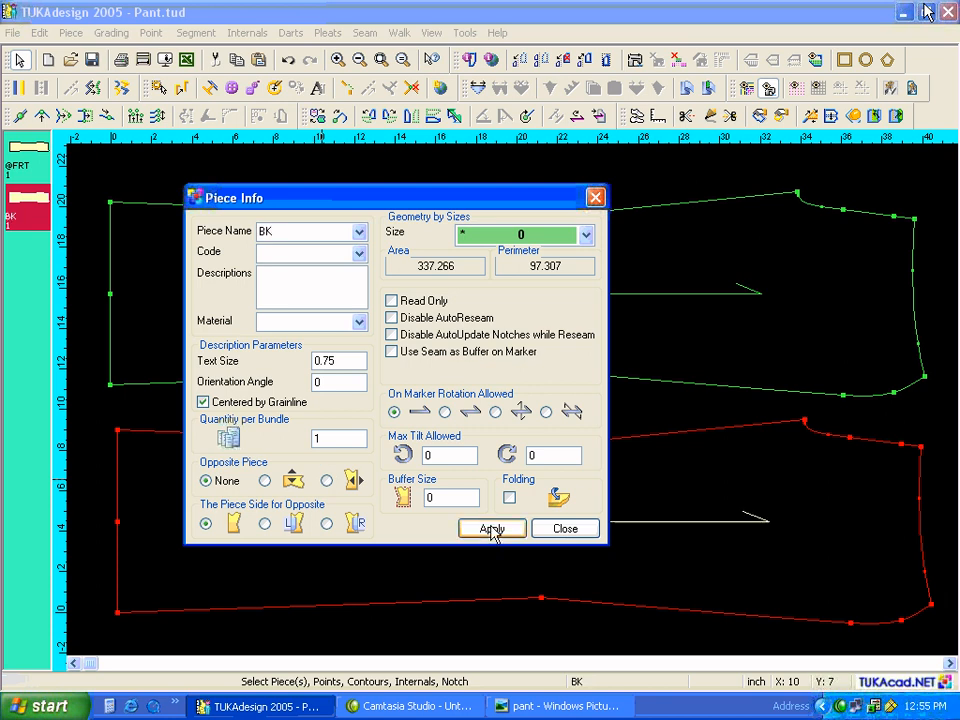
{"action": "left_click", "coordinate": [553, 533]}
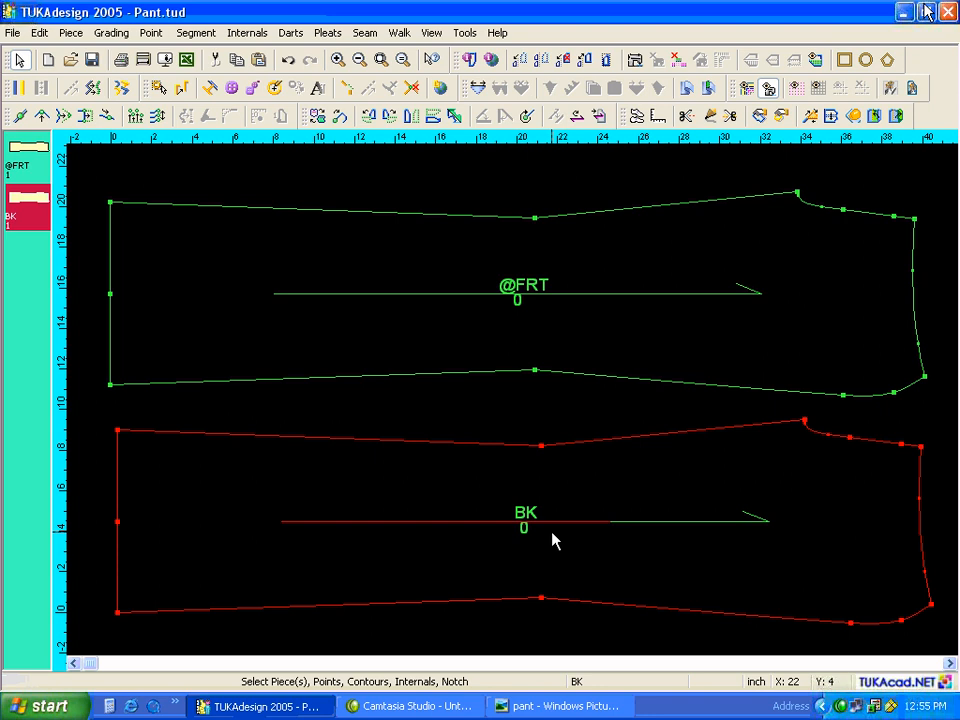
{"action": "scroll", "coordinate": [553, 540], "scroll_direction": "down", "scroll_amount": 3}
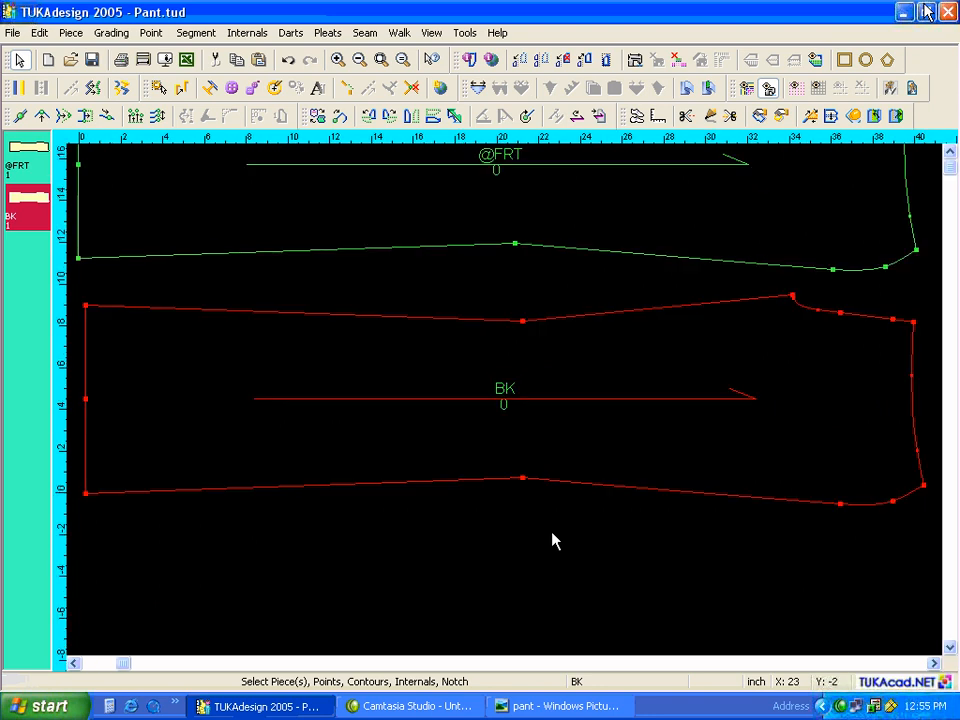
Place the back piece lower, clear of the front, and move its crotch point by X 0 and Y 3.4 inches
{"action": "left_click", "coordinate": [572, 525]}
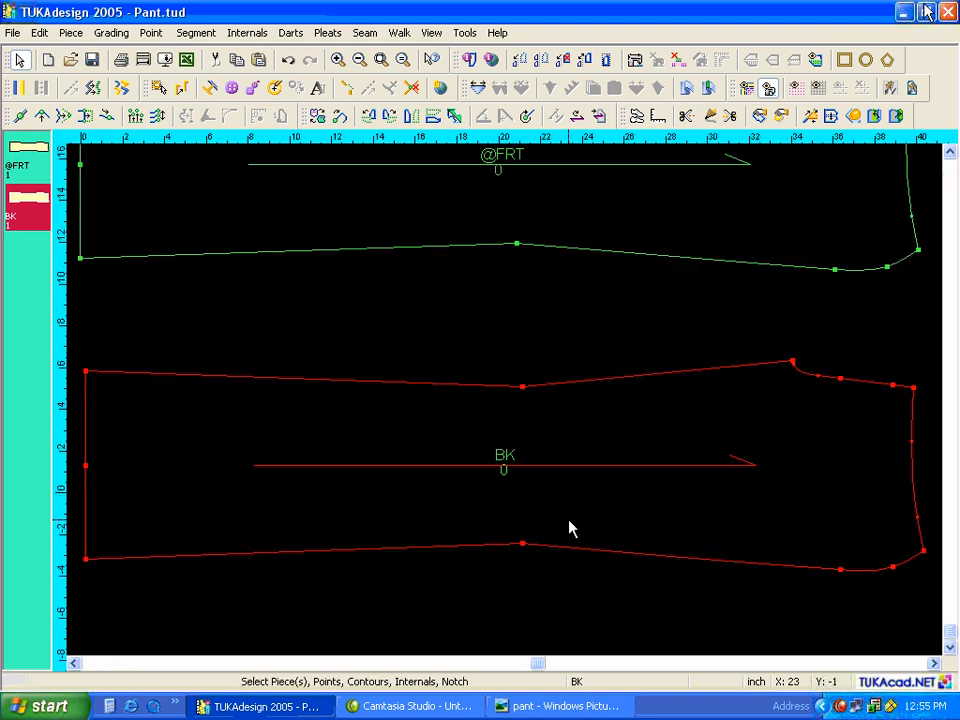
{"action": "left_click", "coordinate": [42, 115]}
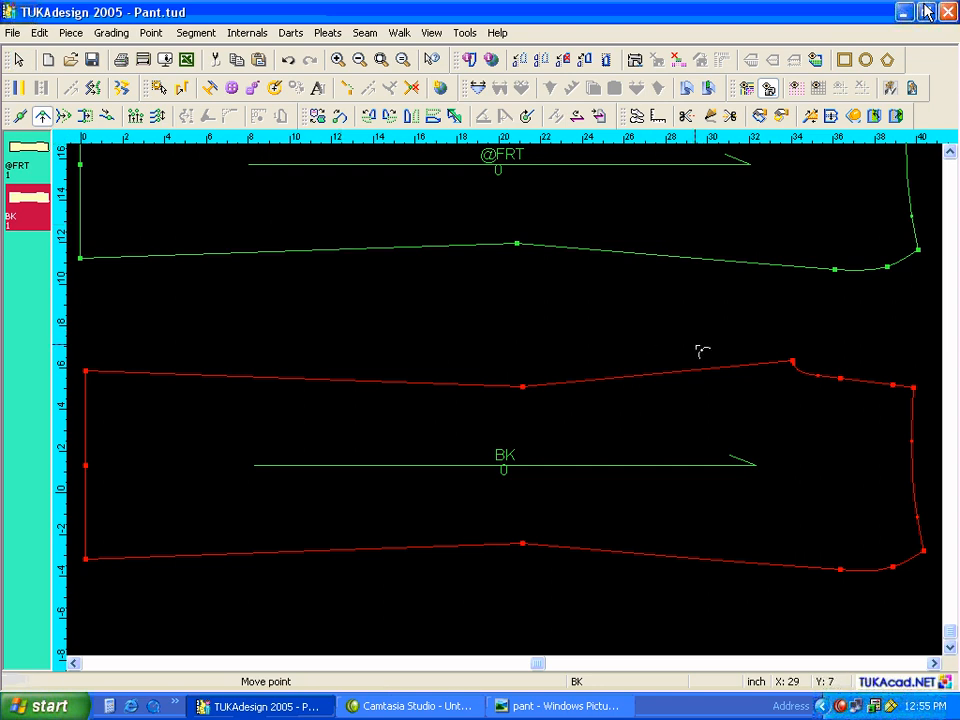
{"action": "left_click", "coordinate": [793, 361]}
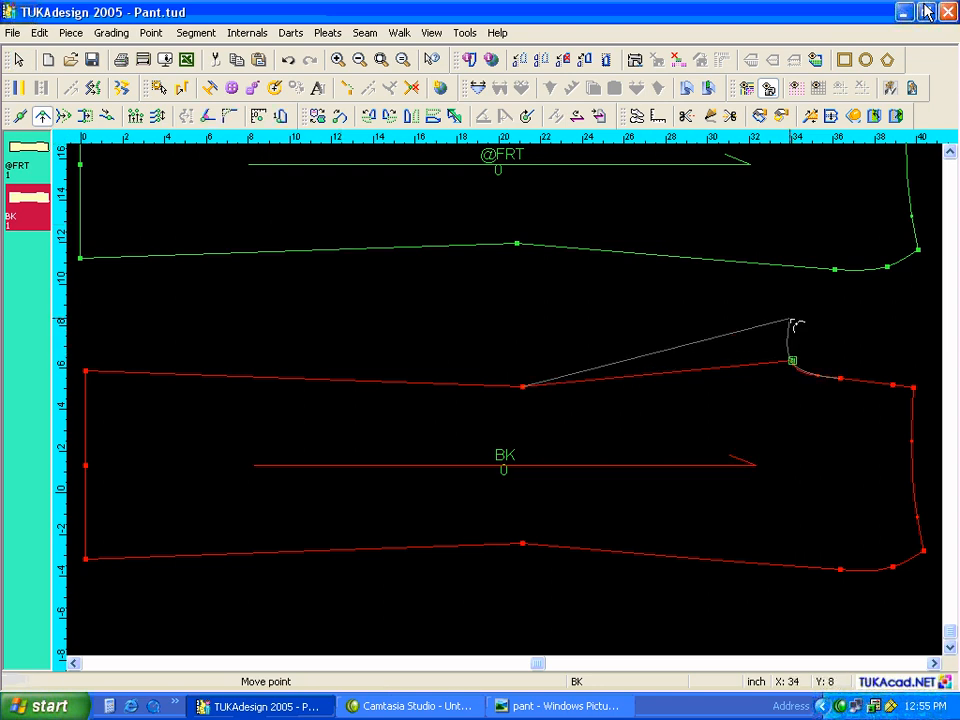
{"action": "left_click", "coordinate": [791, 322]}
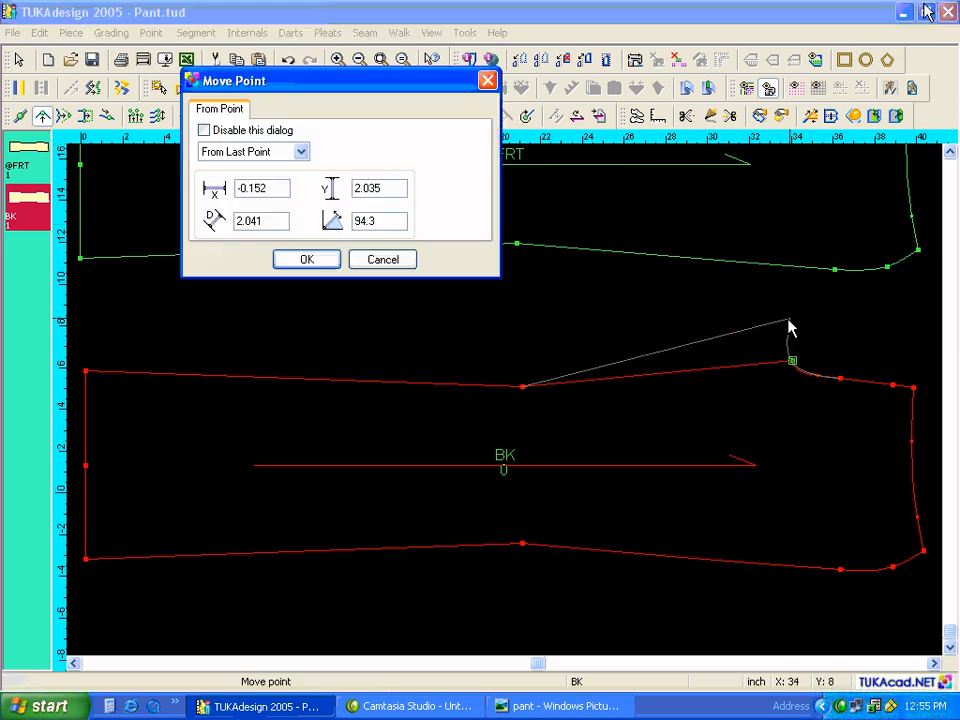
{"action": "left_click", "coordinate": [271, 192]}
{"action": "left_click_drag", "start_coordinate": [271, 192], "coordinate": [220, 203]}
{"action": "type", "text": "0"}
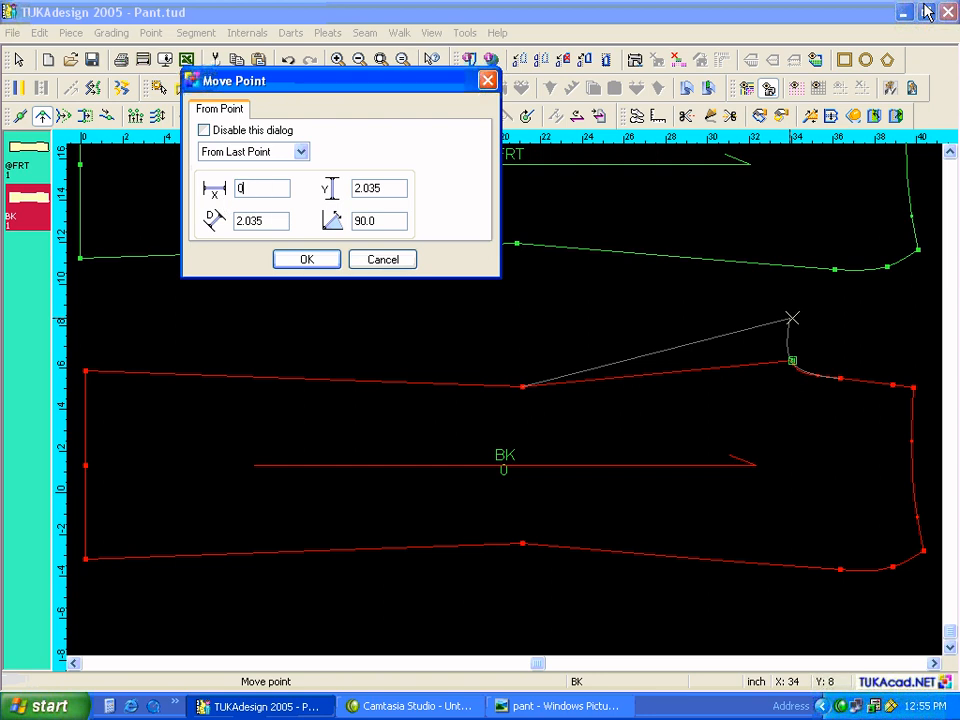
{"action": "key", "text": "Tab"}
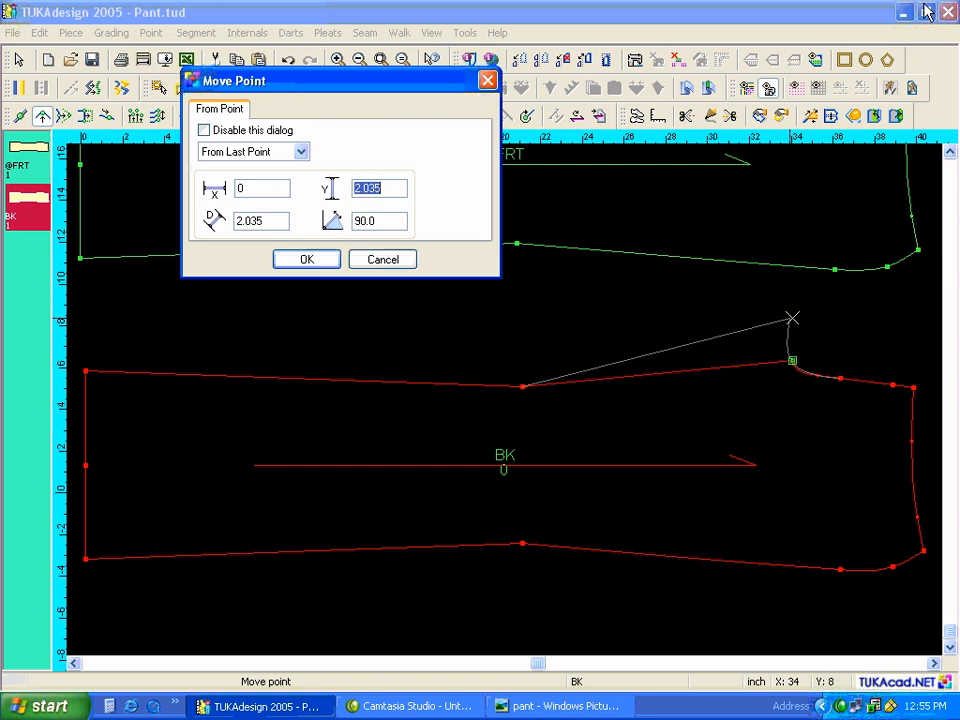
{"action": "type", "text": "3.4"}
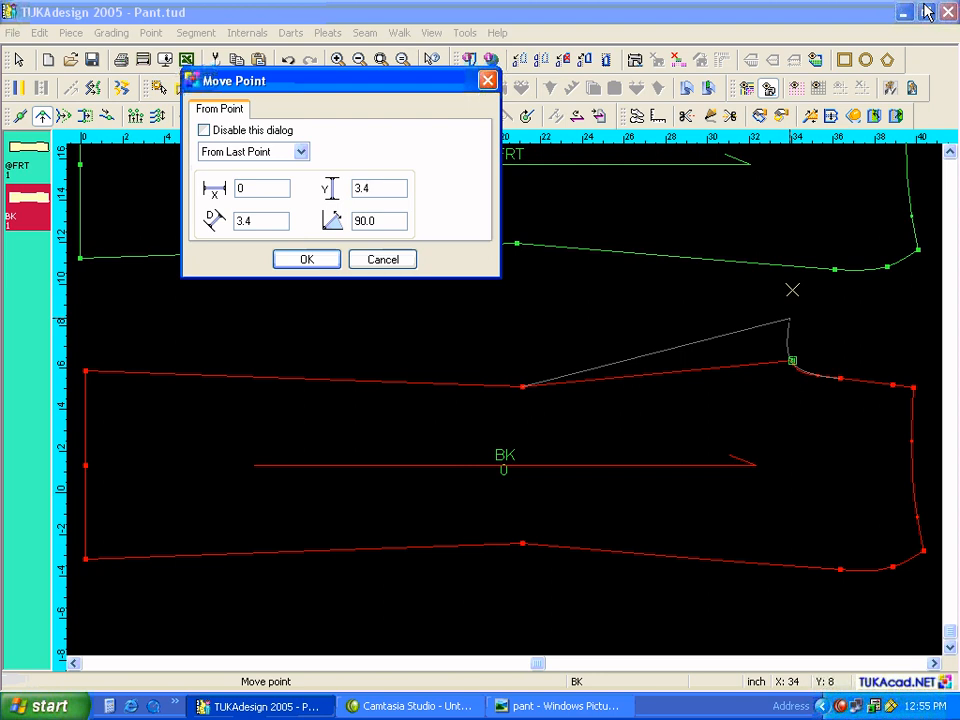
{"action": "left_click", "coordinate": [307, 260]}
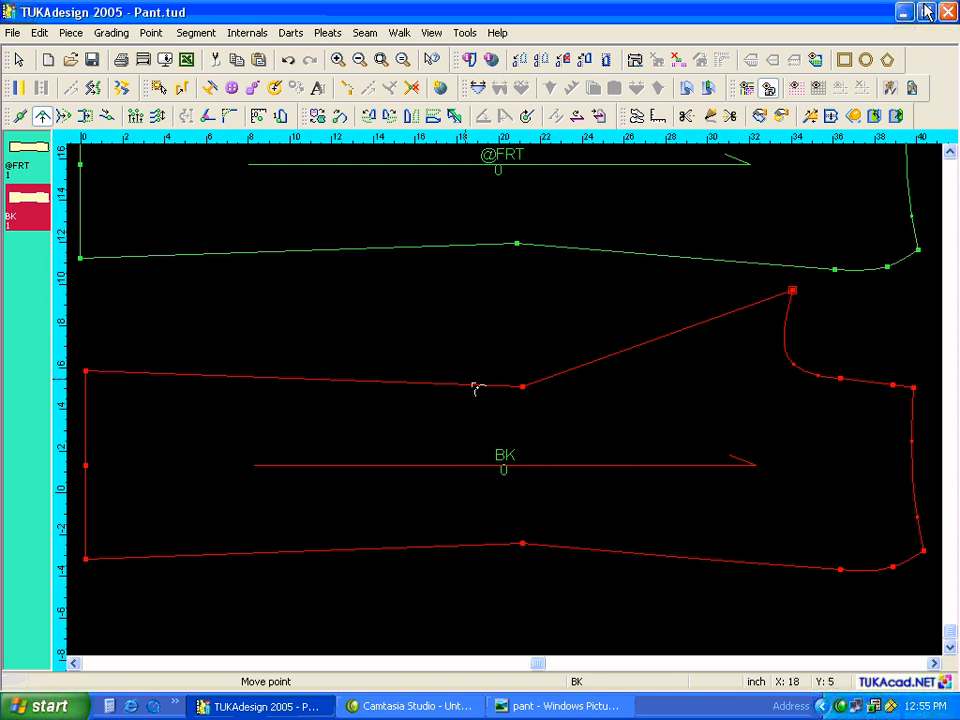
Move the back's inseam knee point by X 0 and Y 0.75 inch, checking the pant spec sheet before confirming
{"action": "left_click", "coordinate": [522, 387]}
{"action": "left_click", "coordinate": [522, 387]}
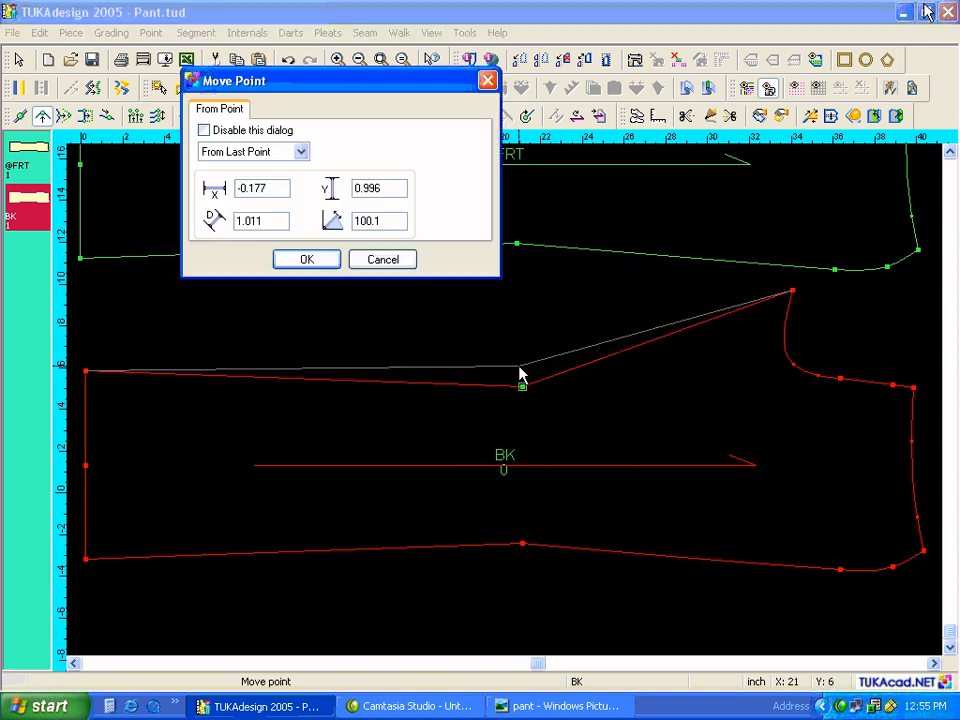
{"action": "double_click", "coordinate": [258, 188]}
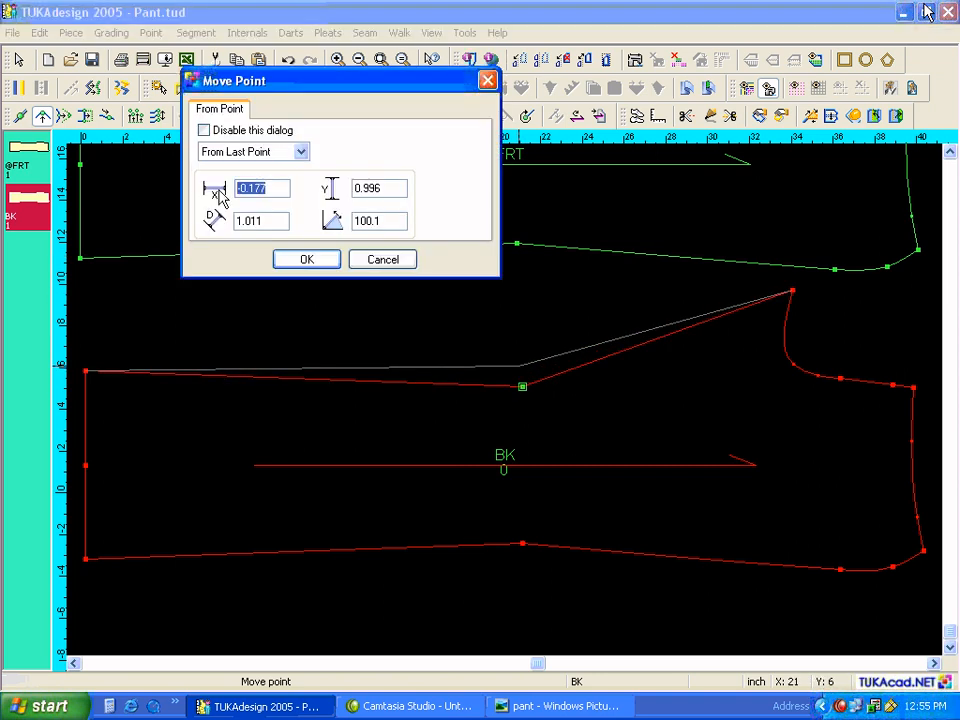
{"action": "type", "text": "0"}
{"action": "key", "text": "Tab"}
{"action": "type", "text": ".75"}
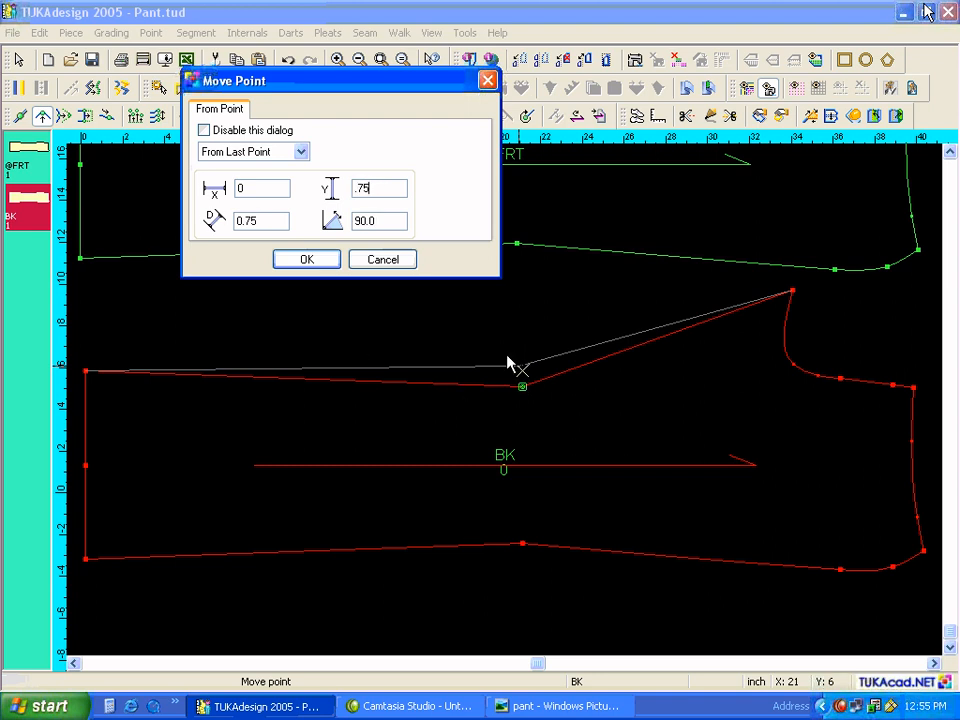
{"action": "left_click", "coordinate": [610, 708]}
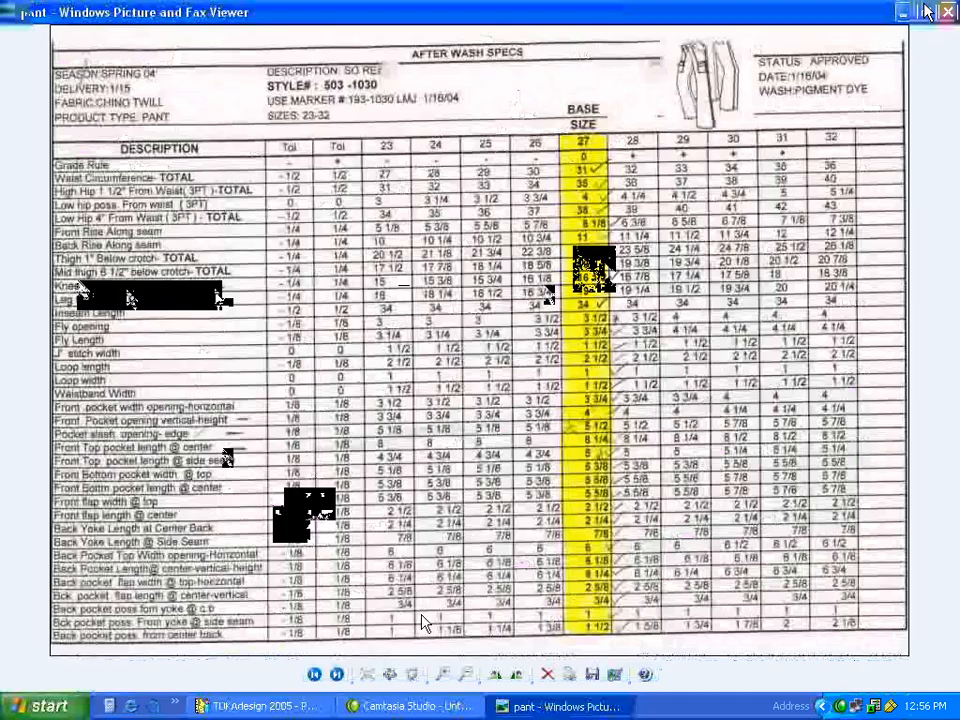
{"action": "left_click", "coordinate": [305, 706]}
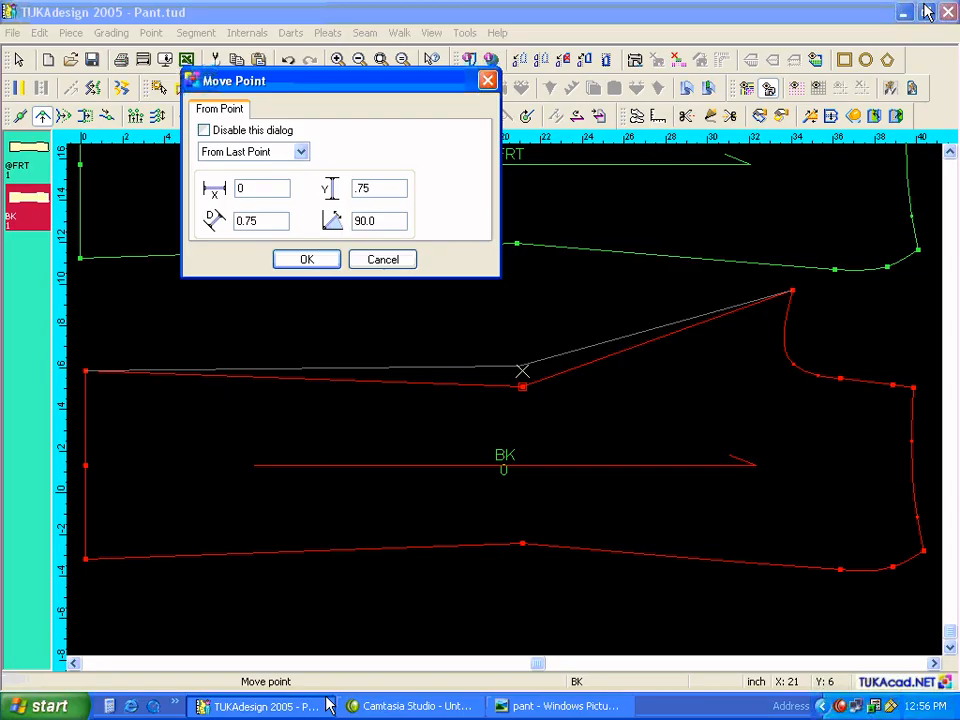
{"action": "left_click", "coordinate": [310, 261]}
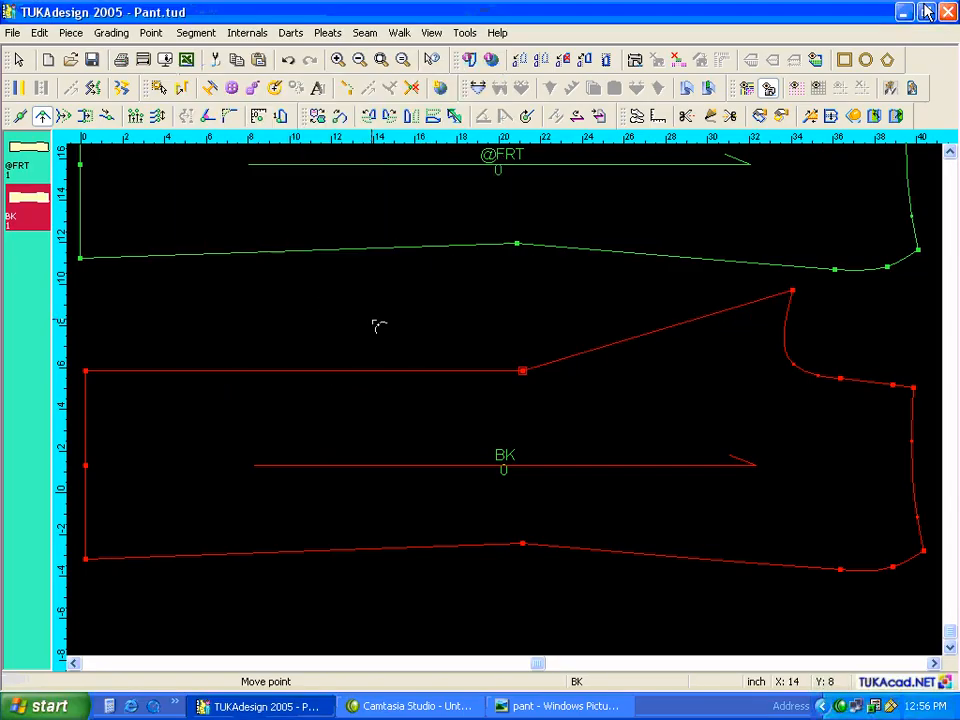
Move the back's side seam knee point outward by X 0 and Y -0.75 inch
{"action": "left_click", "coordinate": [522, 543]}
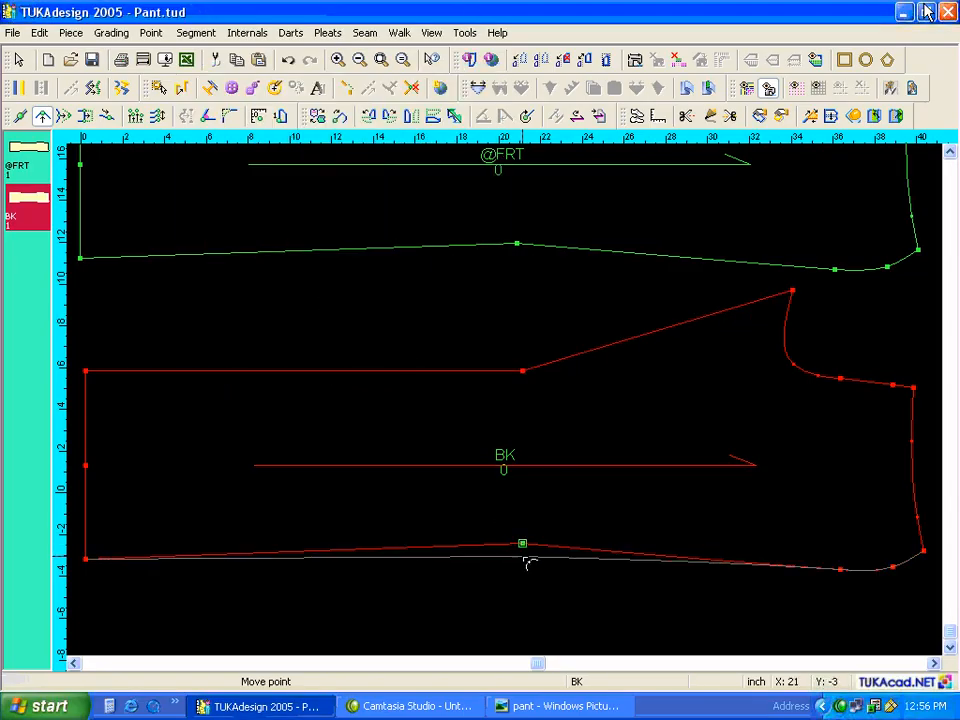
{"action": "left_click", "coordinate": [521, 558]}
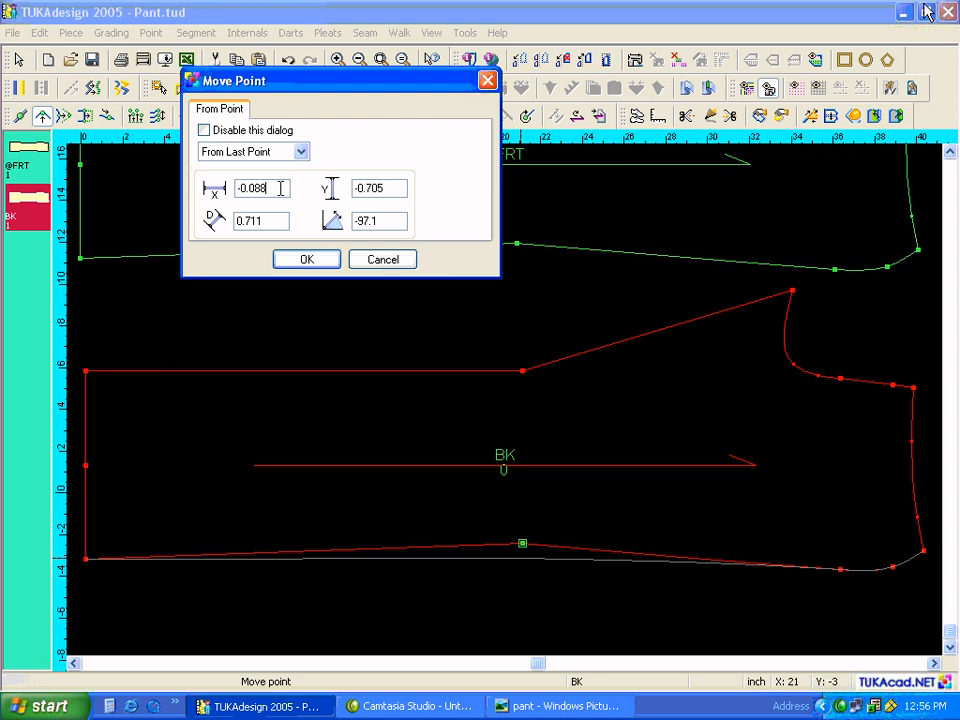
{"action": "left_click_drag", "start_coordinate": [281, 188], "coordinate": [200, 197]}
{"action": "type", "text": "0"}
{"action": "key", "text": "Tab"}
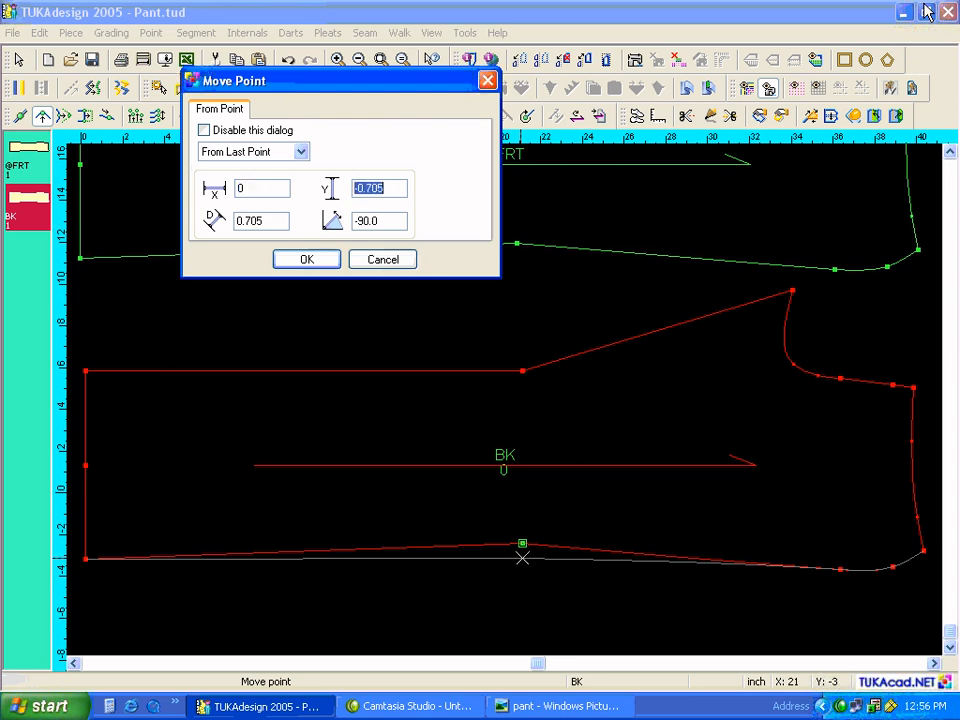
{"action": "key", "text": "BackSpace"}
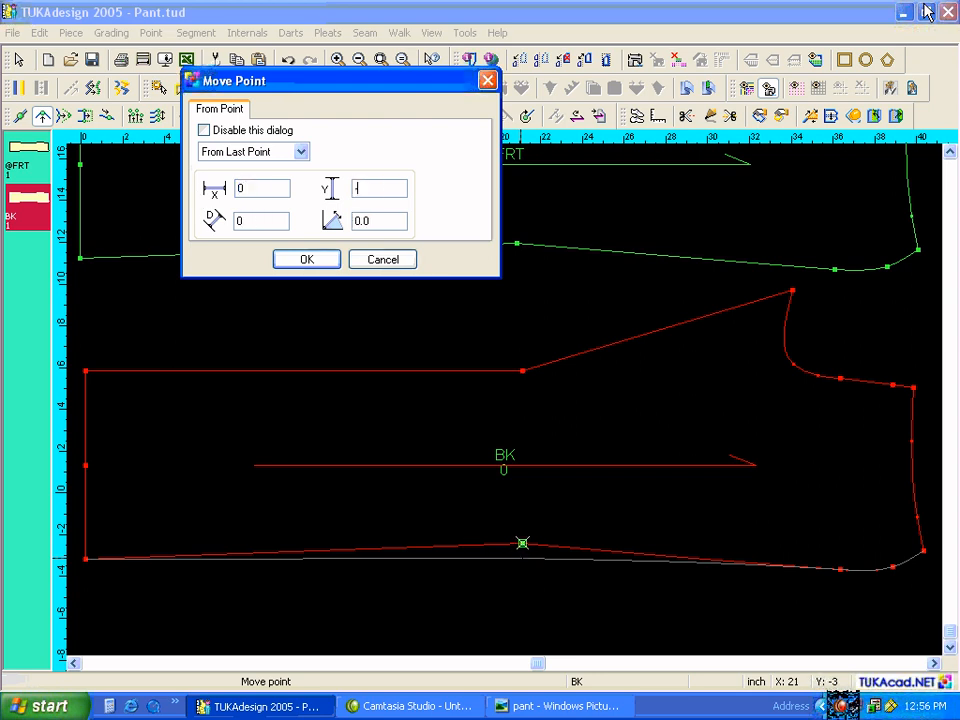
{"action": "type", "text": "-.75"}
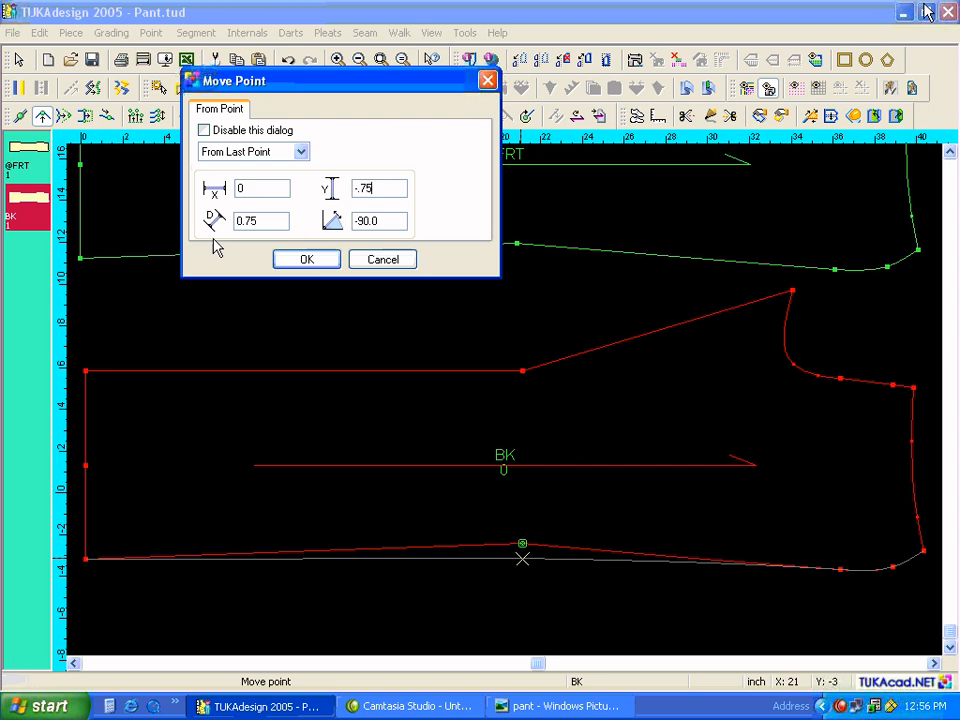
{"action": "left_click", "coordinate": [306, 259]}
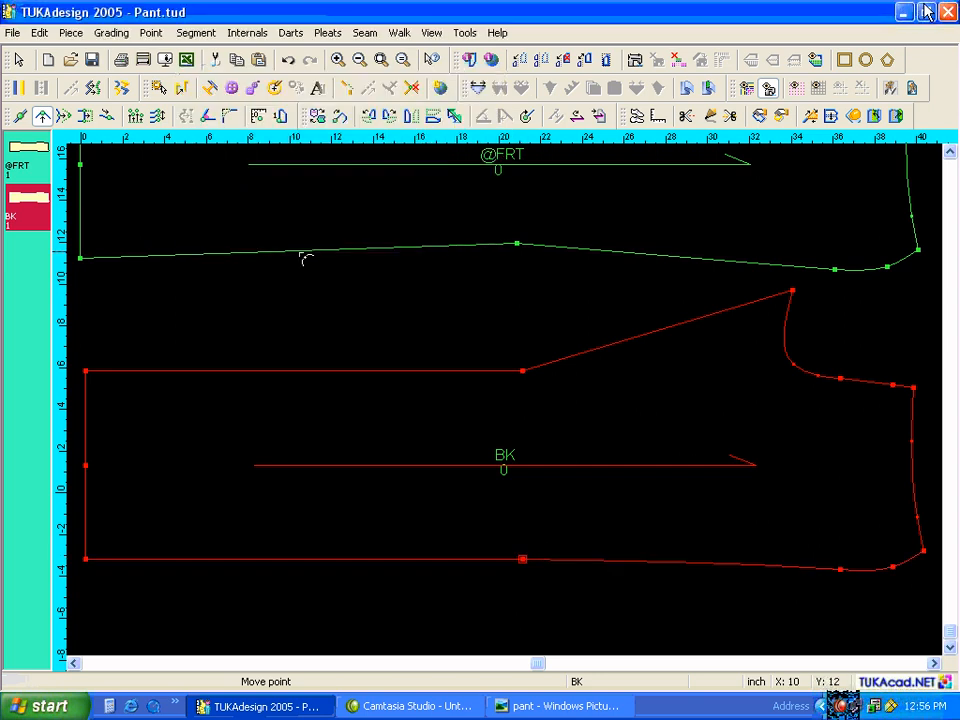
Check the base size 27 leg opening in the spec sheet, and move the back's inseam hem corner by X 0 and Y 0.5 inch
{"action": "key", "text": "alt+Tab"}
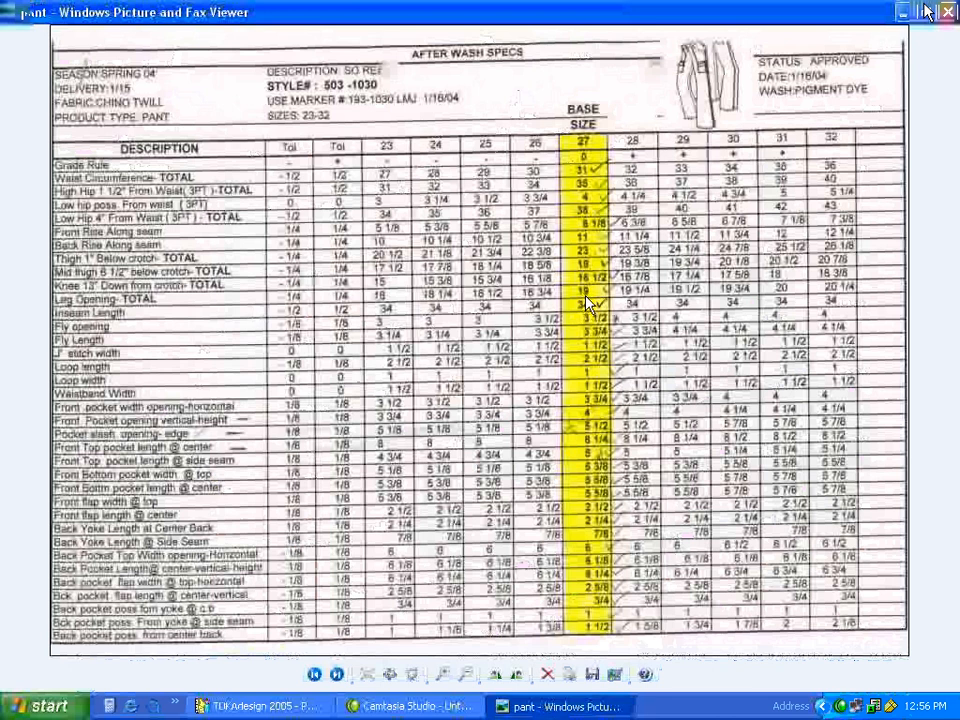
{"action": "left_click", "coordinate": [318, 705]}
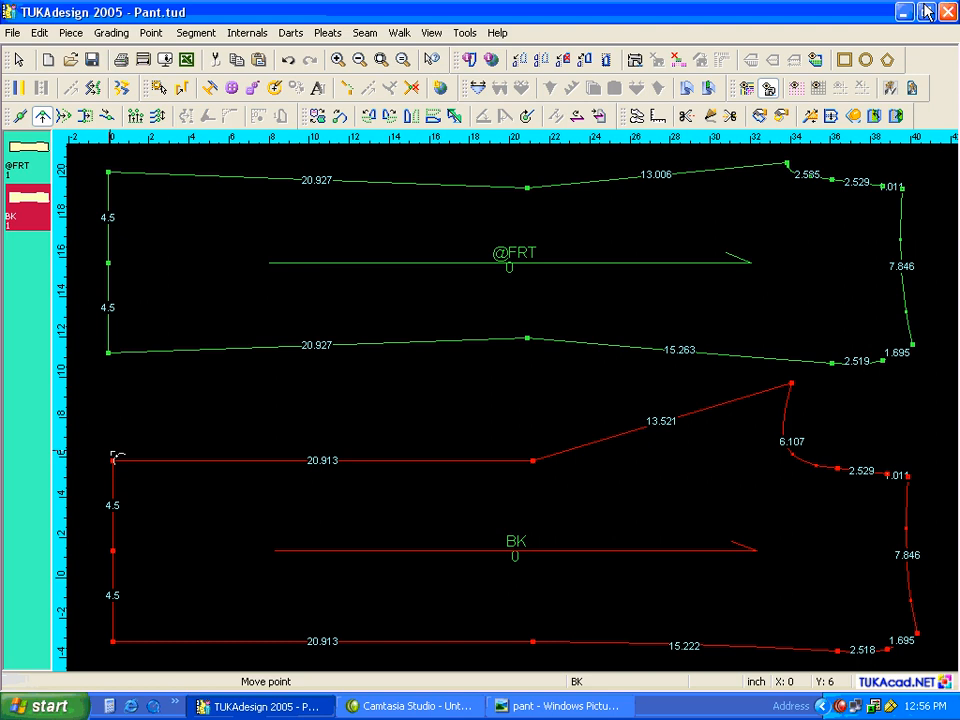
{"action": "left_click", "coordinate": [113, 462]}
{"action": "left_click", "coordinate": [113, 447]}
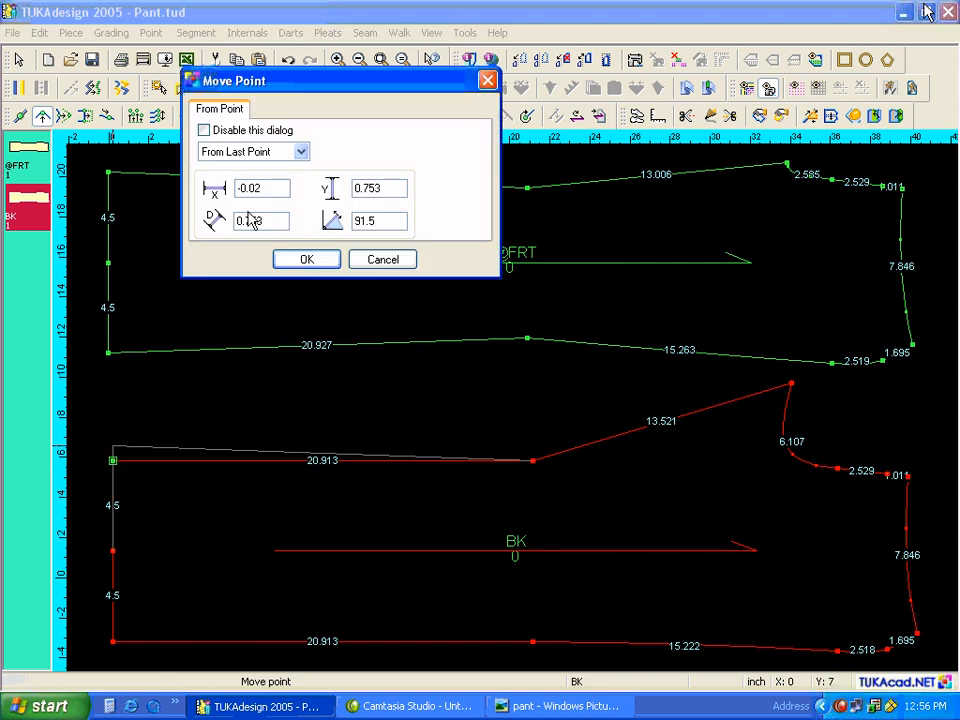
{"action": "type", "text": "-"}
{"action": "left_click_drag", "start_coordinate": [269, 188], "coordinate": [217, 197]}
{"action": "type", "text": "0"}
{"action": "key", "text": "Tab"}
{"action": "type", "text": "0.5"}
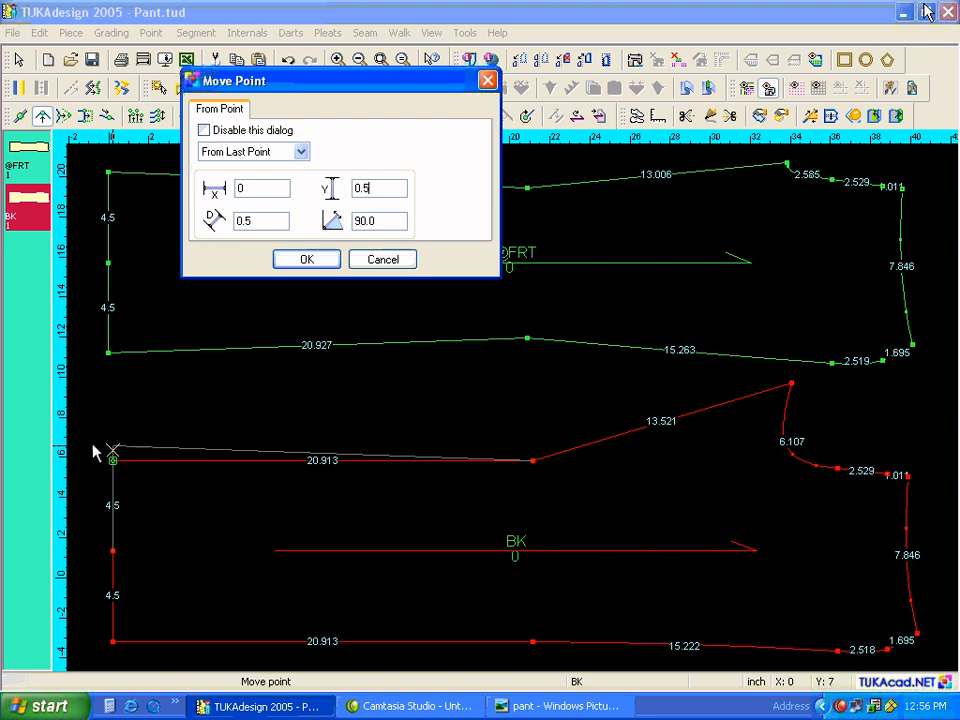
{"action": "left_click", "coordinate": [305, 260]}
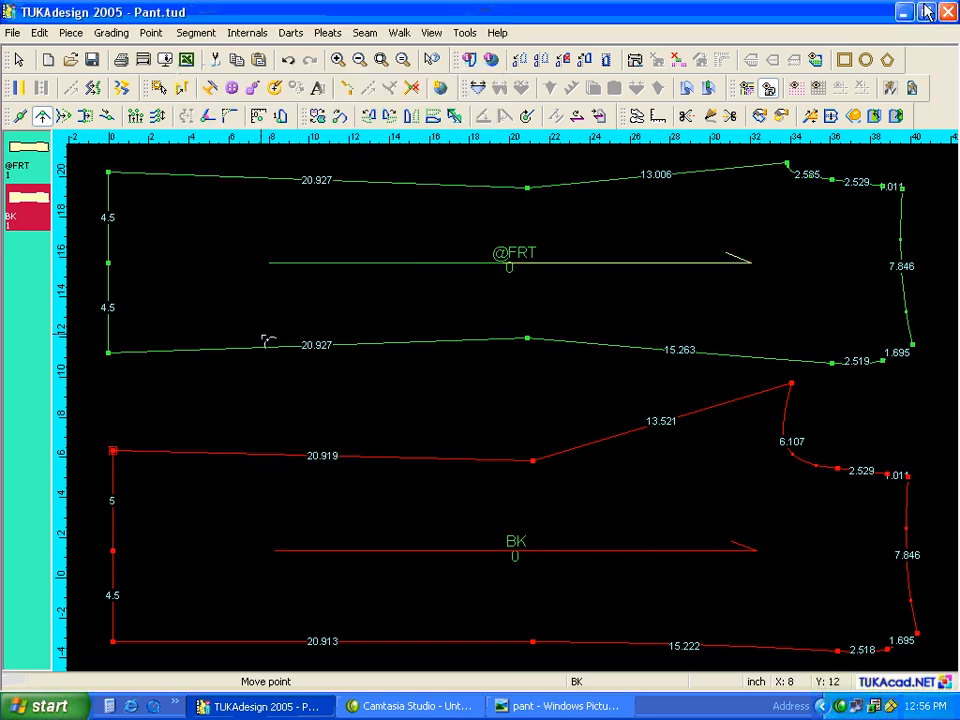
Move the back's side seam hem corner by X 0 and Y -0.5 inch, and leave the Move Point tool
{"action": "left_click", "coordinate": [113, 642]}
{"action": "left_click", "coordinate": [113, 654]}
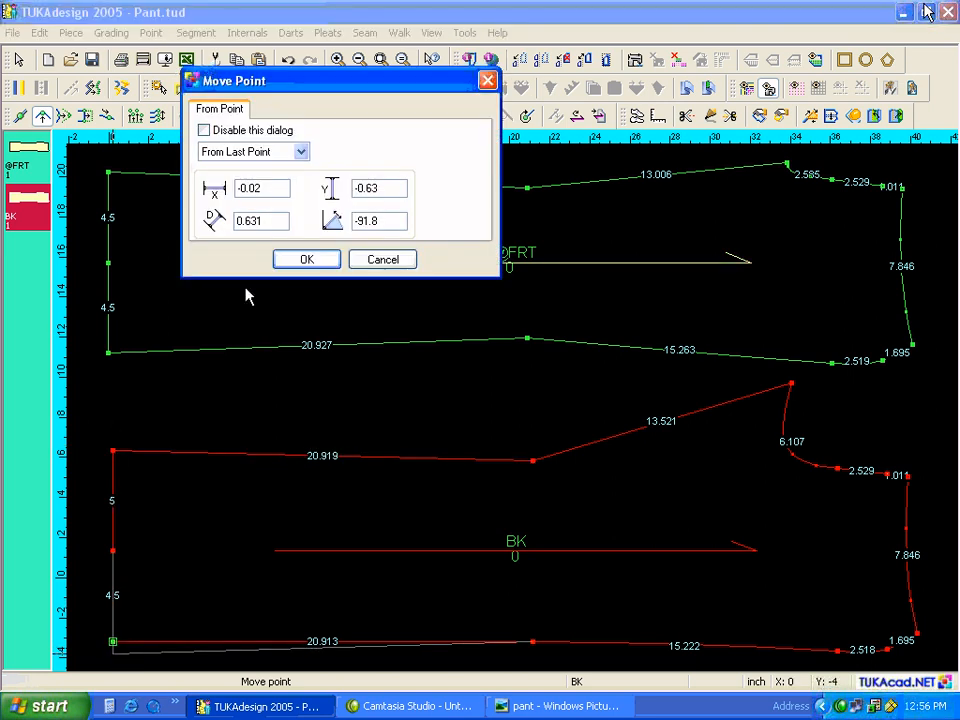
{"action": "double_click", "coordinate": [250, 188]}
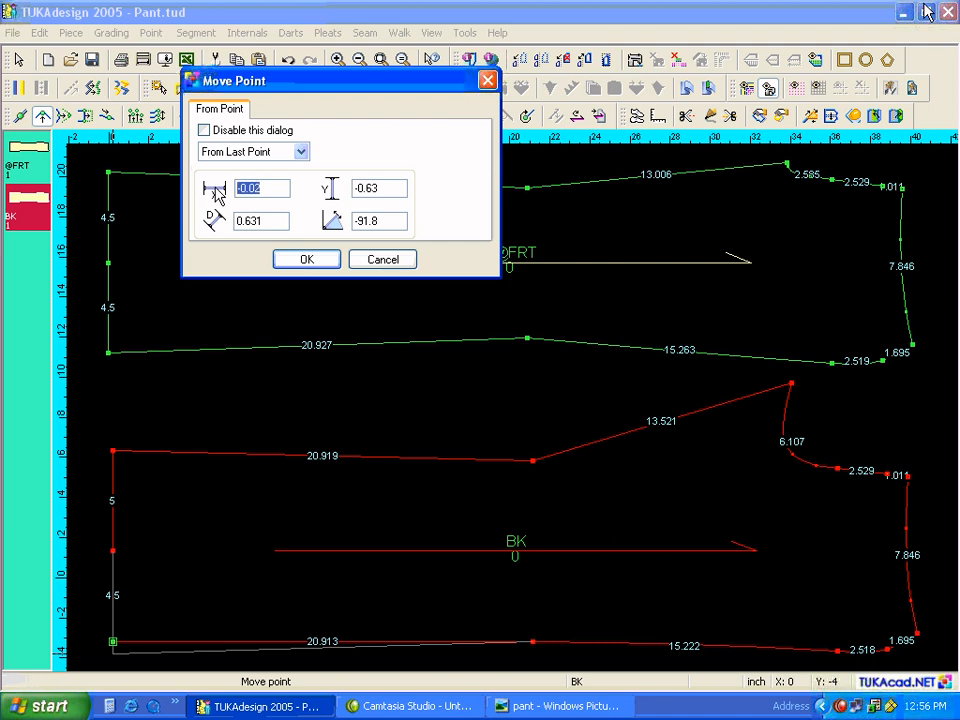
{"action": "type", "text": "0"}
{"action": "key", "text": "Tab"}
{"action": "type", "text": "-0.5"}
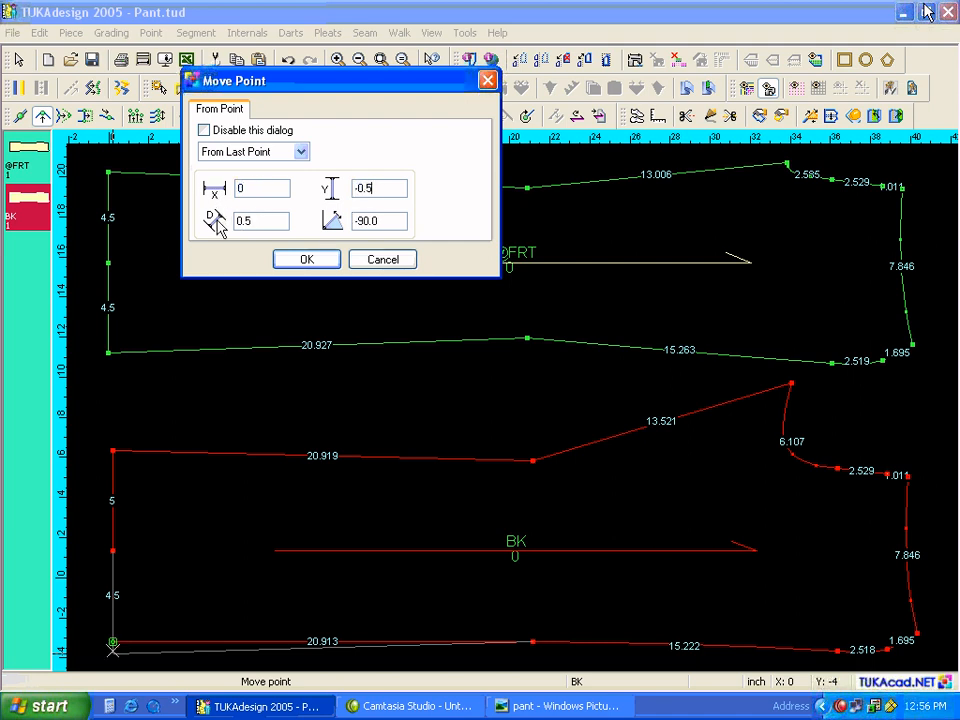
{"action": "left_click", "coordinate": [306, 259]}
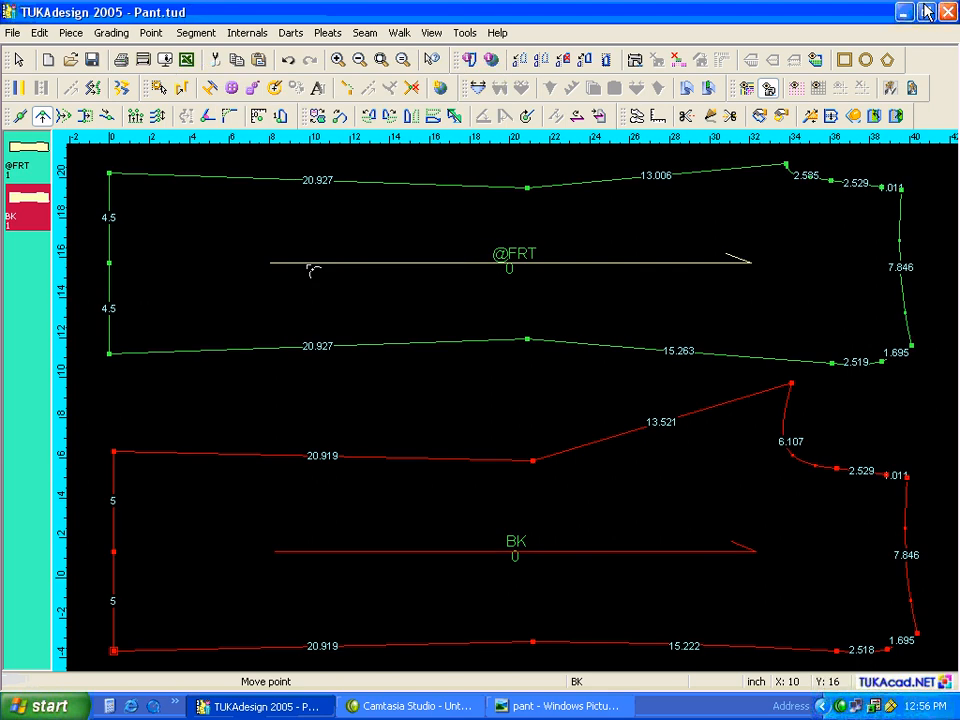
{"action": "key", "text": "Escape"}
Delete the curve points between the back's crotch point and hip point so the crotch segment becomes straight
{"action": "left_click", "coordinate": [529, 484]}
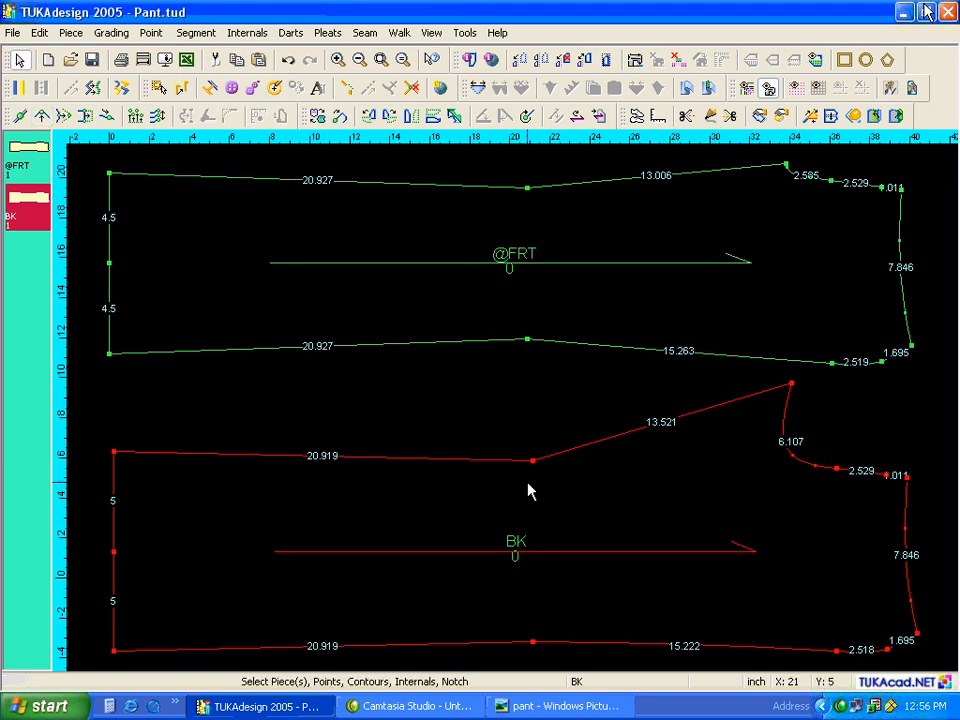
{"action": "double_click", "coordinate": [529, 484]}
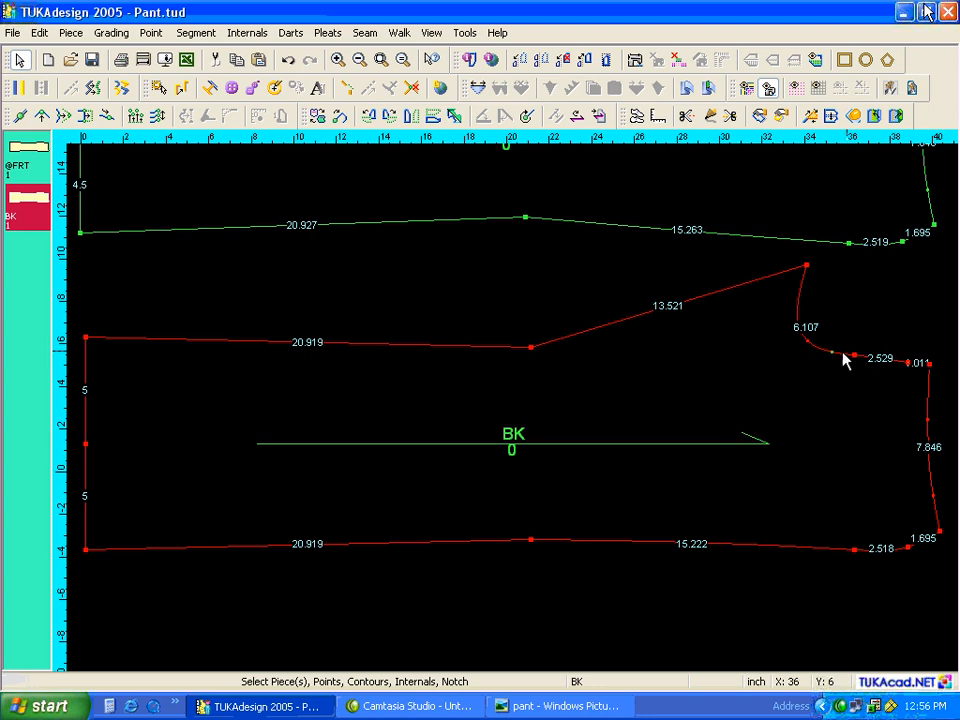
{"action": "scroll", "coordinate": [882, 350], "scroll_direction": "up", "scroll_amount": 2}
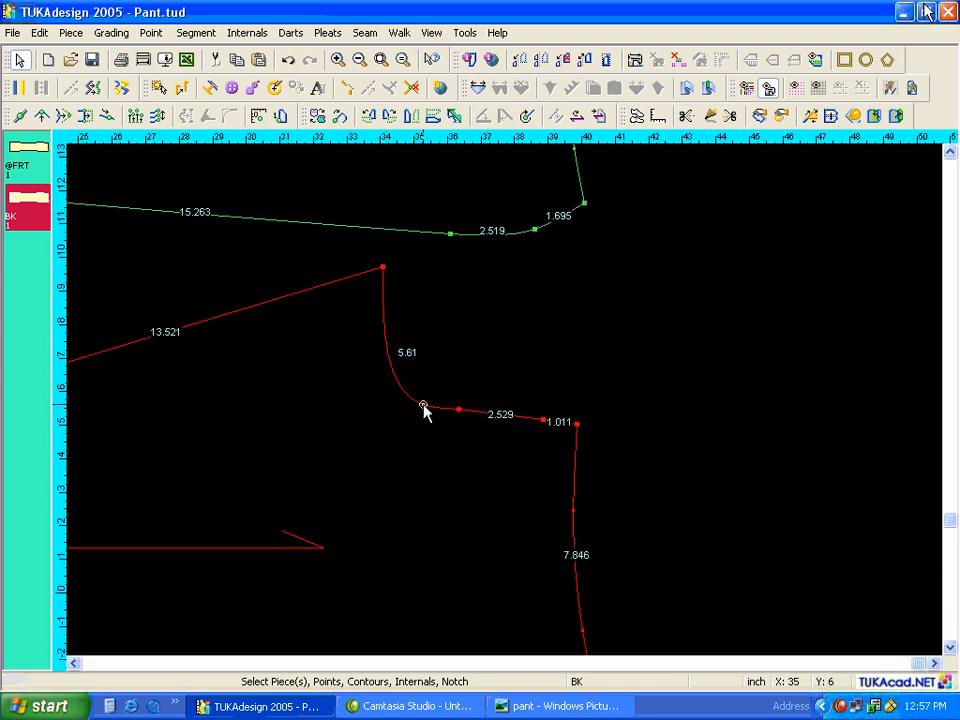
{"action": "key", "text": "Delete"}
{"action": "key", "text": "Home"}
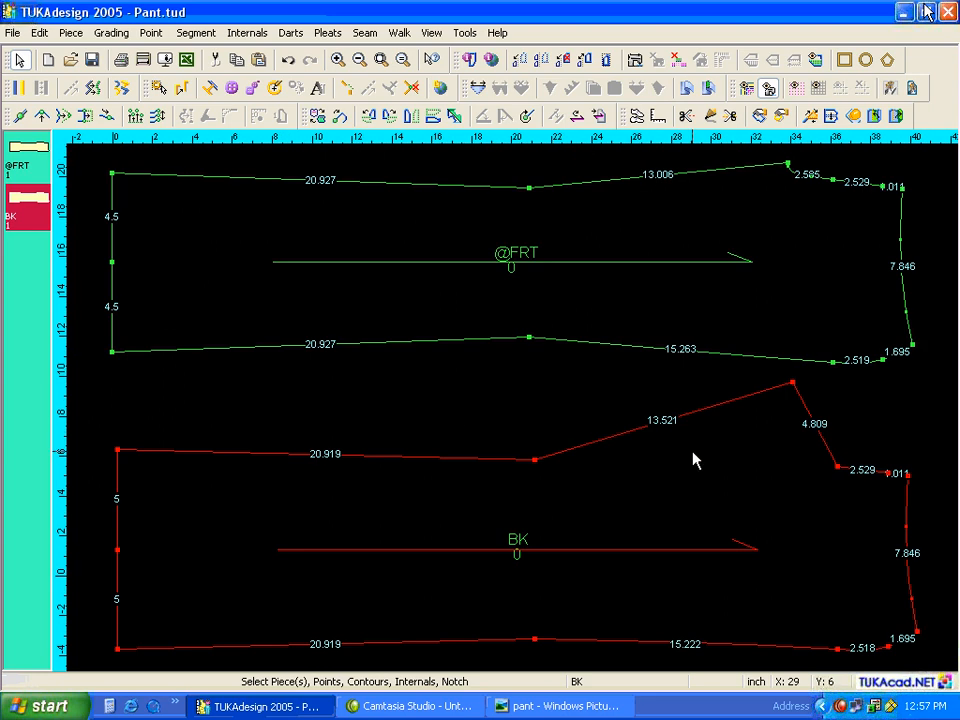
Show only the back piece, and move its hip point at the end of the crotch segment by X 0 and Y 0.5 inch
{"action": "left_click", "coordinate": [607, 84]}
{"action": "left_click", "coordinate": [429, 386]}
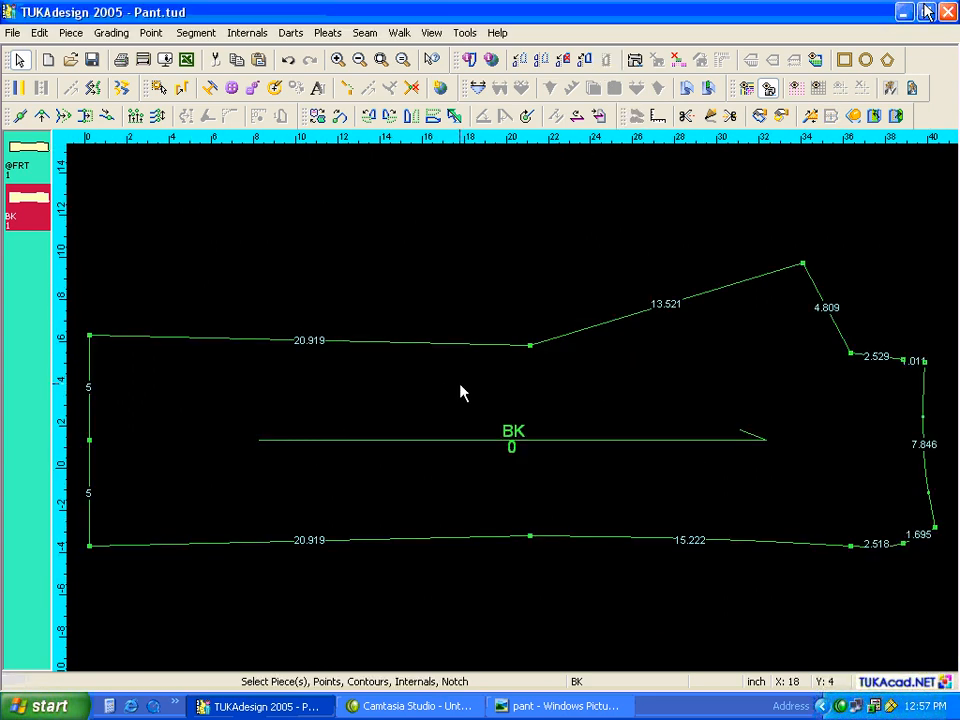
{"action": "right_click", "coordinate": [851, 356]}
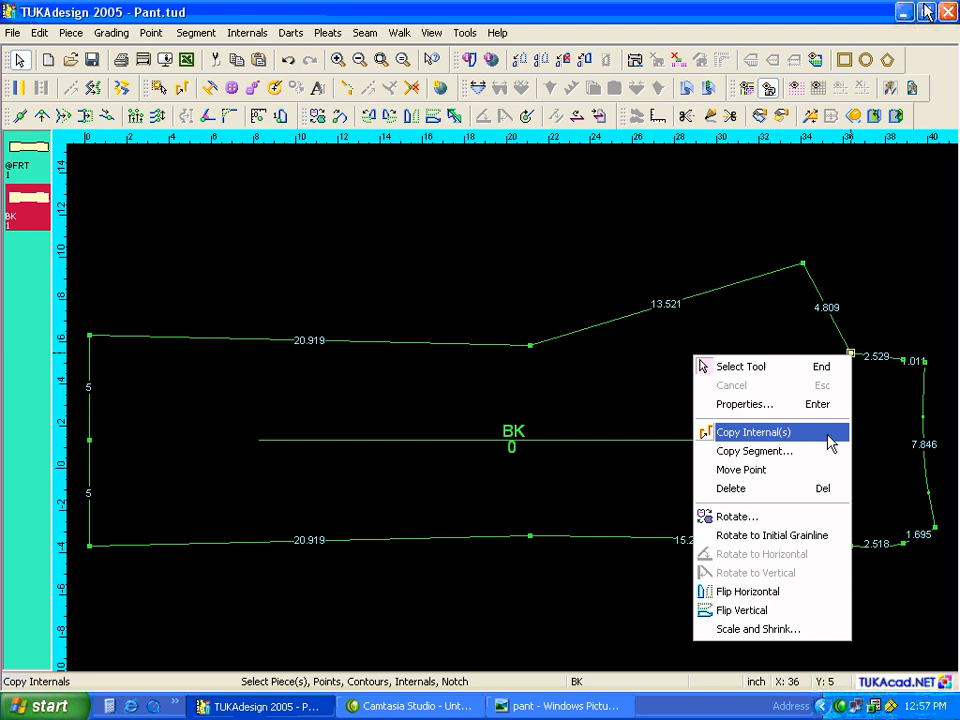
{"action": "left_click", "coordinate": [795, 469]}
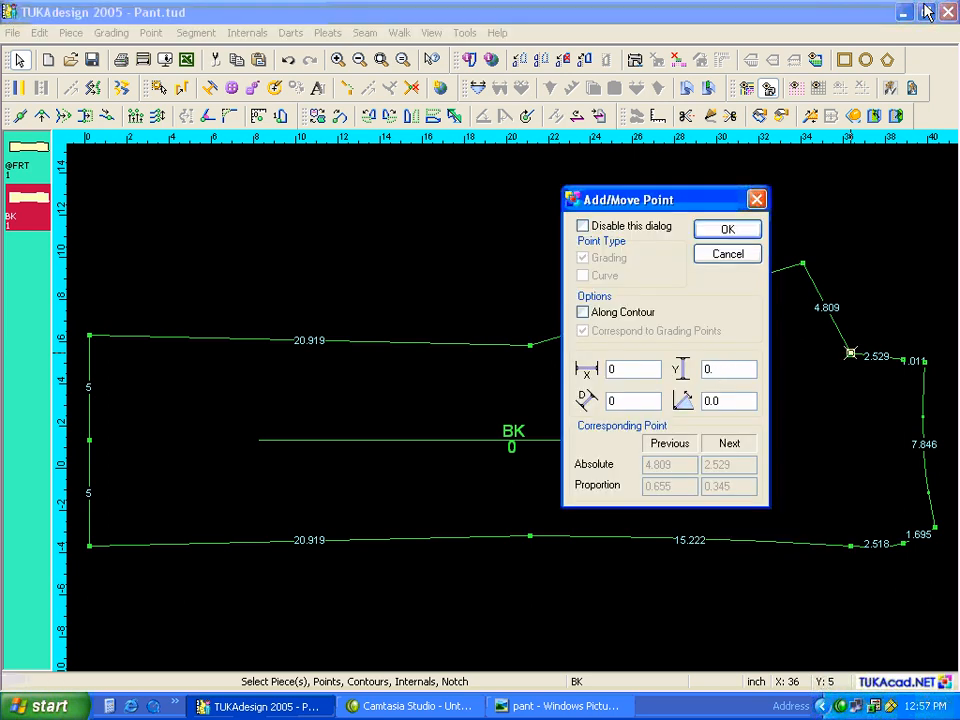
{"action": "type", "text": "5"}
{"action": "key", "text": "Return"}
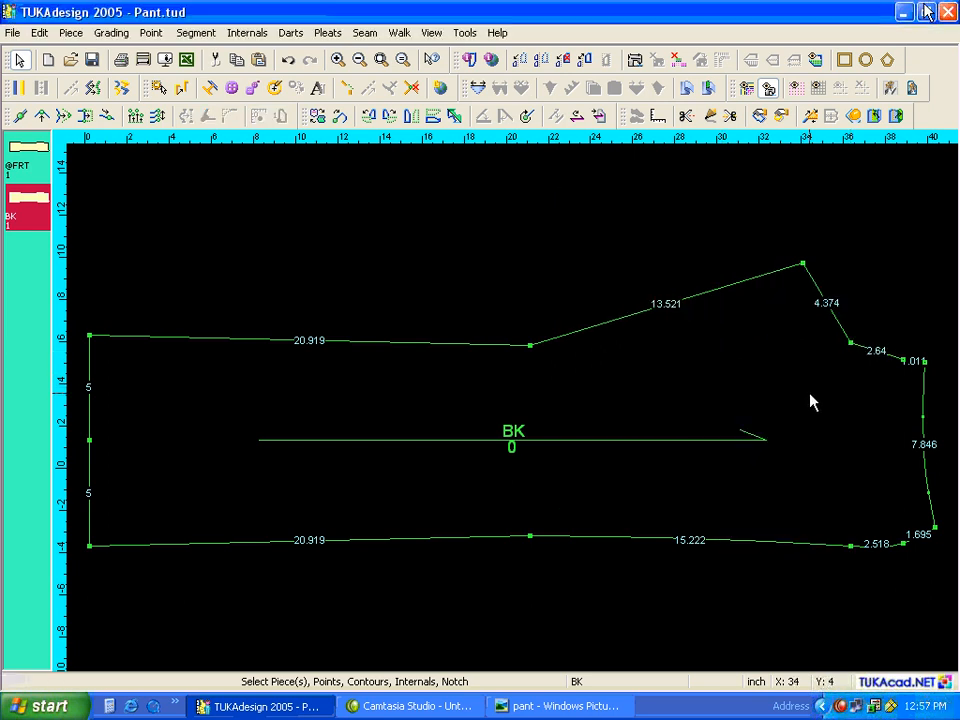
Hide the segment lengths, and delete the two curve points on the back's waistline so it becomes straight
{"action": "scroll", "coordinate": [900, 403], "scroll_direction": "up", "scroll_amount": 1}
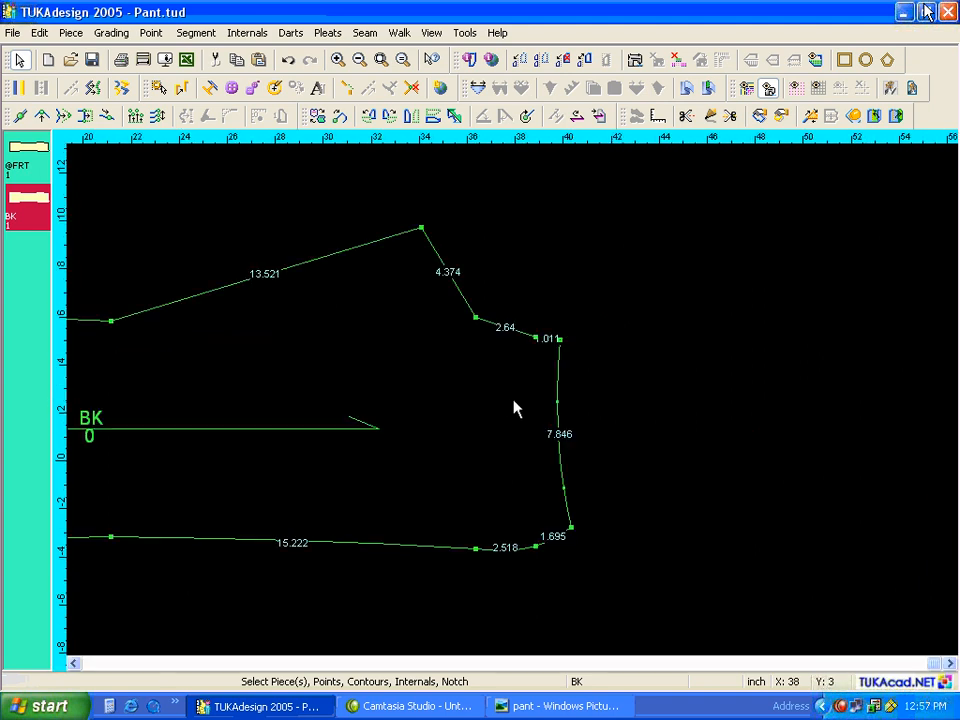
{"action": "scroll", "coordinate": [513, 407], "scroll_direction": "up", "scroll_amount": 1}
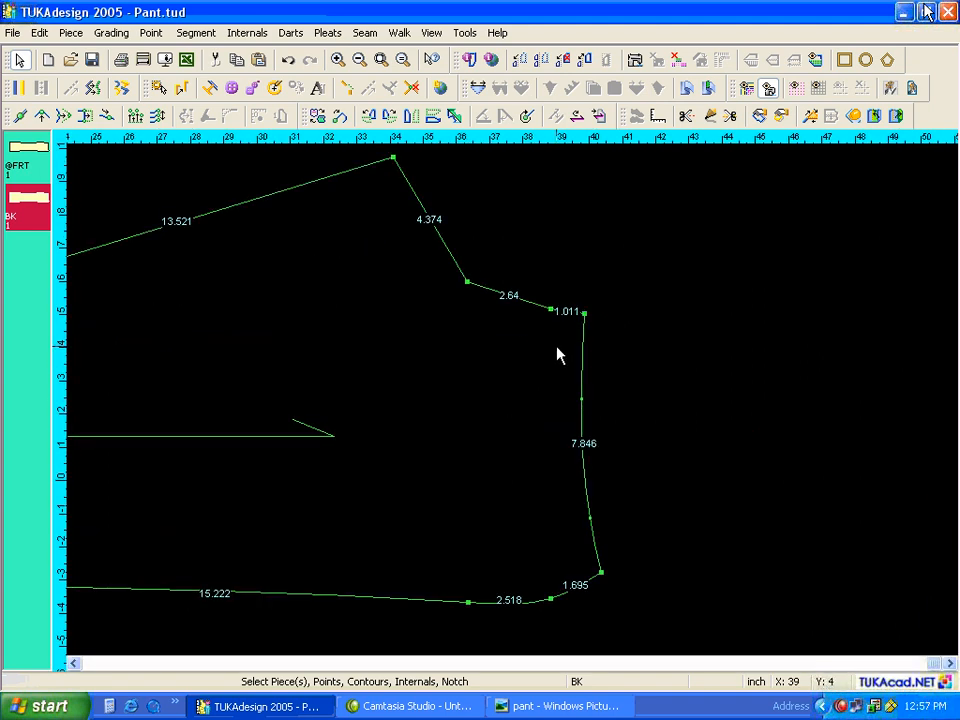
{"action": "key", "text": "l"}
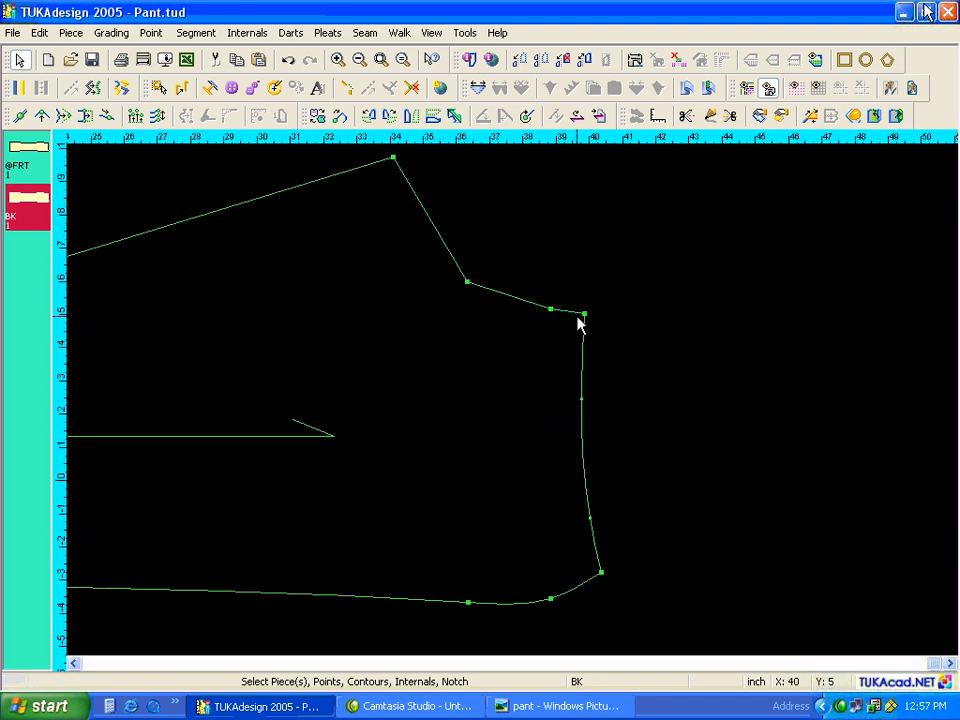
{"action": "left_click", "coordinate": [581, 398]}
{"action": "left_click", "coordinate": [590, 518]}
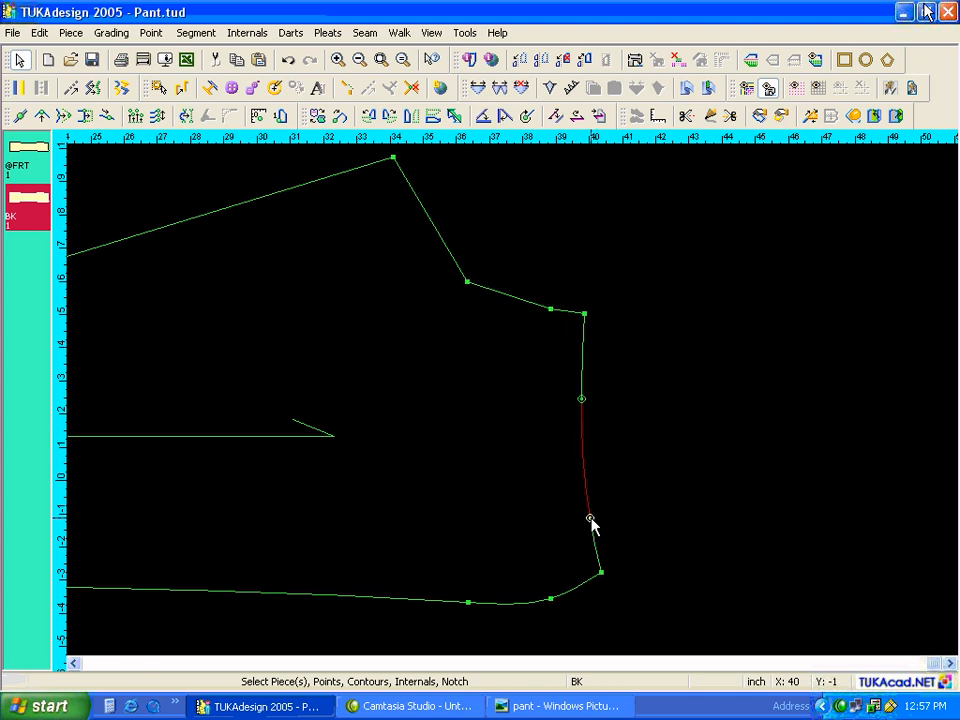
{"action": "key", "text": "Delete"}
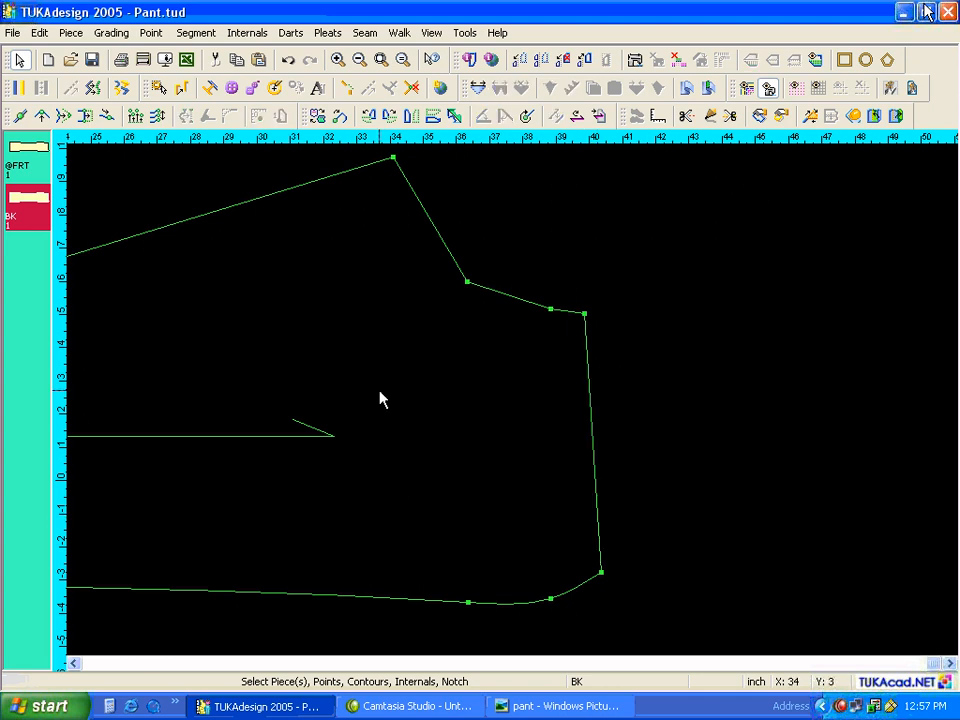
Move the back's whole waist segment in parallel by X 0 and Y -0.5 inch
{"action": "left_click", "coordinate": [85, 116]}
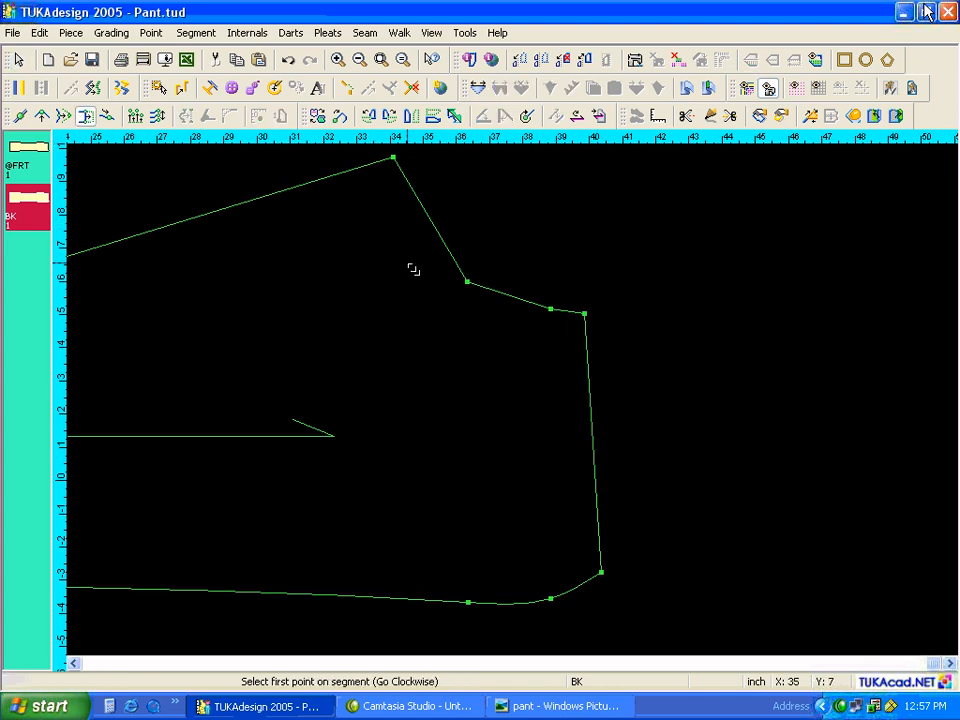
{"action": "left_click", "coordinate": [584, 314]}
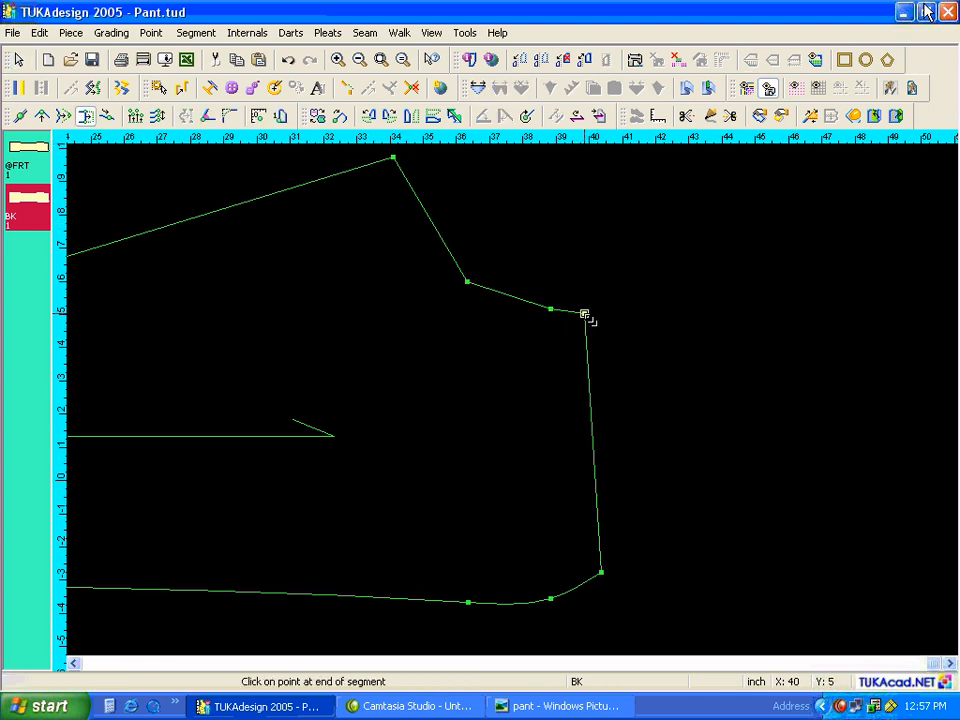
{"action": "left_click", "coordinate": [602, 573]}
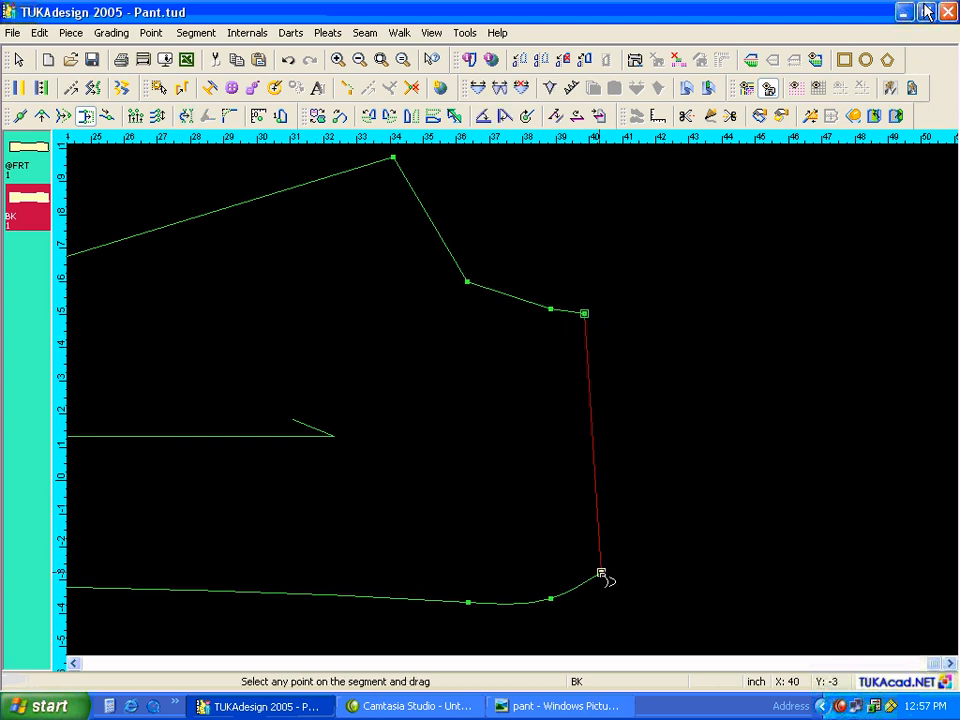
{"action": "left_click", "coordinate": [602, 574]}
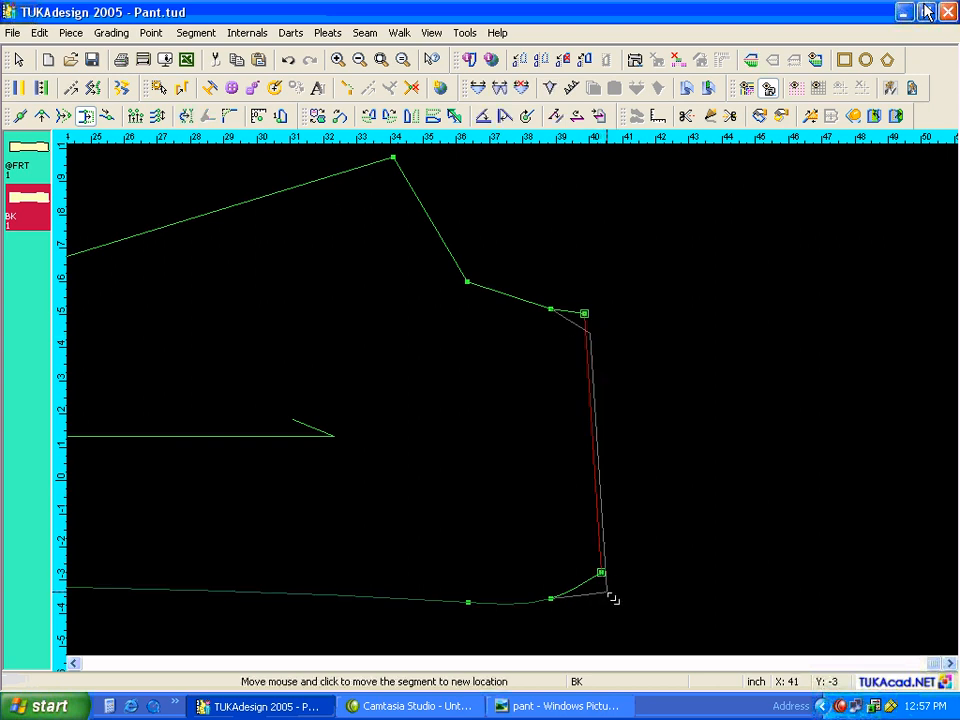
{"action": "left_click", "coordinate": [613, 597]}
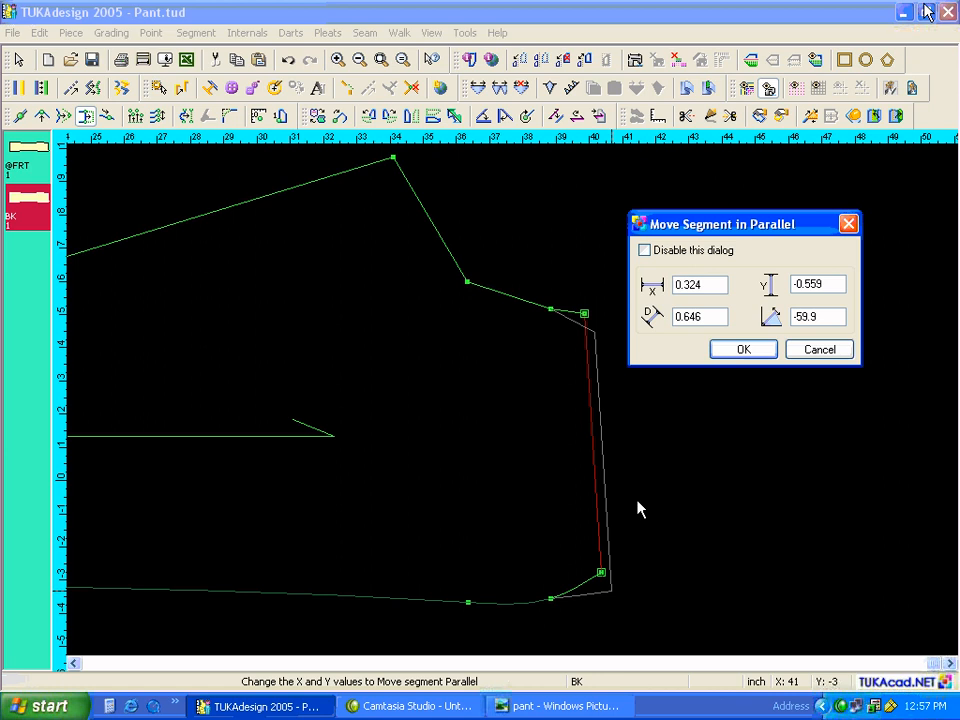
{"action": "double_click", "coordinate": [700, 285]}
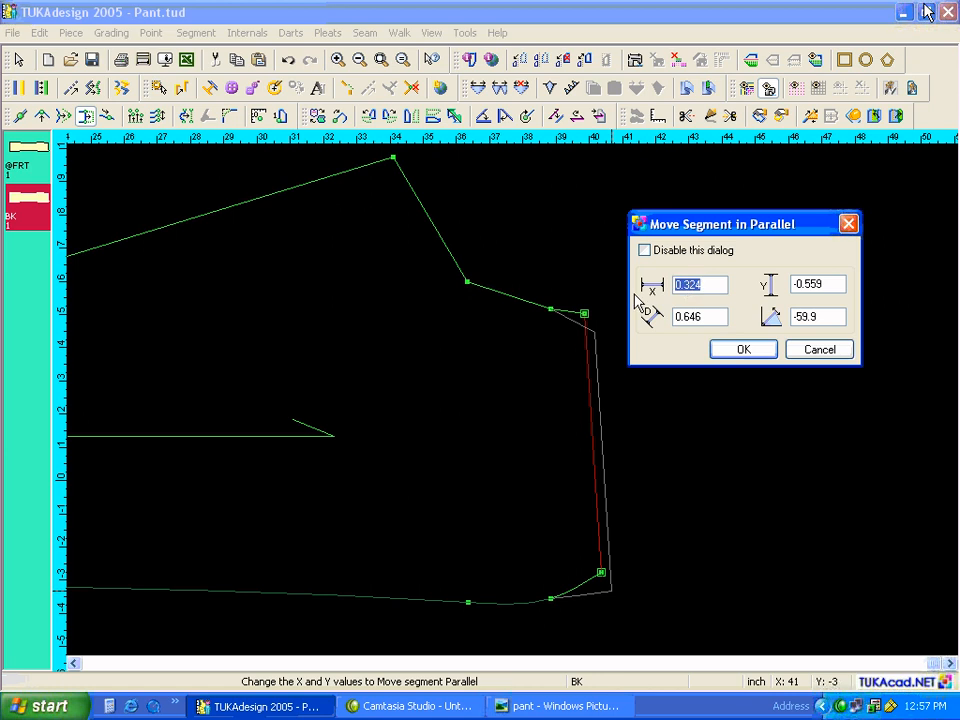
{"action": "type", "text": "0"}
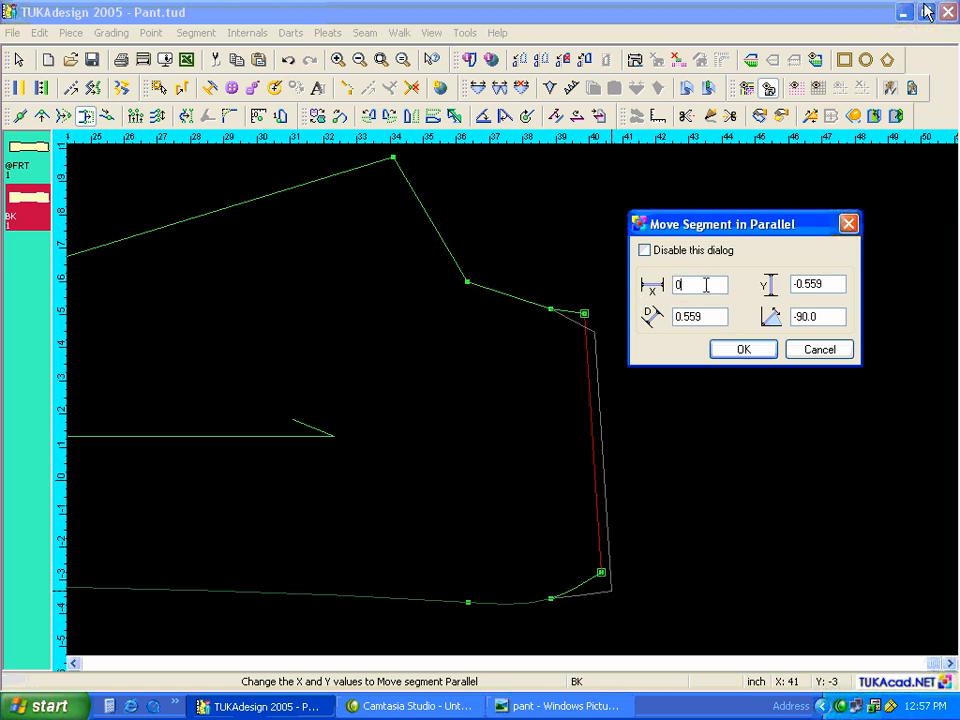
{"action": "key", "text": "Tab"}
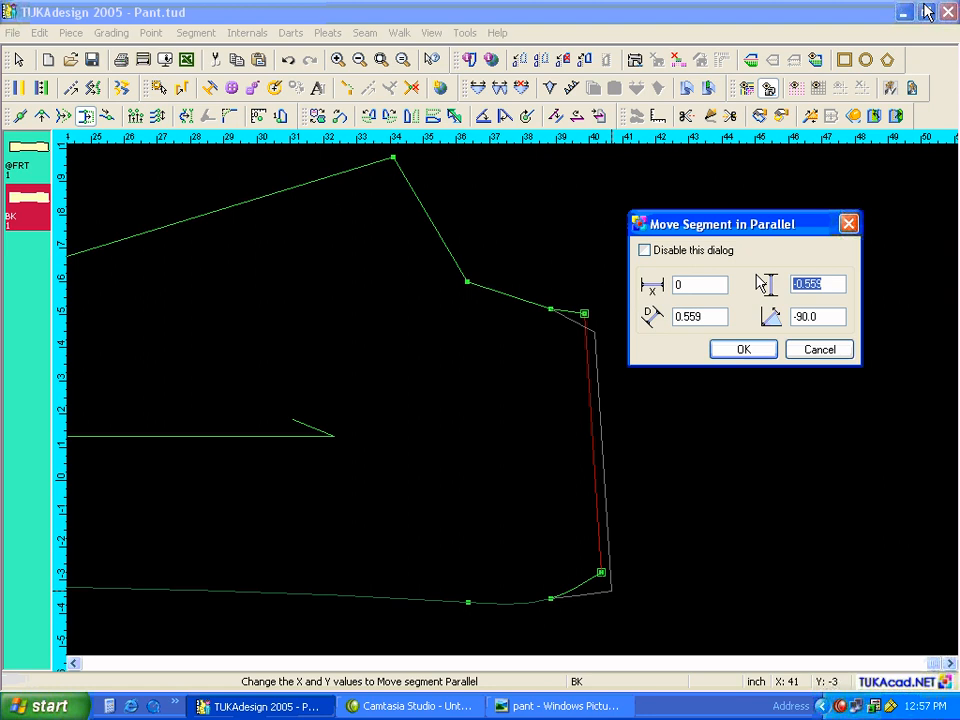
{"action": "type", "text": "-0.5"}
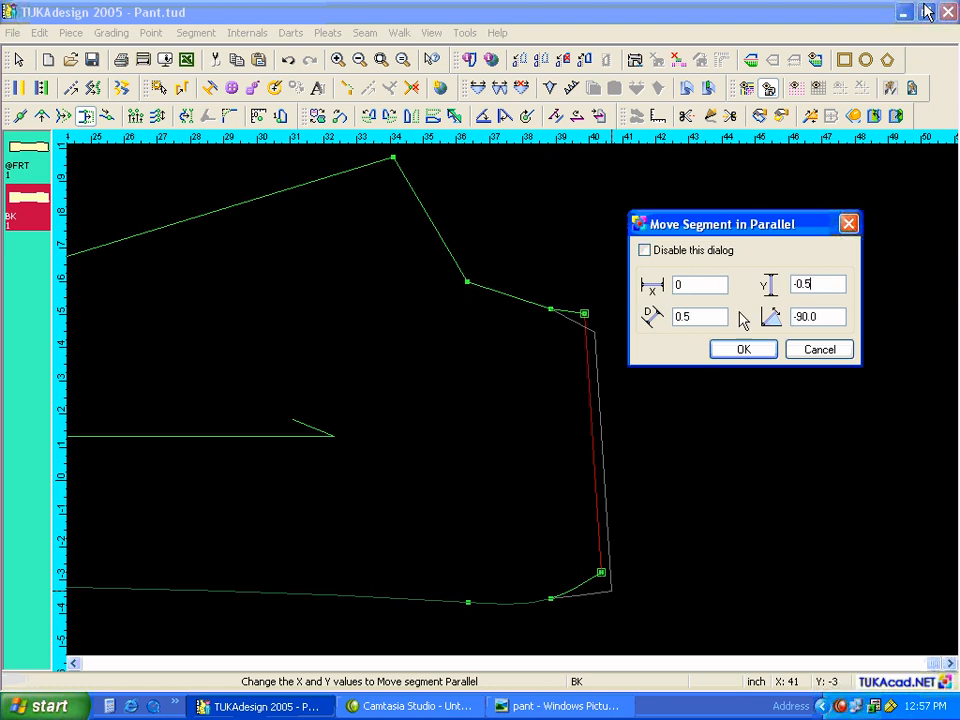
{"action": "left_click", "coordinate": [741, 350]}
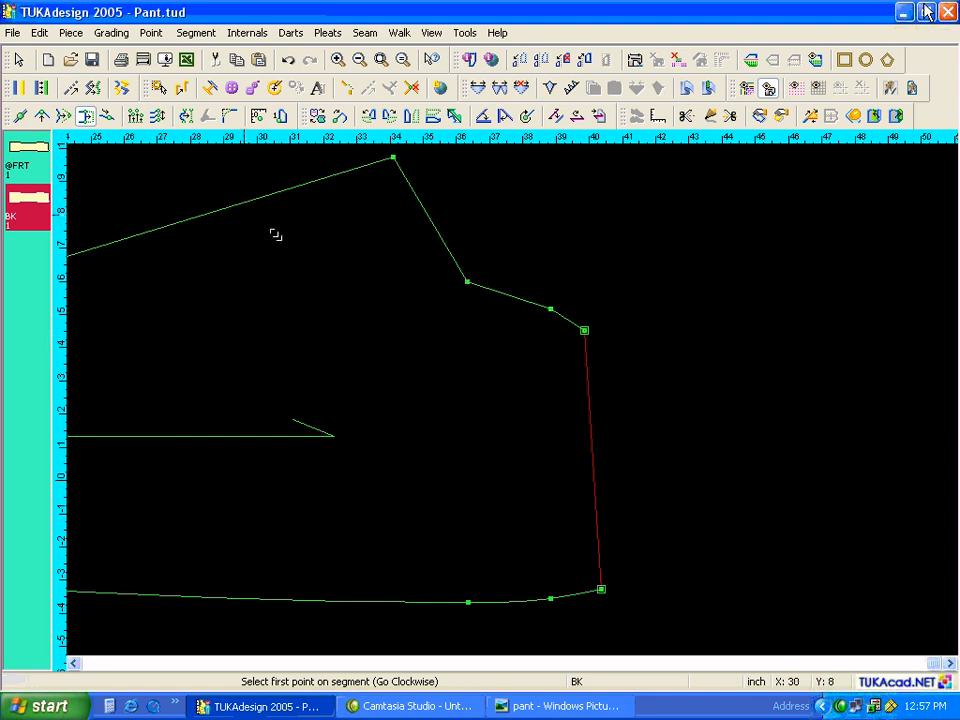
Move the back's center back waist corner by X 1.755 and Y -0.096 inch, and shift it slightly further outward to lengthen the rise
{"action": "left_click", "coordinate": [42, 116]}
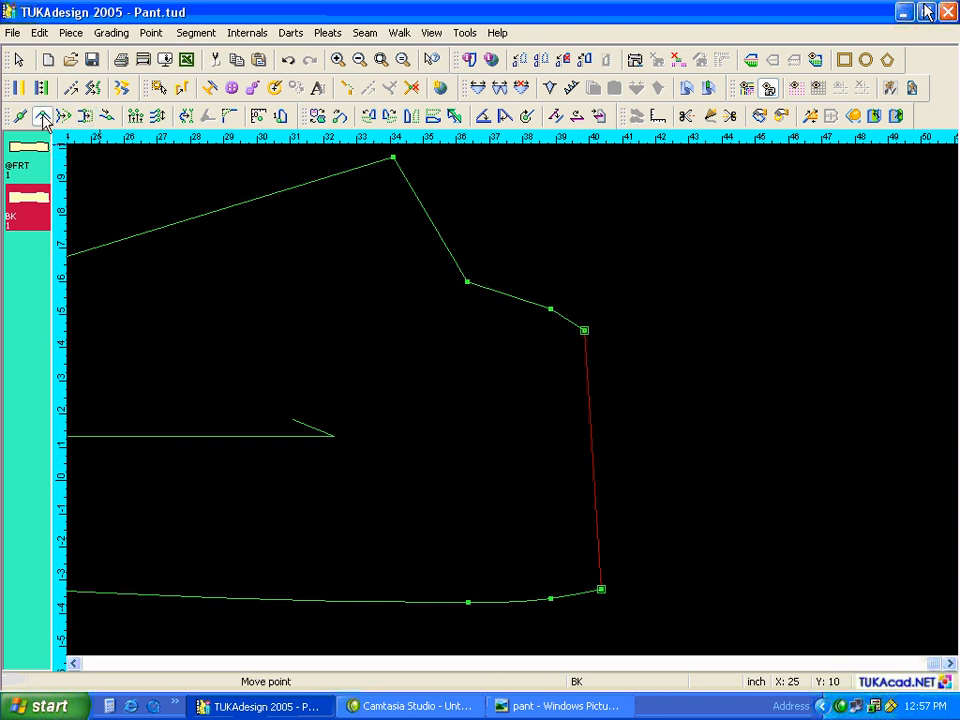
{"action": "left_click", "coordinate": [585, 331]}
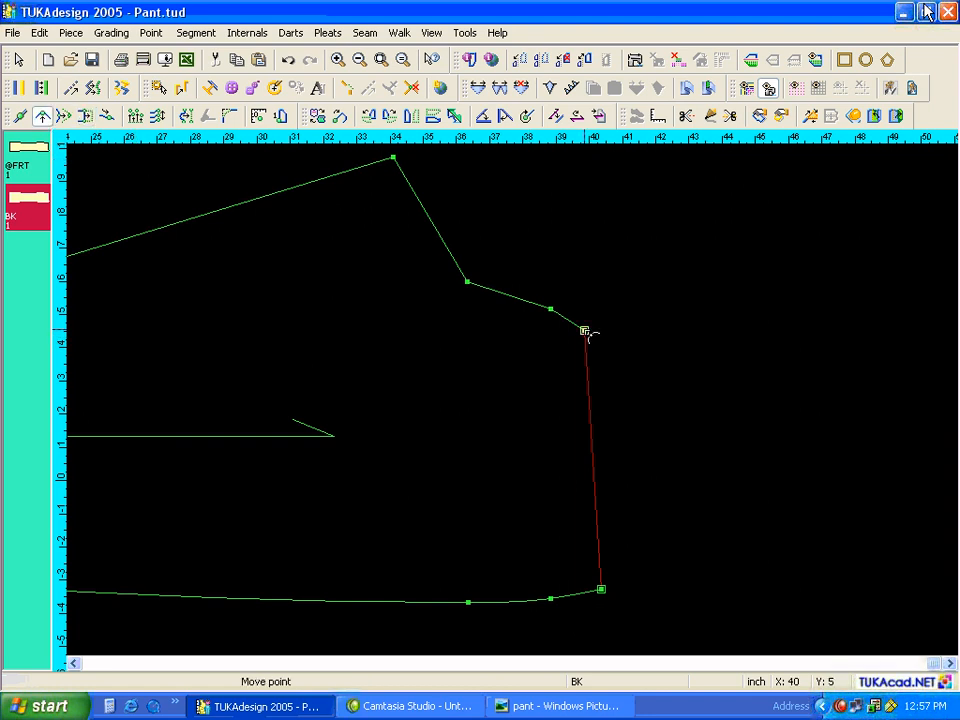
{"action": "left_click", "coordinate": [645, 341]}
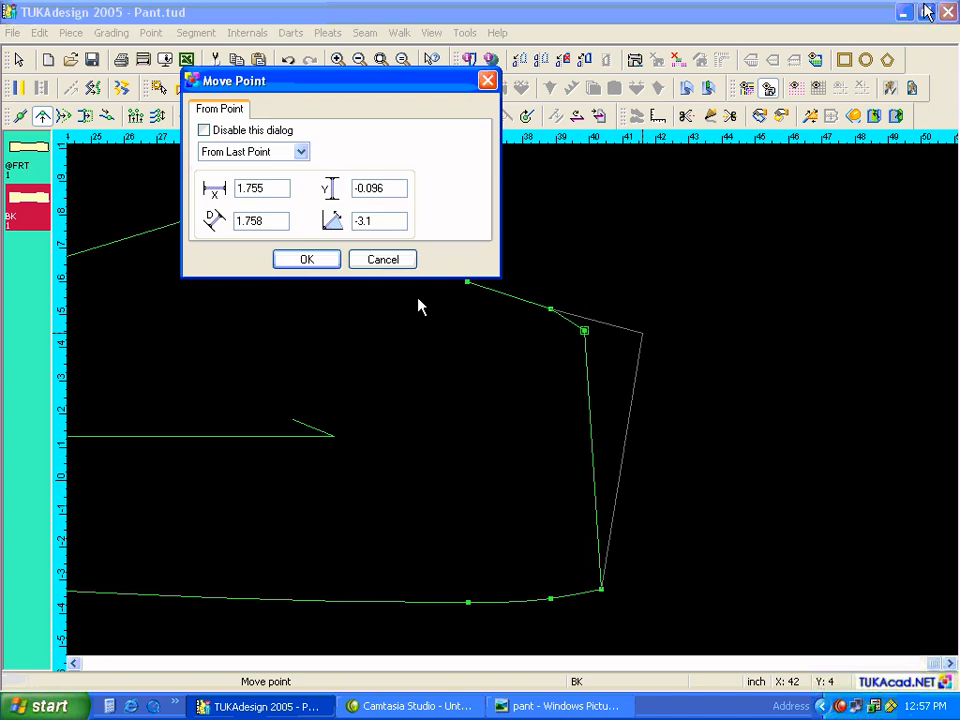
{"action": "left_click", "coordinate": [327, 264]}
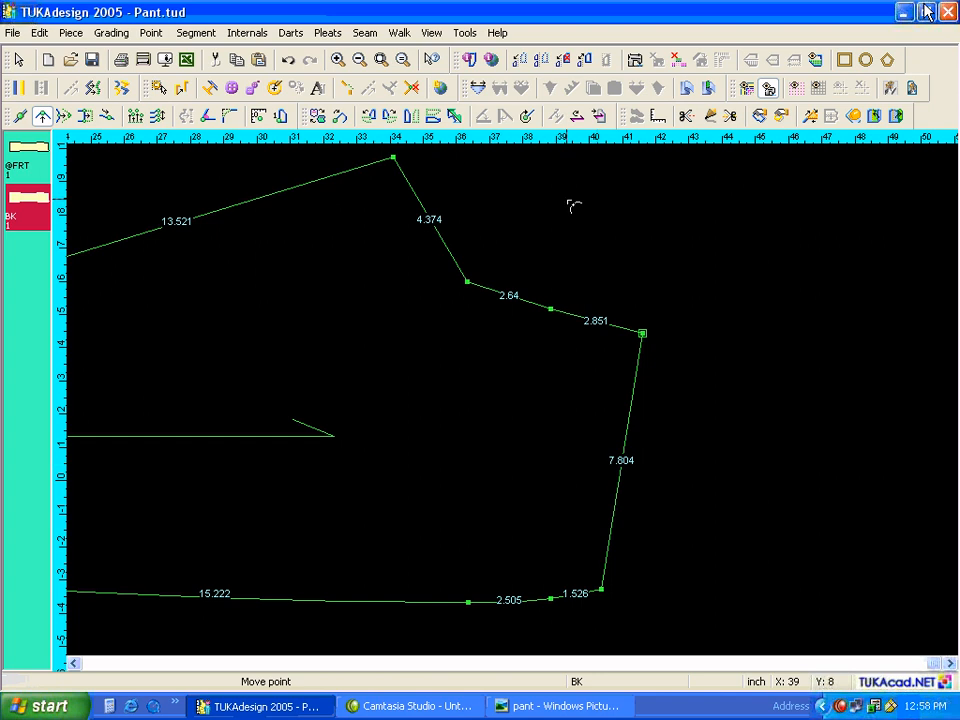
{"action": "left_click_drag", "start_coordinate": [643, 335], "coordinate": [652, 340]}
{"action": "left_click", "coordinate": [332, 260]}
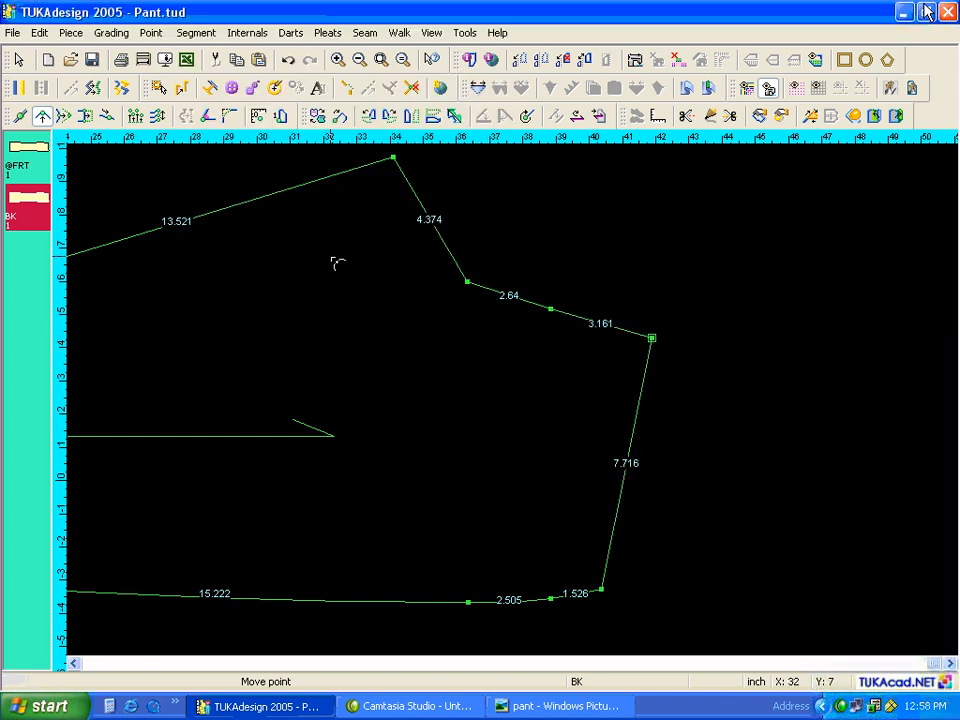
Measure the back rise from the crotch point to the center back waist corner, and compare it with the base size 27 spec
{"action": "left_click", "coordinate": [659, 116]}
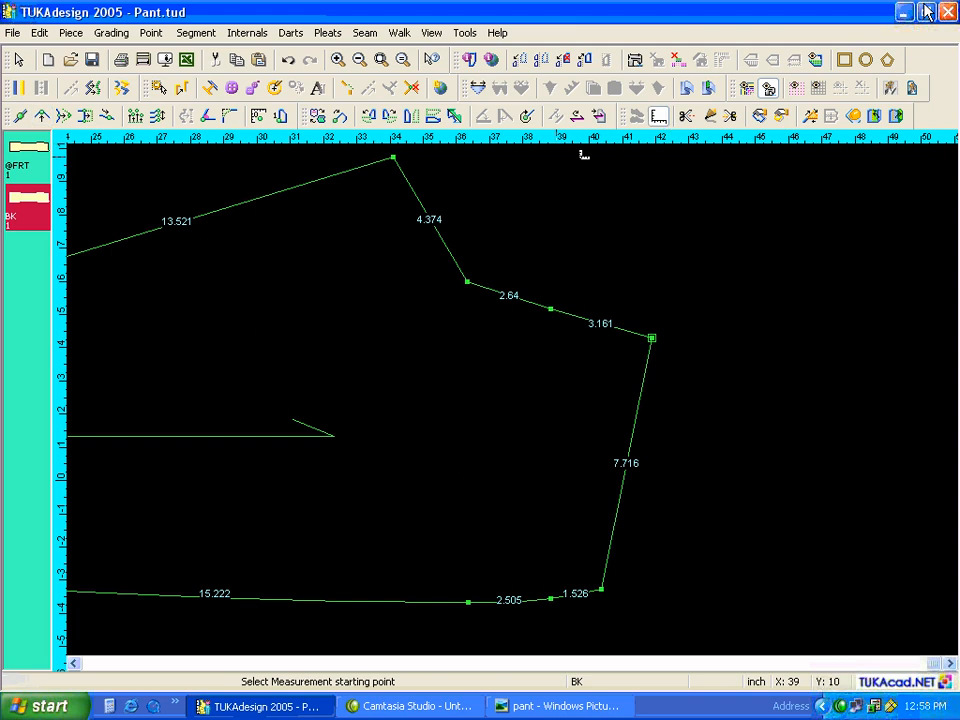
{"action": "left_click", "coordinate": [393, 158]}
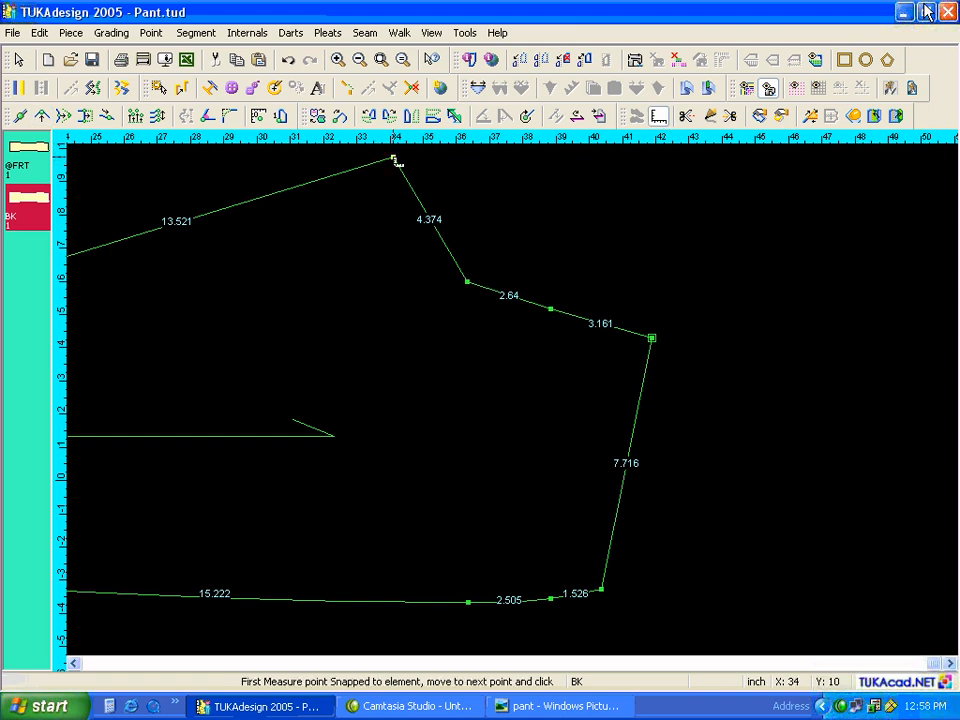
{"action": "left_click", "coordinate": [651, 338]}
{"action": "left_click", "coordinate": [346, 191]}
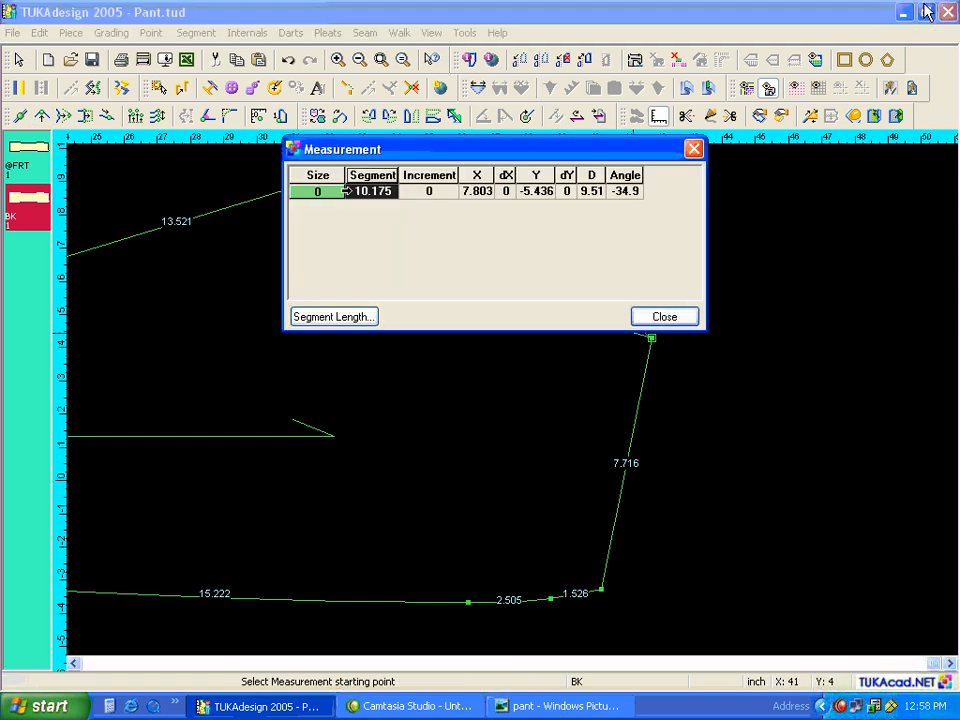
{"action": "left_click", "coordinate": [540, 706]}
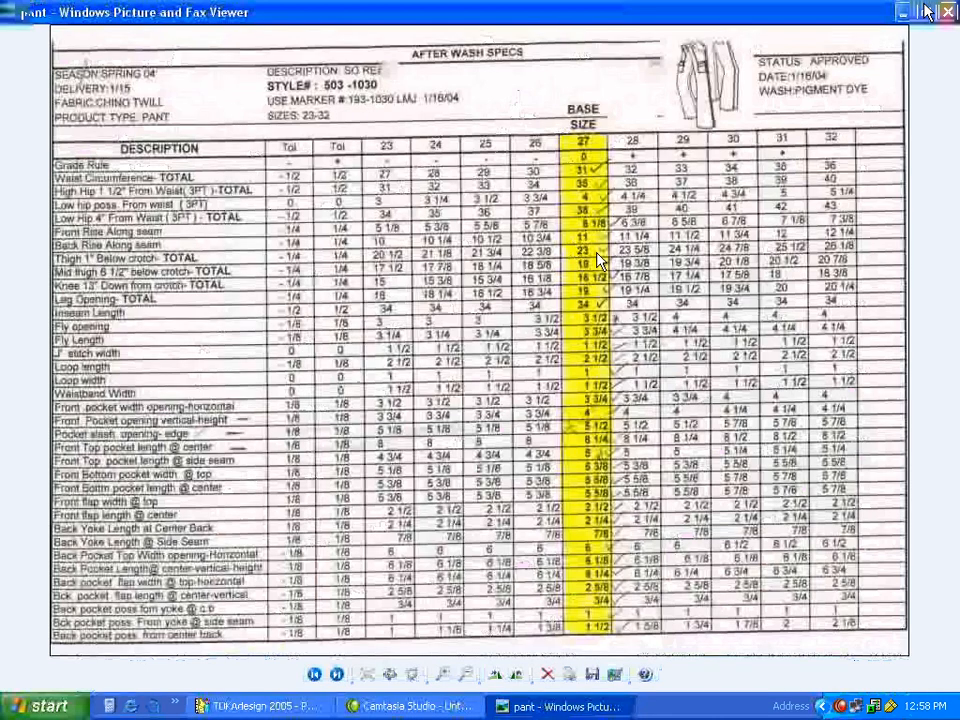
{"action": "left_click", "coordinate": [257, 706]}
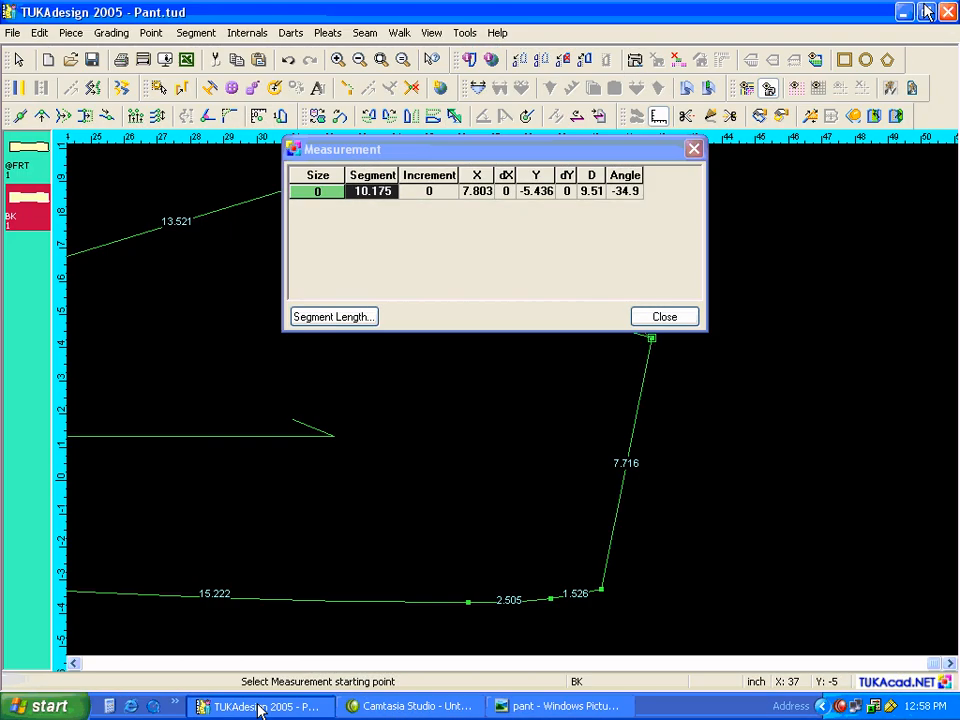
{"action": "left_click", "coordinate": [665, 316]}
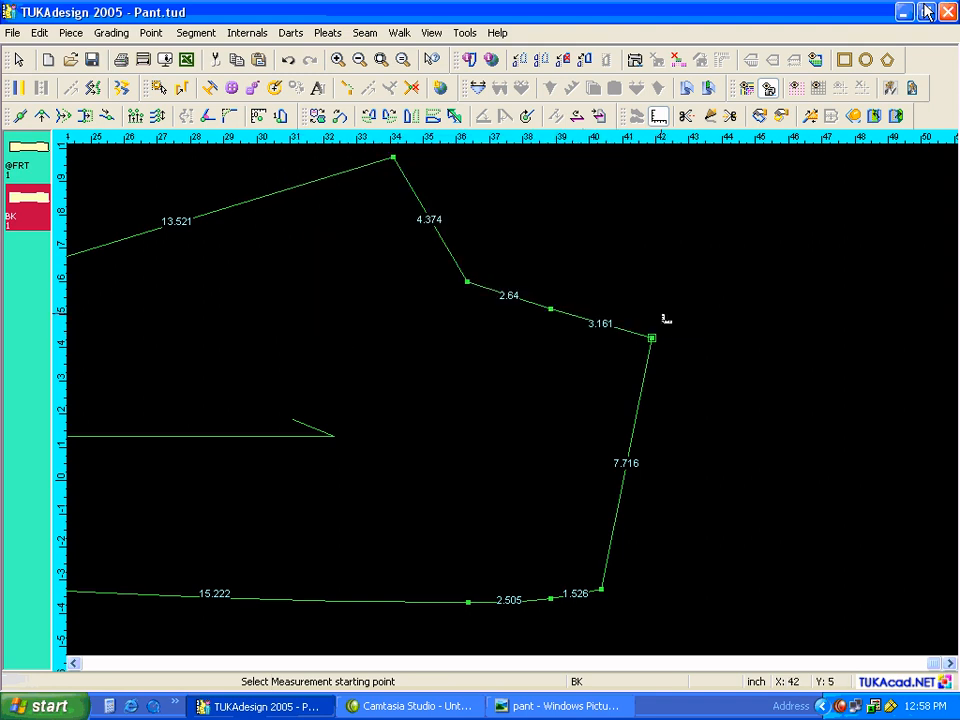
Add a point on the straight segment between the back's crotch and hip points, and move it inward to shape the crotch
{"action": "left_click", "coordinate": [42, 116]}
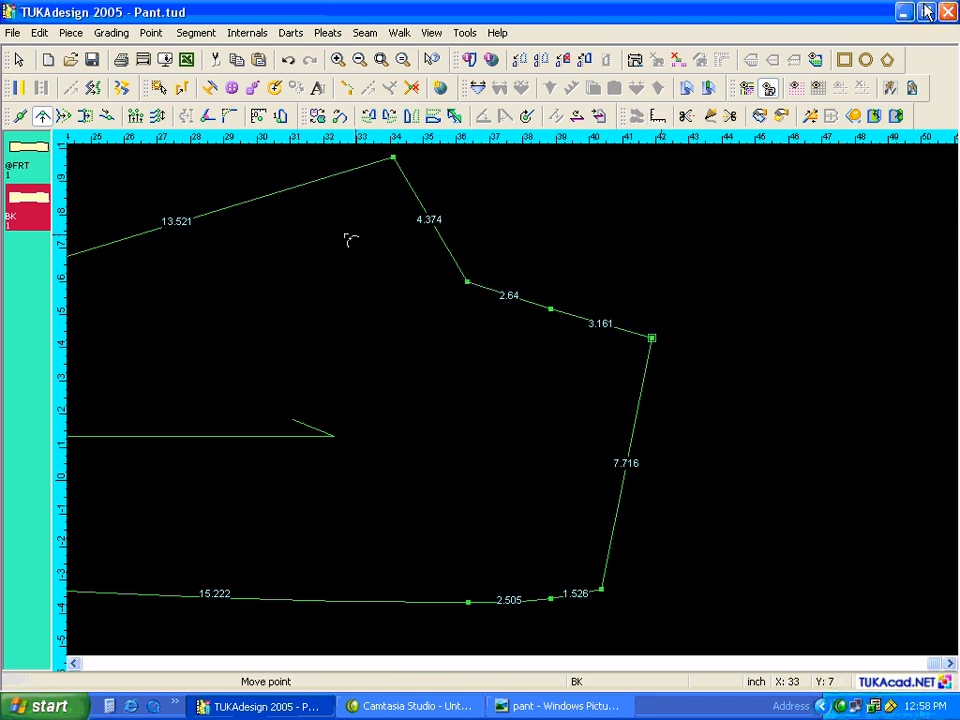
{"action": "left_click", "coordinate": [420, 206]}
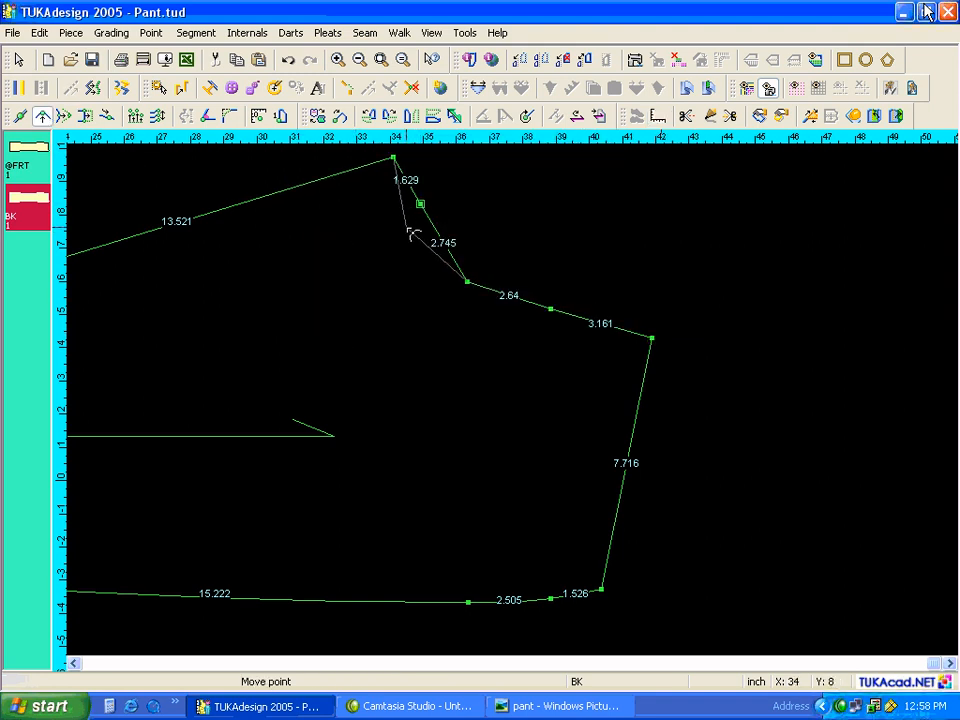
{"action": "left_click", "coordinate": [412, 231]}
{"action": "left_click", "coordinate": [326, 262]}
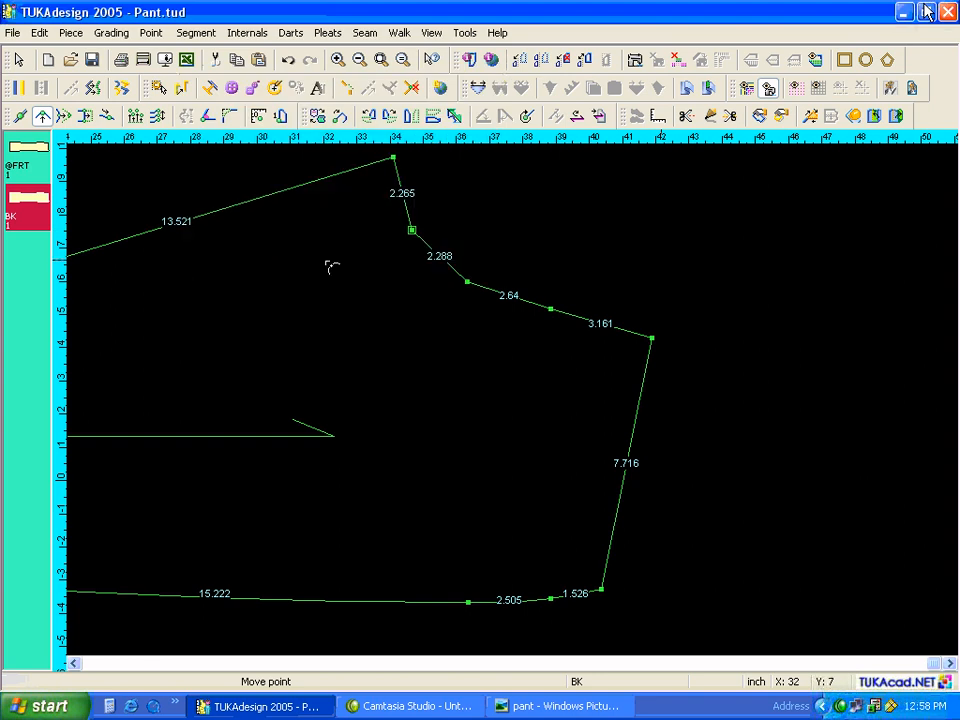
Turn the new point on the back's crotch line into a curve point and remove its grading type
{"action": "key", "text": "Return"}
{"action": "left_click_drag", "start_coordinate": [424, 58], "coordinate": [688, 54]}
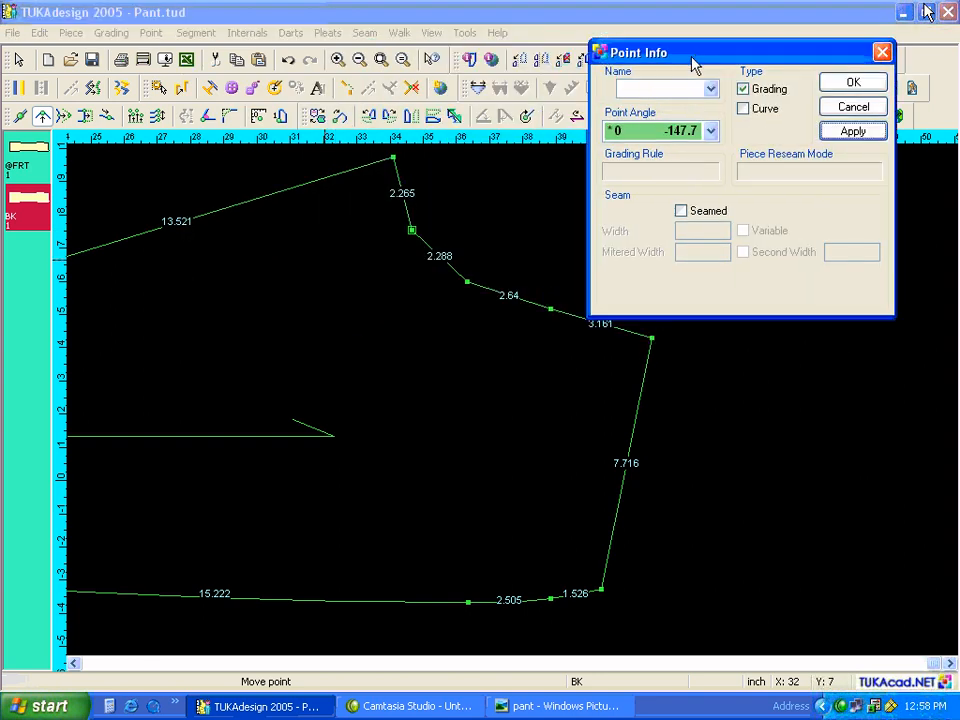
{"action": "left_click", "coordinate": [744, 105]}
{"action": "left_click", "coordinate": [744, 86]}
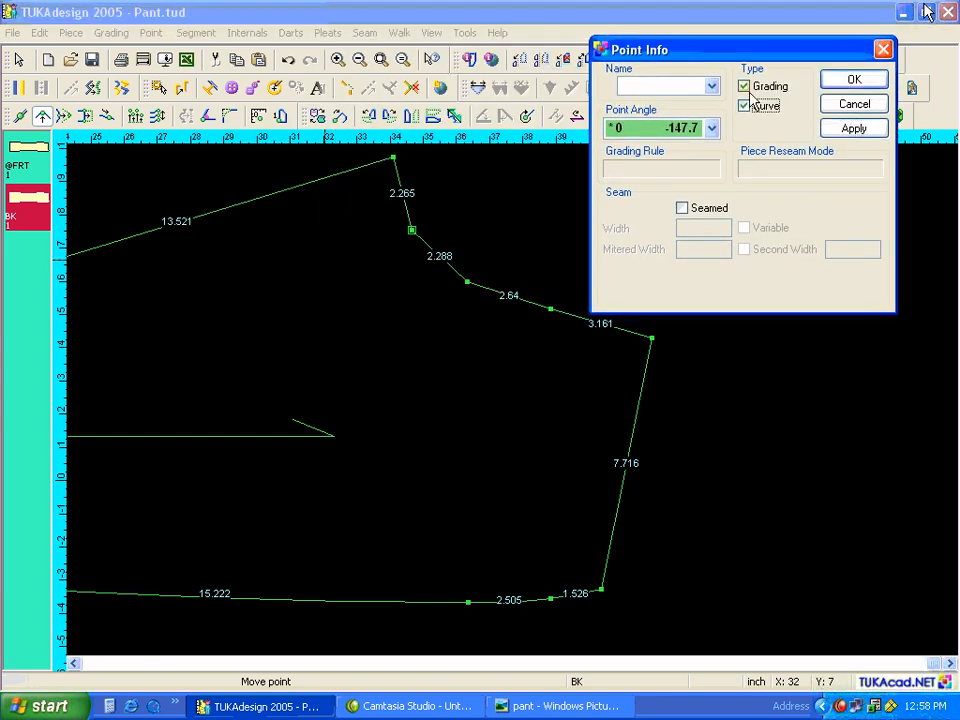
{"action": "left_click", "coordinate": [853, 129]}
{"action": "left_click", "coordinate": [852, 84]}
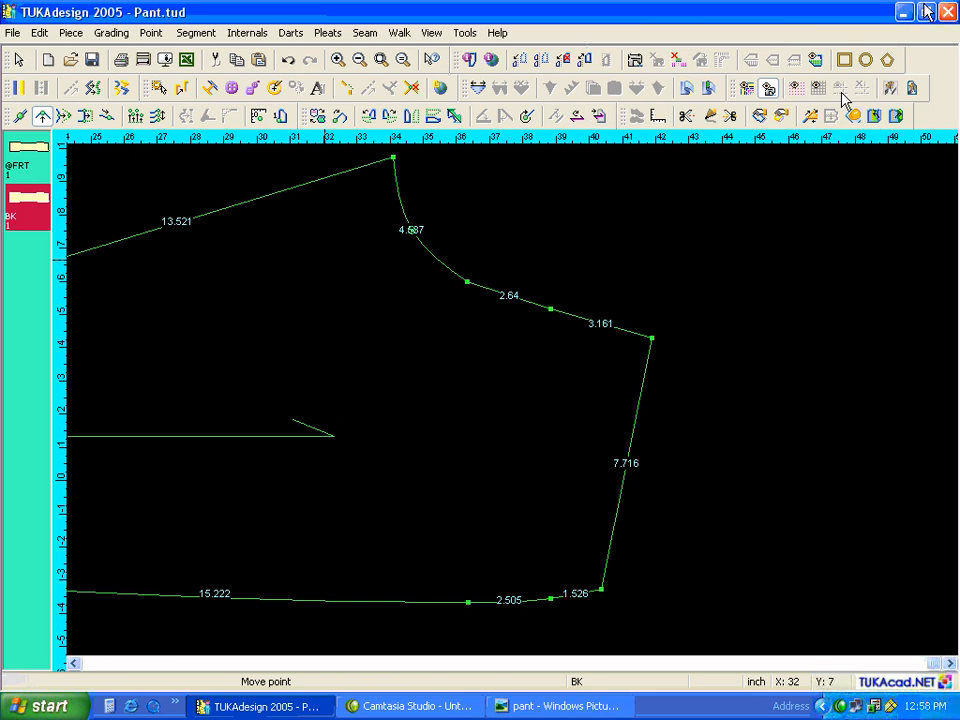
Add another point on the back's crotch curve near its hip end and move it by X 0.083 and Y -0.226 inch
{"action": "left_click", "coordinate": [450, 273]}
{"action": "left_click", "coordinate": [447, 272]}
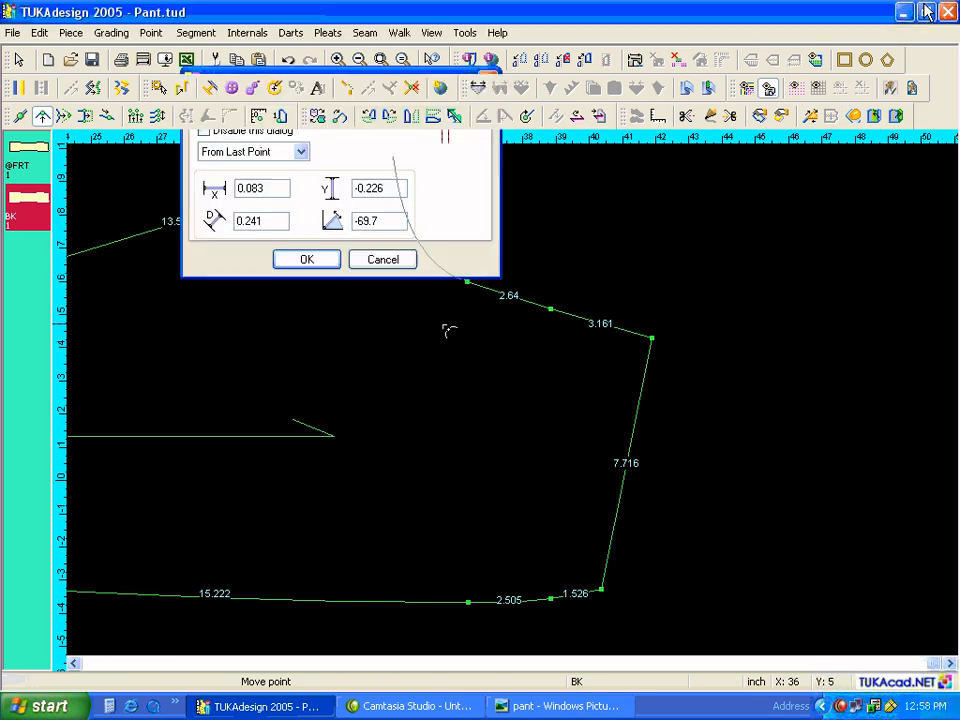
{"action": "key", "text": "Return"}
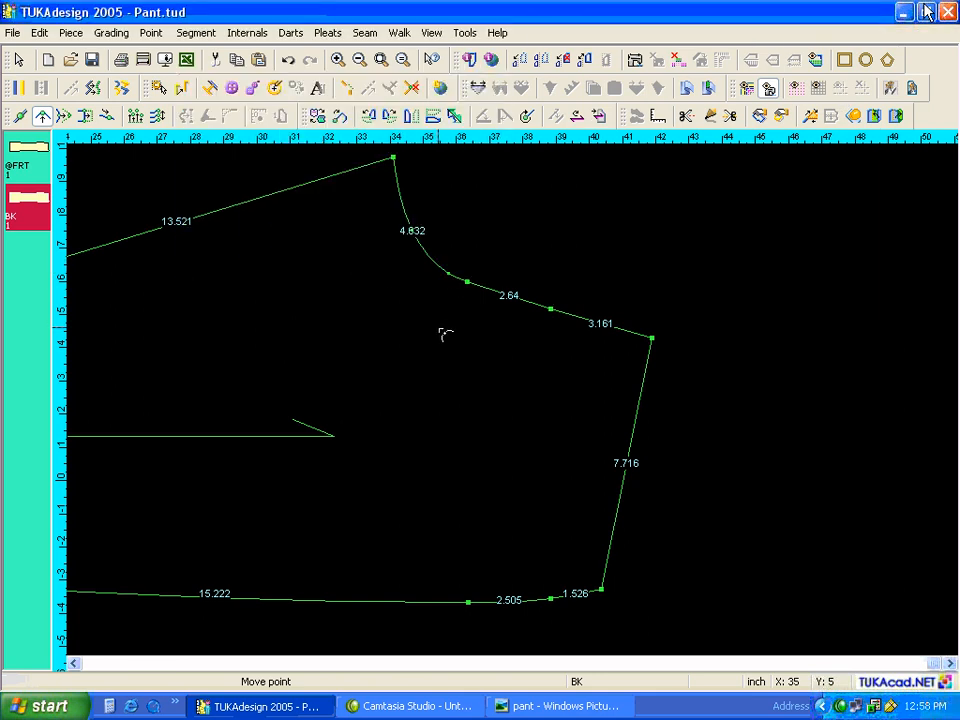
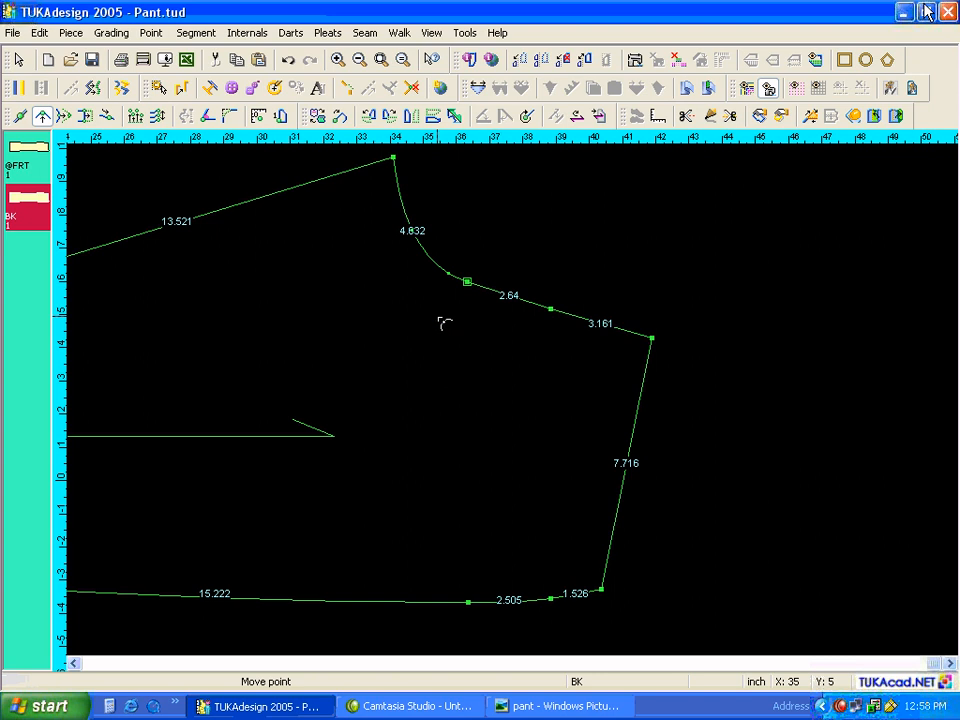
Place a vertical guide line through the back's side seam hip point and offset it by 1 inch toward the waist
{"action": "left_click_drag", "start_coordinate": [62, 472], "coordinate": [470, 607]}
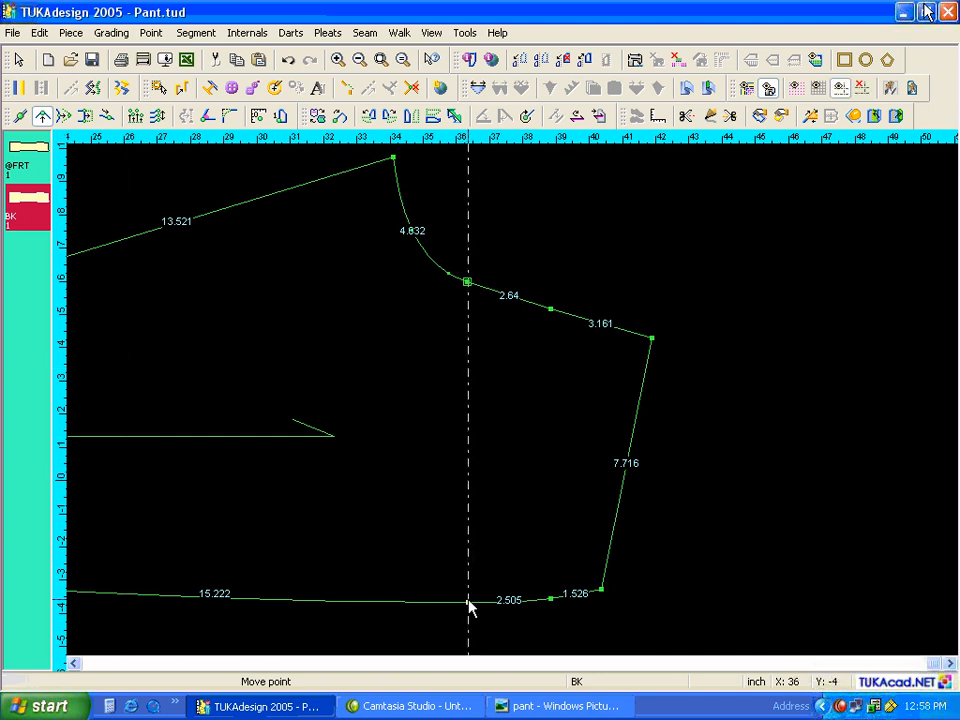
{"action": "double_click", "coordinate": [469, 576]}
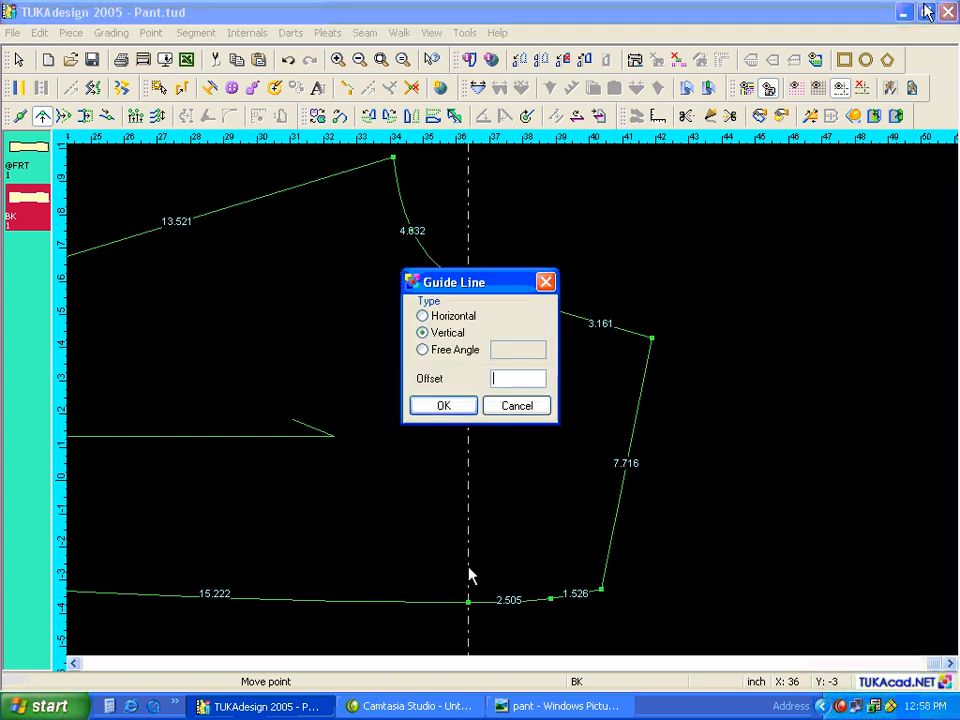
{"action": "type", "text": "1"}
{"action": "key", "text": "Return"}
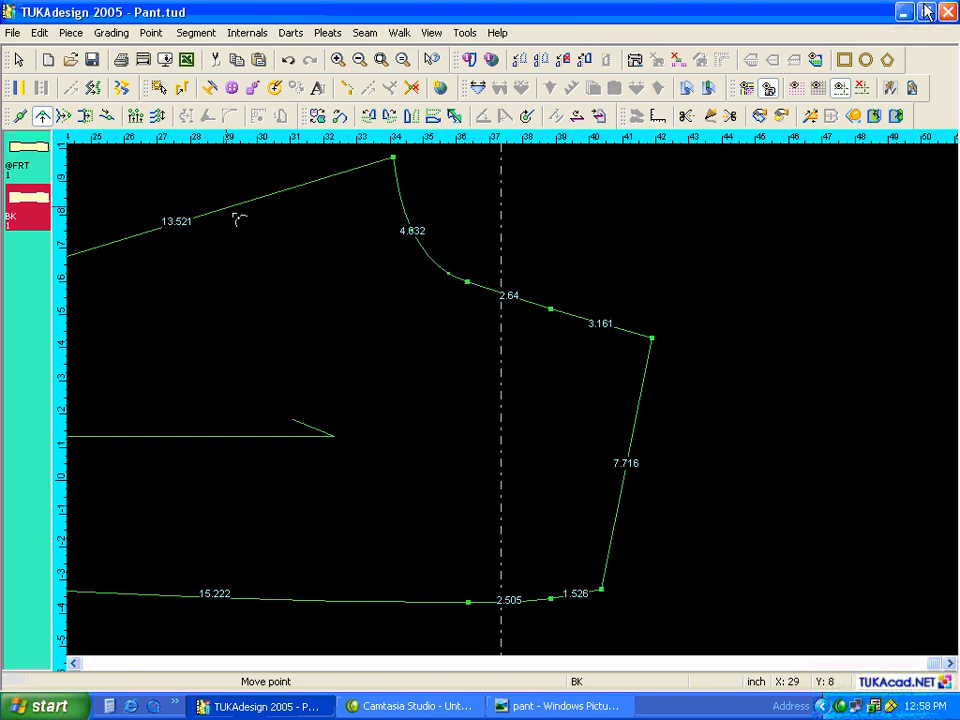
Move the crotch curve's end point 0.943 inch along the contour to the guide line, and remove the guide line
{"action": "left_click", "coordinate": [43, 116]}
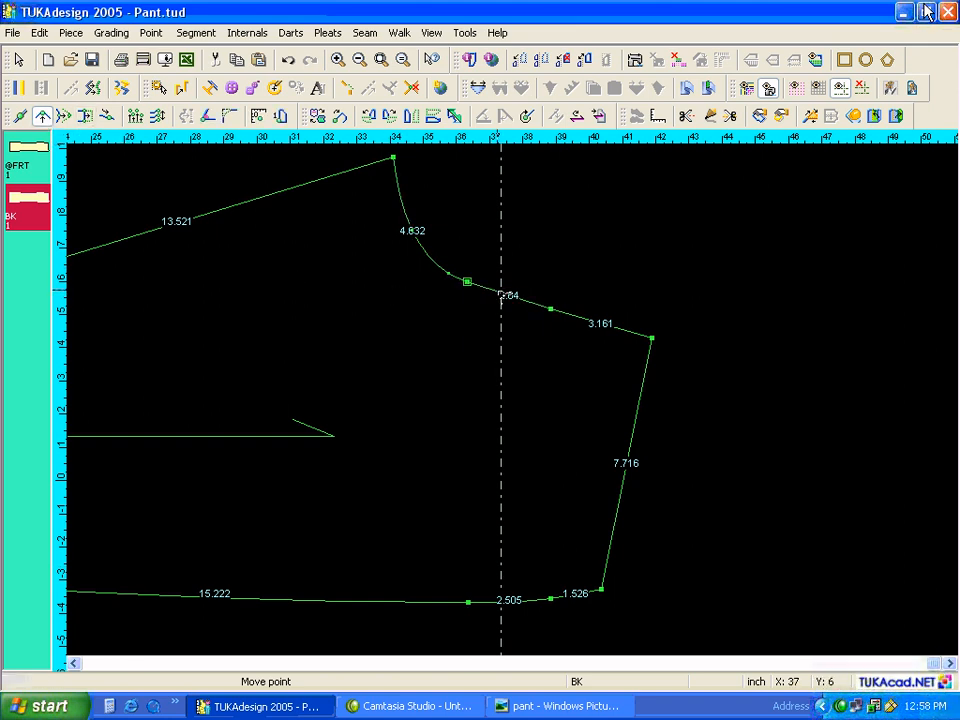
{"action": "left_click", "coordinate": [107, 116]}
{"action": "left_click", "coordinate": [467, 282]}
{"action": "left_click", "coordinate": [500, 298]}
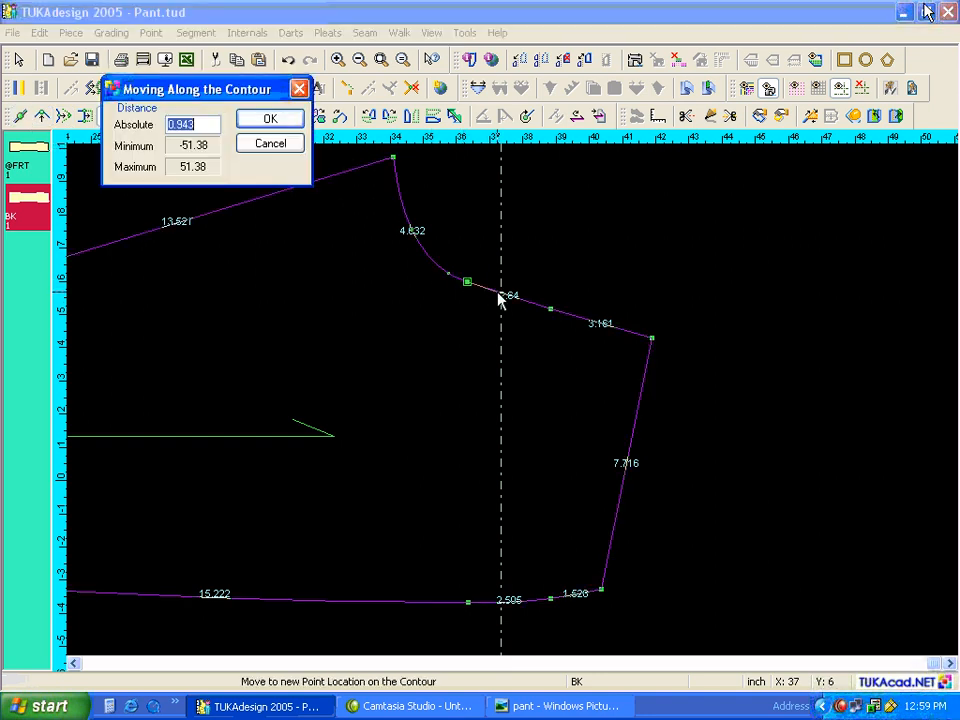
{"action": "left_click", "coordinate": [262, 120]}
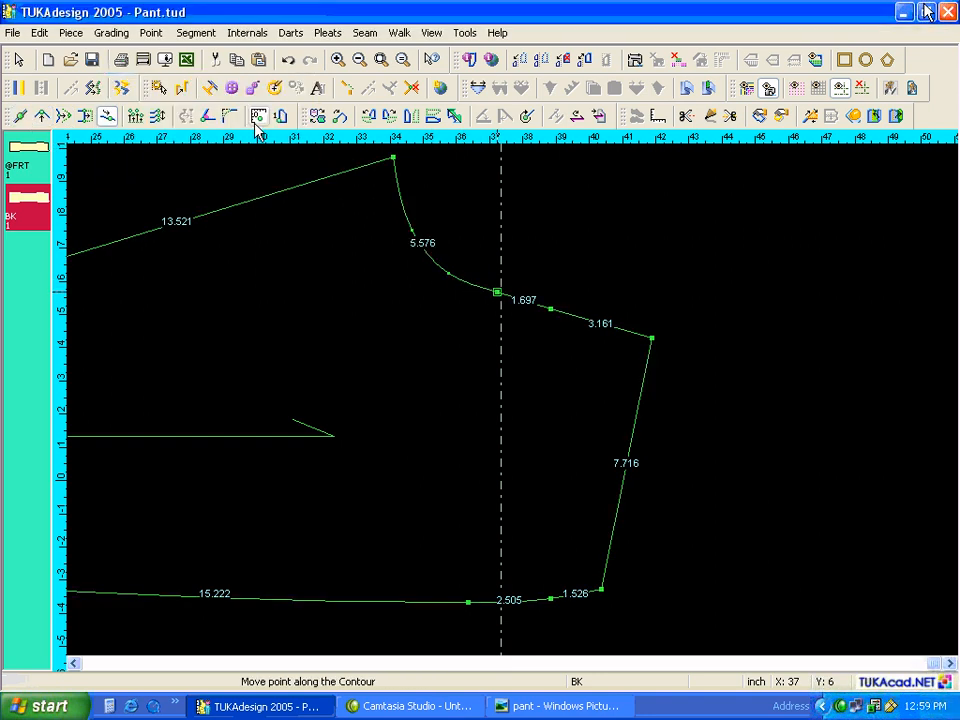
{"action": "right_click", "coordinate": [315, 250]}
{"action": "left_click", "coordinate": [350, 258]}
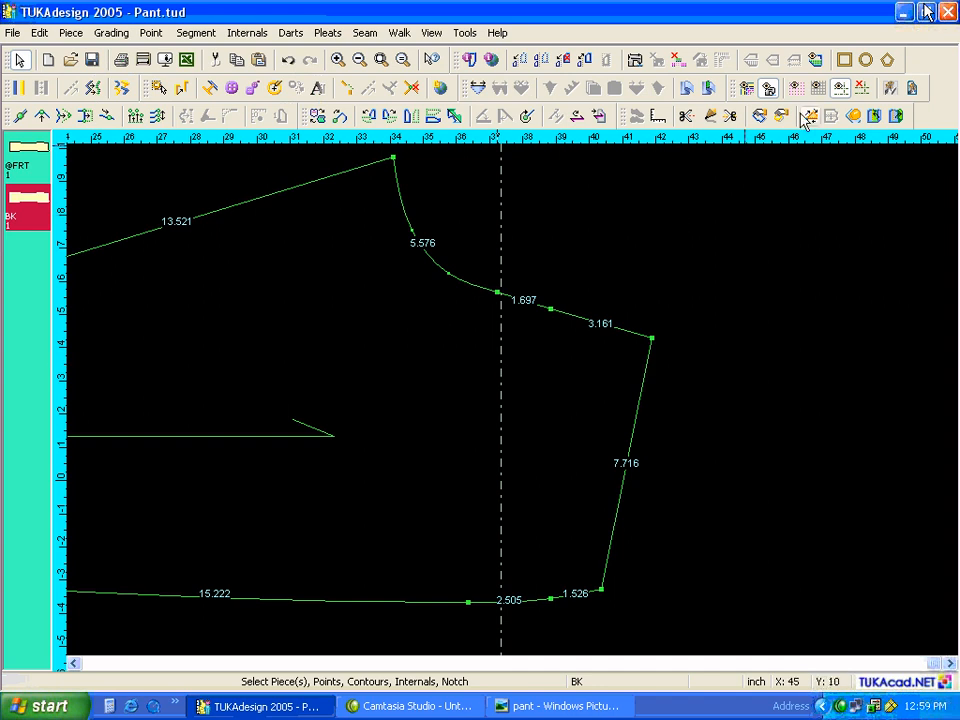
{"action": "left_click", "coordinate": [862, 90]}
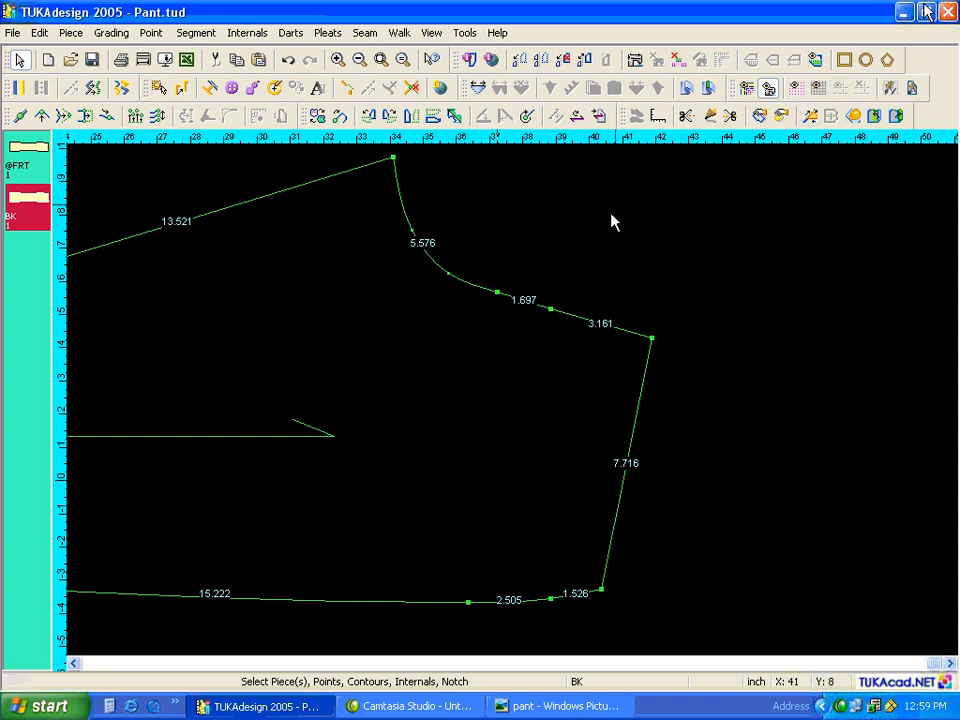
Measure the back rise along the contour from the crotch point to the center back waist corner
{"action": "left_click", "coordinate": [659, 117]}
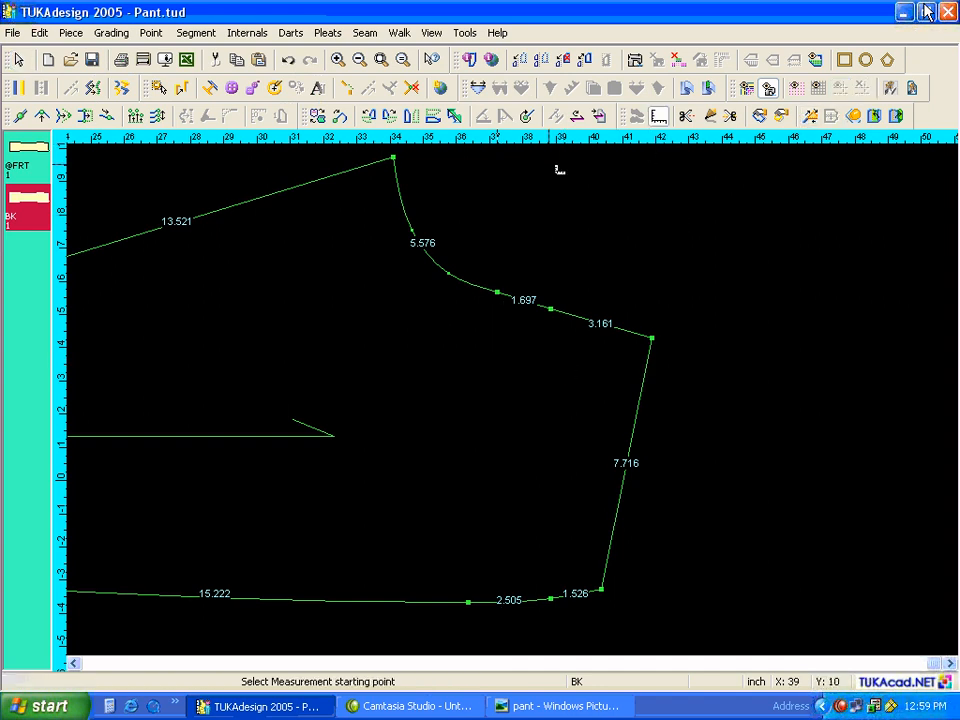
{"action": "left_click", "coordinate": [395, 158]}
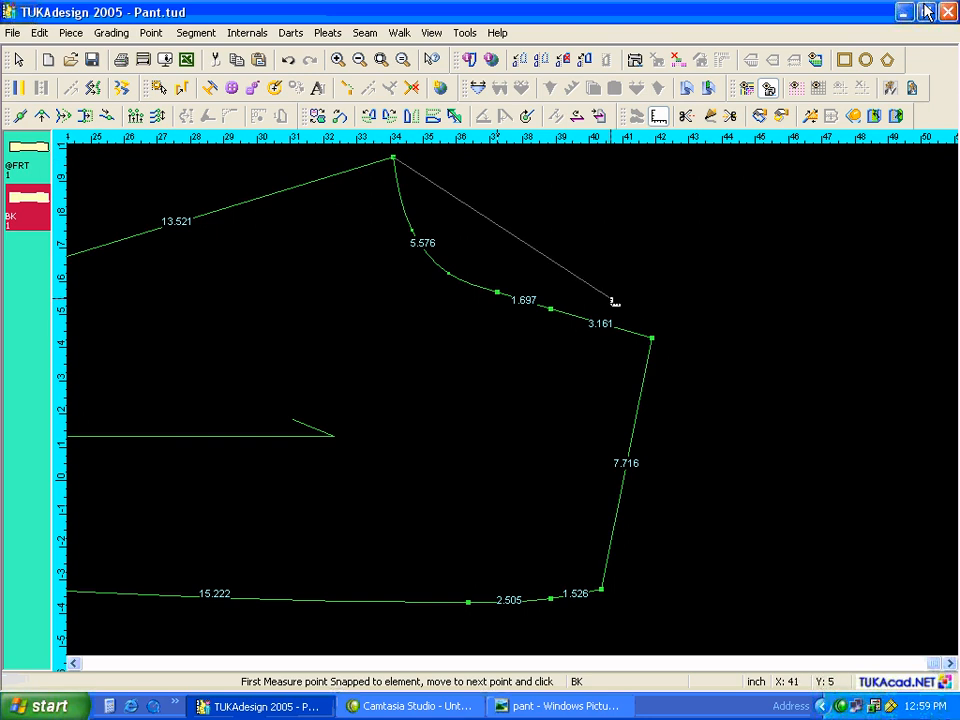
{"action": "left_click", "coordinate": [651, 337]}
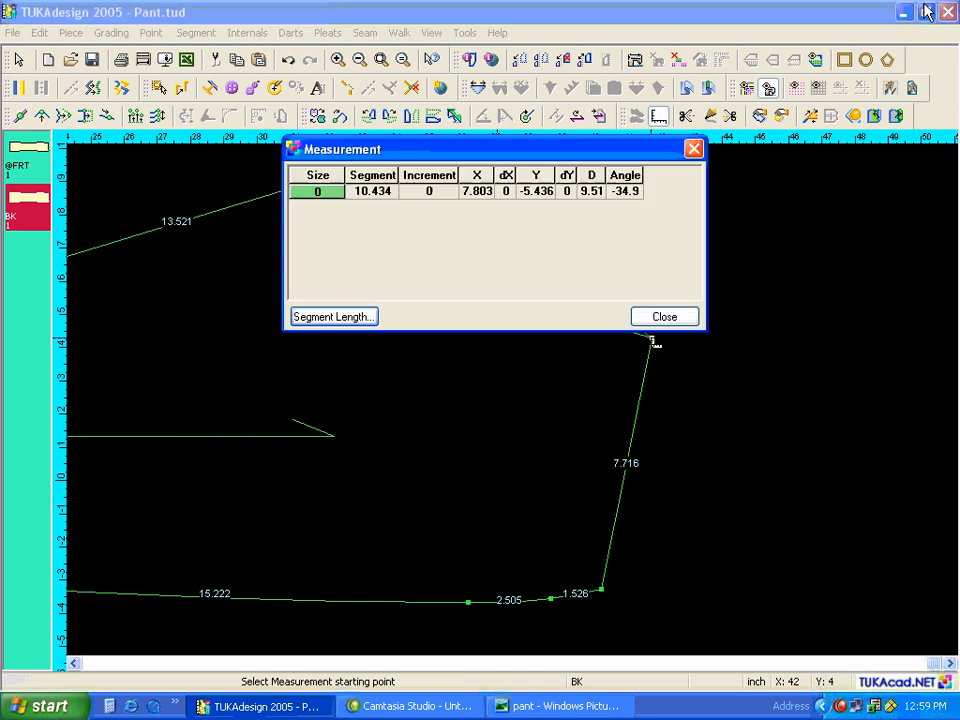
{"action": "left_click", "coordinate": [367, 172]}
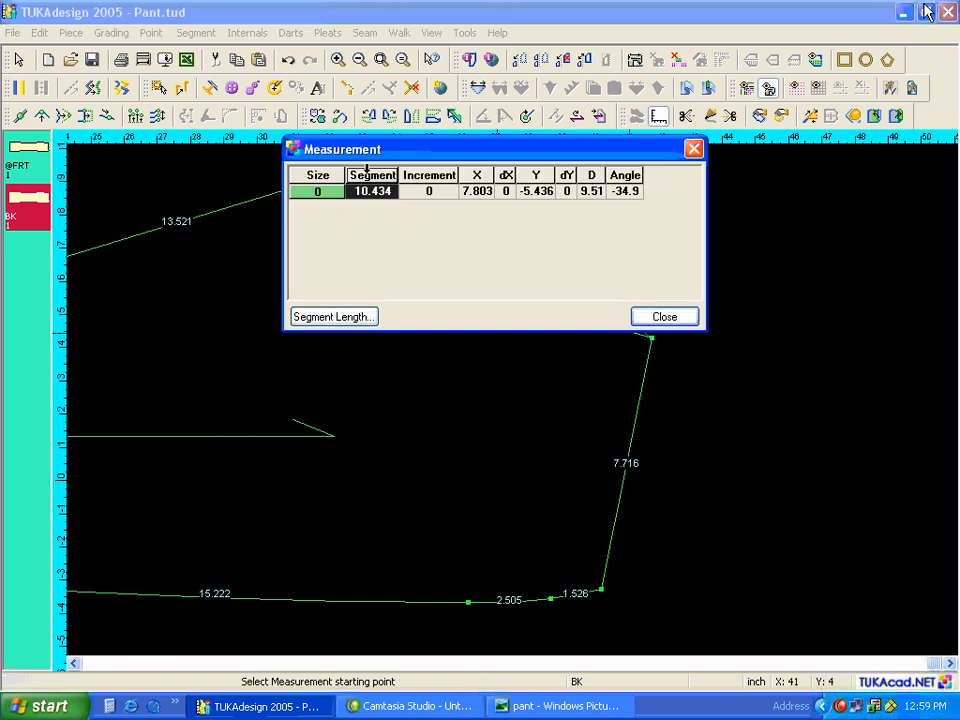
{"action": "left_click", "coordinate": [658, 316]}
{"action": "key", "text": "Home"}
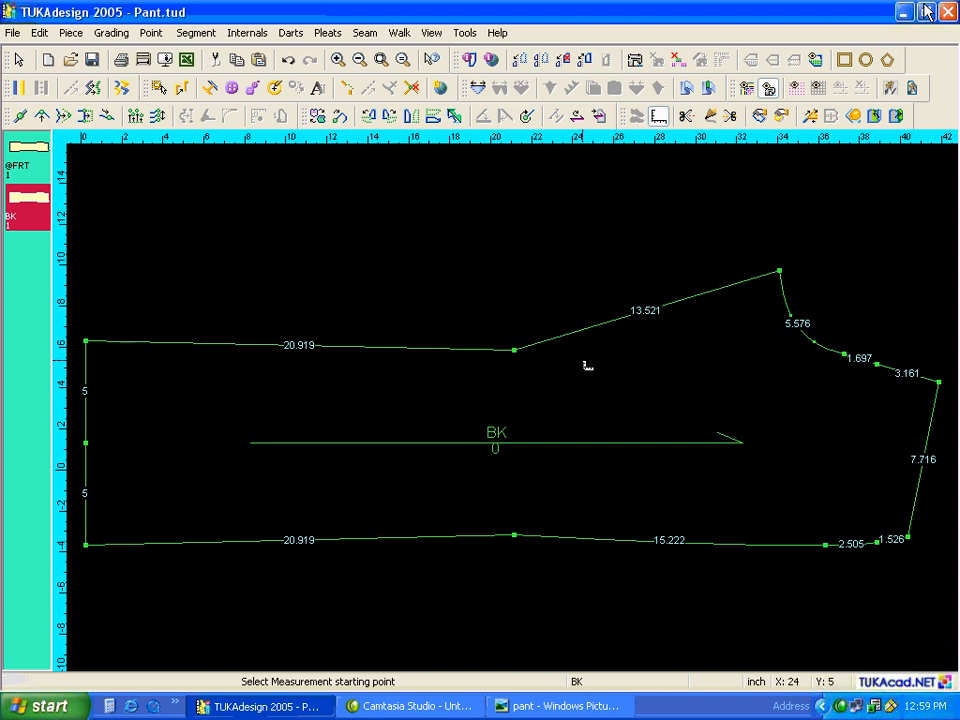
{"action": "key", "text": "Escape"}
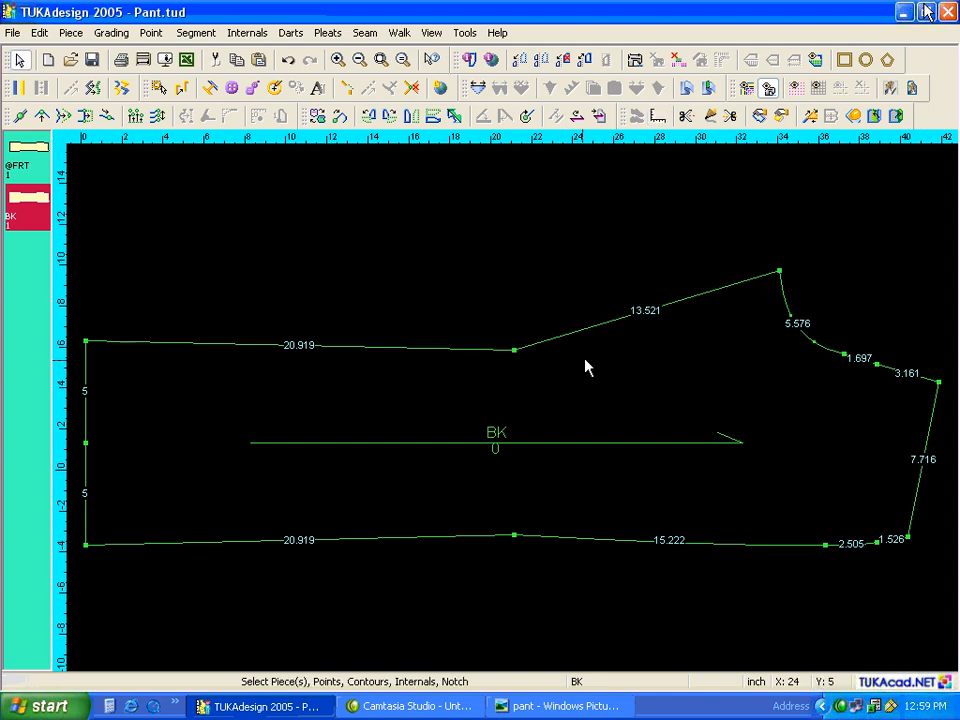
Bring the front piece onto the work area and measure its thigh width straight across just below the crotch
{"action": "left_click", "coordinate": [33, 160]}
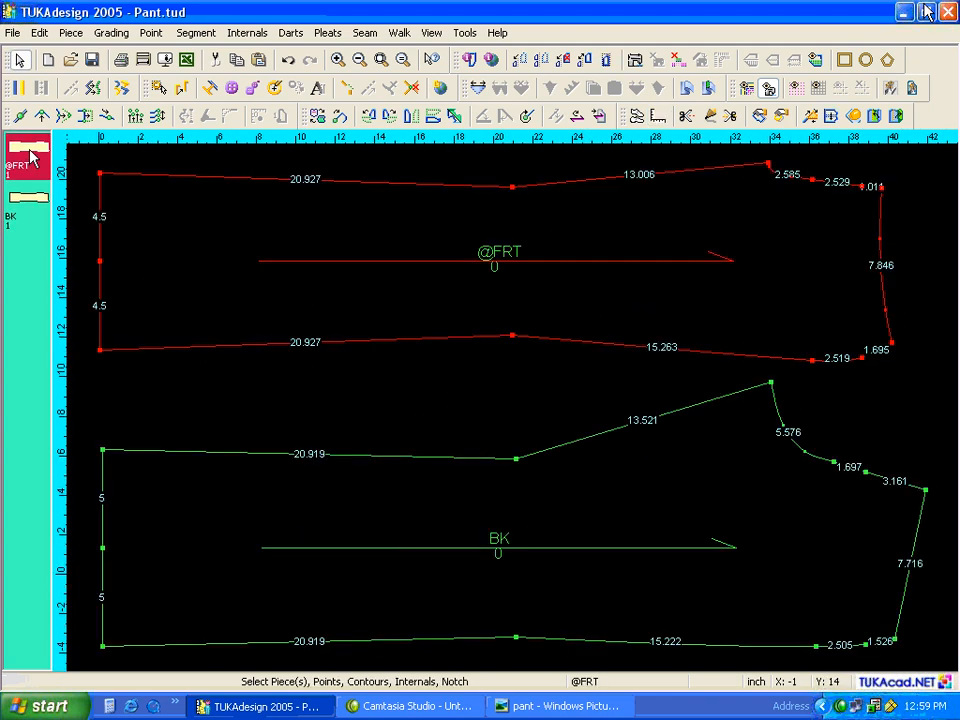
{"action": "left_click", "coordinate": [660, 117]}
{"action": "left_click", "coordinate": [757, 164]}
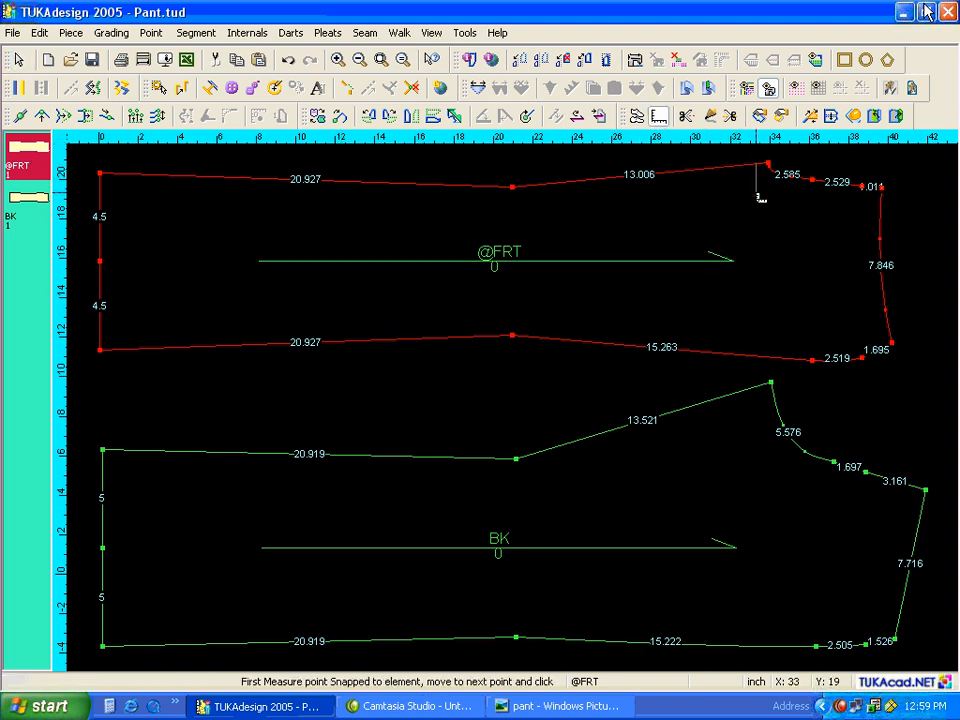
{"action": "left_click", "coordinate": [763, 358]}
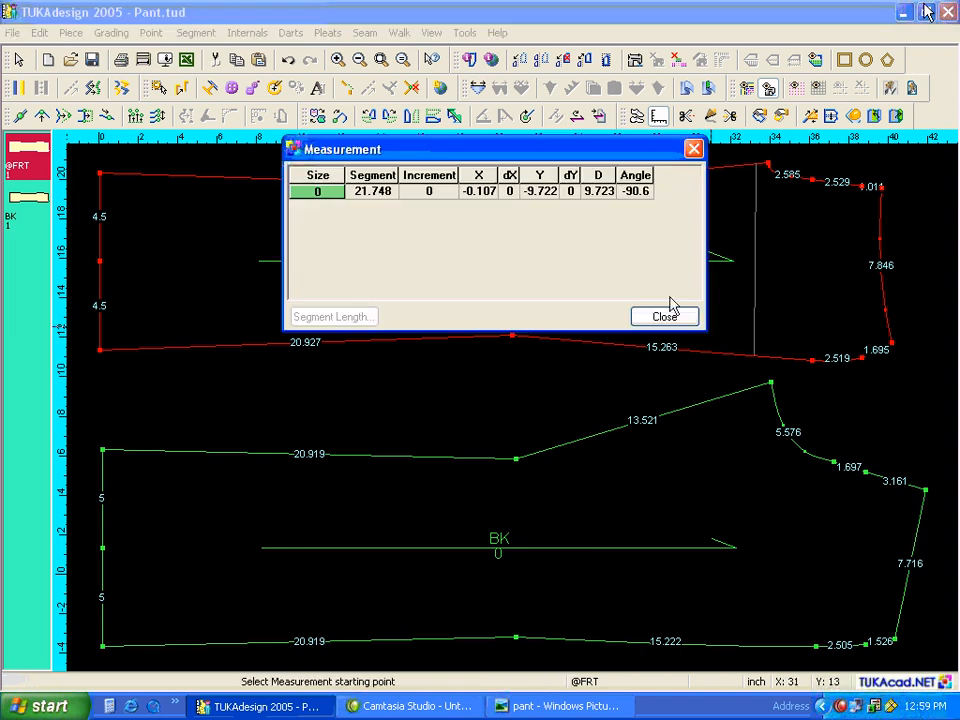
{"action": "left_click", "coordinate": [540, 190]}
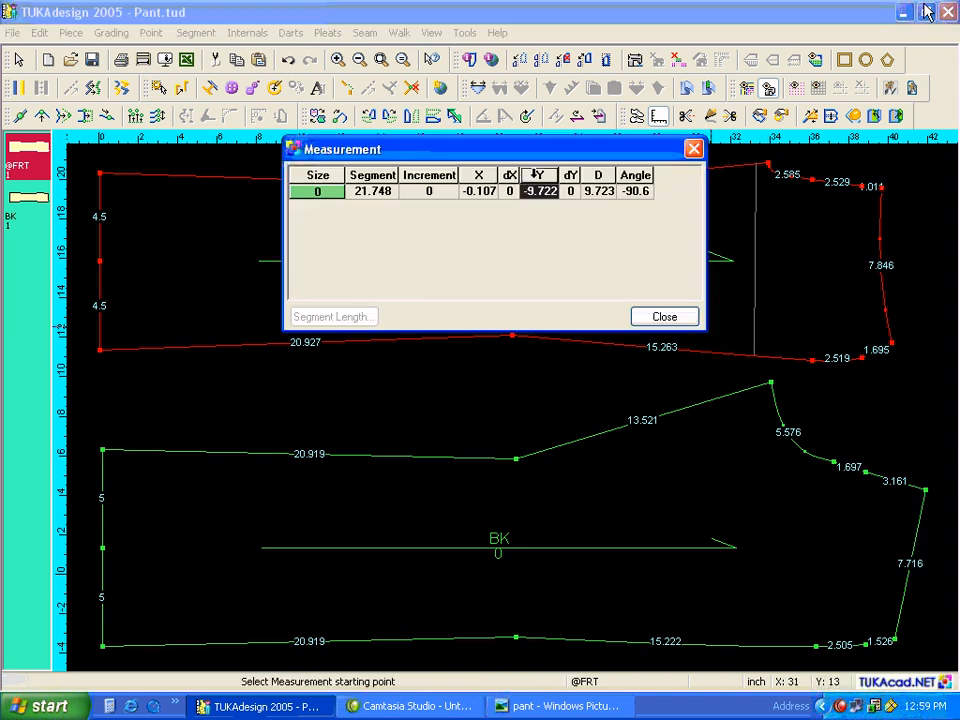
{"action": "left_click", "coordinate": [645, 316]}
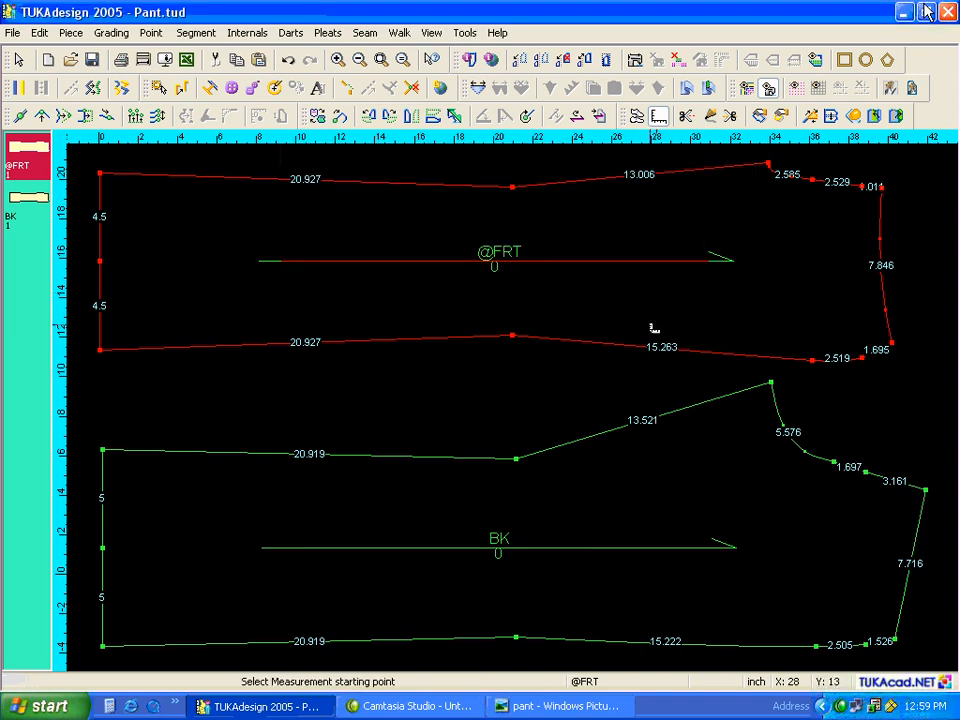
Measure the back piece's thigh width straight across just below the crotch, reading the Y distance
{"action": "left_click", "coordinate": [756, 390]}
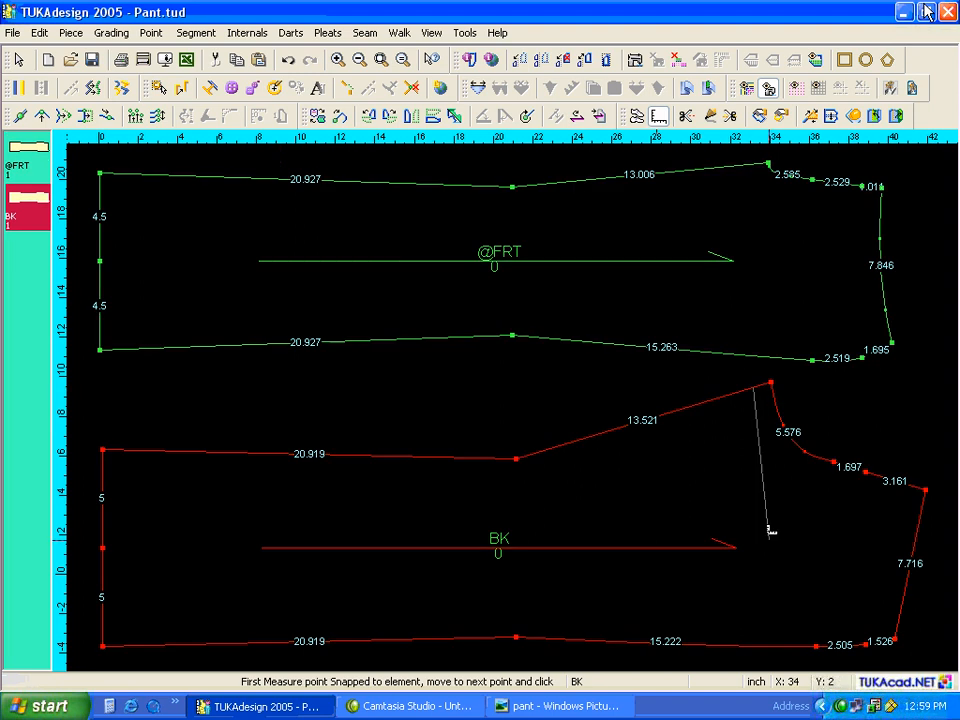
{"action": "left_click", "coordinate": [756, 648]}
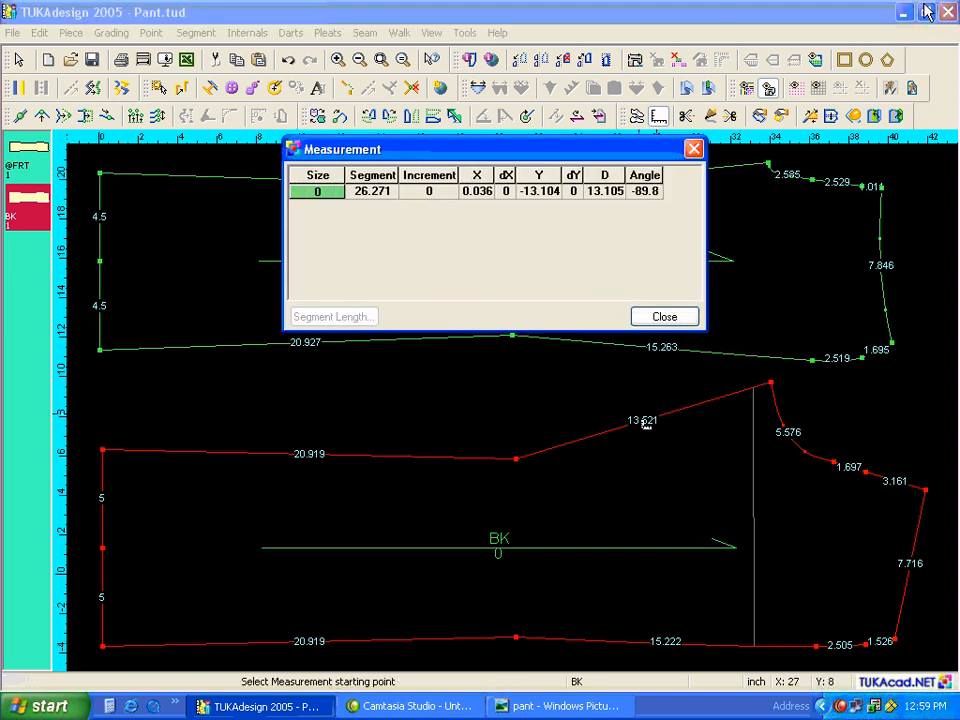
{"action": "left_click", "coordinate": [545, 190]}
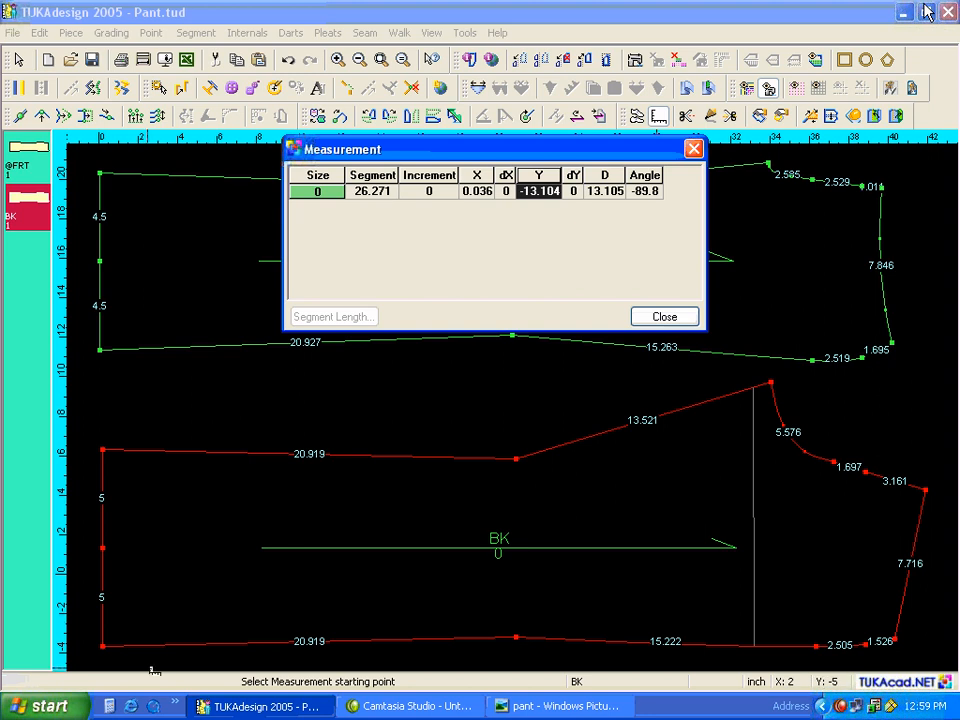
Add the front and back thigh widths, 9.75 and 13.104, in the Calculator, and close the measurement results
{"action": "left_click", "coordinate": [109, 706]}
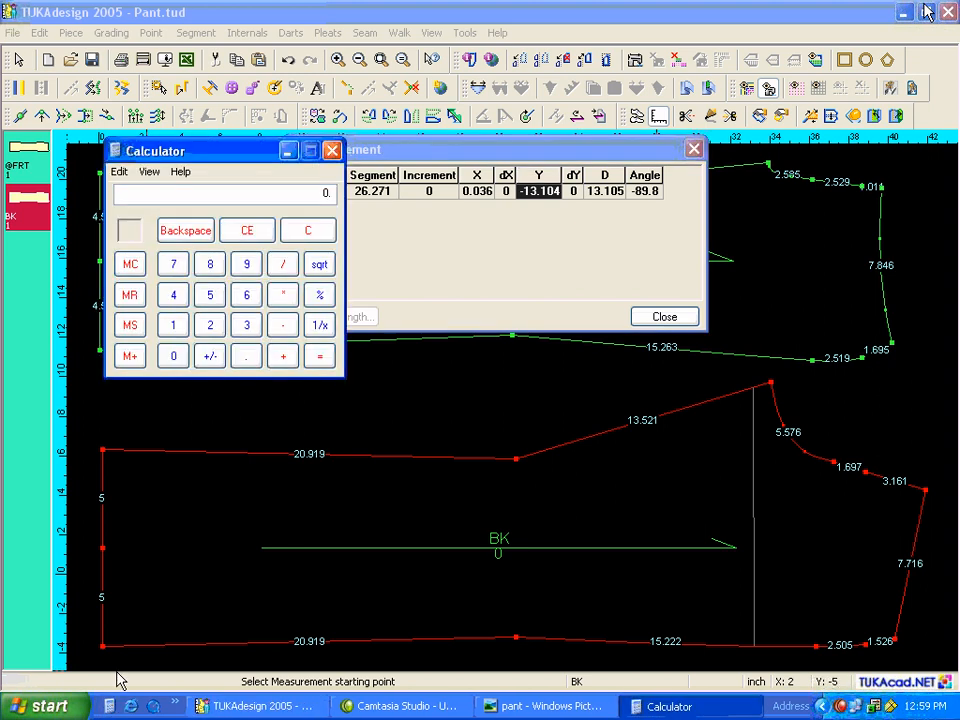
{"action": "type", "text": "9.75"}
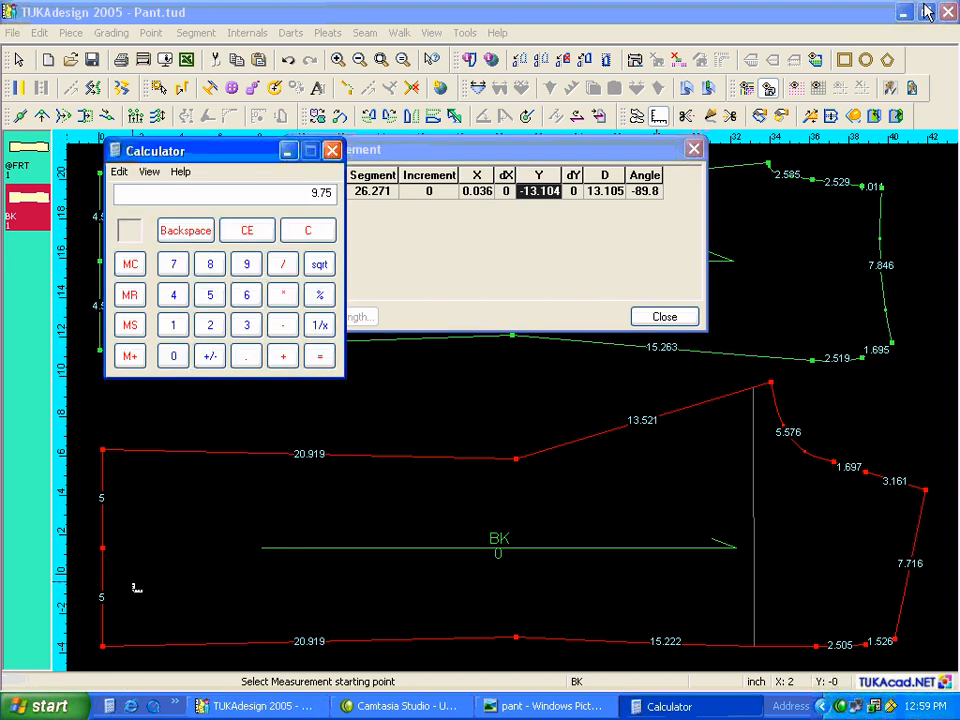
{"action": "left_click", "coordinate": [178, 329]}
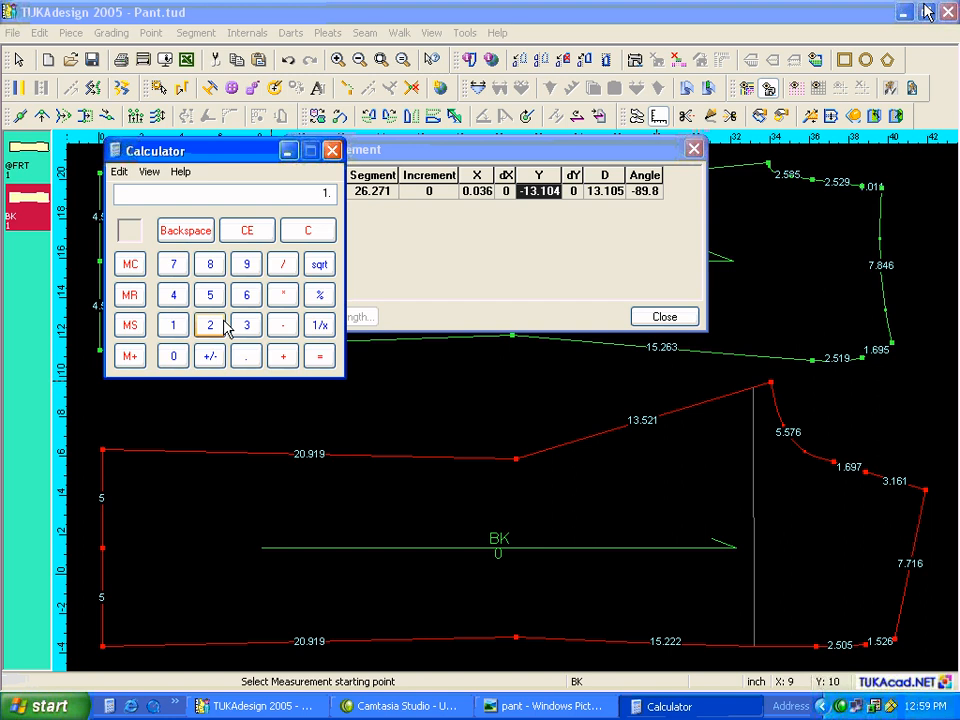
{"action": "left_click", "coordinate": [249, 328]}
{"action": "left_click", "coordinate": [251, 359]}
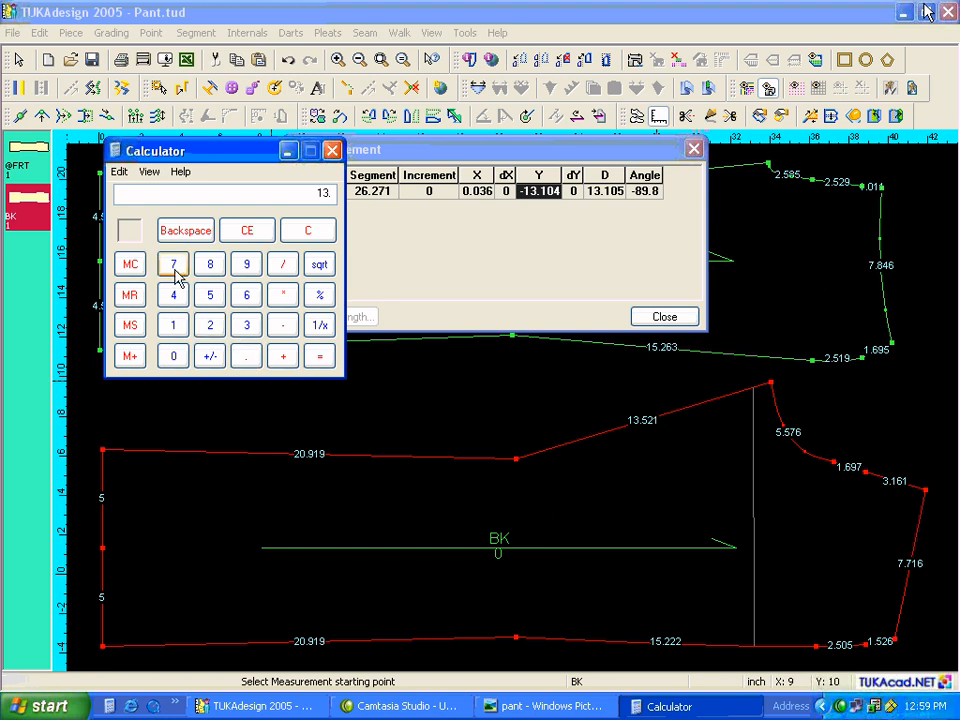
{"action": "left_click", "coordinate": [173, 325]}
{"action": "left_click", "coordinate": [173, 356]}
{"action": "left_click", "coordinate": [173, 295]}
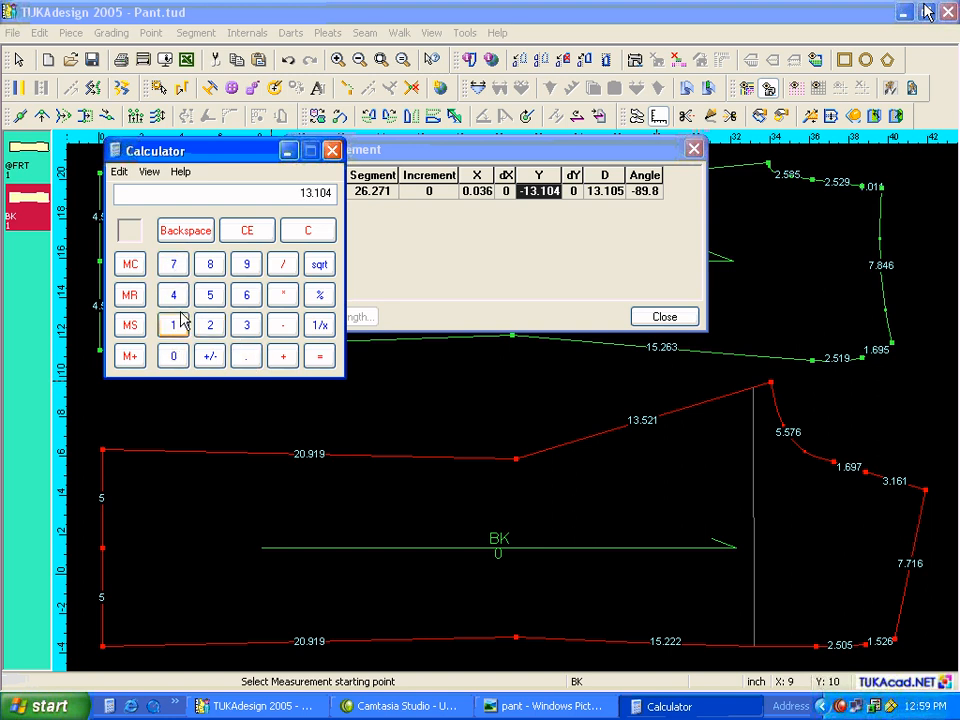
{"action": "left_click", "coordinate": [319, 356]}
{"action": "left_click", "coordinate": [332, 150]}
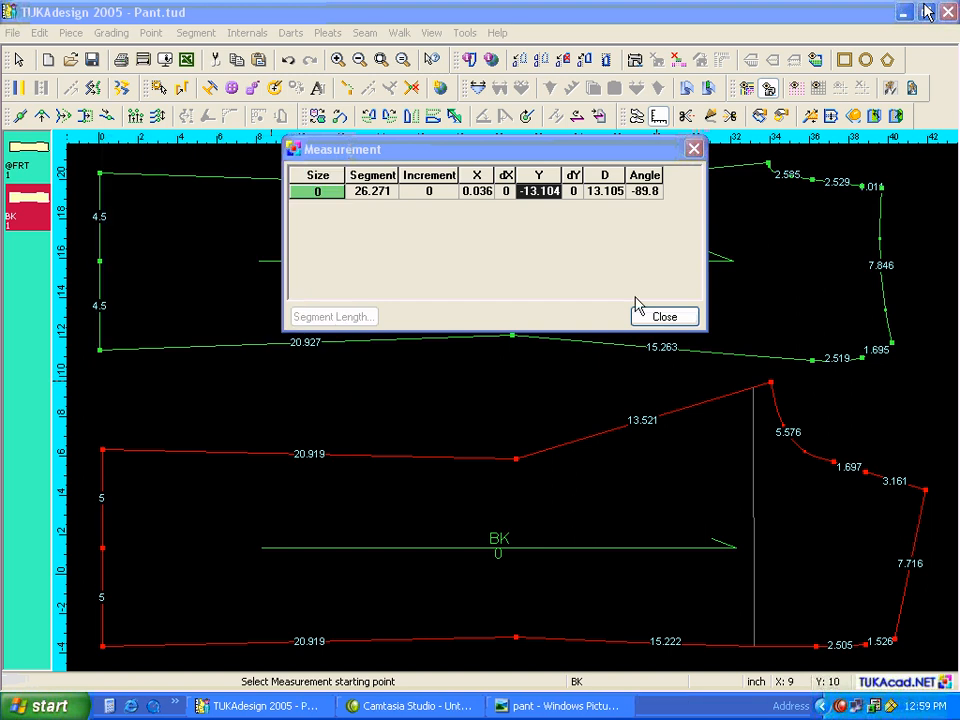
{"action": "left_click", "coordinate": [662, 316]}
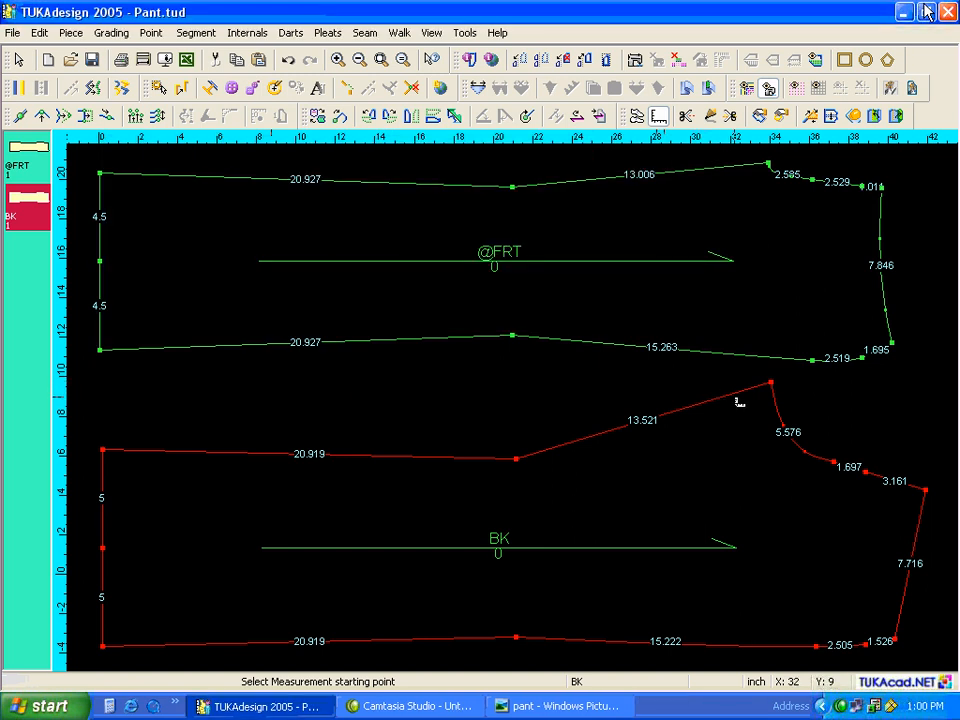
Move the back piece's crotch point by 0 in X and 0.36 in Y
{"action": "key", "text": "Page_Up"}
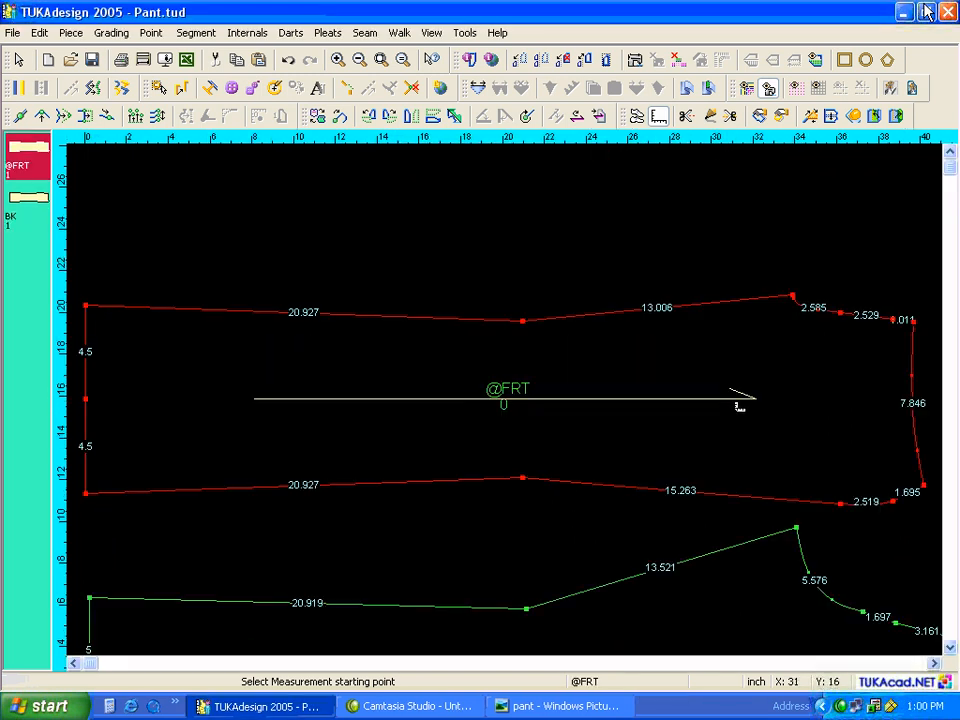
{"action": "key", "text": "Page_Down"}
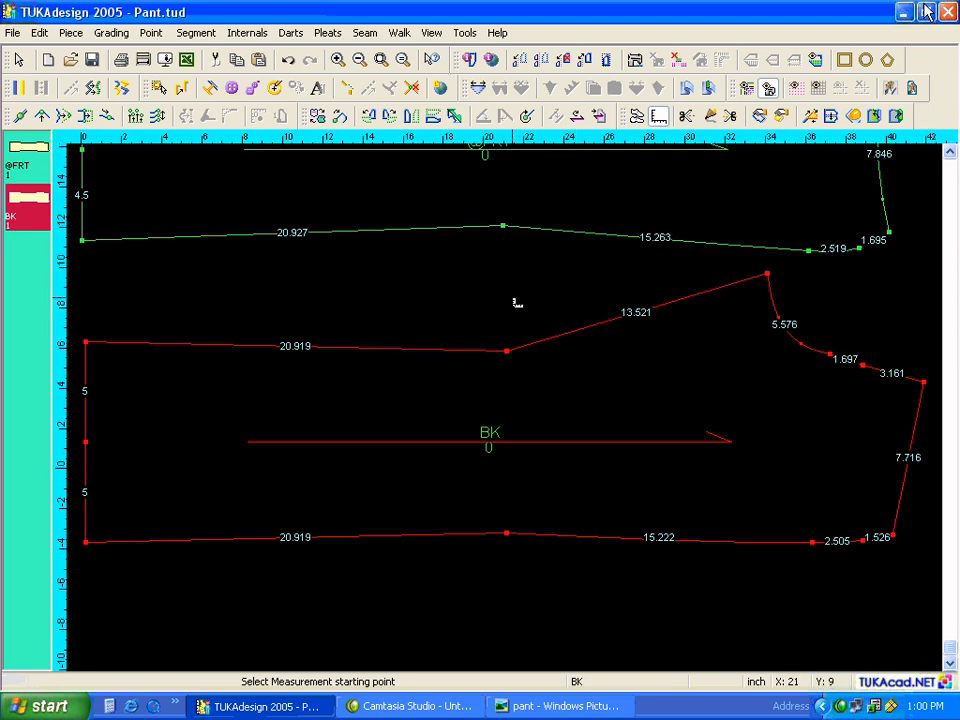
{"action": "key", "text": "Escape"}
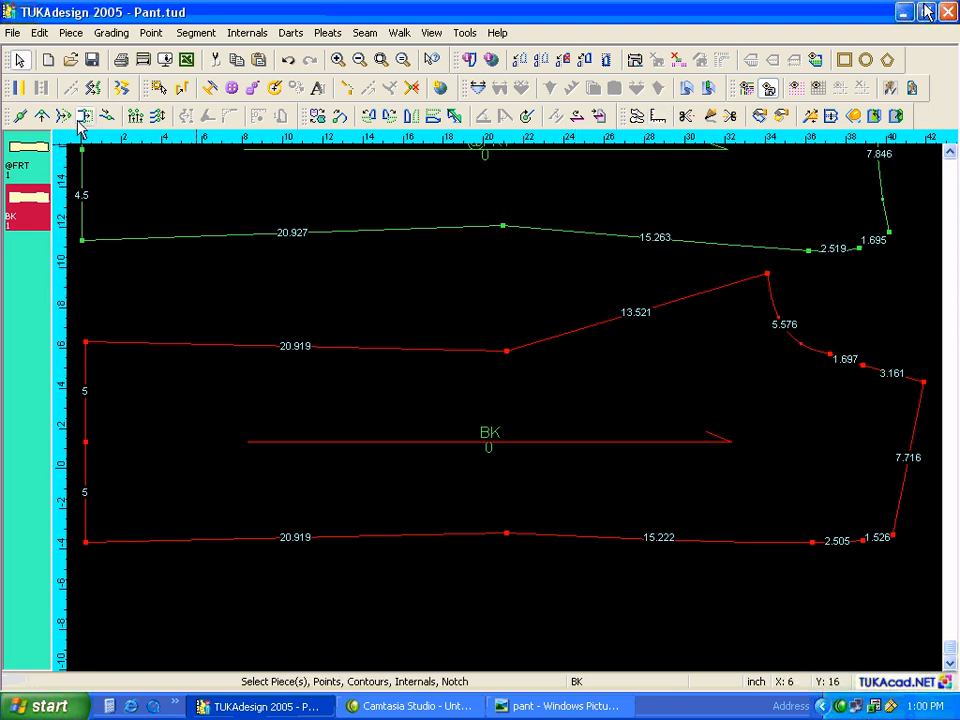
{"action": "left_click", "coordinate": [43, 116]}
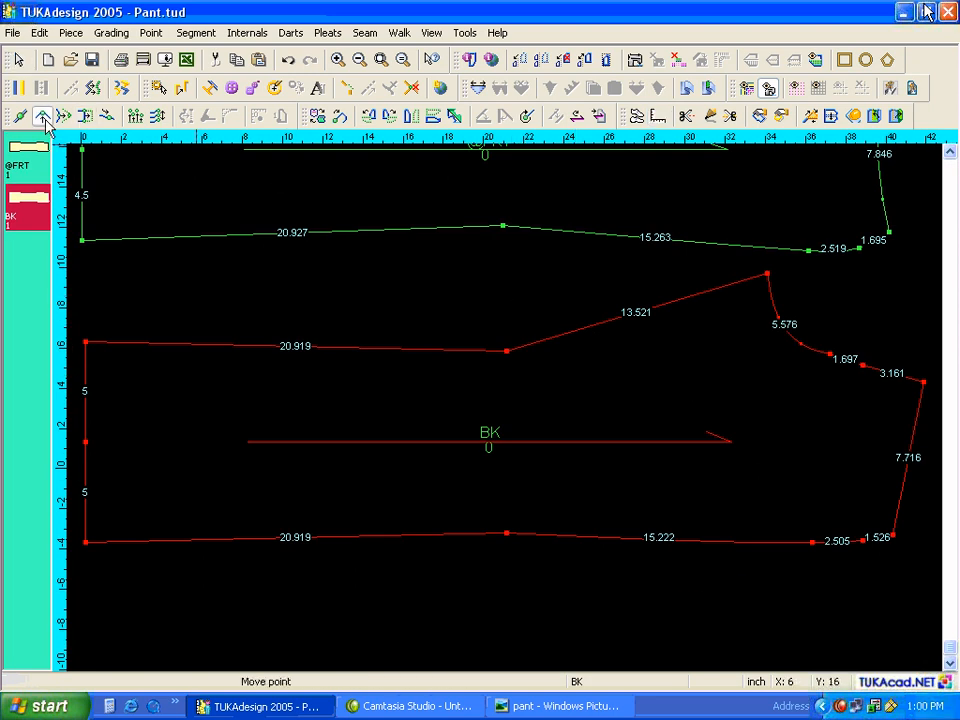
{"action": "left_click", "coordinate": [768, 273]}
{"action": "left_click", "coordinate": [766, 272]}
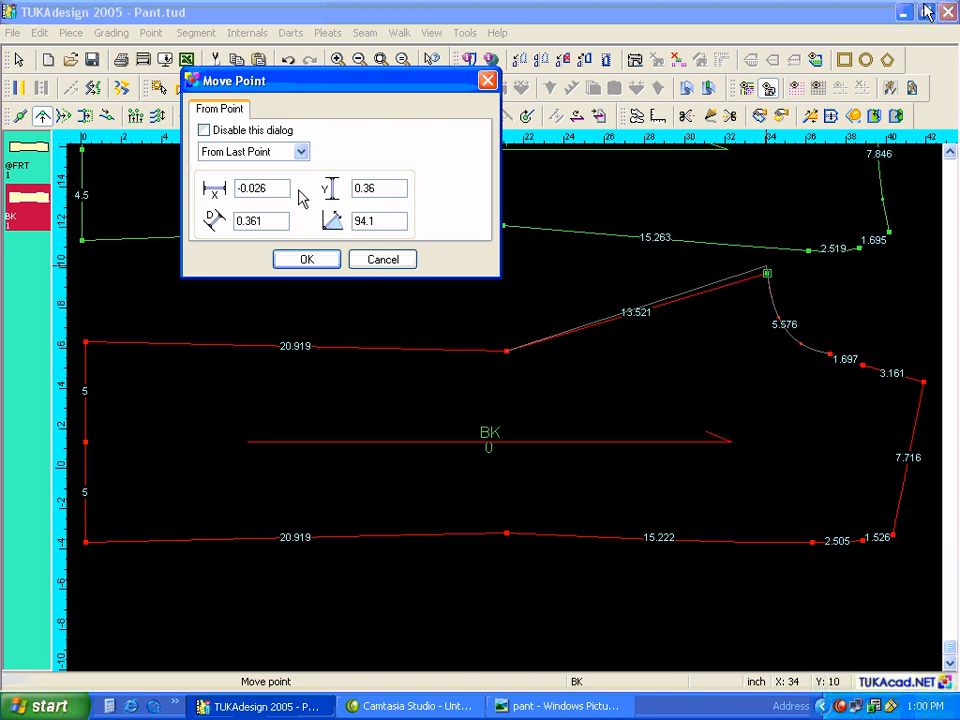
{"action": "left_click_drag", "start_coordinate": [268, 189], "coordinate": [229, 190]}
{"action": "type", "text": "0"}
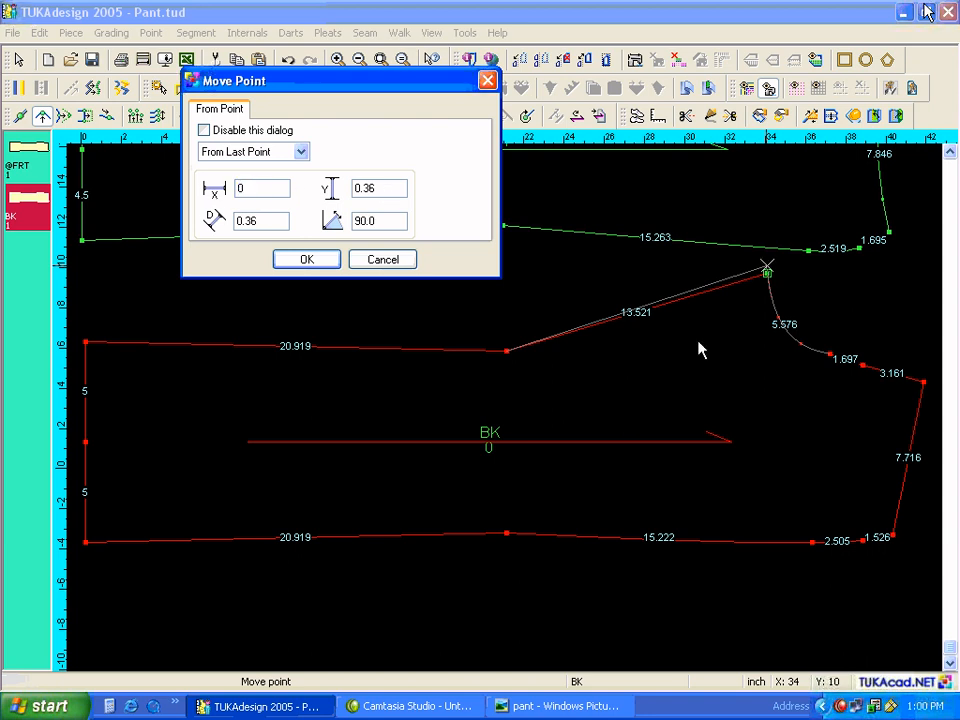
{"action": "key", "text": "Return"}
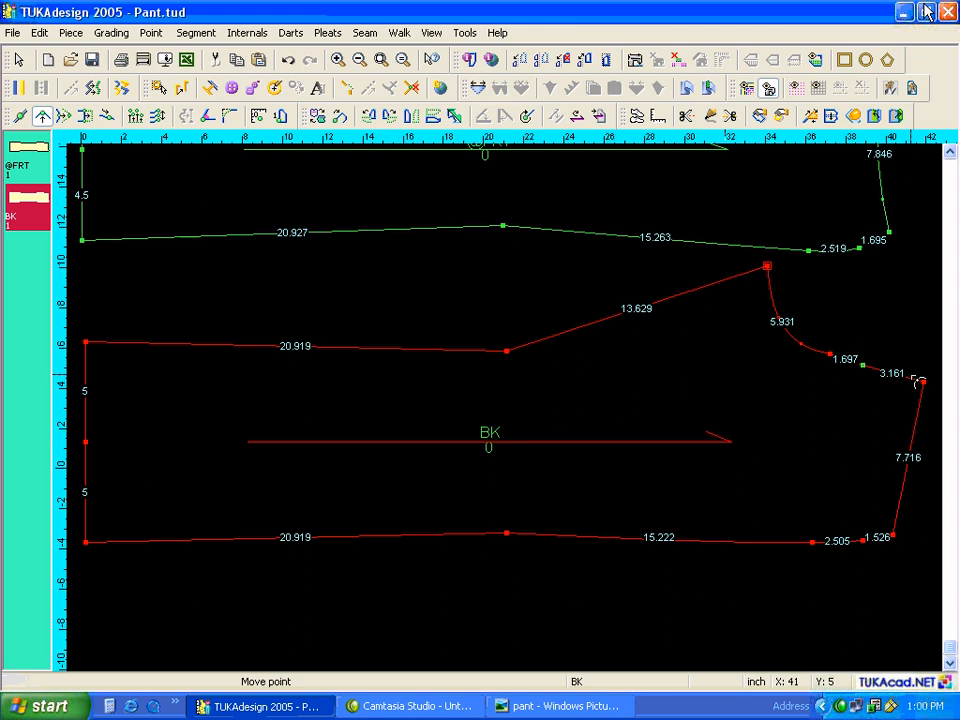
Hide the segment lengths and reshape the back crotch curve by repositioning its upper and lower curve points
{"action": "scroll", "coordinate": [920, 380], "scroll_direction": "up", "scroll_amount": 3}
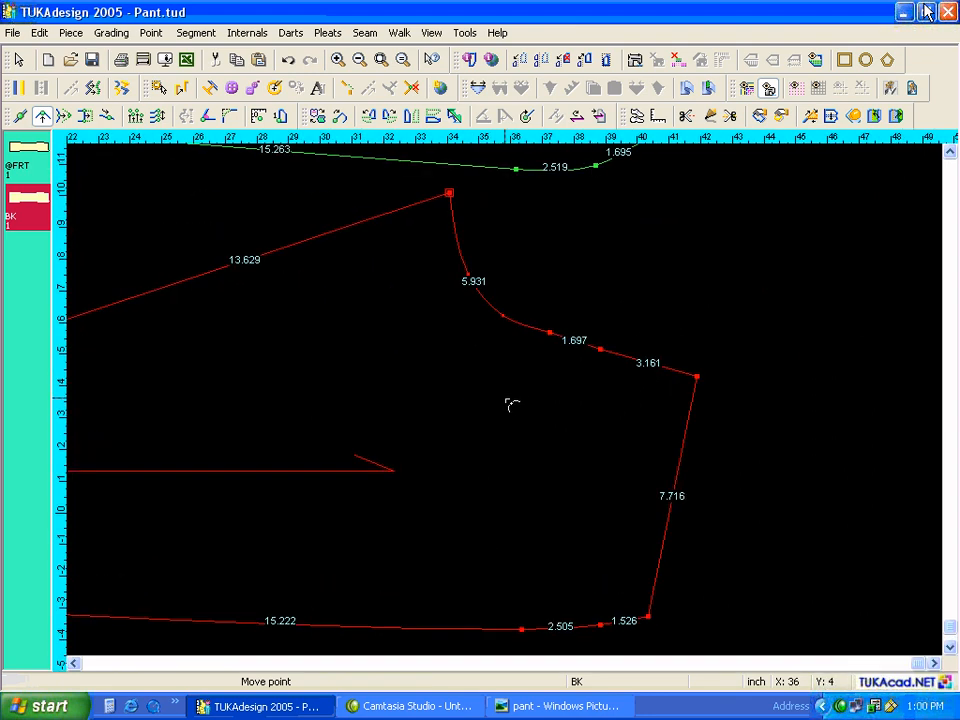
{"action": "key", "text": "l"}
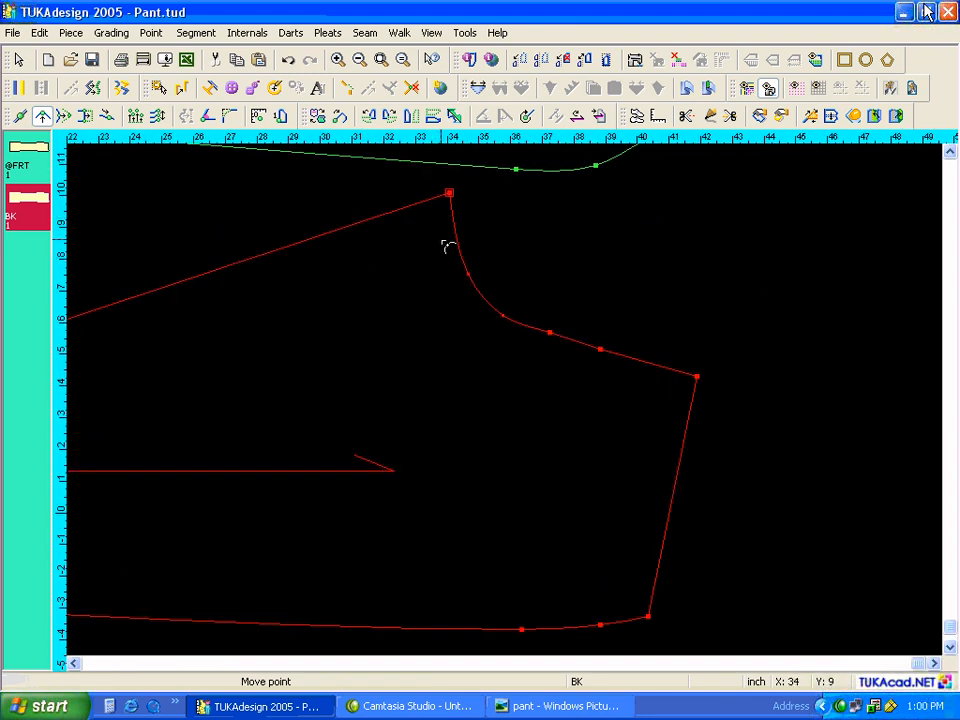
{"action": "left_click", "coordinate": [468, 273]}
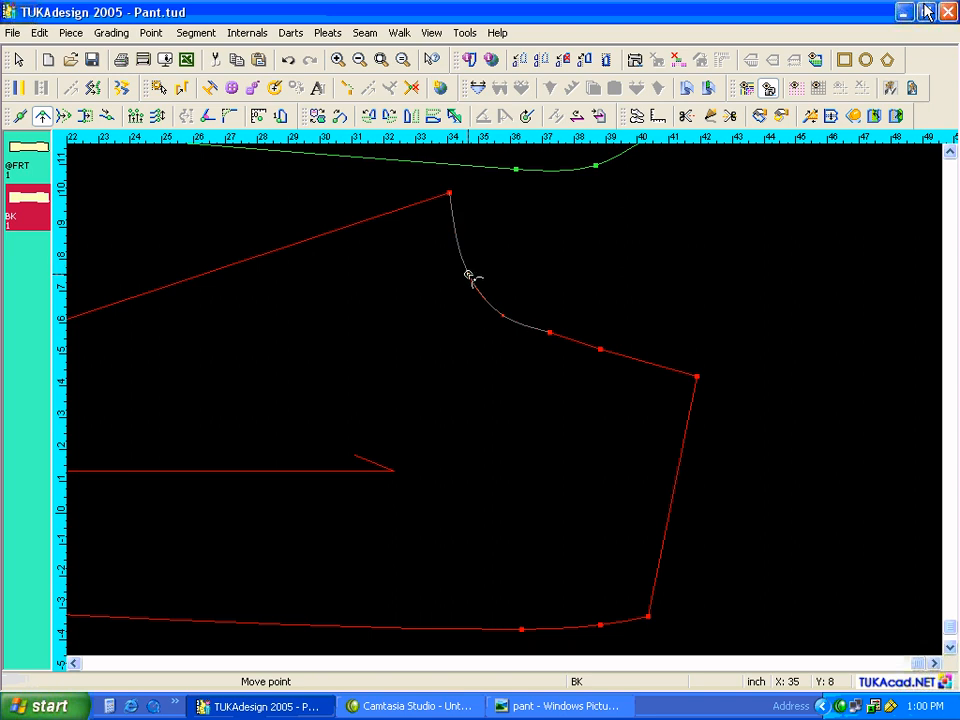
{"action": "left_click", "coordinate": [462, 240]}
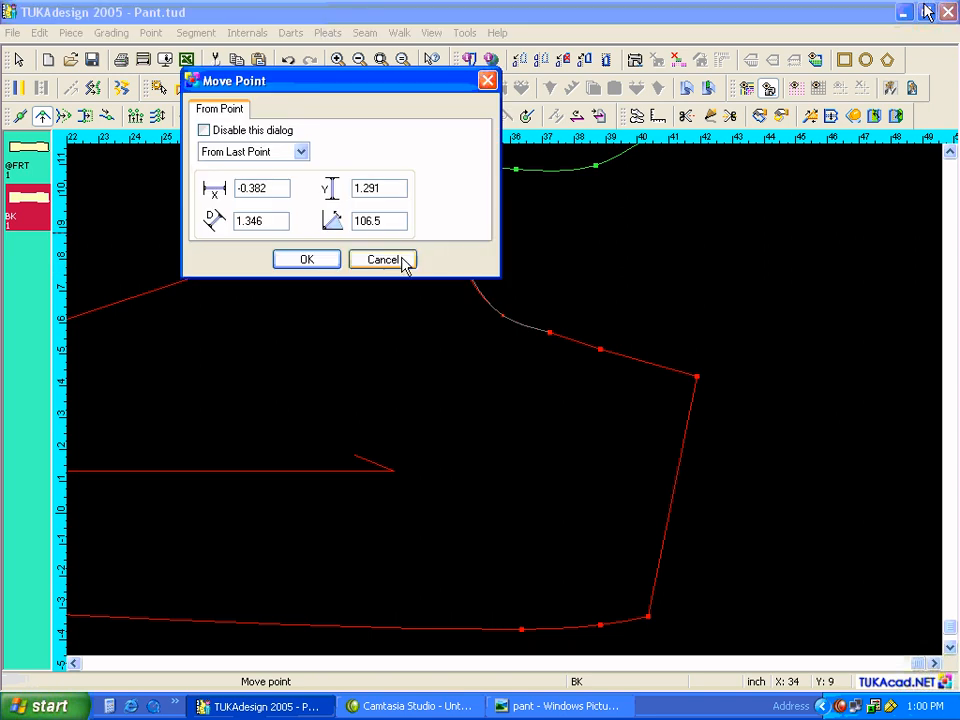
{"action": "left_click", "coordinate": [313, 259]}
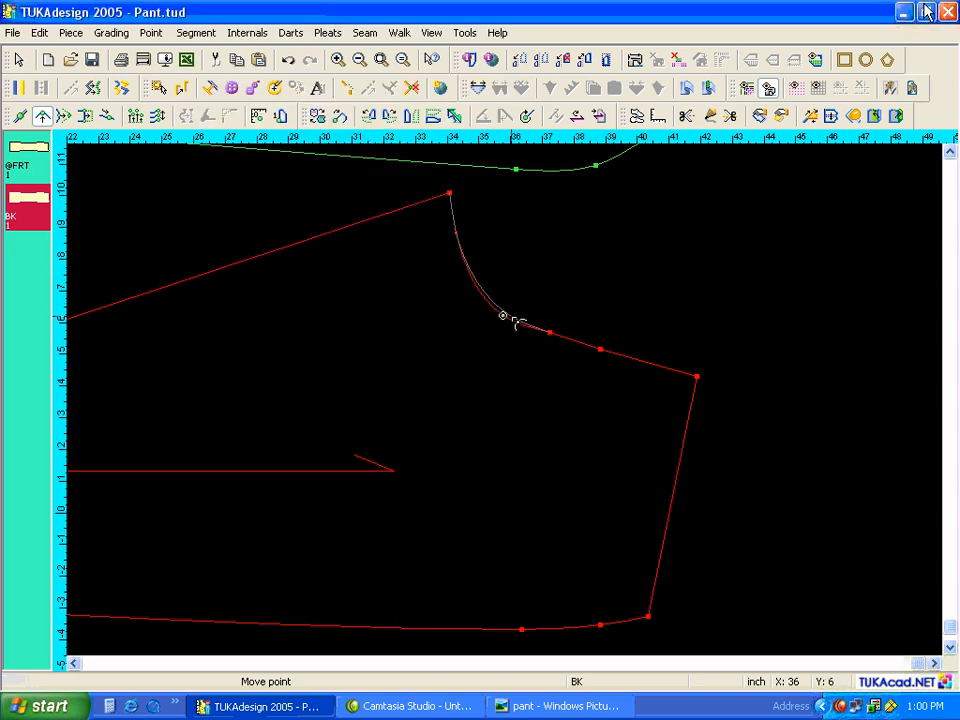
{"action": "left_click", "coordinate": [518, 323]}
{"action": "left_click", "coordinate": [306, 265]}
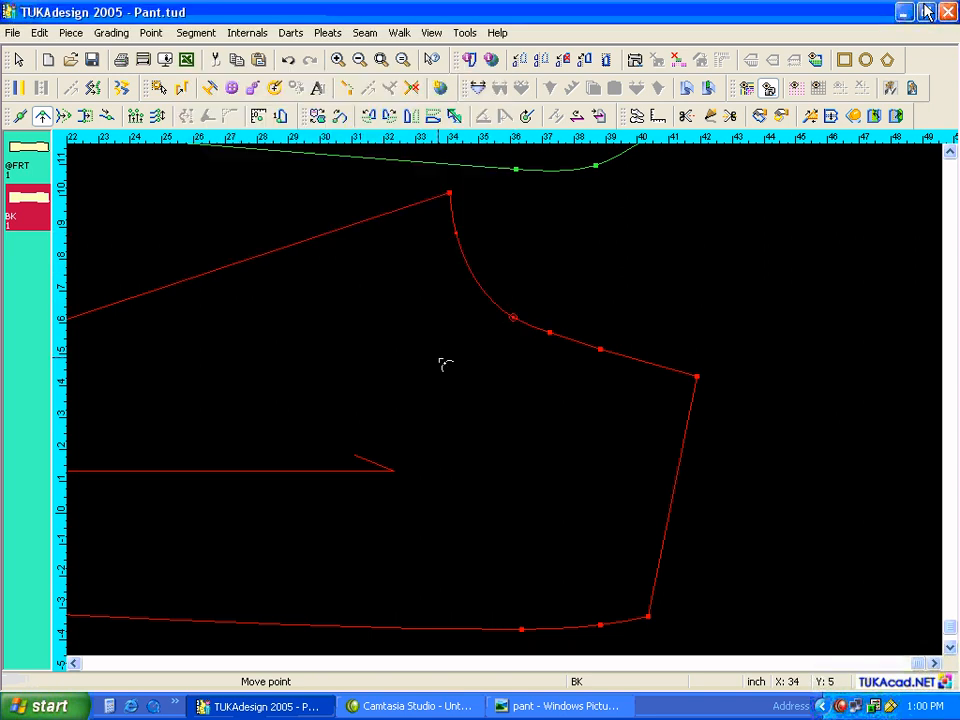
Shift the middle point of the back's center seam slightly toward the waist to straighten the seam
{"action": "left_click", "coordinate": [600, 349]}
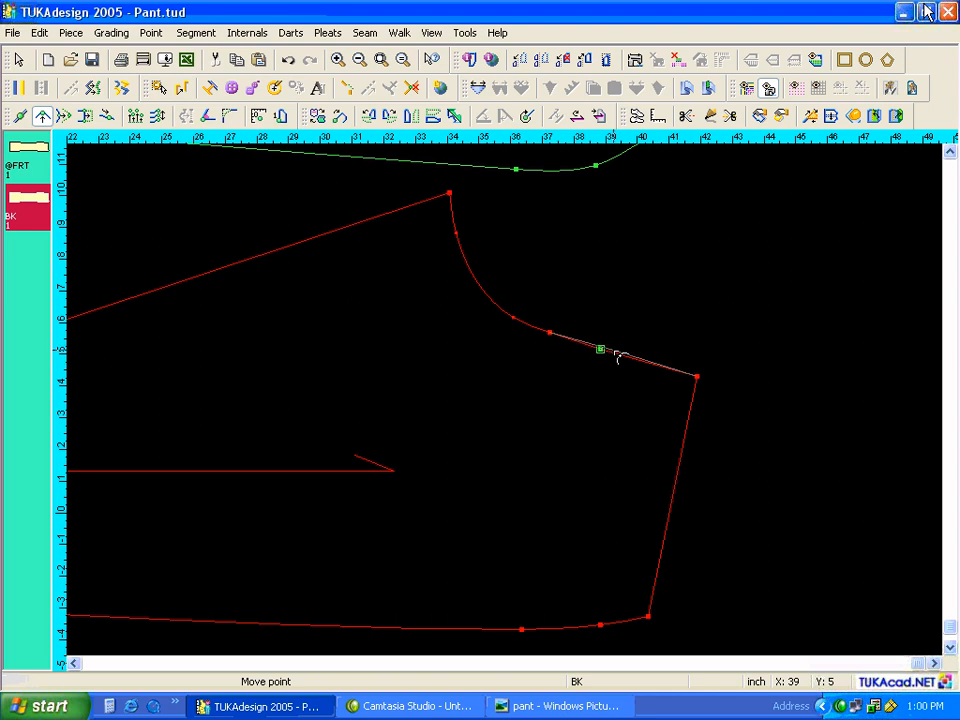
{"action": "left_click", "coordinate": [617, 357]}
{"action": "left_click", "coordinate": [317, 261]}
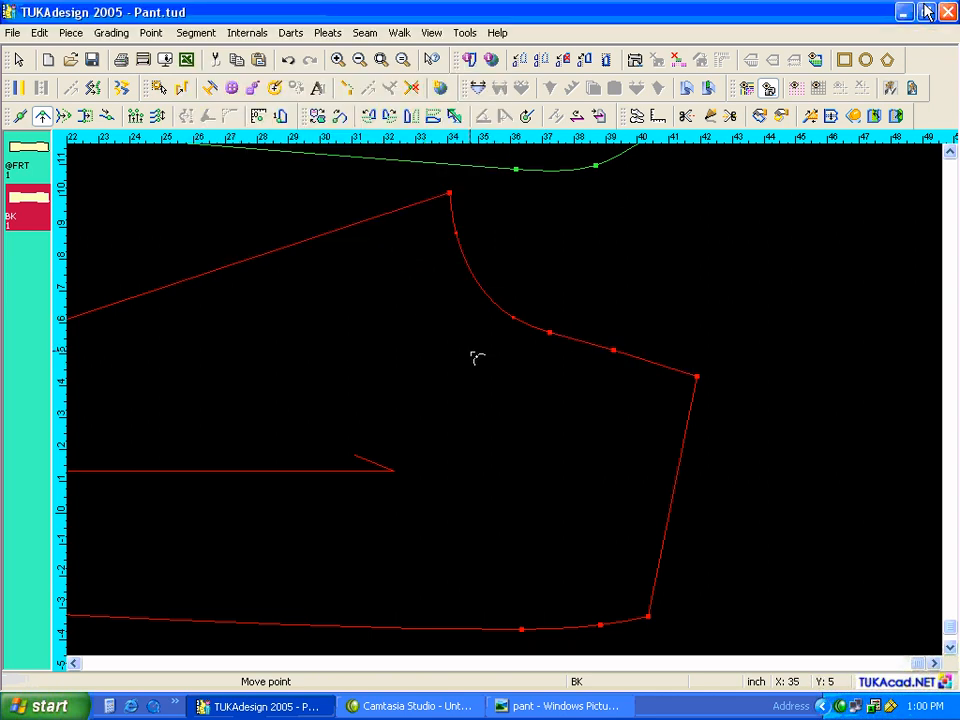
Move the back's center waist corner 0.262 in X and -0.078 in Y, and refresh its point angle in Point Info
{"action": "right_click", "coordinate": [688, 393]}
{"action": "double_click", "coordinate": [696, 378]}
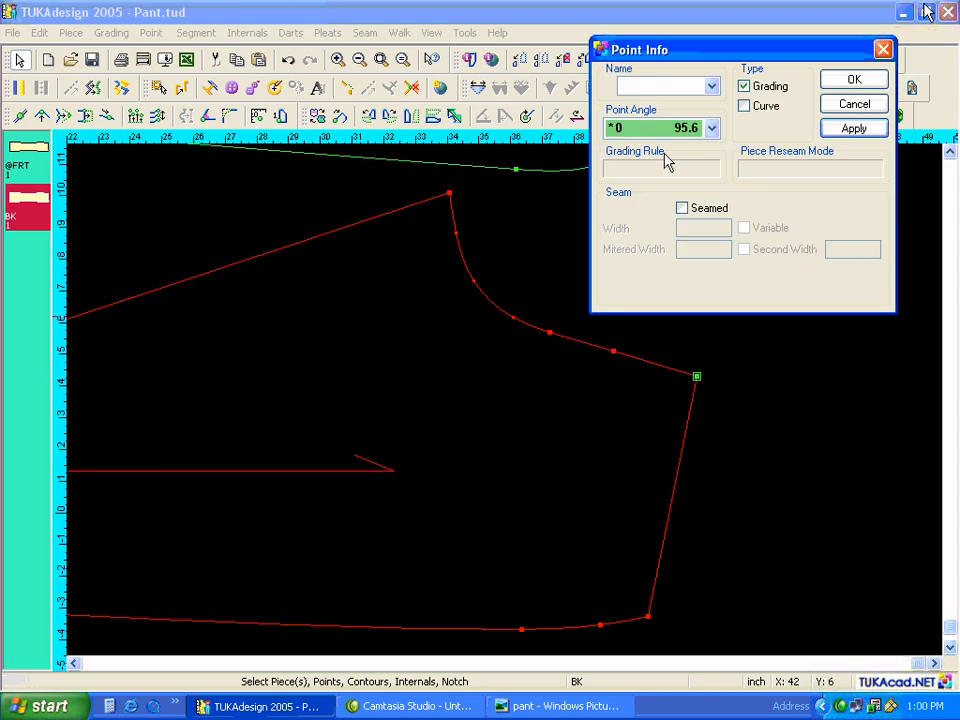
{"action": "left_click", "coordinate": [43, 117]}
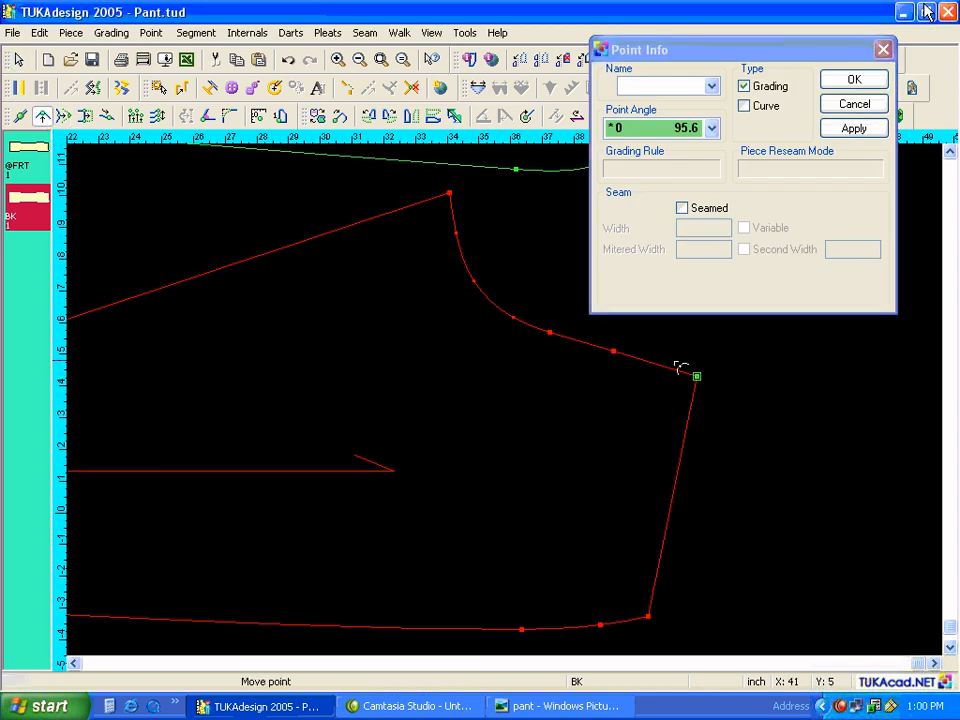
{"action": "left_click", "coordinate": [698, 378]}
{"action": "left_click", "coordinate": [707, 388]}
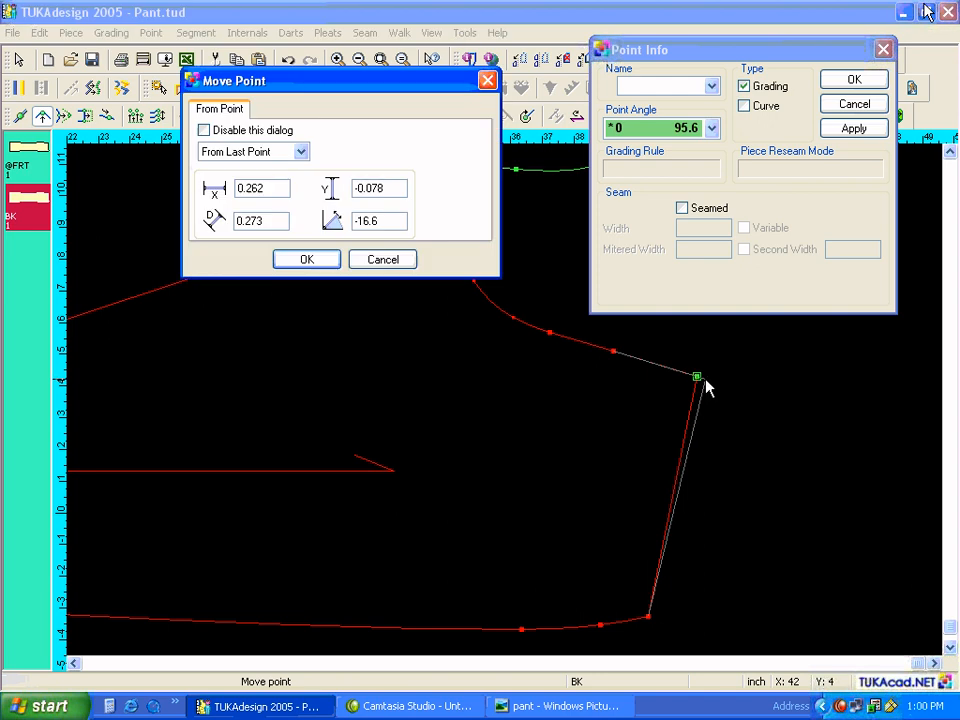
{"action": "left_click", "coordinate": [306, 262]}
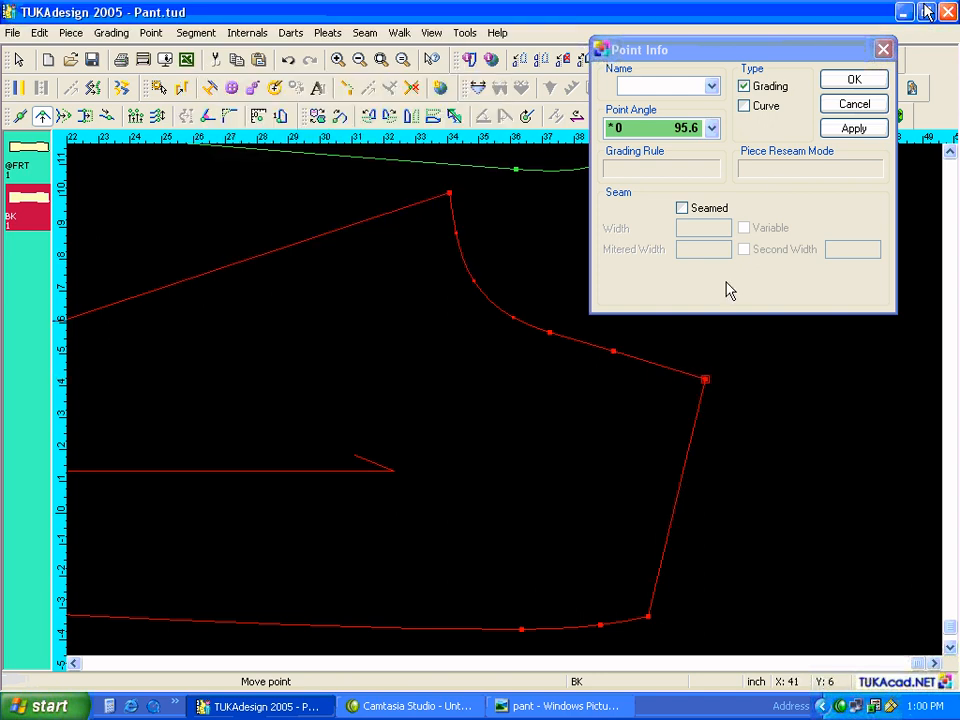
{"action": "left_click", "coordinate": [846, 135]}
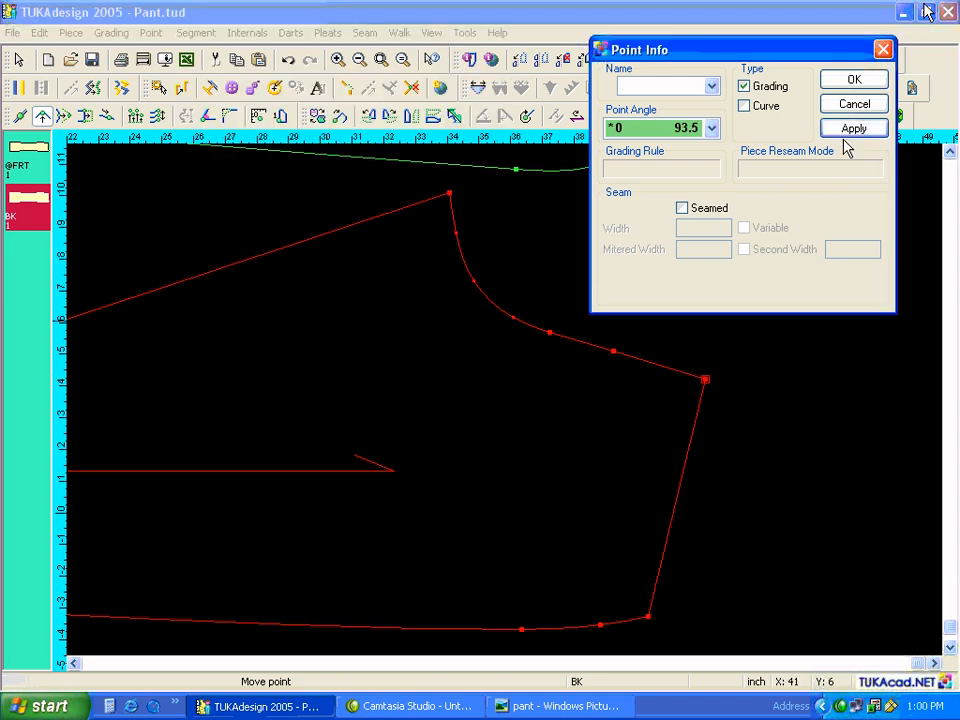
{"action": "left_click", "coordinate": [852, 86]}
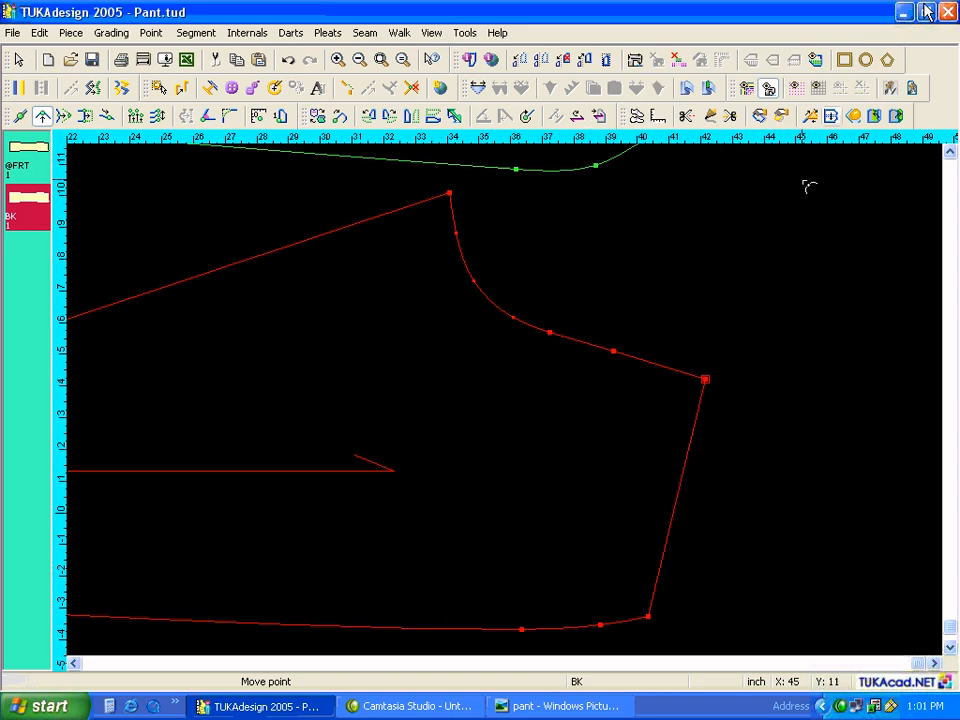
Measure the back rise along the seam from crotch point to center back waist corner and compare it with the spec sheet
{"action": "right_click", "coordinate": [600, 423]}
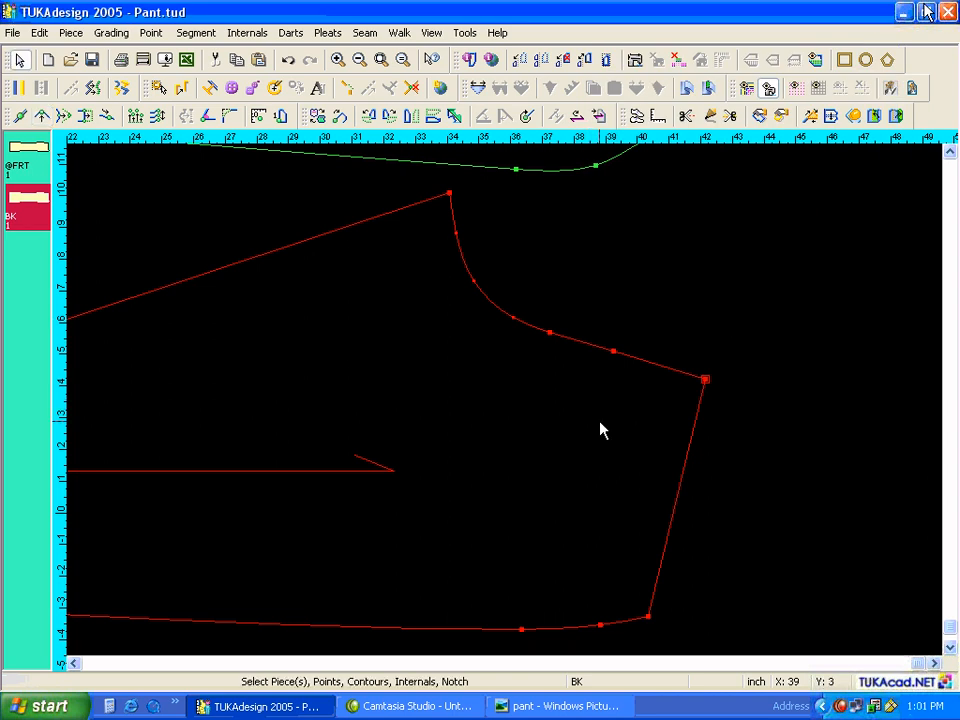
{"action": "left_click", "coordinate": [658, 116]}
{"action": "left_click", "coordinate": [450, 195]}
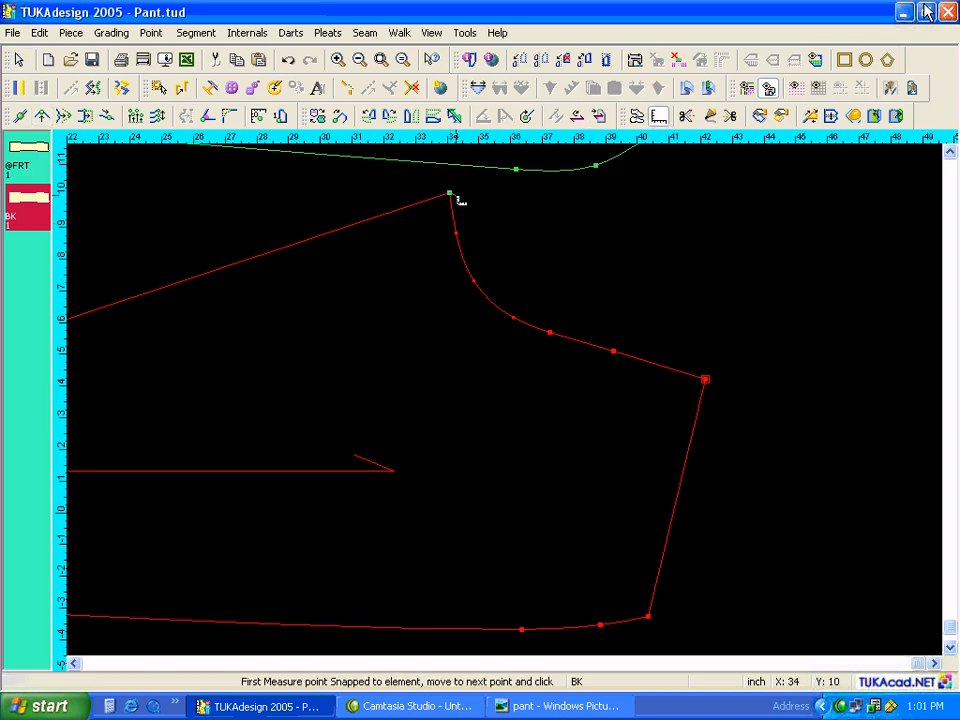
{"action": "left_click", "coordinate": [705, 379]}
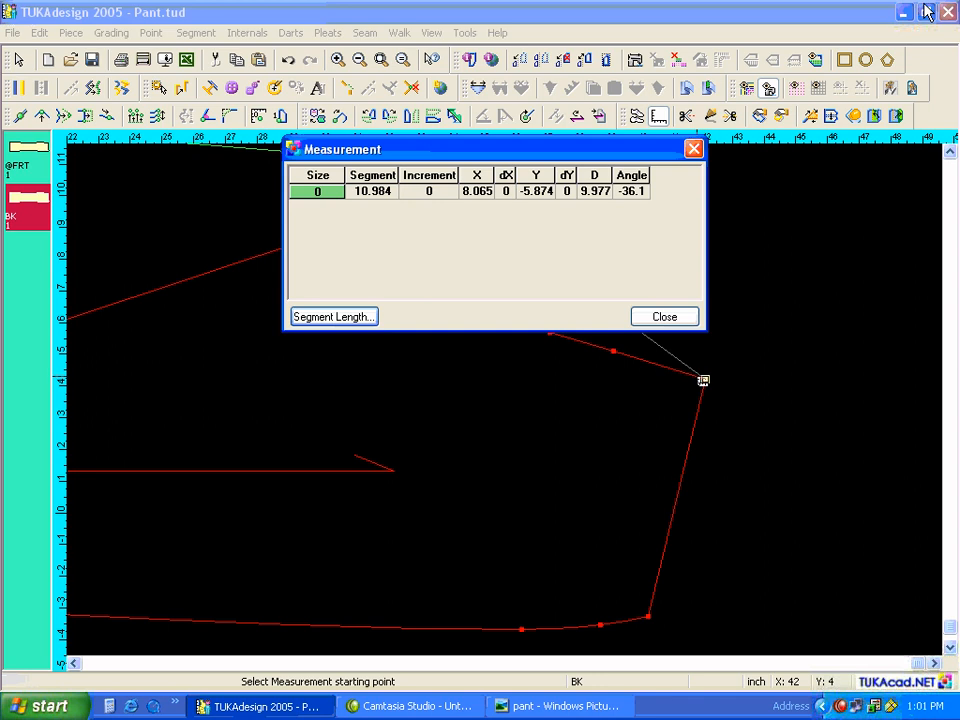
{"action": "left_click", "coordinate": [358, 178]}
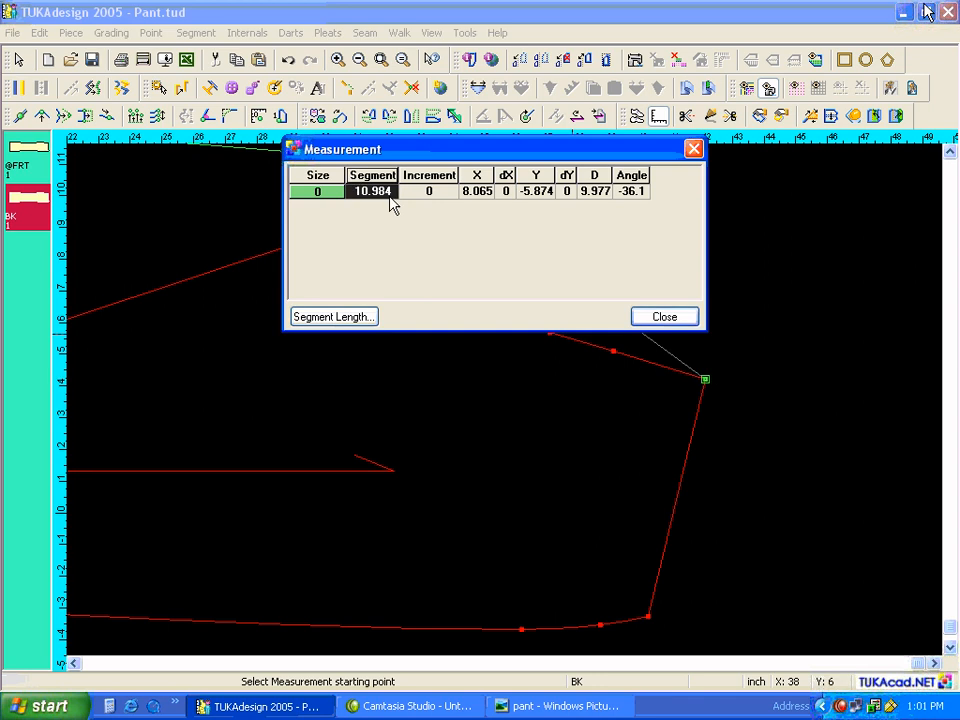
{"action": "left_click", "coordinate": [566, 705]}
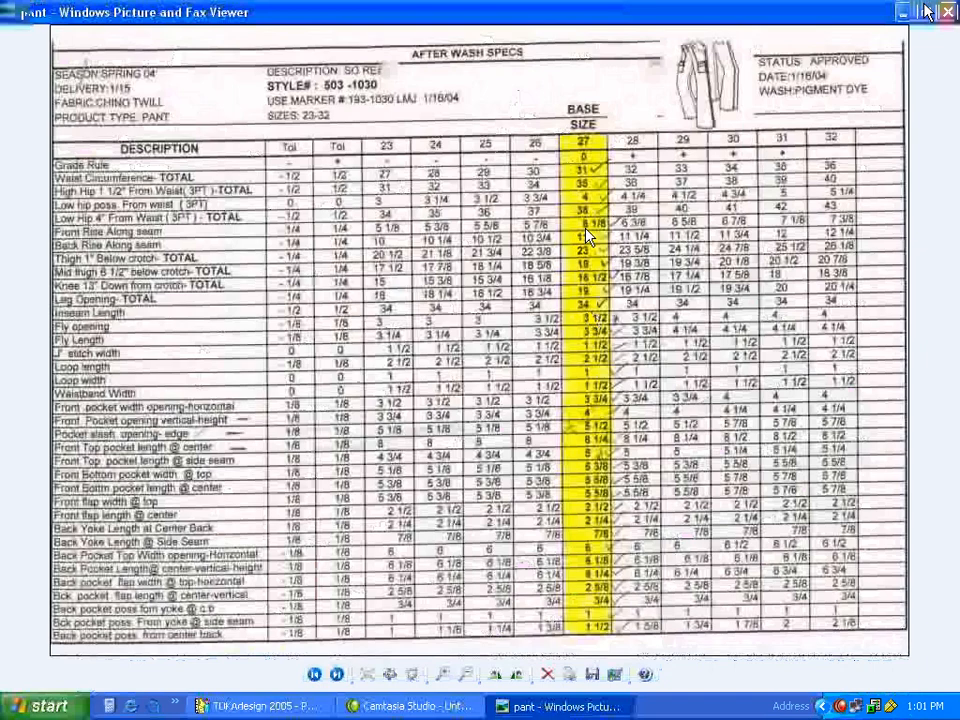
{"action": "left_click", "coordinate": [285, 706]}
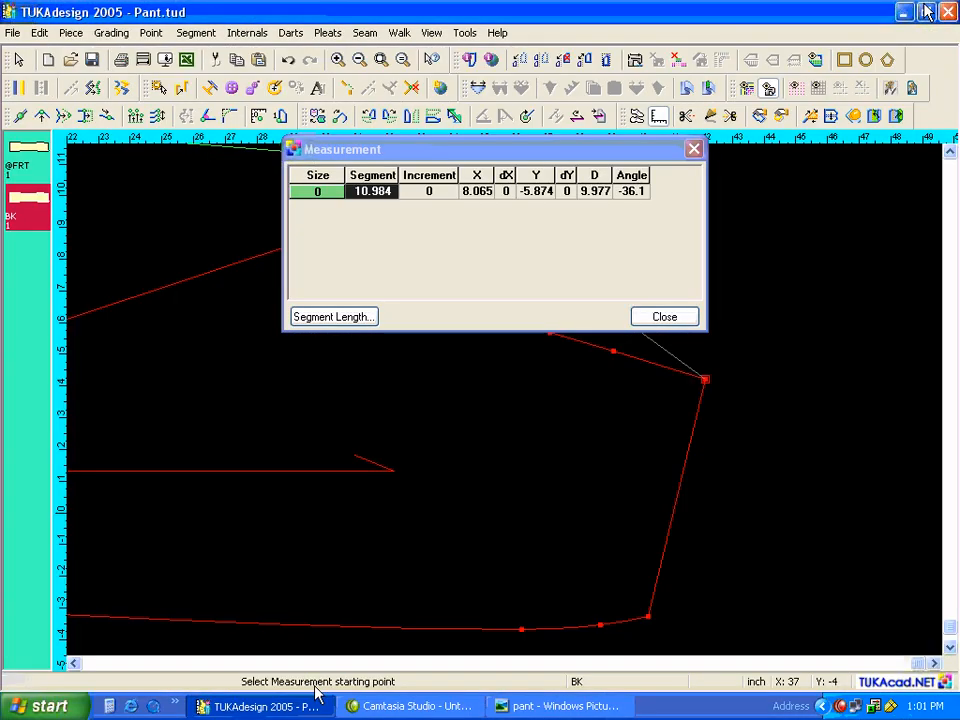
{"action": "left_click", "coordinate": [652, 320]}
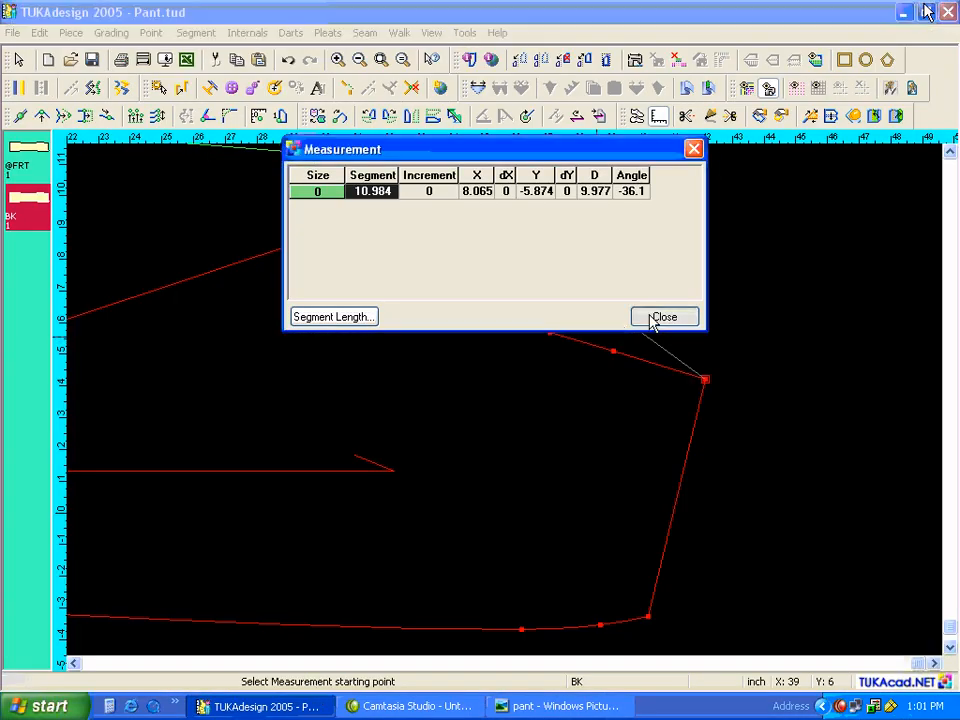
{"action": "key", "text": "Home"}
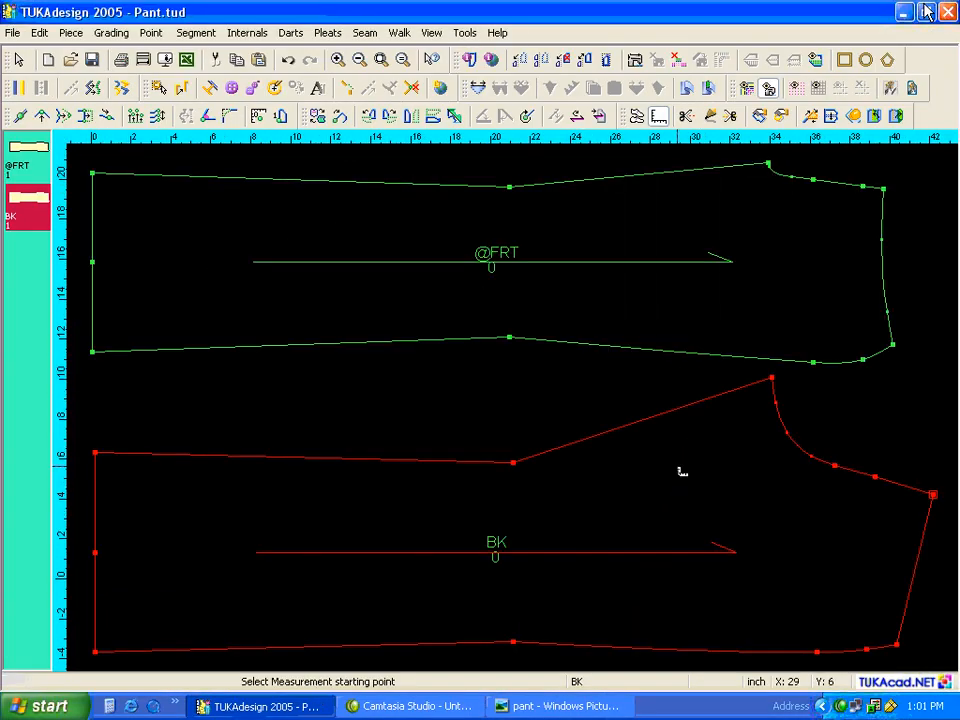
{"action": "left_click", "coordinate": [678, 467]}
{"action": "left_click", "coordinate": [731, 494]}
{"action": "left_click", "coordinate": [668, 320]}
{"action": "key", "text": "Escape"}
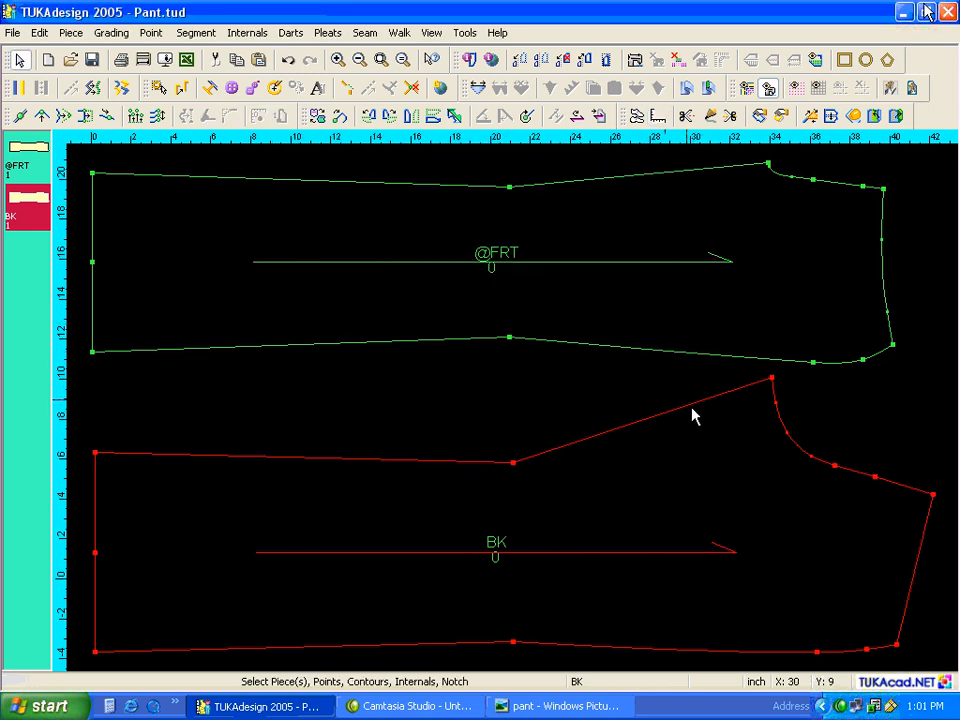
Place the front piece over the back with hem midpoints matched, and compare their crotch, waist and side seam shapes
{"action": "left_click", "coordinate": [92, 264]}
{"action": "left_click_drag", "start_coordinate": [92, 264], "coordinate": [98, 556]}
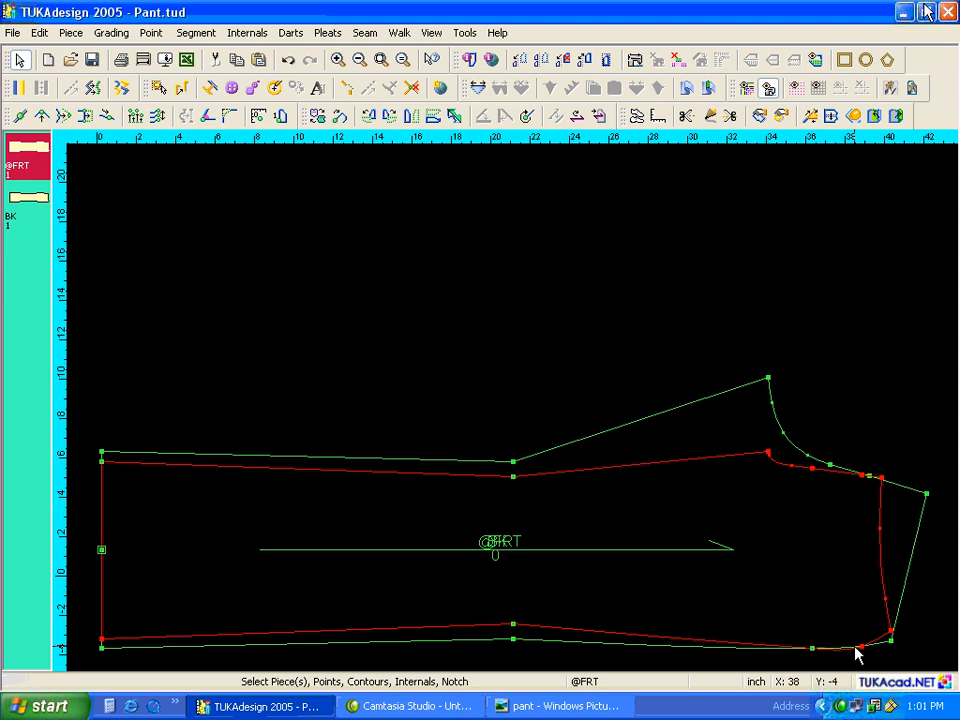
{"action": "scroll", "coordinate": [836, 501], "scroll_direction": "up", "scroll_amount": 1}
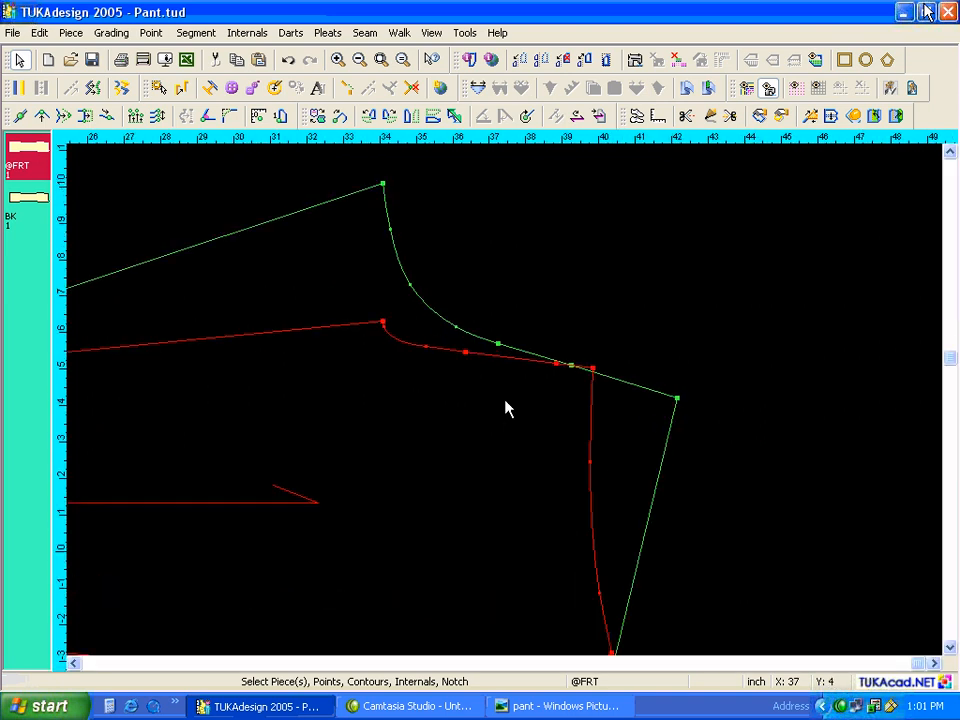
{"action": "scroll", "coordinate": [510, 412], "scroll_direction": "down", "scroll_amount": 1}
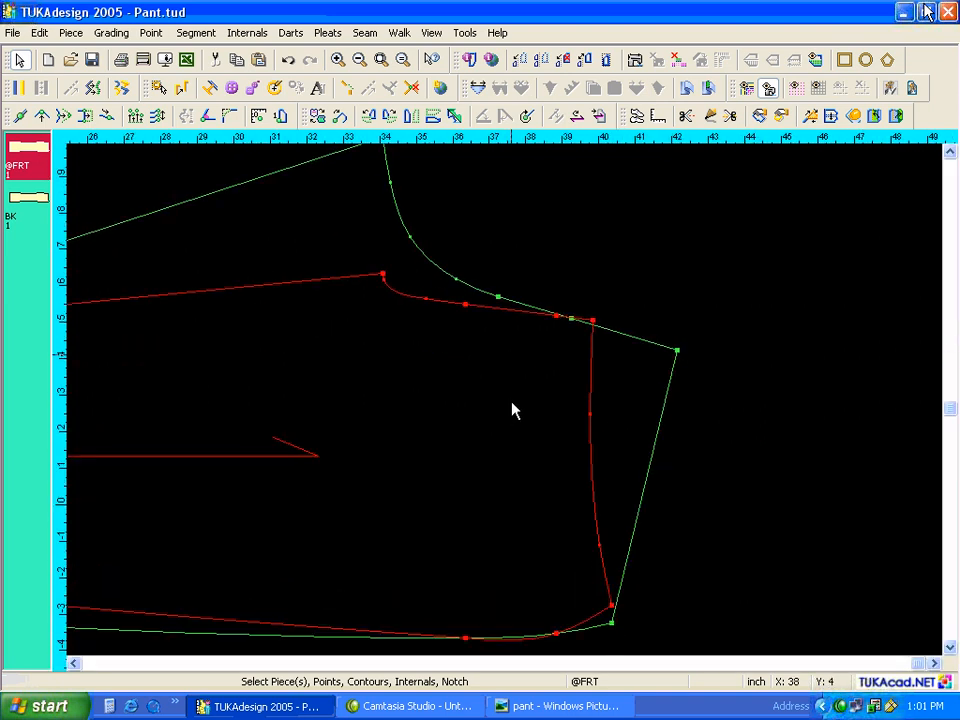
{"action": "scroll", "coordinate": [512, 410], "scroll_direction": "down", "scroll_amount": 1}
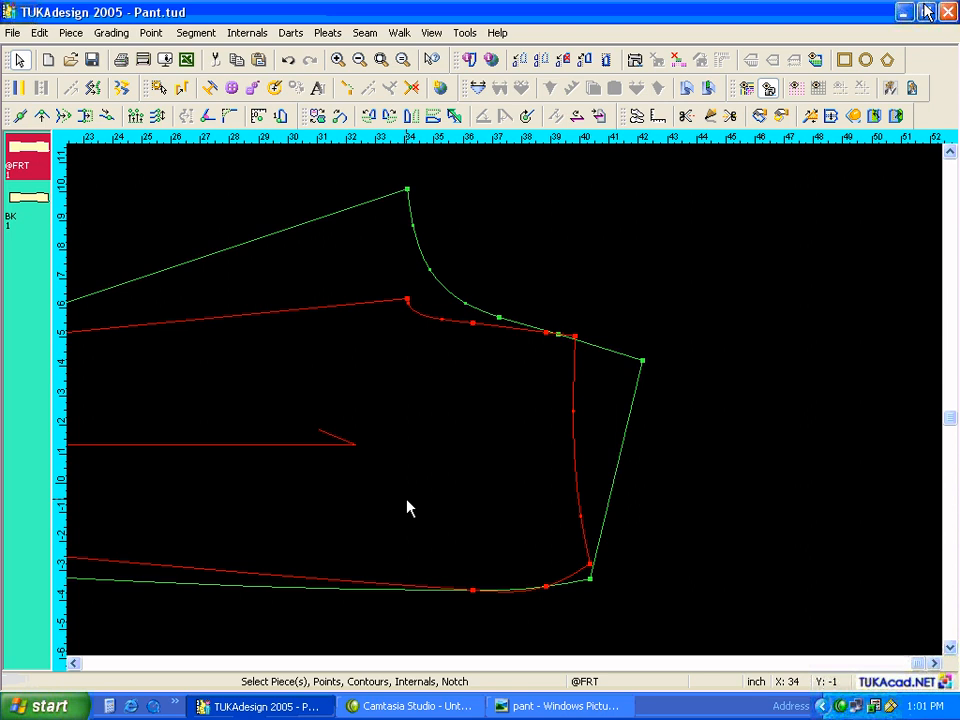
Separate the back and front pieces and try to walk the front's side seam along the back's from the waist corner
{"action": "left_click", "coordinate": [381, 59]}
{"action": "left_click_drag", "start_coordinate": [568, 357], "coordinate": [572, 140]}
{"action": "left_click", "coordinate": [637, 117]}
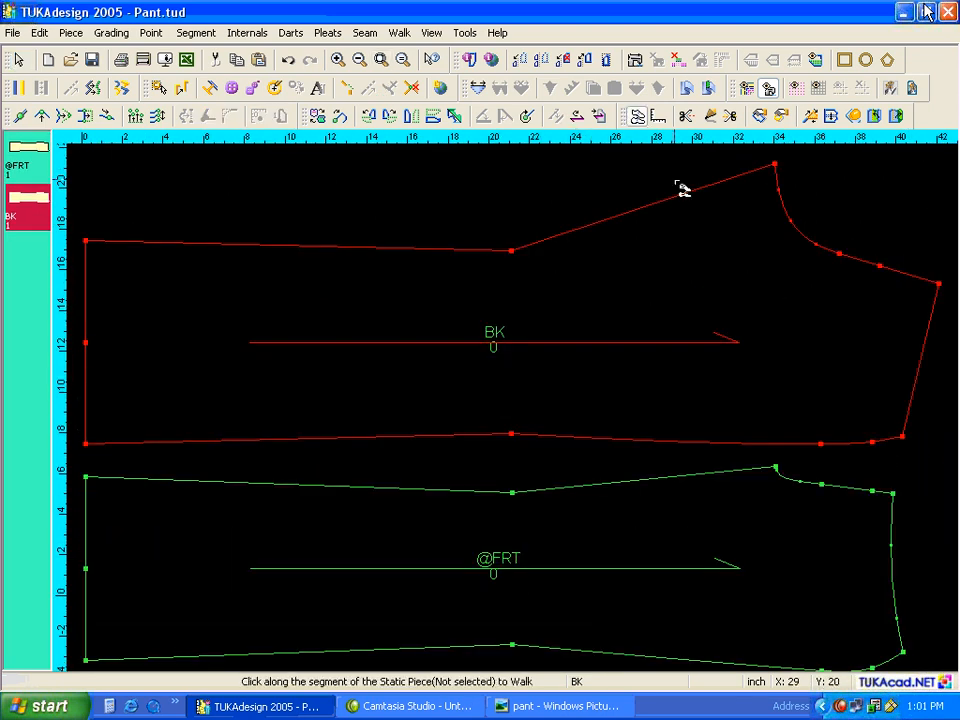
{"action": "left_click", "coordinate": [895, 436]}
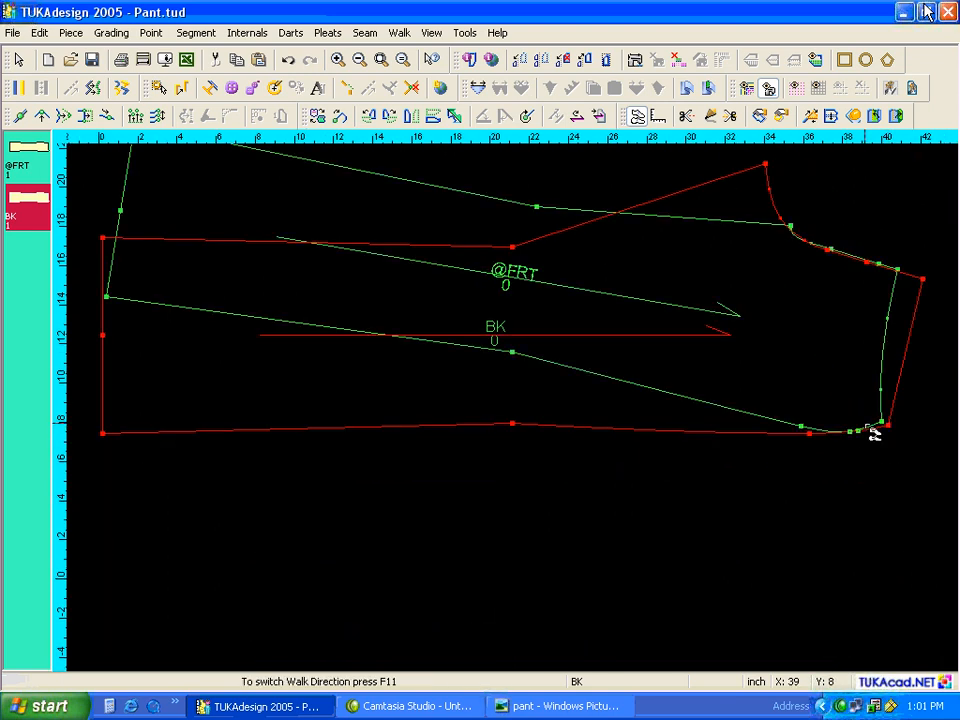
{"action": "left_click", "coordinate": [887, 436]}
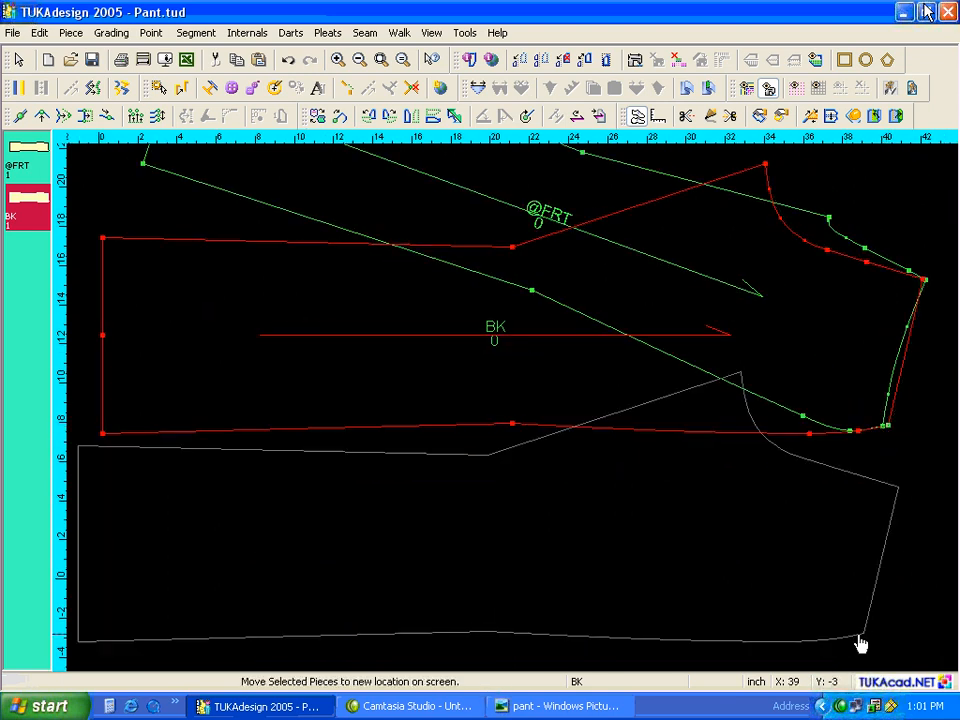
Move the back clear below the front and walk the front's side seam along the back's from waist corner to hem
{"action": "left_click", "coordinate": [870, 665]}
{"action": "left_click", "coordinate": [864, 404]}
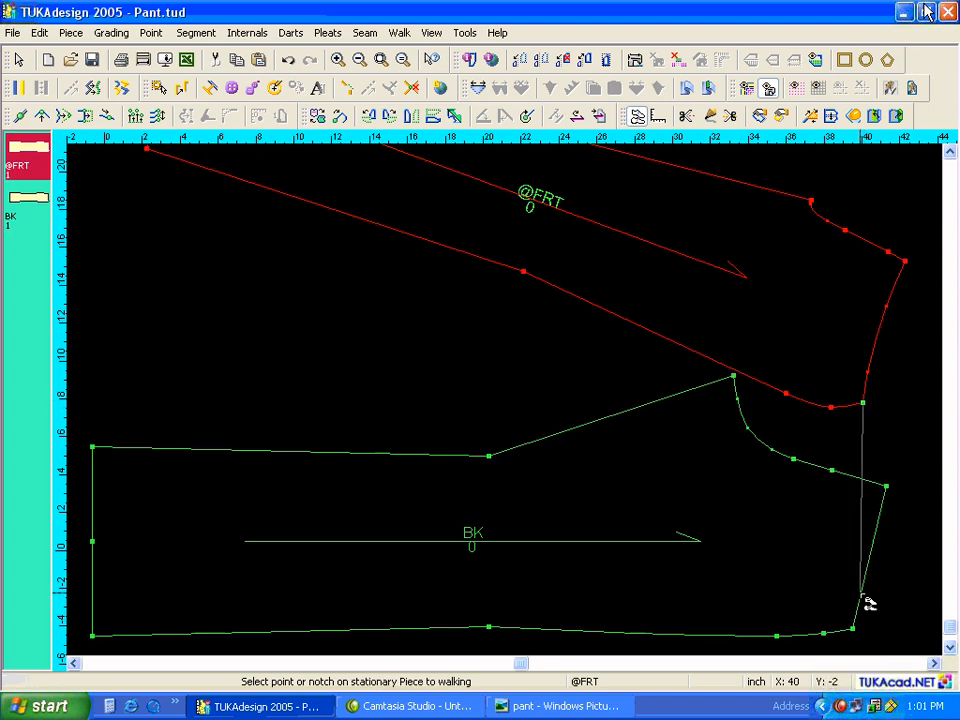
{"action": "left_click", "coordinate": [852, 630]}
{"action": "left_click", "coordinate": [832, 640]}
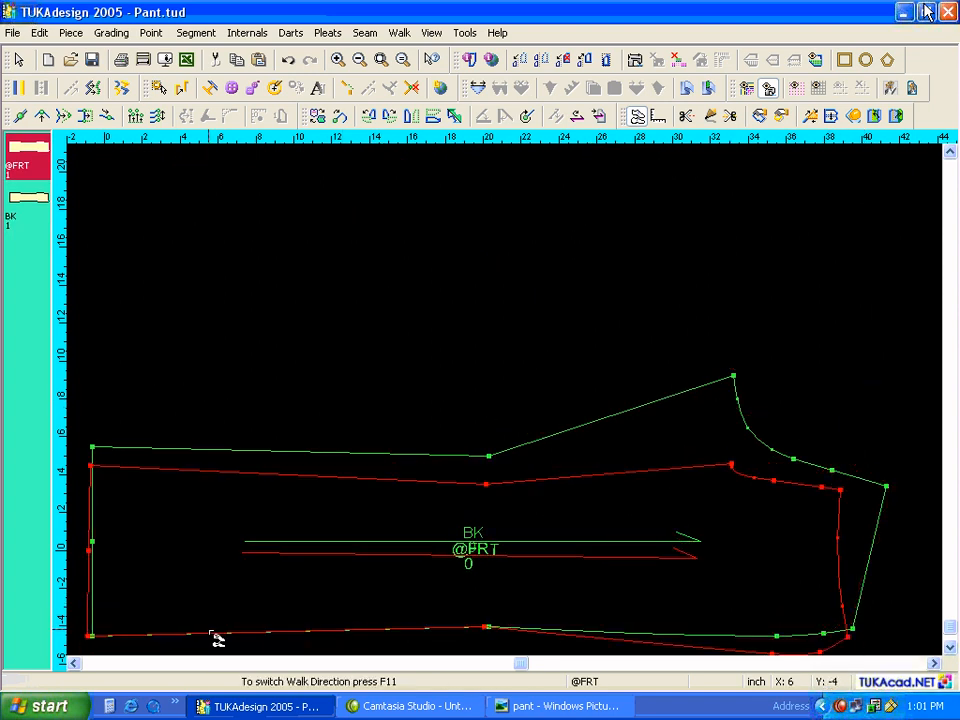
Place the back above the front, walk its inseam along the front's from crotch point to hem, and separate the pieces again
{"action": "left_click", "coordinate": [232, 456]}
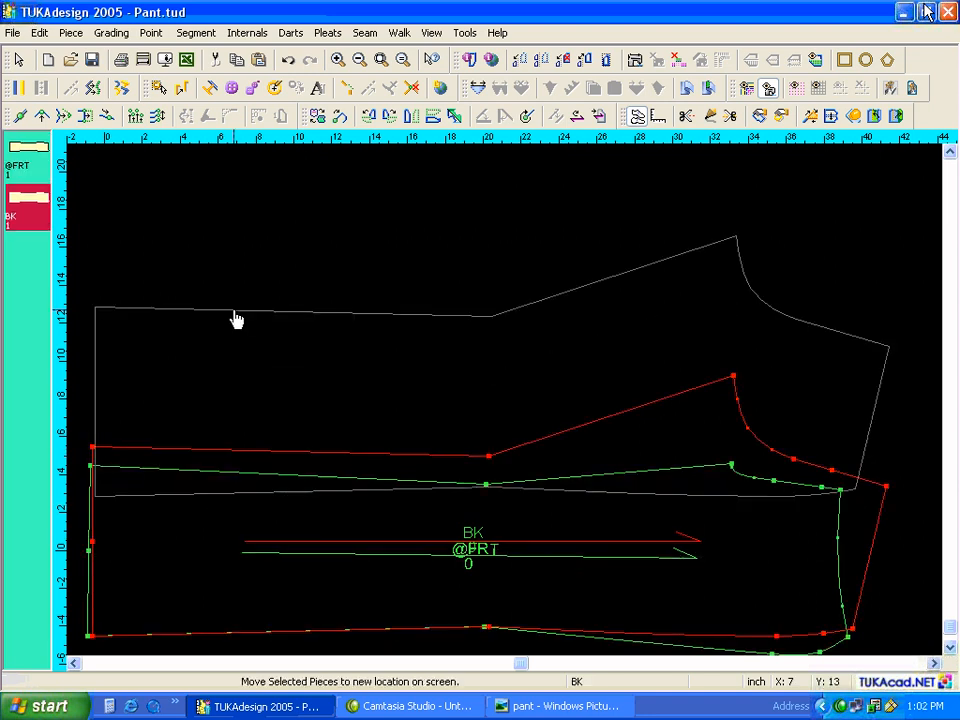
{"action": "left_click", "coordinate": [232, 318]}
{"action": "left_click", "coordinate": [649, 652]}
{"action": "left_click", "coordinate": [656, 650]}
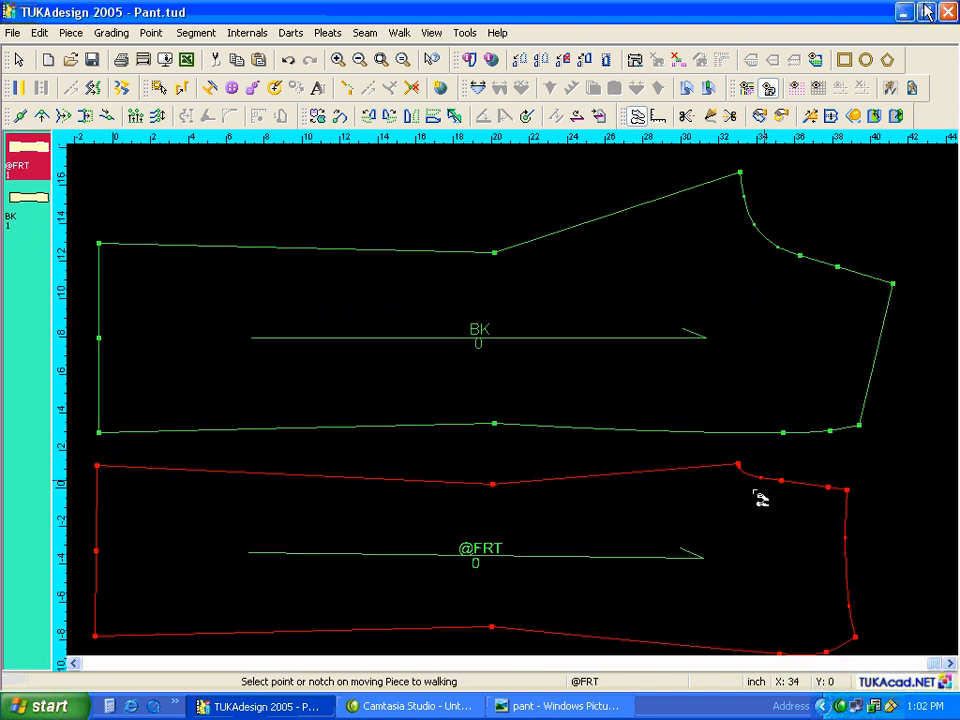
{"action": "left_click", "coordinate": [741, 174]}
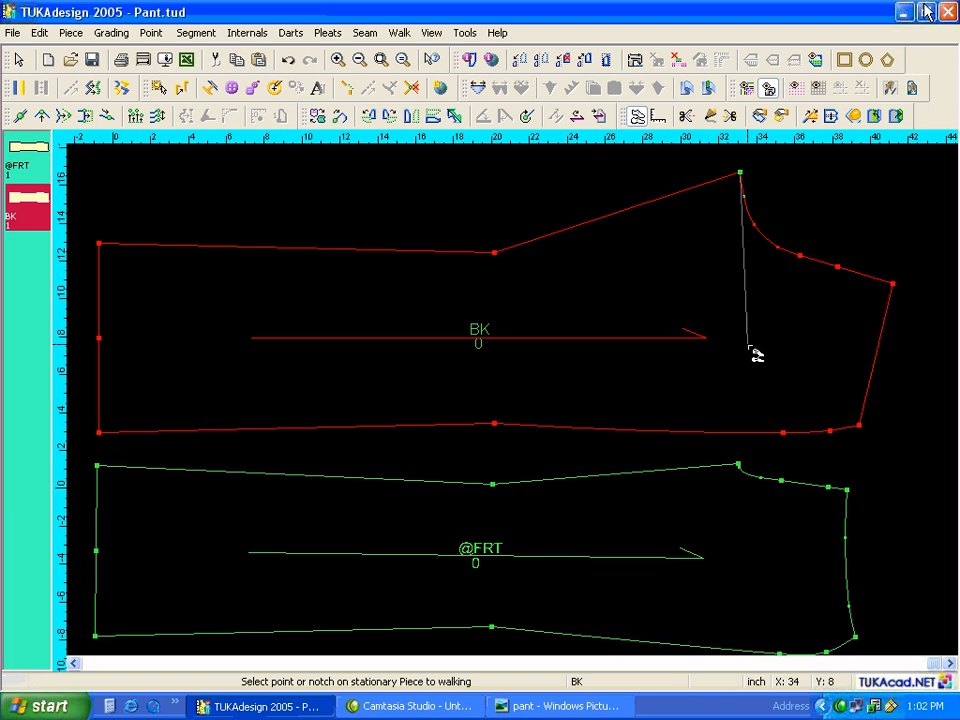
{"action": "left_click", "coordinate": [740, 464]}
{"action": "left_click", "coordinate": [729, 469]}
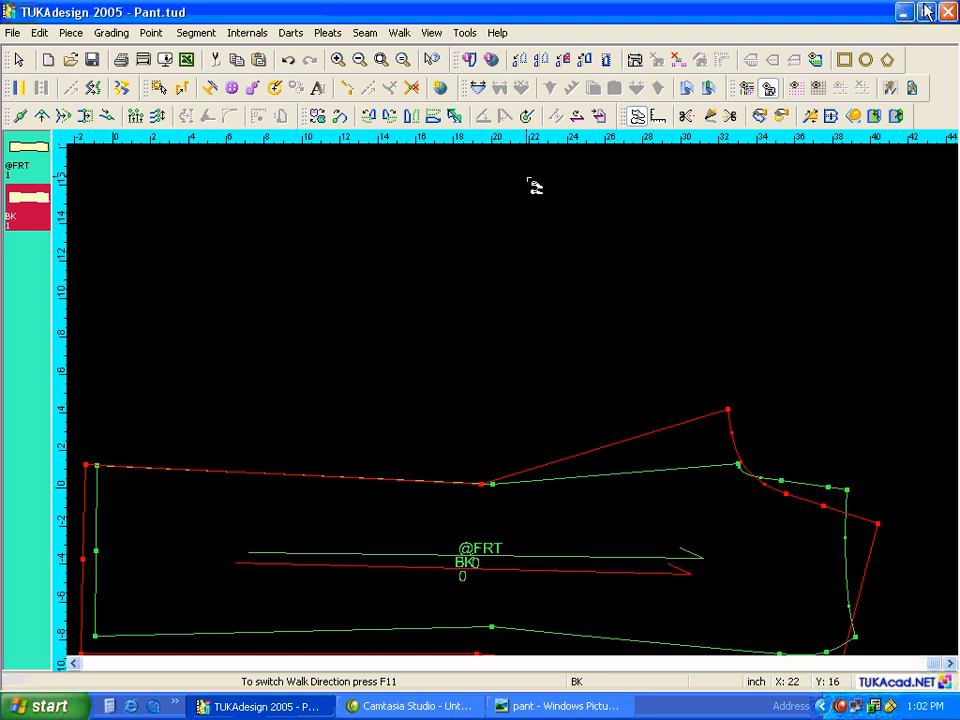
{"action": "right_click", "coordinate": [576, 145]}
{"action": "key", "text": "space"}
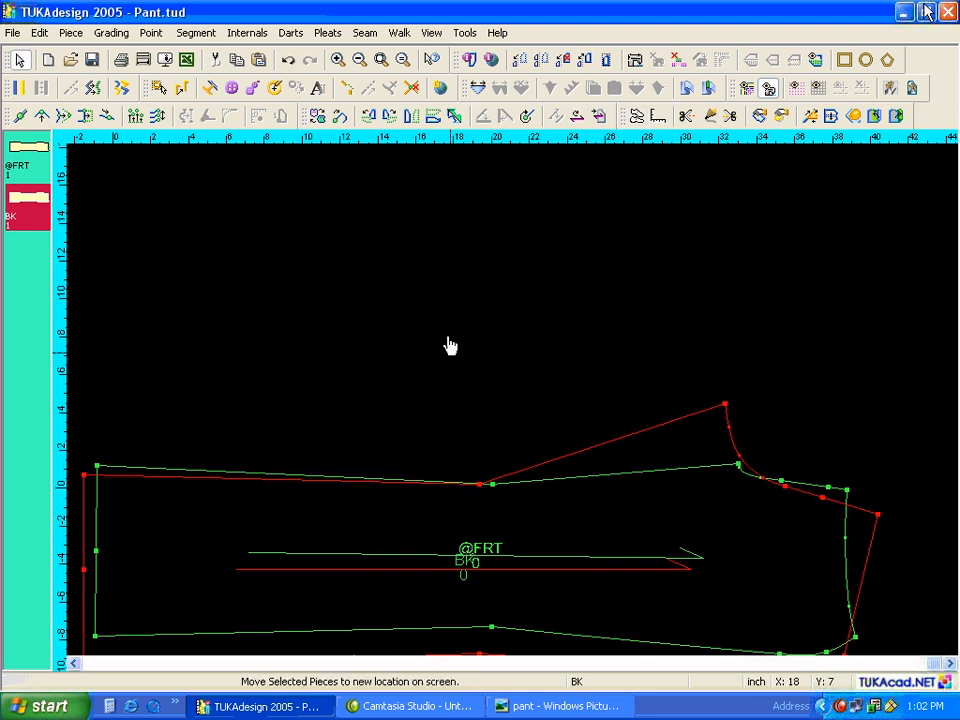
{"action": "left_click_drag", "start_coordinate": [445, 528], "coordinate": [446, 297]}
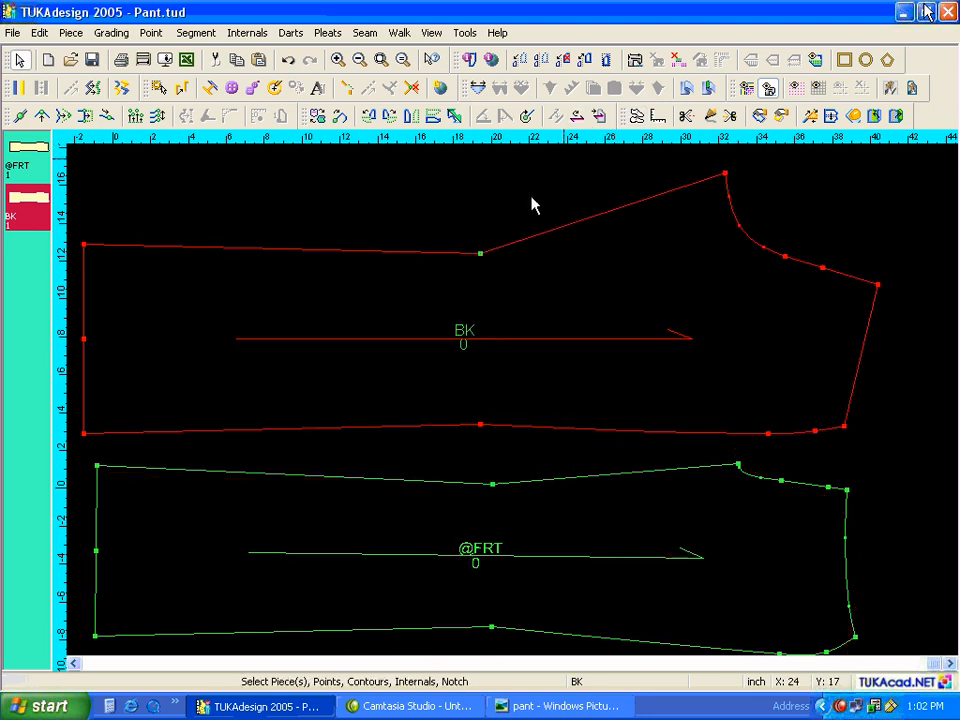
Measure the back inseam along the segment from the hem corner to the crotch point
{"action": "left_click", "coordinate": [659, 115]}
{"action": "left_click", "coordinate": [89, 249]}
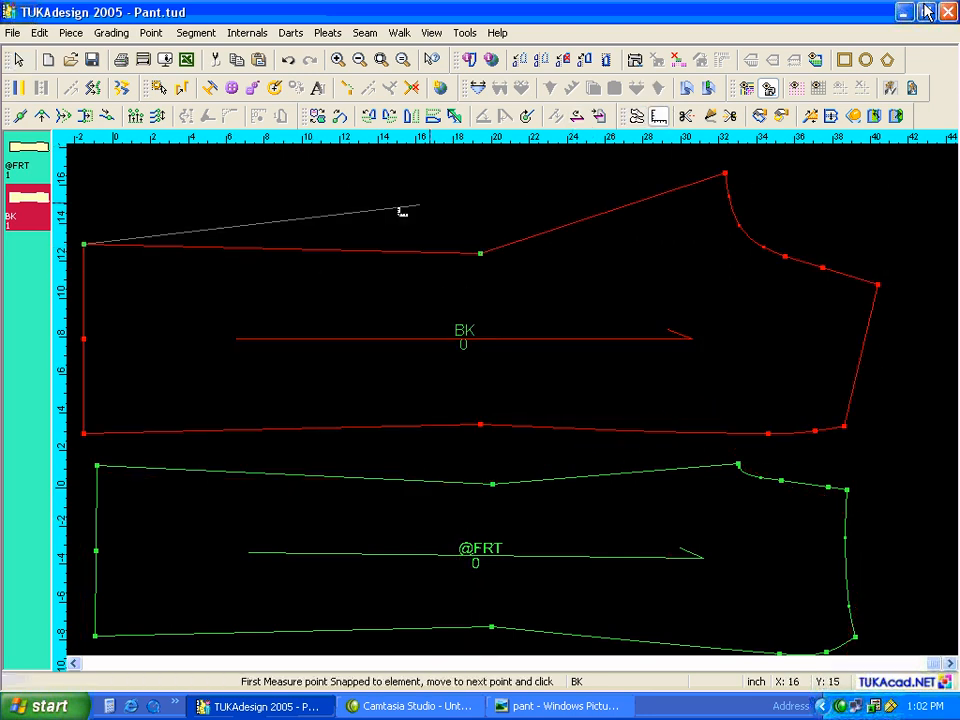
{"action": "left_click", "coordinate": [726, 176]}
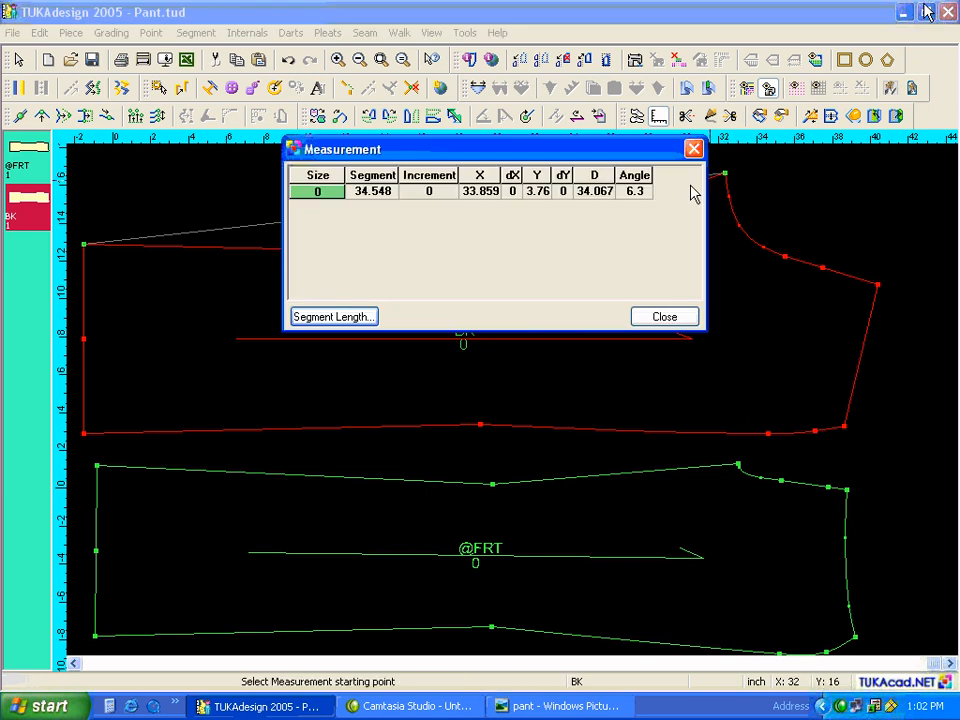
{"action": "left_click", "coordinate": [373, 195]}
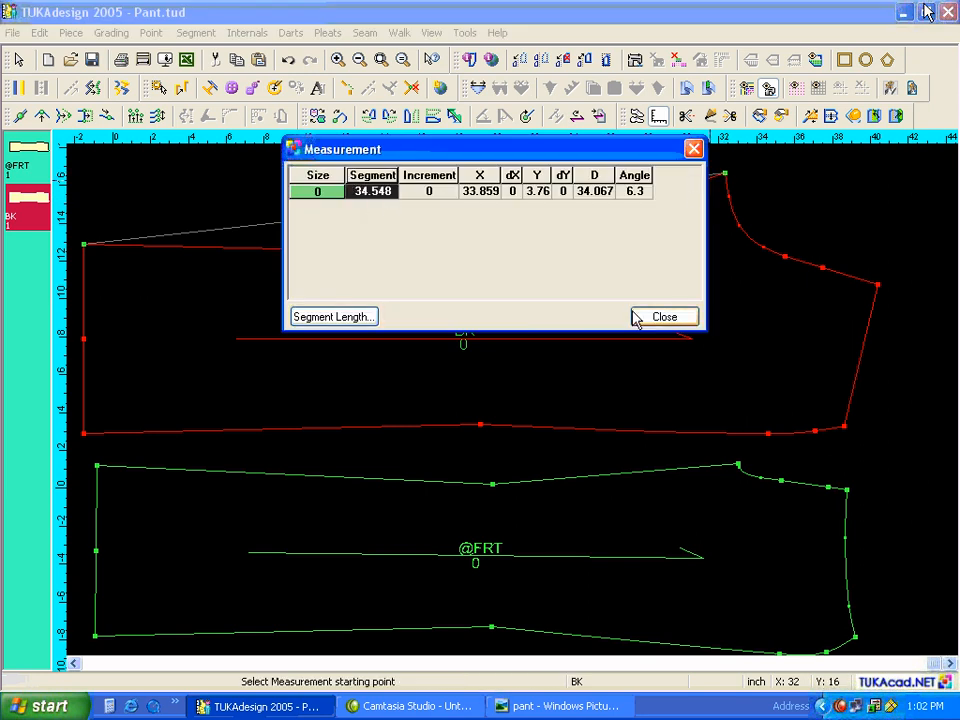
{"action": "left_click", "coordinate": [663, 317]}
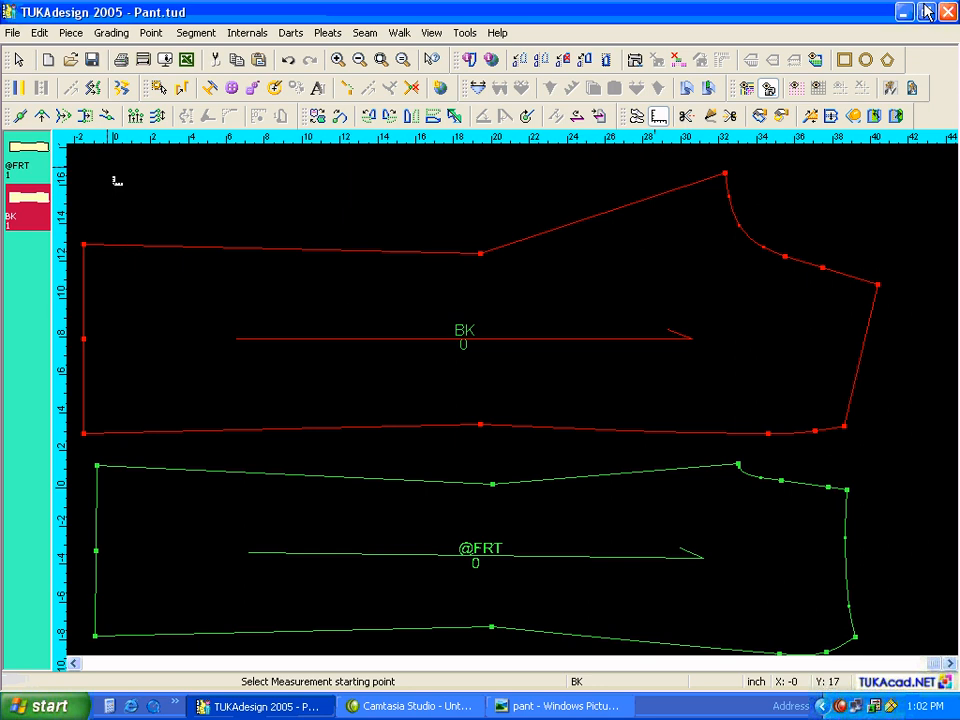
Move the back's whole hem segment in parallel by 0.5 inch in X and 0 in Y to shorten the leg
{"action": "left_click", "coordinate": [86, 116]}
{"action": "left_click", "coordinate": [84, 433]}
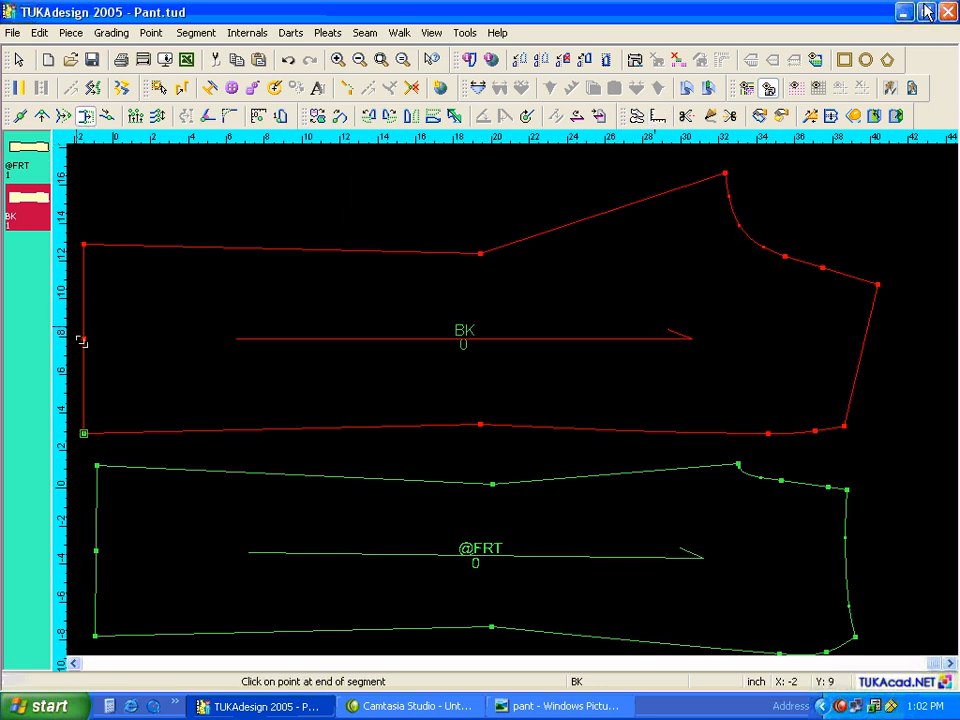
{"action": "left_click", "coordinate": [85, 245]}
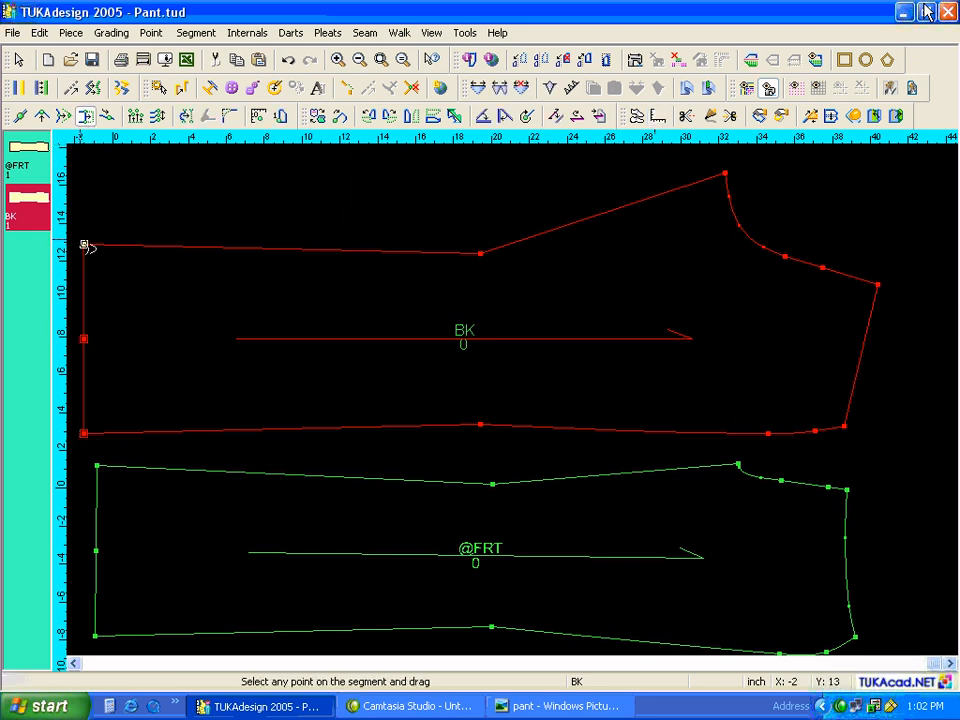
{"action": "left_click", "coordinate": [88, 247]}
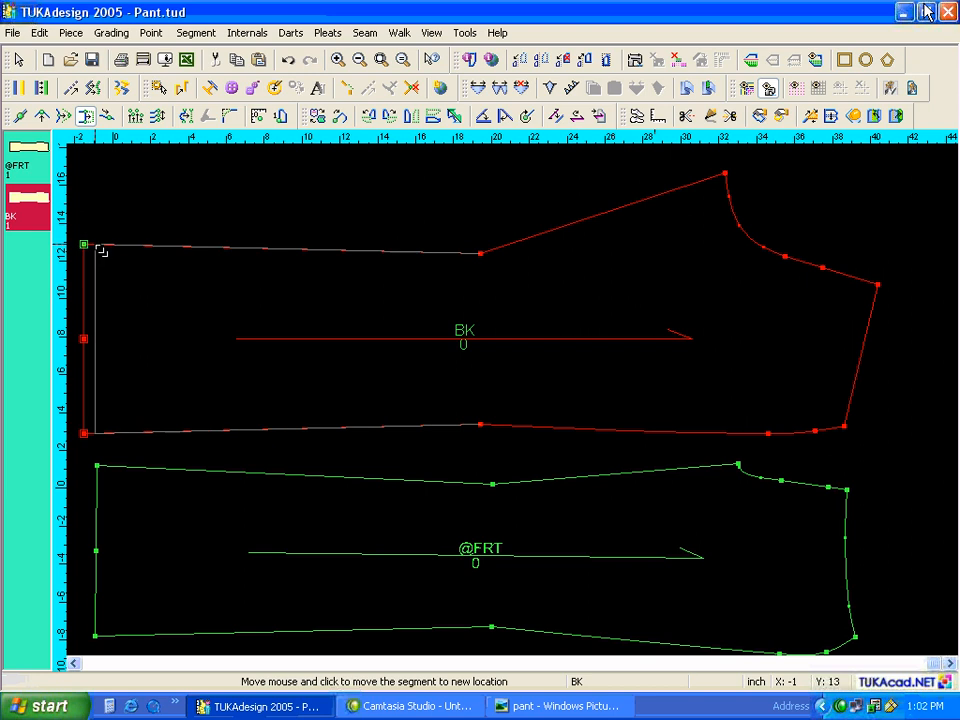
{"action": "left_click", "coordinate": [97, 252]}
{"action": "double_click", "coordinate": [680, 286]}
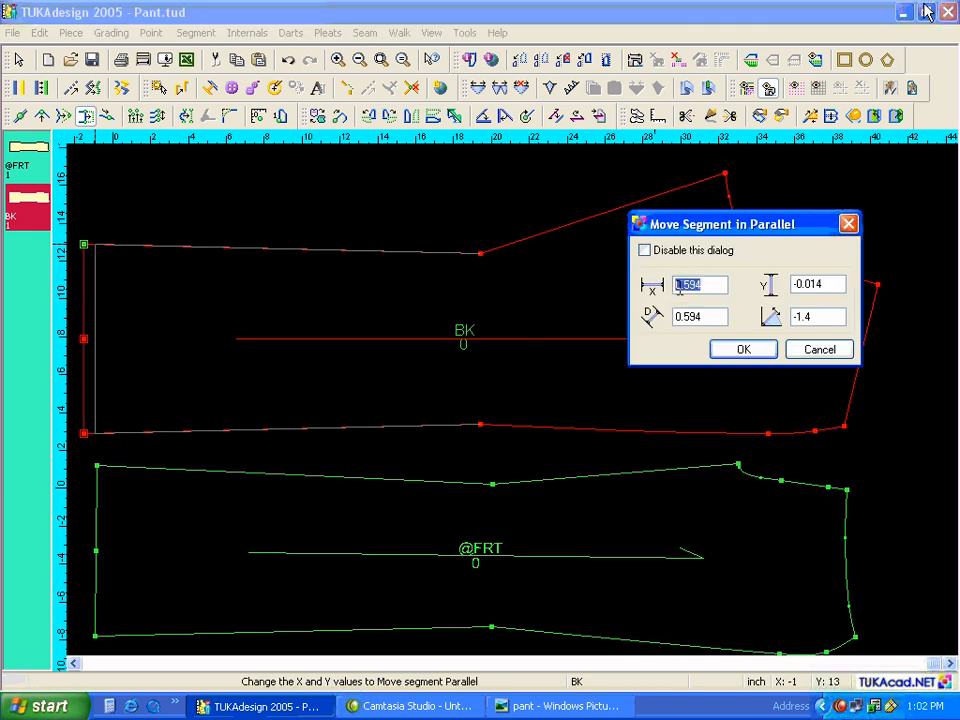
{"action": "type", "text": ".5"}
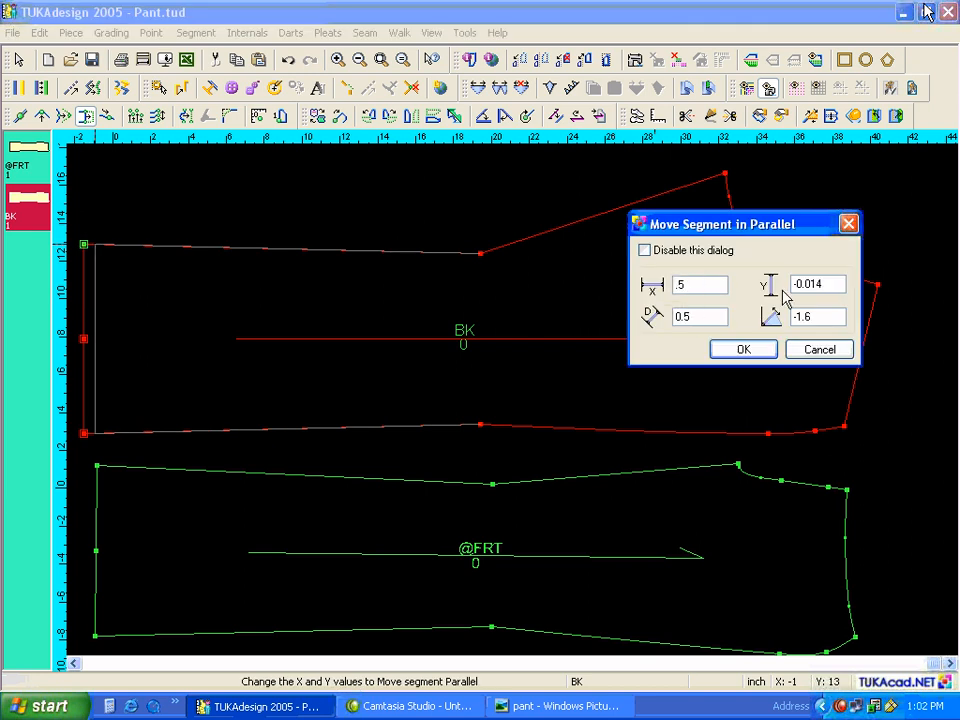
{"action": "left_click_drag", "start_coordinate": [820, 285], "coordinate": [779, 285]}
{"action": "type", "text": "0"}
{"action": "key", "text": "Return"}
Remeasure the back inseam from hem corner to crotch point and measure the front inseam the same way for comparison
{"action": "left_click", "coordinate": [660, 117]}
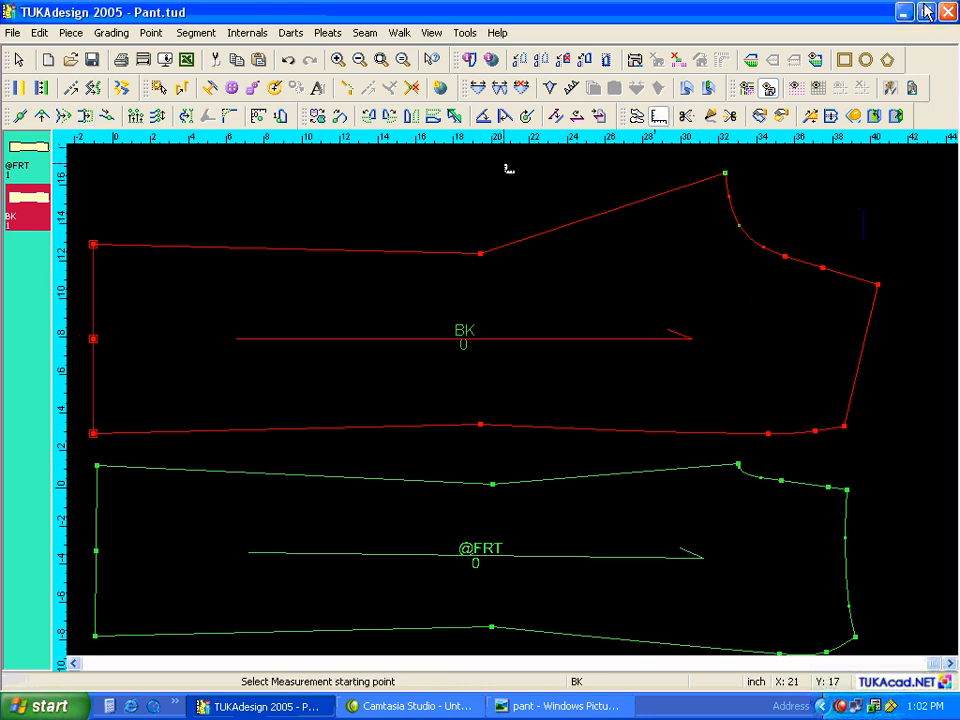
{"action": "left_click", "coordinate": [93, 244]}
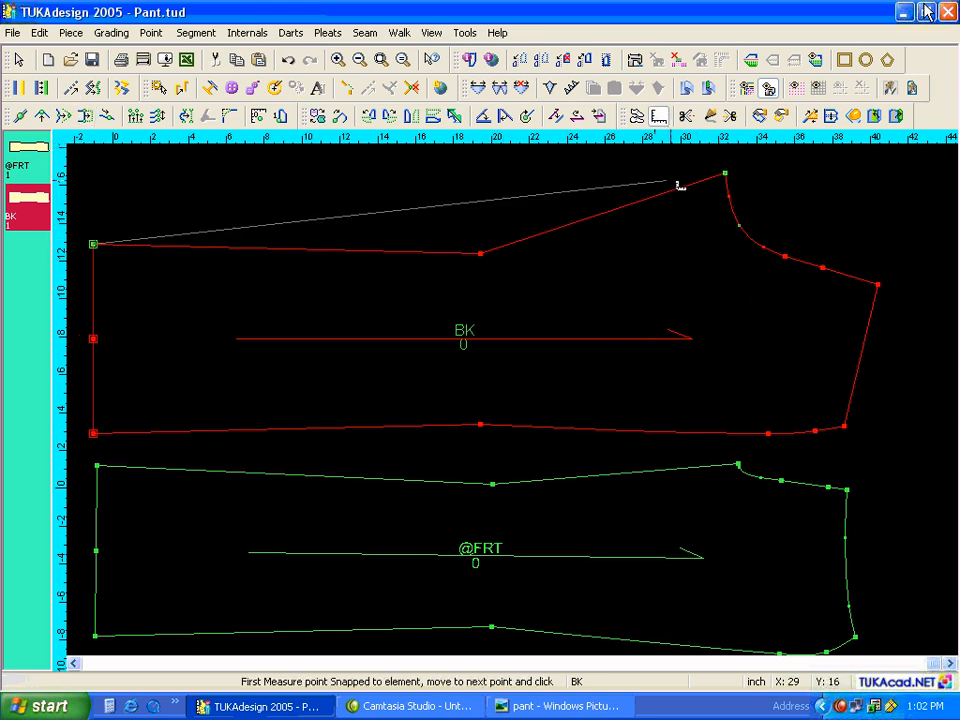
{"action": "left_click", "coordinate": [725, 174]}
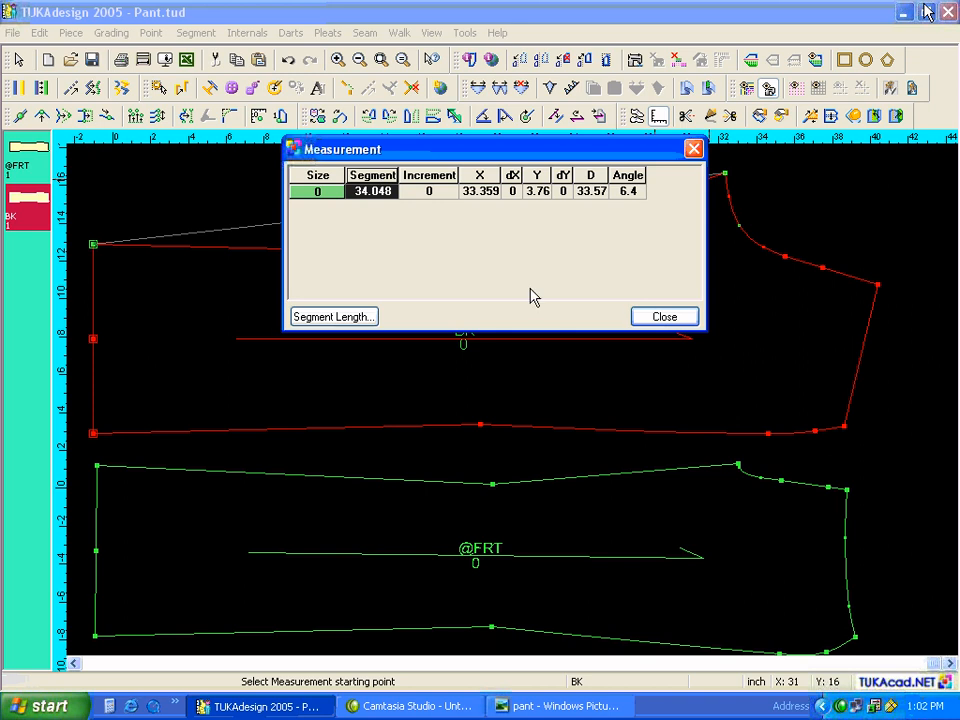
{"action": "left_click", "coordinate": [638, 317]}
{"action": "left_click", "coordinate": [97, 466]}
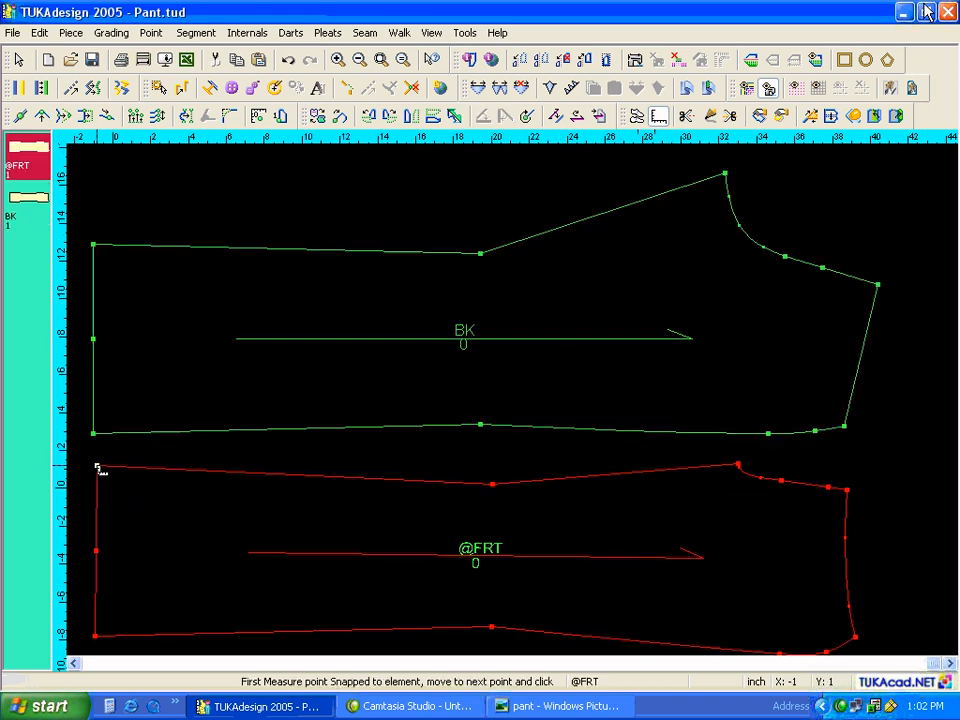
{"action": "left_click", "coordinate": [738, 465]}
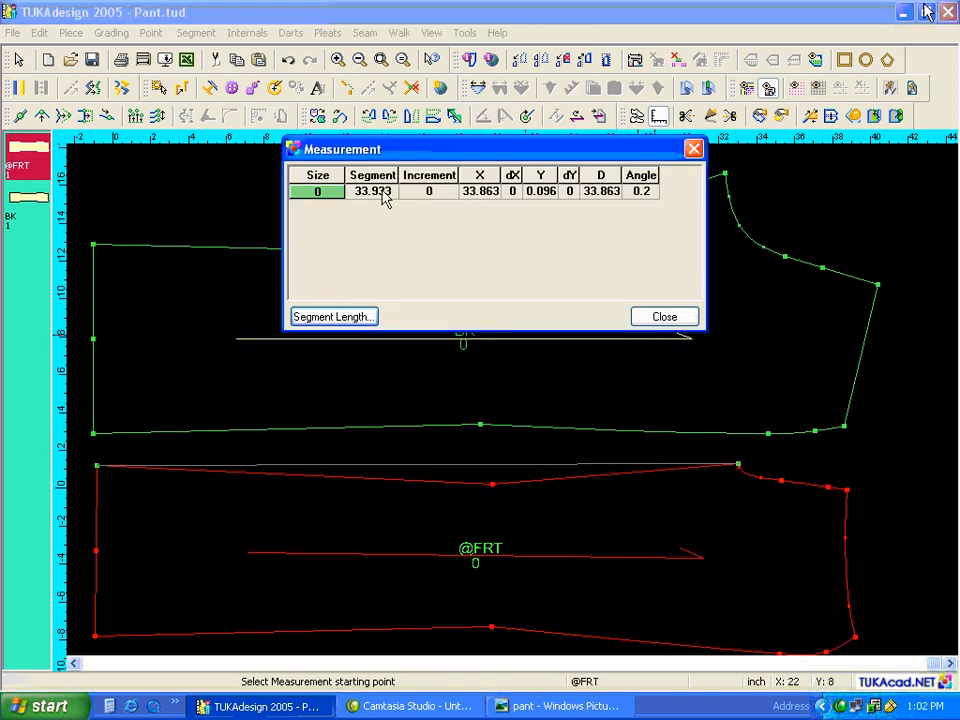
{"action": "left_click", "coordinate": [640, 316]}
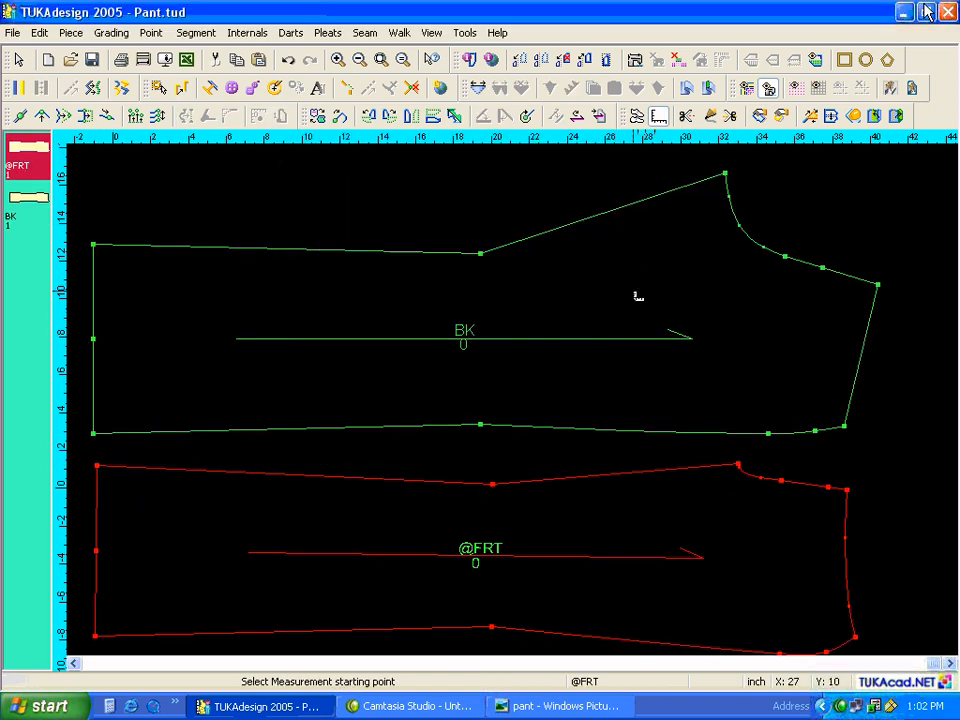
Measure the back and front side seams from waist corner to hem corner and compare their segment lengths
{"action": "left_click", "coordinate": [845, 426]}
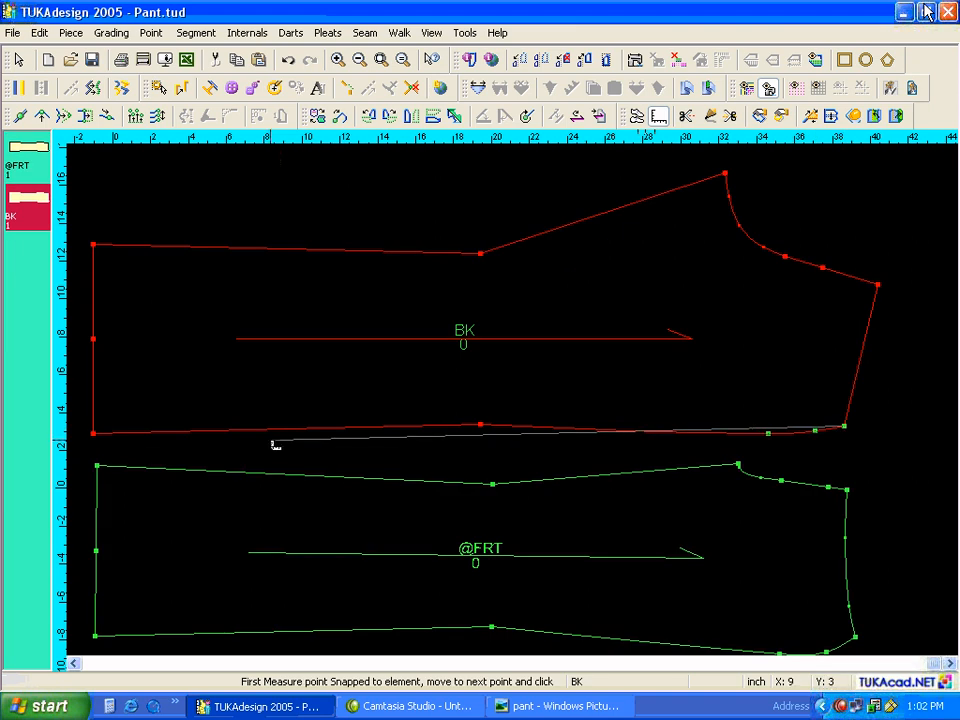
{"action": "left_click", "coordinate": [93, 433]}
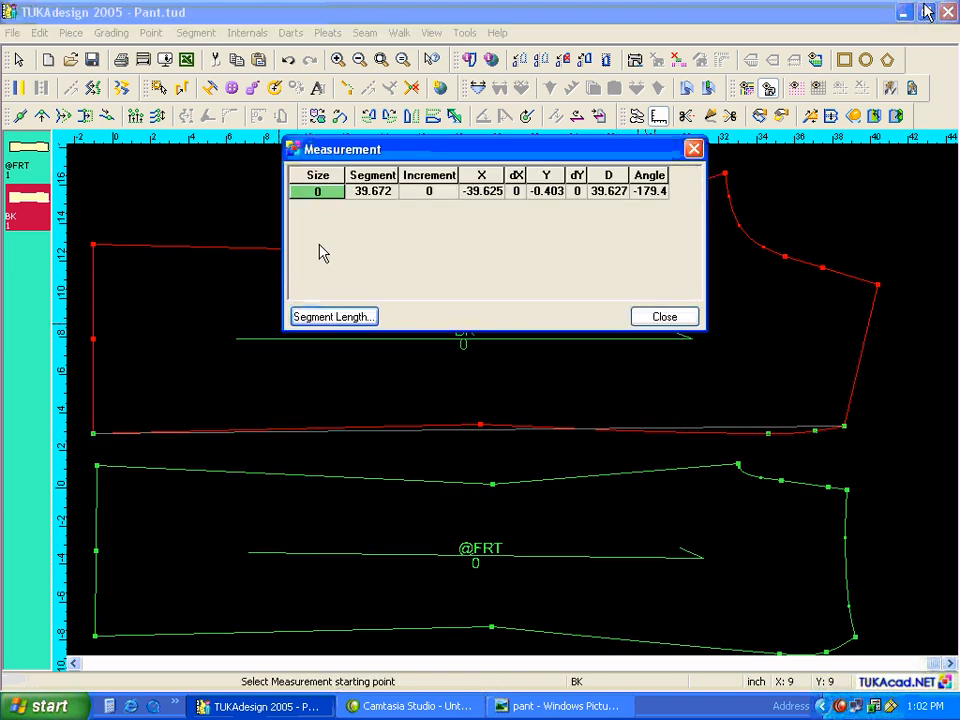
{"action": "left_click", "coordinate": [666, 317]}
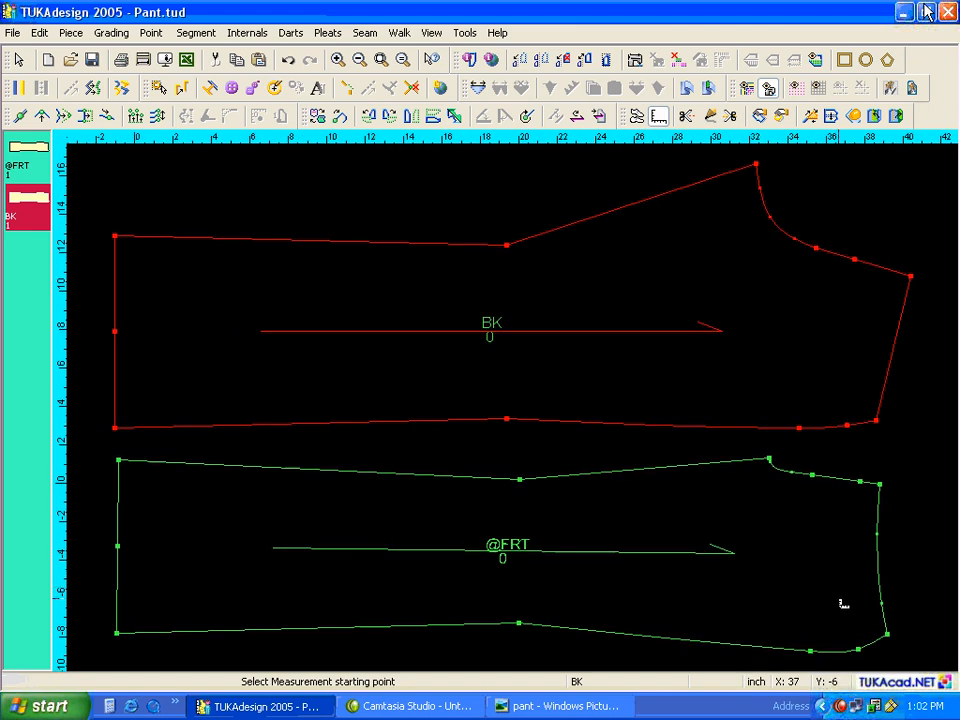
{"action": "left_click", "coordinate": [889, 636]}
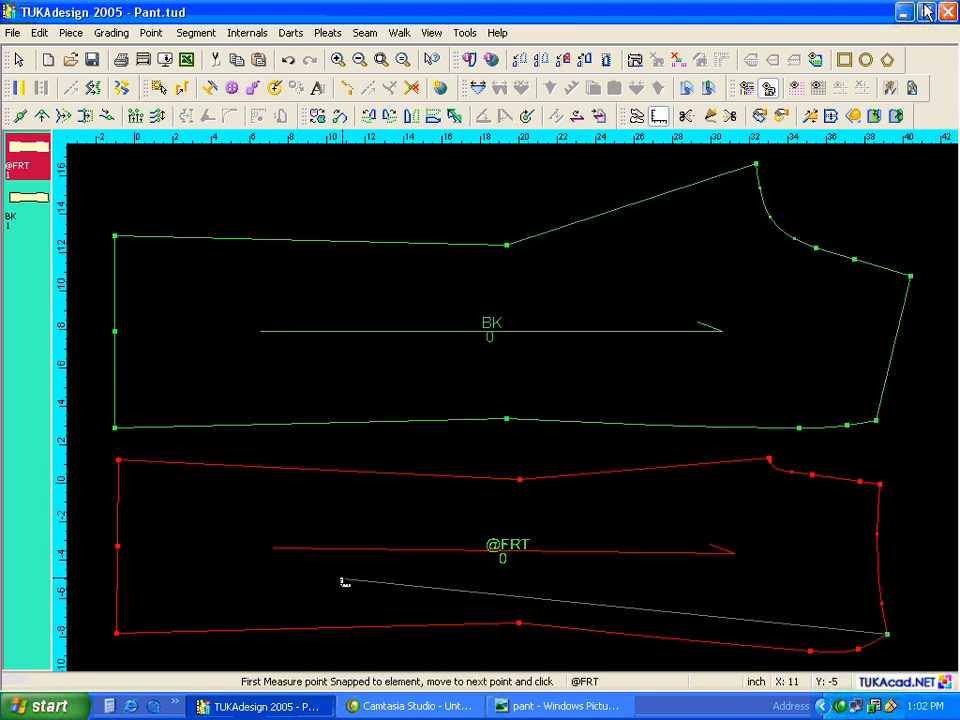
{"action": "left_click", "coordinate": [118, 632]}
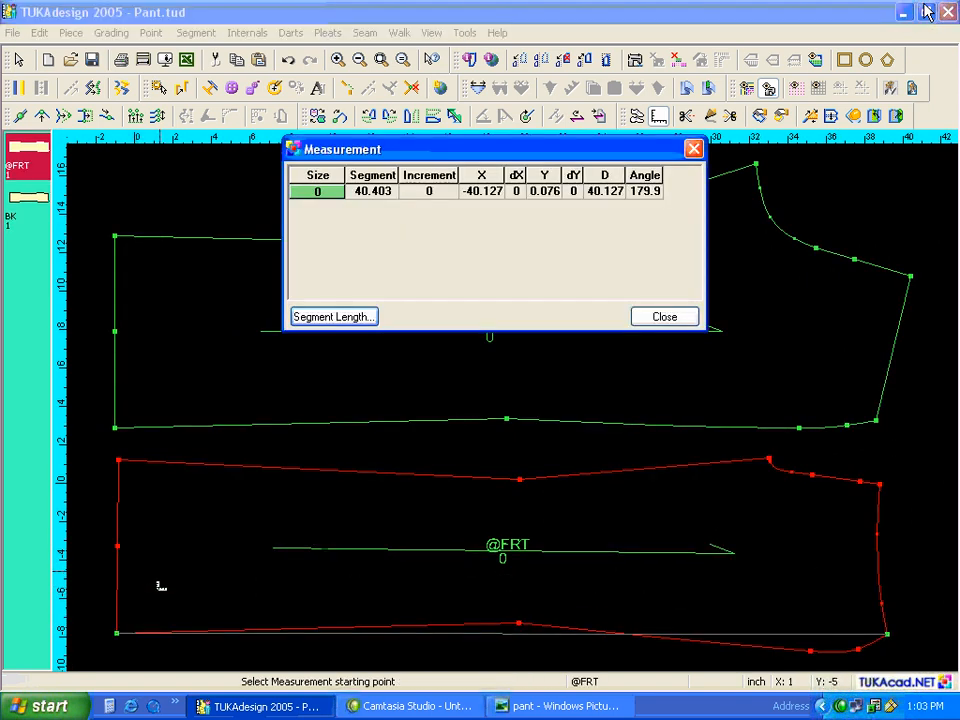
{"action": "left_click", "coordinate": [353, 174]}
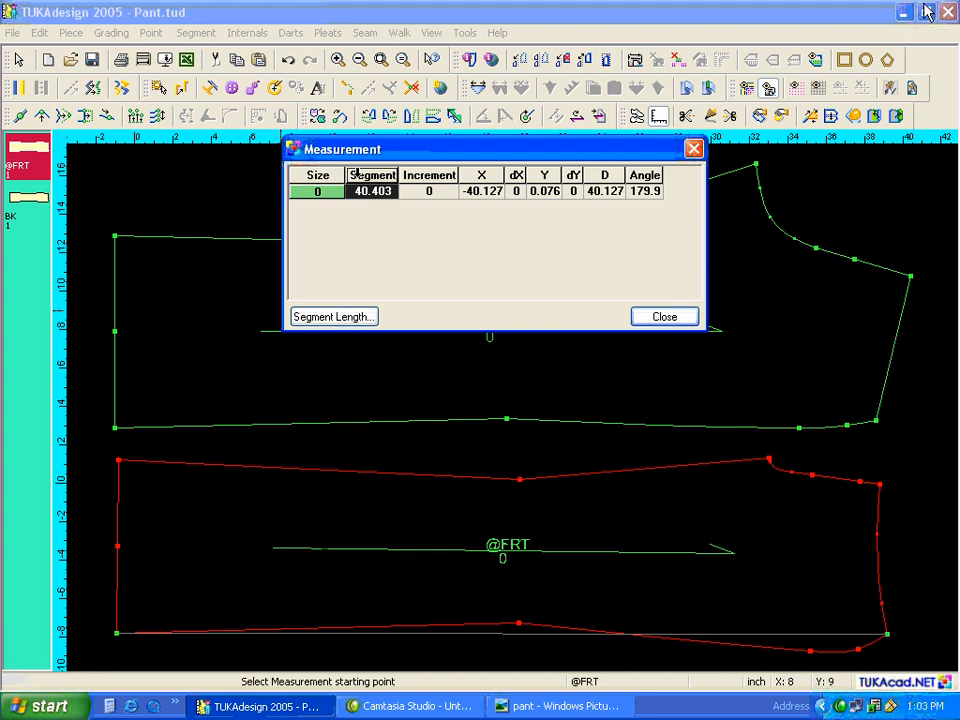
Set the back piece's full side seam, from waist to hem, to 40.4 inches using the 1-Horizontal extend method
{"action": "left_click", "coordinate": [665, 318]}
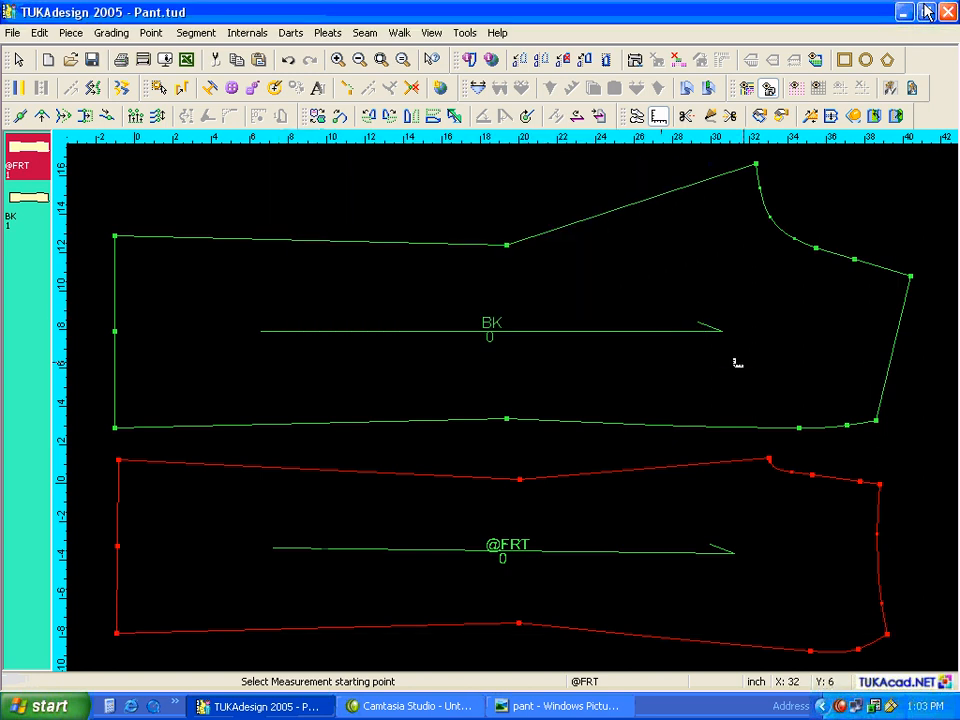
{"action": "left_click", "coordinate": [846, 425]}
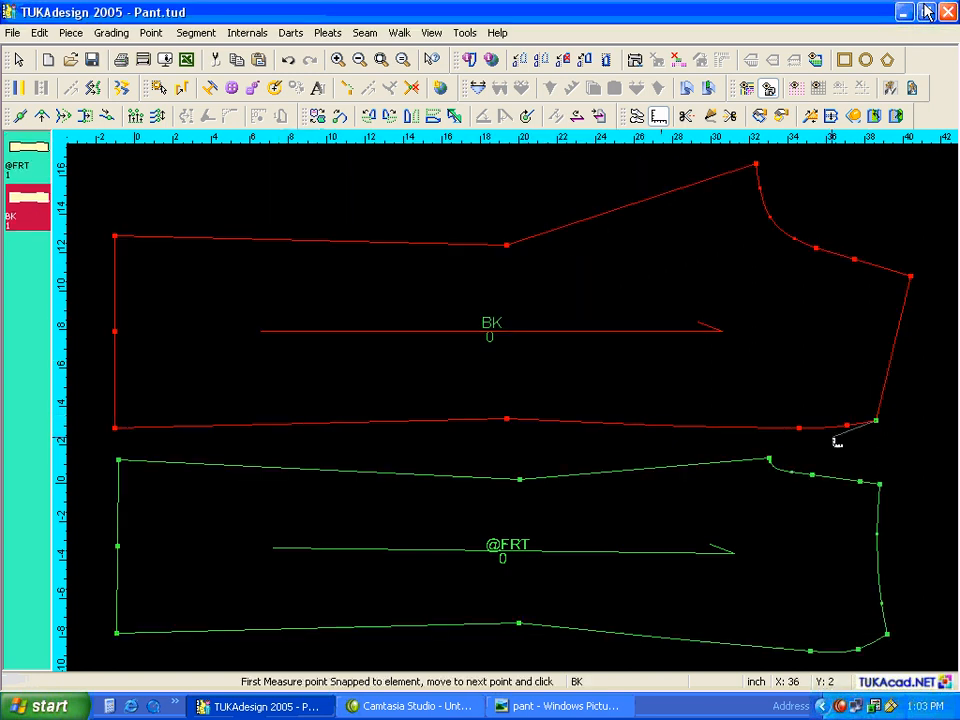
{"action": "left_click", "coordinate": [126, 429]}
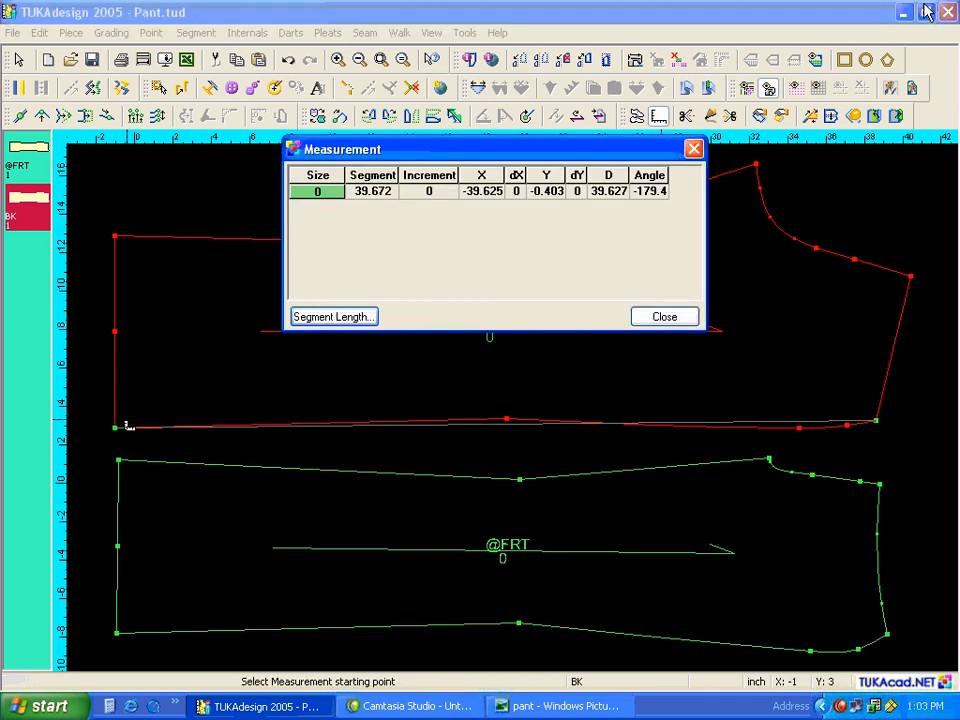
{"action": "left_click", "coordinate": [335, 316]}
{"action": "left_click", "coordinate": [538, 366]}
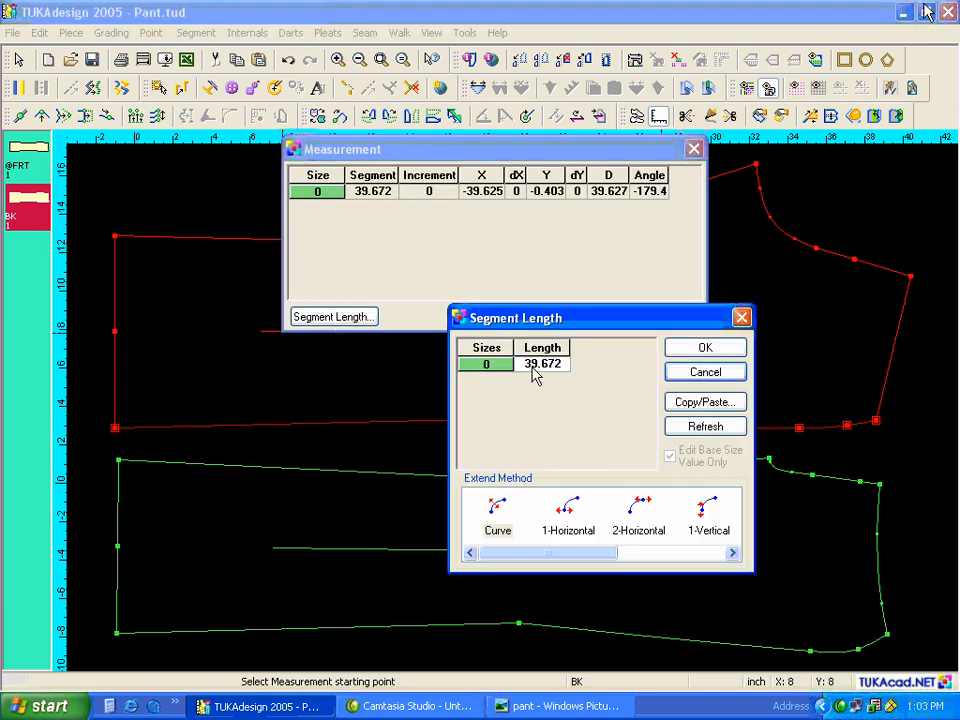
{"action": "type", "text": "40.4"}
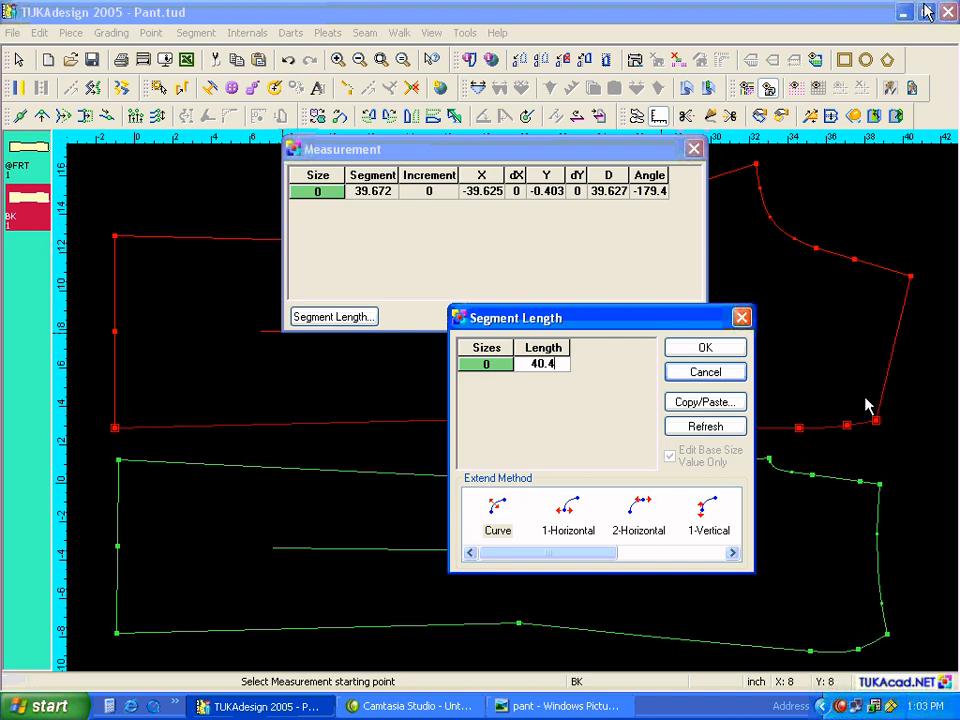
{"action": "left_click", "coordinate": [568, 515]}
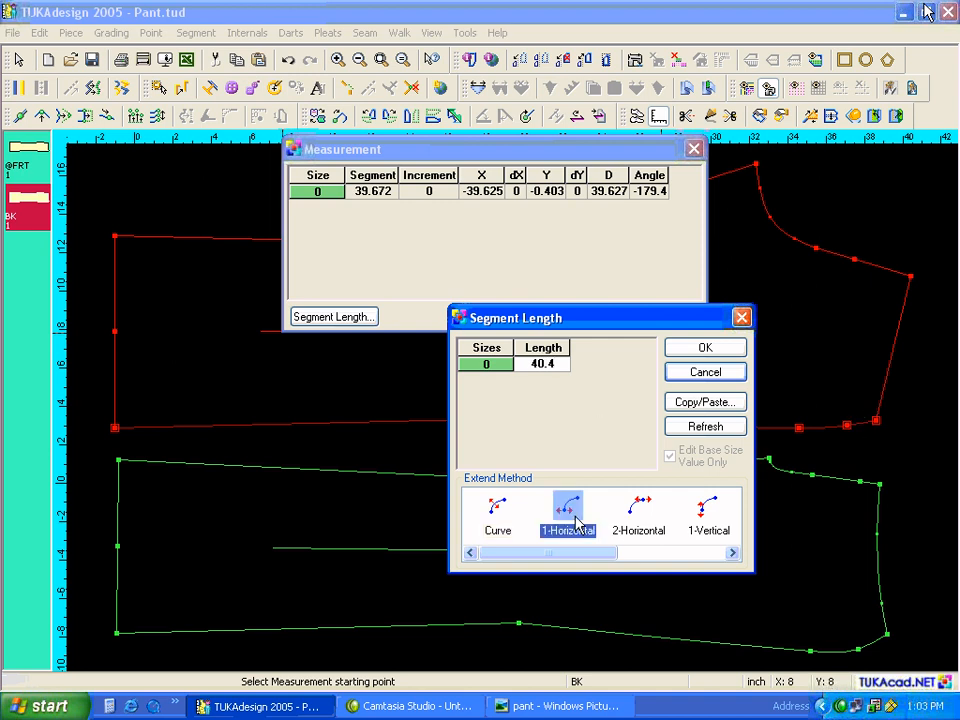
{"action": "left_click", "coordinate": [704, 348]}
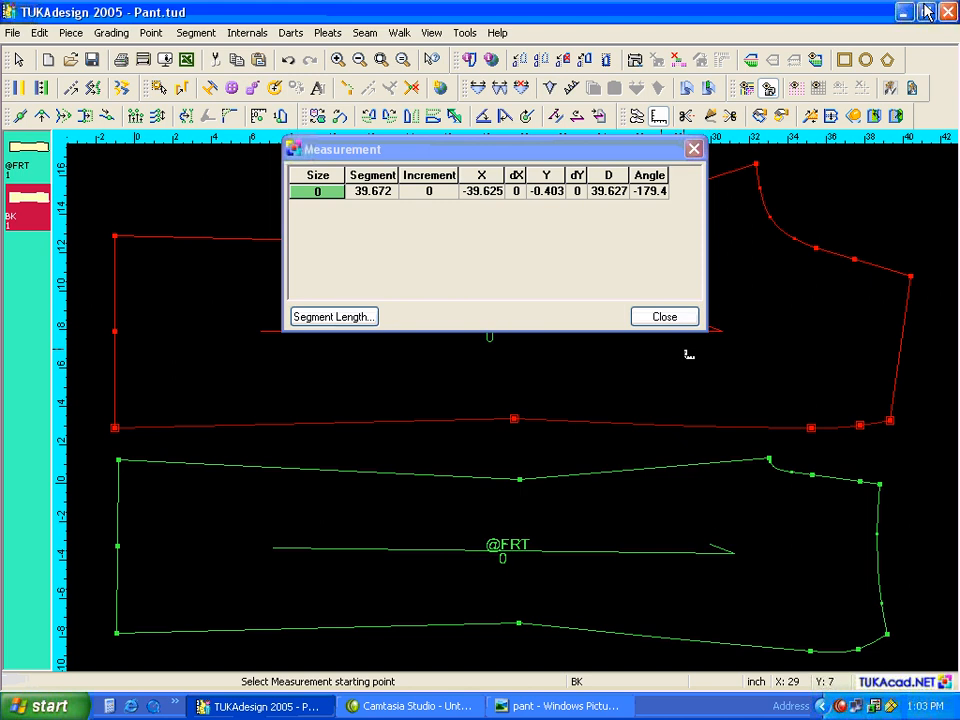
{"action": "left_click", "coordinate": [650, 316]}
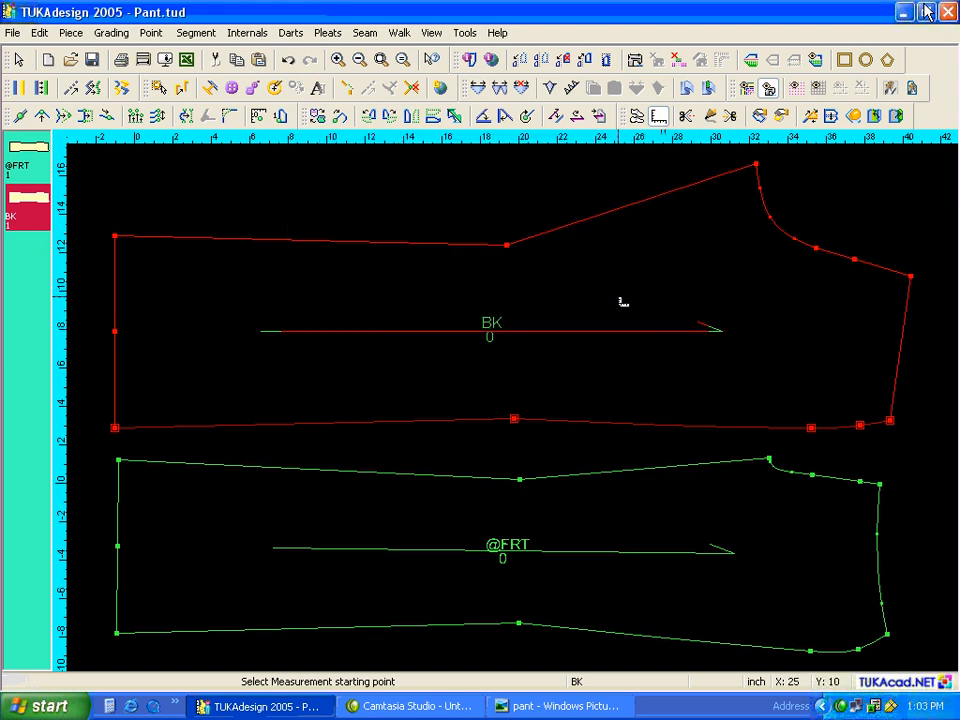
{"action": "key", "text": "Escape"}
Walk the back piece along the front piece's side seam, from the waist corner down to the hem
{"action": "left_click", "coordinate": [636, 117]}
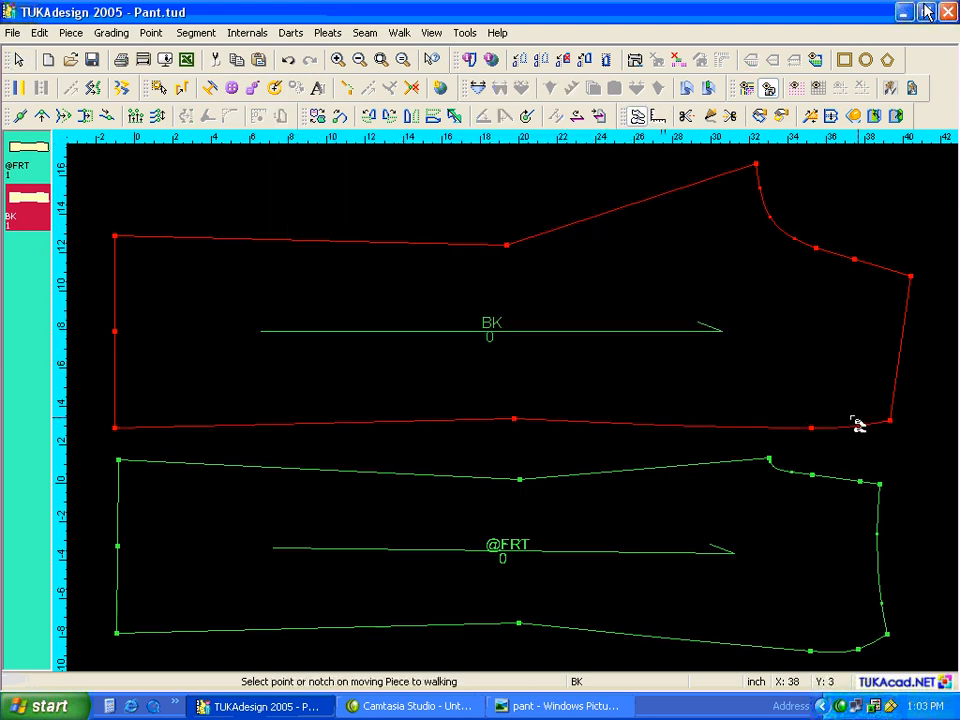
{"action": "left_click", "coordinate": [889, 420]}
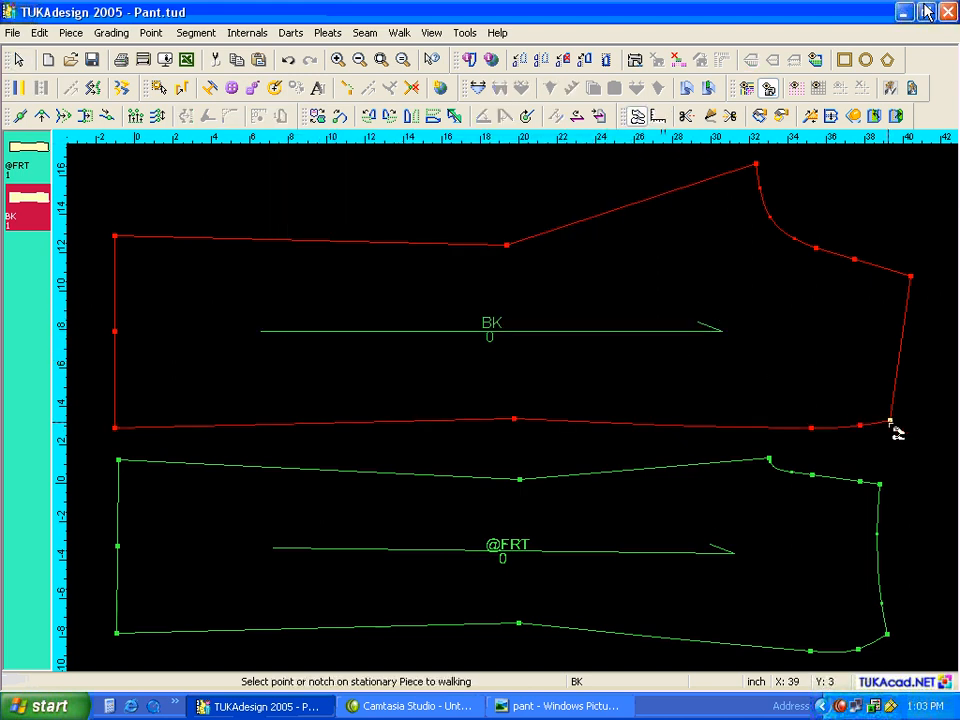
{"action": "left_click", "coordinate": [887, 637]}
{"action": "left_click", "coordinate": [848, 650]}
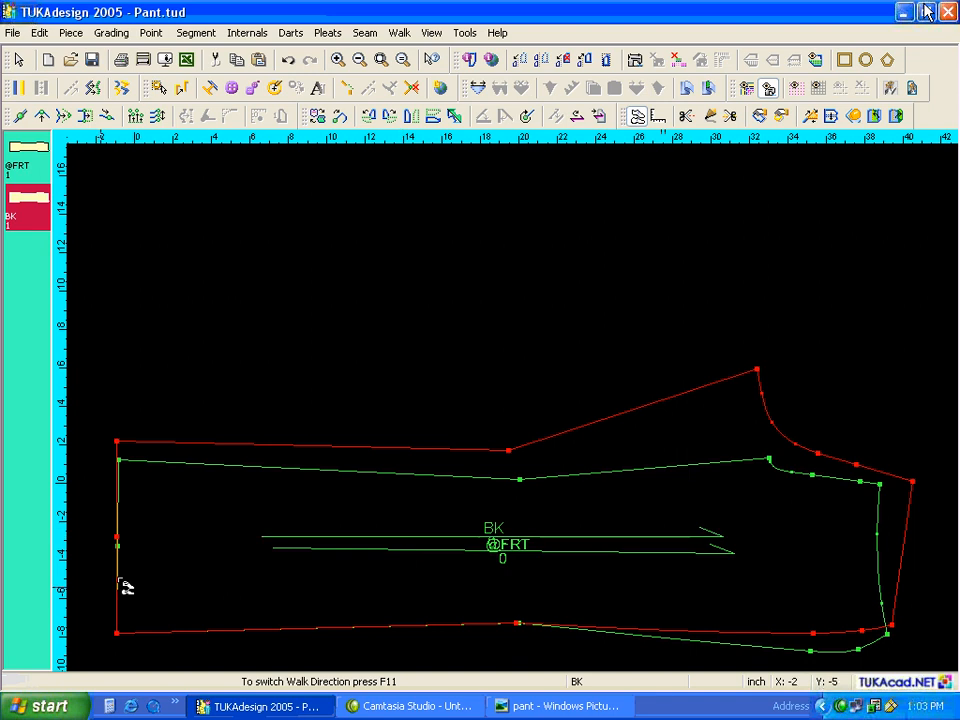
{"action": "key", "text": "Escape"}
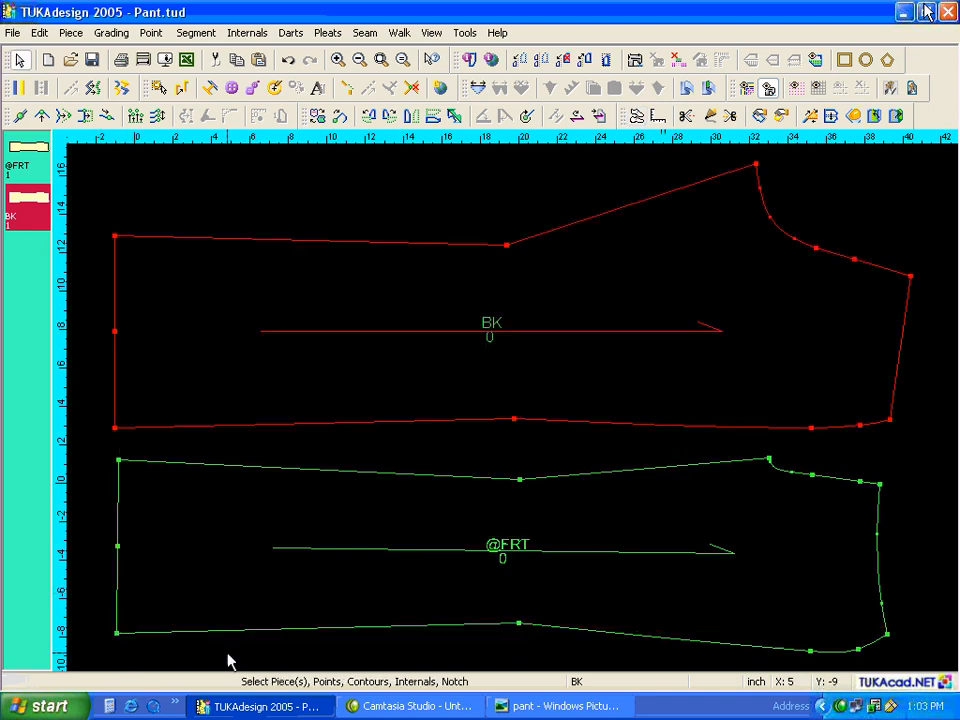
Walk the front piece along the back piece's inseam, from the crotch point down to the hem
{"action": "left_click", "coordinate": [761, 491]}
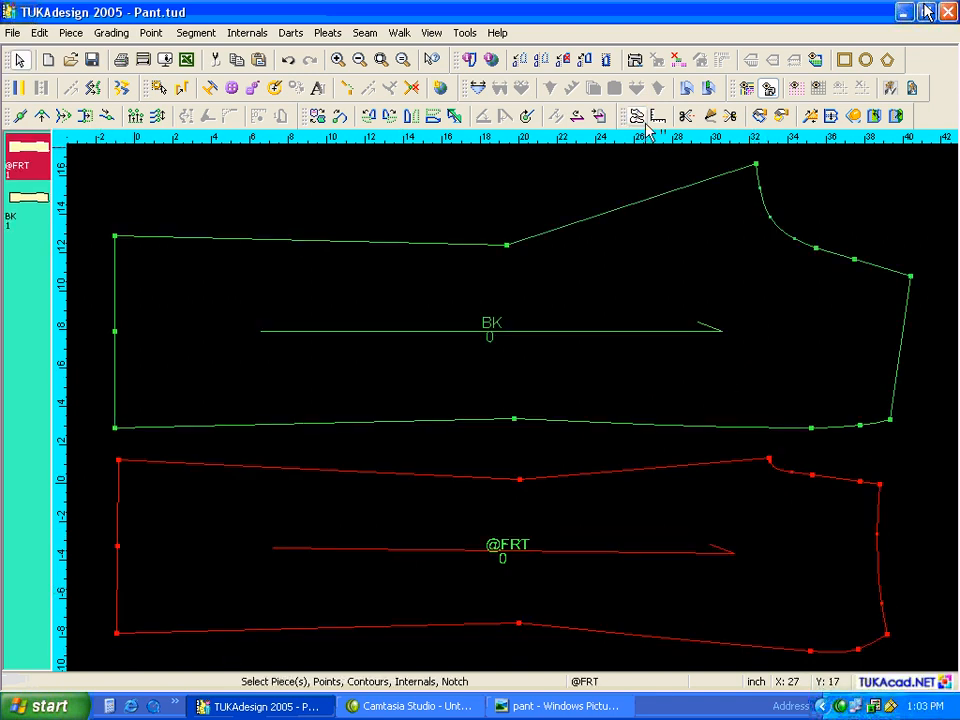
{"action": "left_click", "coordinate": [639, 118]}
{"action": "left_click", "coordinate": [768, 459]}
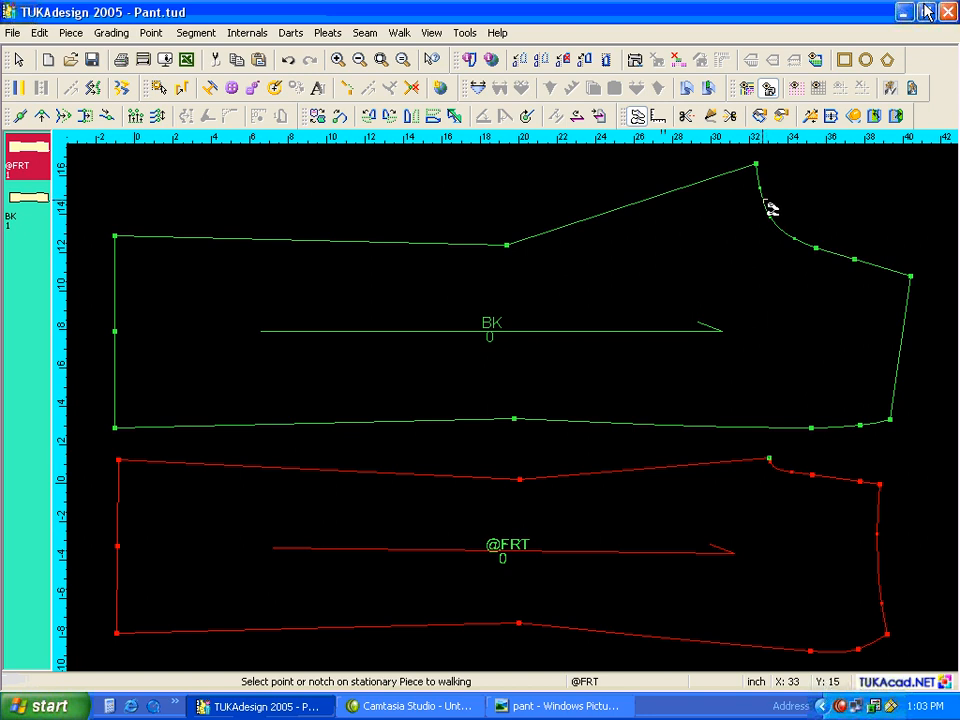
{"action": "left_click", "coordinate": [758, 166]}
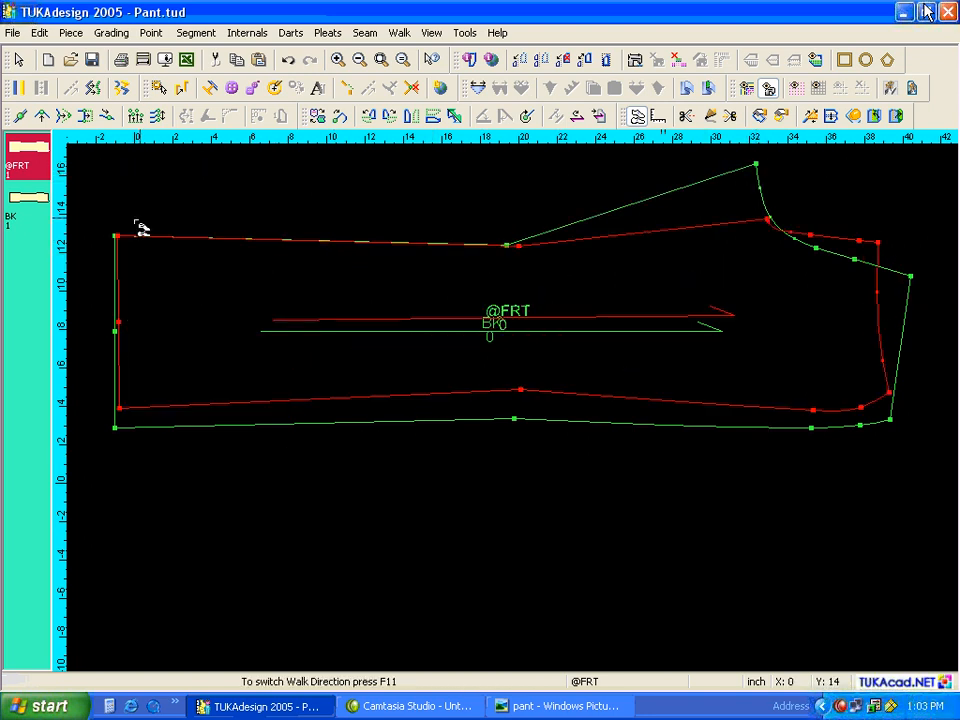
{"action": "key", "text": "Escape"}
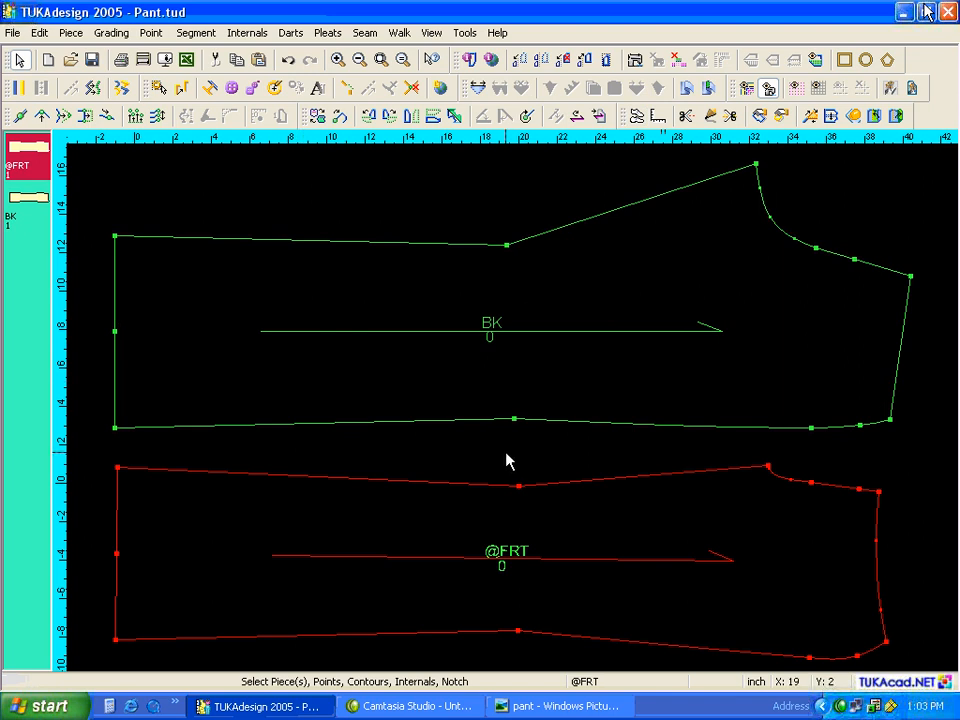
Check the back yoke lengths in the pant spec sheet in Windows Picture and Fax Viewer and return to TUKAdesign
{"action": "left_click", "coordinate": [757, 373]}
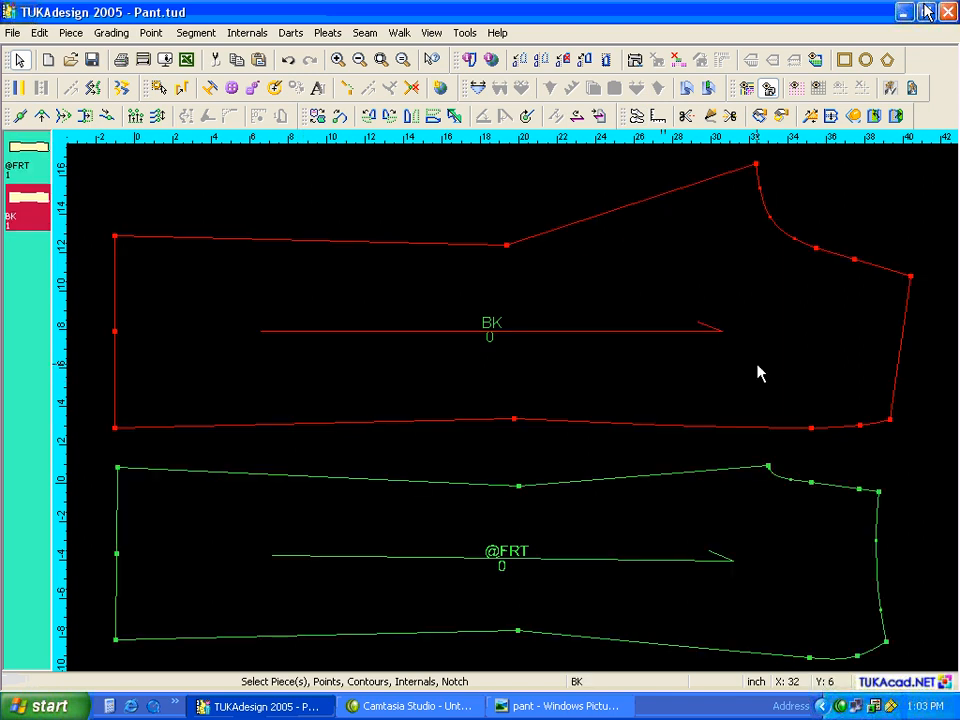
{"action": "scroll", "coordinate": [758, 373], "scroll_direction": "up", "scroll_amount": 1}
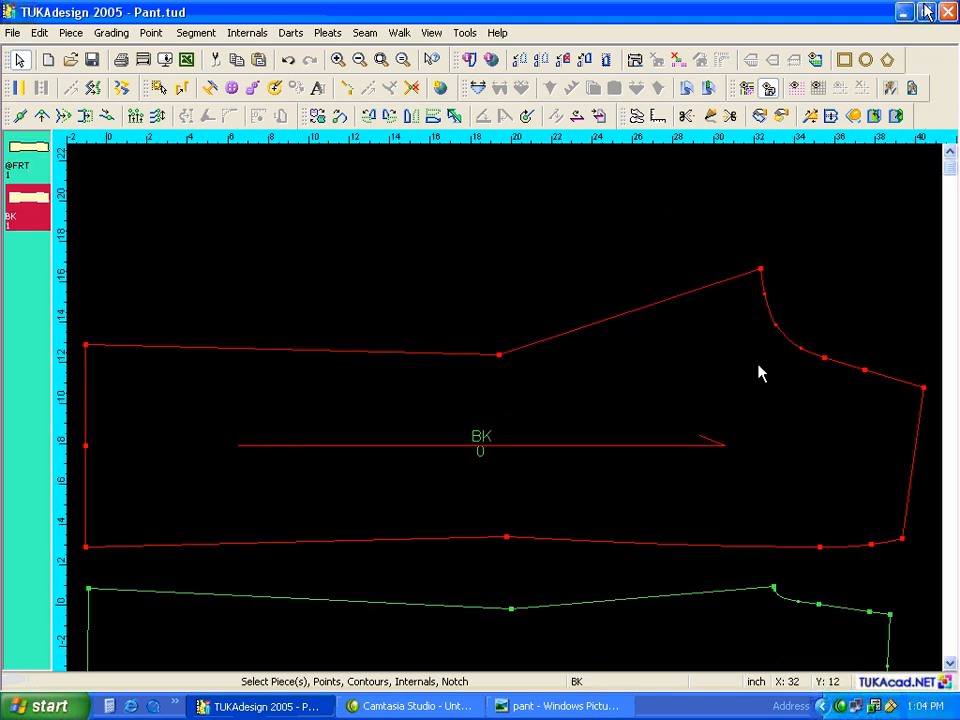
{"action": "left_click", "coordinate": [600, 705]}
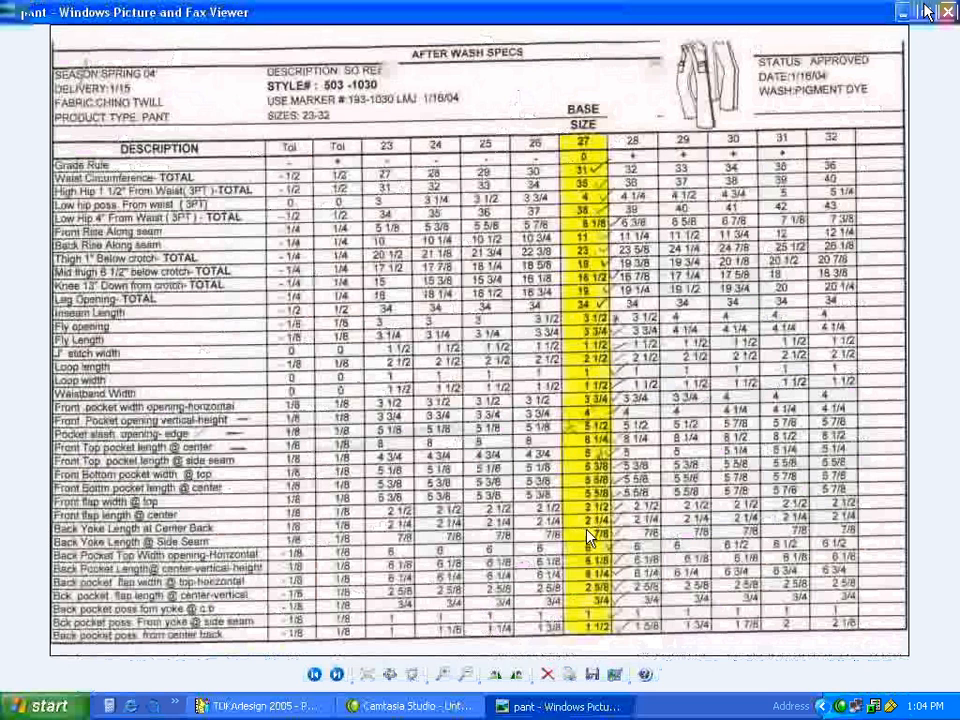
{"action": "left_click", "coordinate": [285, 706]}
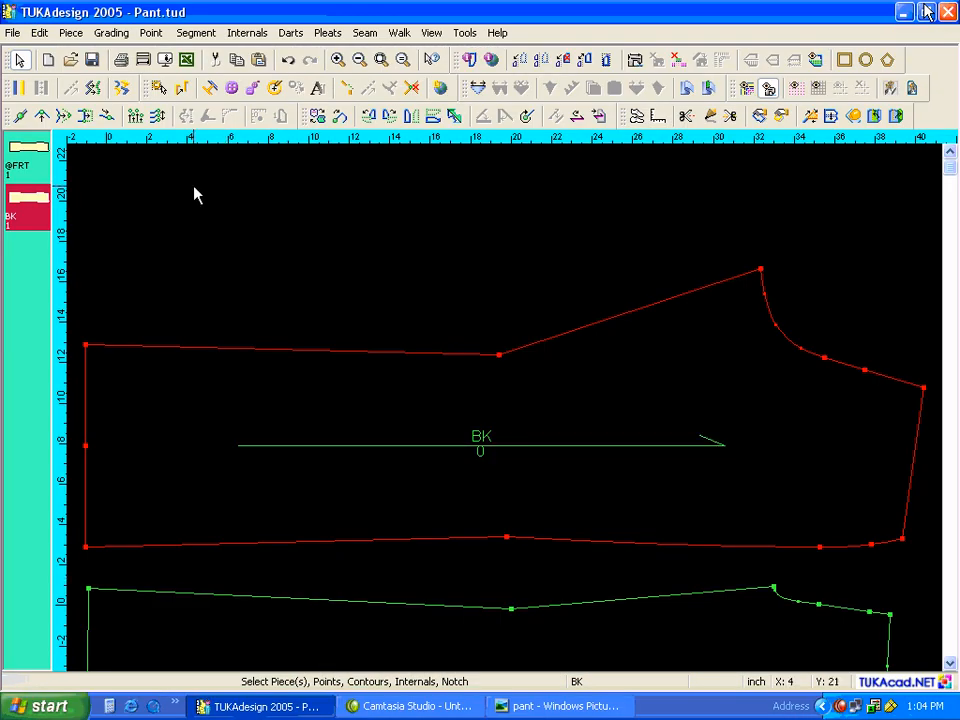
Add a grading point on the back piece's center back seam, 2.25 inches from the waist corner
{"action": "left_click", "coordinate": [23, 117]}
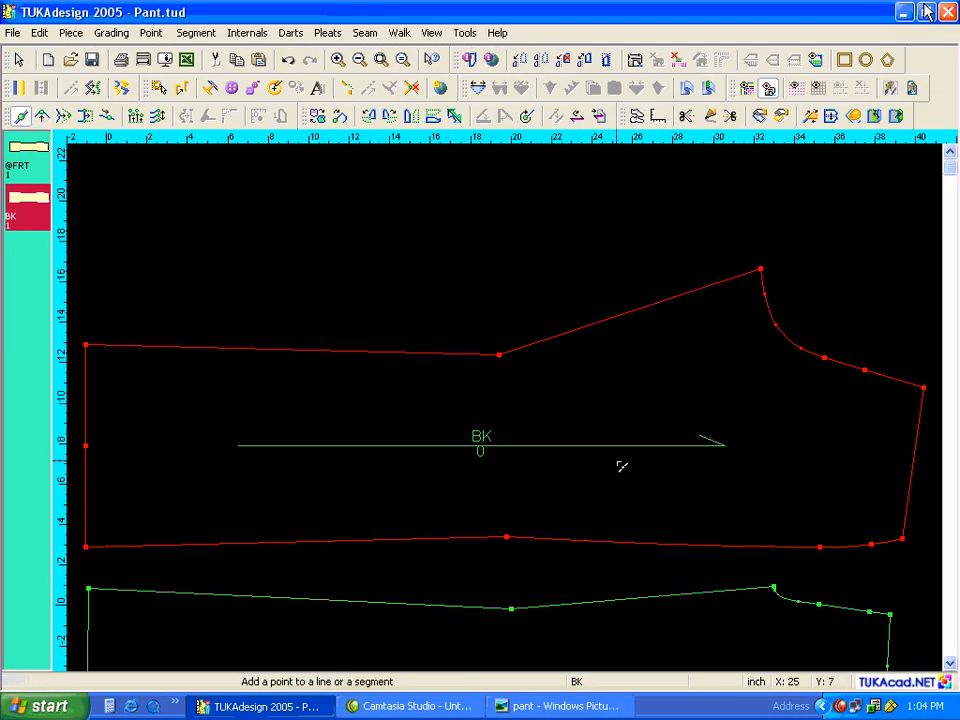
{"action": "left_click", "coordinate": [898, 381]}
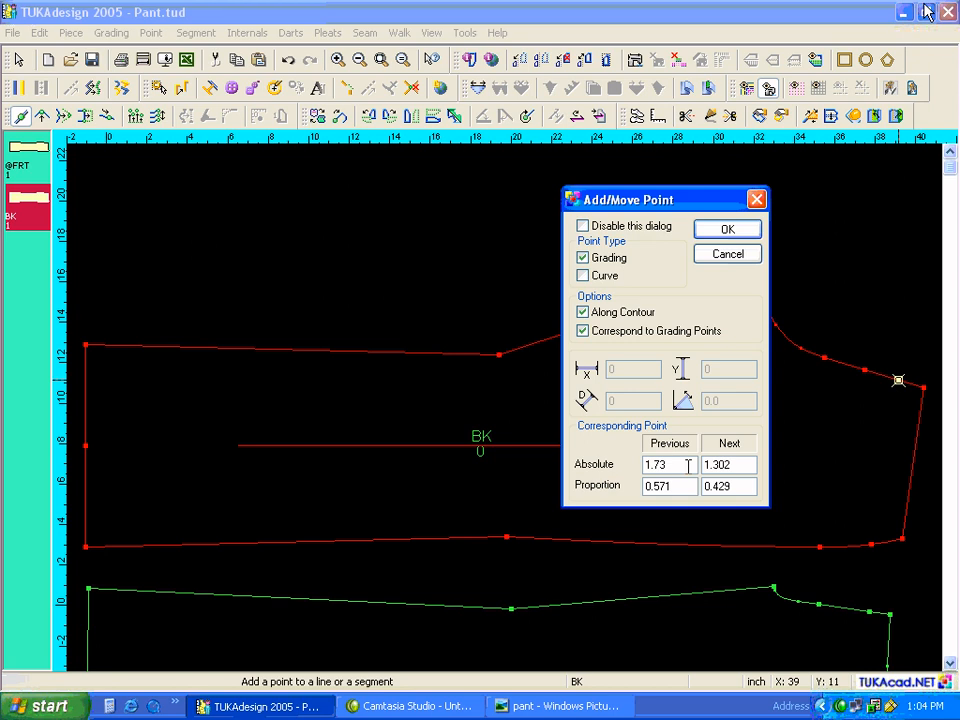
{"action": "left_click", "coordinate": [720, 464]}
{"action": "left_click_drag", "start_coordinate": [720, 464], "coordinate": [681, 463]}
{"action": "type", "text": "2.25"}
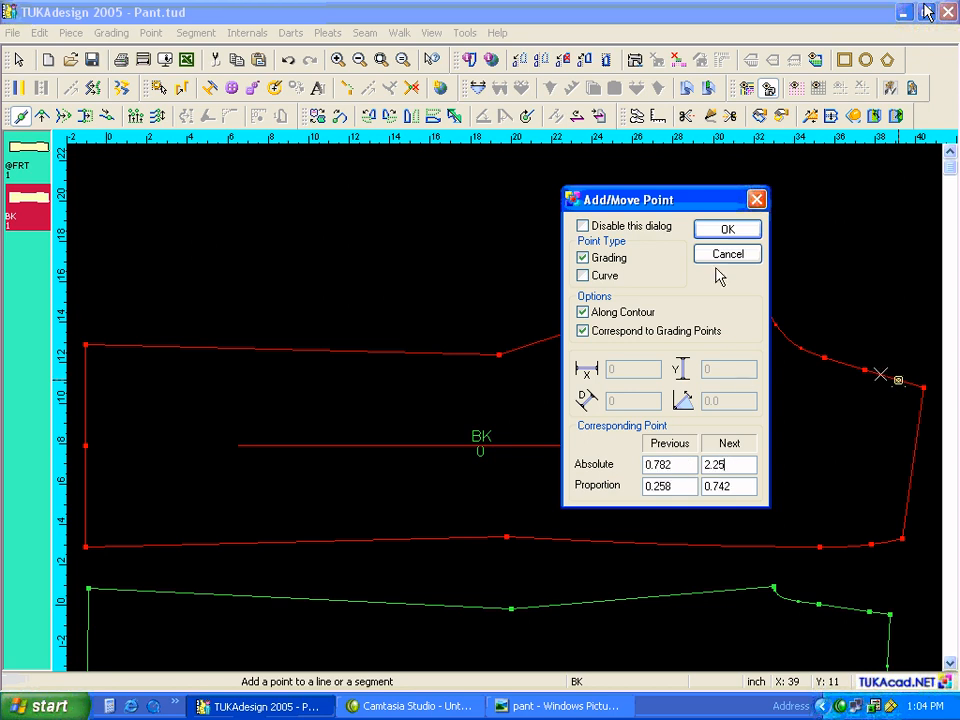
{"action": "left_click", "coordinate": [729, 233]}
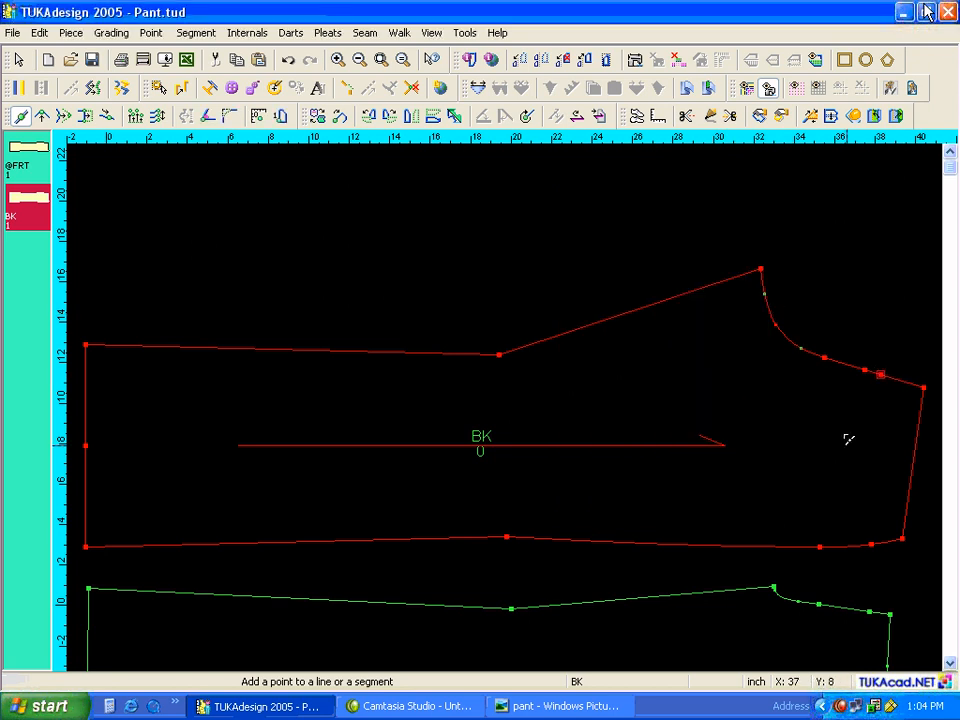
Add a grading point on the back piece's side seam, 0.875 inches from the waist corner
{"action": "left_click", "coordinate": [890, 542]}
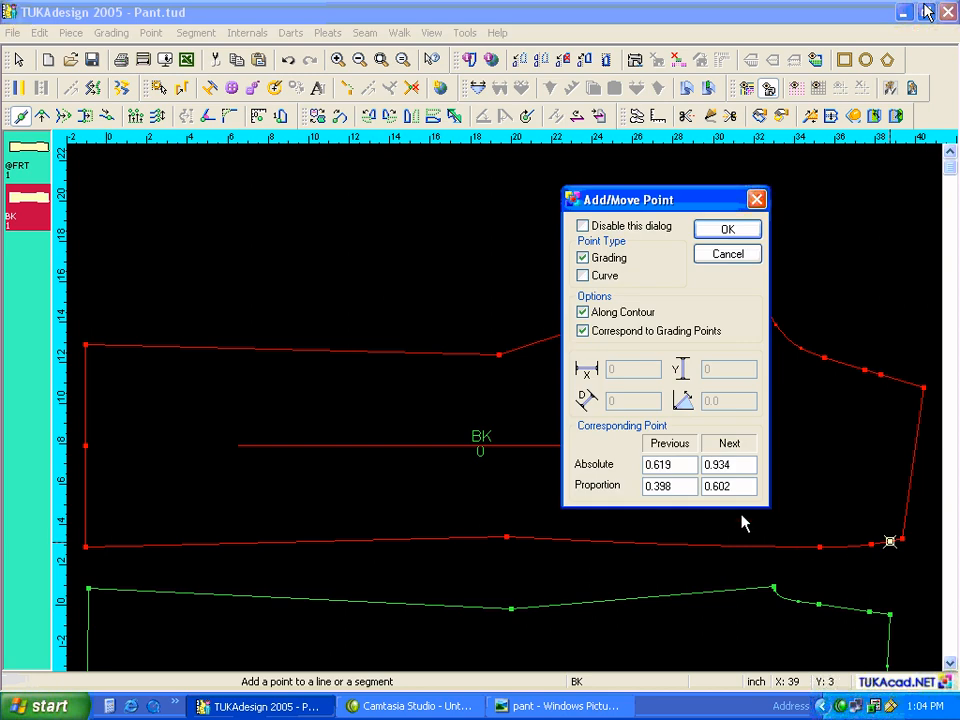
{"action": "left_click_drag", "start_coordinate": [671, 464], "coordinate": [614, 478]}
{"action": "type", "text": "0.875"}
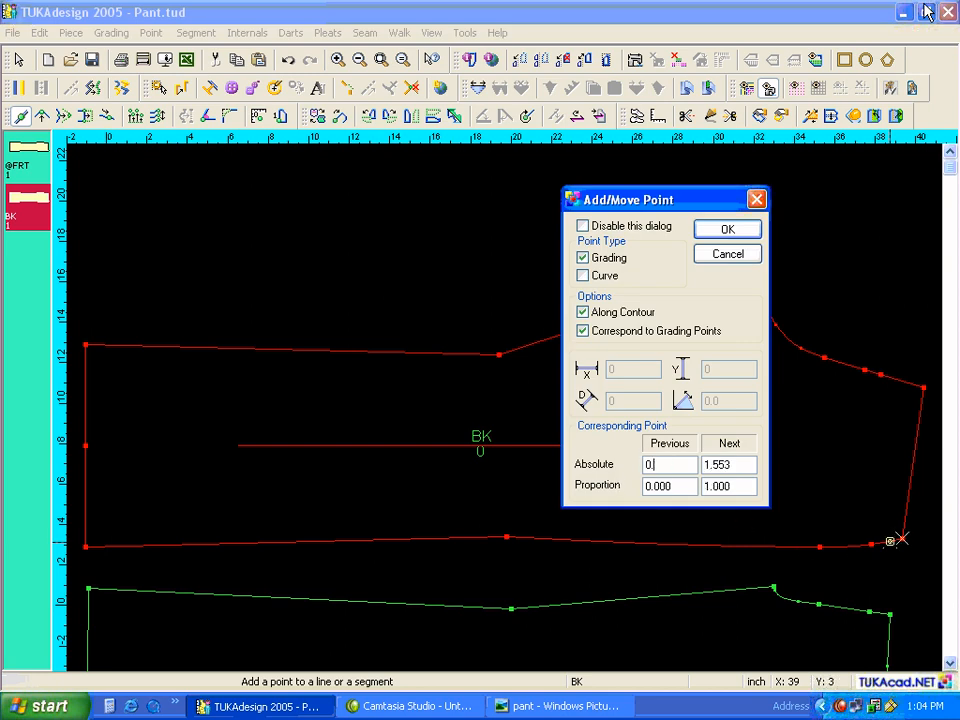
{"action": "left_click", "coordinate": [740, 230]}
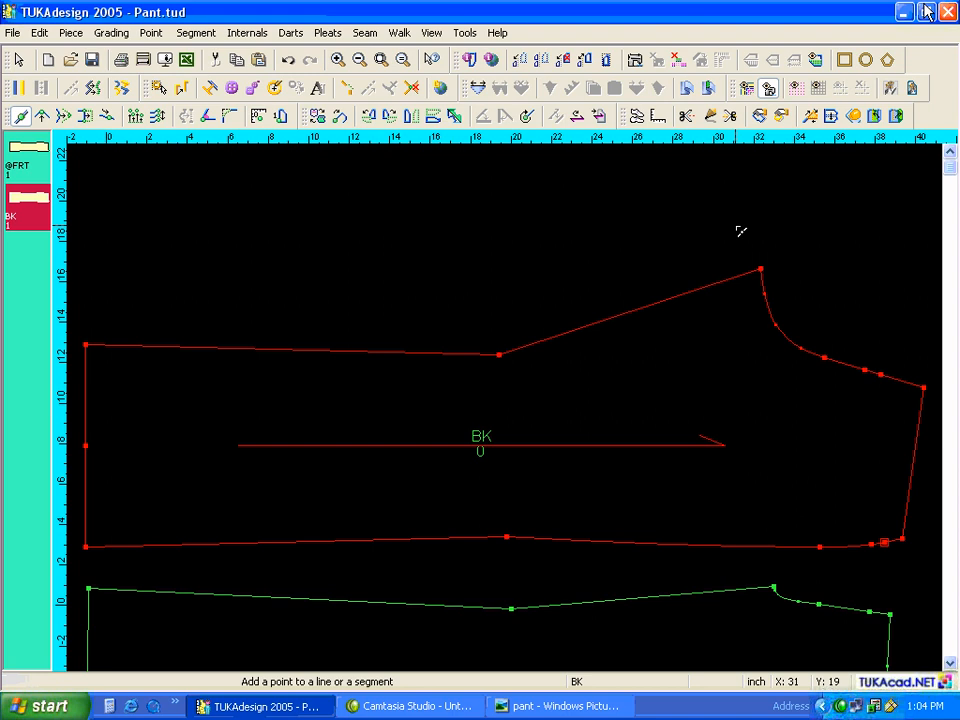
Cut the back piece along a straight line between the two yoke points, with a seam width of 0
{"action": "left_click", "coordinate": [686, 114]}
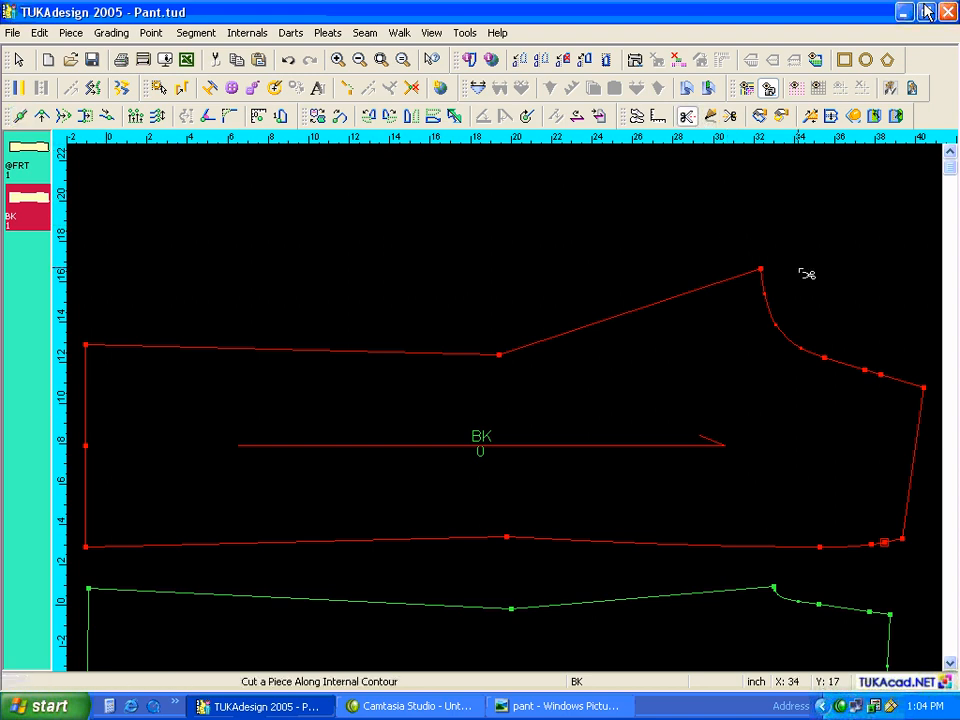
{"action": "left_click", "coordinate": [881, 375]}
{"action": "left_click", "coordinate": [882, 377]}
{"action": "left_click", "coordinate": [882, 545]}
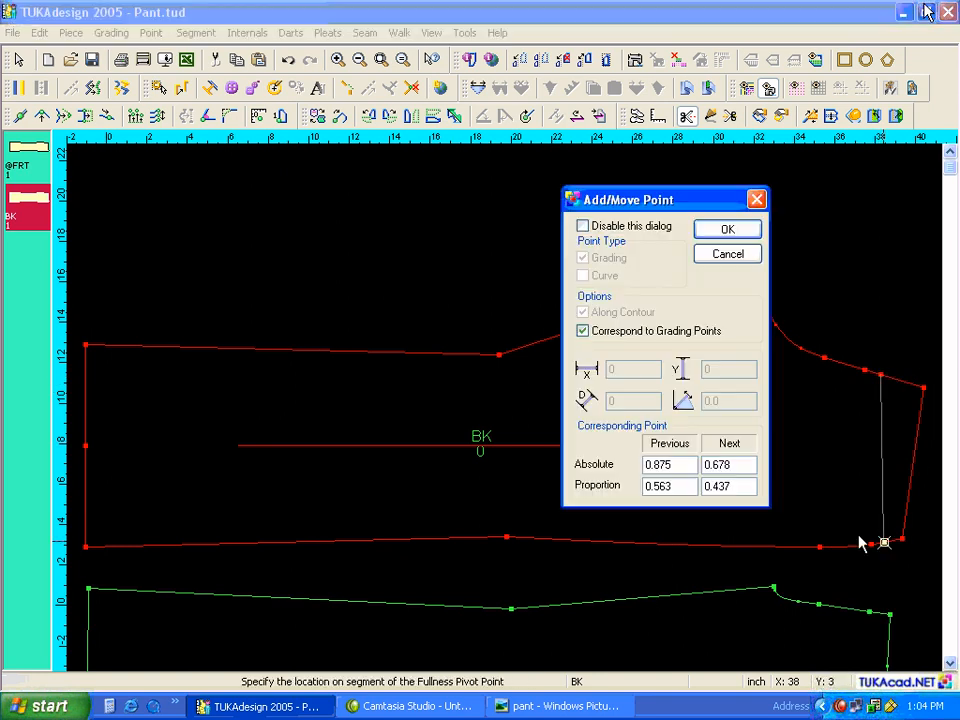
{"action": "left_click", "coordinate": [724, 232]}
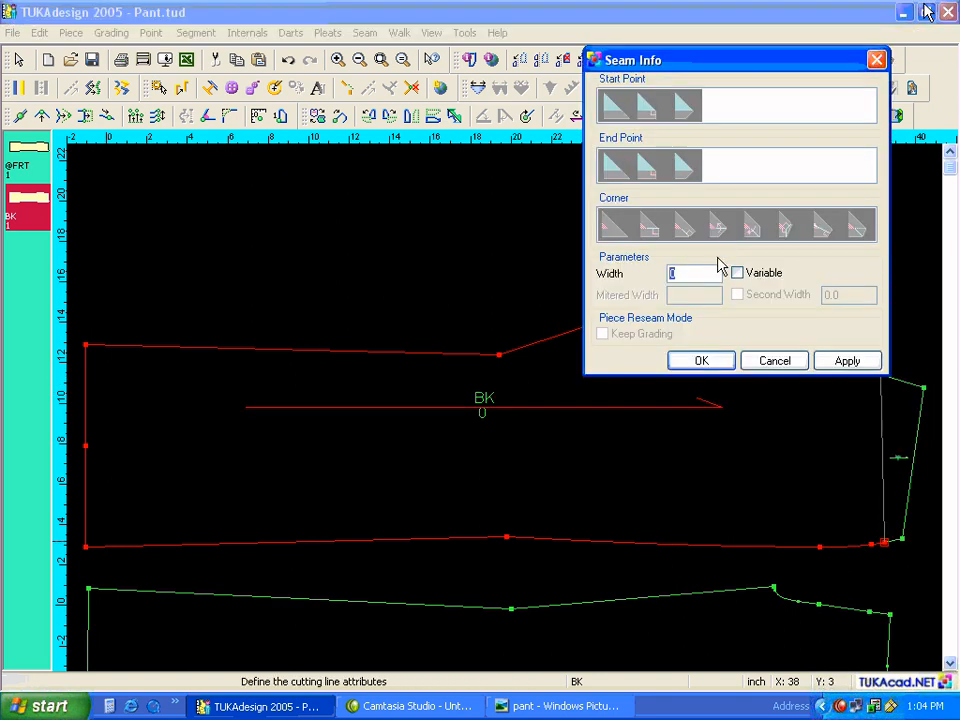
{"action": "left_click", "coordinate": [704, 360]}
{"action": "key", "text": "Escape"}
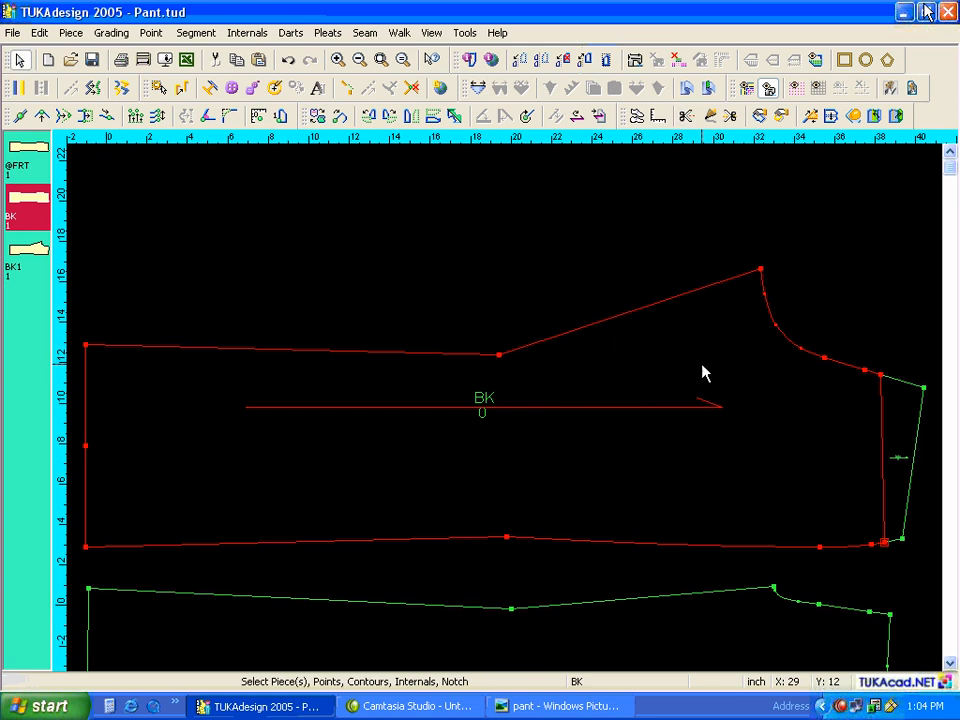
Separate the back piece from the cut-off yoke so the two pieces stand apart
{"action": "mouse_move", "coordinate": [703, 371]}
{"action": "left_mouse_down"}
{"action": "mouse_move", "coordinate": [647, 381]}
{"action": "mouse_move", "coordinate": [700, 380]}
{"action": "left_mouse_up"}
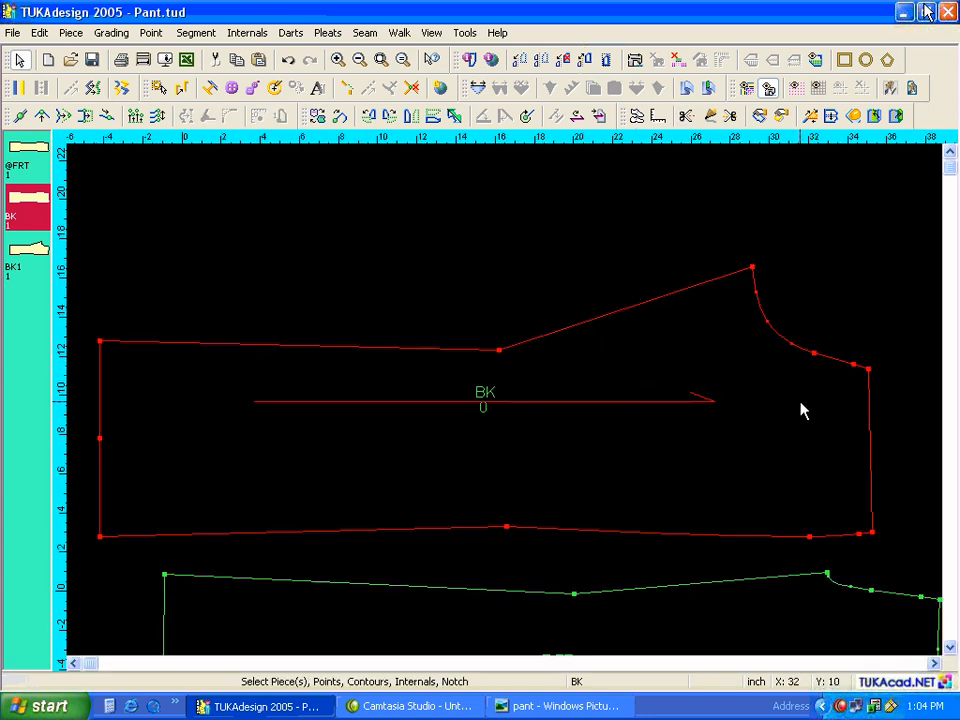
{"action": "left_click", "coordinate": [908, 312]}
{"action": "left_click_drag", "start_coordinate": [908, 312], "coordinate": [885, 318]}
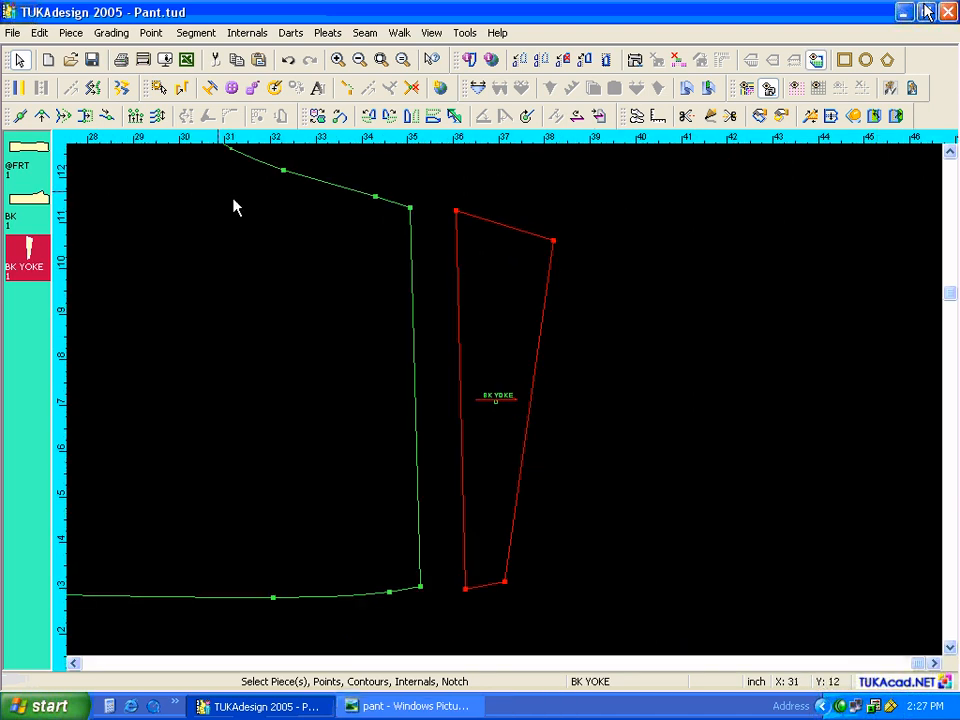
Move the back yoke's waist corner at the side seam by X 0 and Y -0.125 inch from its last position
{"action": "left_click", "coordinate": [44, 117]}
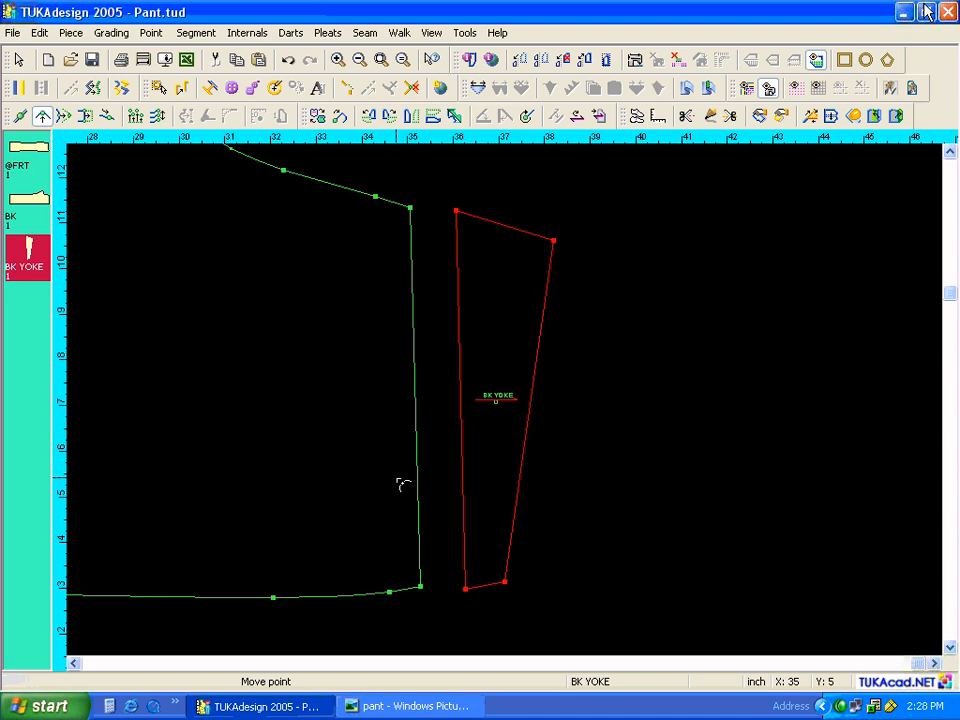
{"action": "left_click", "coordinate": [505, 582]}
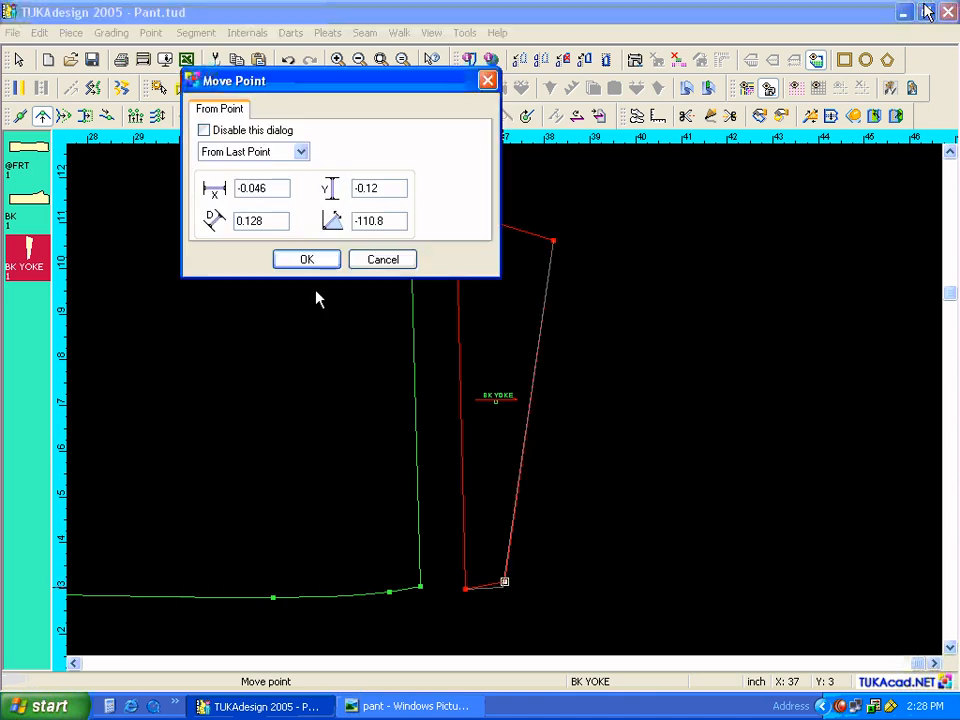
{"action": "left_click_drag", "start_coordinate": [276, 189], "coordinate": [182, 182]}
{"action": "type", "text": "0"}
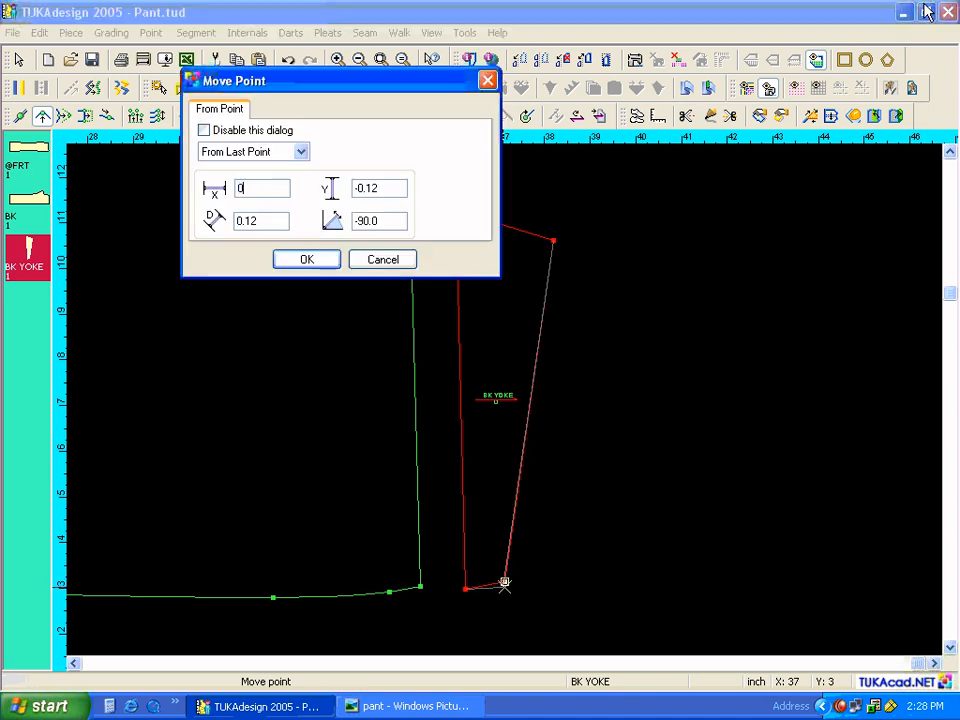
{"action": "key", "text": "Tab"}
{"action": "key", "text": "BackSpace"}
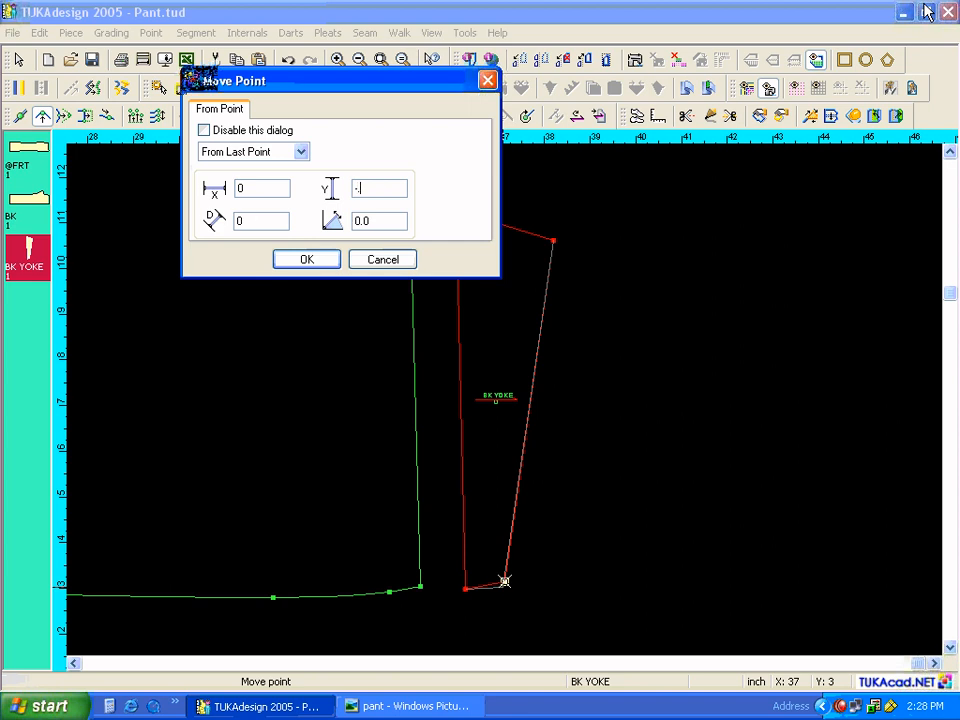
{"action": "type", "text": "-.125"}
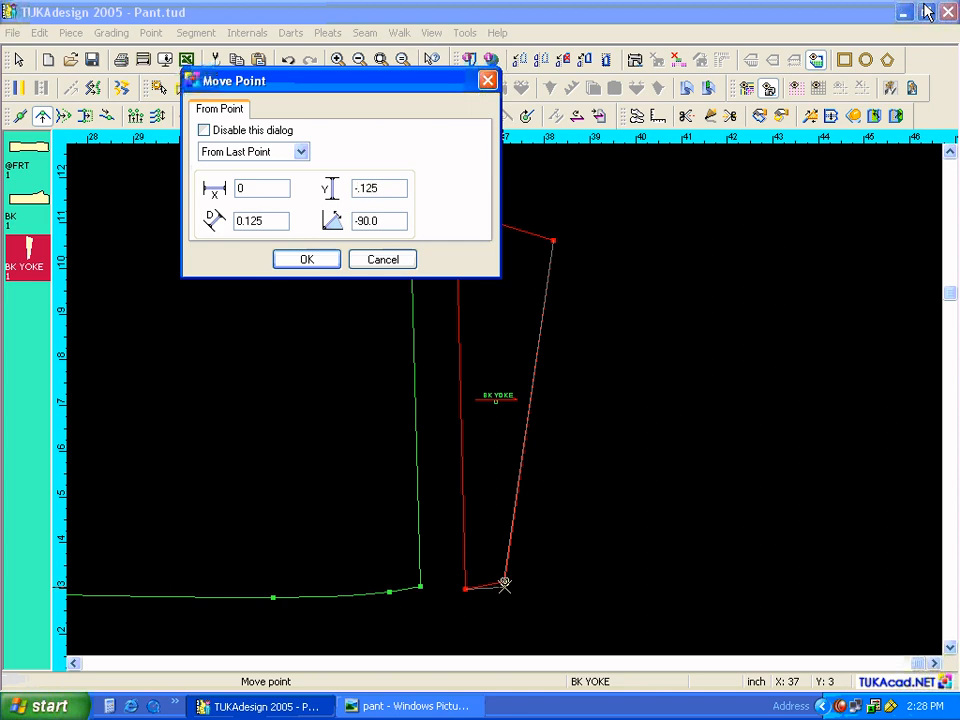
{"action": "left_click", "coordinate": [298, 262]}
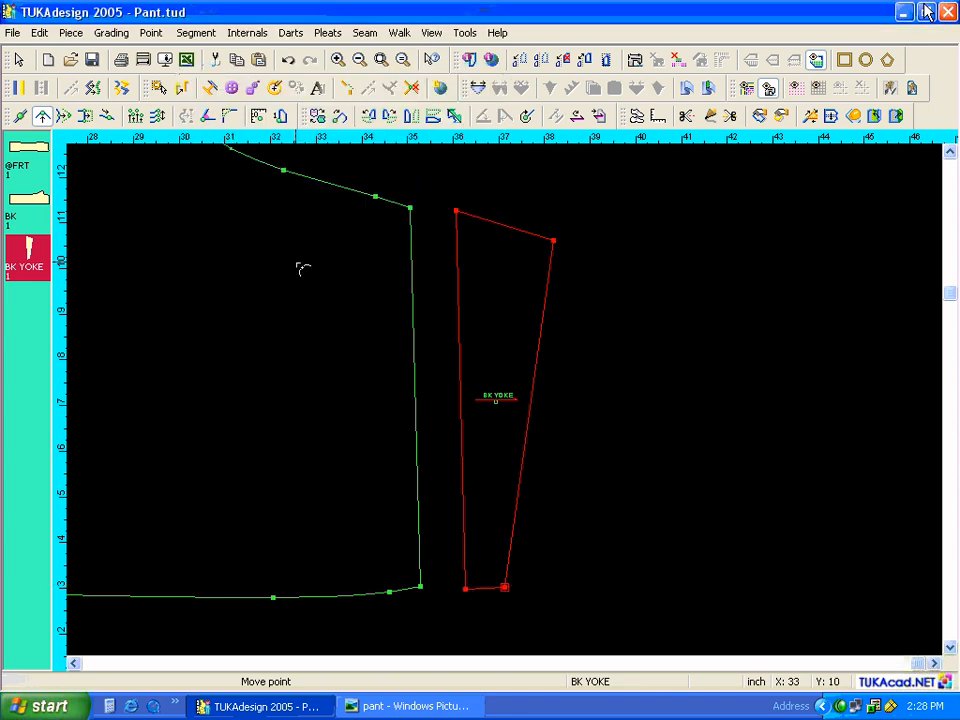
Move the back yoke's waist corner at center back by X 0 and Y 0.375 inch from its last position
{"action": "left_click", "coordinate": [555, 241]}
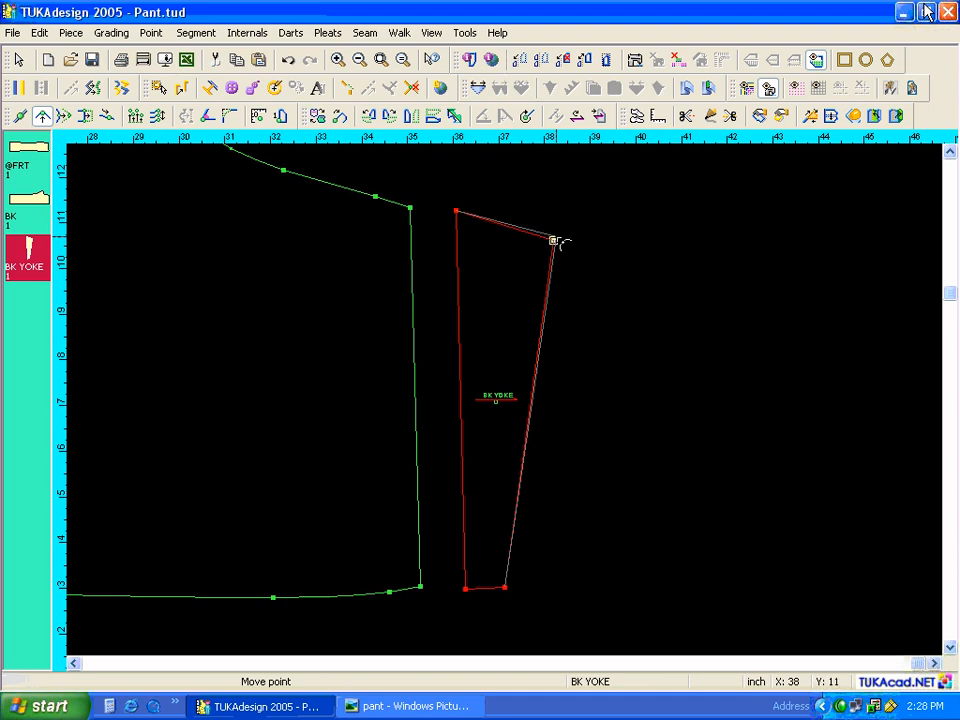
{"action": "left_click", "coordinate": [559, 232]}
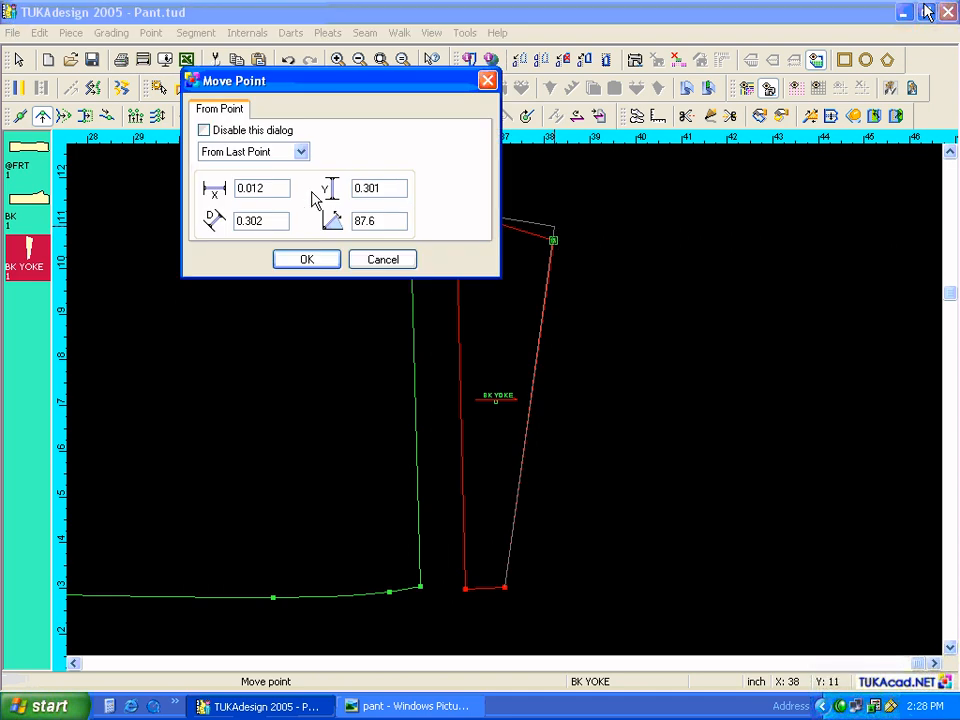
{"action": "left_click_drag", "start_coordinate": [288, 190], "coordinate": [198, 196]}
{"action": "type", "text": "0"}
{"action": "key", "text": "Tab"}
{"action": "type", "text": "0.375"}
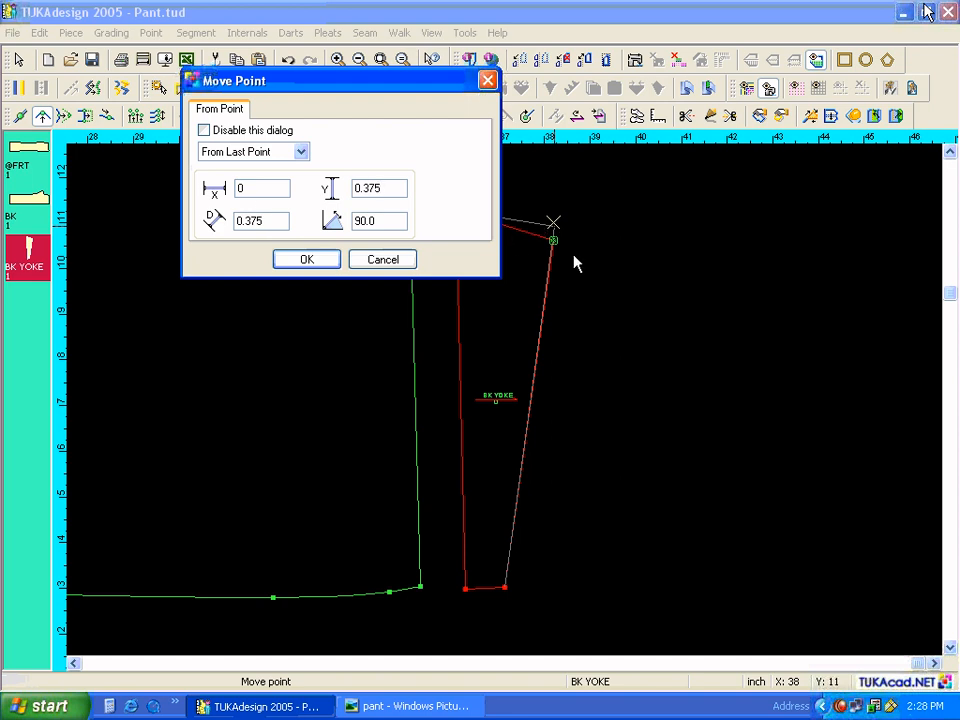
{"action": "left_click", "coordinate": [315, 262]}
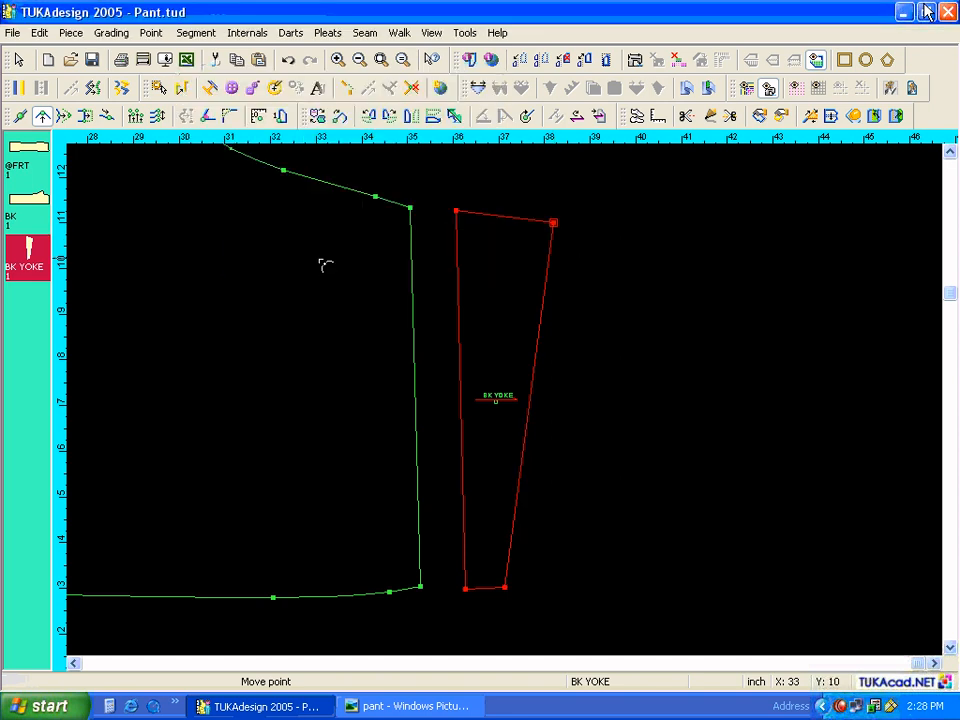
Add a grading point at the middle of the back yoke's waist edge, using a proportion of 0.5
{"action": "left_click", "coordinate": [24, 117]}
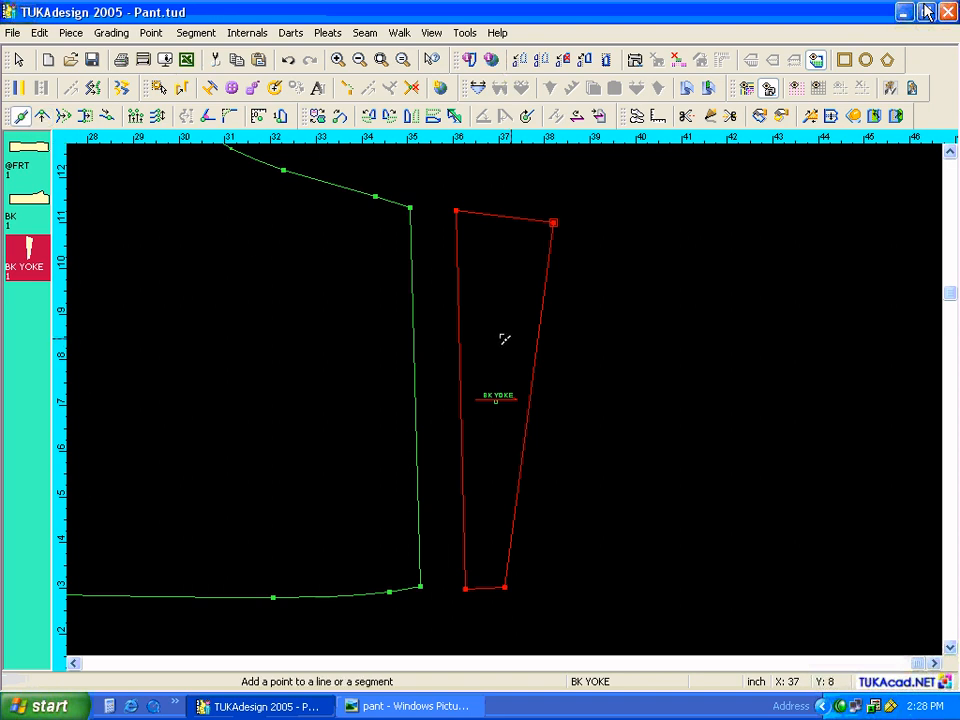
{"action": "left_click", "coordinate": [531, 392]}
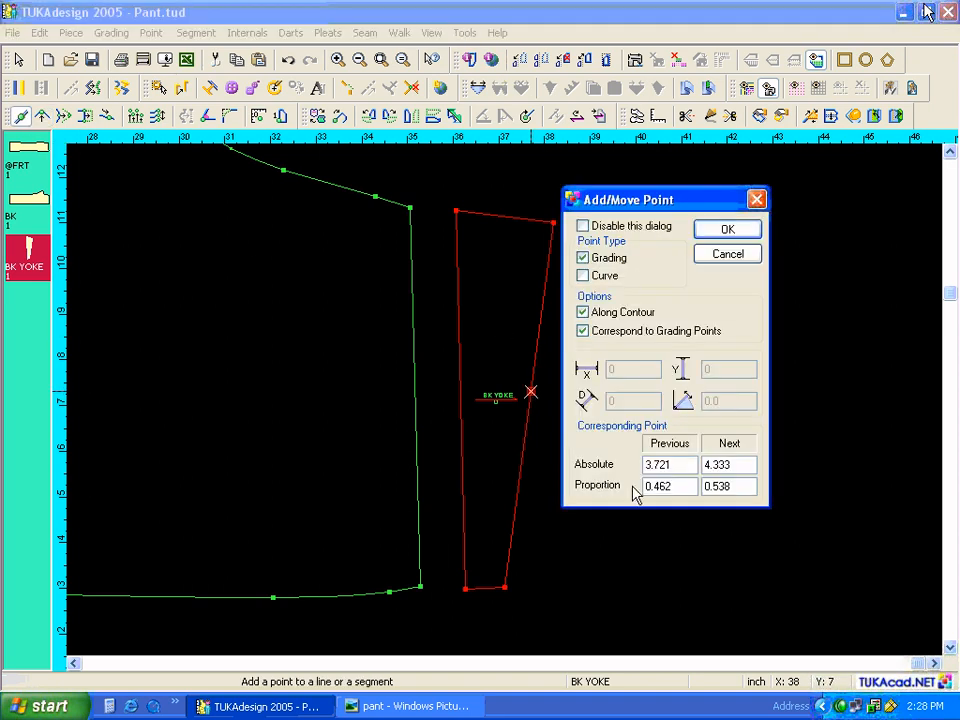
{"action": "left_click_drag", "start_coordinate": [661, 486], "coordinate": [640, 487]}
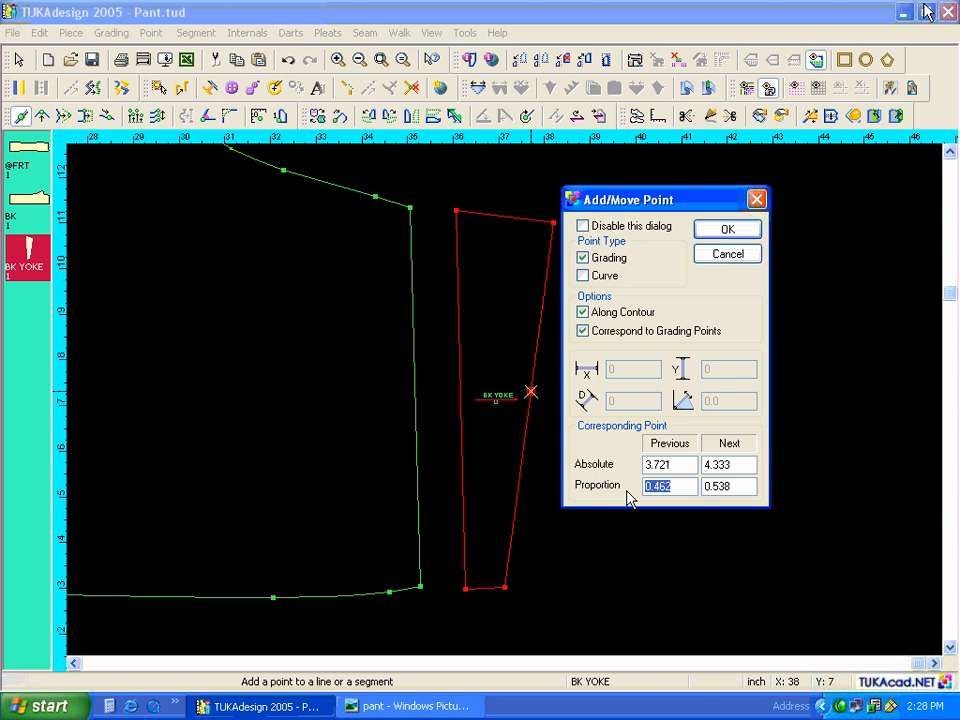
{"action": "type", "text": "0.5"}
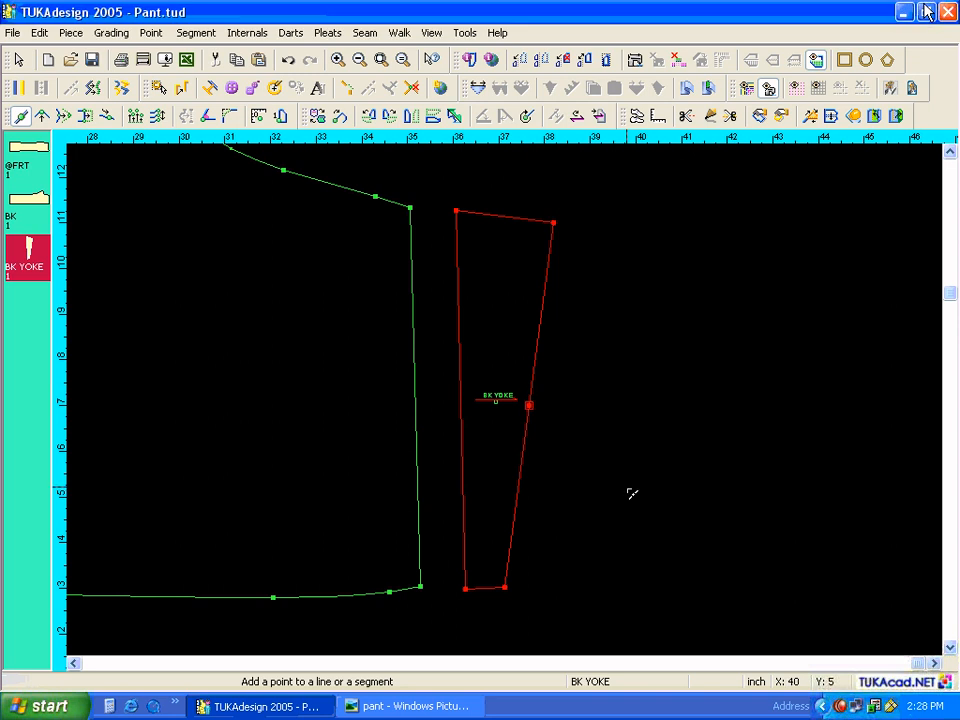
Add two grading points on the yoke's waist edge, one 0.25 inch to each side of the midpoint
{"action": "left_click", "coordinate": [533, 400]}
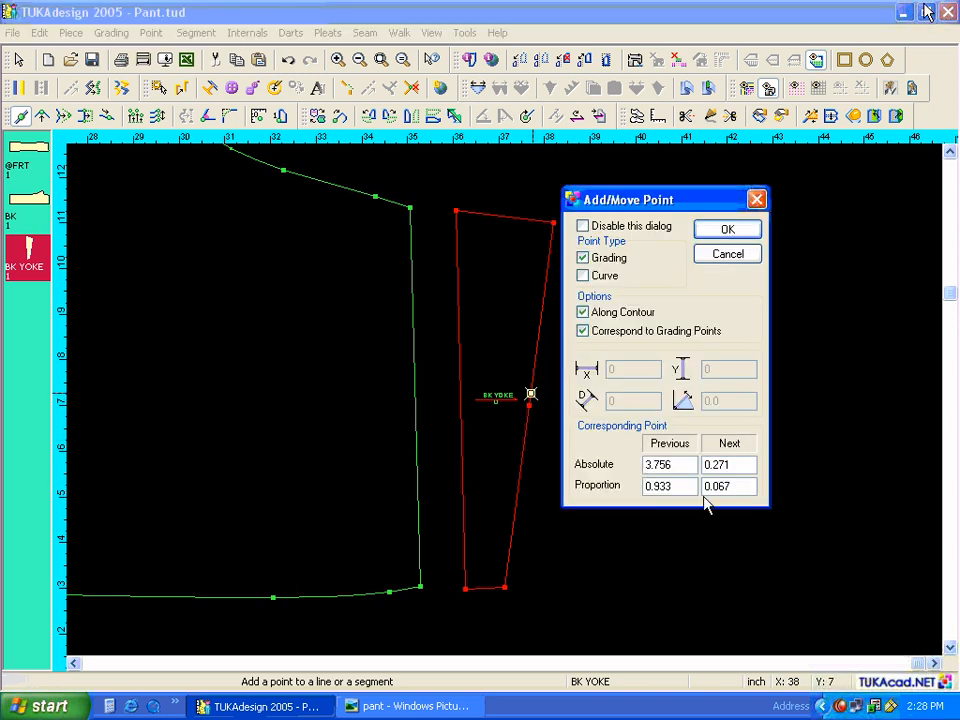
{"action": "left_click_drag", "start_coordinate": [727, 465], "coordinate": [703, 473]}
{"action": "type", "text": "0"}
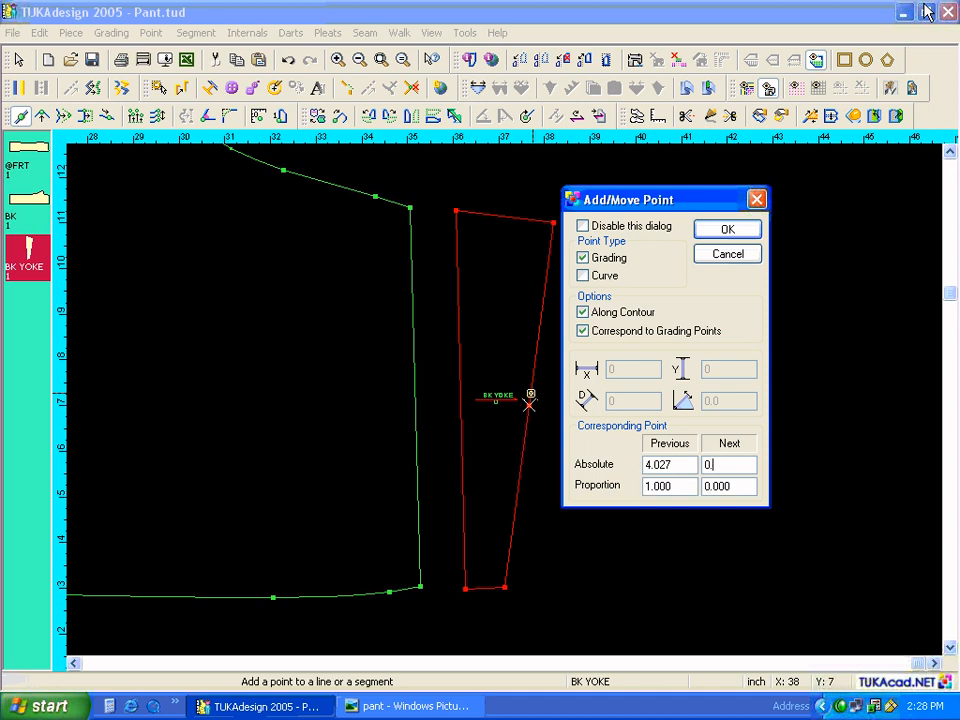
{"action": "type", "text": ".25"}
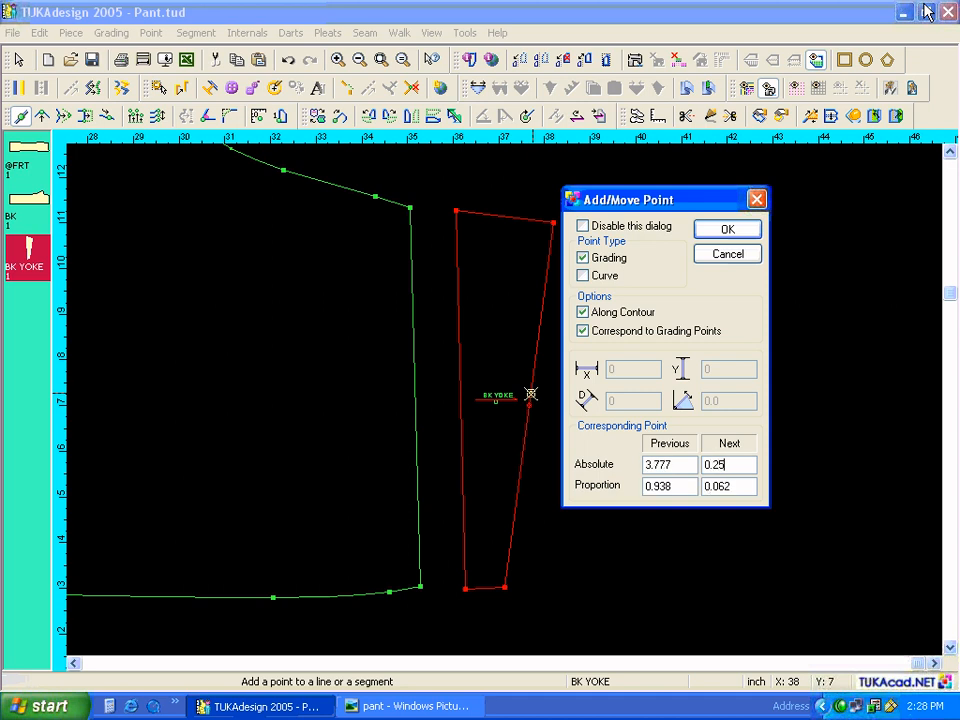
{"action": "left_click", "coordinate": [728, 230]}
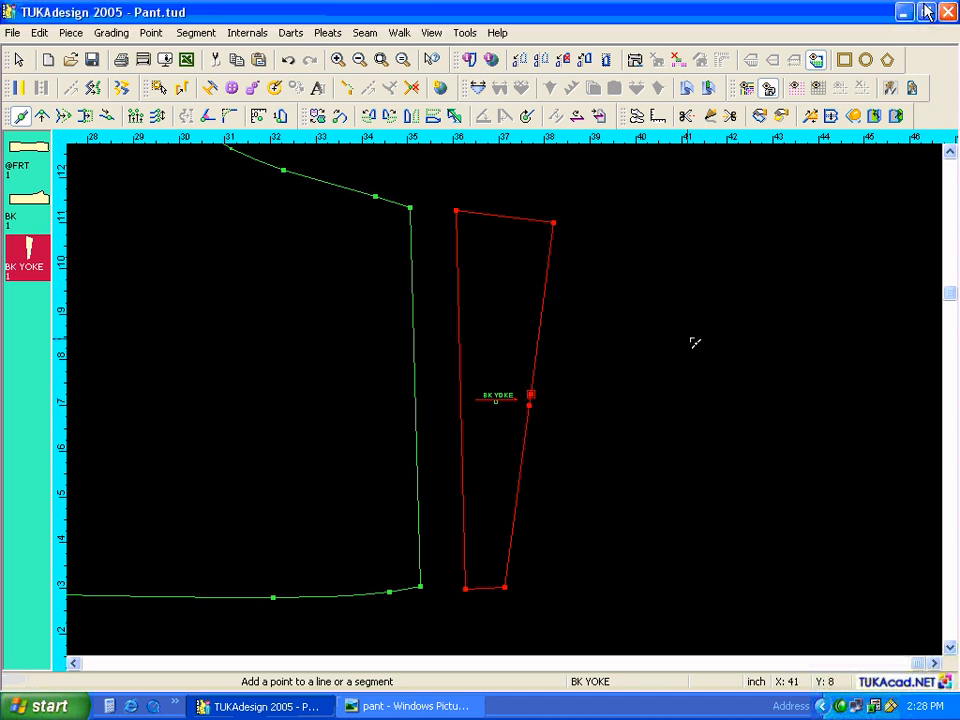
{"action": "left_click", "coordinate": [528, 418]}
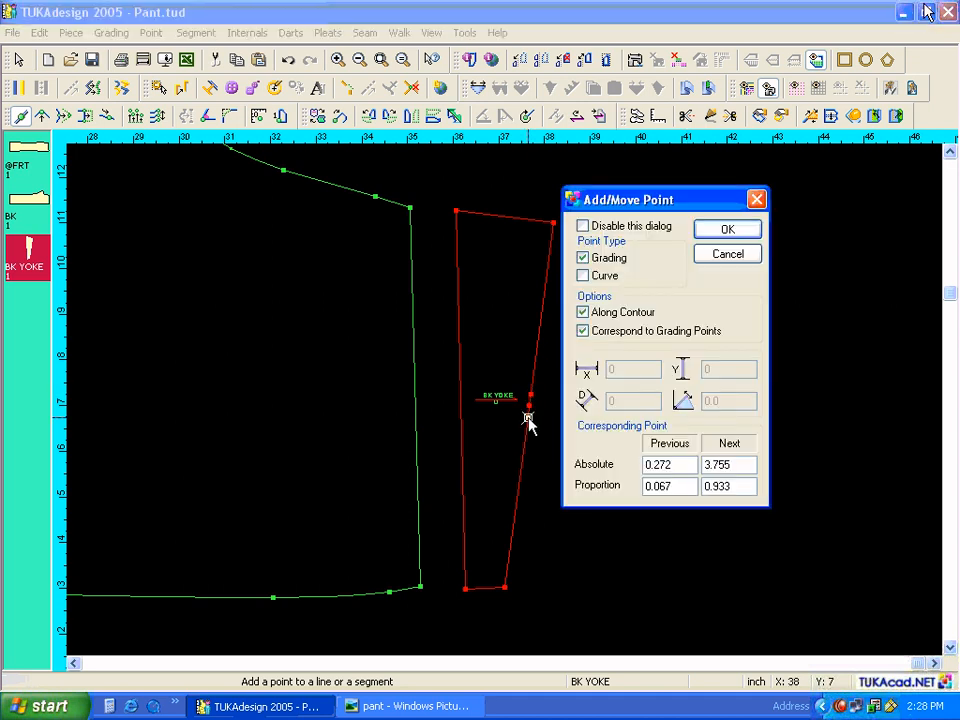
{"action": "double_click", "coordinate": [674, 463]}
{"action": "type", "text": "0.25"}
{"action": "left_click", "coordinate": [728, 232]}
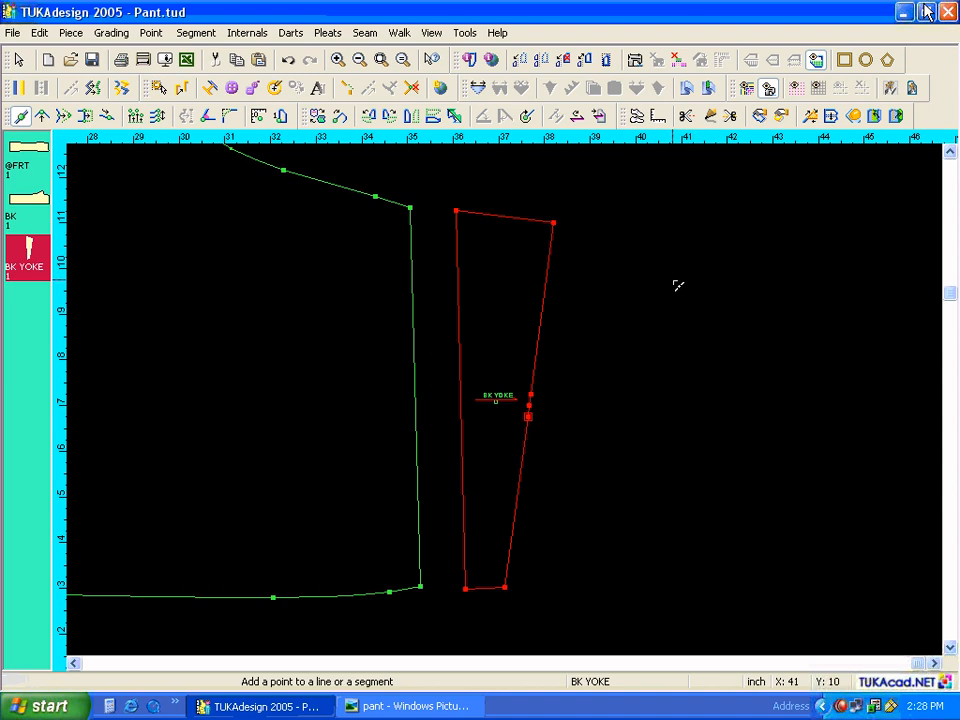
Create an overlapping dart from the three middle waist points of the yoke, 0.5 inch wide and 1.5 inches deep
{"action": "key", "text": "Escape"}
{"action": "left_click", "coordinate": [531, 395]}
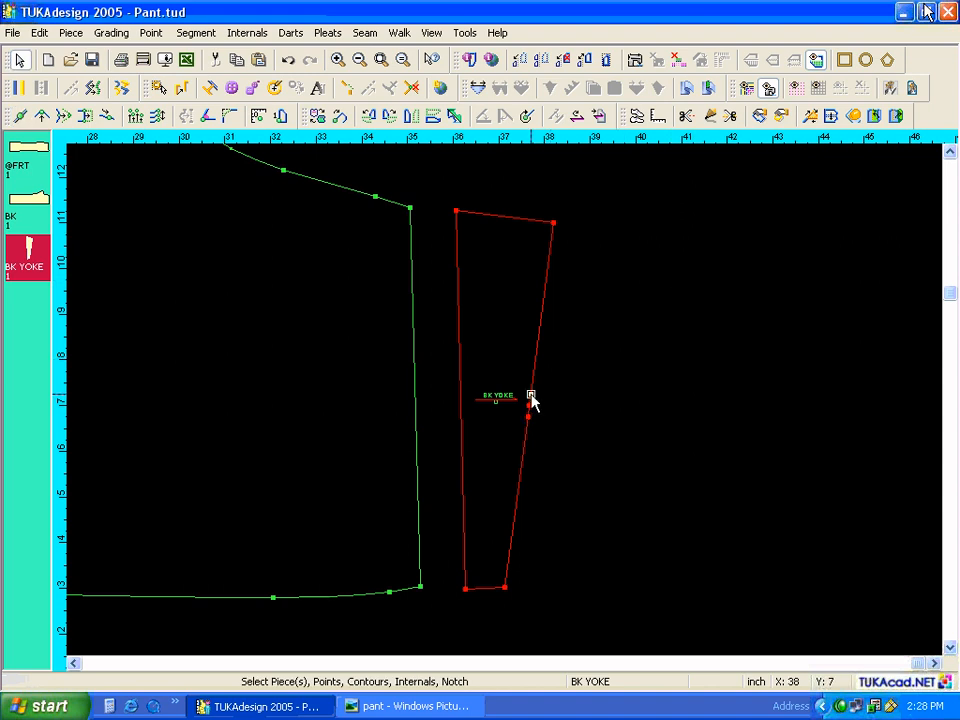
{"action": "left_click", "coordinate": [530, 406], "text": "shift"}
{"action": "left_click", "coordinate": [530, 417], "text": "shift"}
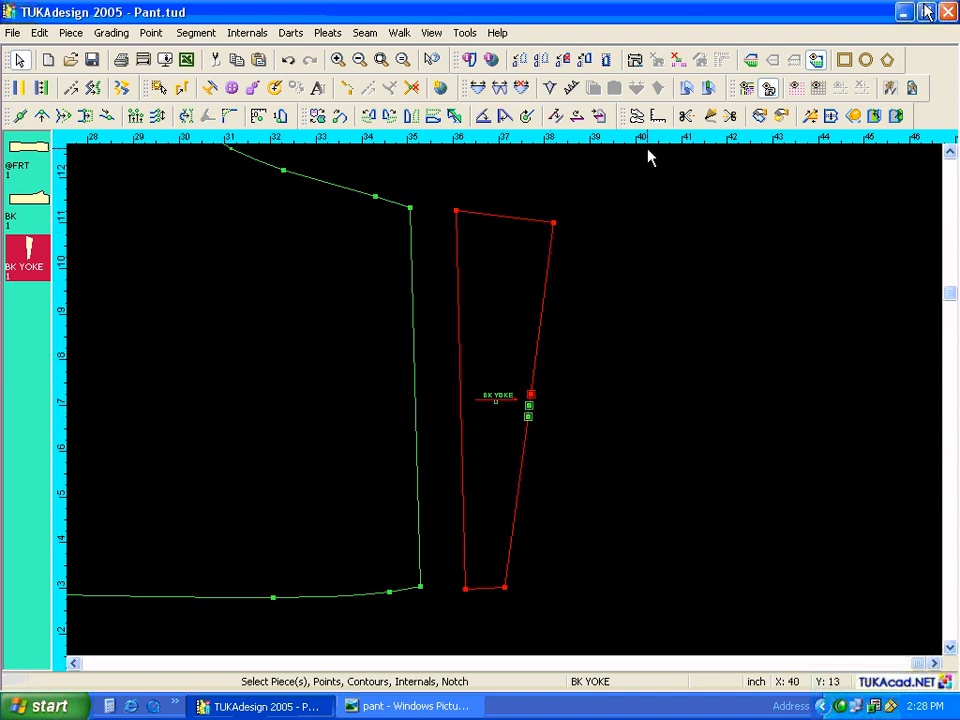
{"action": "left_click", "coordinate": [549, 88]}
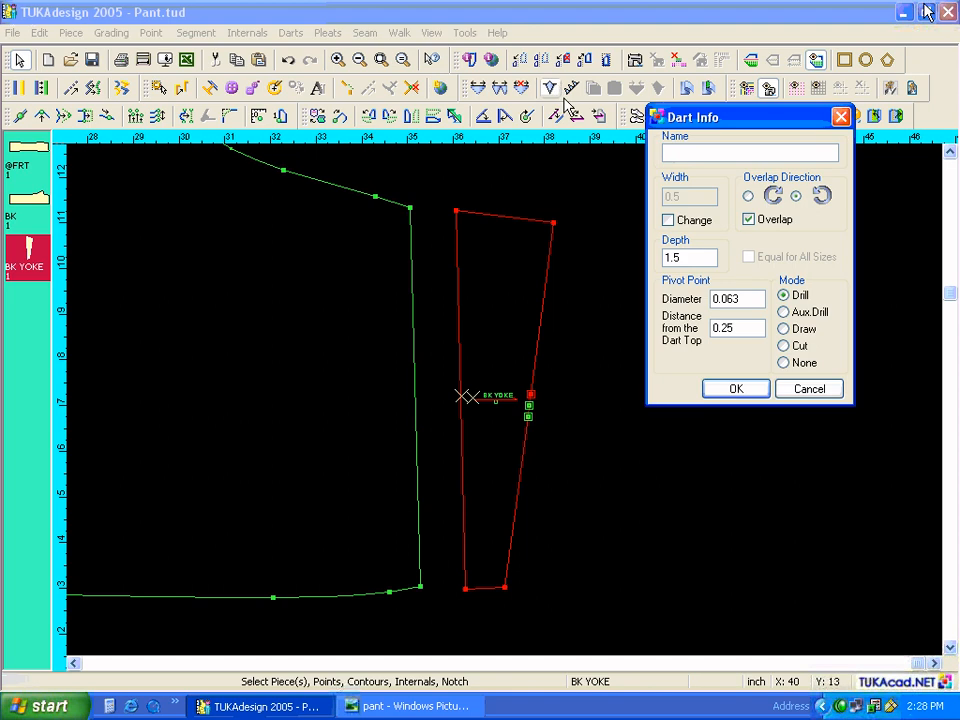
{"action": "left_click", "coordinate": [742, 392]}
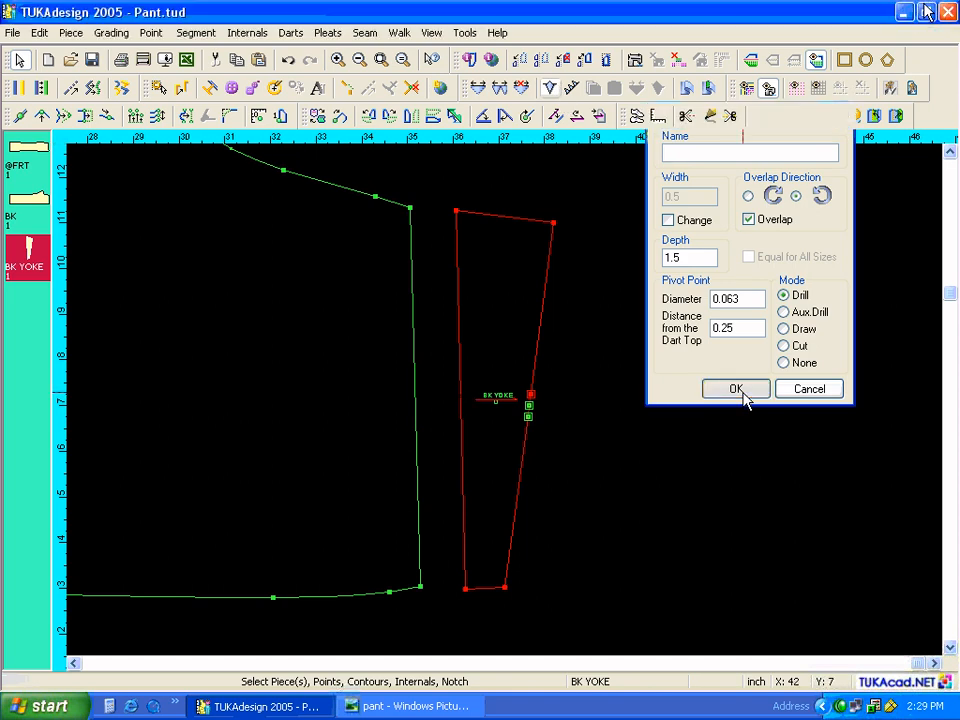
Close the yoke's waist dart so the piece pivots at the dart tip, and clear the leftover dart marking
{"action": "left_click", "coordinate": [290, 32]}
{"action": "left_click", "coordinate": [310, 130]}
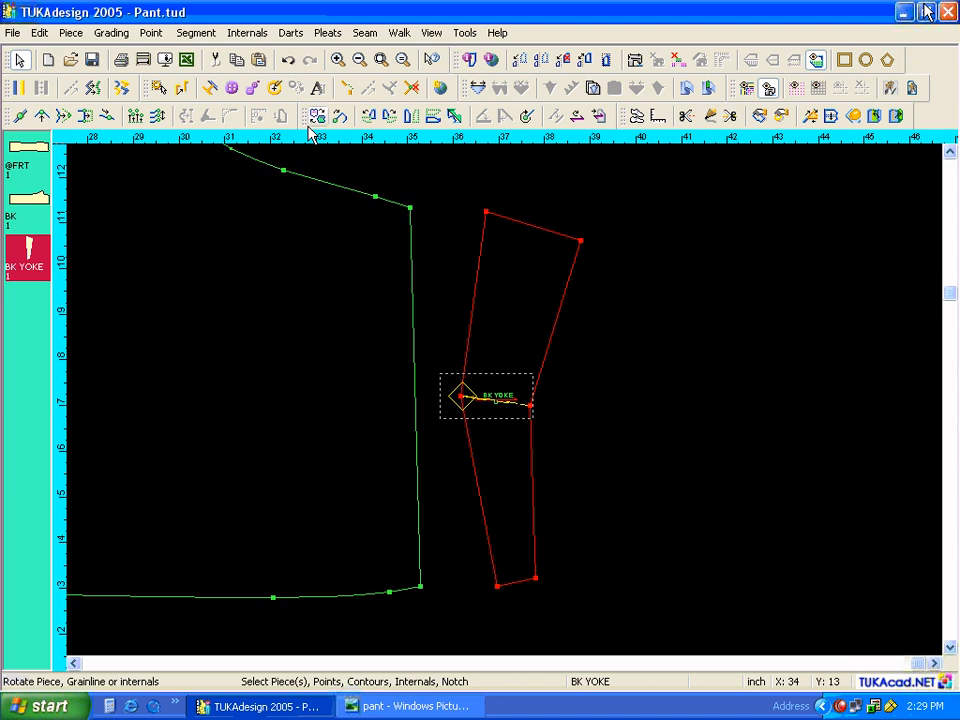
{"action": "left_click", "coordinate": [463, 397]}
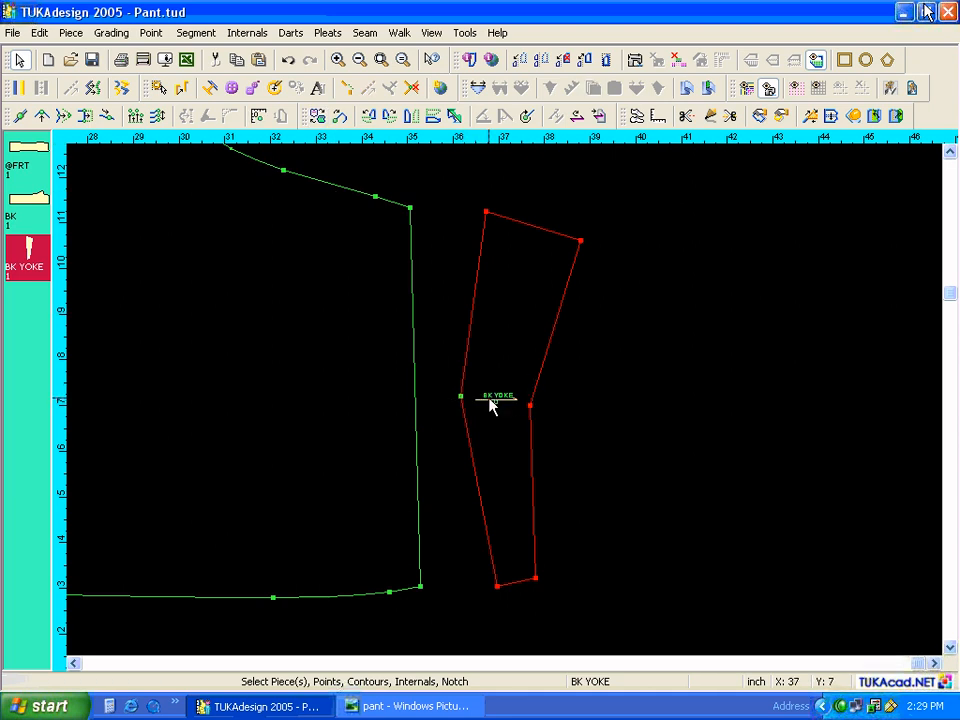
Turn the middle points on the yoke's waist edge and lower seam into curve points, keeping them as grading points
{"action": "left_click", "coordinate": [530, 405]}
{"action": "key", "text": "Return"}
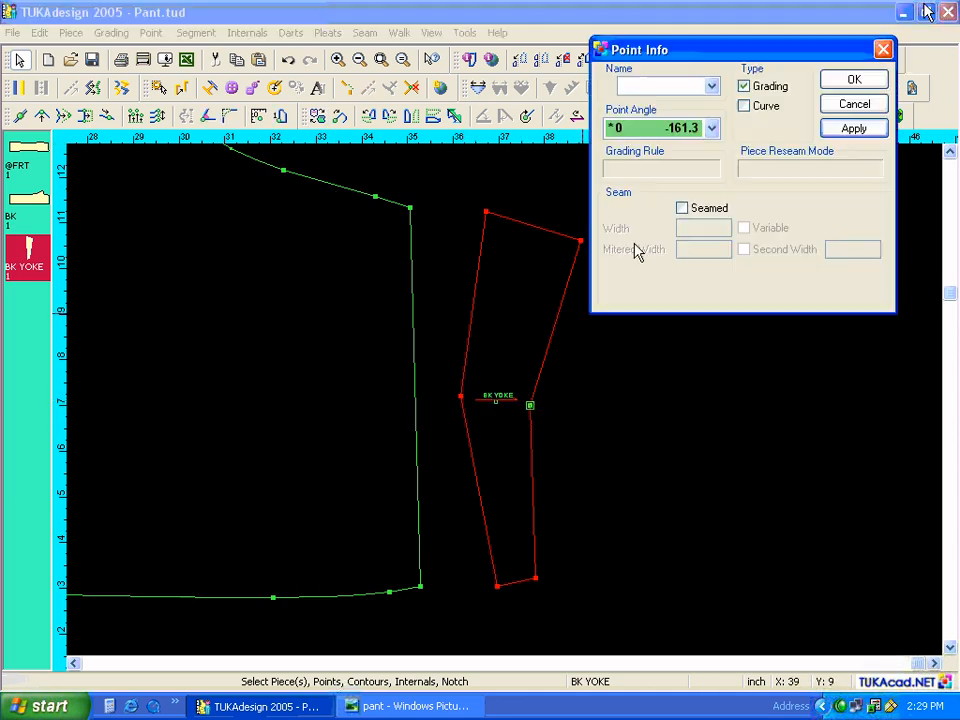
{"action": "left_click", "coordinate": [747, 109]}
{"action": "left_click", "coordinate": [836, 131]}
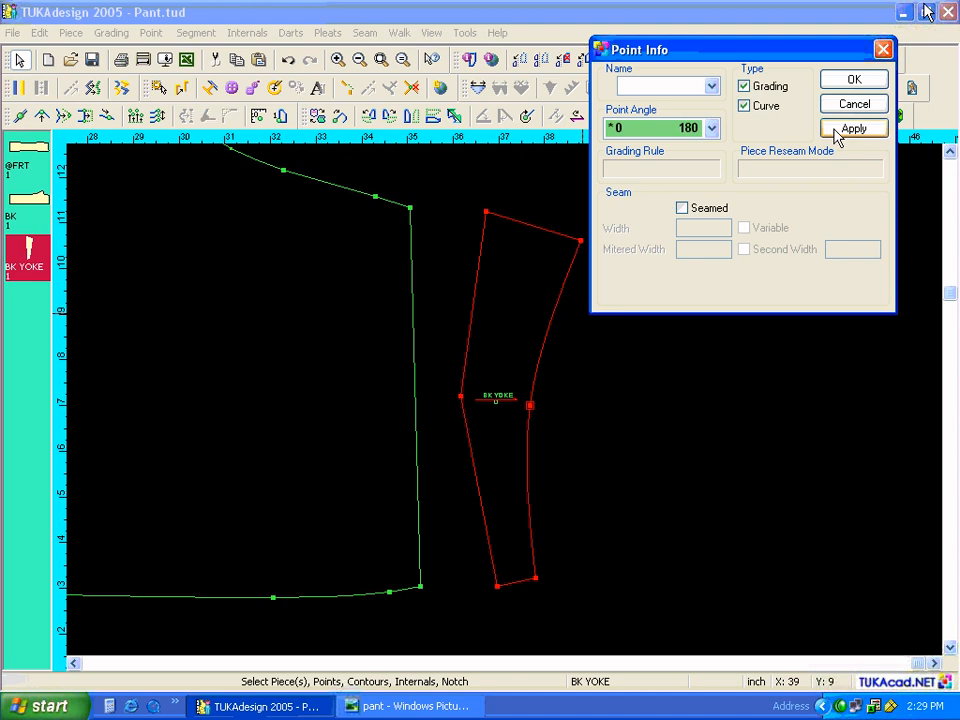
{"action": "left_click", "coordinate": [461, 397]}
{"action": "left_click", "coordinate": [747, 106]}
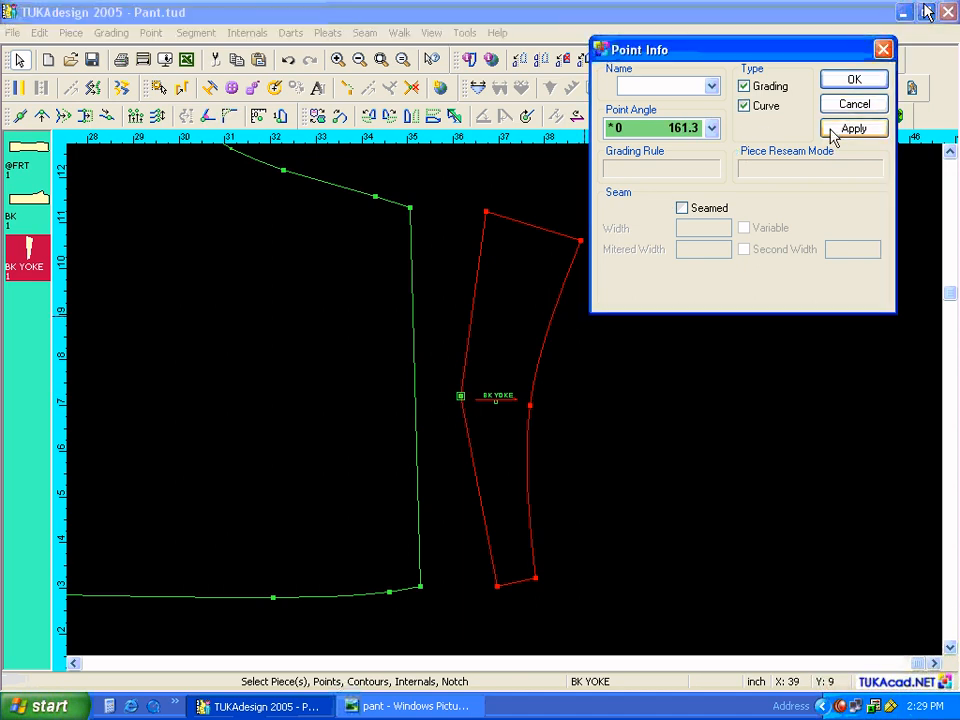
{"action": "left_click", "coordinate": [836, 131]}
{"action": "left_click", "coordinate": [852, 79]}
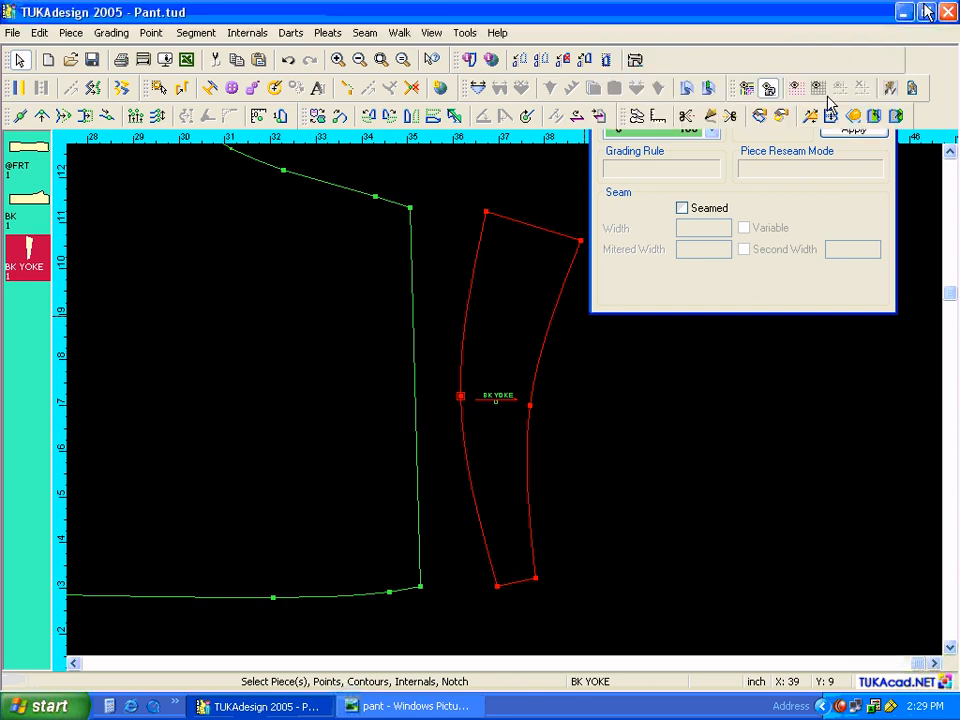
Walk the yoke's lower seam along the back's yoke seam from the center-back corner, switching the walk direction
{"action": "key", "text": "Home"}
{"action": "left_click", "coordinate": [600, 332]}
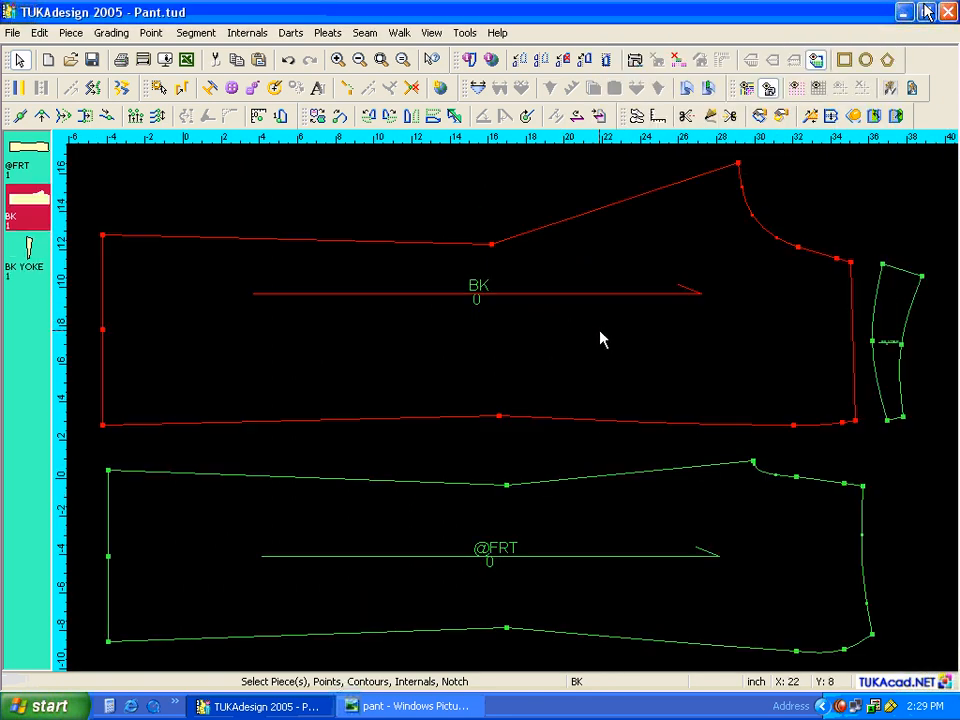
{"action": "left_click", "coordinate": [876, 257]}
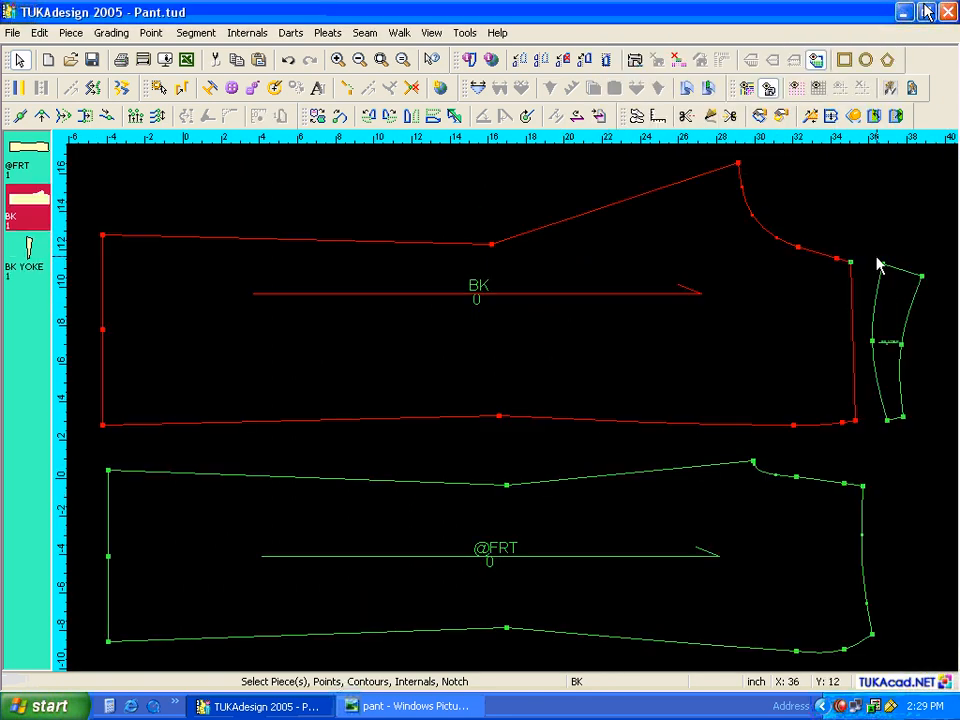
{"action": "left_click", "coordinate": [642, 117]}
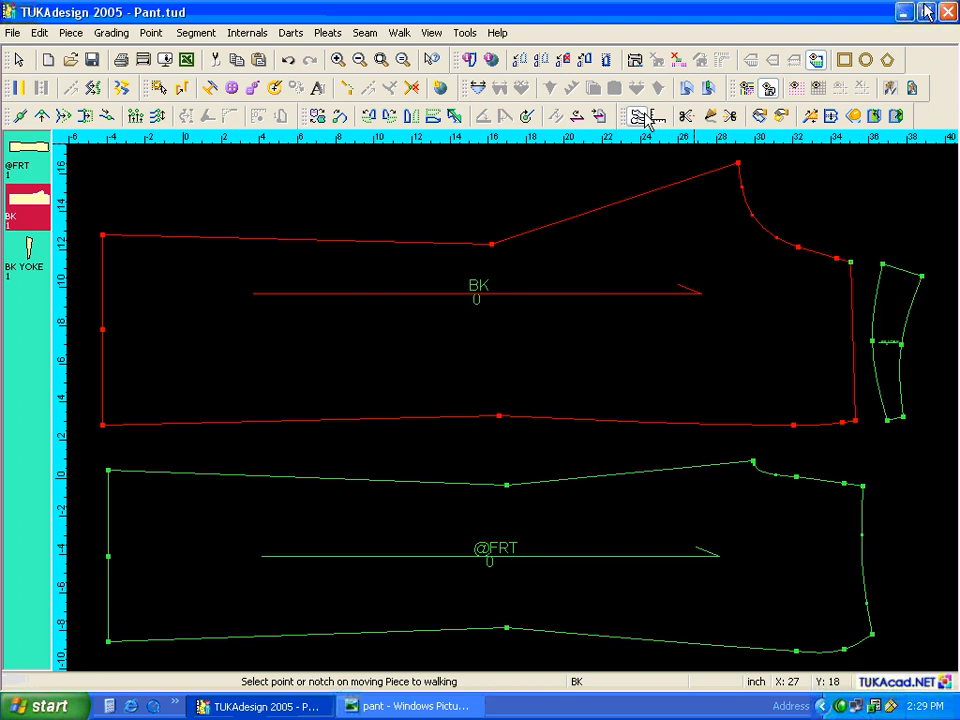
{"action": "left_click", "coordinate": [884, 267]}
{"action": "left_click", "coordinate": [851, 263]}
{"action": "left_click", "coordinate": [855, 293]}
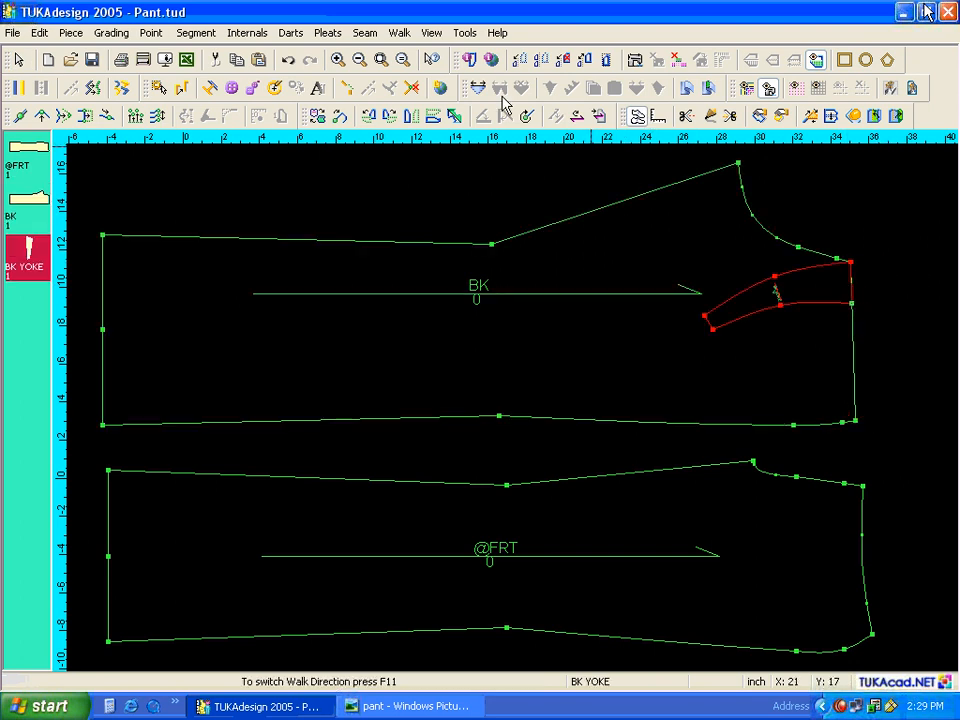
{"action": "key", "text": "F11"}
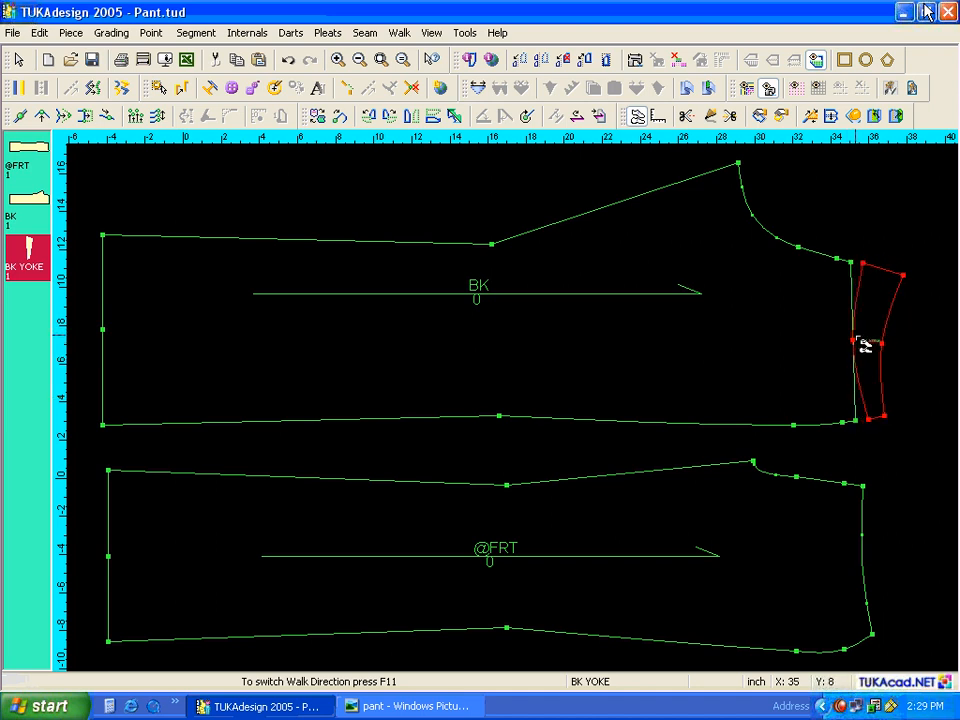
{"action": "left_click", "coordinate": [866, 337]}
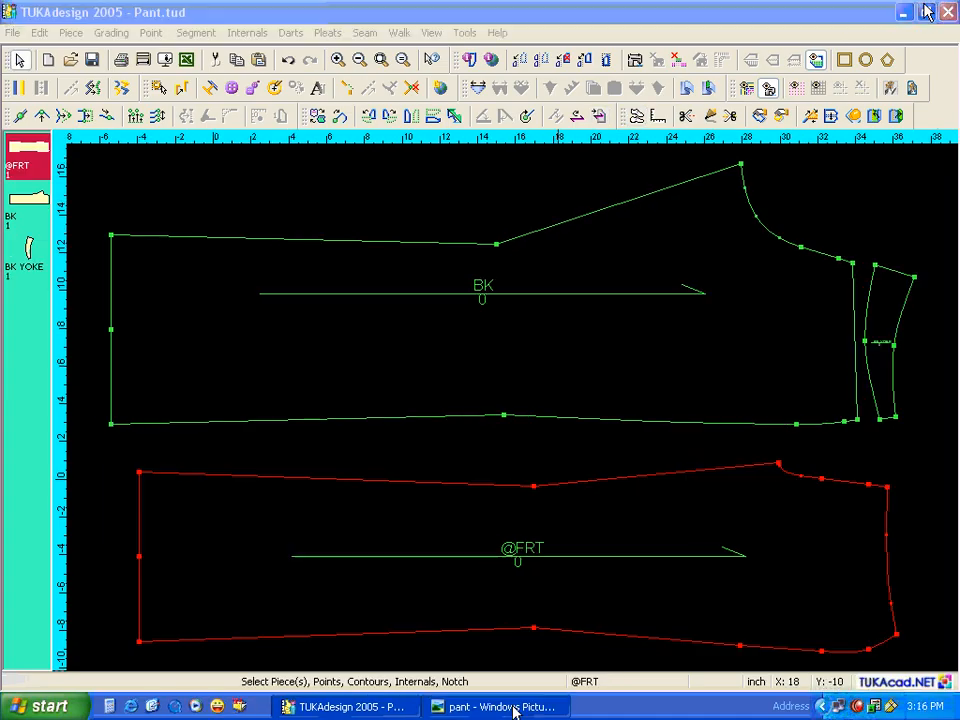
Consult the pant spec sheet and sketch, and add a vertical guide line offset -8.25 inches from the front's side-seam waist corner
{"action": "left_click", "coordinate": [500, 706]}
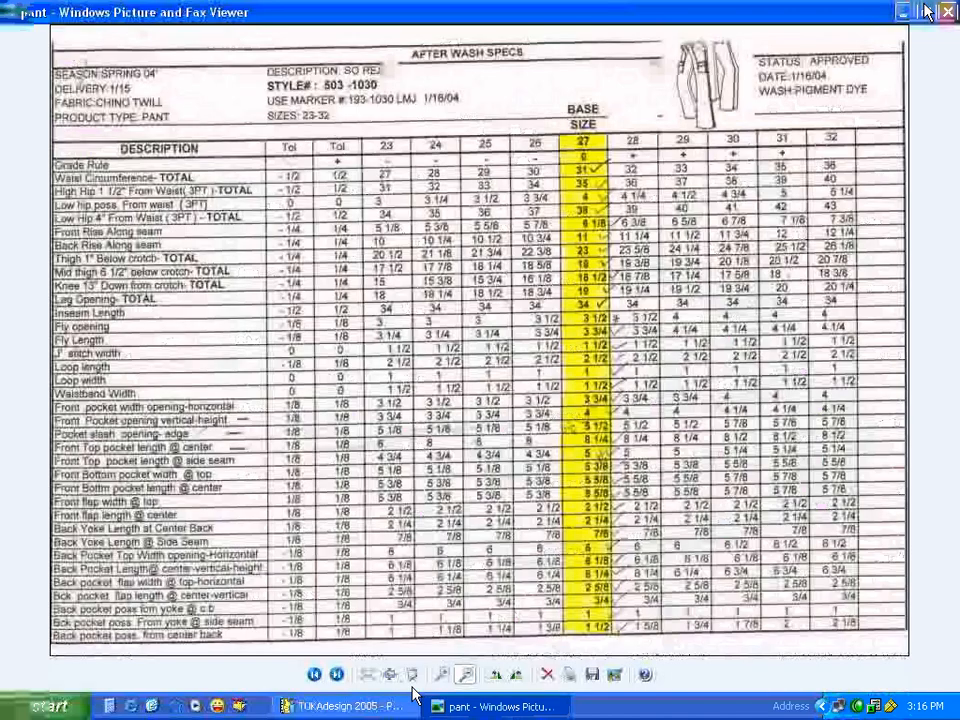
{"action": "left_click", "coordinate": [338, 675]}
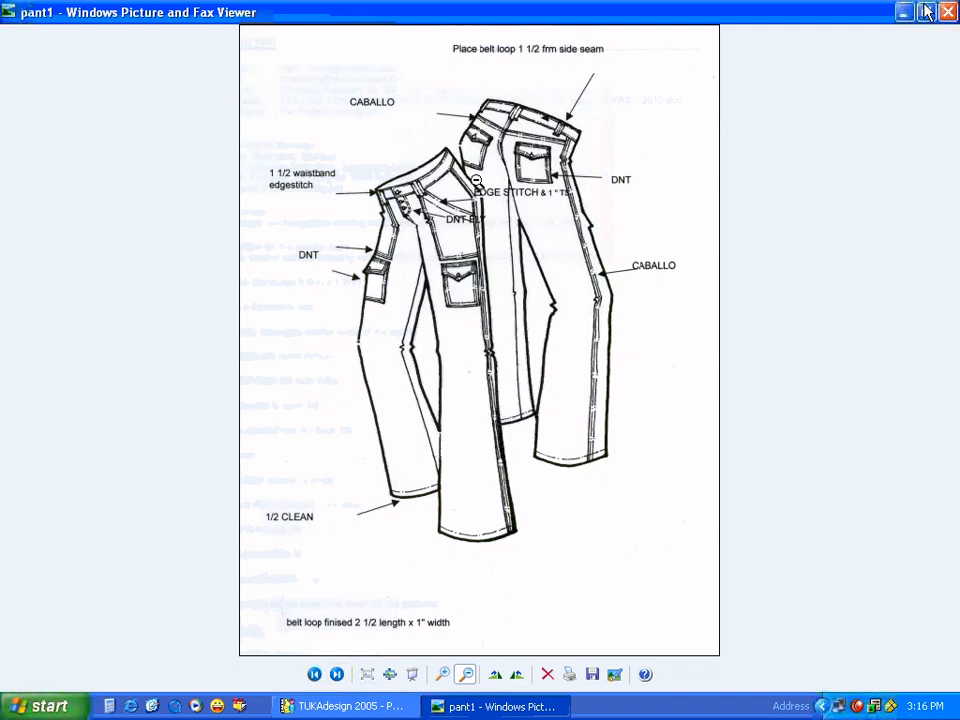
{"action": "key", "text": "Left"}
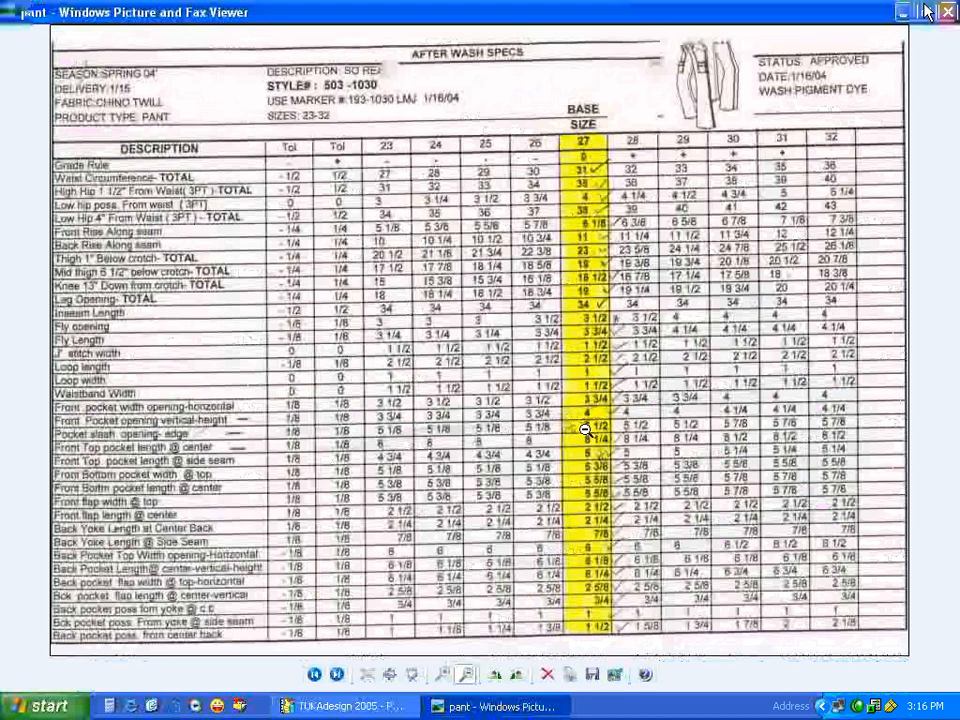
{"action": "left_click", "coordinate": [398, 708]}
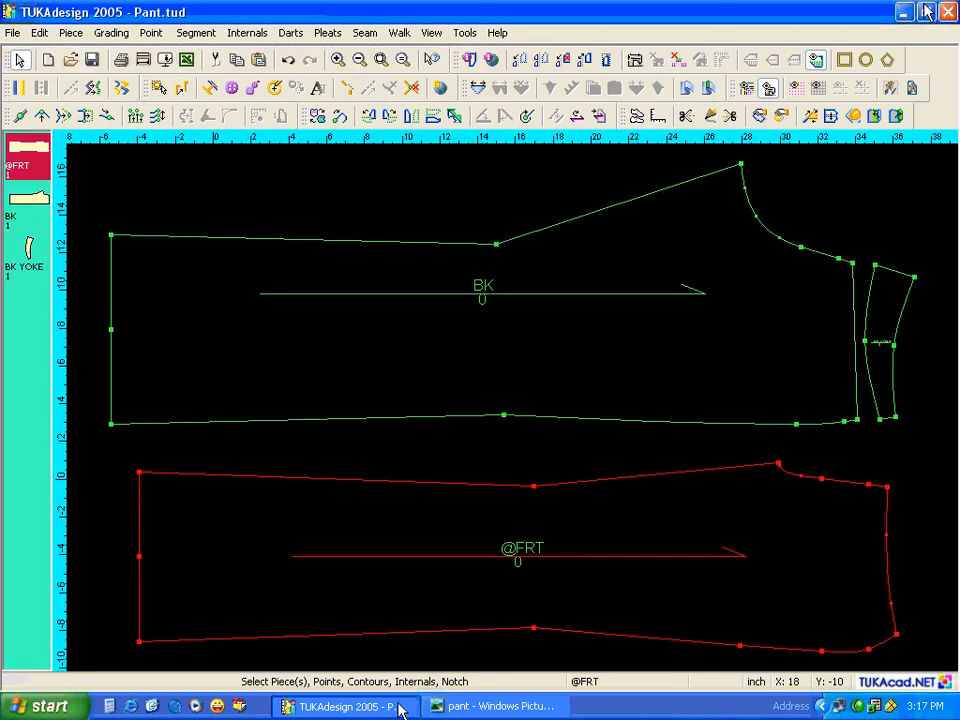
{"action": "left_click_drag", "start_coordinate": [60, 563], "coordinate": [896, 632]}
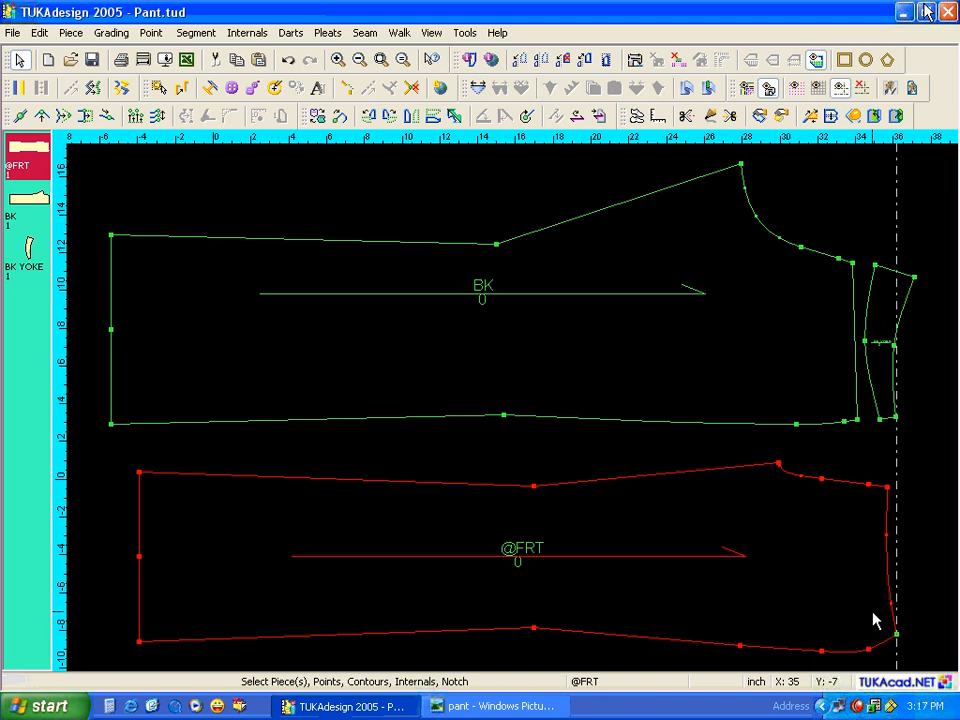
{"action": "key", "text": "F8"}
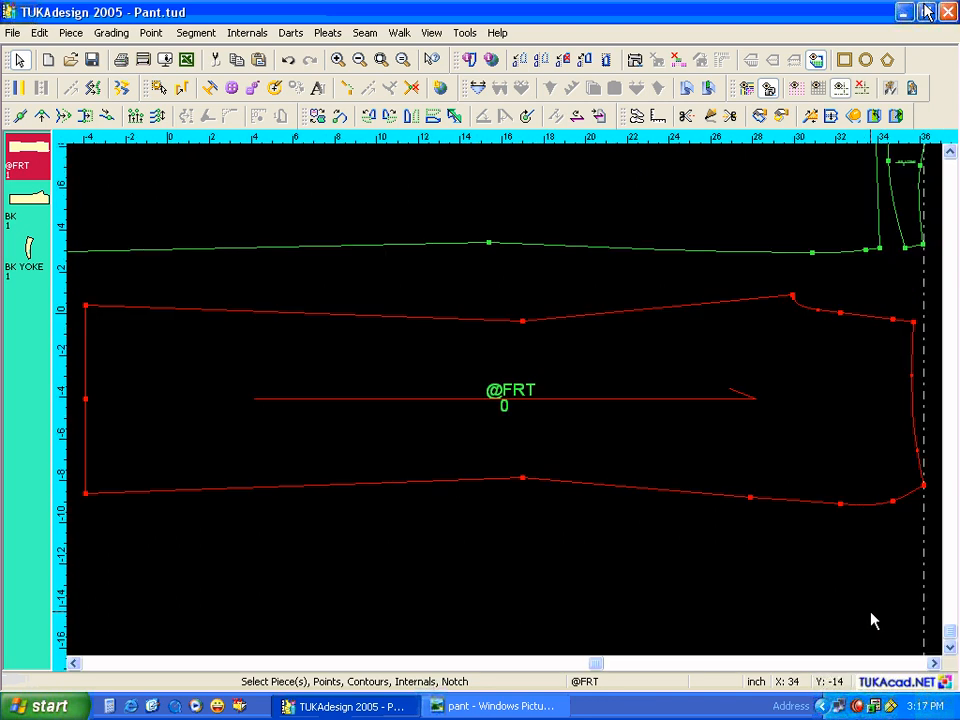
{"action": "double_click", "coordinate": [925, 572]}
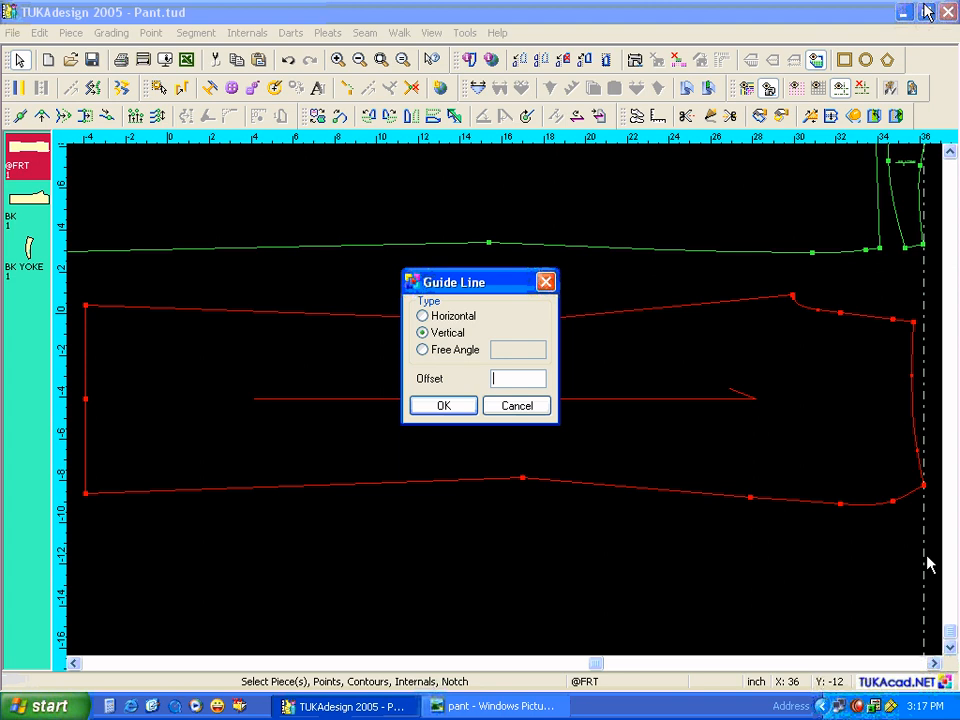
{"action": "type", "text": "-8.25"}
{"action": "left_click", "coordinate": [455, 411]}
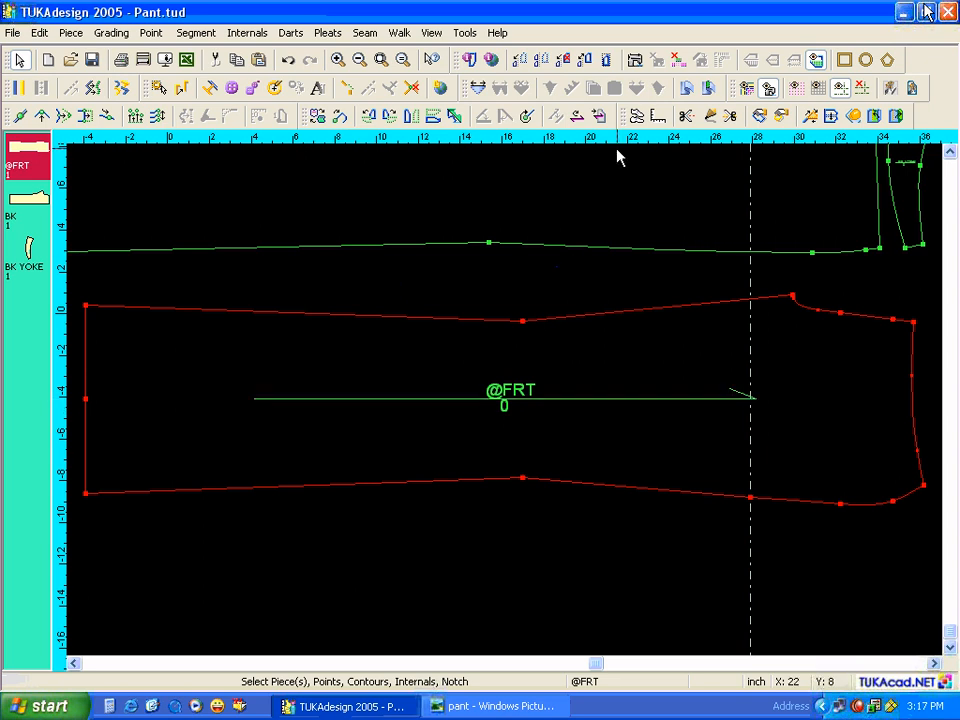
Add a horizontal guide line offset 5.5 inches from the front's side-seam waist corner, checking the pocket width in the spec sheet
{"action": "left_click_drag", "start_coordinate": [618, 141], "coordinate": [906, 492]}
{"action": "left_click", "coordinate": [497, 705]}
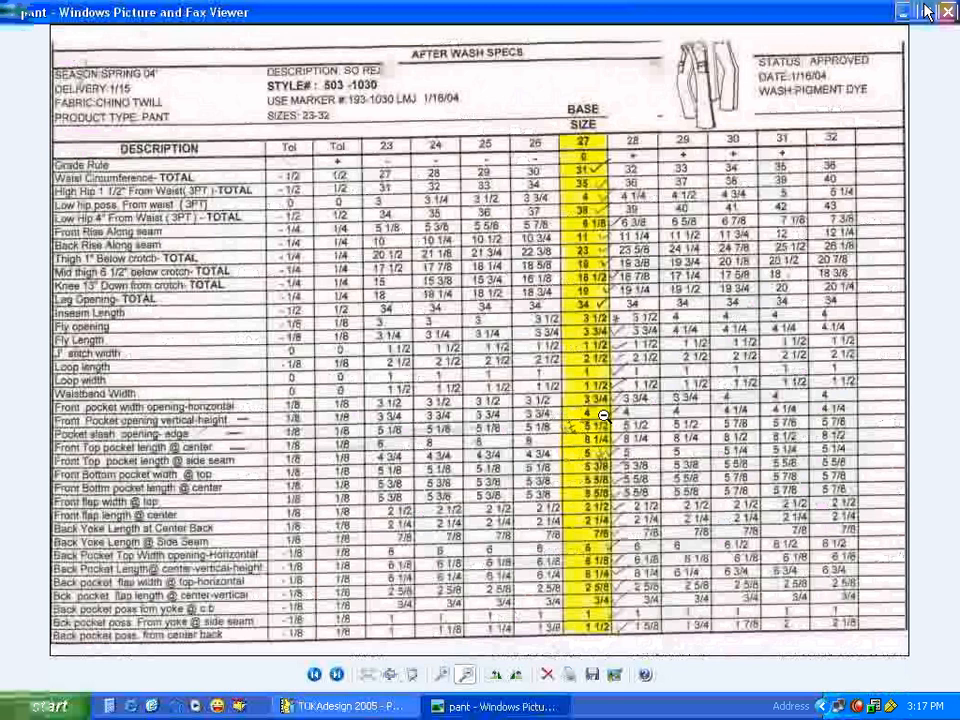
{"action": "left_click", "coordinate": [386, 706]}
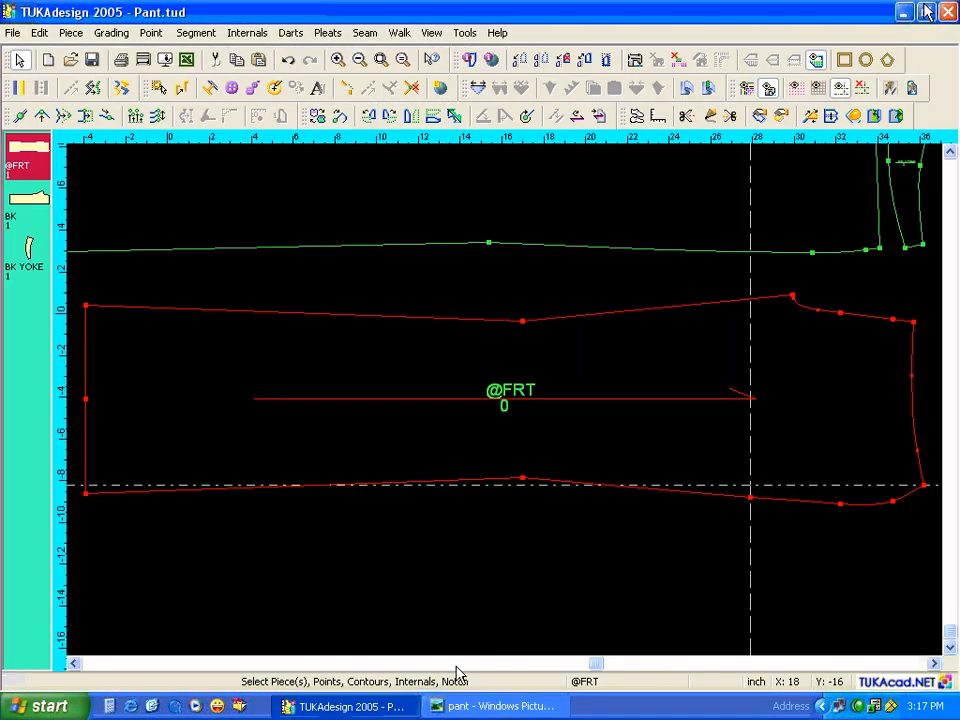
{"action": "double_click", "coordinate": [786, 486]}
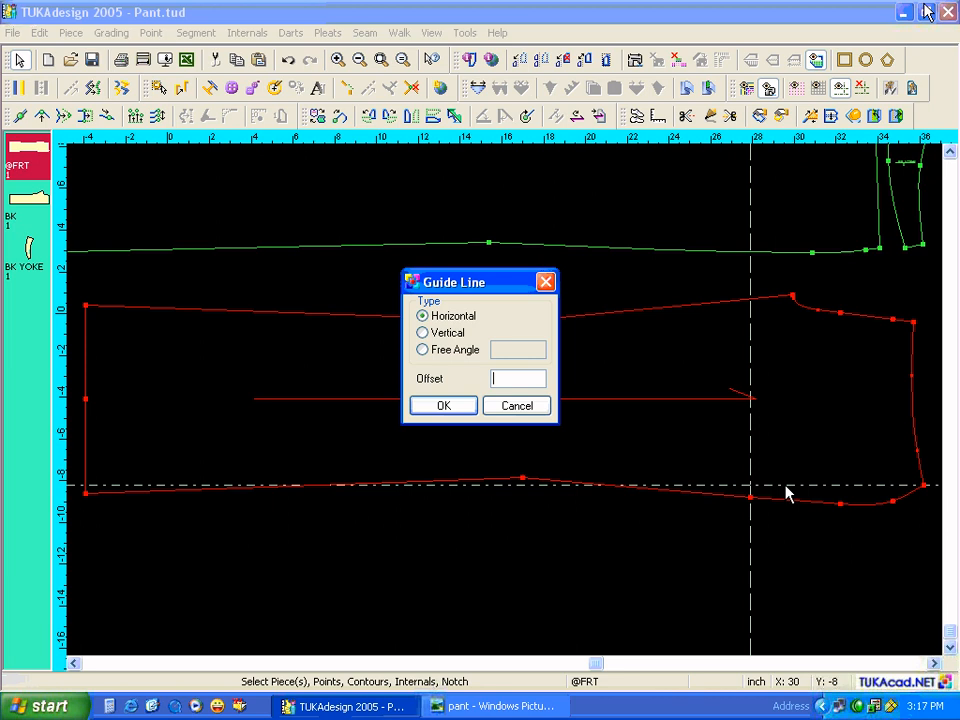
{"action": "type", "text": "5.5"}
{"action": "key", "text": "Return"}
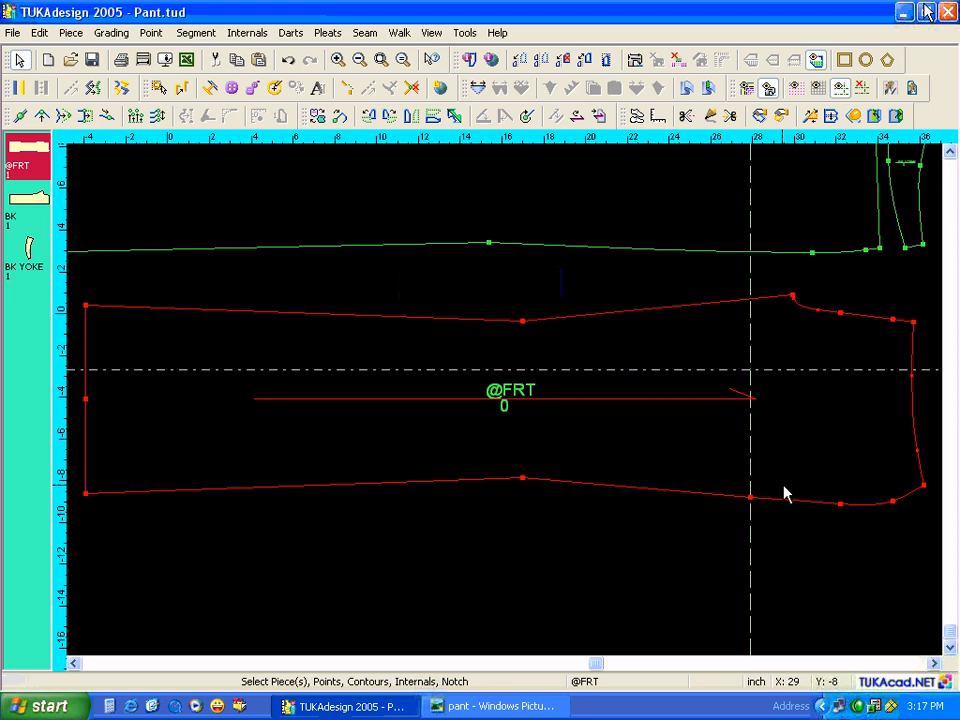
Check the pocket opening width in the spec sheet and add a horizontal guide line offset 3.75 inches from the front's side-seam waist corner
{"action": "left_click", "coordinate": [490, 706]}
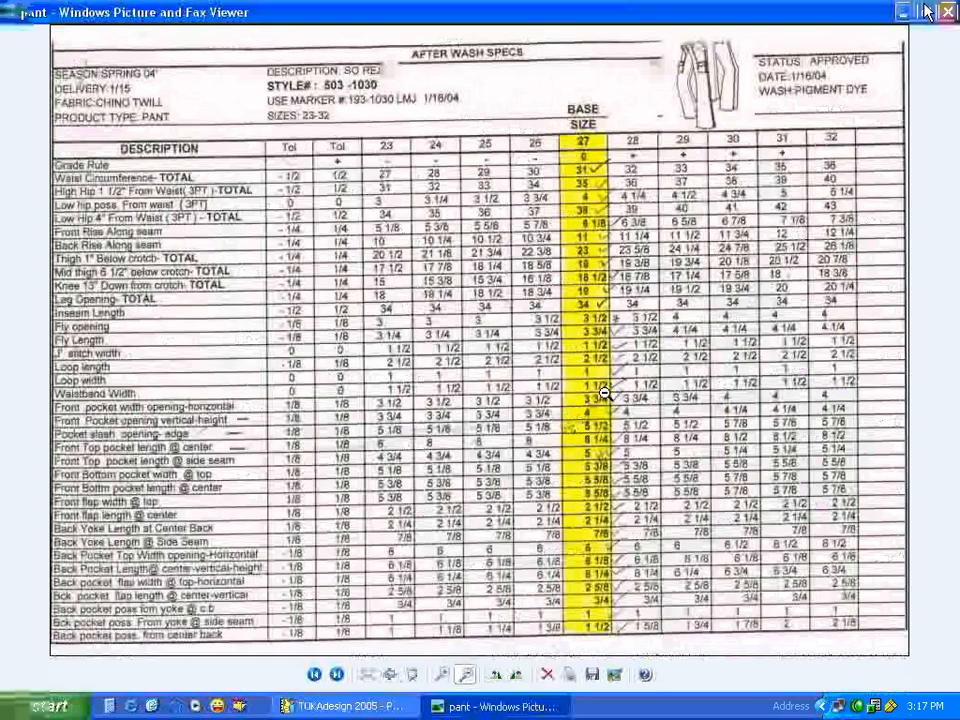
{"action": "left_click", "coordinate": [385, 707]}
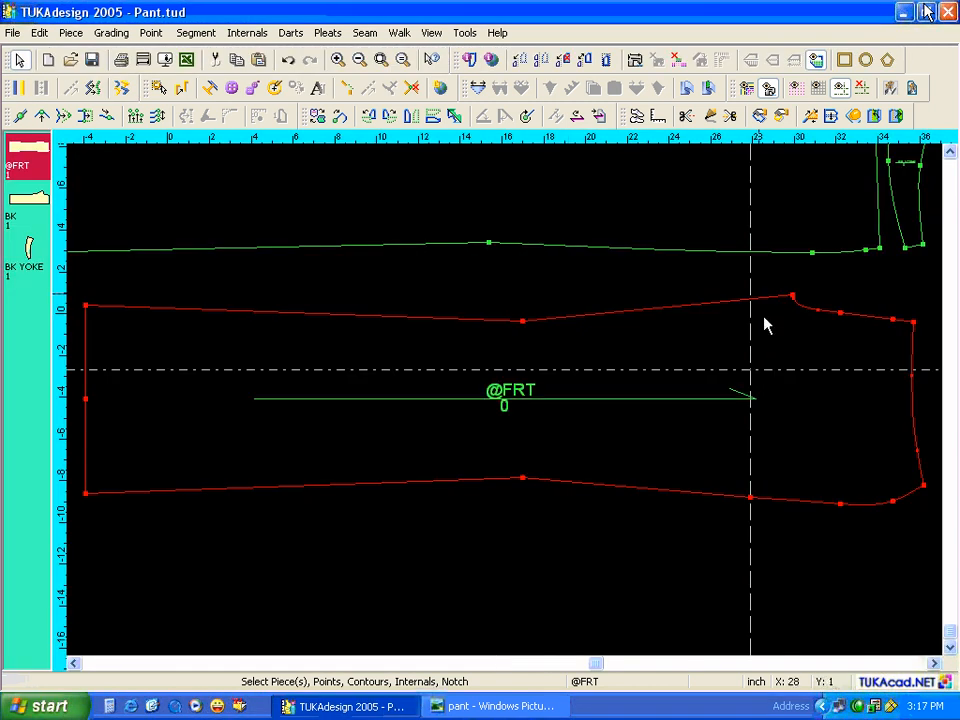
{"action": "left_click", "coordinate": [897, 494]}
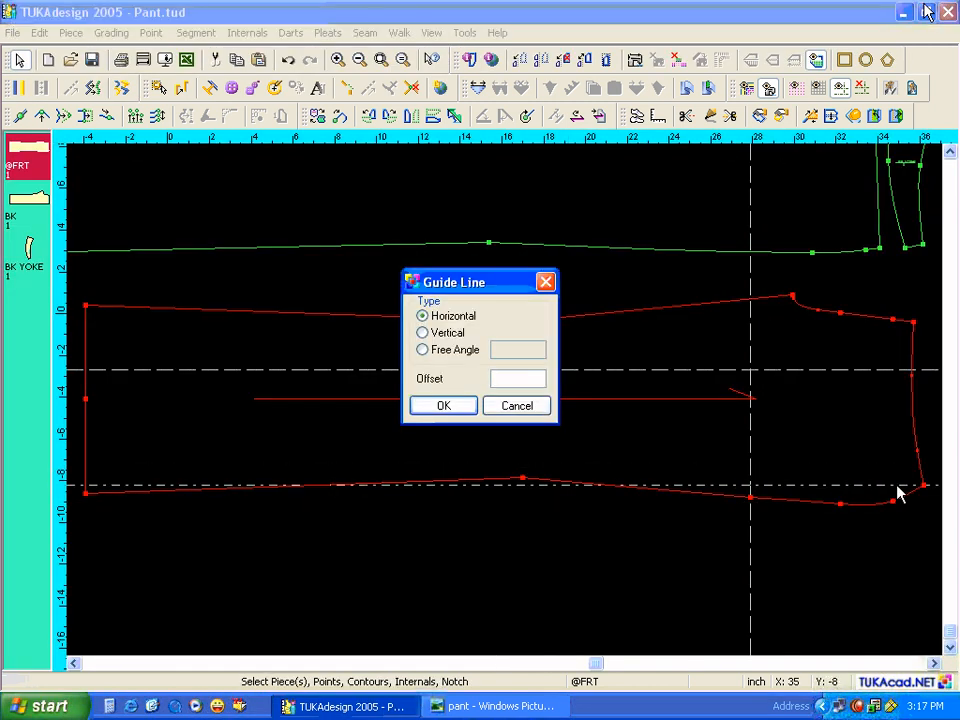
{"action": "type", "text": "3.75"}
{"action": "left_click", "coordinate": [472, 412]}
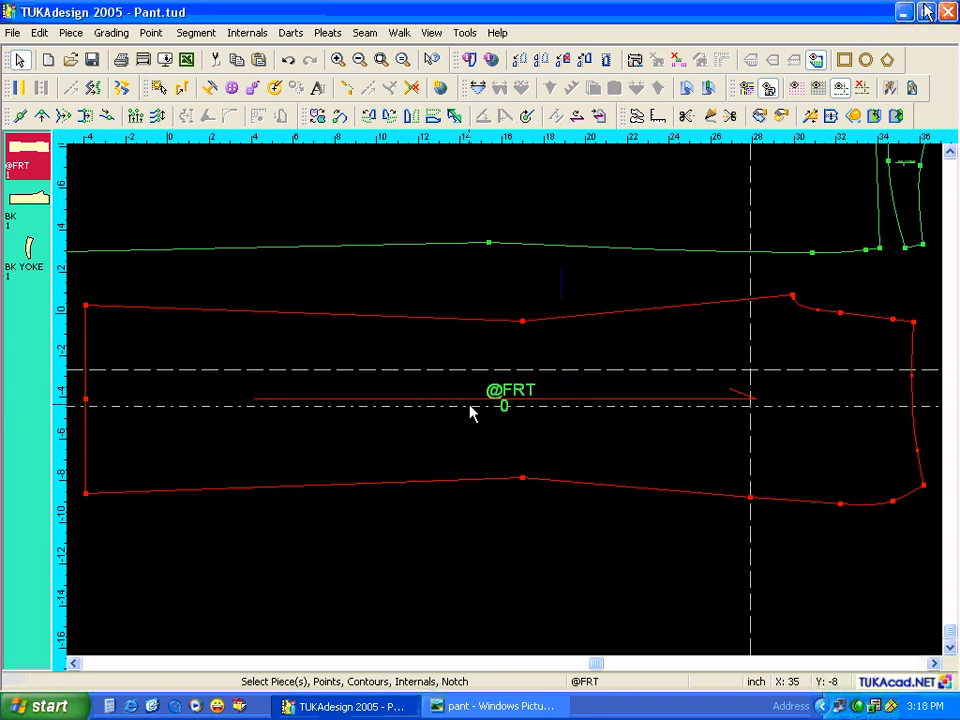
Check the pocket length at side seam in the spec sheet and add a vertical guide line offset -5 inches from the front's side-seam waist corner
{"action": "left_click", "coordinate": [478, 706]}
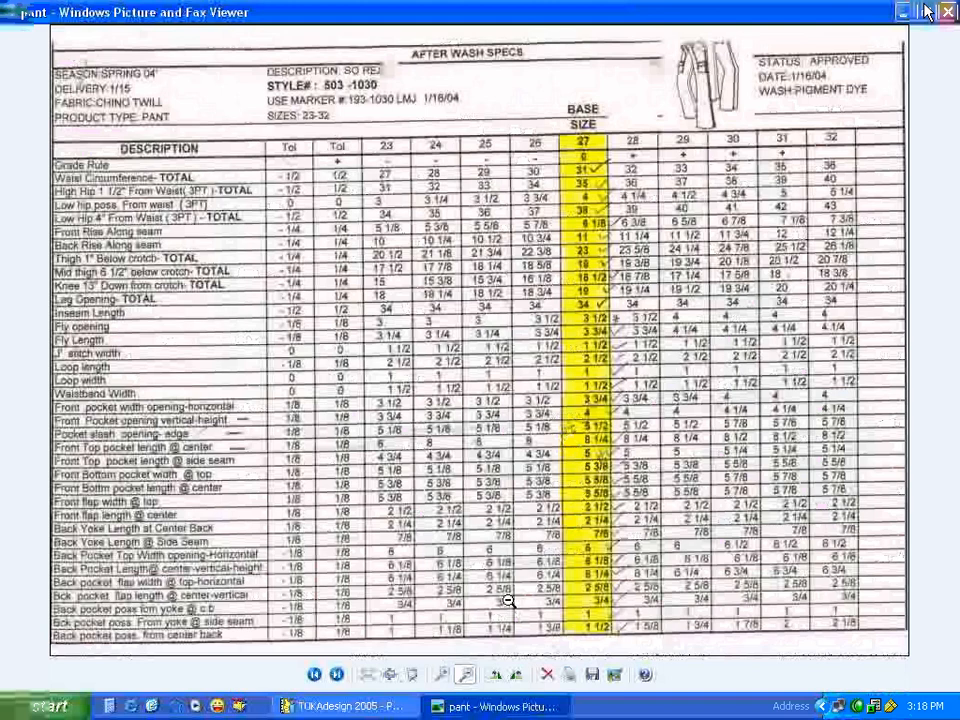
{"action": "left_click", "coordinate": [387, 707]}
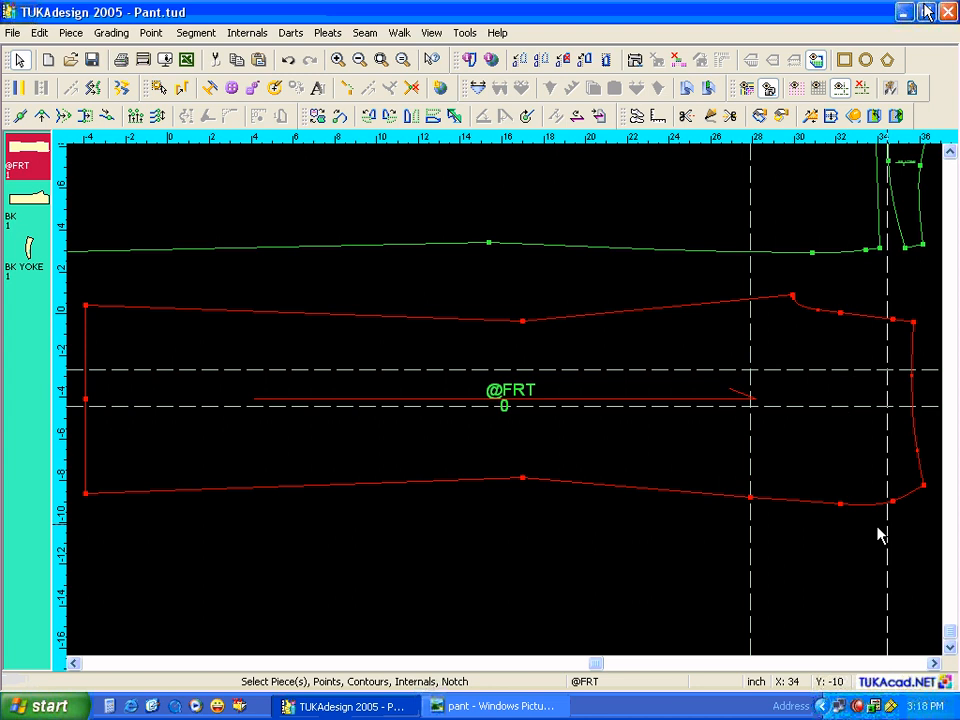
{"action": "double_click", "coordinate": [927, 483]}
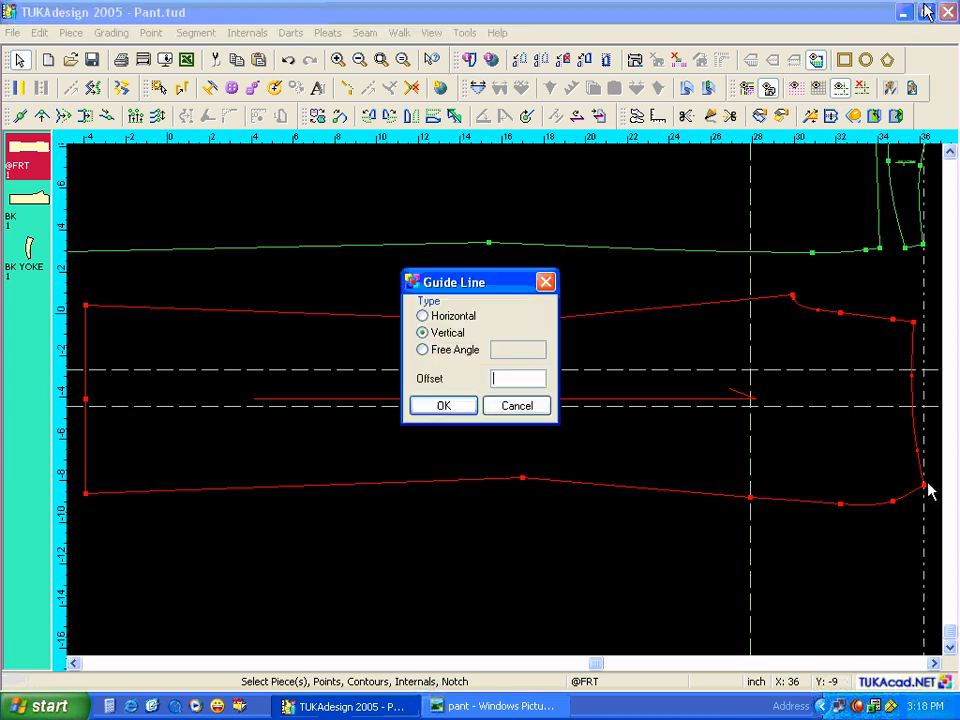
{"action": "type", "text": "-"}
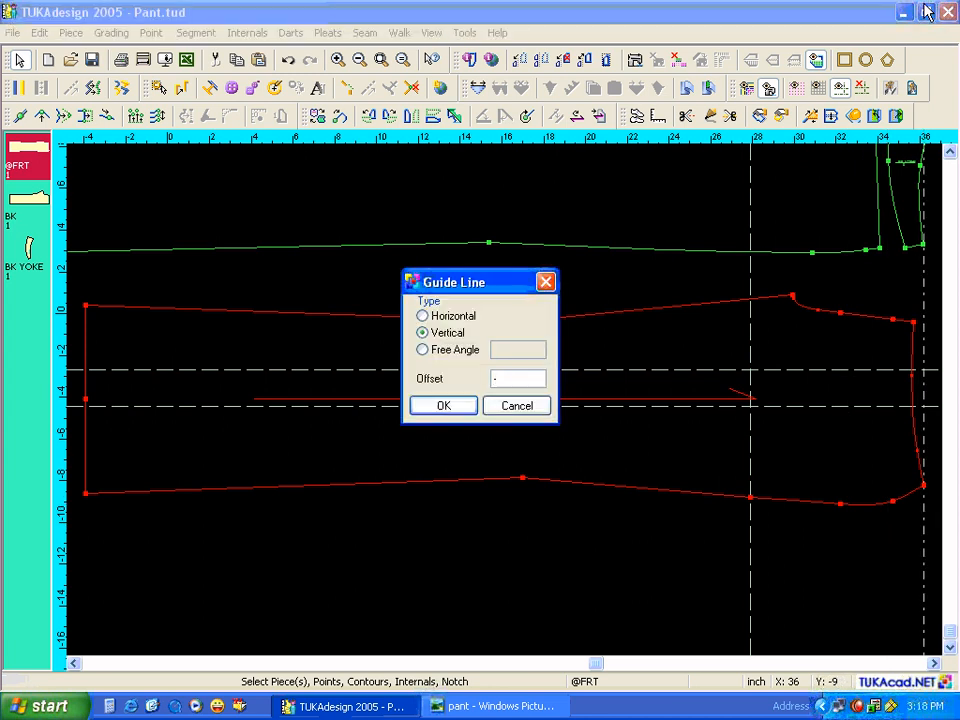
{"action": "type", "text": "5"}
{"action": "left_click", "coordinate": [462, 408]}
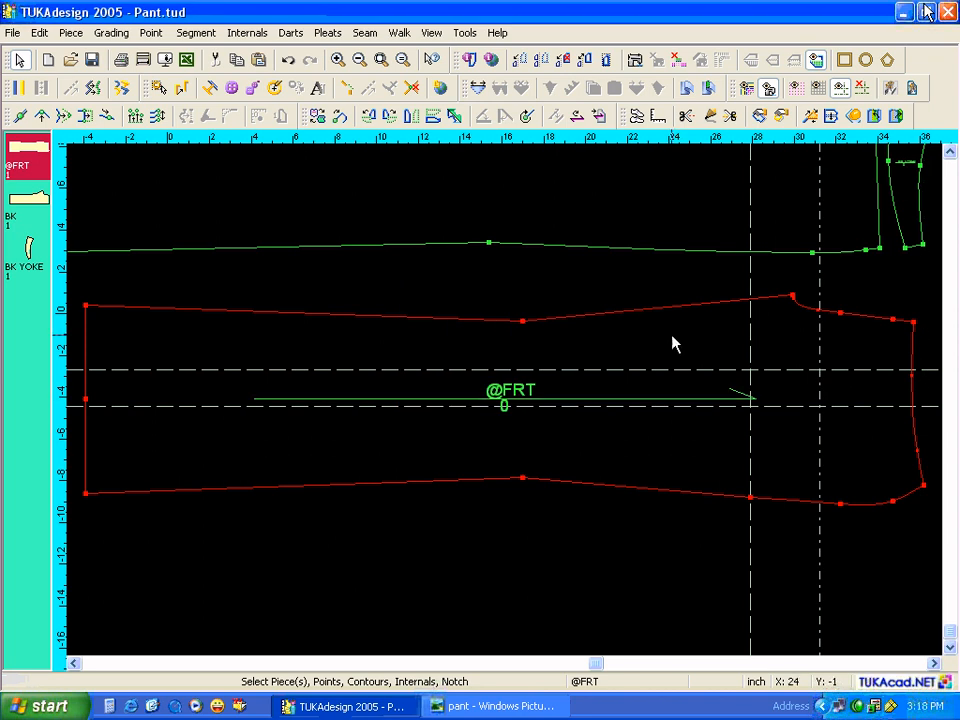
Start an internal pocket contour on the front at the waist on the 5.5-inch guide, adding a waist point, and extend it to the -8.25-inch guide intersection
{"action": "scroll", "coordinate": [852, 406], "scroll_direction": "up", "scroll_amount": 4}
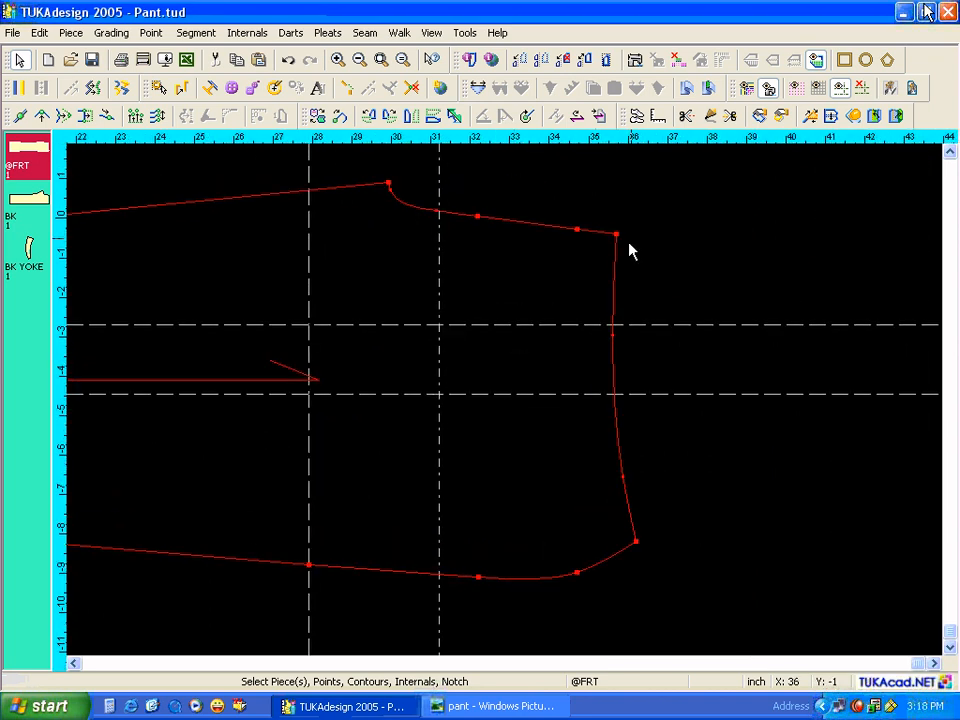
{"action": "left_click", "coordinate": [712, 117]}
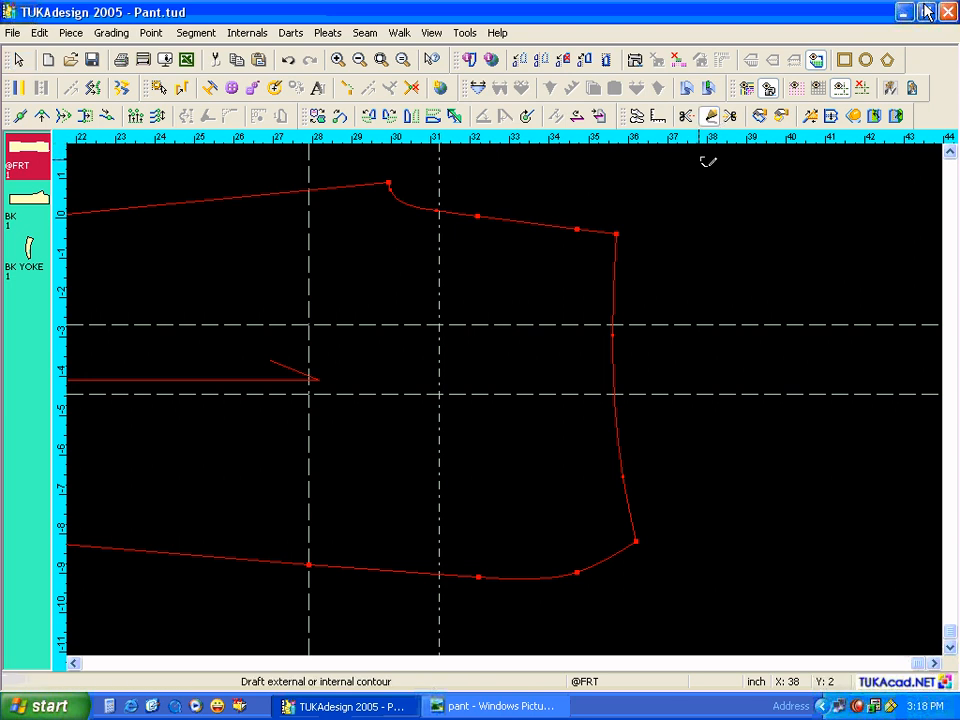
{"action": "left_click", "coordinate": [613, 328]}
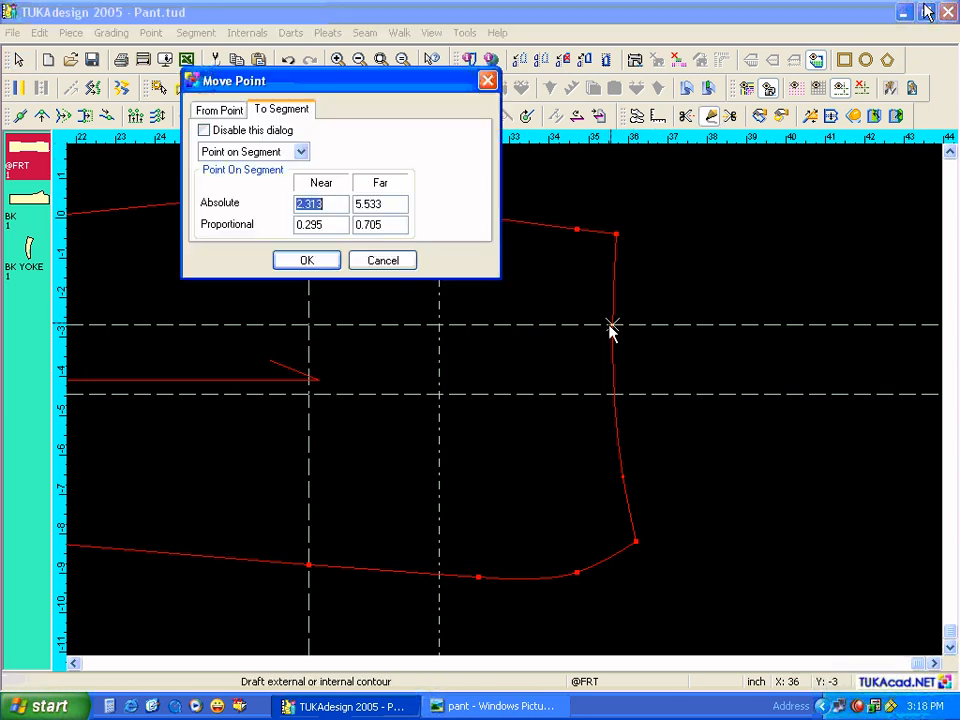
{"action": "left_click", "coordinate": [313, 264]}
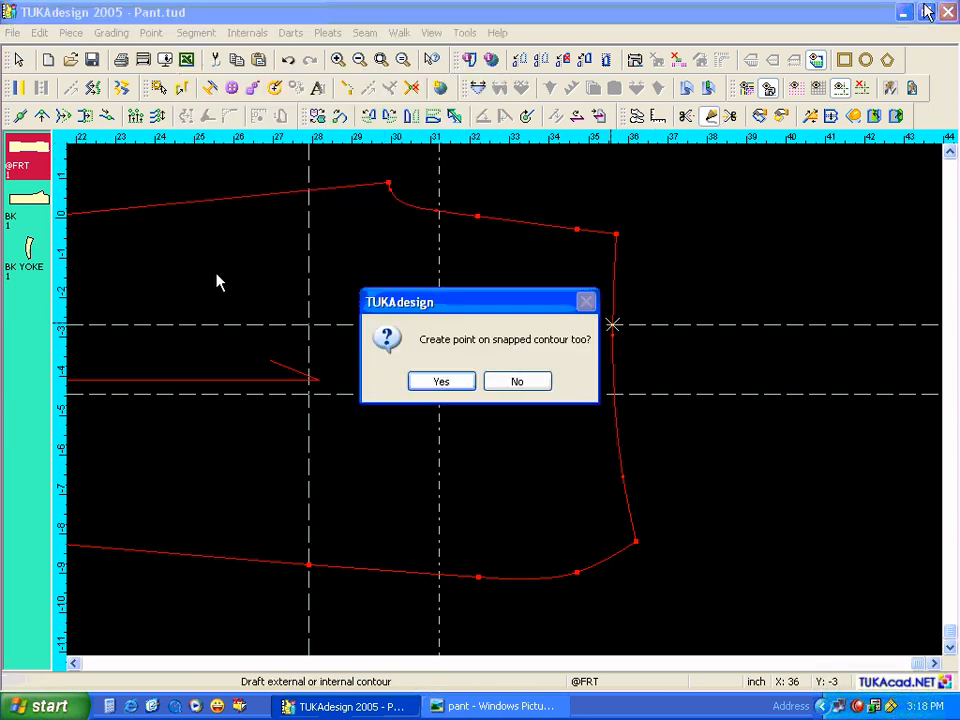
{"action": "key", "text": "Return"}
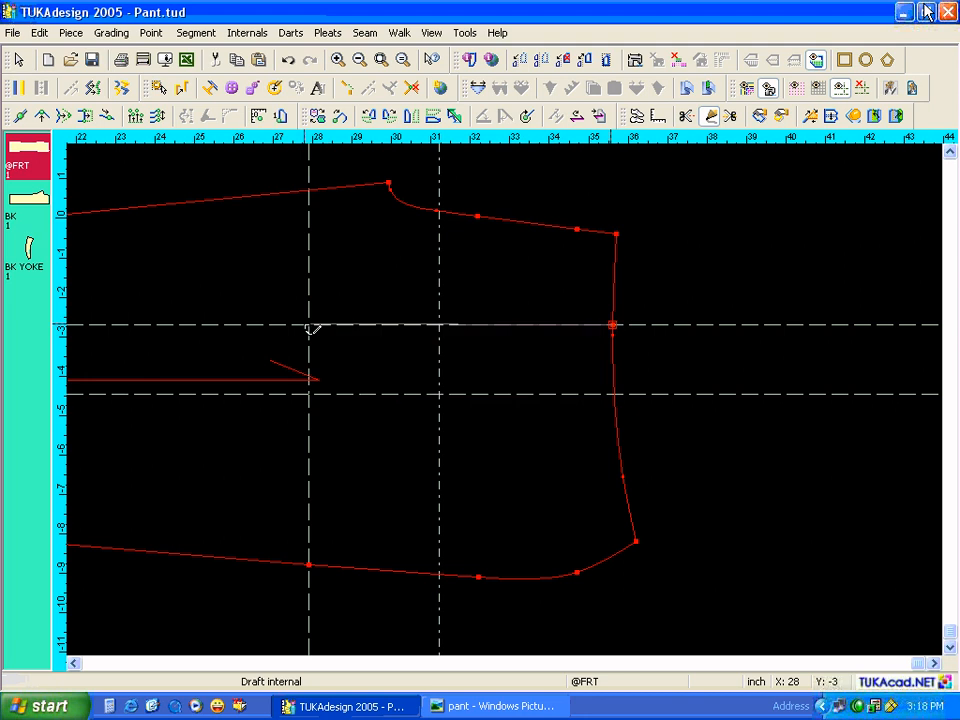
{"action": "left_click", "coordinate": [311, 328]}
{"action": "left_click", "coordinate": [300, 259]}
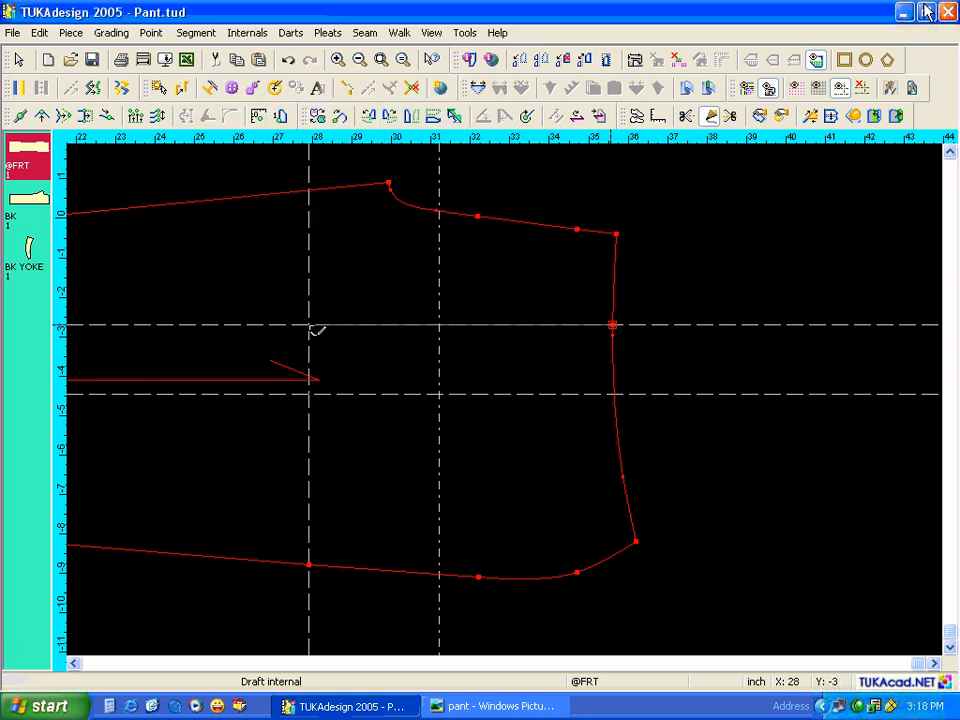
Continue the pocket contour to the side-seam point on the -8.25-inch guide and along the seam to the -5-inch guide, without adding a seam point
{"action": "left_click", "coordinate": [310, 565]}
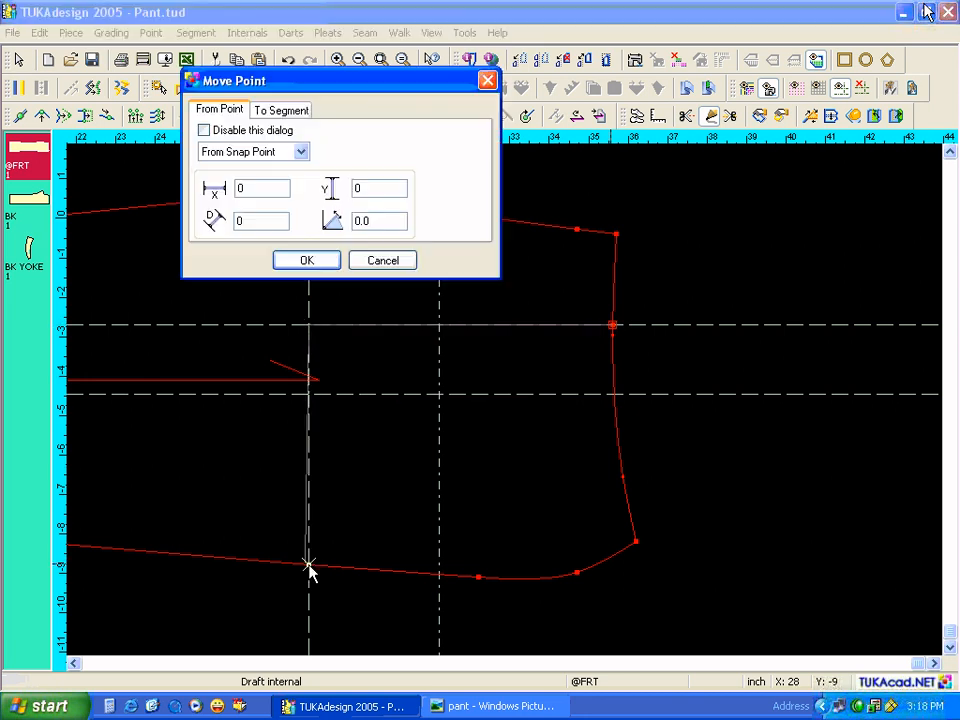
{"action": "left_click", "coordinate": [318, 262]}
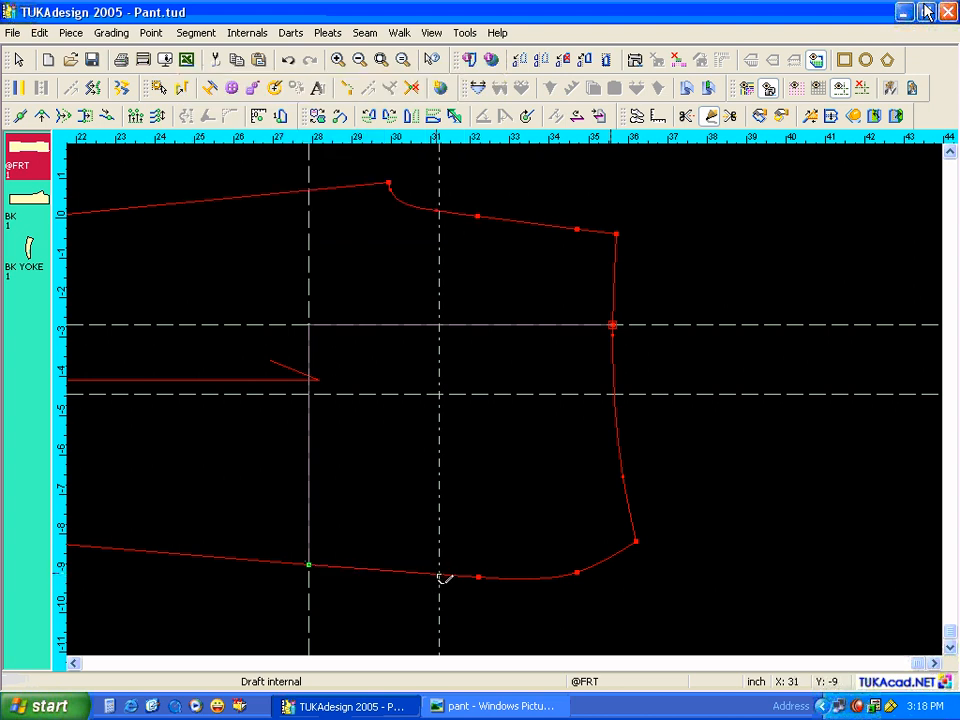
{"action": "left_click", "coordinate": [440, 578]}
{"action": "left_click", "coordinate": [306, 259]}
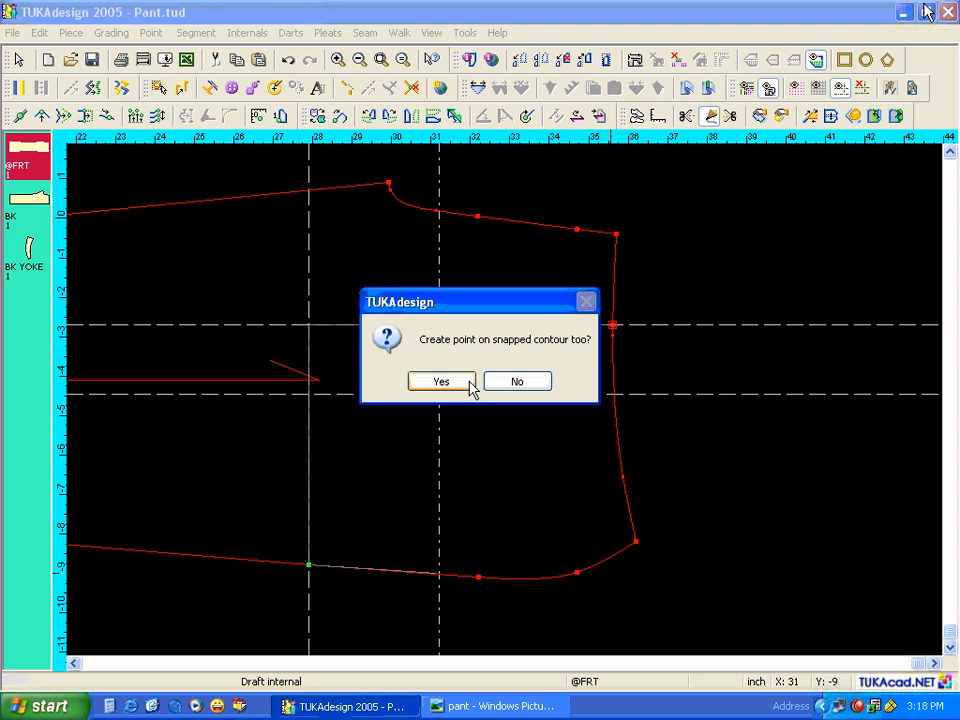
{"action": "left_click", "coordinate": [512, 388]}
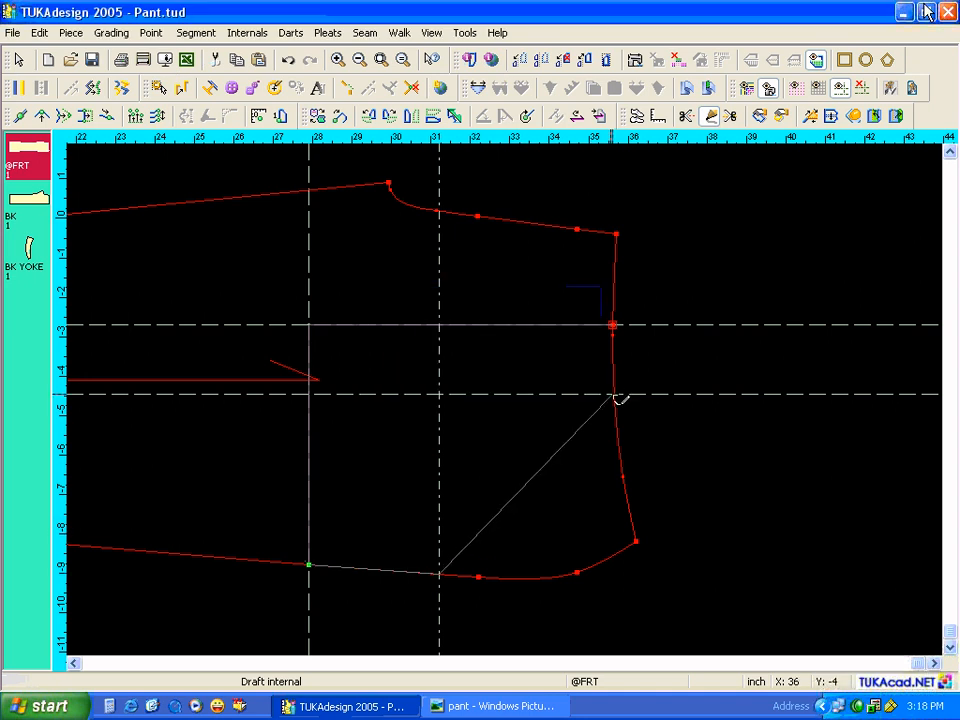
Finish the pocket contour at the waistline on the 3.75-inch guide, adding a point on the waist contour too
{"action": "left_click", "coordinate": [614, 395]}
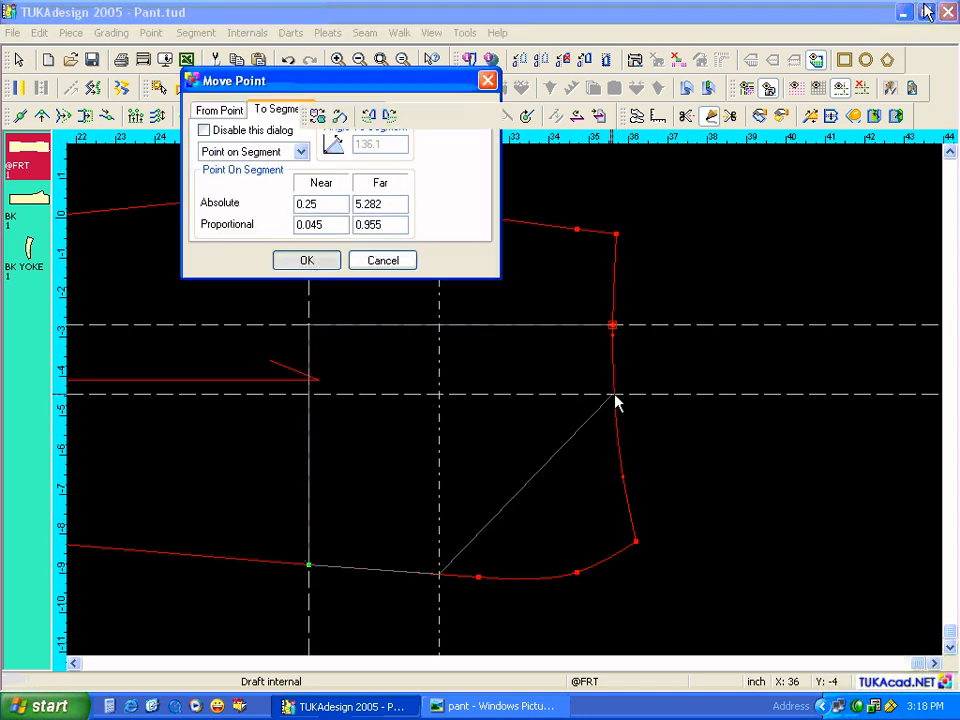
{"action": "key", "text": "Return"}
{"action": "left_click", "coordinate": [437, 385]}
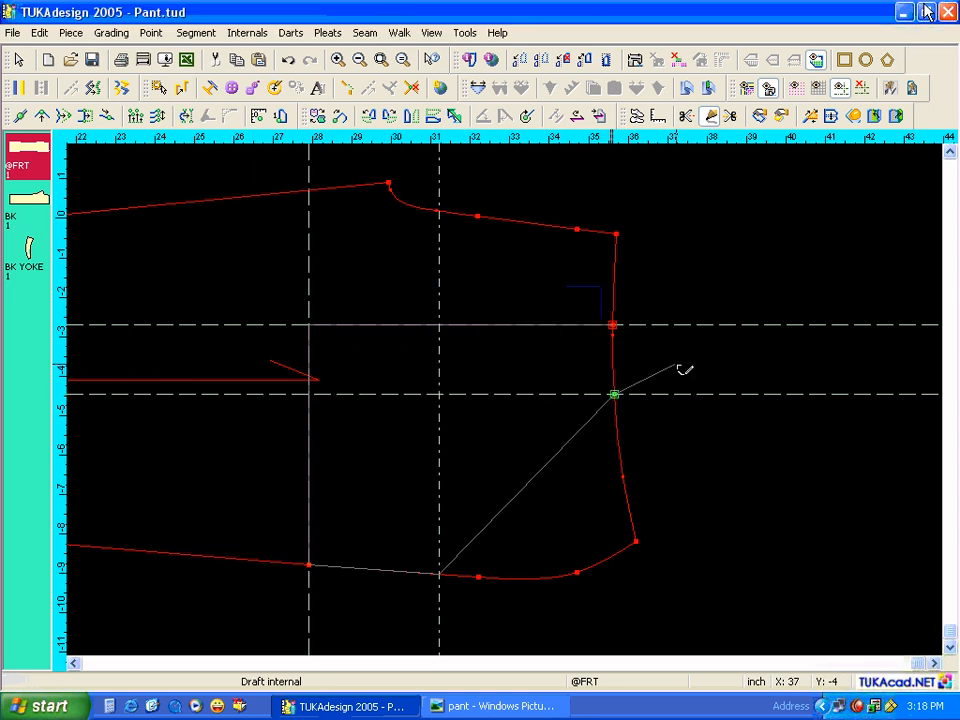
{"action": "right_click", "coordinate": [693, 362]}
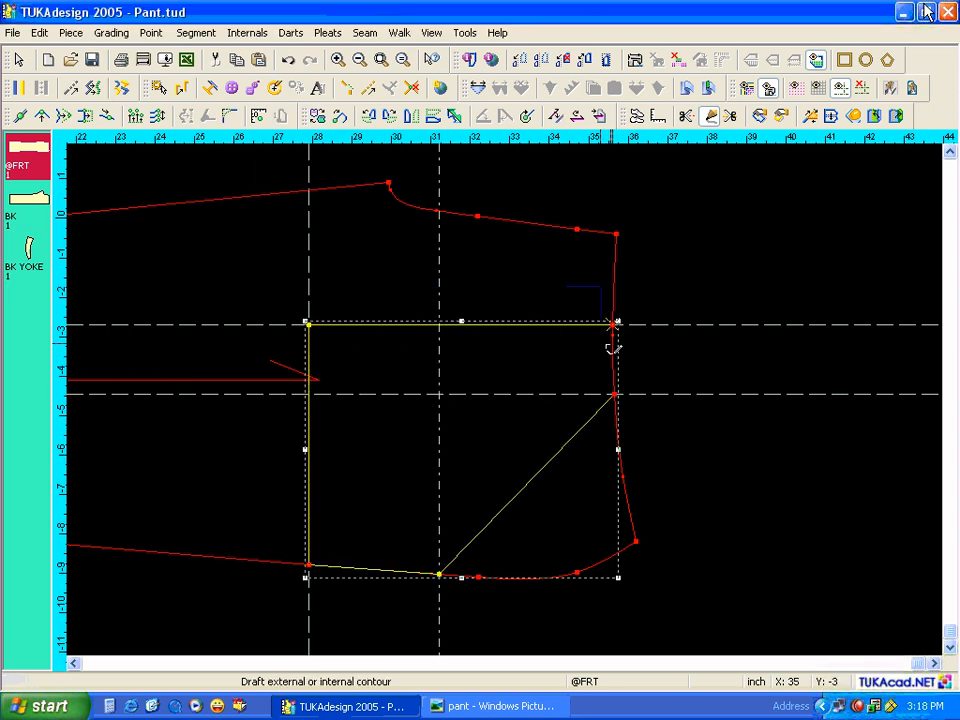
Shape the diagonal pocket opening by pulling its midpoint inward as a non-grading curve point, and remove the guide lines
{"action": "left_click", "coordinate": [42, 117]}
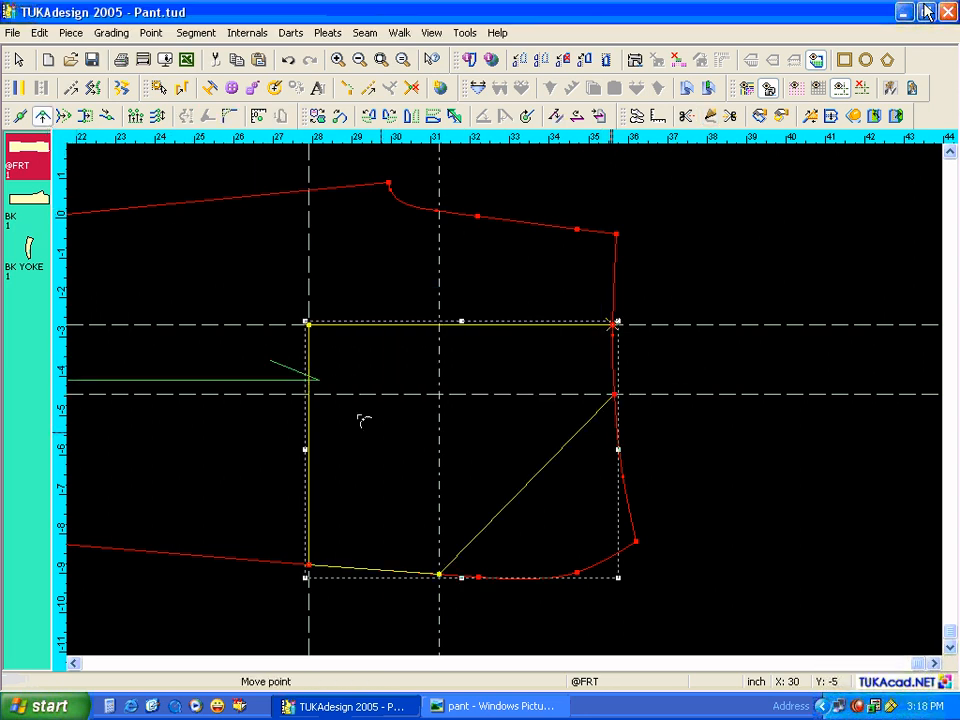
{"action": "left_click", "coordinate": [521, 486]}
{"action": "left_click", "coordinate": [512, 477]}
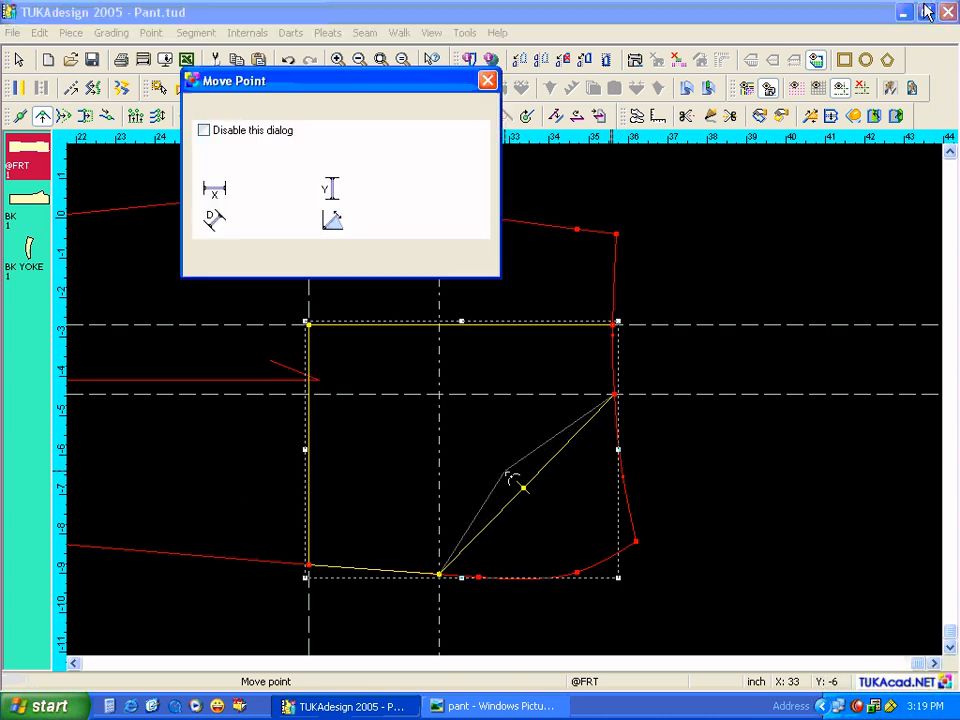
{"action": "left_click", "coordinate": [307, 260]}
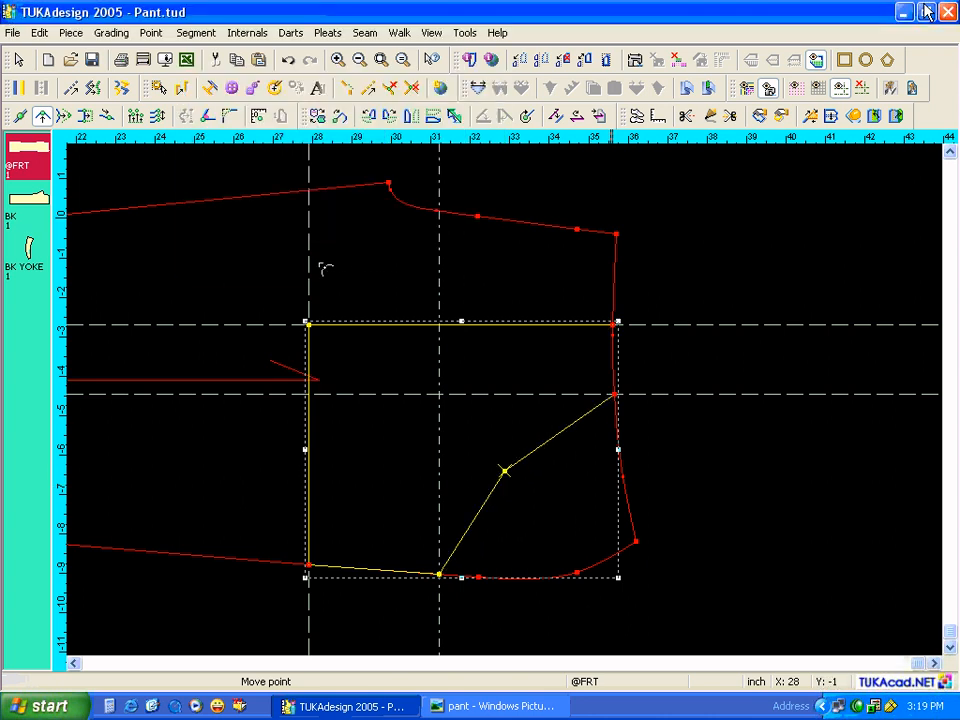
{"action": "left_click", "coordinate": [743, 86]}
{"action": "left_click", "coordinate": [743, 105]}
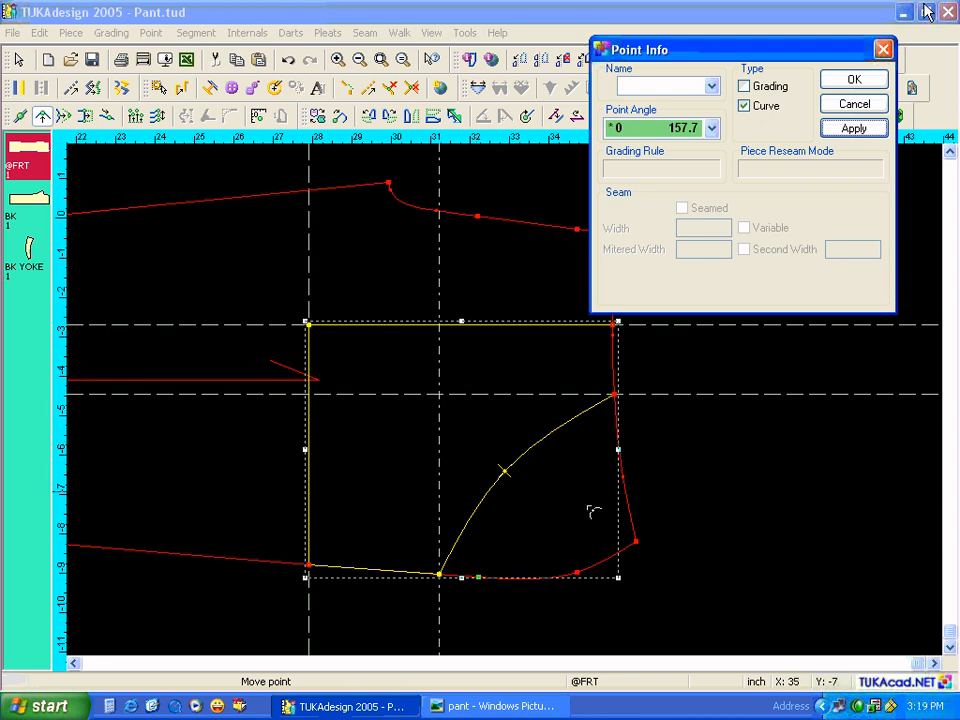
{"action": "left_click", "coordinate": [864, 101]}
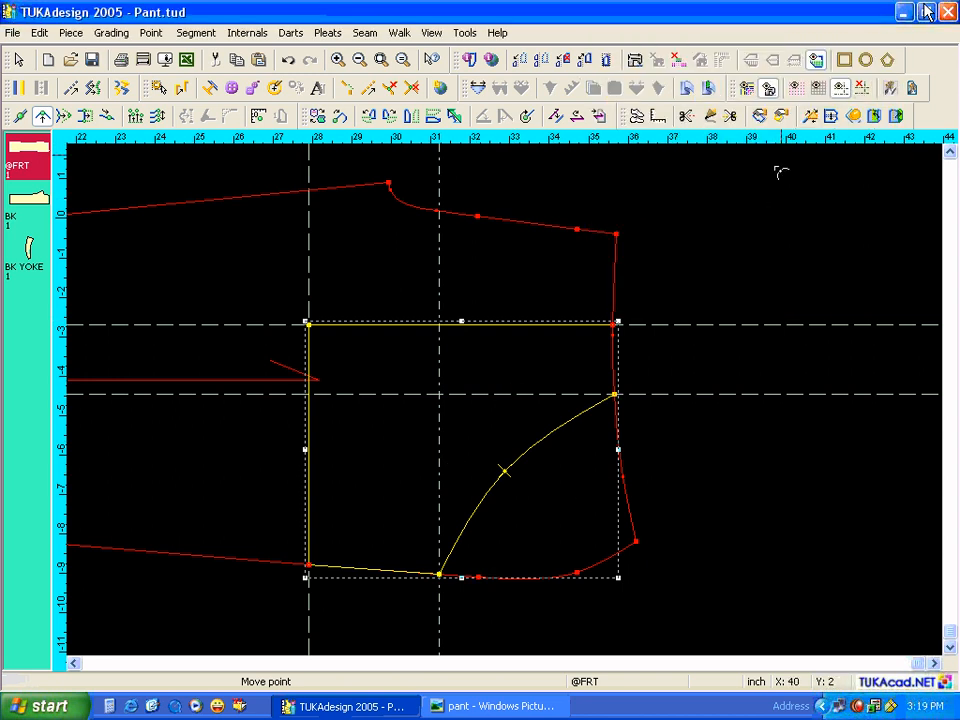
{"action": "left_click", "coordinate": [859, 91]}
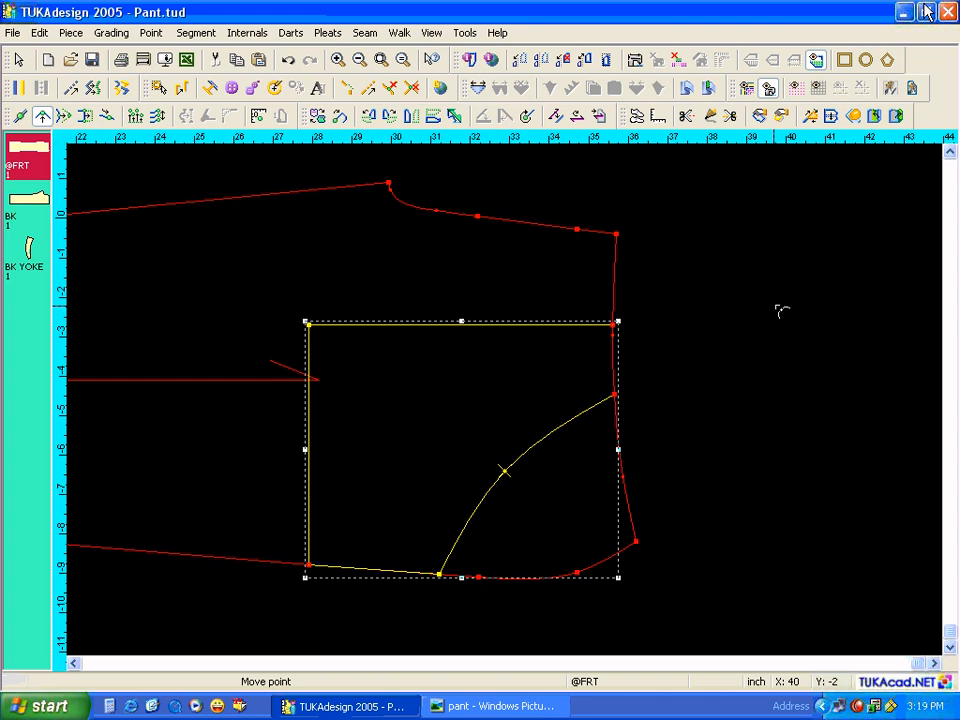
{"action": "key", "text": "Escape"}
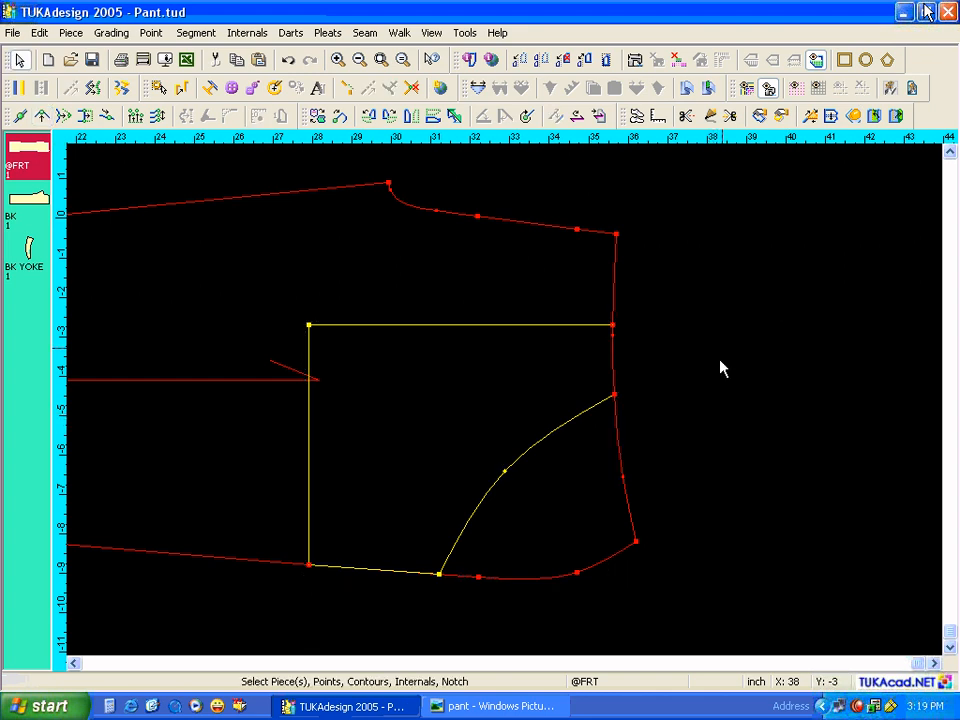
Build a new piece from the enclosed pocket area of the front and place it beside the front's waist edge
{"action": "left_click", "coordinate": [851, 119]}
{"action": "left_click", "coordinate": [535, 368]}
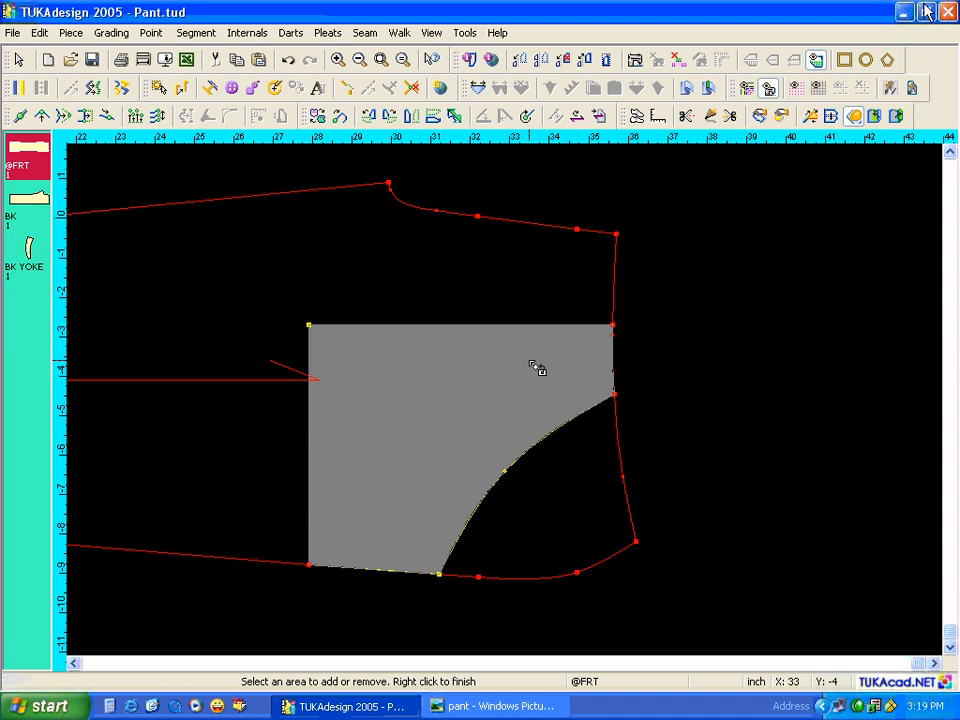
{"action": "right_click", "coordinate": [537, 368]}
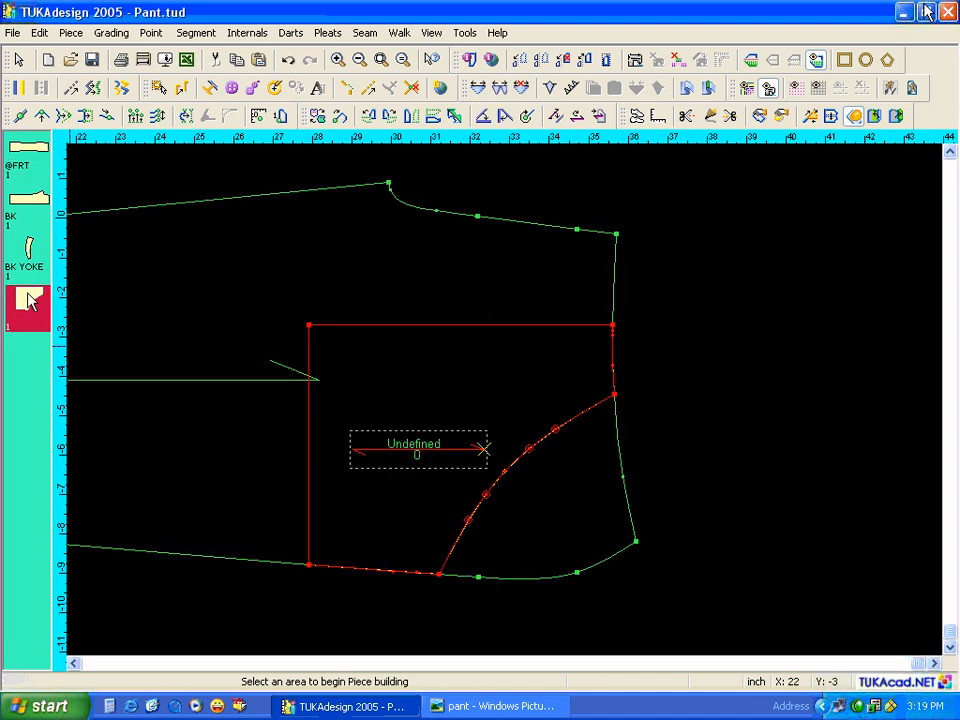
{"action": "left_click_drag", "start_coordinate": [20, 303], "coordinate": [804, 471]}
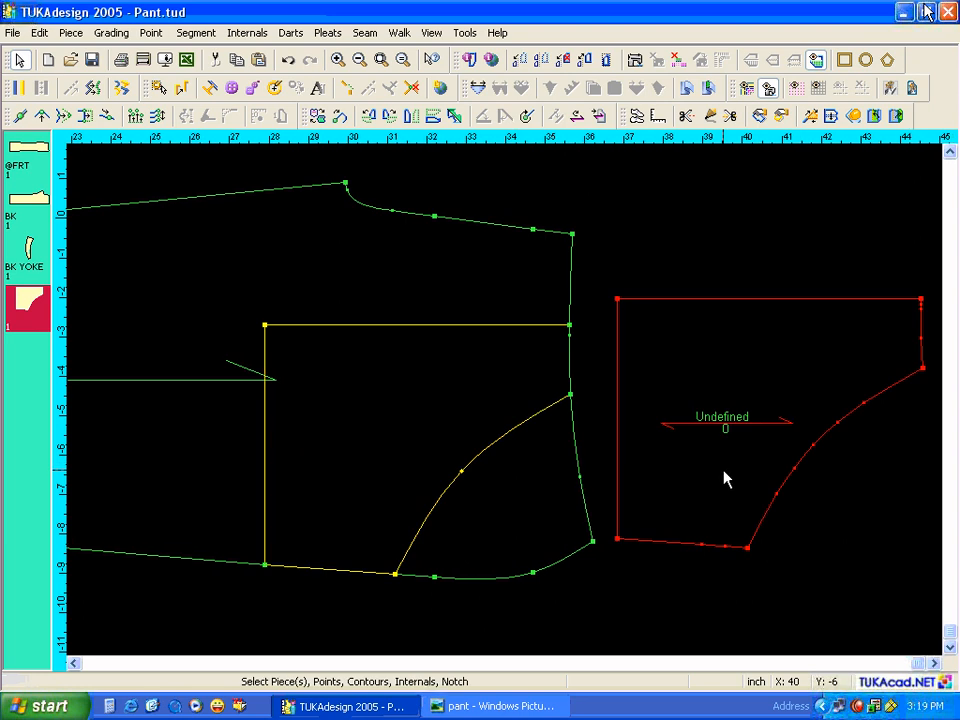
Name the new pocket piece FRT TP PKT in its piece information
{"action": "double_click", "coordinate": [707, 465]}
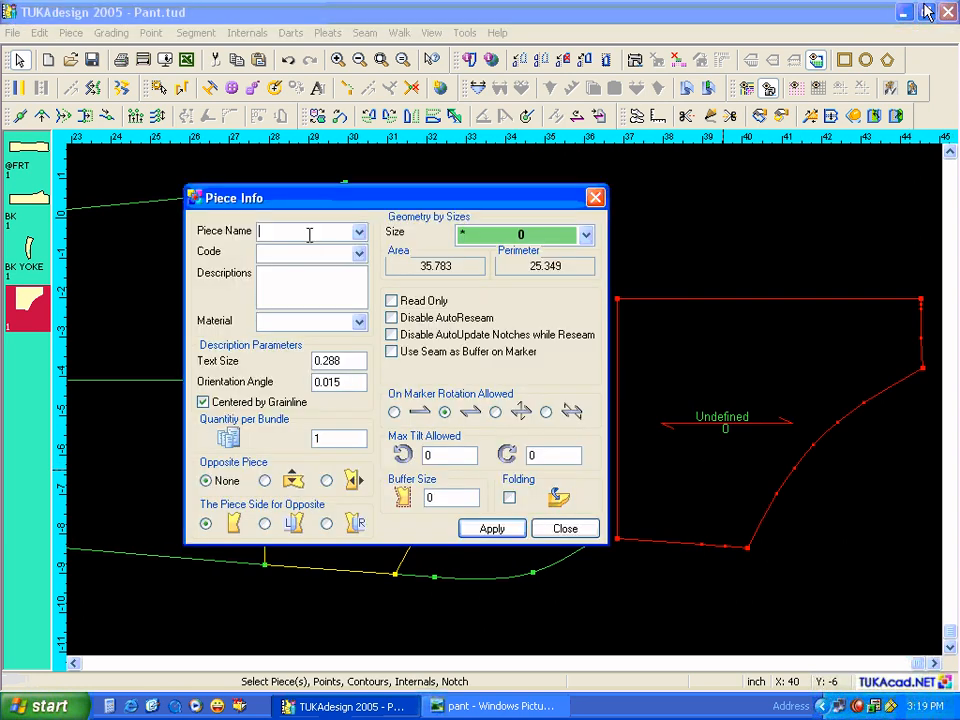
{"action": "type", "text": "FRT TP PKT"}
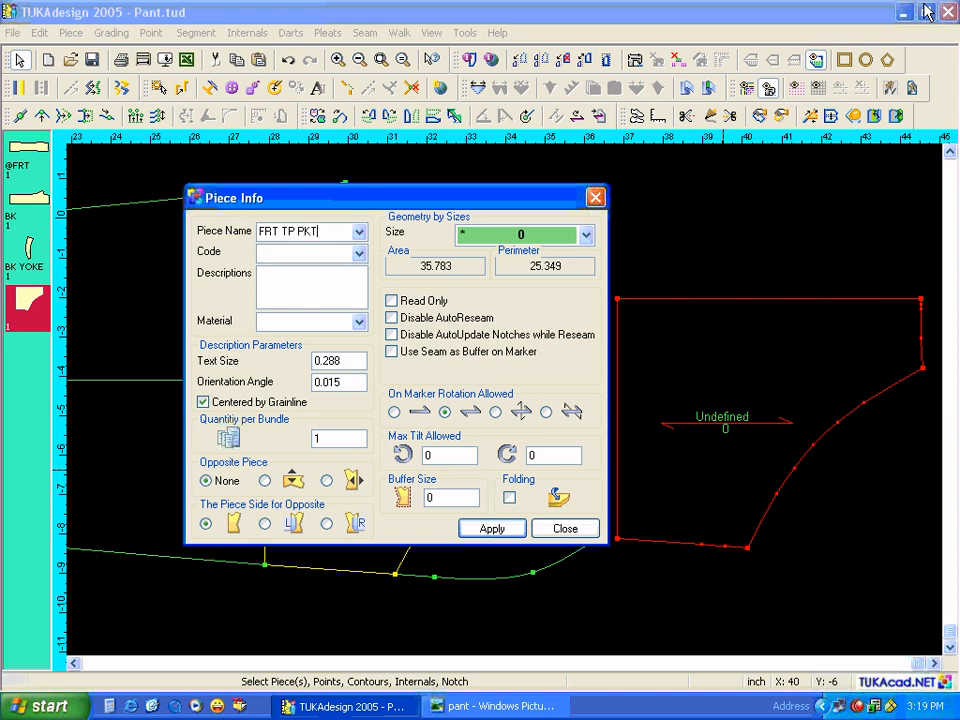
{"action": "left_click", "coordinate": [486, 528]}
{"action": "left_click", "coordinate": [561, 529]}
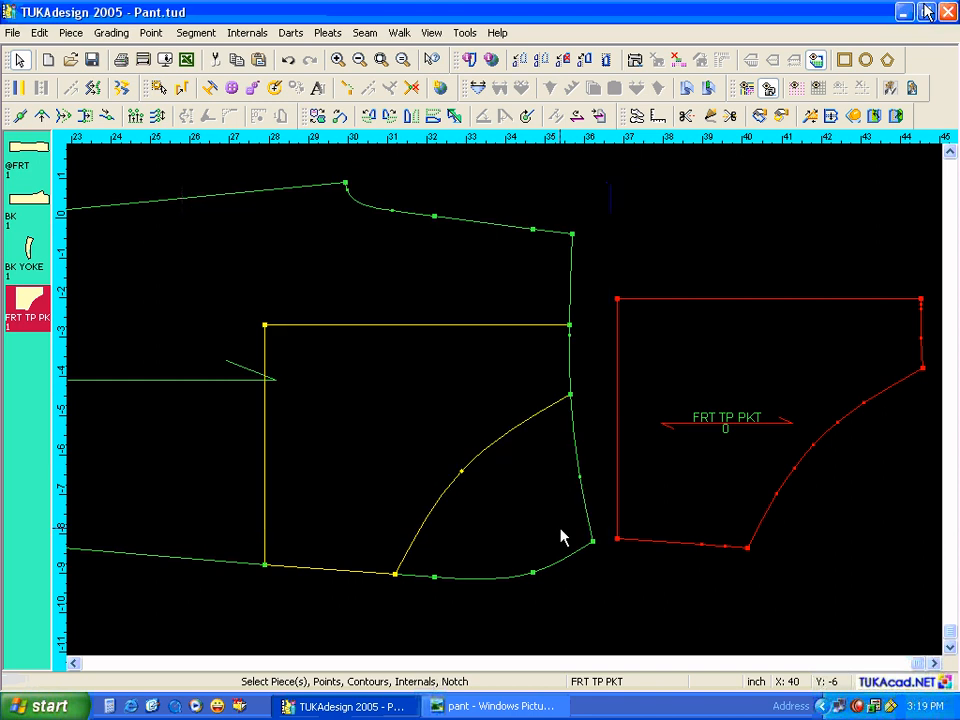
Delete the internal pocket contour from the front piece
{"action": "key", "text": "Home"}
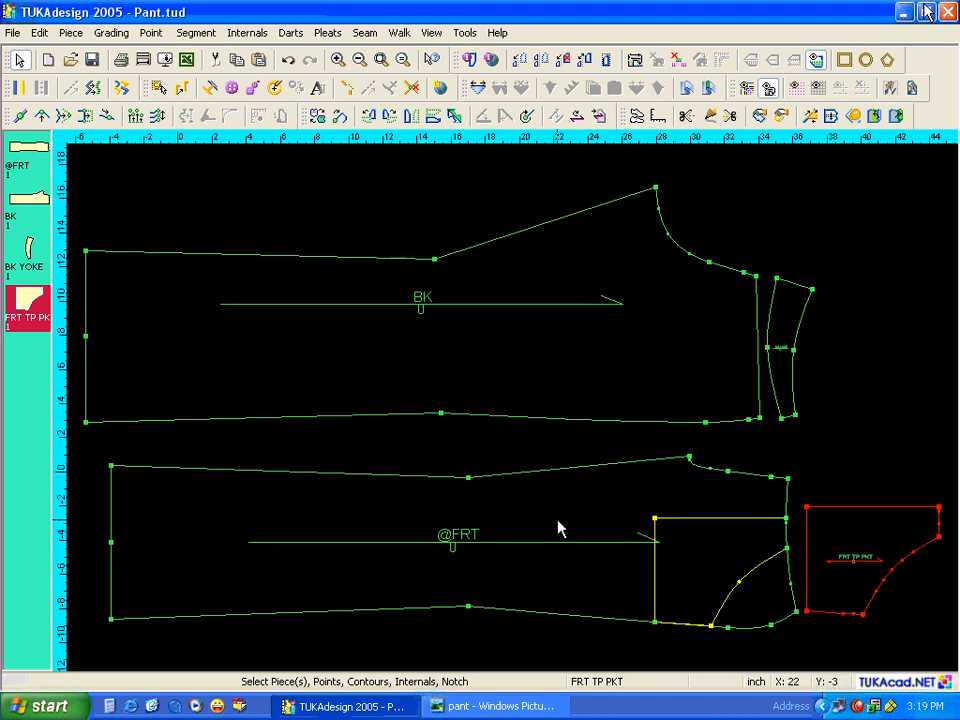
{"action": "left_click", "coordinate": [689, 530]}
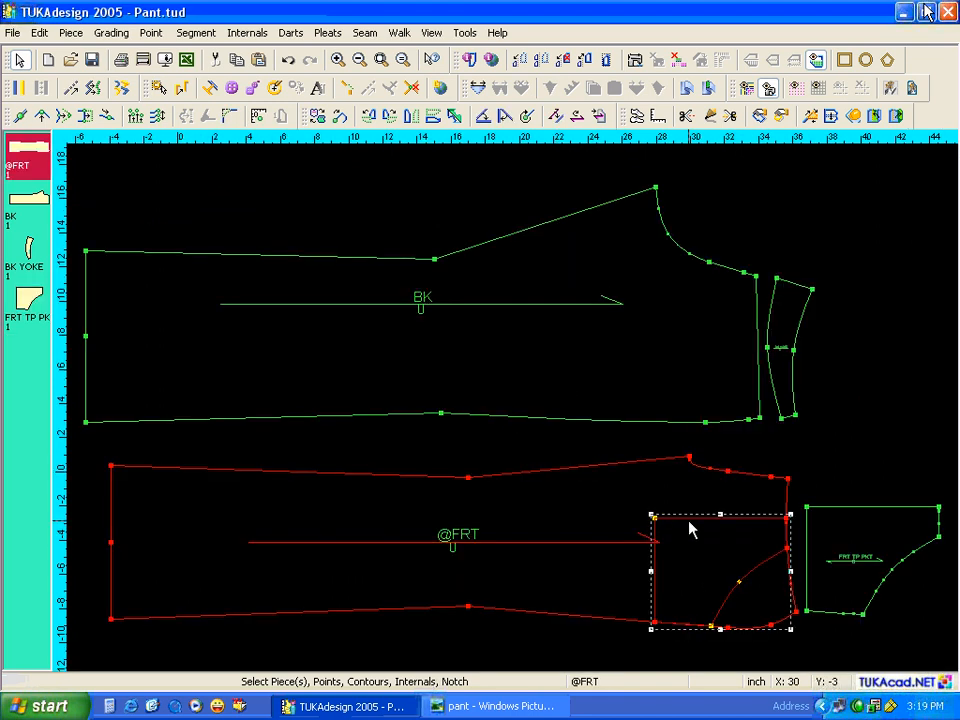
{"action": "key", "text": "Delete"}
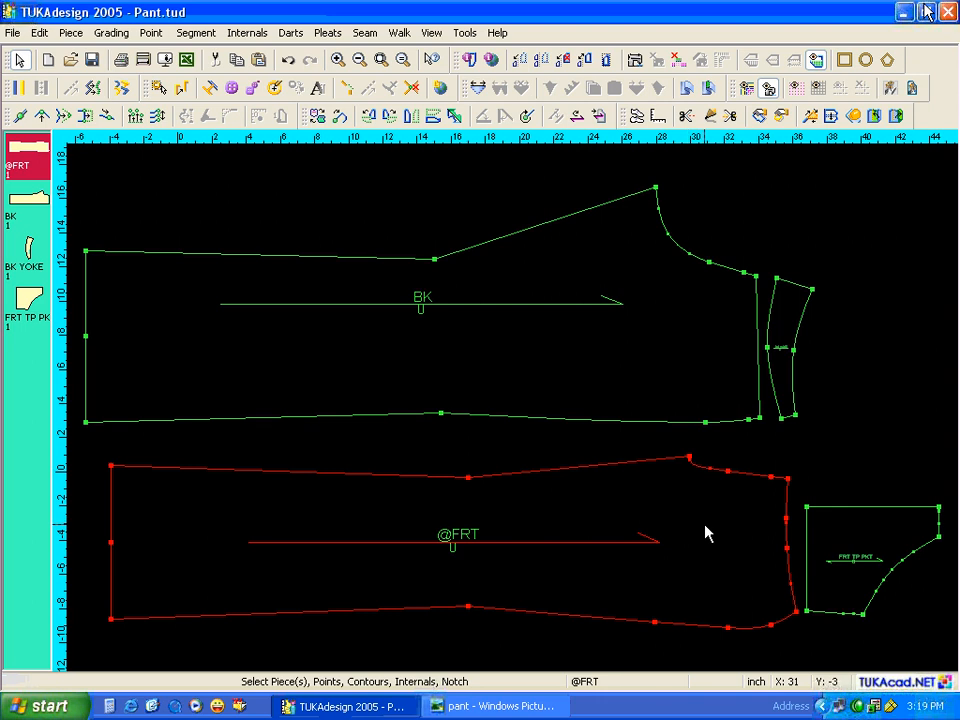
Check the spec sheet for the front bottom pocket size and create a rectangular piece FRT BTM PKT, X 5.625 and Y 5.375 inches
{"action": "left_click", "coordinate": [467, 703]}
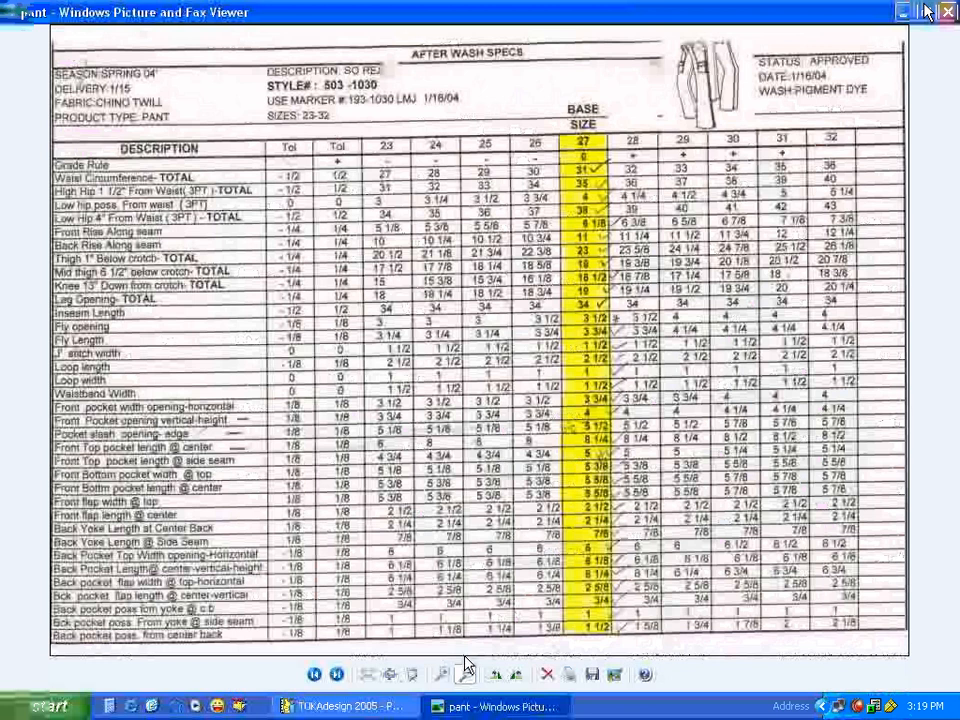
{"action": "left_click", "coordinate": [396, 707]}
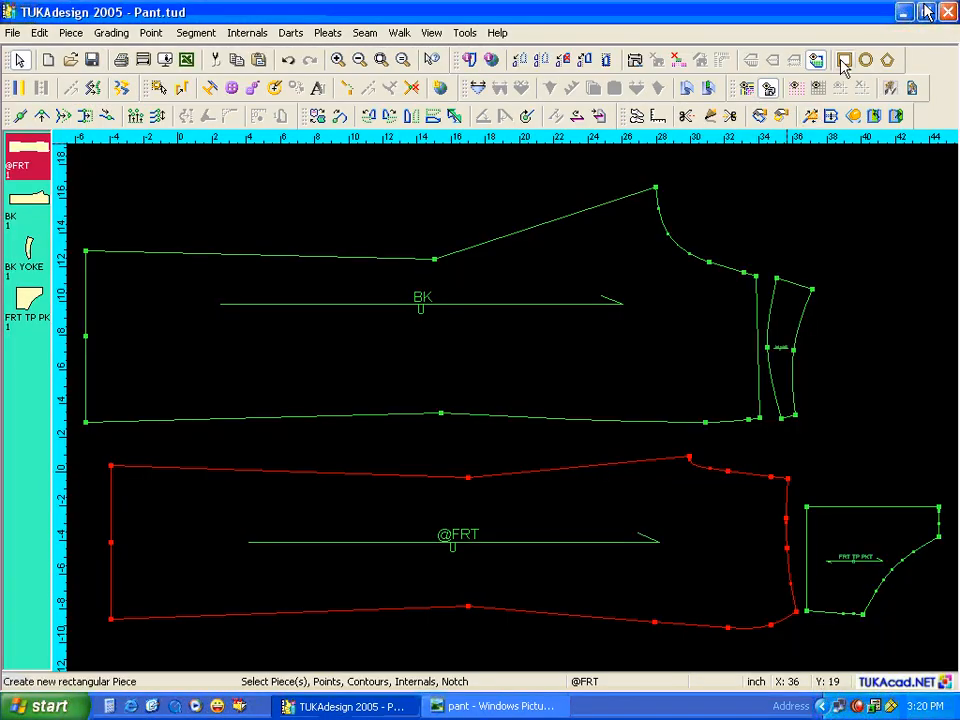
{"action": "left_click", "coordinate": [843, 61]}
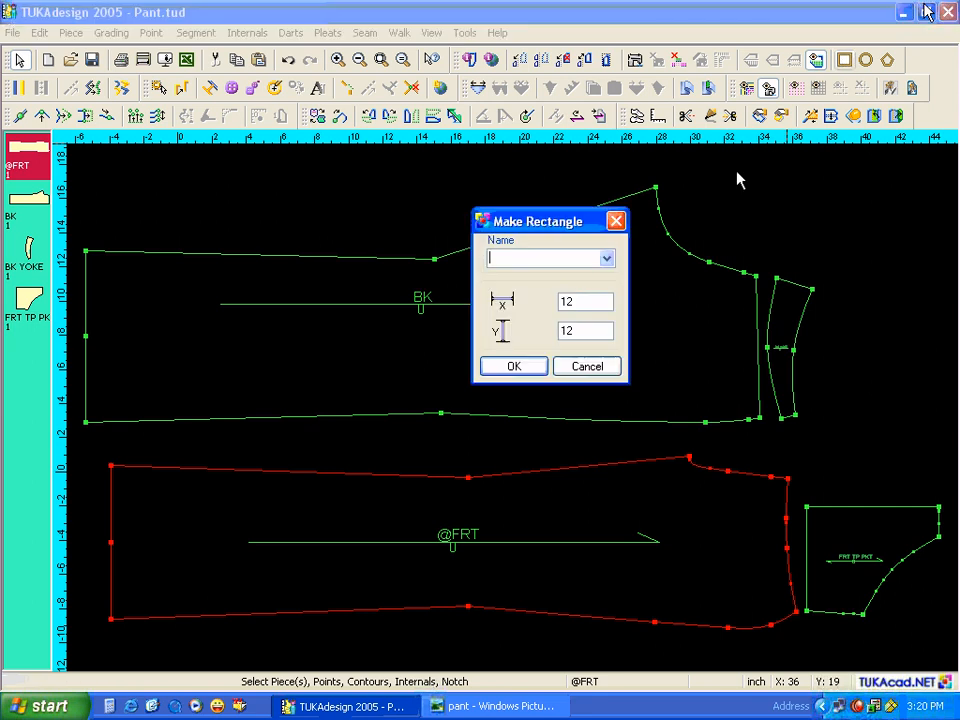
{"action": "left_click_drag", "start_coordinate": [586, 232], "coordinate": [445, 308]}
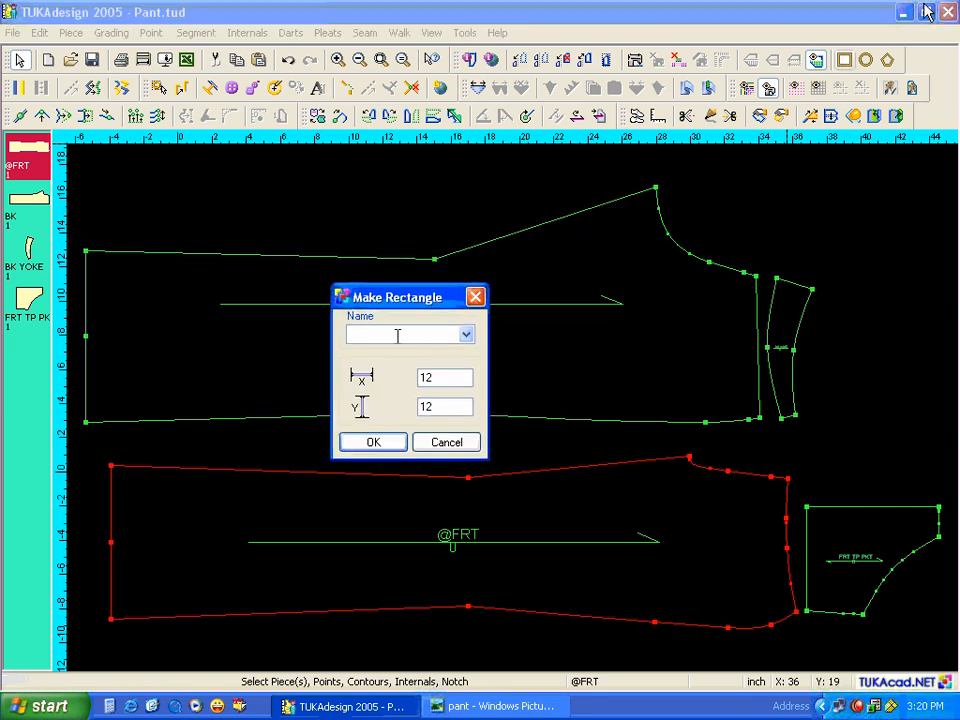
{"action": "type", "text": "FRT BTM PKT"}
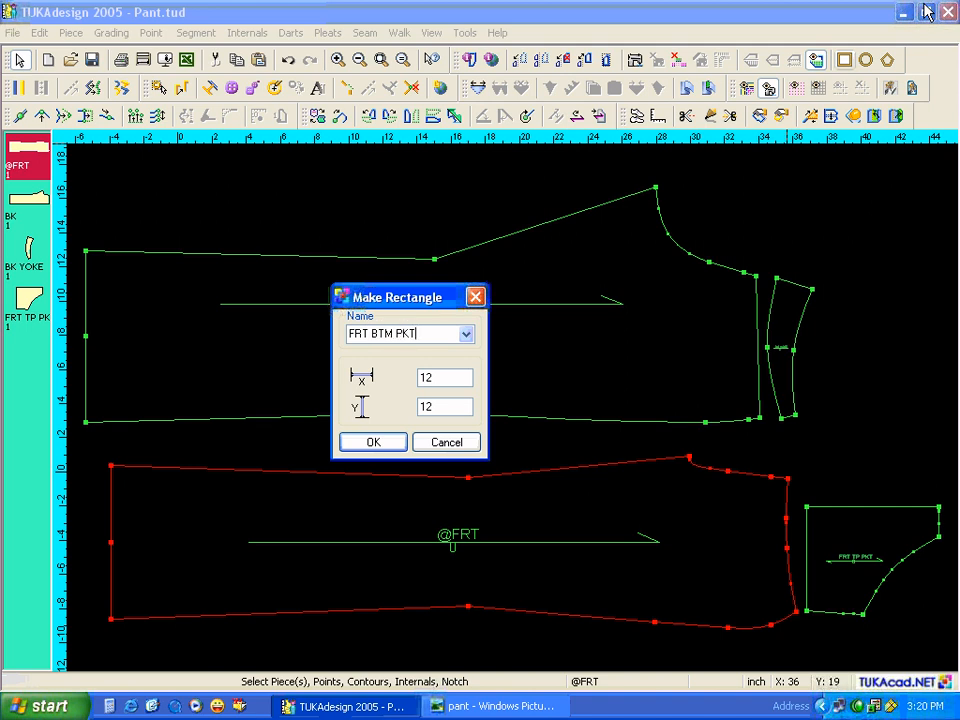
{"action": "left_click_drag", "start_coordinate": [441, 380], "coordinate": [399, 380]}
{"action": "type", "text": "5.625"}
{"action": "left_click", "coordinate": [486, 699]}
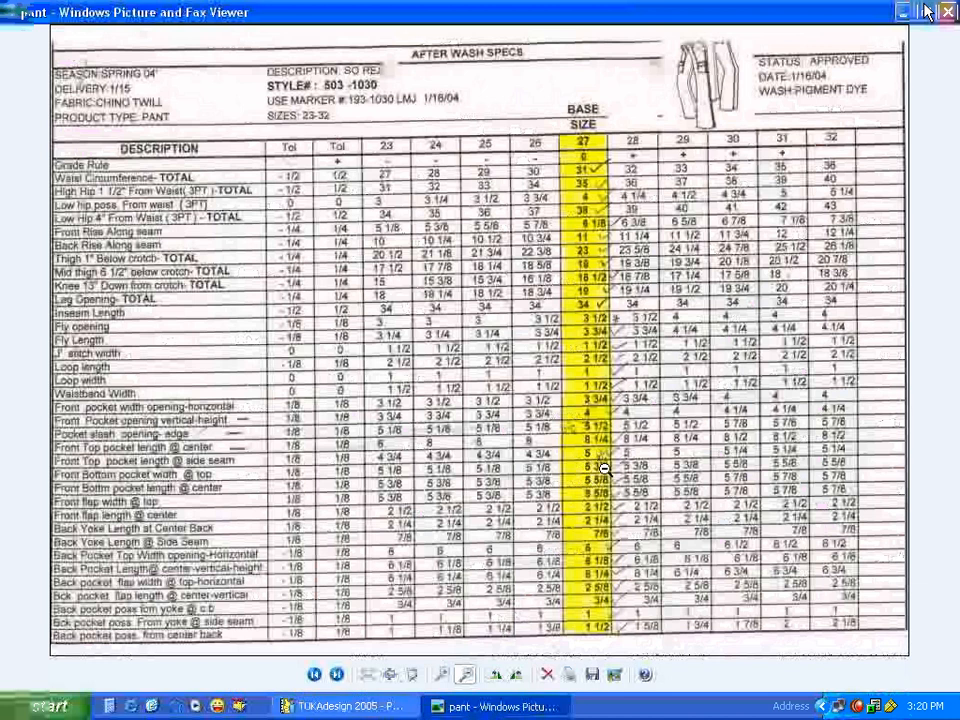
{"action": "left_click", "coordinate": [390, 707]}
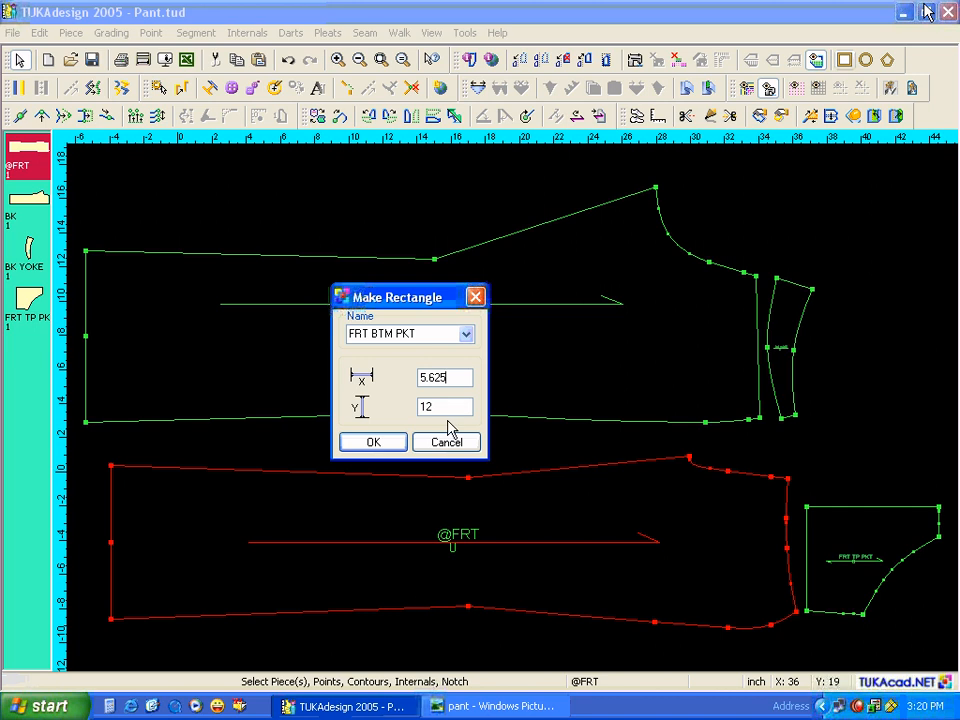
{"action": "left_click_drag", "start_coordinate": [450, 406], "coordinate": [384, 408]}
{"action": "type", "text": "5.375"}
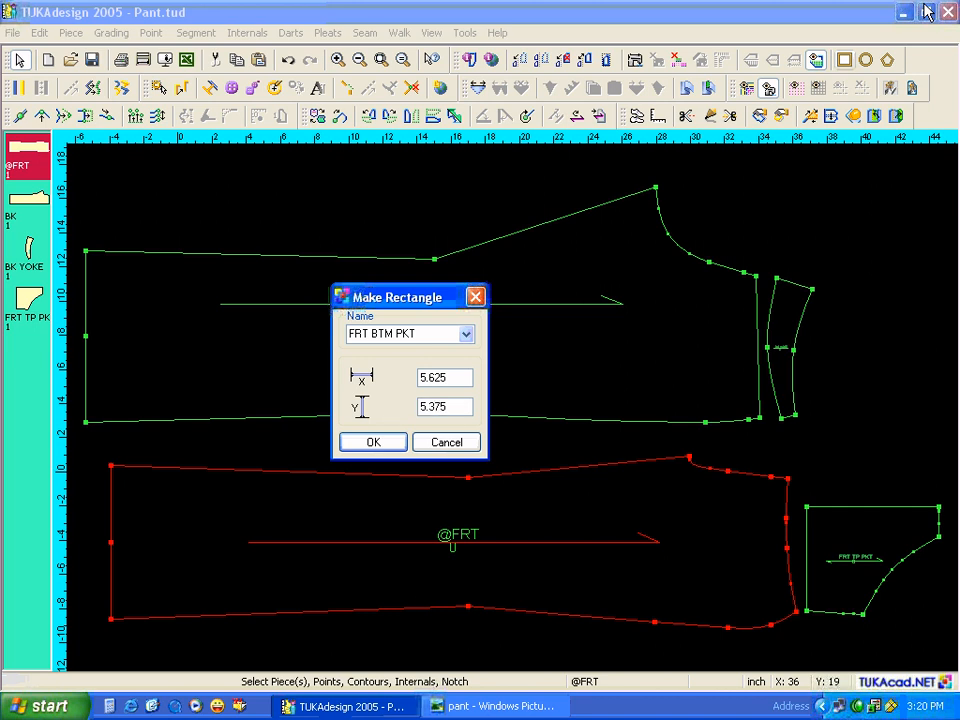
{"action": "left_click", "coordinate": [386, 443]}
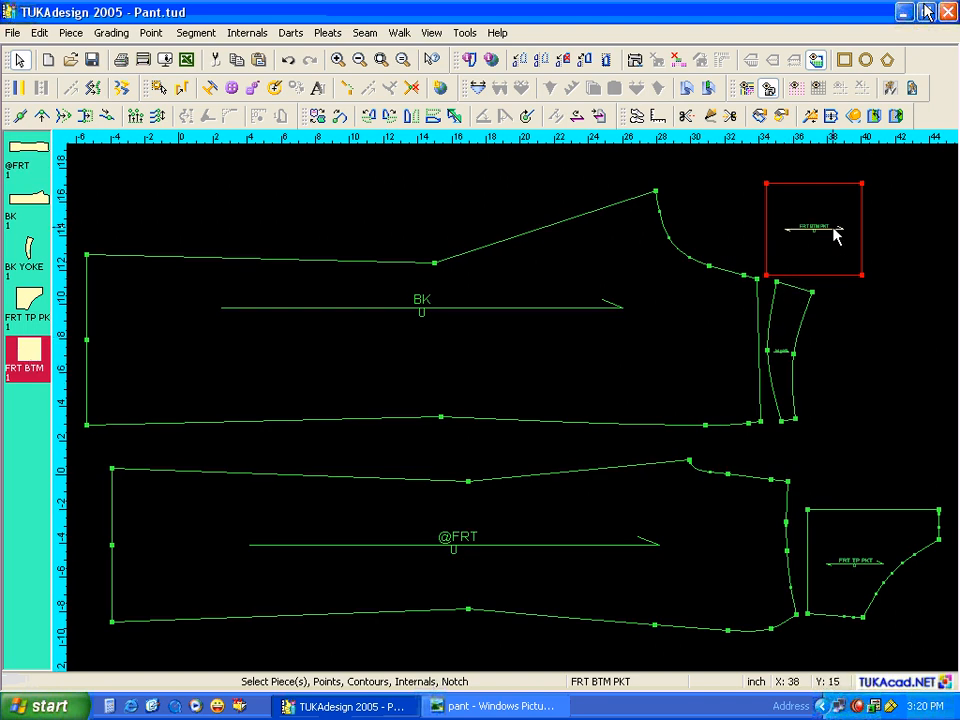
Check the front flap size in the spec sheet and create an unnamed rectangular piece, X 2.5 and Y 5.625 inches
{"action": "left_click", "coordinate": [844, 60]}
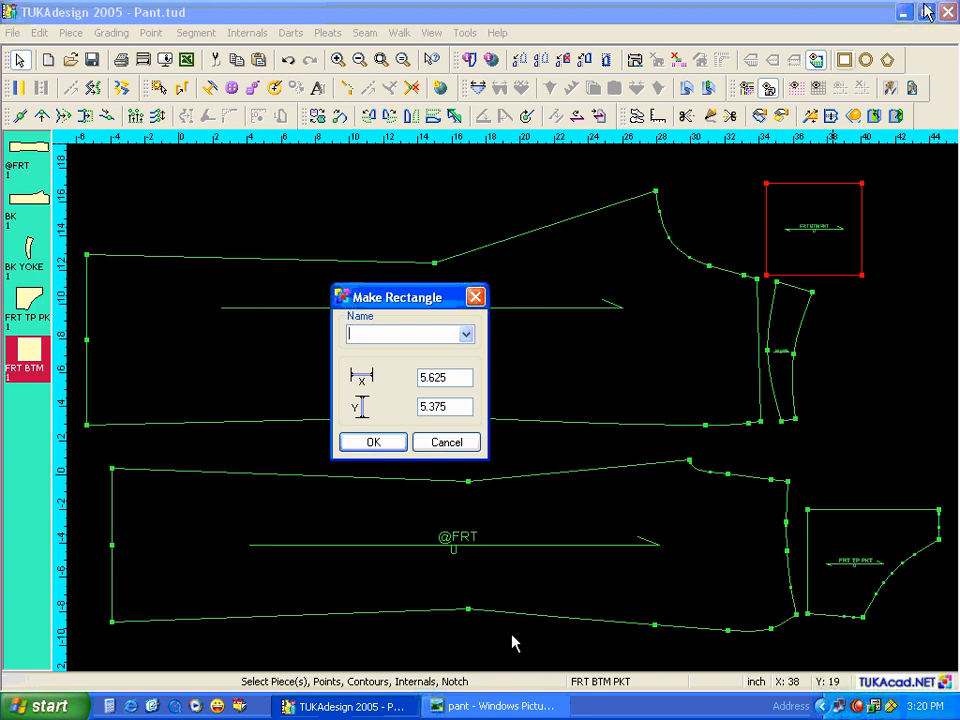
{"action": "left_click", "coordinate": [493, 706]}
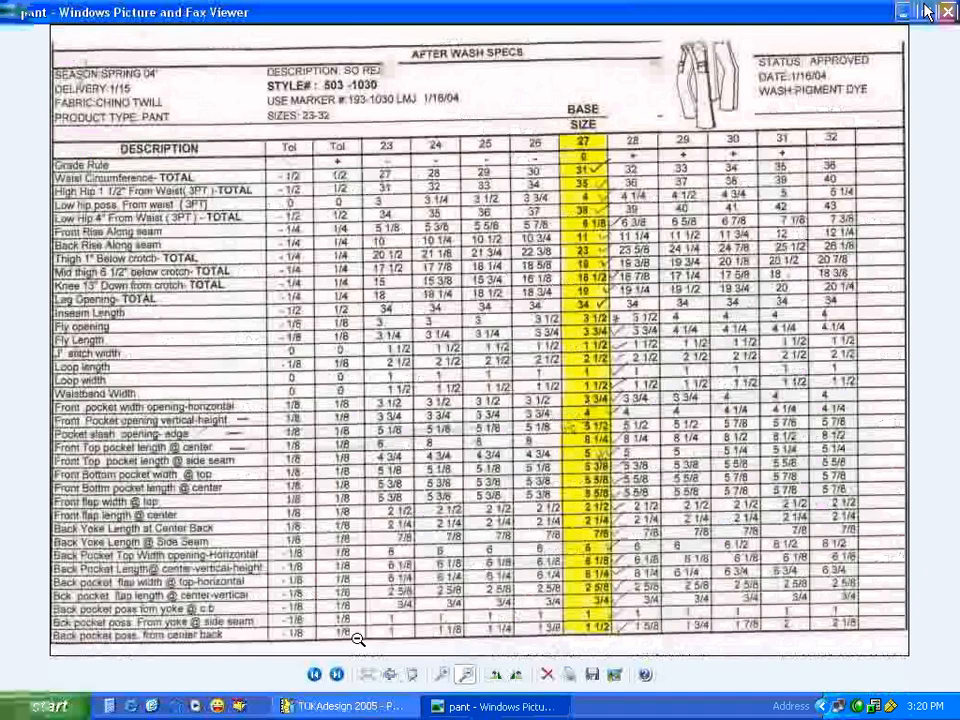
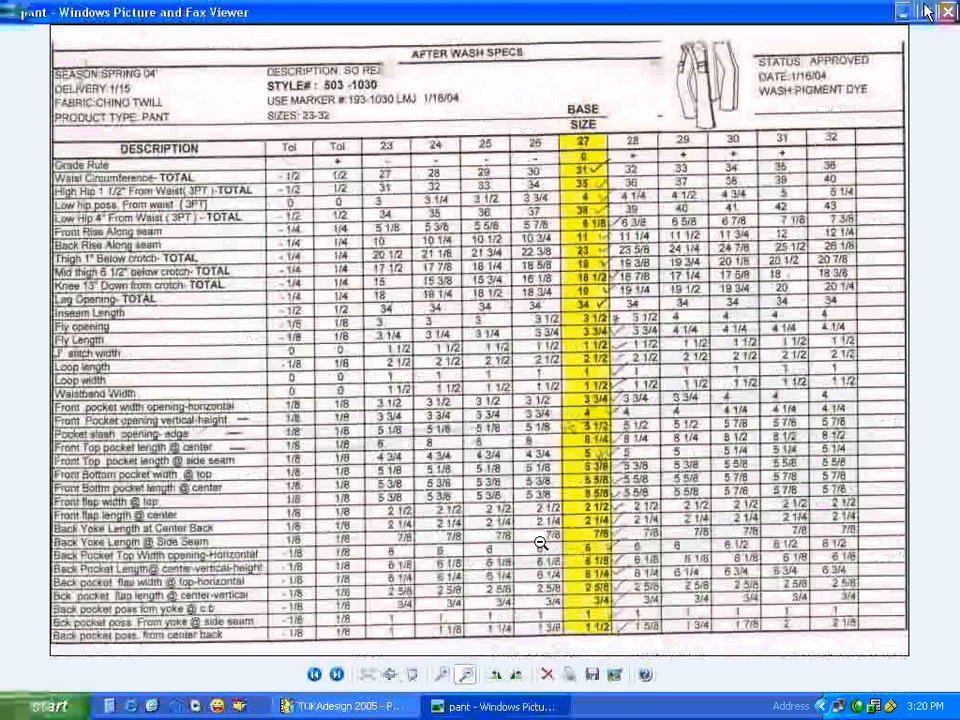
{"action": "left_click", "coordinate": [345, 706]}
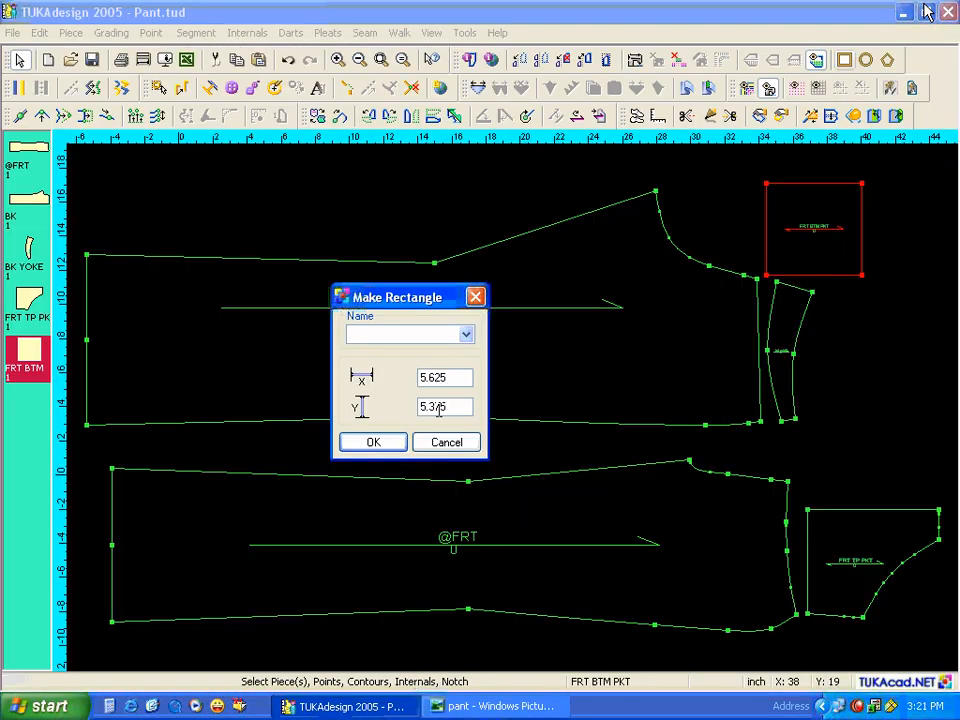
{"action": "double_click", "coordinate": [459, 376]}
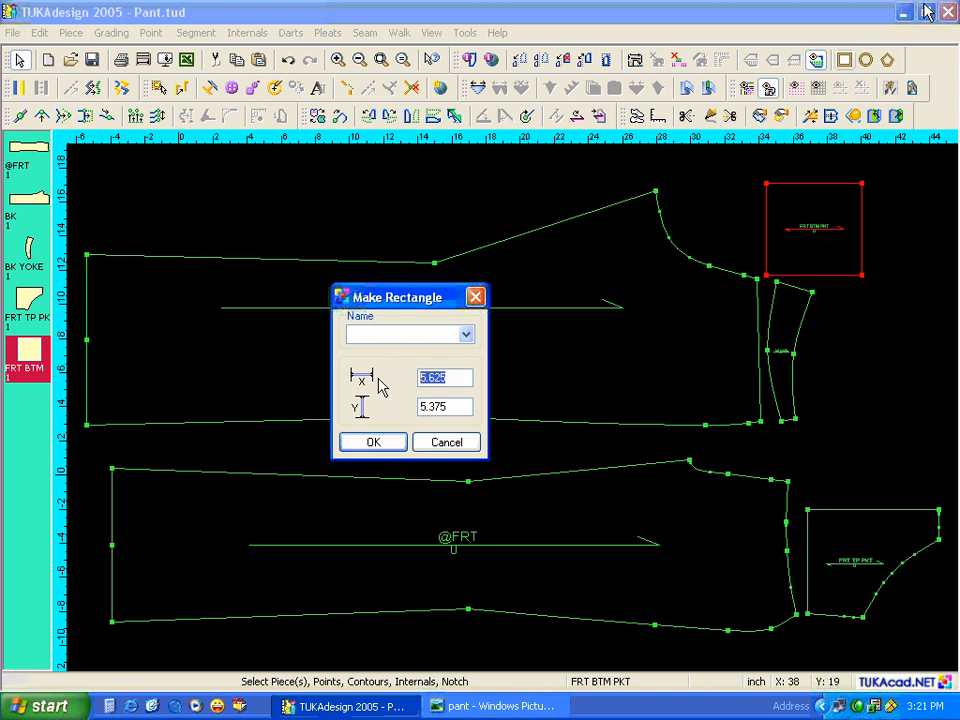
{"action": "type", "text": "2.5"}
{"action": "double_click", "coordinate": [462, 406]}
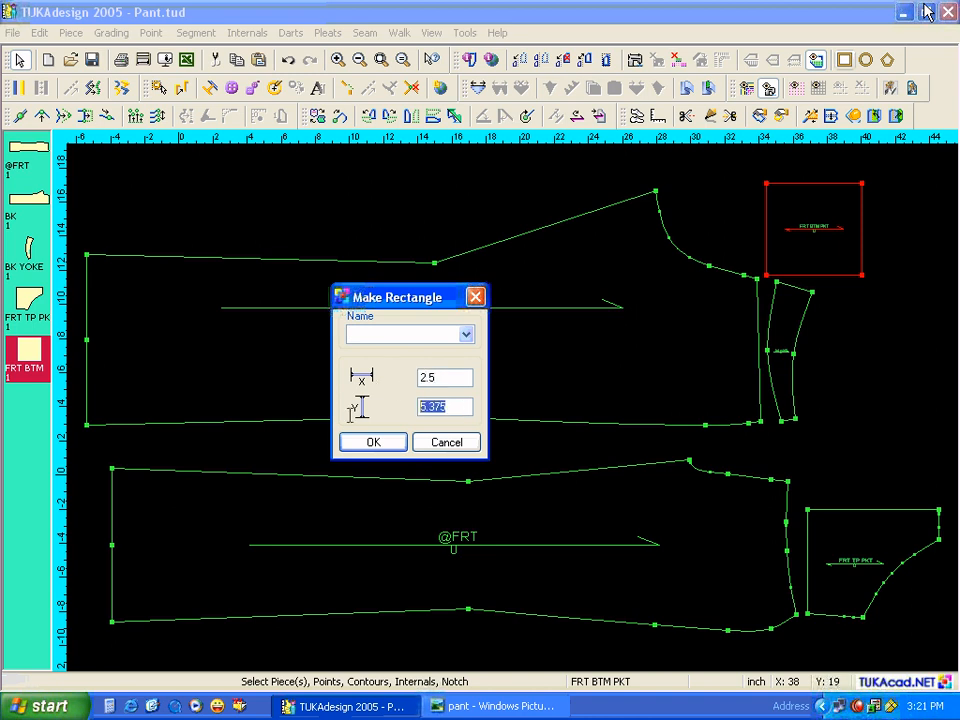
{"action": "type", "text": "5"}
{"action": "left_click", "coordinate": [373, 442]}
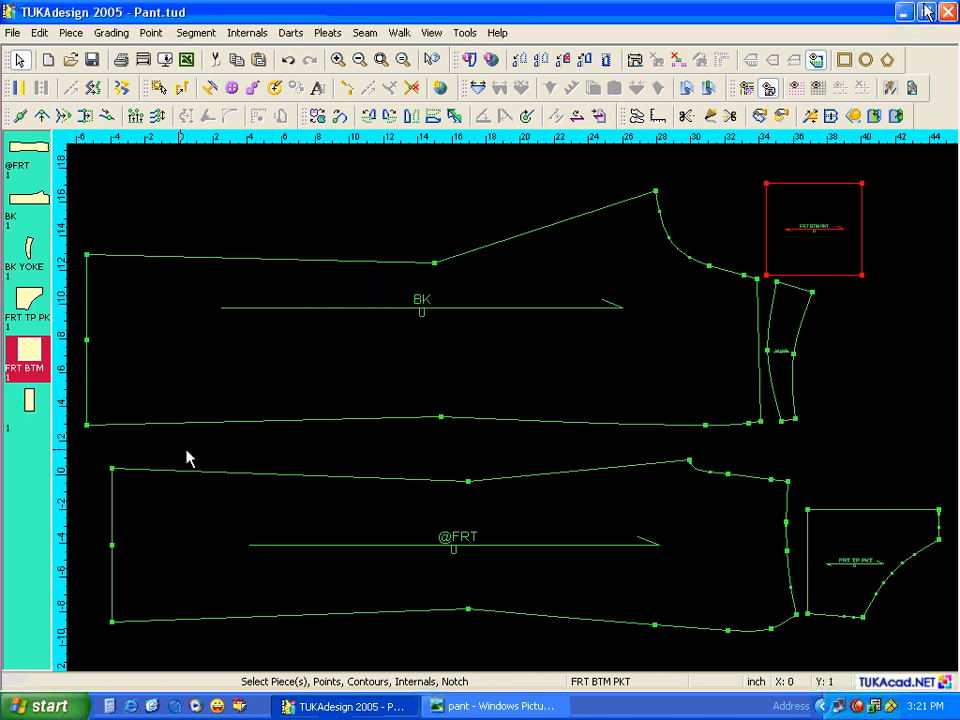
Name the new flap rectangle FRT TP PKT FLP in its piece information and place it beside the front bottom pocket
{"action": "left_click", "coordinate": [27, 410]}
{"action": "double_click", "coordinate": [27, 410]}
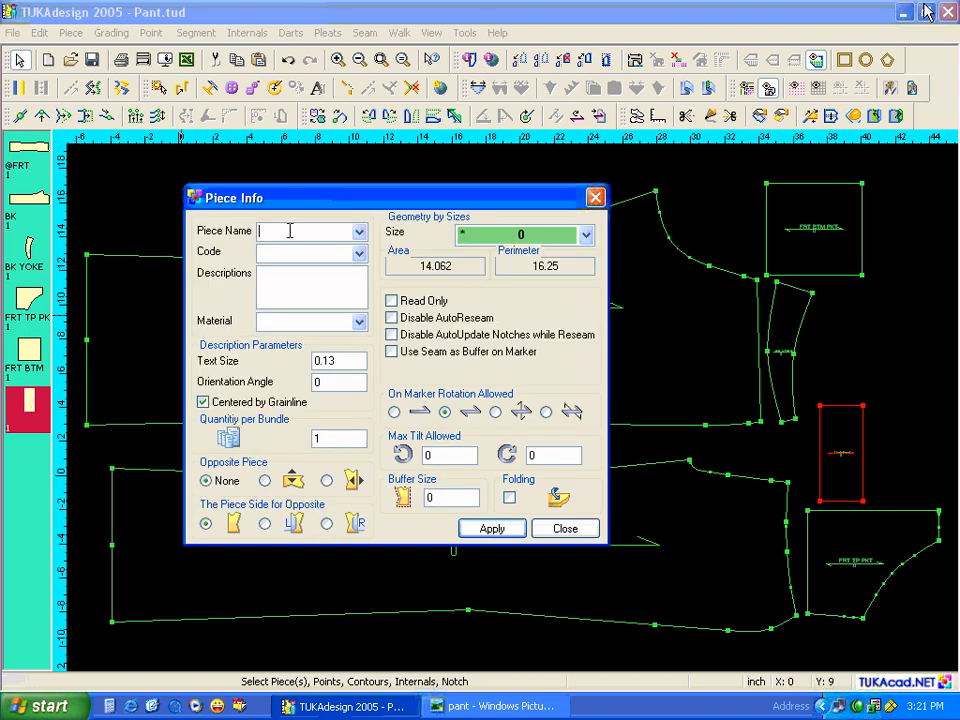
{"action": "type", "text": "FRT TP PKT FLP"}
{"action": "left_click", "coordinate": [492, 535]}
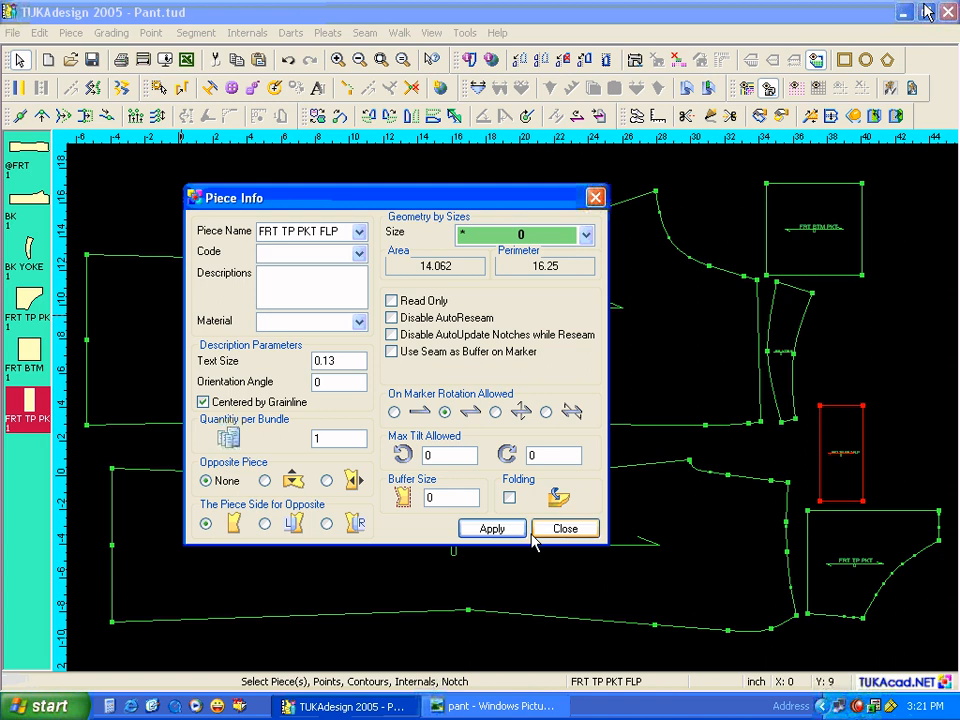
{"action": "left_click", "coordinate": [543, 532]}
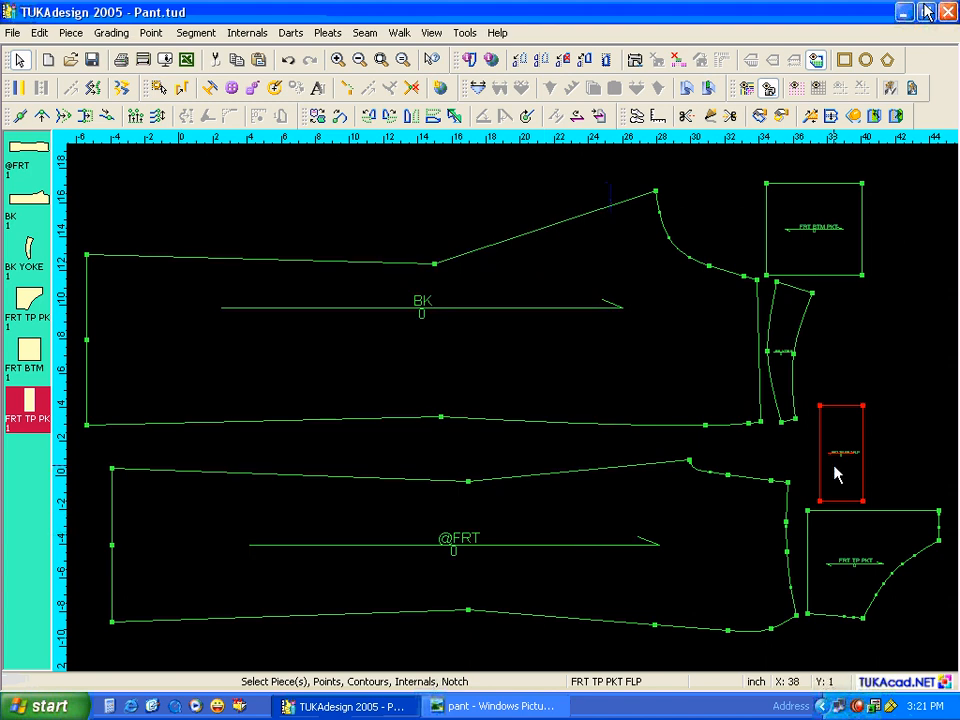
{"action": "left_click_drag", "start_coordinate": [837, 474], "coordinate": [884, 266]}
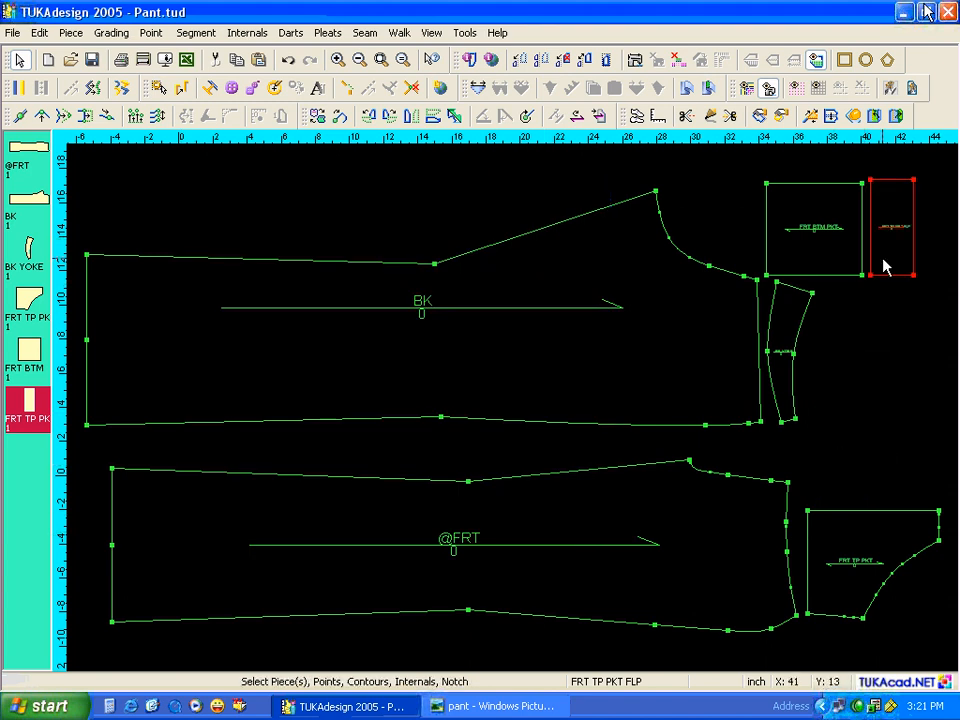
Add a grading point at proportion 0.5 on the flap's long edge facing the front bottom pocket
{"action": "scroll", "coordinate": [508, 407], "scroll_direction": "up", "scroll_amount": 4}
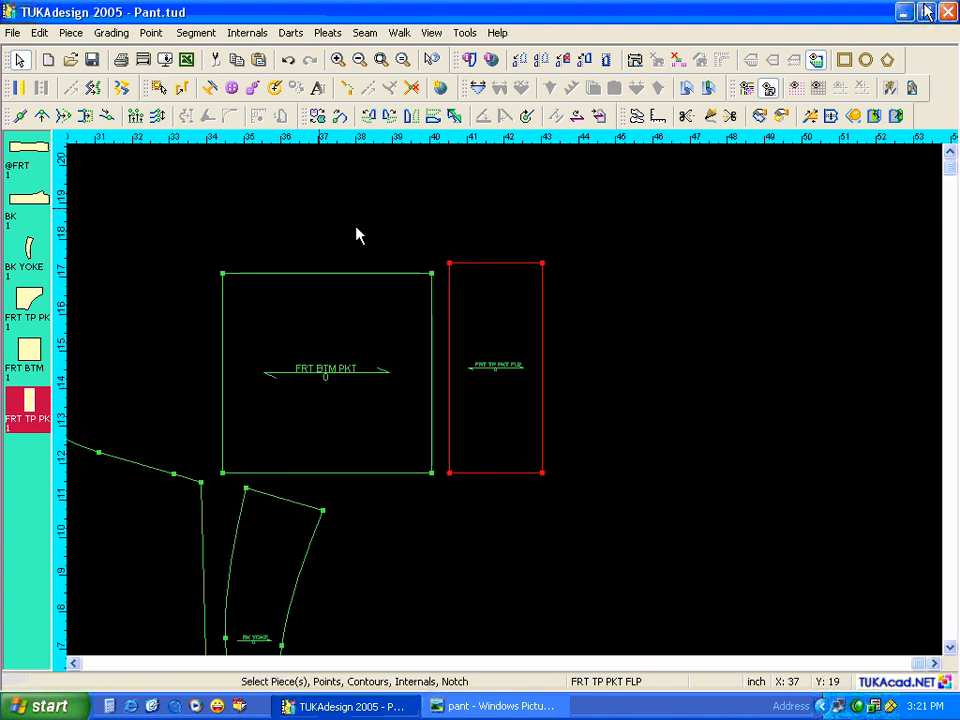
{"action": "left_click", "coordinate": [20, 116]}
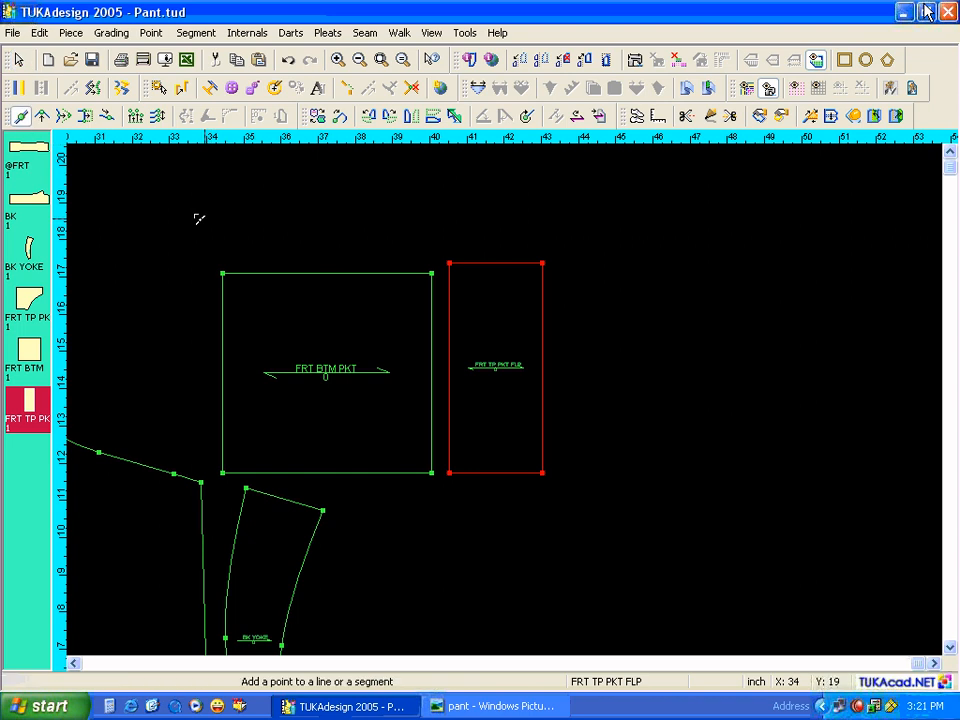
{"action": "left_click", "coordinate": [451, 363]}
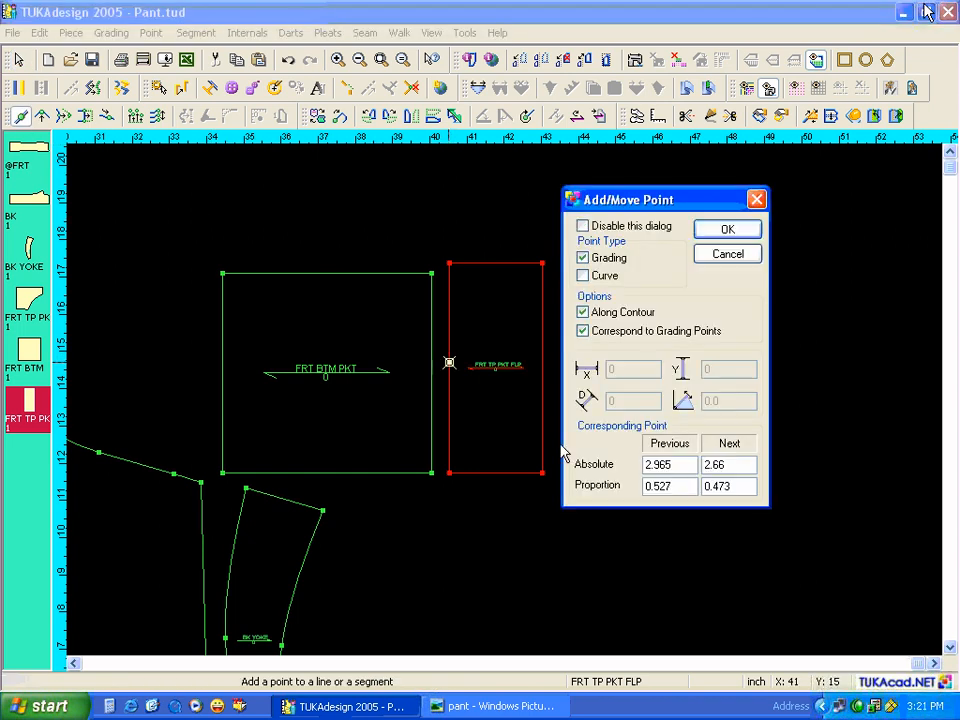
{"action": "left_click", "coordinate": [675, 484]}
{"action": "key", "text": "BackSpace"}
{"action": "key", "text": "BackSpace"}
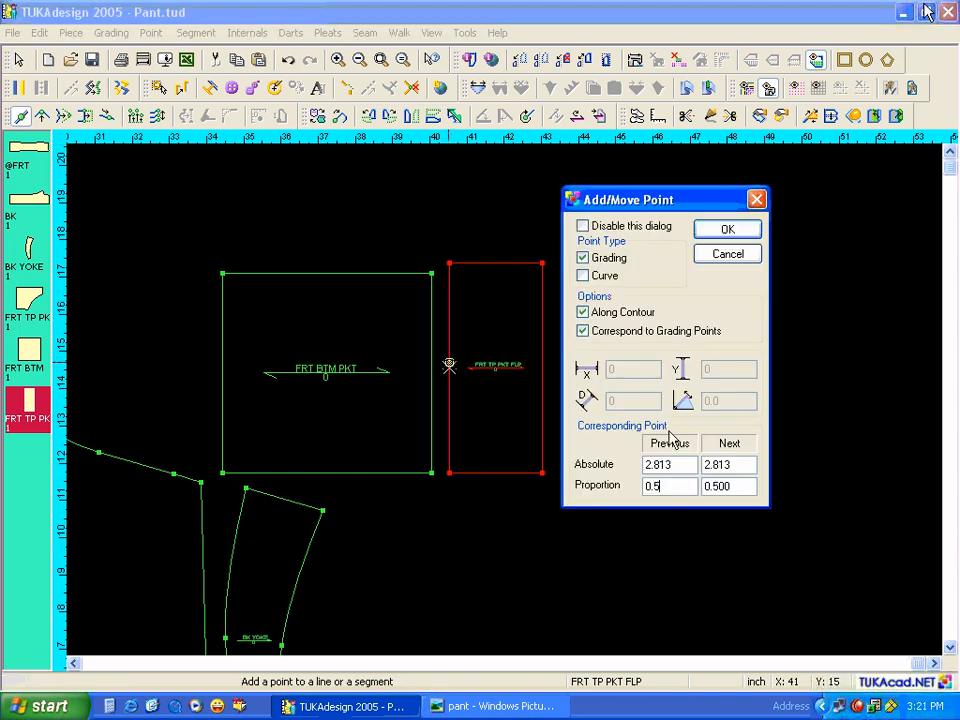
{"action": "left_click", "coordinate": [723, 234]}
Add a grading point on the flap's upper short edge, 0.75 inch from the corner nearest the front bottom pocket
{"action": "left_click", "coordinate": [468, 264]}
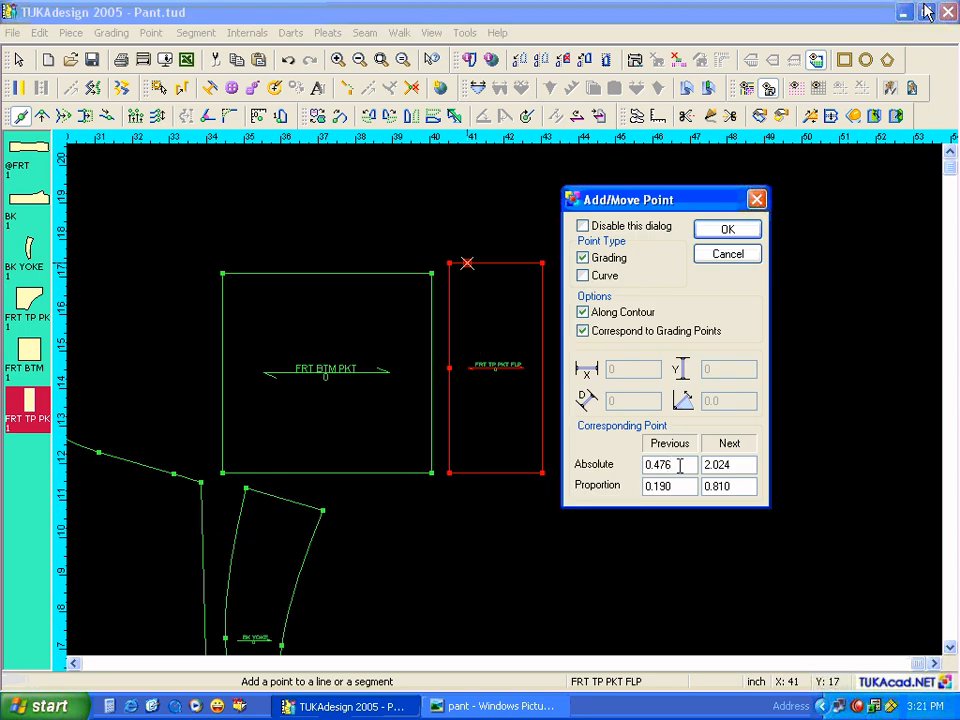
{"action": "left_click_drag", "start_coordinate": [676, 466], "coordinate": [627, 480]}
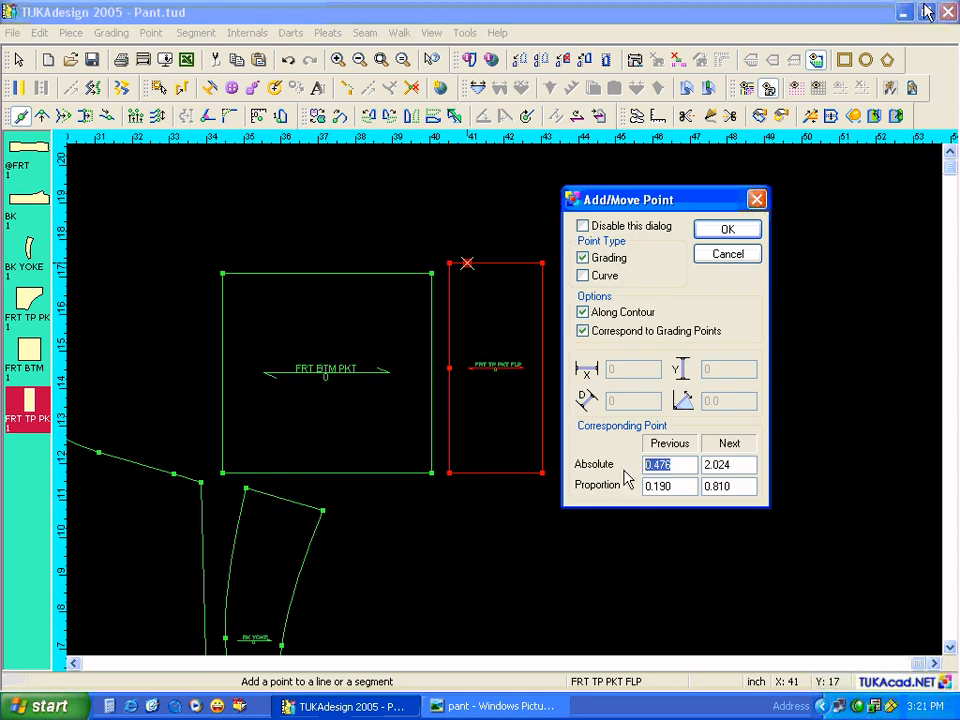
{"action": "type", "text": "."}
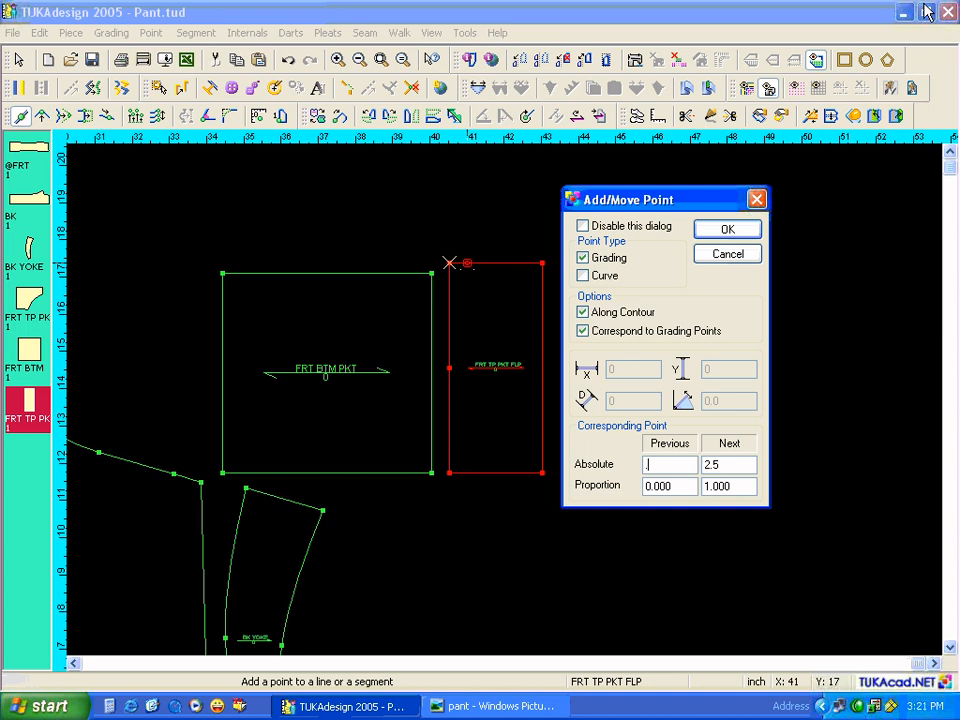
{"action": "type", "text": "5"}
{"action": "key", "text": "BackSpace"}
{"action": "type", "text": "75"}
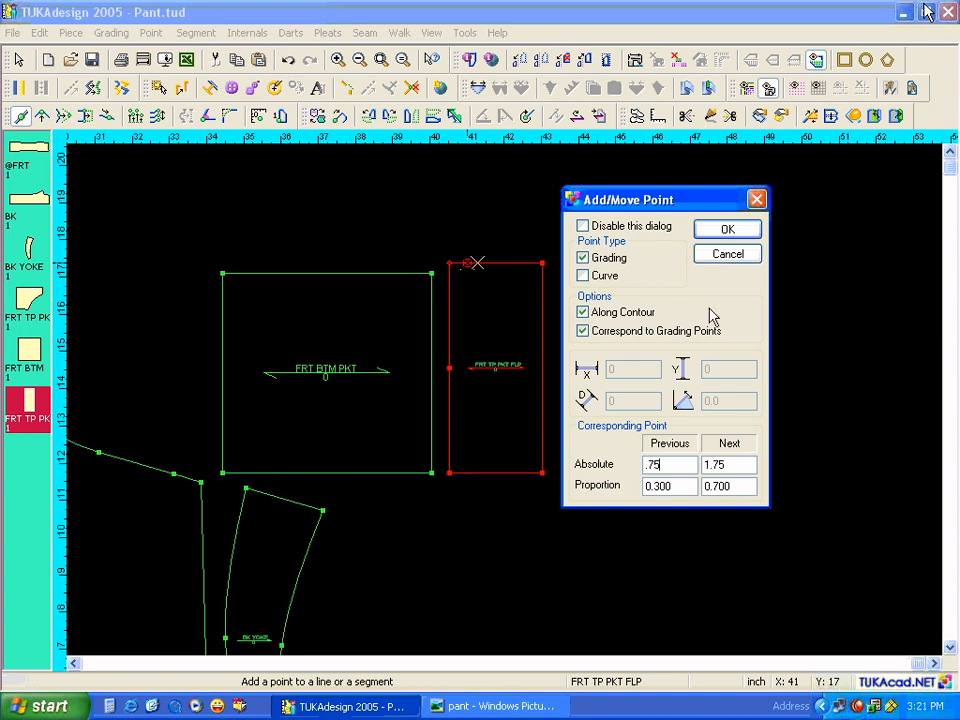
{"action": "left_click", "coordinate": [723, 233]}
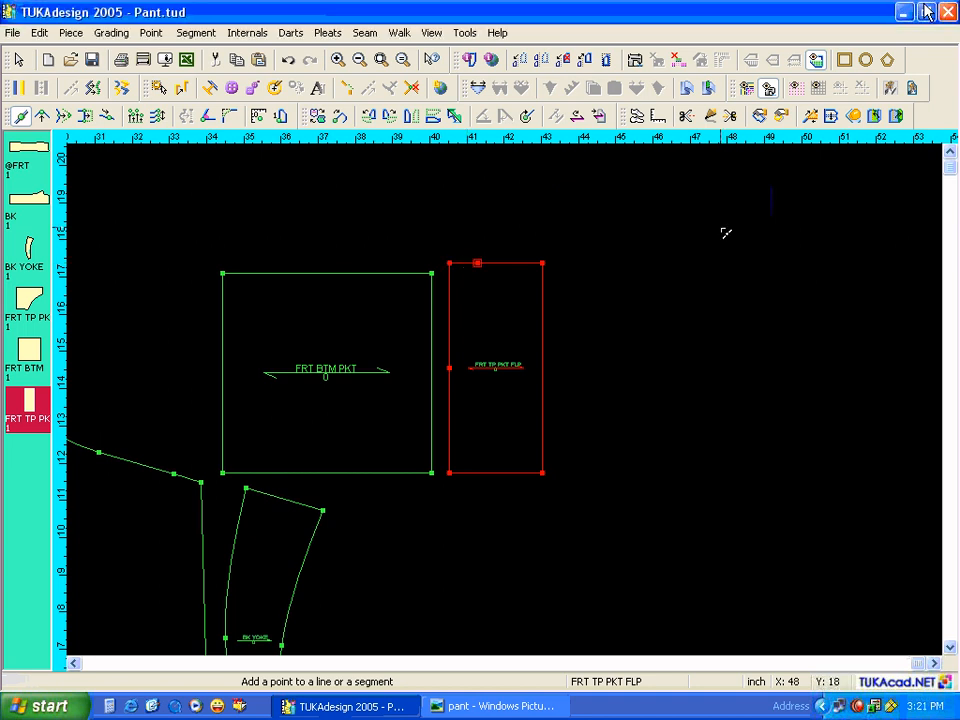
Add a matching grading point on the flap's lower short edge, 0.75 inch from the corner nearest the front bottom pocket
{"action": "left_click", "coordinate": [475, 472]}
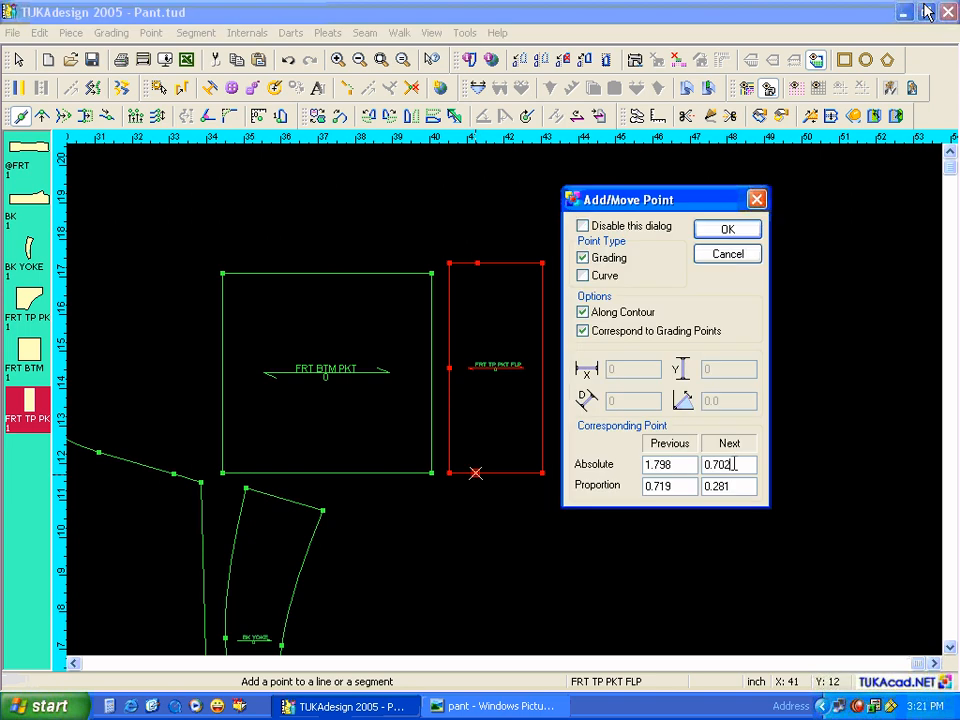
{"action": "key", "text": "BackSpace"}
{"action": "key", "text": "BackSpace"}
{"action": "type", "text": "5"}
{"action": "left_click", "coordinate": [710, 234]}
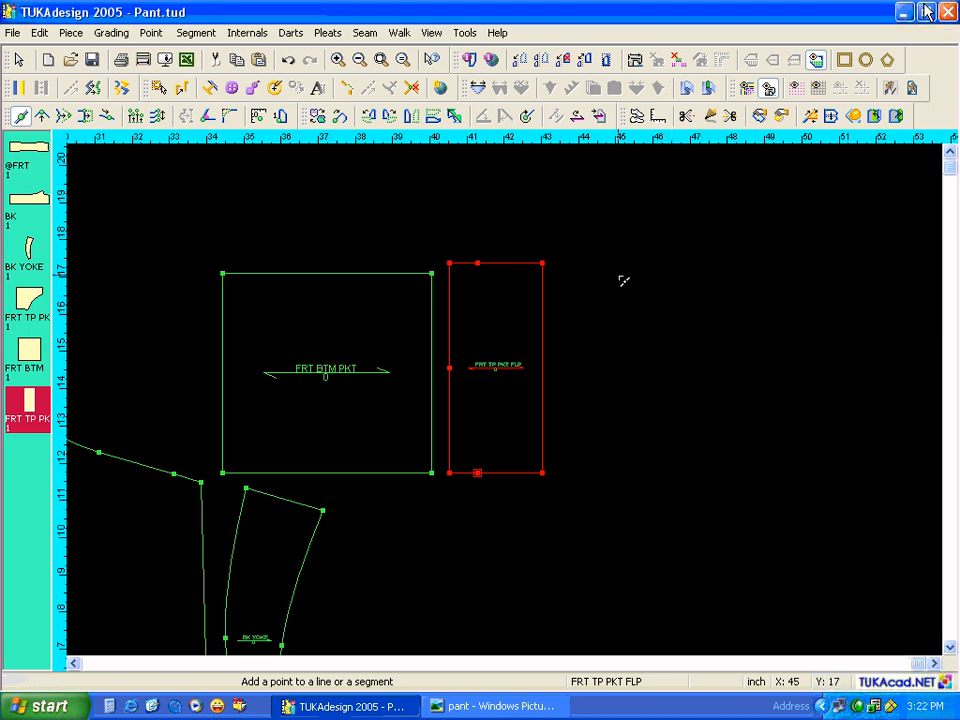
{"action": "key", "text": "Escape"}
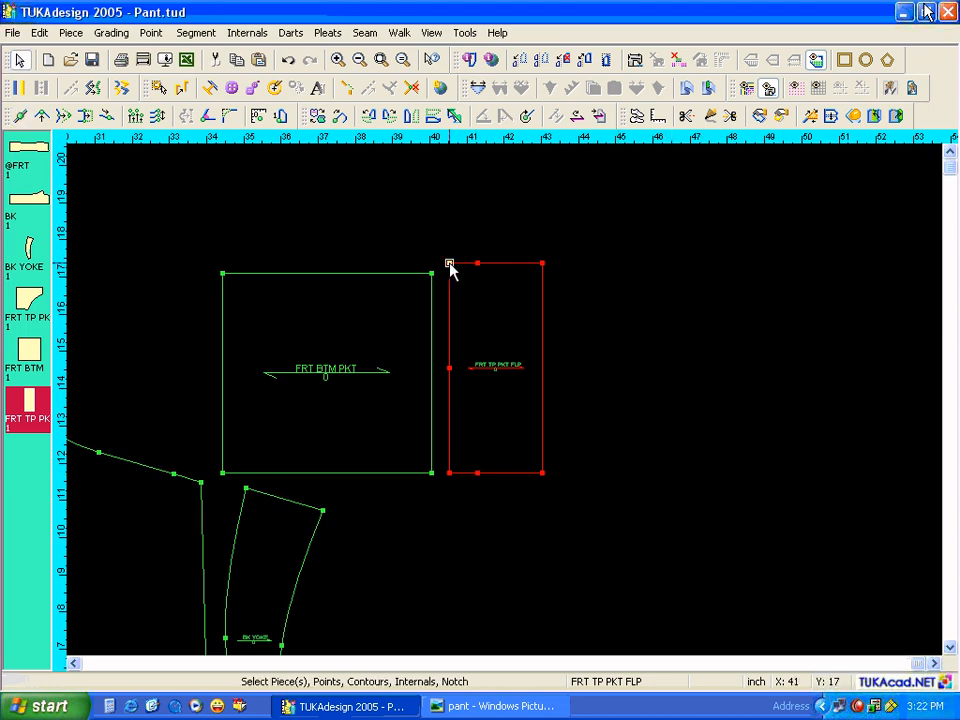
Delete the flap's two corner points on the side facing the front bottom pocket to form a pointed flap
{"action": "left_click", "coordinate": [450, 266]}
{"action": "key", "text": "Delete"}
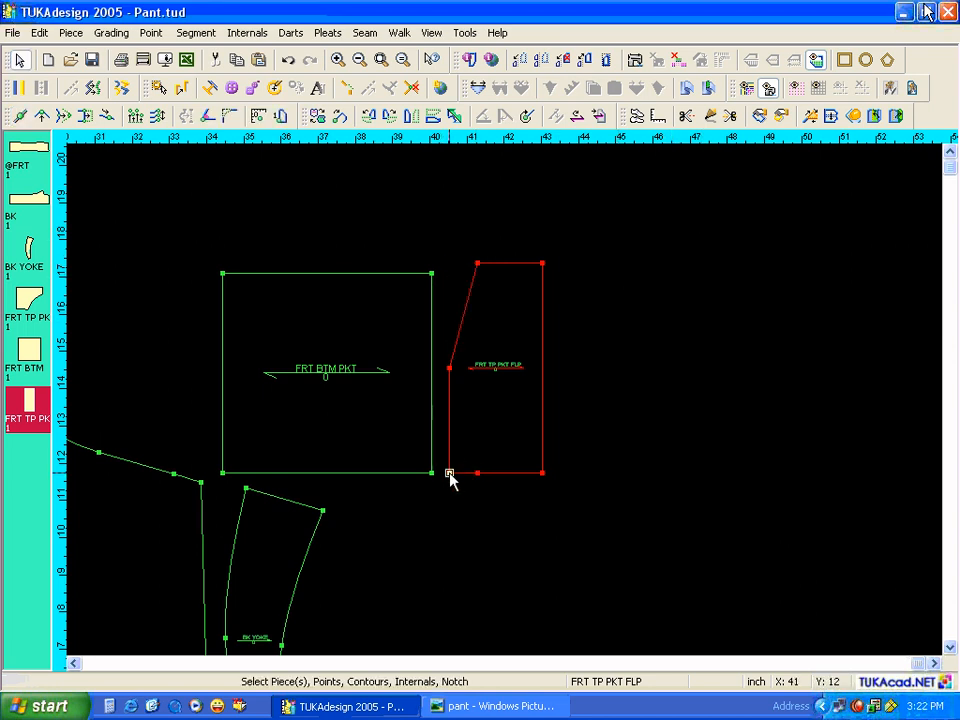
{"action": "key", "text": "Delete"}
Round the back piece's upper and lower knee corners with a radius of 25
{"action": "key", "text": "Home"}
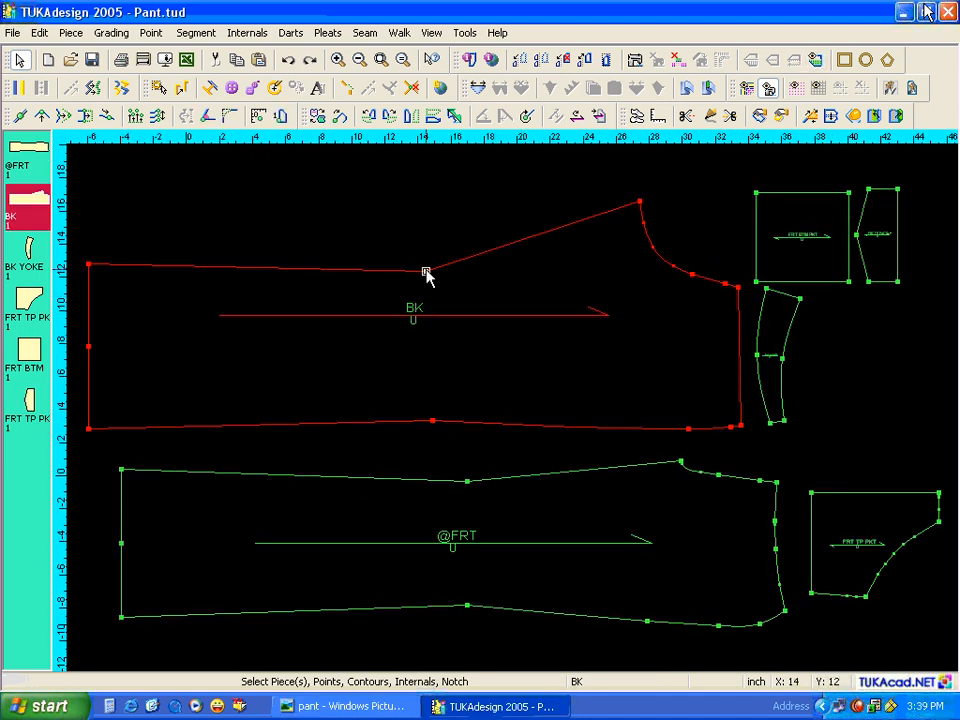
{"action": "left_click", "coordinate": [426, 270]}
{"action": "left_click", "coordinate": [230, 117]}
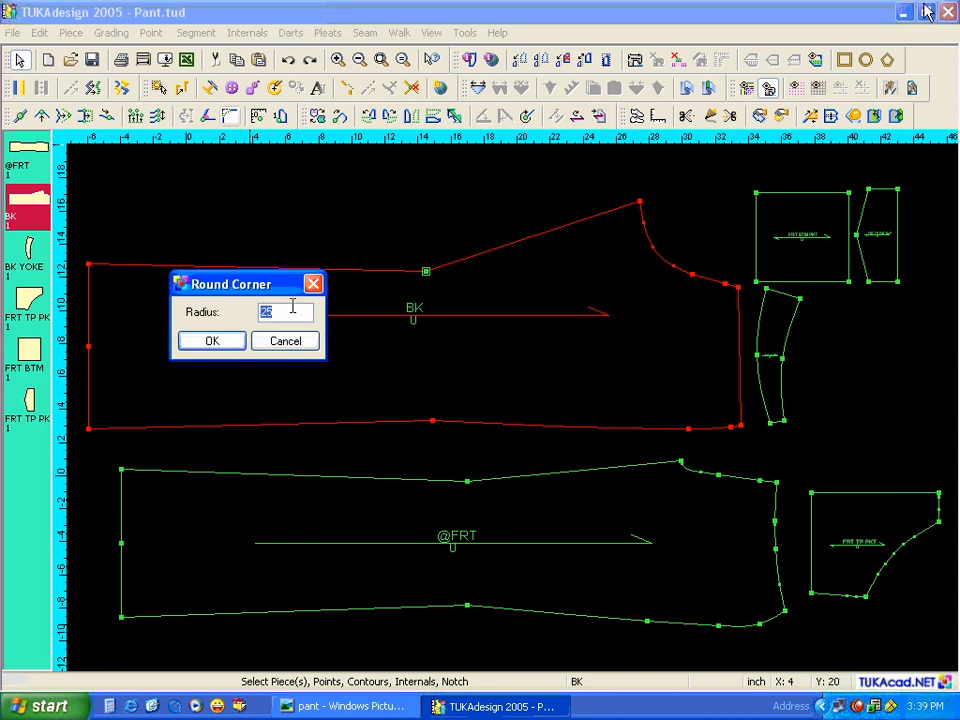
{"action": "key", "text": "Return"}
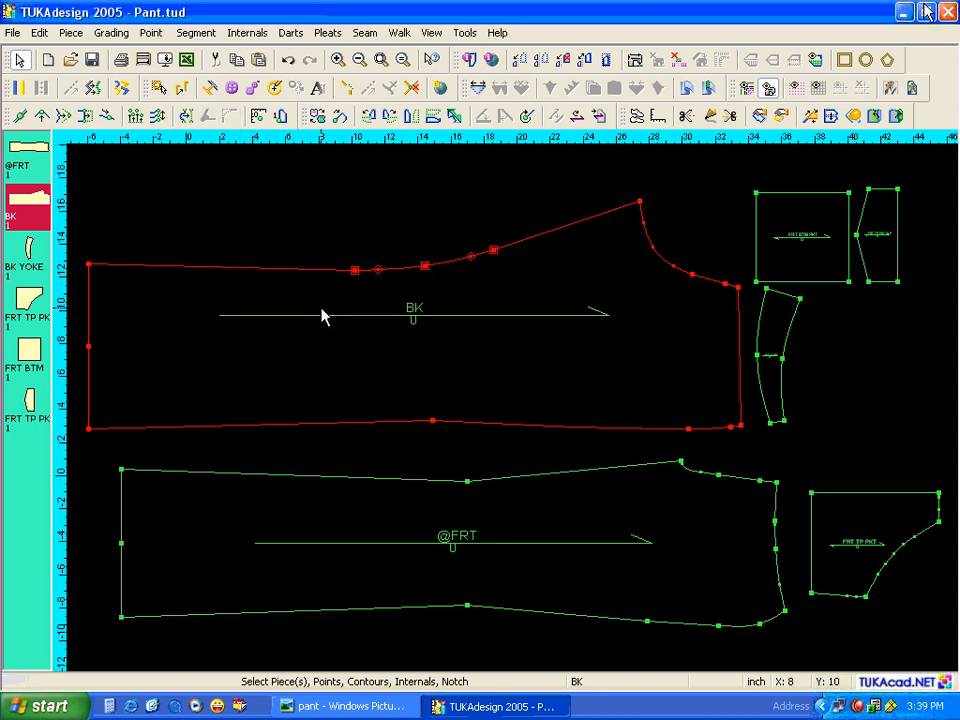
{"action": "left_click", "coordinate": [429, 332]}
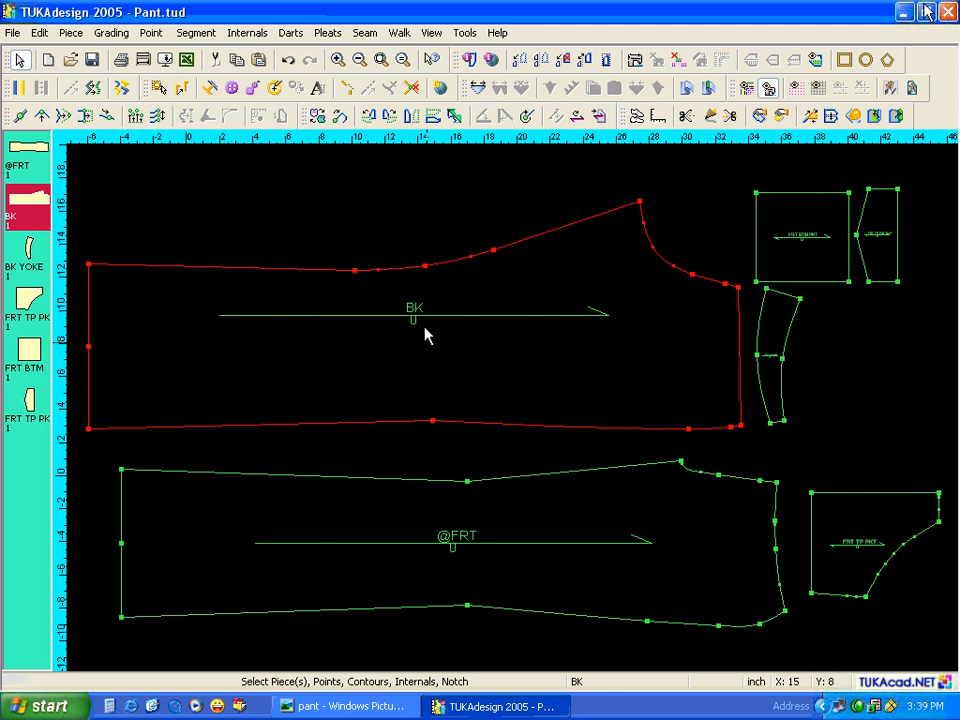
{"action": "left_click", "coordinate": [432, 422]}
{"action": "left_click", "coordinate": [234, 117]}
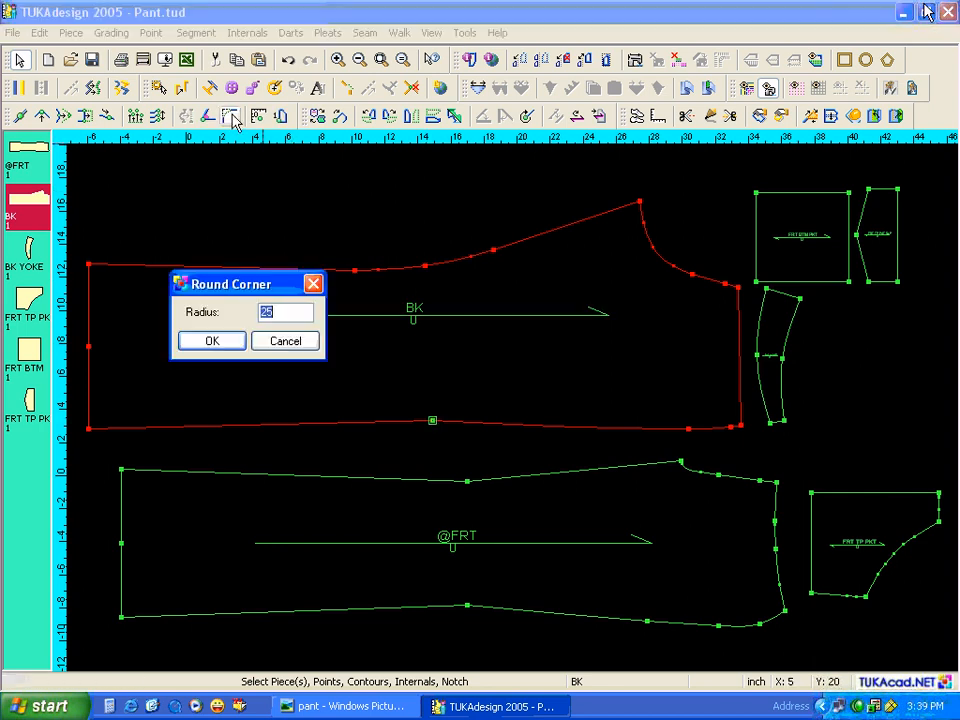
{"action": "left_click", "coordinate": [236, 339]}
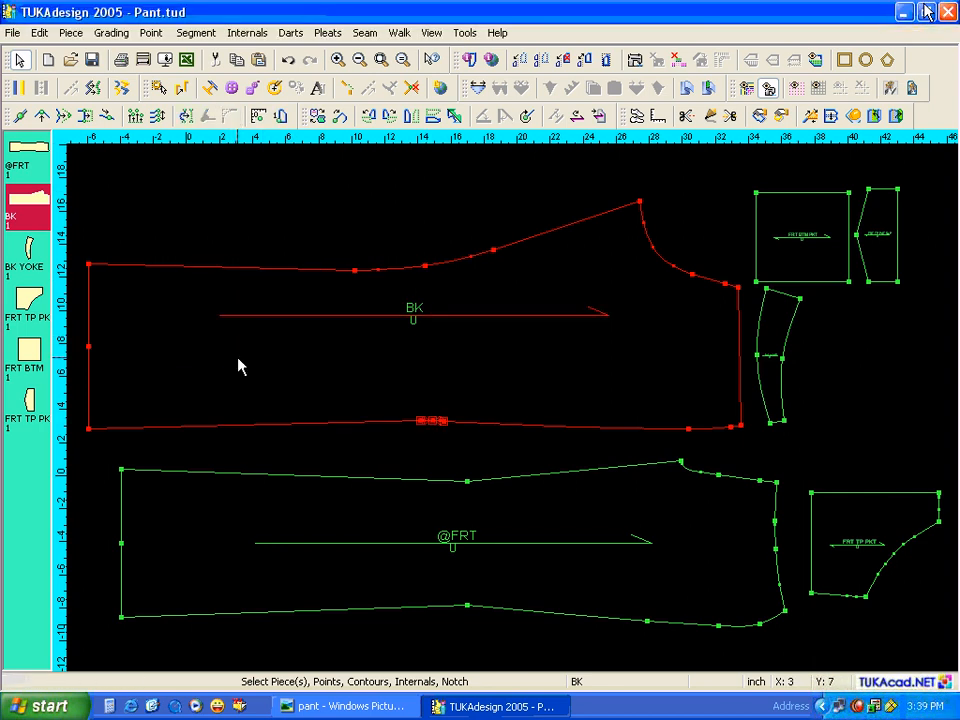
Round both knee corners of the front piece with a radius of 25
{"action": "left_click", "coordinate": [467, 483]}
{"action": "left_click", "coordinate": [467, 483]}
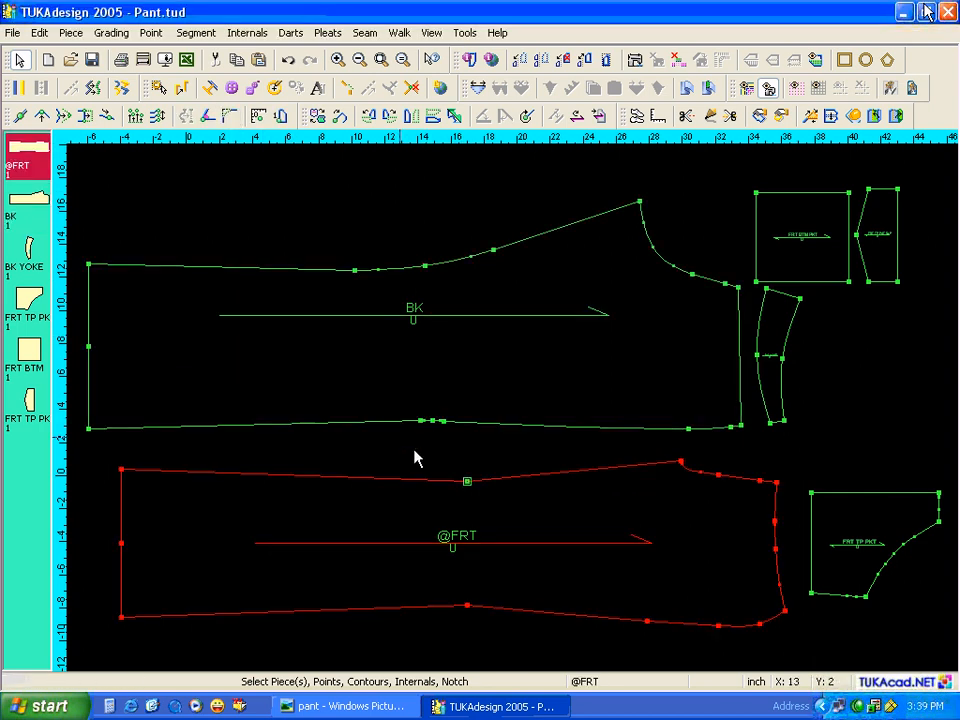
{"action": "left_click", "coordinate": [229, 117]}
{"action": "left_click", "coordinate": [236, 340]}
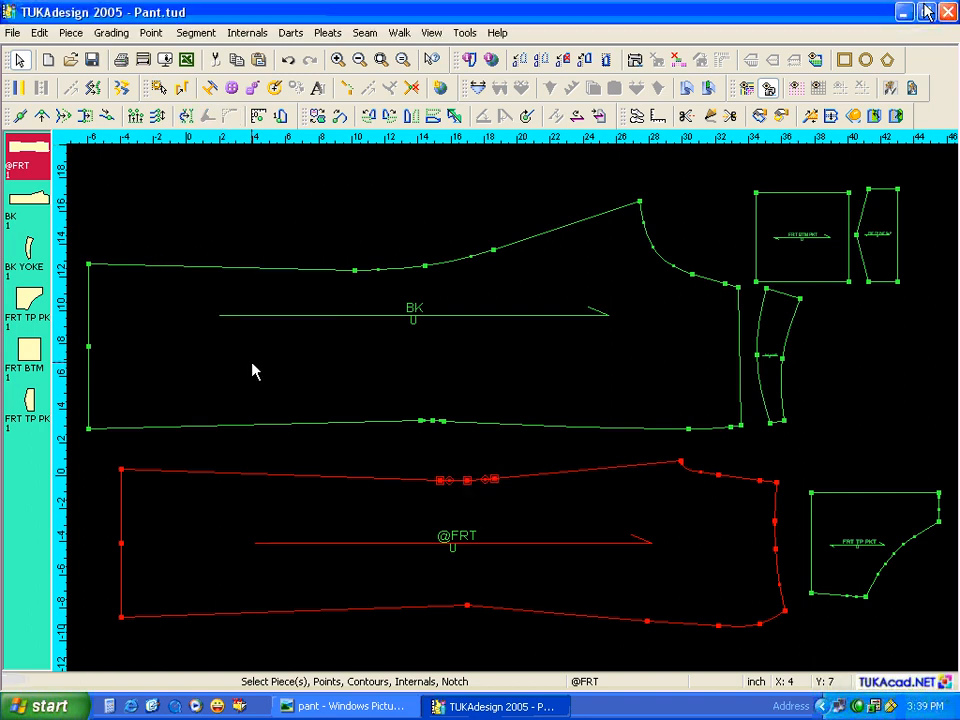
{"action": "left_click", "coordinate": [467, 605]}
{"action": "left_click", "coordinate": [229, 117]}
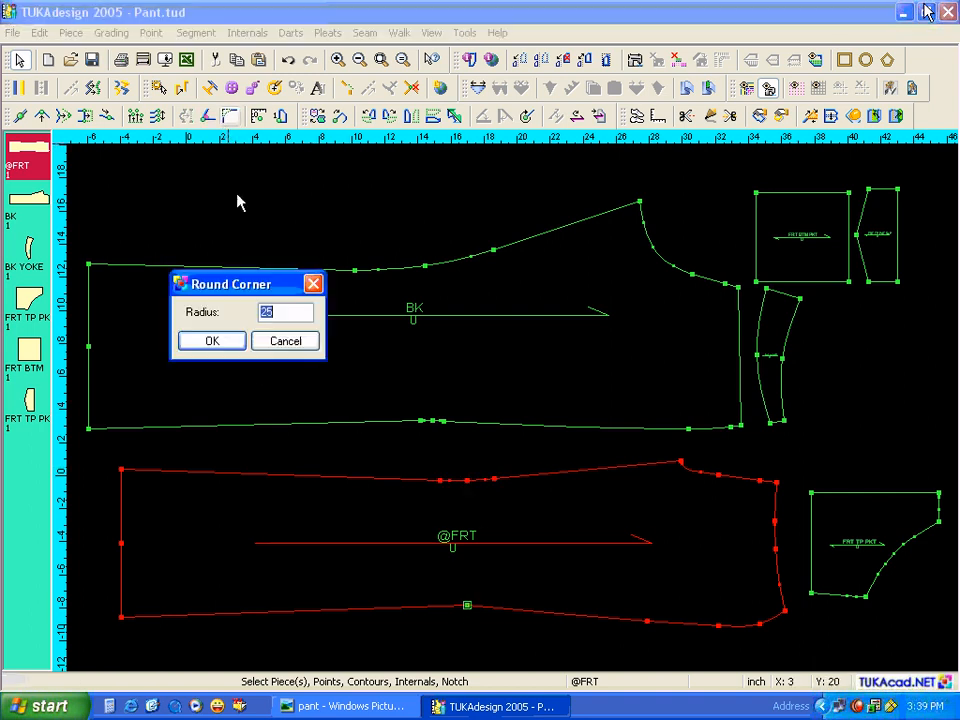
{"action": "left_click", "coordinate": [225, 342]}
{"action": "left_click", "coordinate": [429, 364]}
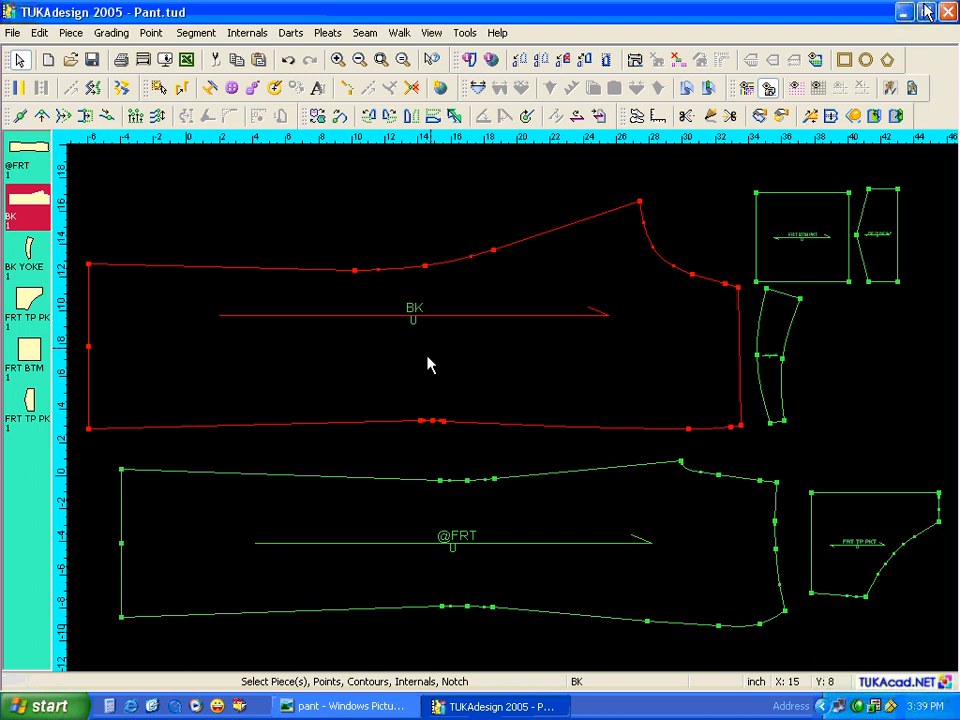
{"action": "left_click", "coordinate": [435, 278]}
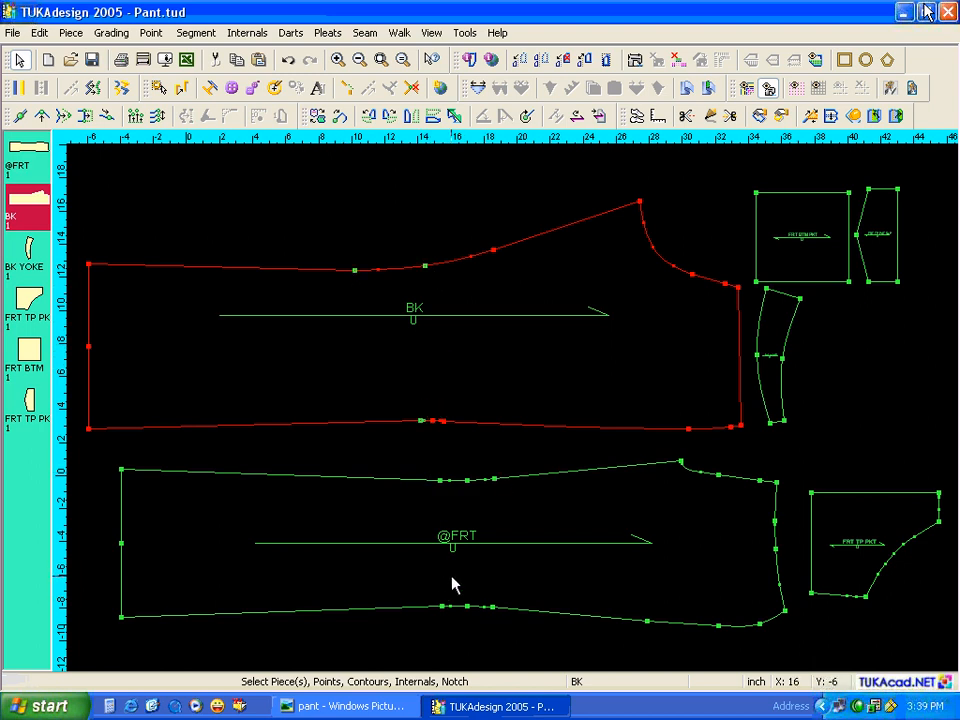
{"action": "left_click", "coordinate": [664, 519]}
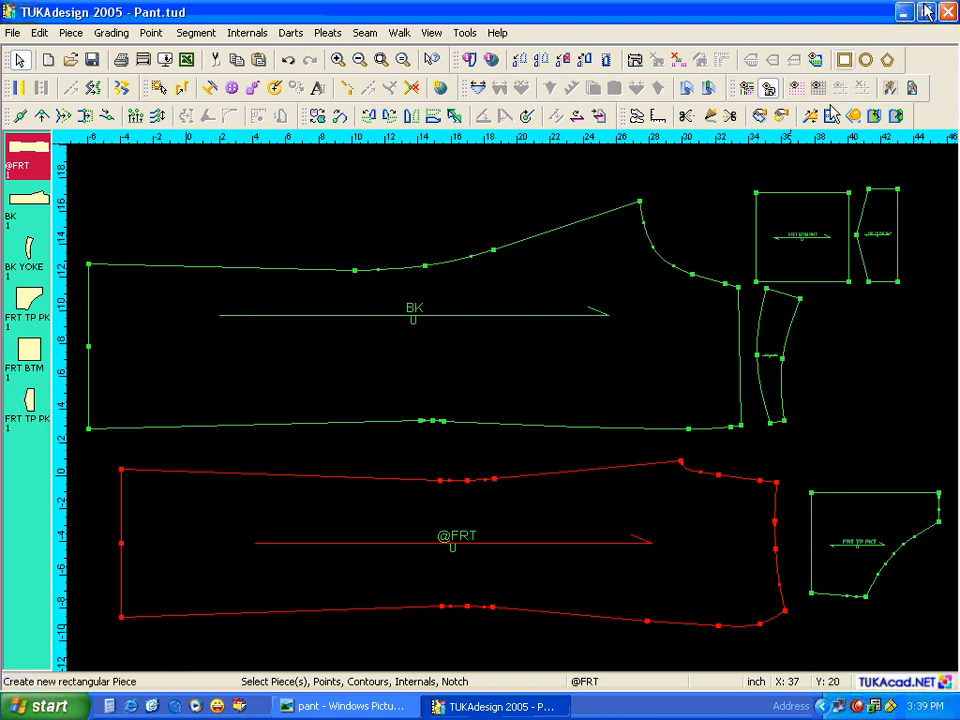
Consult the pant spec sheet for the fly dimensions and create a rectangular piece named FLY, 3.5 inches in X and 1.5 inches in Y
{"action": "left_click", "coordinate": [368, 706]}
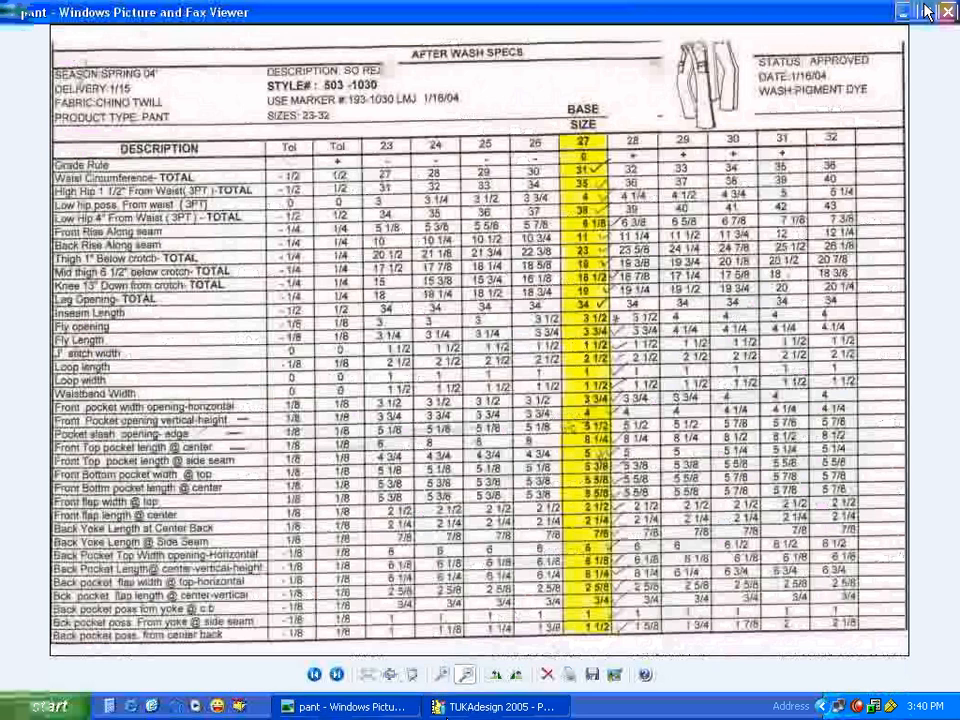
{"action": "left_click", "coordinate": [503, 706]}
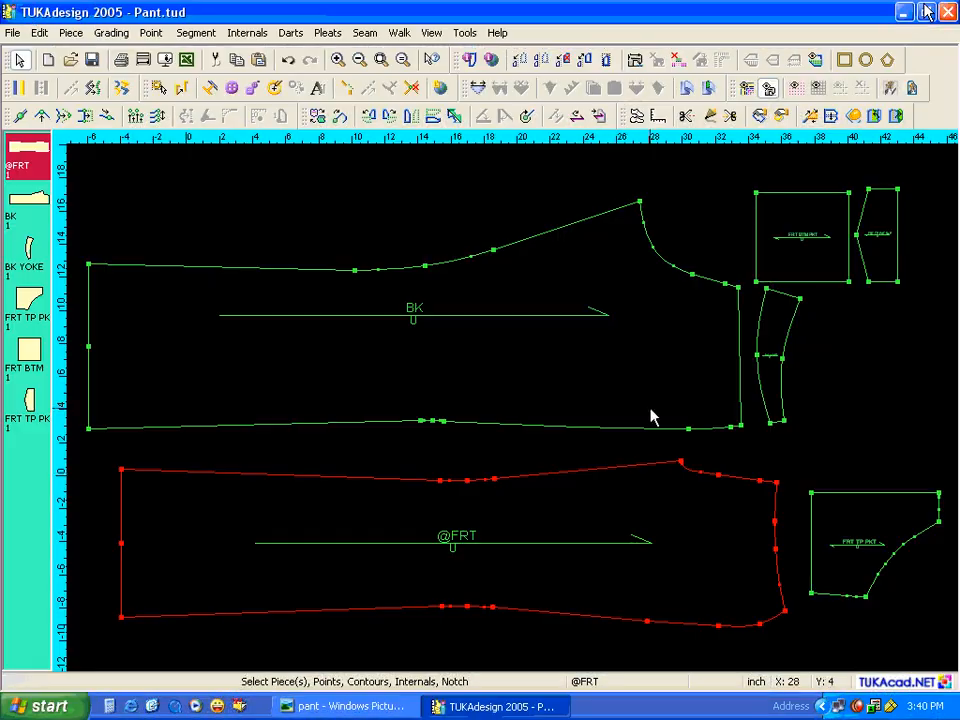
{"action": "left_click", "coordinate": [844, 61]}
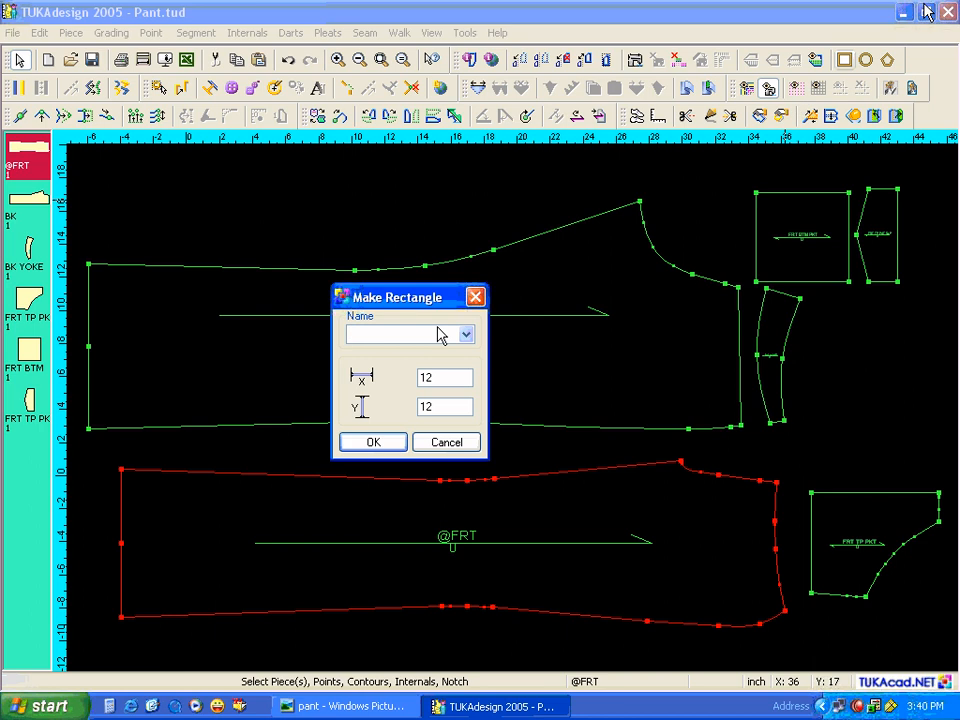
{"action": "type", "text": "FLY"}
{"action": "double_click", "coordinate": [442, 376]}
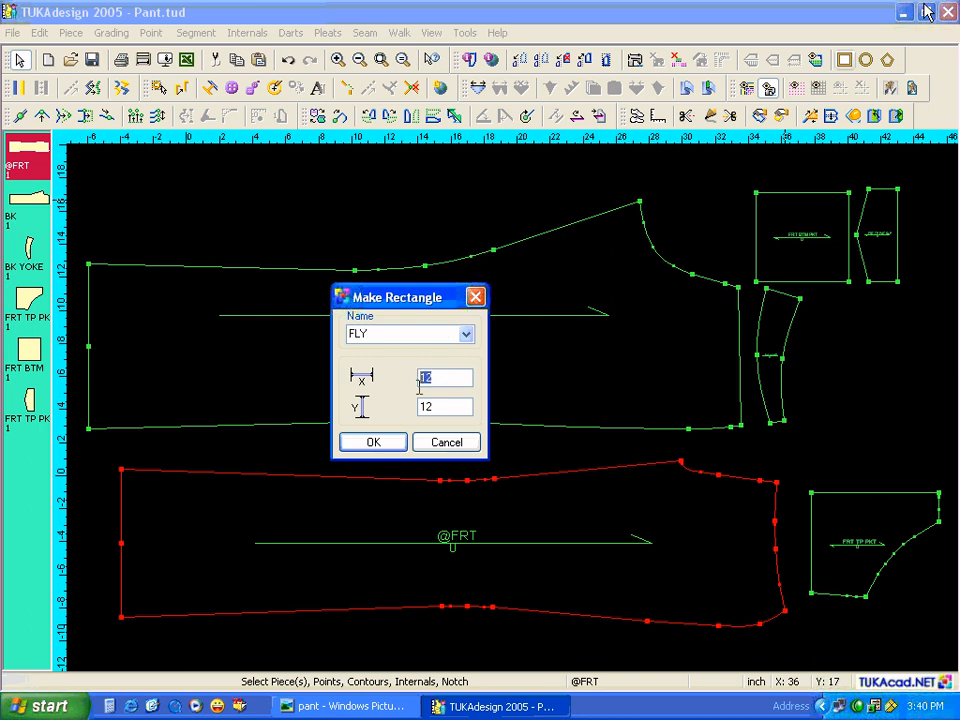
{"action": "type", "text": "3"}
{"action": "double_click", "coordinate": [425, 407]}
{"action": "type", "text": "1.5"}
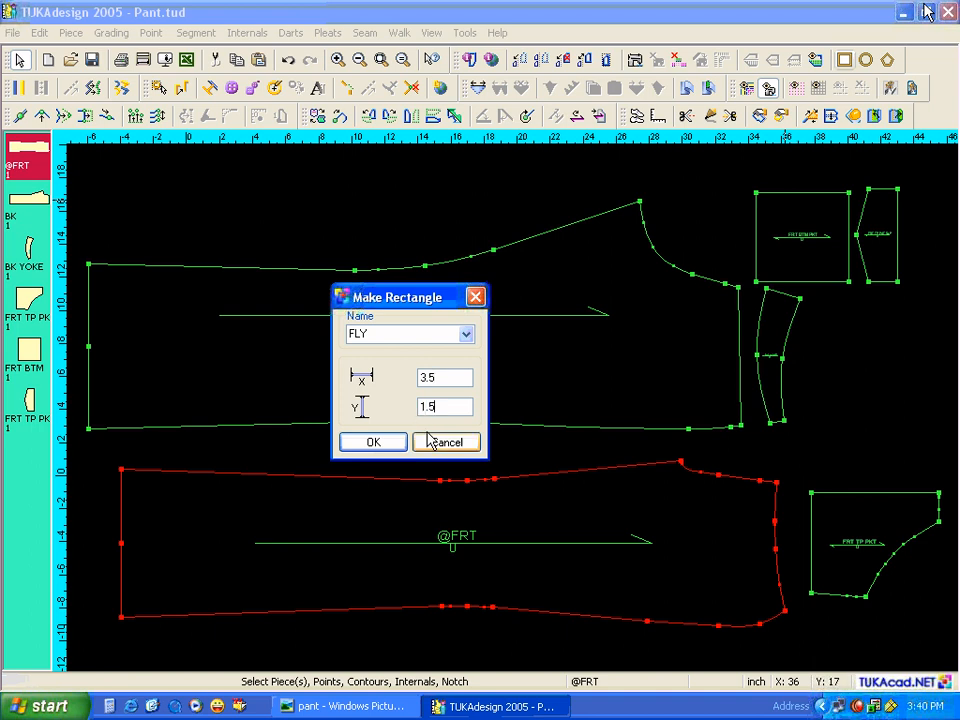
{"action": "left_click", "coordinate": [394, 446]}
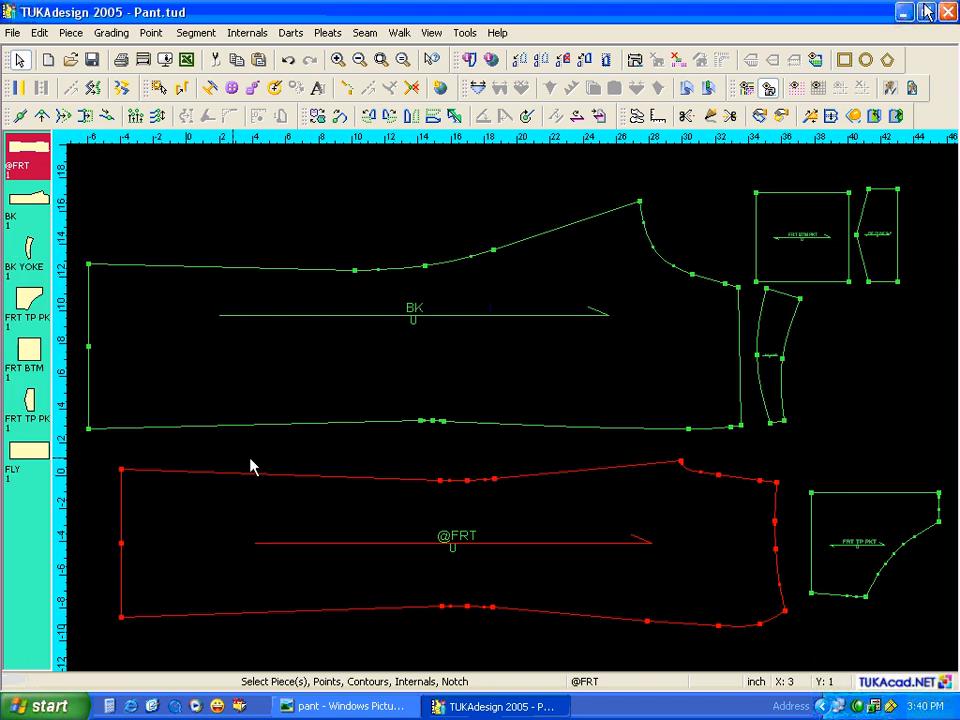
Bring the FLY piece into the work area and place it inside the front piece, near the waist end of the front rise
{"action": "double_click", "coordinate": [17, 466]}
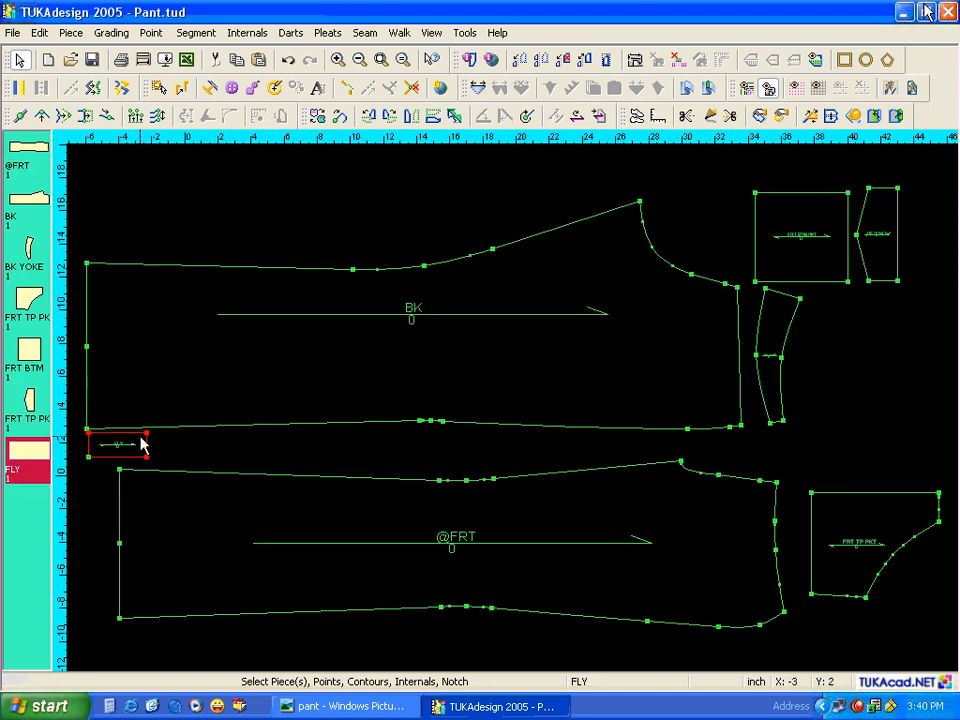
{"action": "left_click", "coordinate": [141, 444]}
{"action": "left_click", "coordinate": [765, 492]}
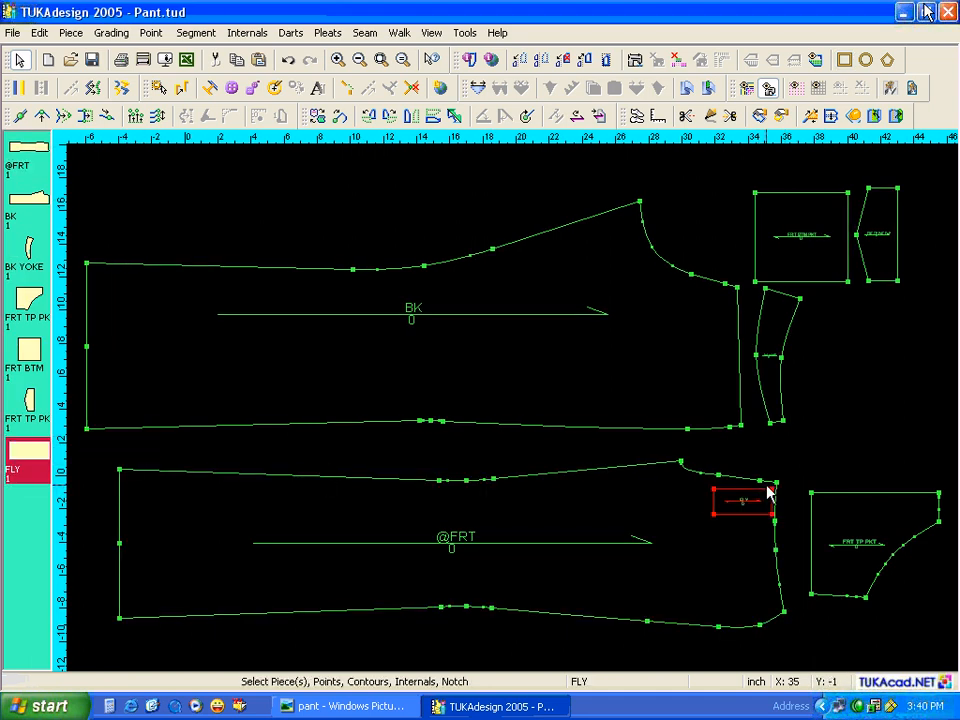
Round the fly's lower corner farthest from the waist with a radius of 1 inch
{"action": "scroll", "coordinate": [765, 490], "scroll_direction": "up", "scroll_amount": 1}
{"action": "scroll", "coordinate": [506, 407], "scroll_direction": "up", "scroll_amount": 1}
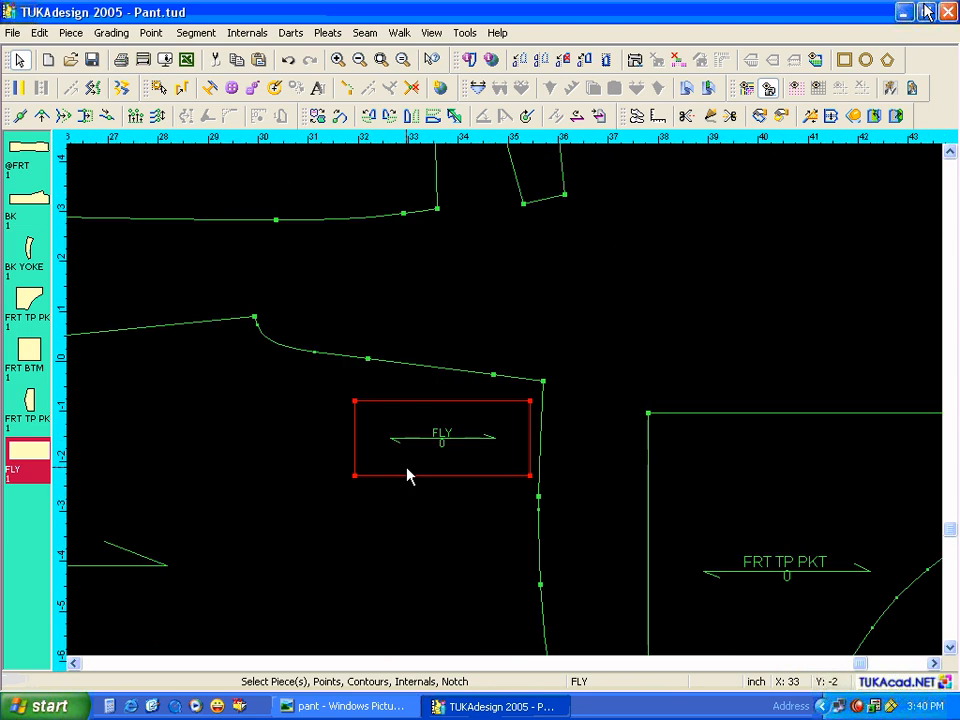
{"action": "left_click", "coordinate": [355, 475]}
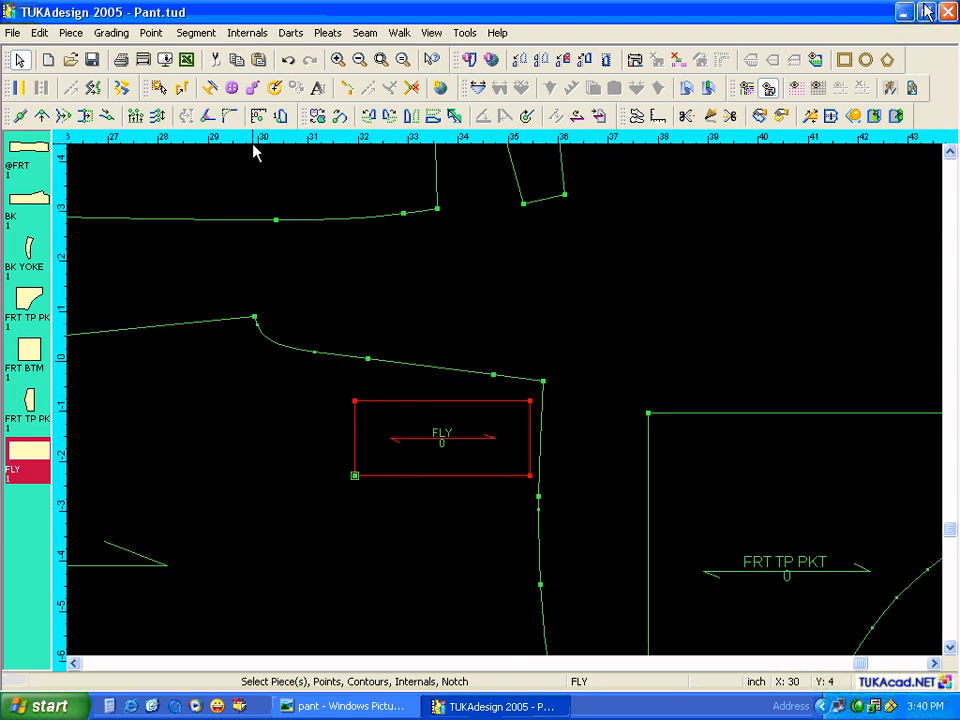
{"action": "left_click", "coordinate": [230, 118]}
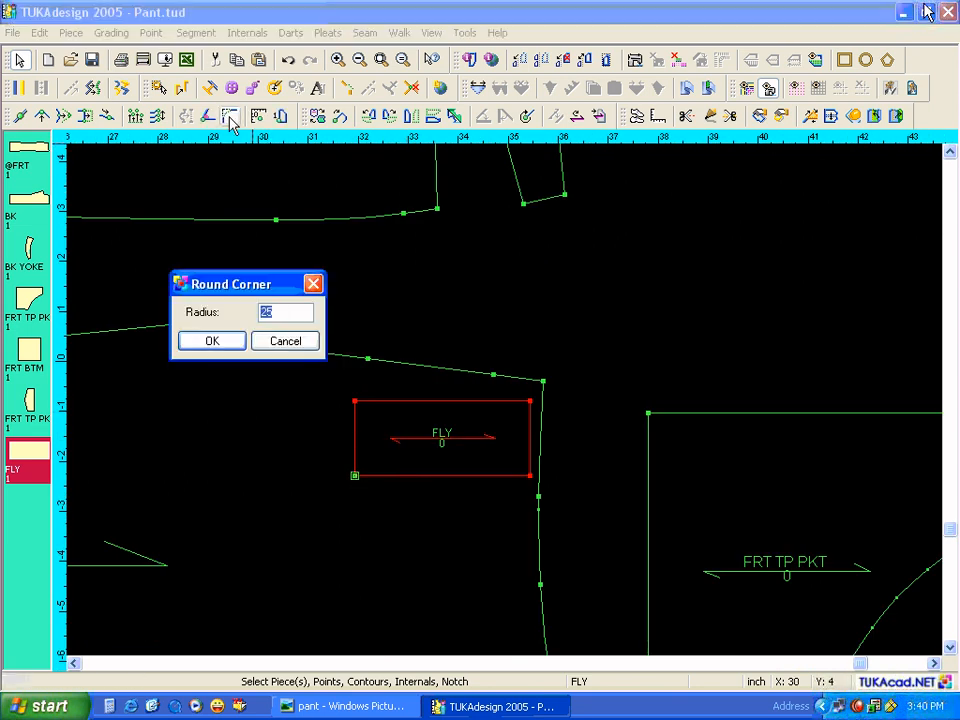
{"action": "type", "text": "1"}
{"action": "key", "text": "BackSpace"}
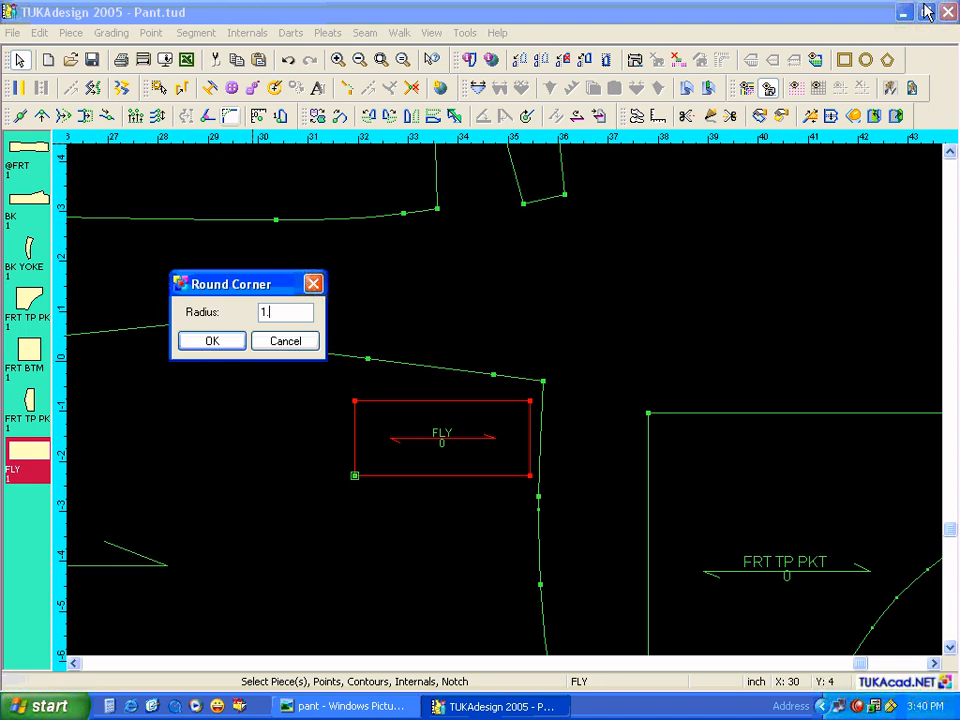
{"action": "key", "text": "Return"}
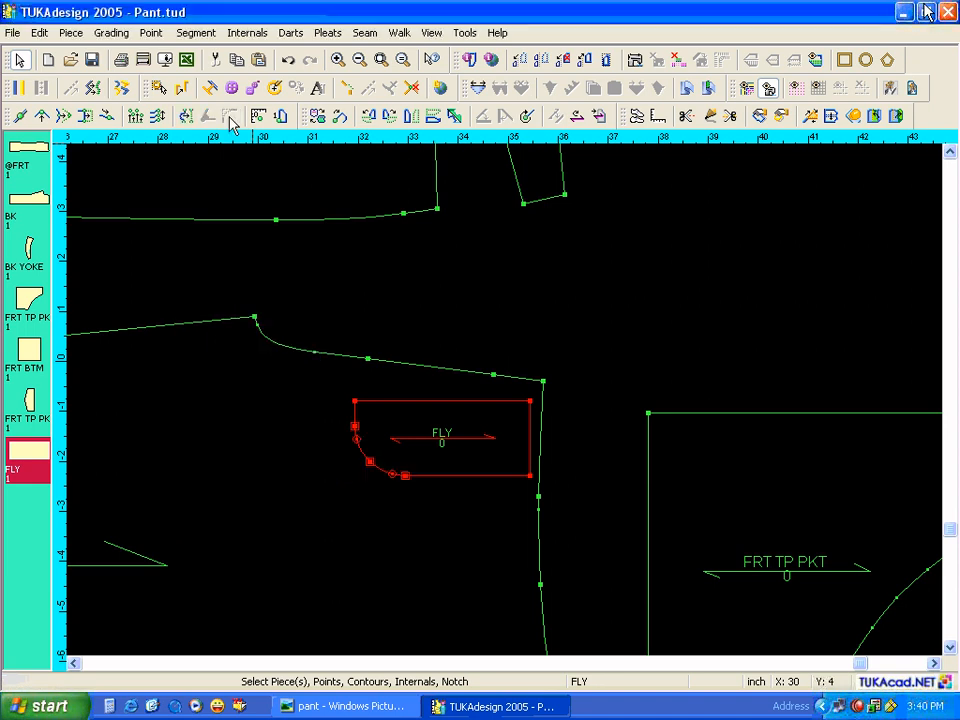
{"action": "left_click", "coordinate": [380, 410]}
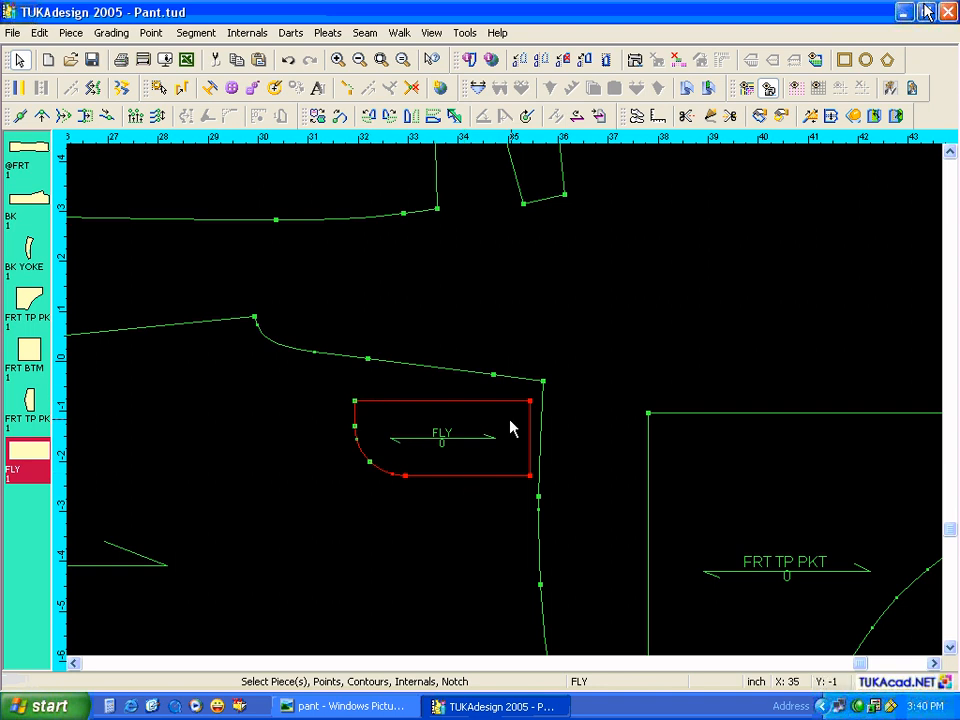
Walk the fly along the front rise, starting with its upper waist corner matched to the front's waist corner
{"action": "left_click", "coordinate": [636, 117]}
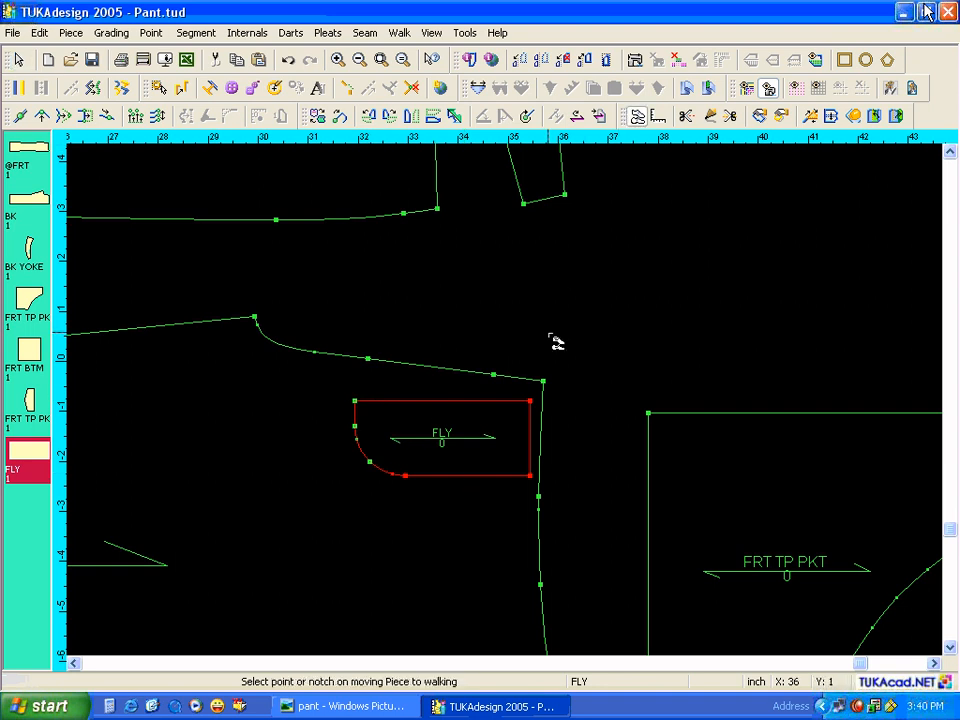
{"action": "left_click", "coordinate": [531, 402]}
{"action": "left_click", "coordinate": [545, 382]}
{"action": "left_click", "coordinate": [481, 383]}
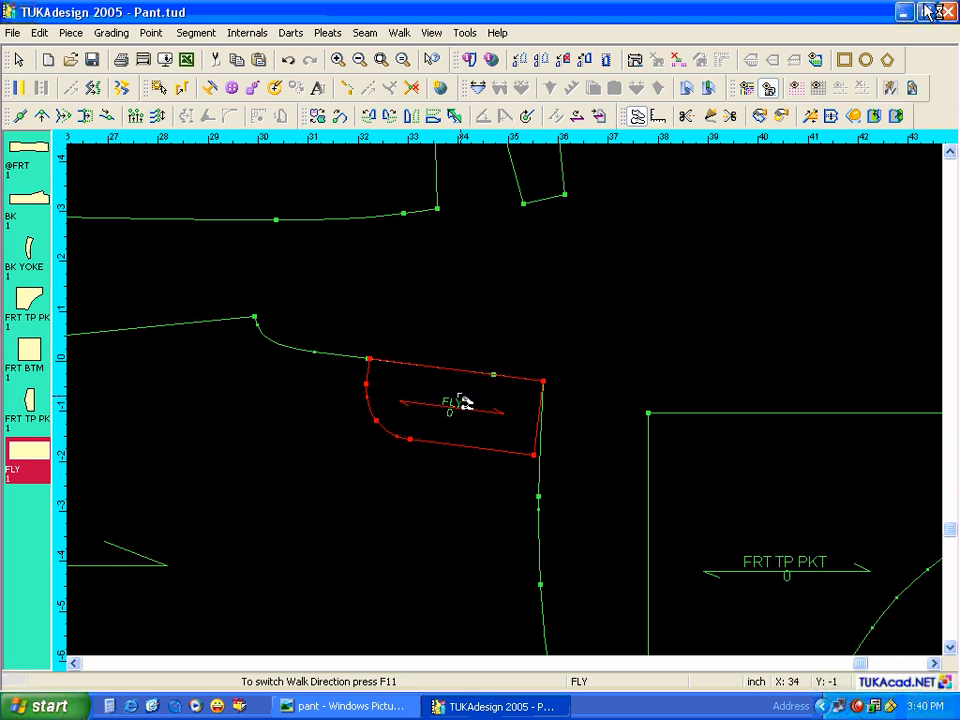
Move the fly's lower waist corner point onto the front piece's waistline so the fly's end follows the waist
{"action": "scroll", "coordinate": [511, 410], "scroll_direction": "up", "scroll_amount": 2}
{"action": "scroll", "coordinate": [511, 410], "scroll_direction": "up", "scroll_amount": 1}
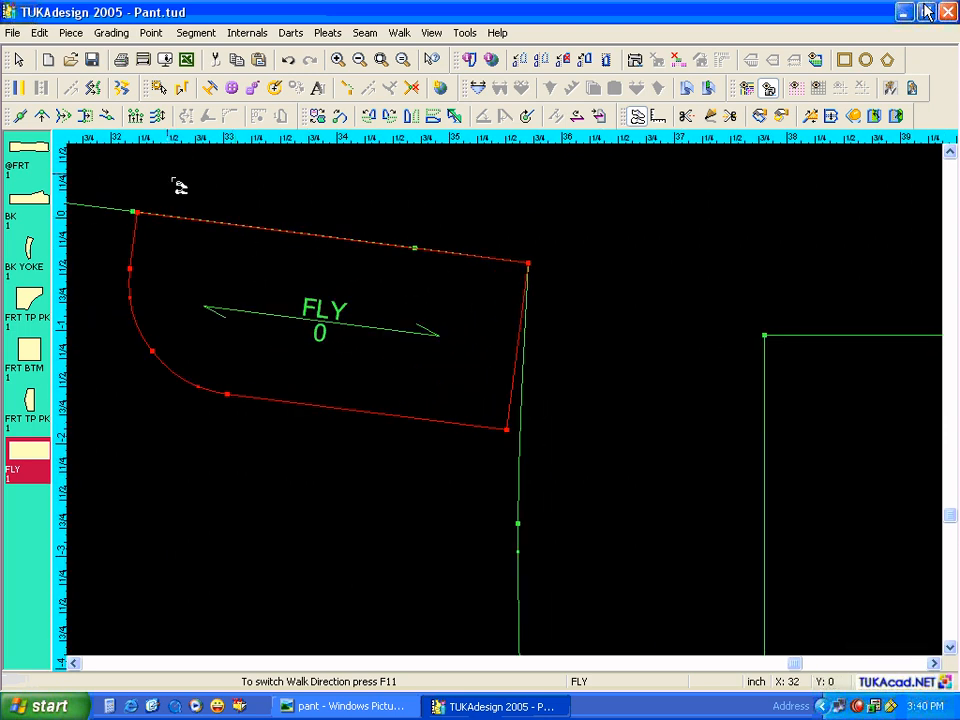
{"action": "left_click", "coordinate": [42, 116]}
{"action": "left_click", "coordinate": [507, 431]}
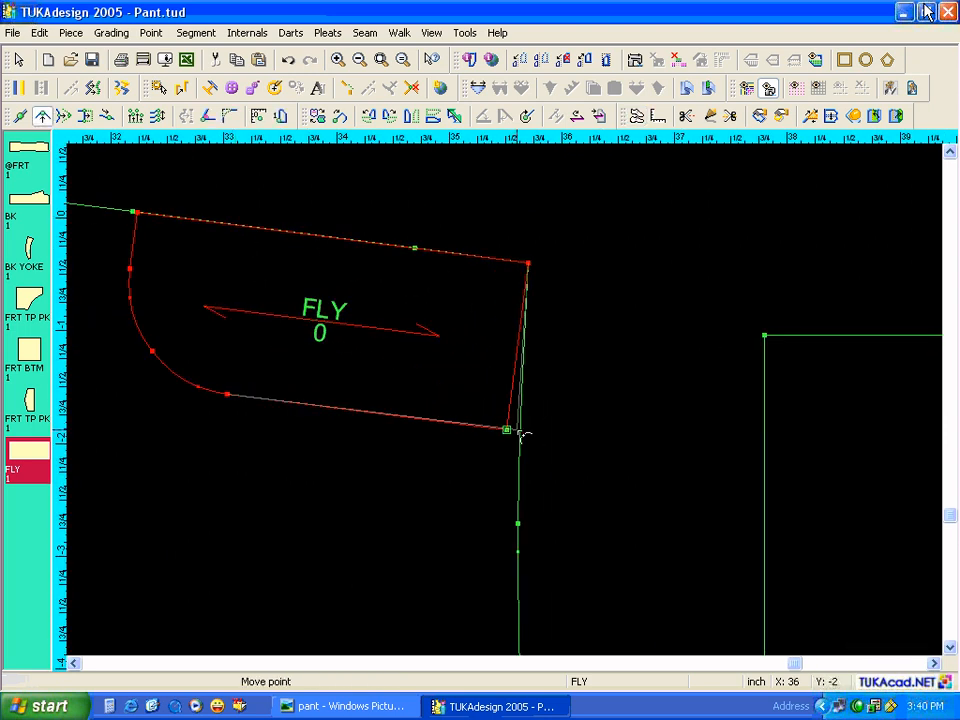
{"action": "left_click", "coordinate": [520, 438]}
{"action": "left_click", "coordinate": [318, 263]}
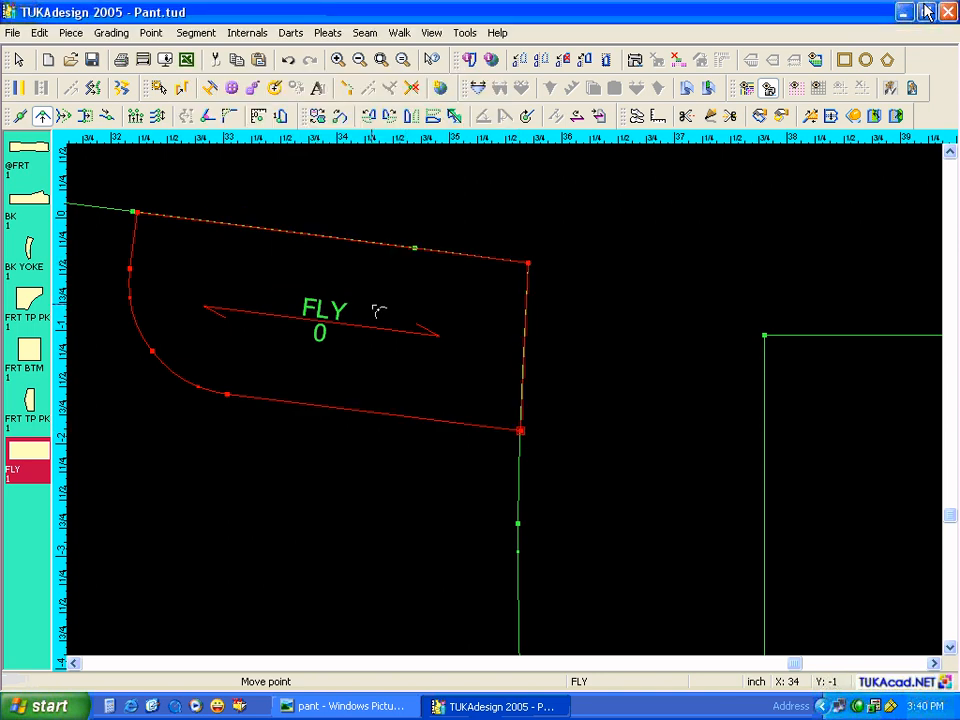
Realign the fly so its grainline is horizontal and move it off the front to the space between the back yoke and front top pocket
{"action": "key", "text": "Home"}
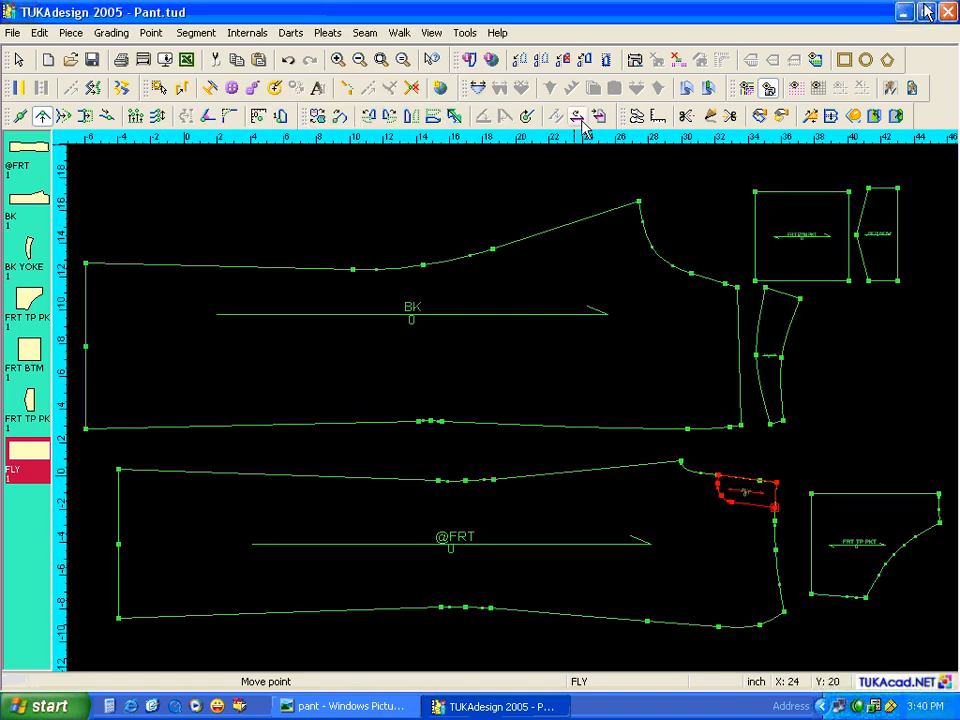
{"action": "key", "text": "Escape"}
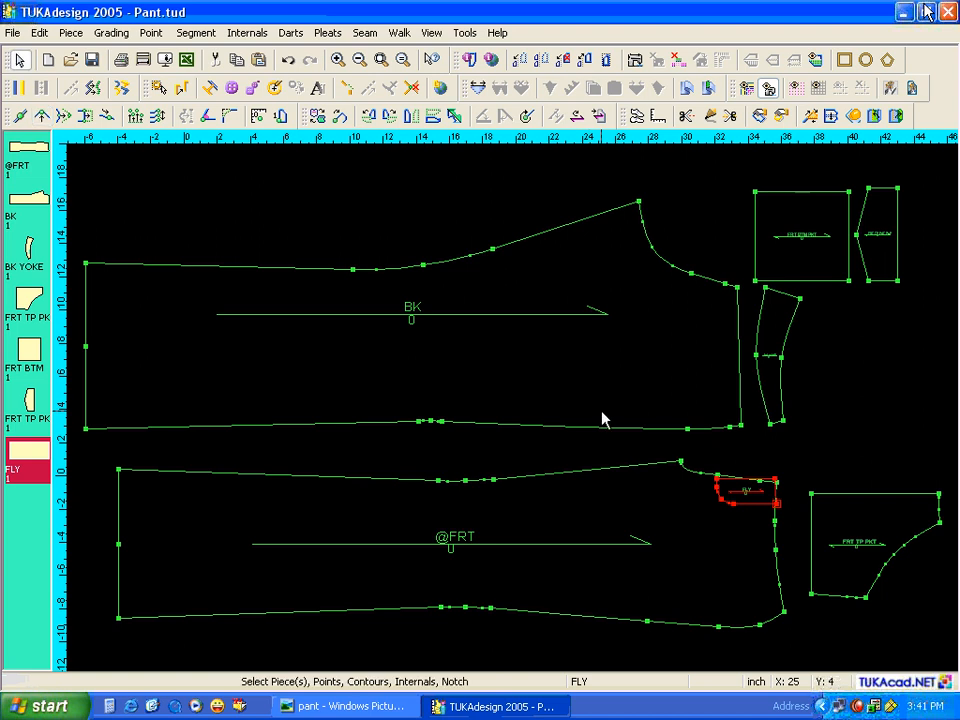
{"action": "left_click_drag", "start_coordinate": [756, 497], "coordinate": [817, 455]}
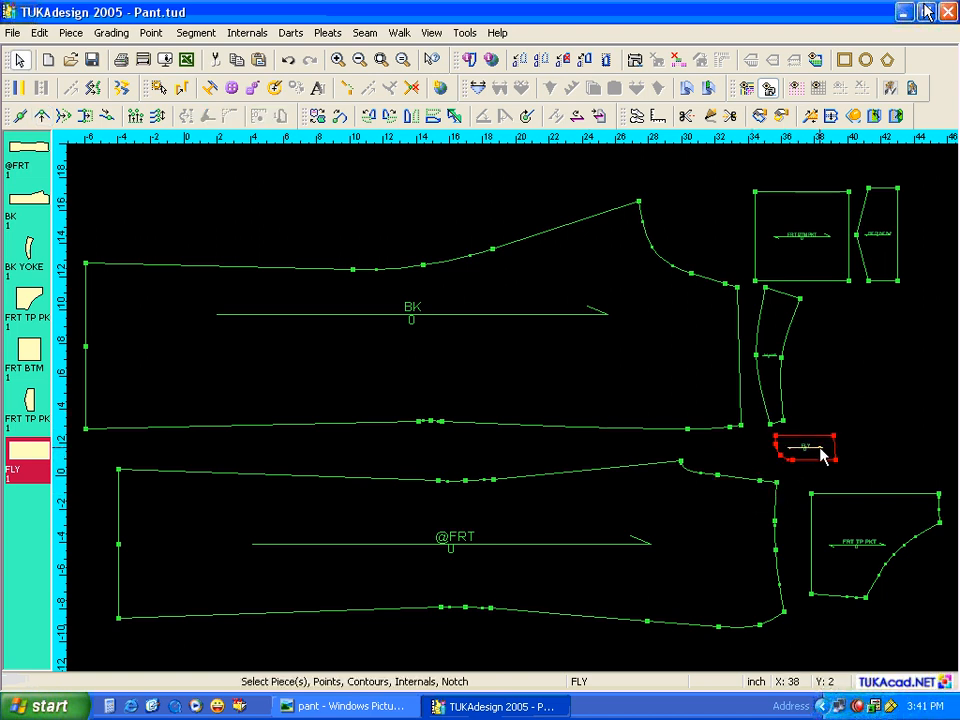
Paste a duplicate of the fly piece next to the original
{"action": "left_click", "coordinate": [252, 62]}
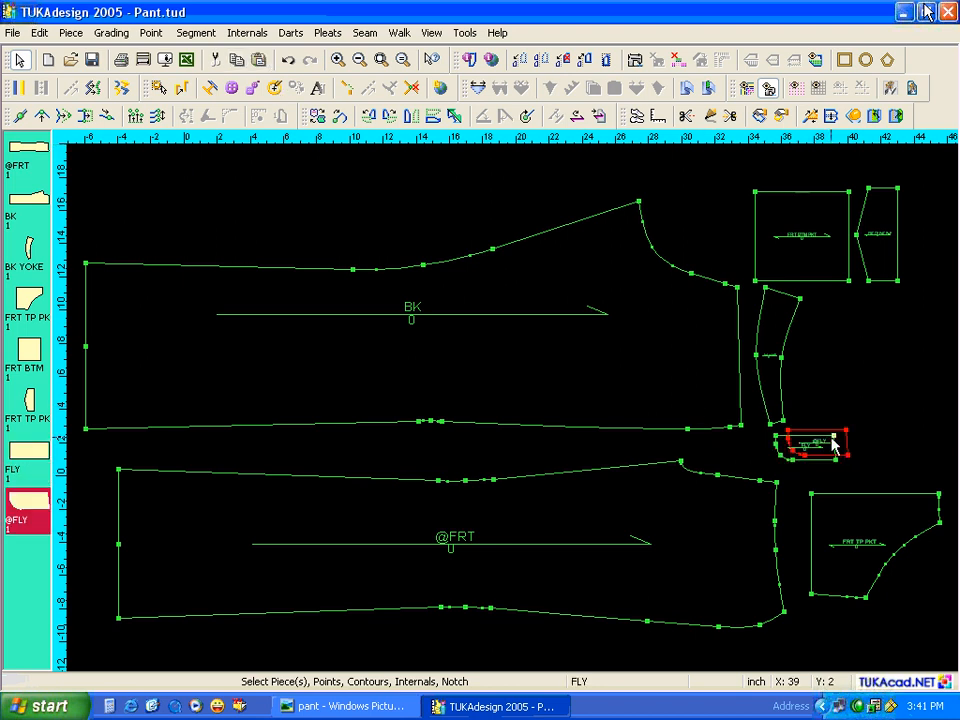
Move the duplicate fly clear of the original and mirror it open across its lower straight edge
{"action": "left_click_drag", "start_coordinate": [850, 445], "coordinate": [868, 418]}
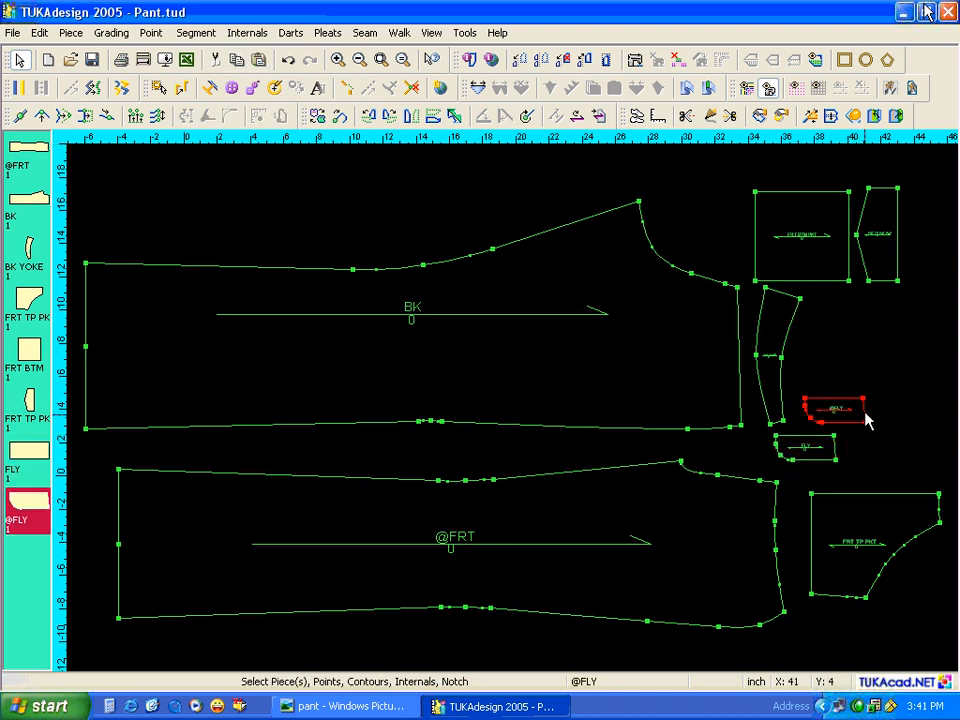
{"action": "key", "text": "Home"}
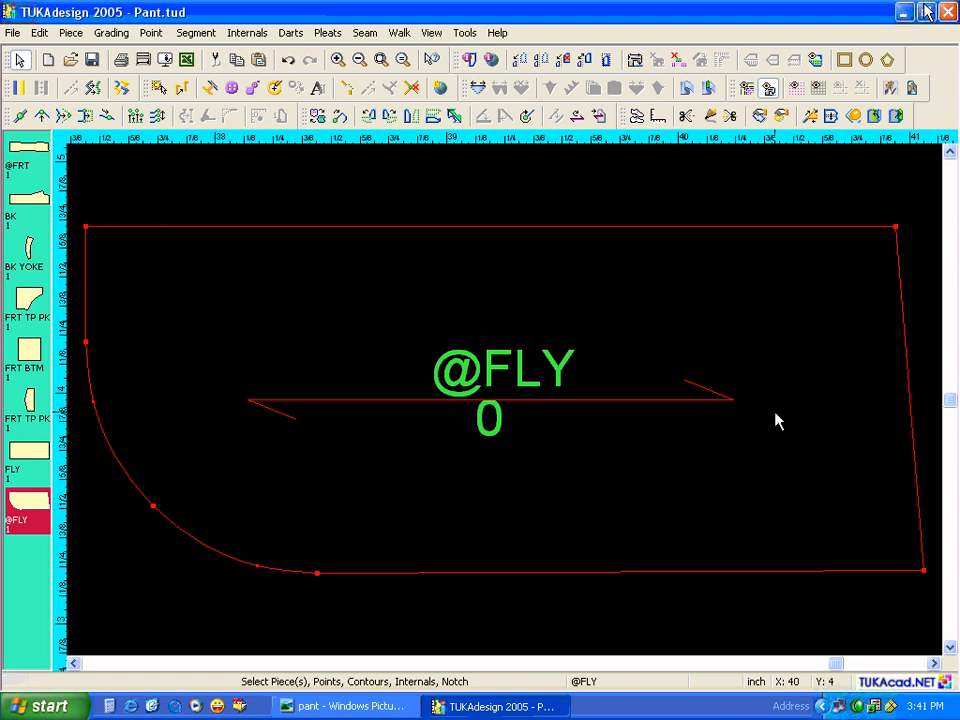
{"action": "key", "text": "Page_Down"}
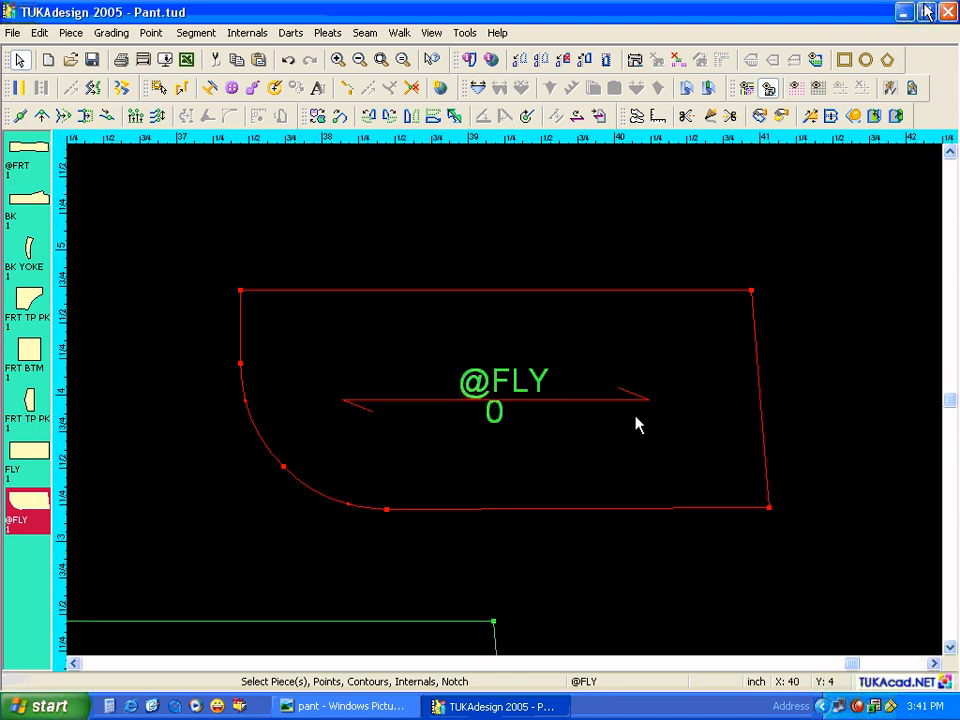
{"action": "left_click", "coordinate": [769, 510]}
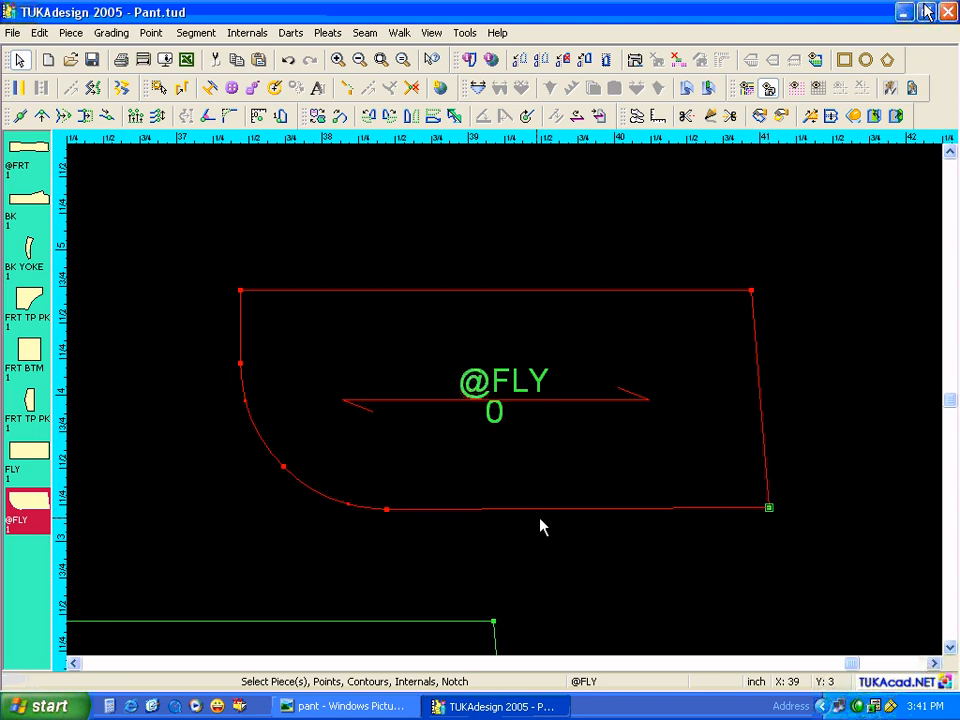
{"action": "left_click", "coordinate": [386, 510]}
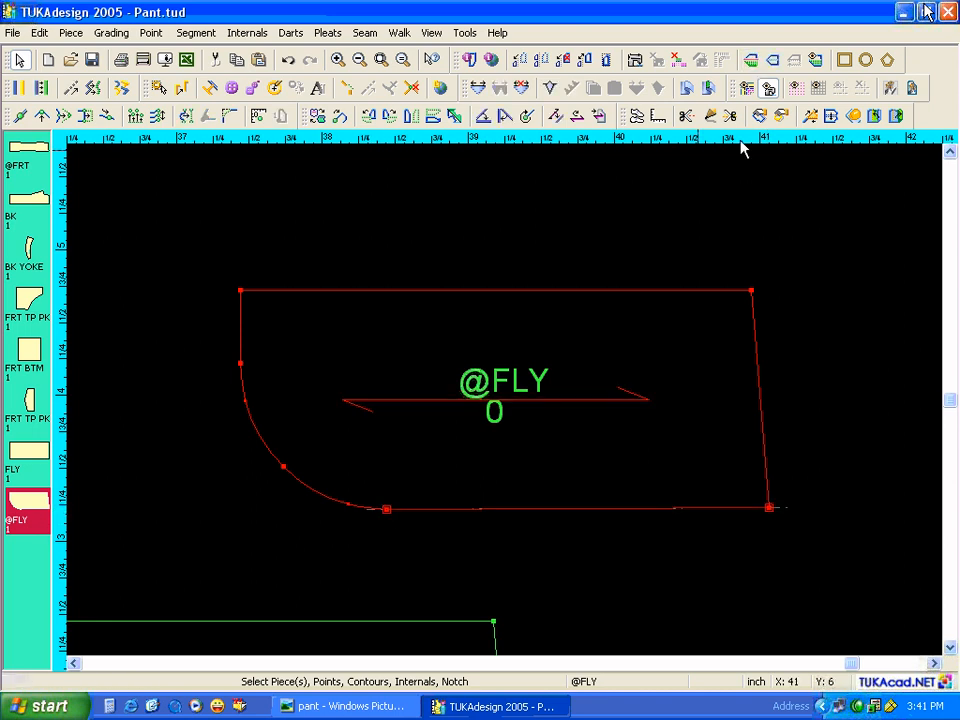
{"action": "left_click", "coordinate": [768, 89]}
{"action": "key", "text": "space"}
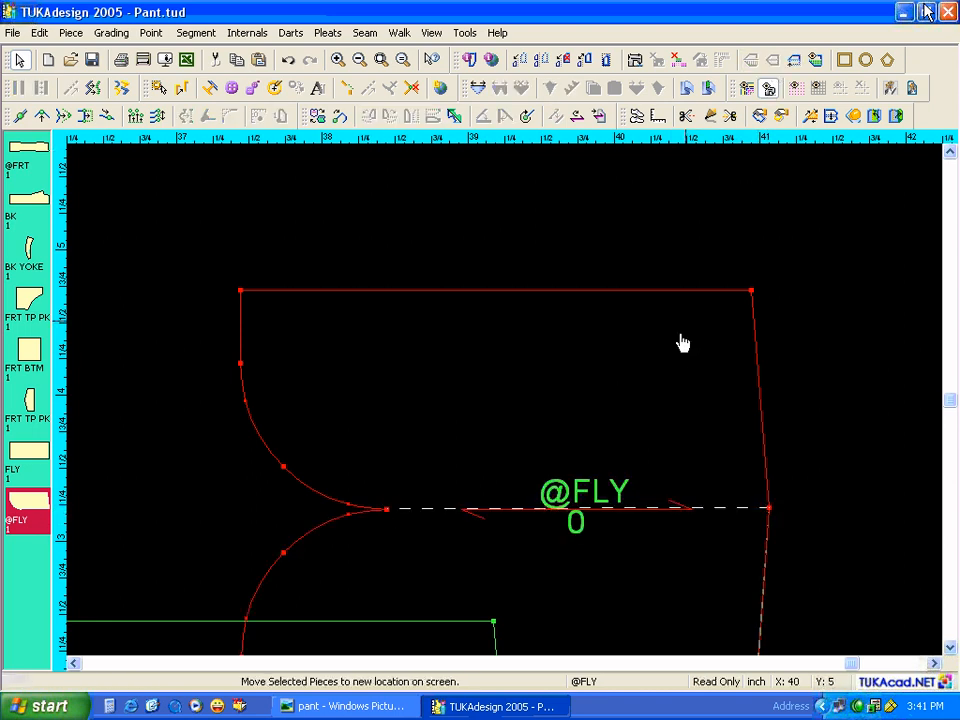
{"action": "left_click", "coordinate": [732, 232]}
Turn off Read Only for the mirrored fly piece and delete the dashed mirror line along its centre
{"action": "double_click", "coordinate": [672, 309]}
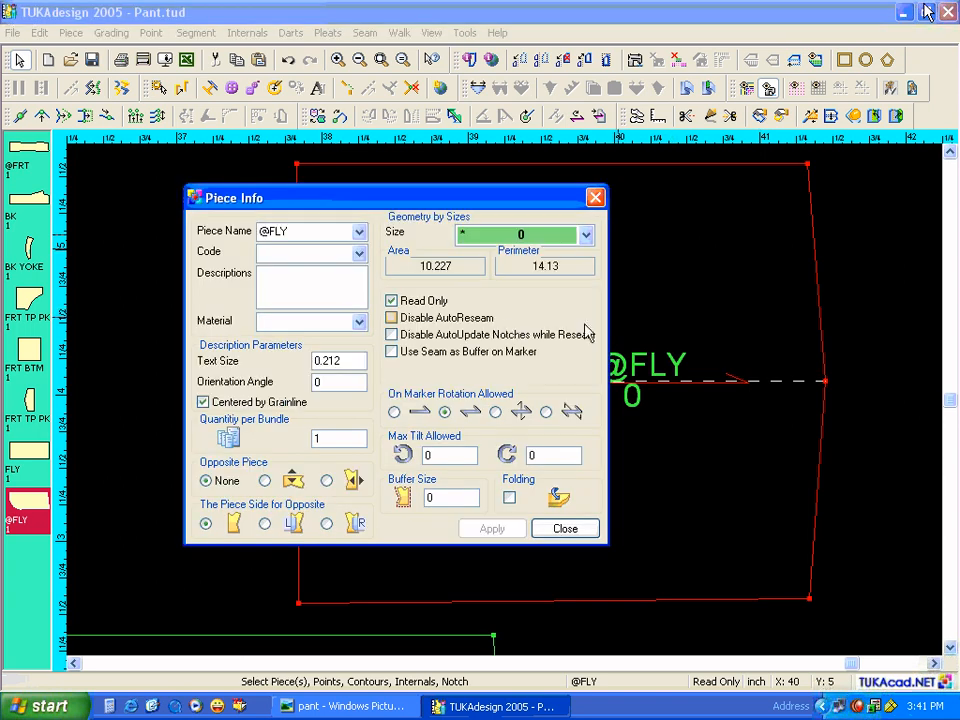
{"action": "left_click", "coordinate": [401, 302]}
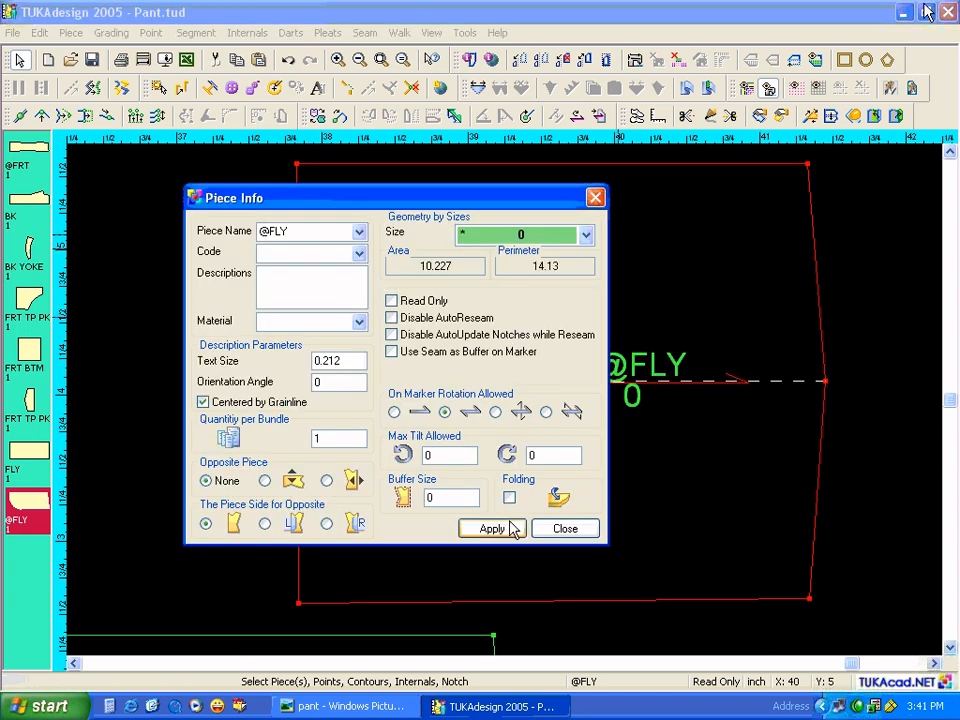
{"action": "left_click", "coordinate": [514, 527]}
{"action": "left_click", "coordinate": [543, 530]}
{"action": "left_click", "coordinate": [484, 389]}
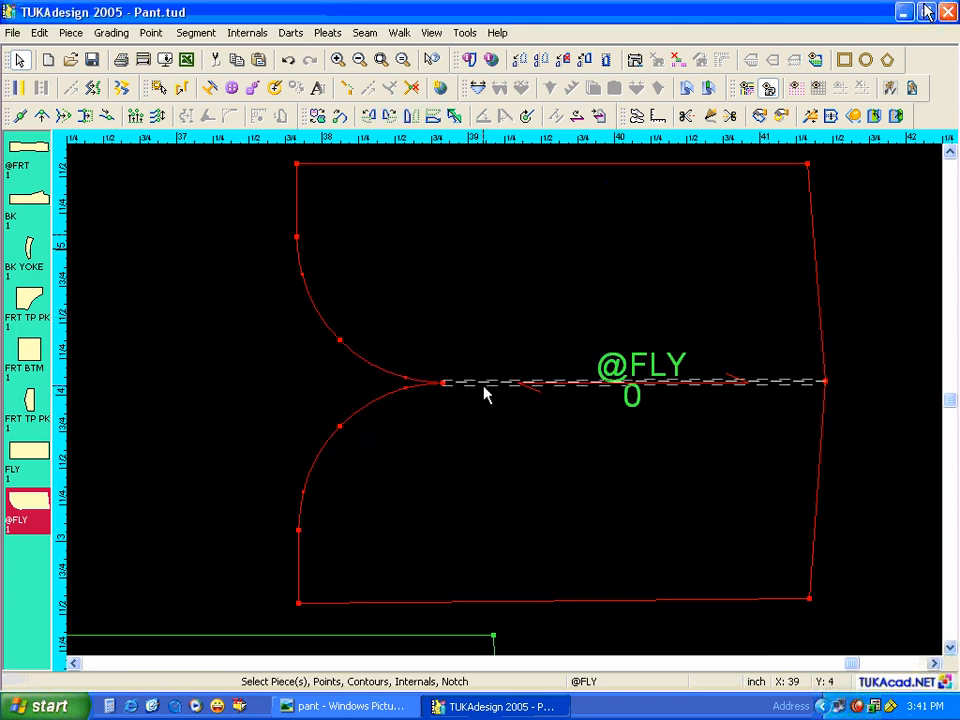
{"action": "key", "text": "Delete"}
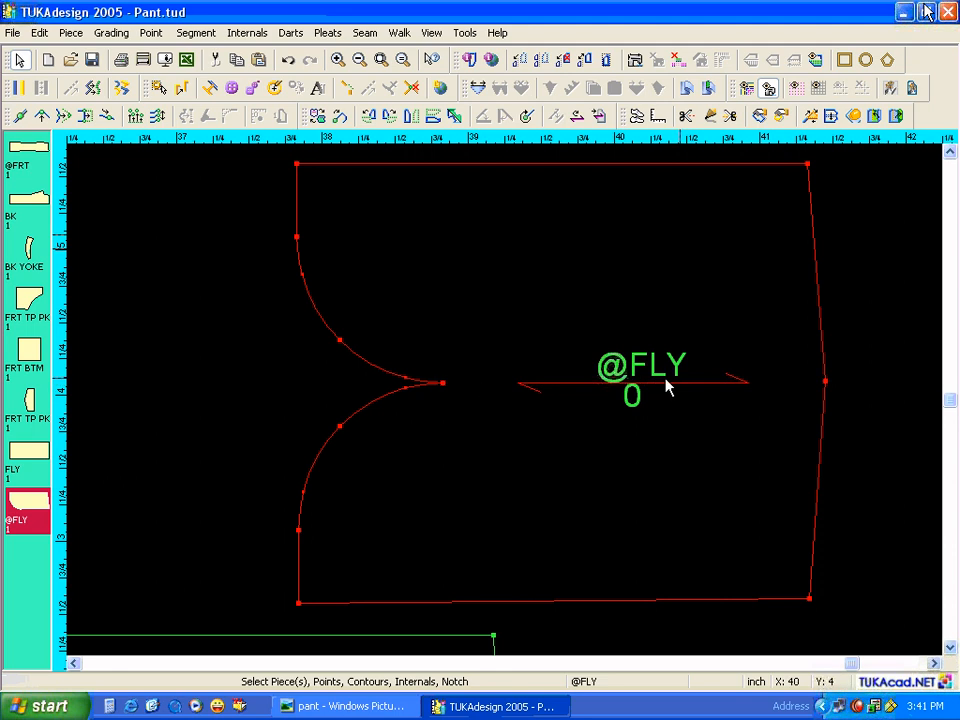
Align the mirrored fly's upper waist corner vertically with the centre point of the waist edge, using the last point as reference
{"action": "left_click", "coordinate": [810, 165]}
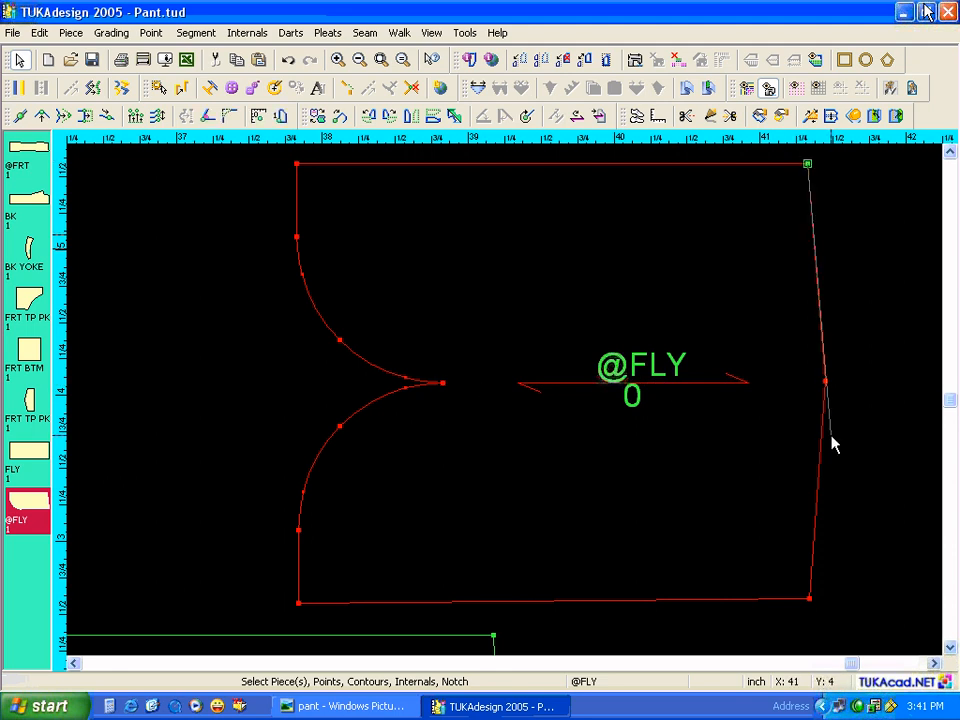
{"action": "left_click", "coordinate": [826, 383]}
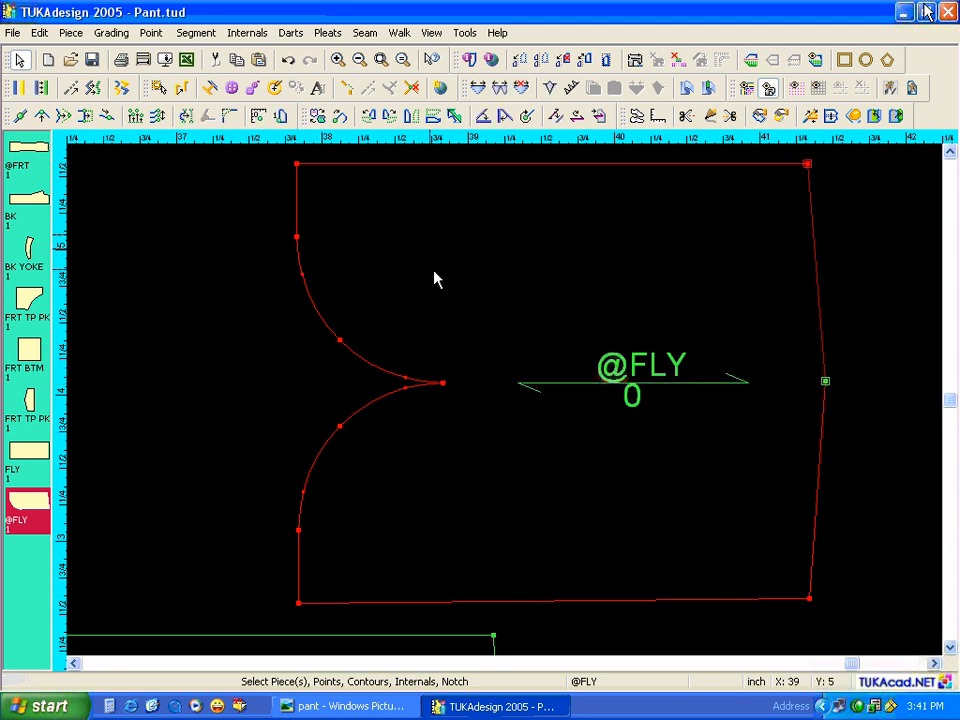
{"action": "left_click", "coordinate": [186, 116]}
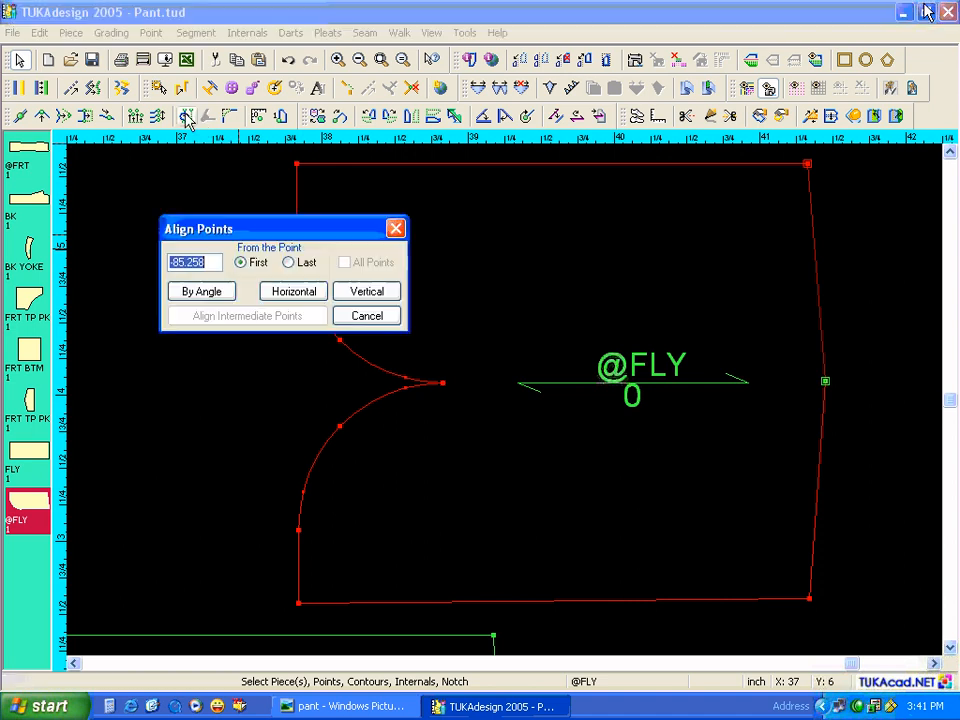
{"action": "left_click", "coordinate": [303, 263]}
{"action": "left_click", "coordinate": [367, 292]}
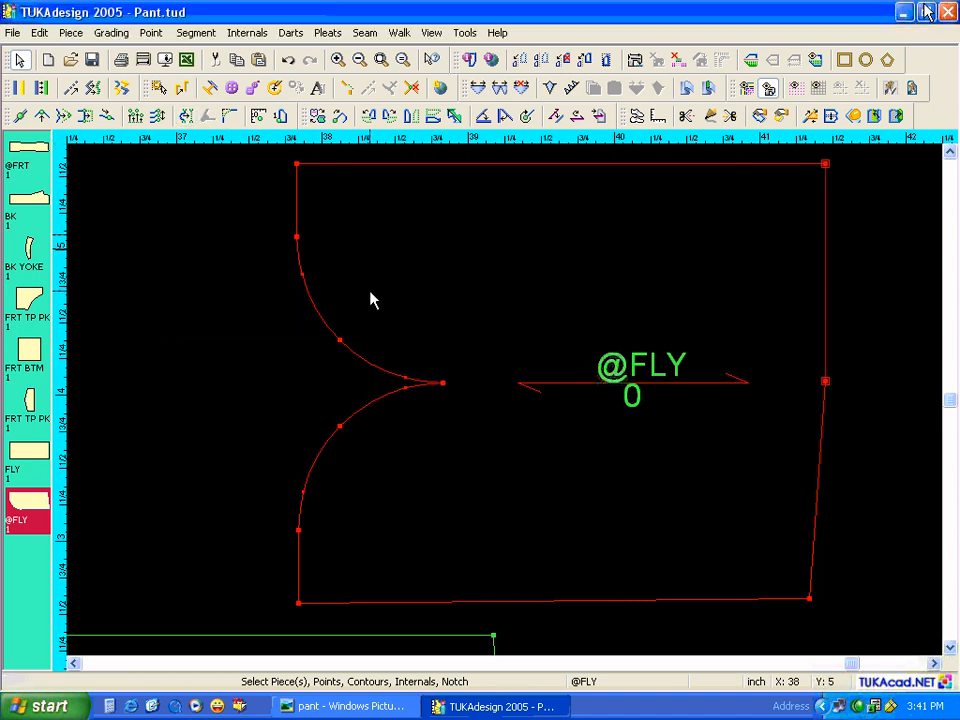
Align the mirrored fly's lower waist corner vertically with the centre point of the waist edge, using the first point as reference
{"action": "left_click", "coordinate": [825, 383]}
{"action": "left_click", "coordinate": [810, 598]}
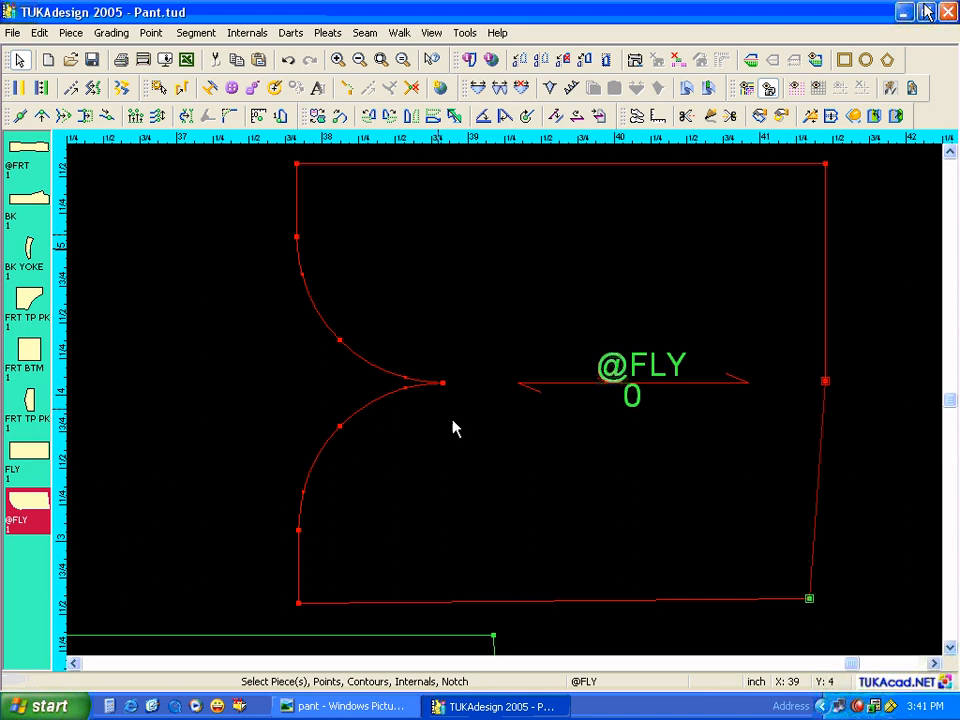
{"action": "left_click", "coordinate": [185, 117]}
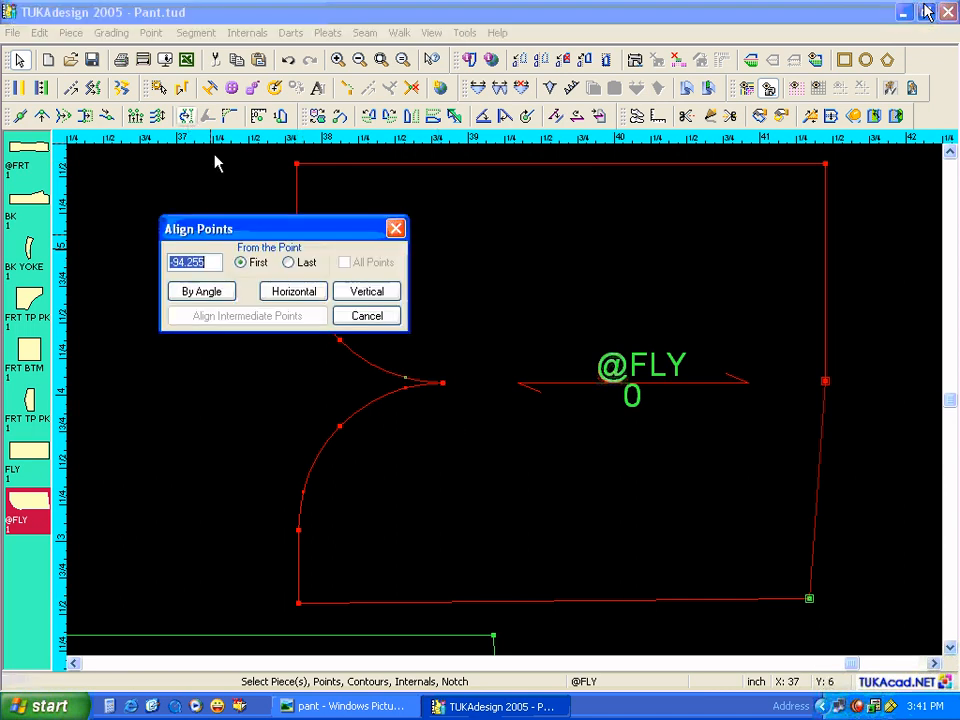
{"action": "left_click", "coordinate": [360, 290]}
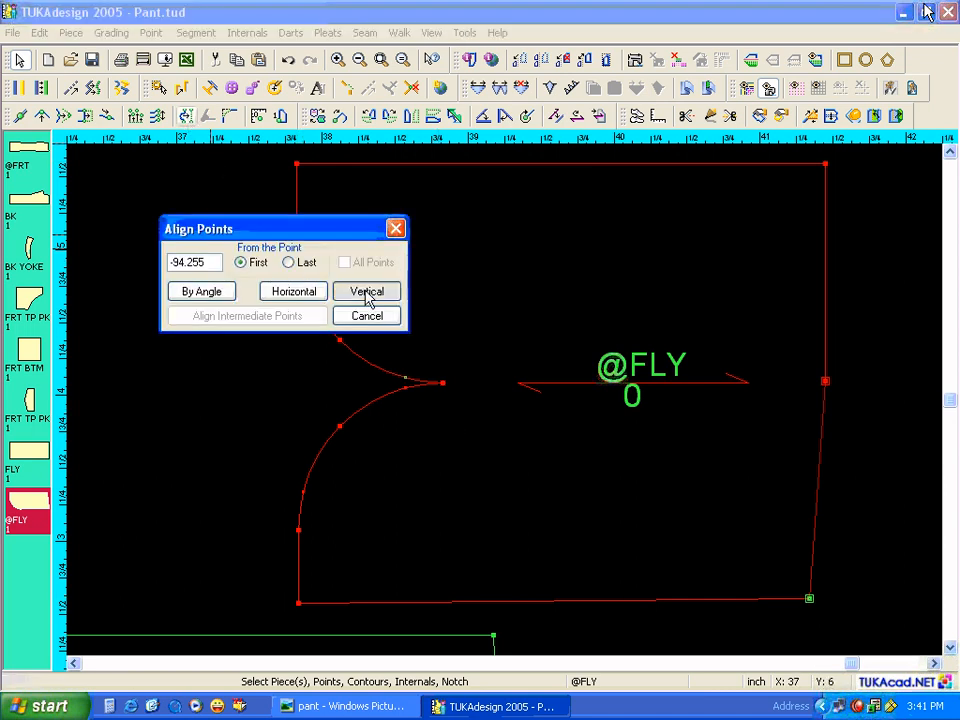
Lengthen the mirrored fly by moving all points of its curved end -.25 inch in X
{"action": "left_click", "coordinate": [298, 602]}
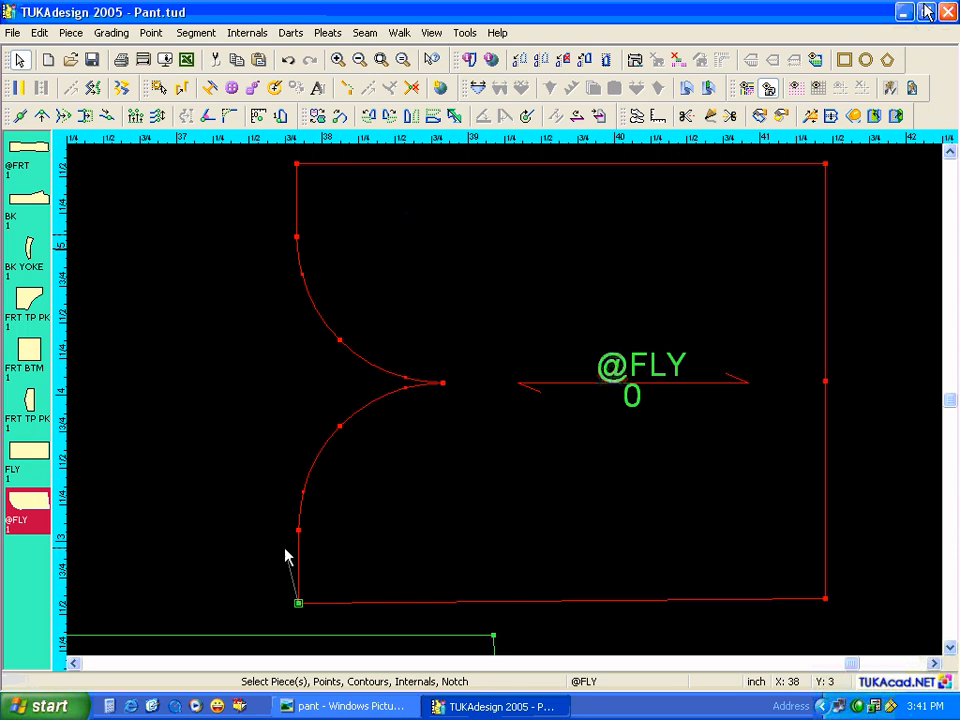
{"action": "left_click", "coordinate": [297, 164]}
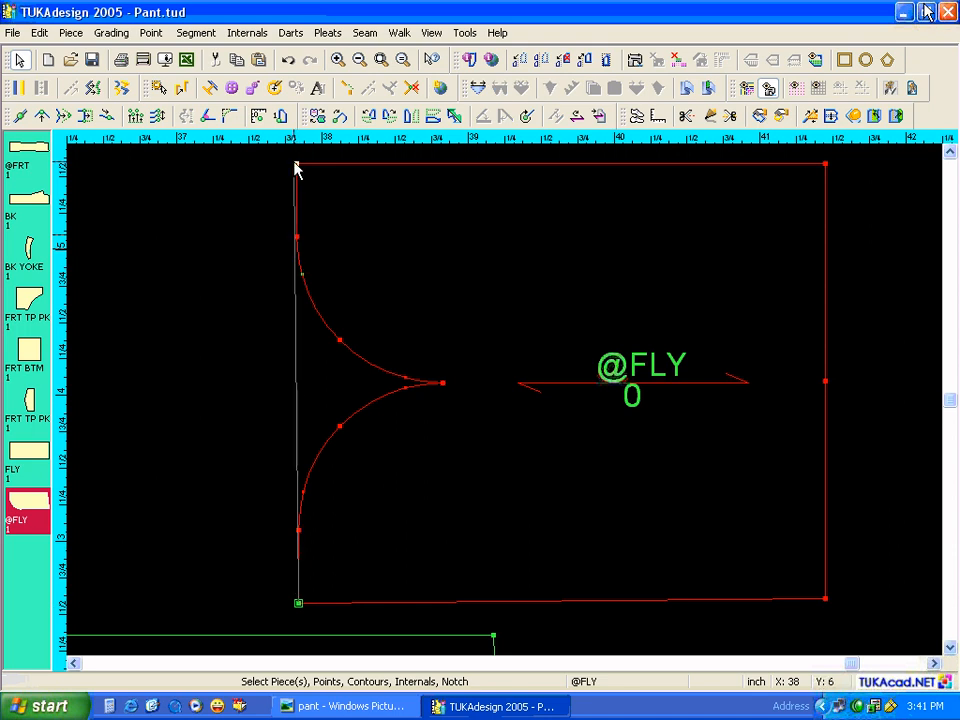
{"action": "right_click", "coordinate": [297, 164]}
{"action": "left_click", "coordinate": [328, 261]}
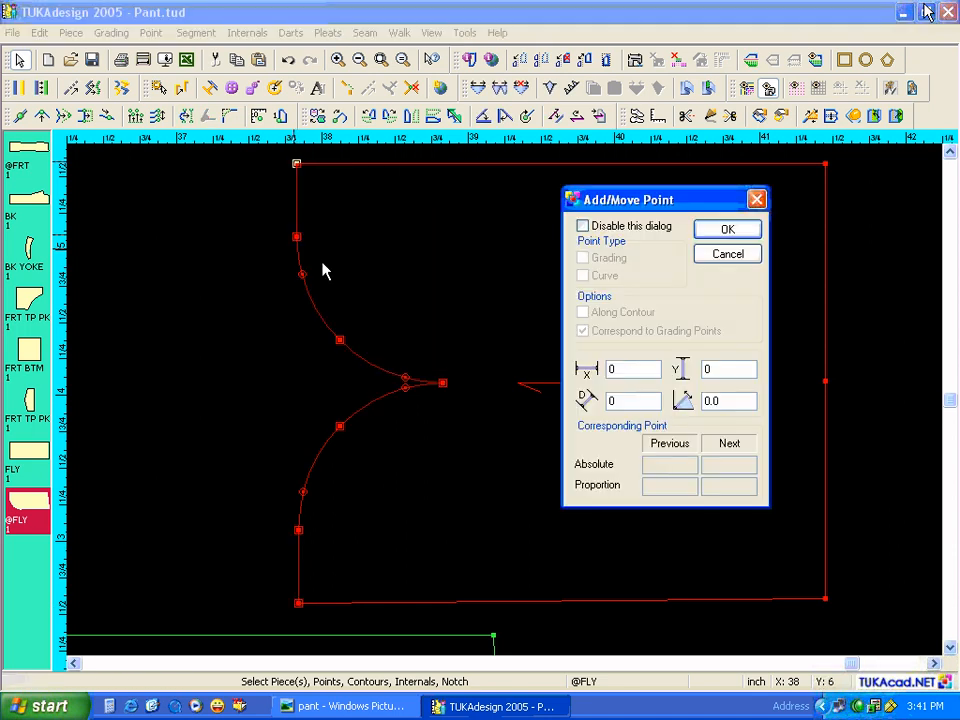
{"action": "left_click_drag", "start_coordinate": [619, 369], "coordinate": [596, 370]}
{"action": "key", "text": "BackSpace"}
{"action": "type", "text": "-.25"}
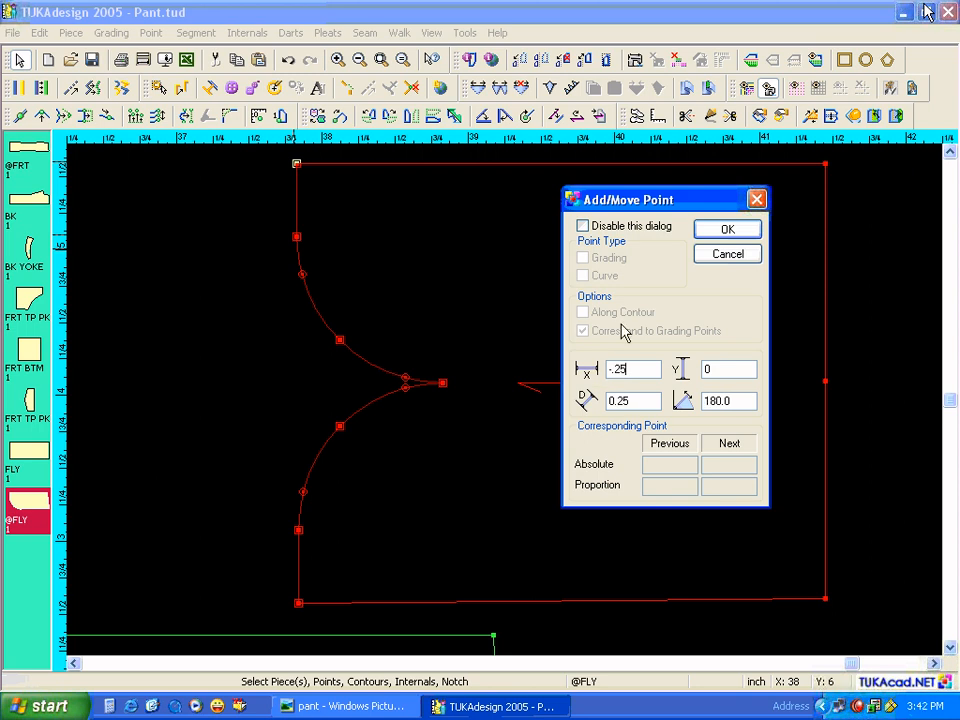
{"action": "left_click", "coordinate": [729, 234]}
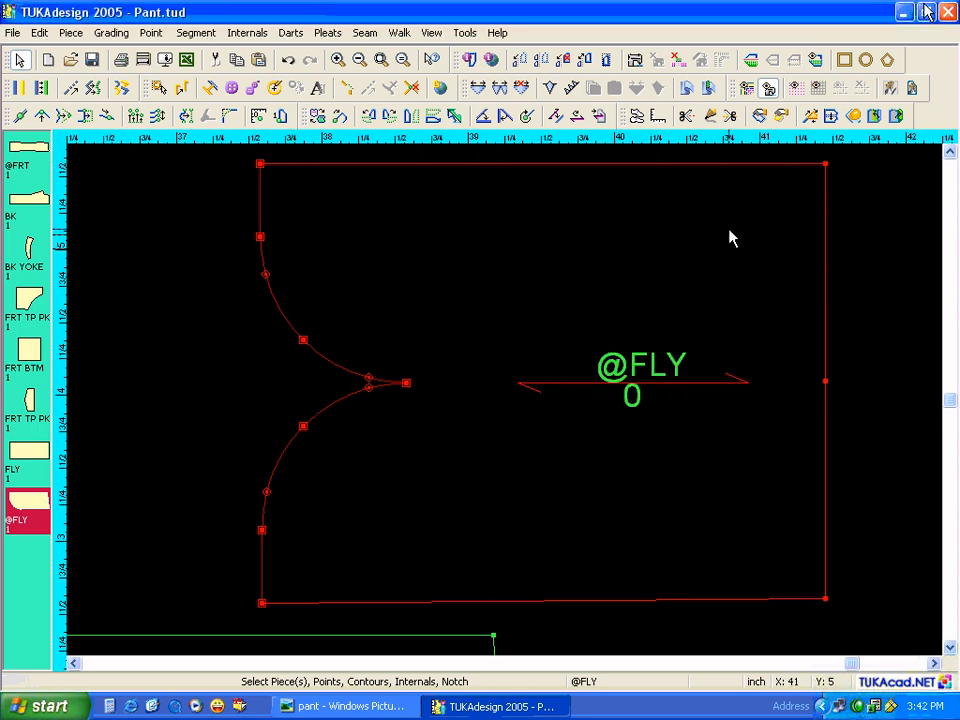
{"action": "left_click", "coordinate": [638, 278]}
{"action": "key", "text": "Home"}
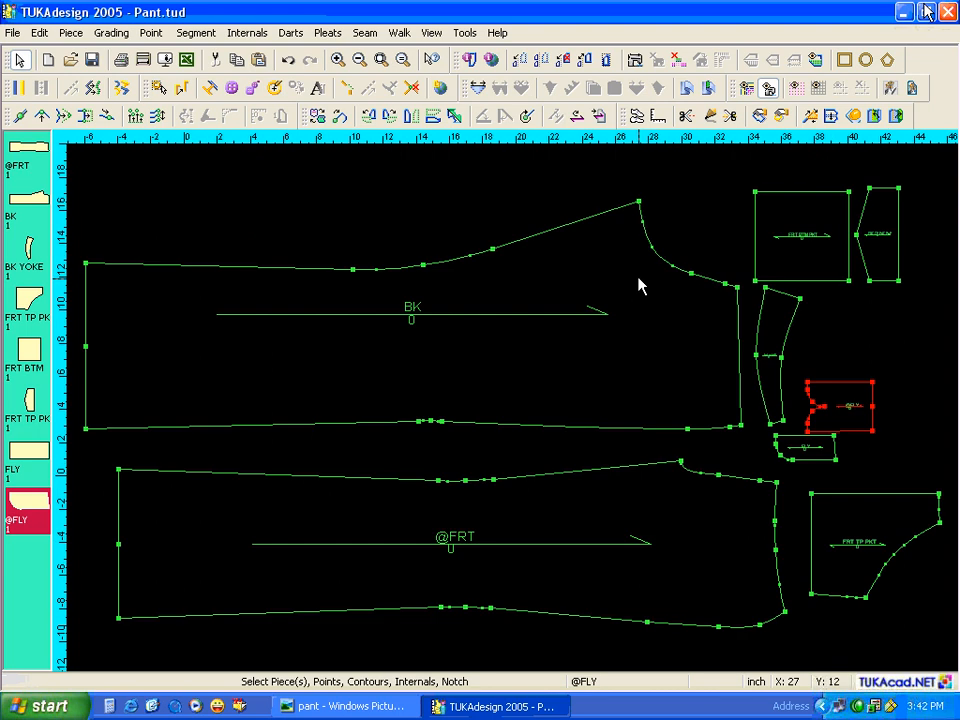
Rename the mirrored fly piece as FLY EXTN
{"action": "double_click", "coordinate": [838, 400]}
{"action": "double_click", "coordinate": [339, 233]}
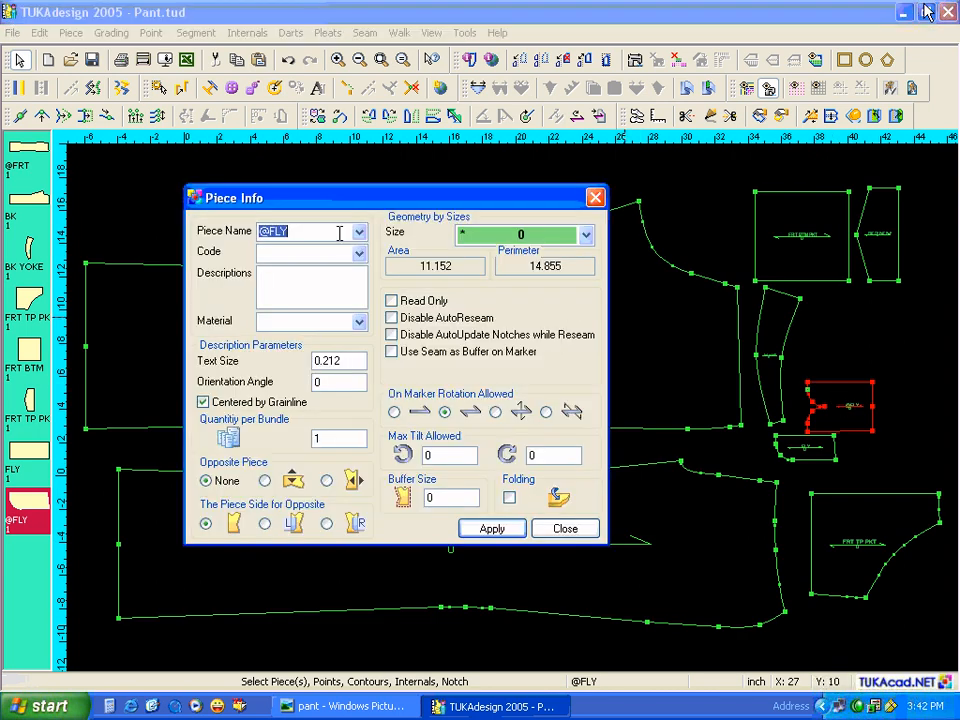
{"action": "type", "text": "FLY EXTN"}
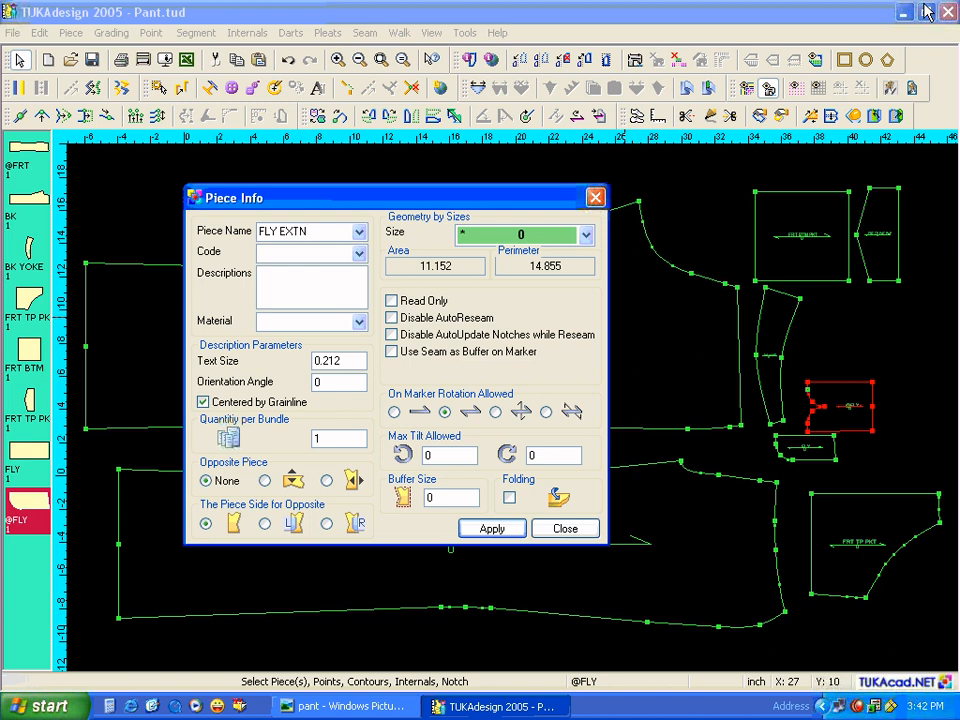
Switch to Windows Picture and Fax Viewer, check the spec sheet and pant sketch for the belt loop details, and return to TUKAdesign
{"action": "left_click", "coordinate": [924, 12]}
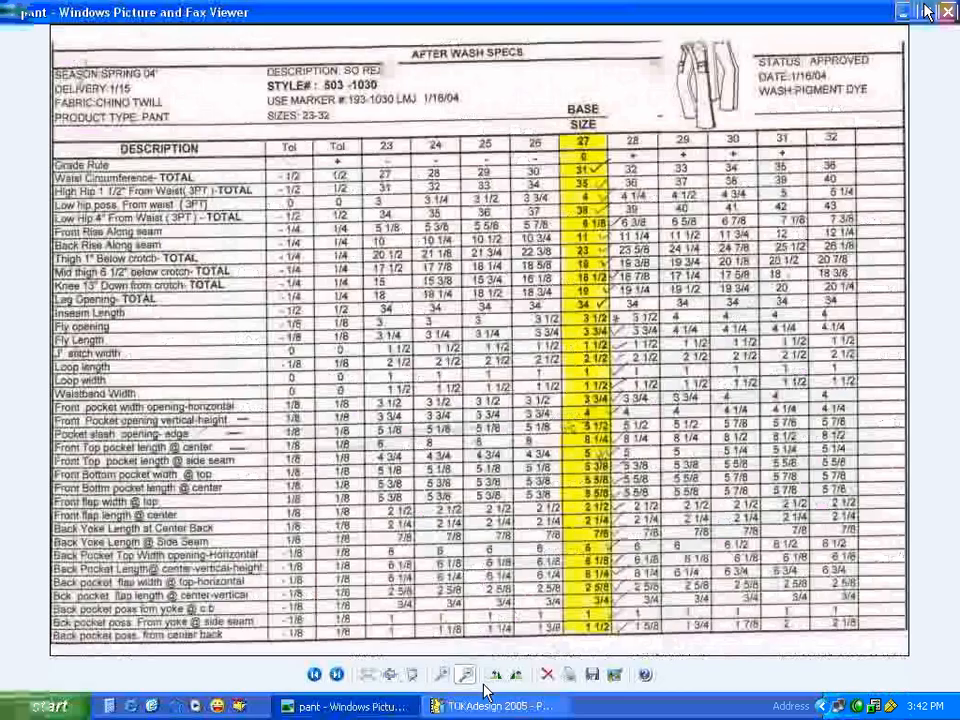
{"action": "key", "text": "Right"}
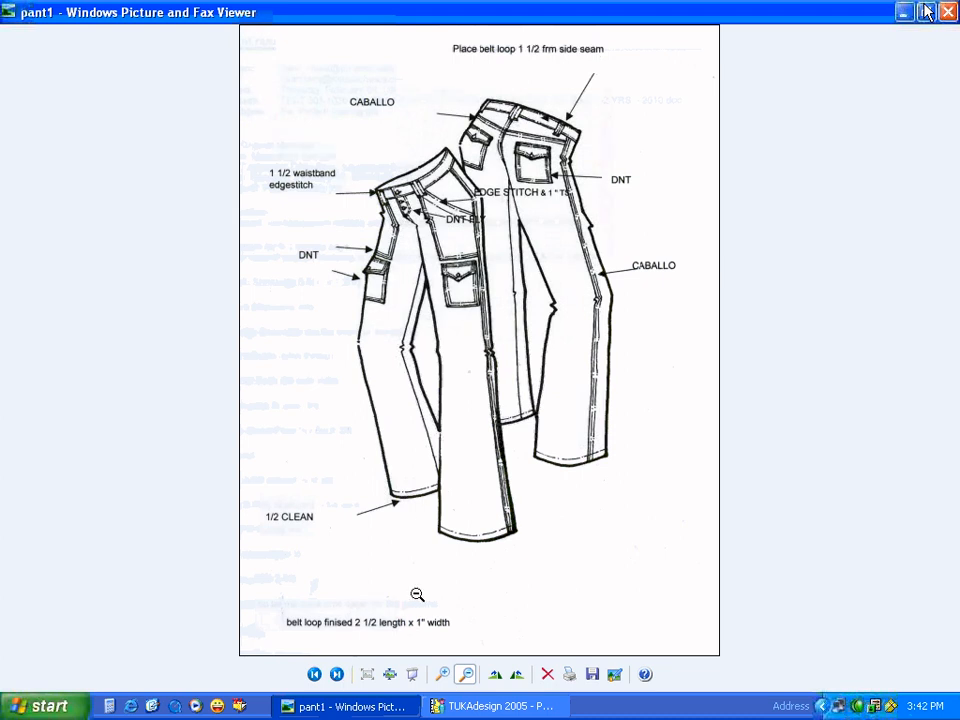
{"action": "left_click", "coordinate": [314, 674]}
{"action": "left_click", "coordinate": [490, 706]}
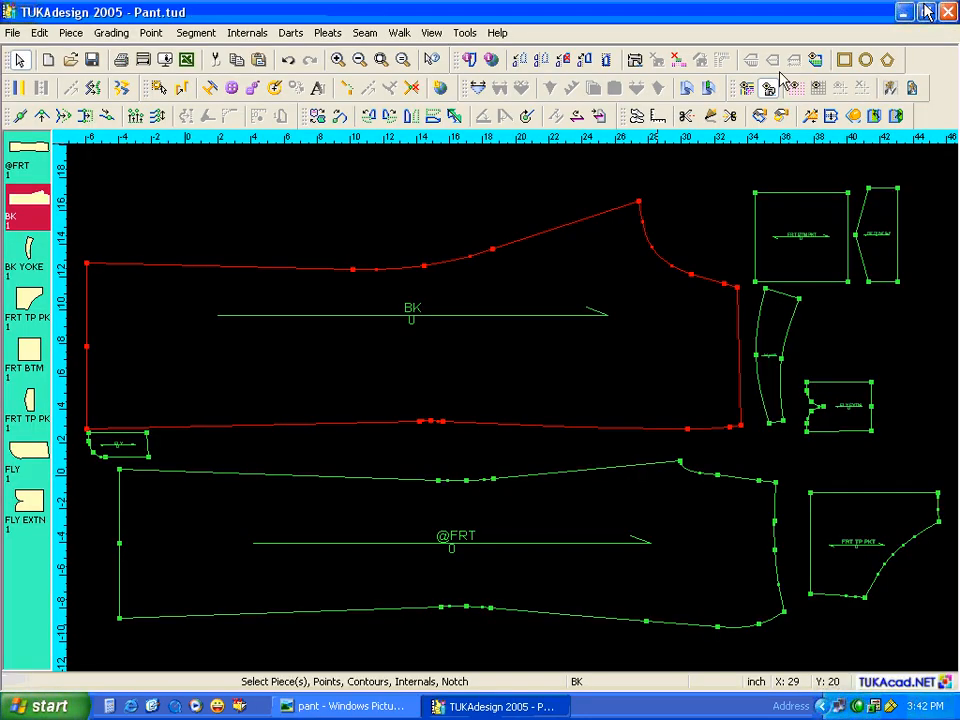
Create a rectangular piece named LOOP, 17 inches in X by 2.5 inches in Y
{"action": "left_click", "coordinate": [844, 61]}
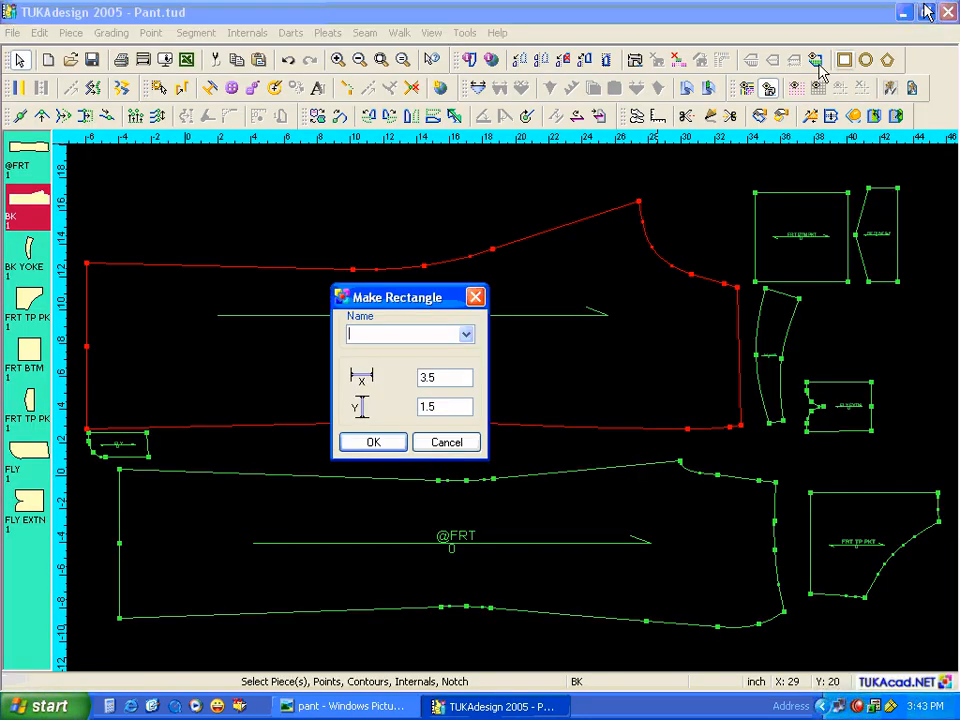
{"action": "type", "text": "LOOP"}
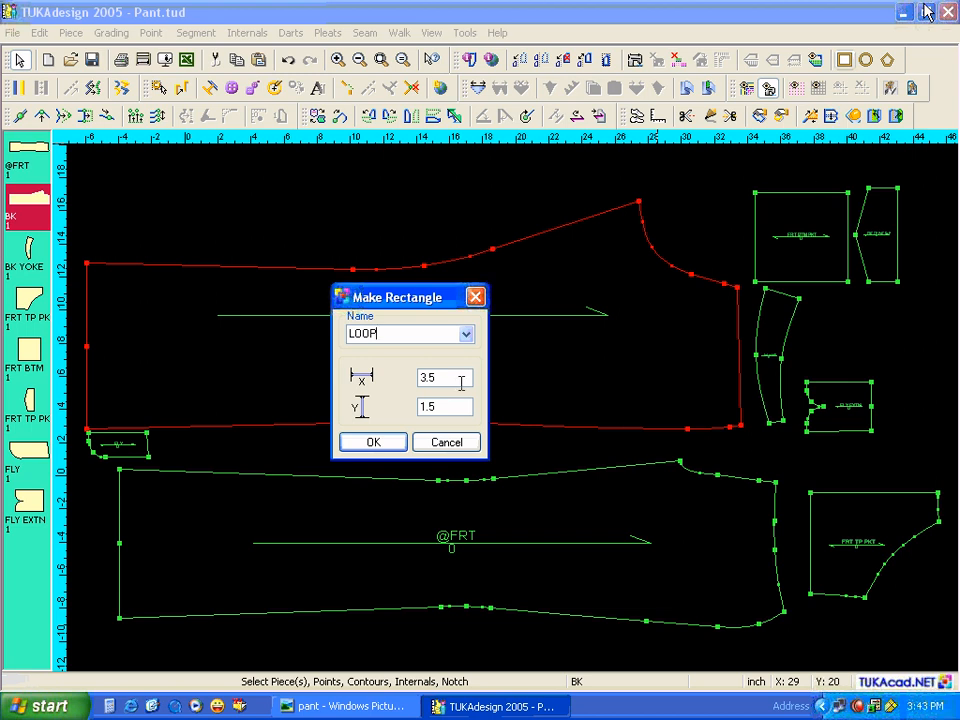
{"action": "left_click_drag", "start_coordinate": [461, 384], "coordinate": [408, 389]}
{"action": "type", "text": "17"}
{"action": "left_click_drag", "start_coordinate": [427, 406], "coordinate": [420, 407]}
{"action": "type", "text": "2.5"}
{"action": "left_click", "coordinate": [399, 446]}
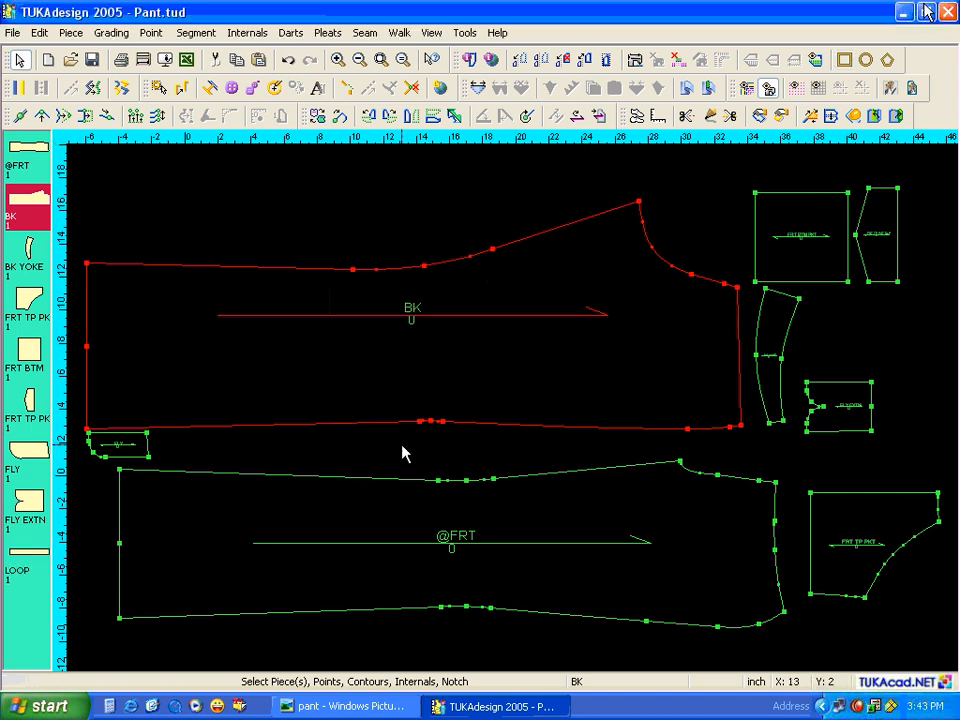
Place the LOOP piece in the work area above the back piece and enter the description 5 LOOPS for it
{"action": "left_click", "coordinate": [30, 552]}
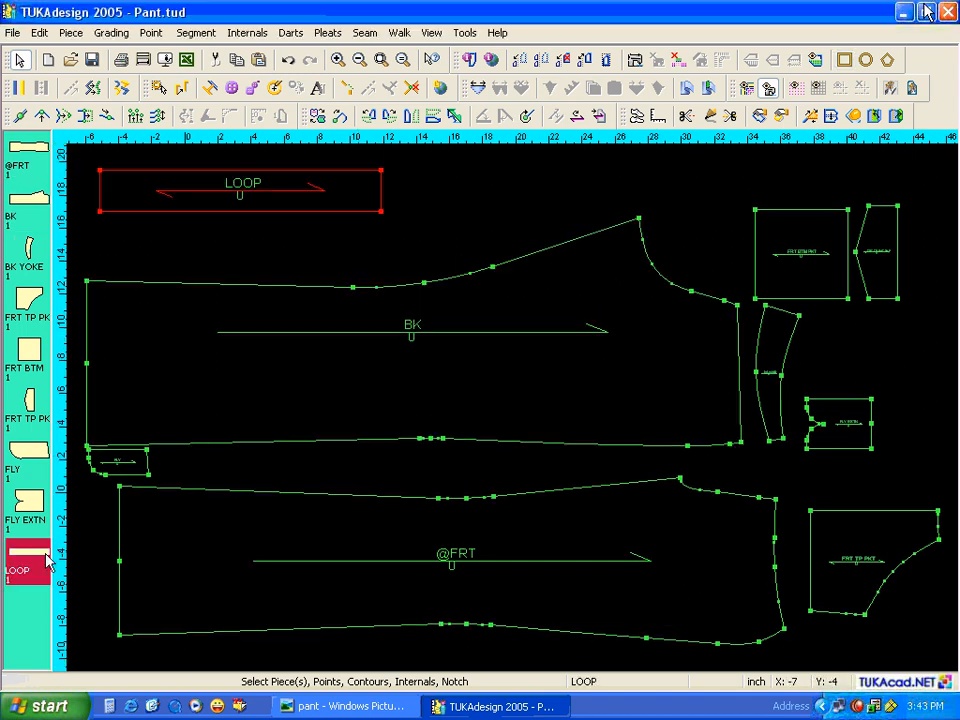
{"action": "double_click", "coordinate": [131, 198]}
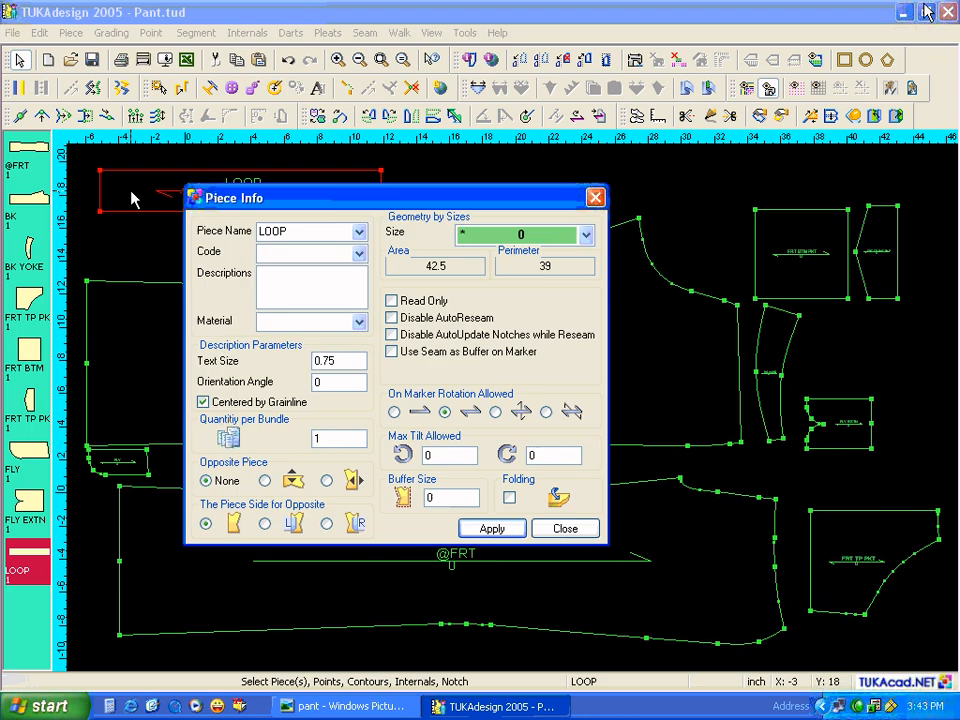
{"action": "left_click", "coordinate": [281, 279]}
{"action": "type", "text": "5 LO"}
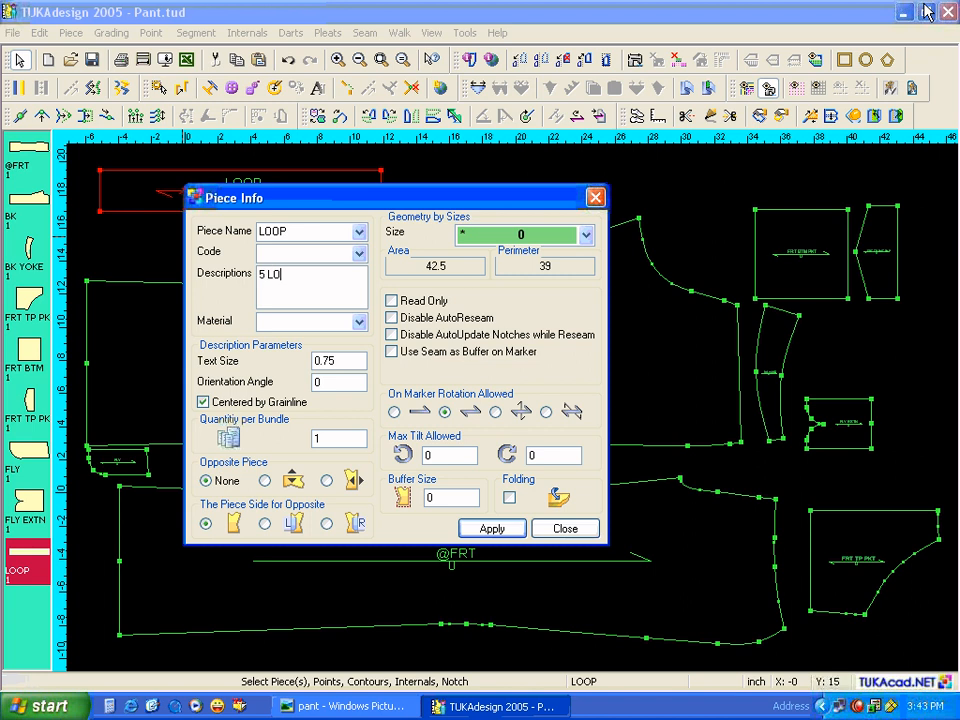
{"action": "type", "text": "P"}
{"action": "key", "text": "BackSpace"}
{"action": "type", "text": "OPS"}
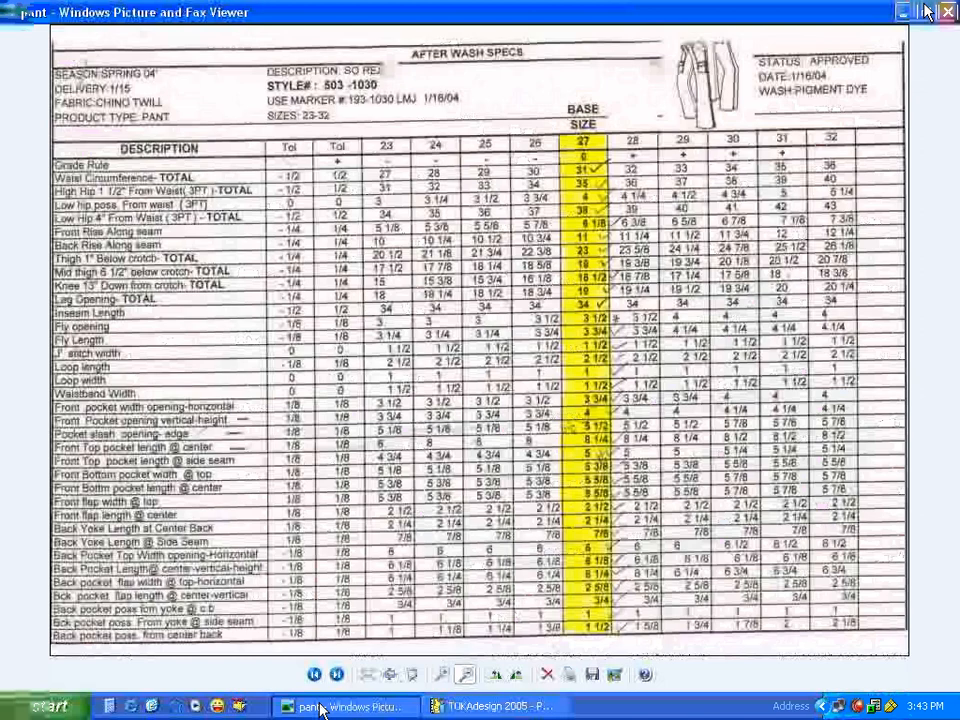
Check the belt loop size on the pant sketch in Windows Picture and Fax Viewer, then add the line 2.5" X 1" FINISHED to the LOOP description
{"action": "left_click", "coordinate": [345, 706]}
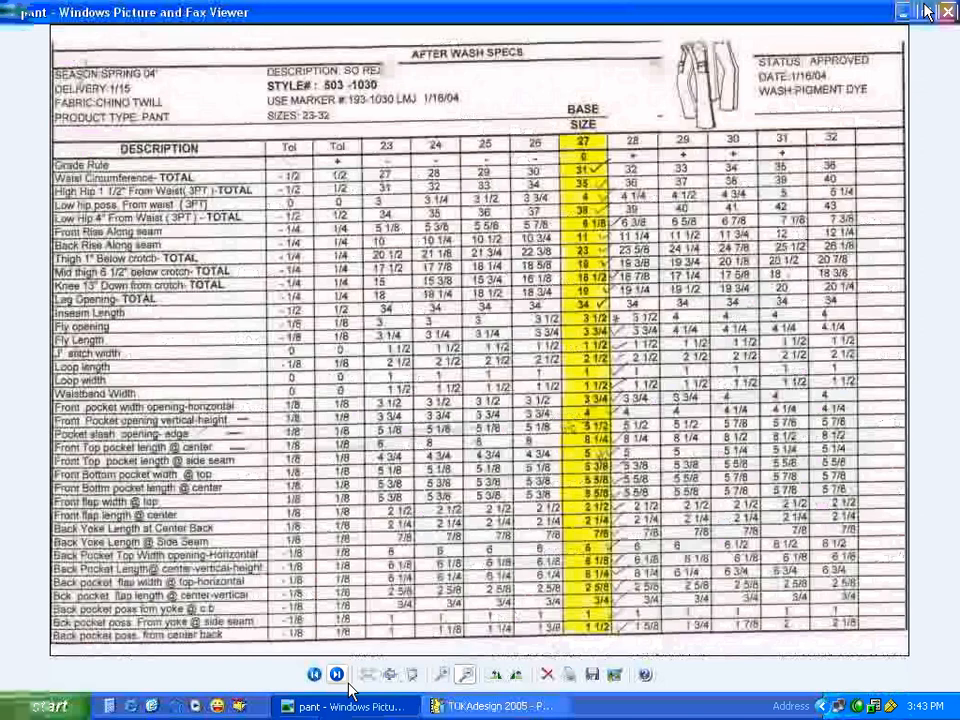
{"action": "left_click", "coordinate": [337, 675]}
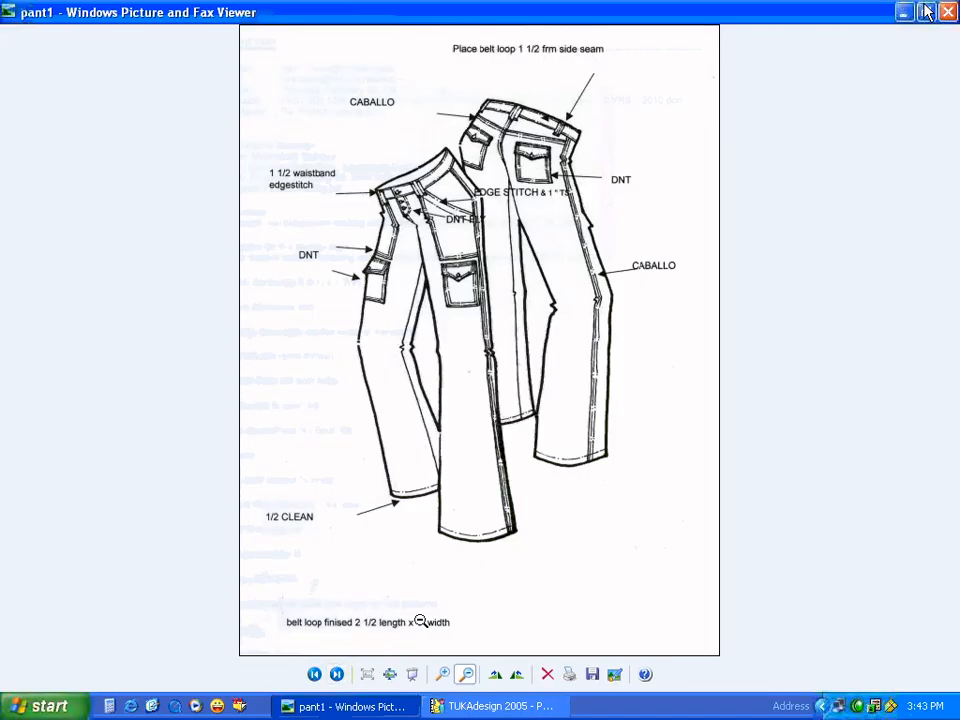
{"action": "left_click", "coordinate": [445, 706]}
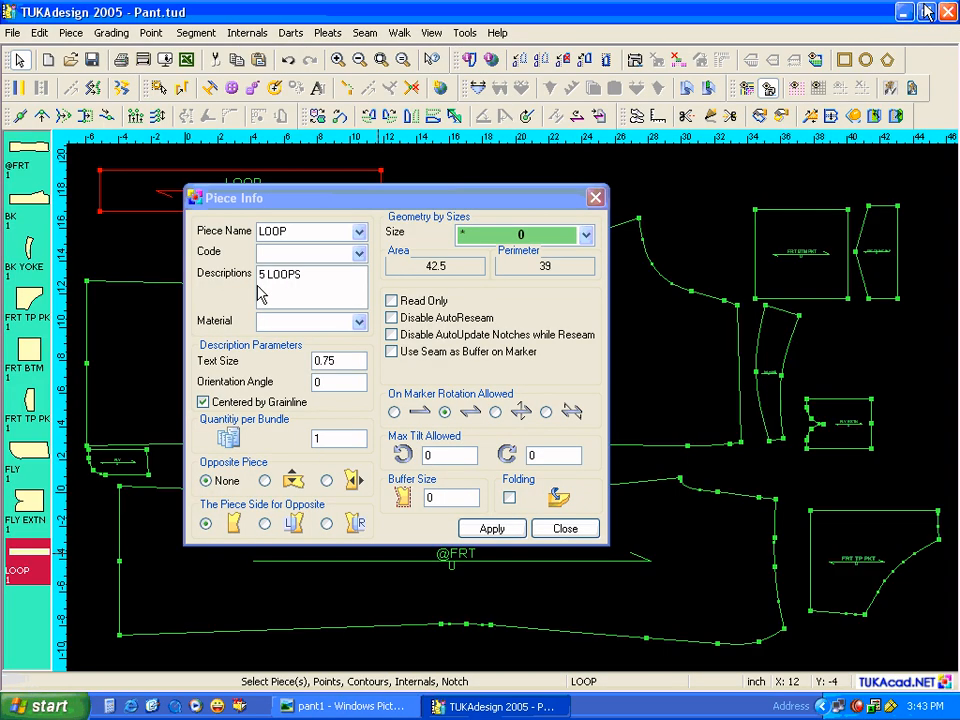
{"action": "type", "text": "2.5"}
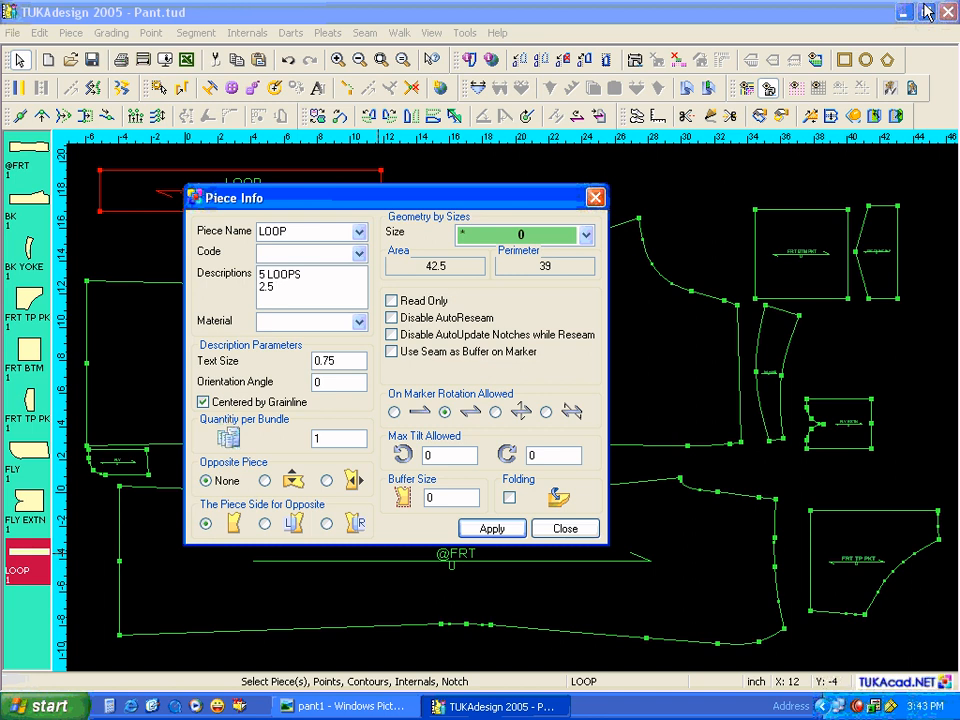
{"action": "type", "text": " X 1"}
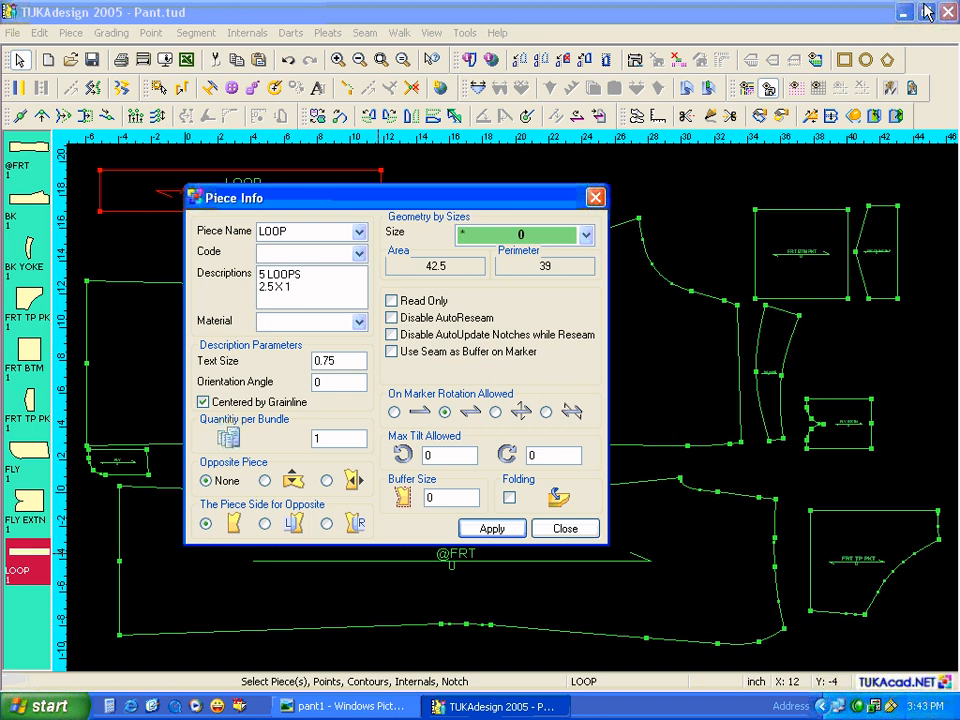
{"action": "type", "text": " FINISHED"}
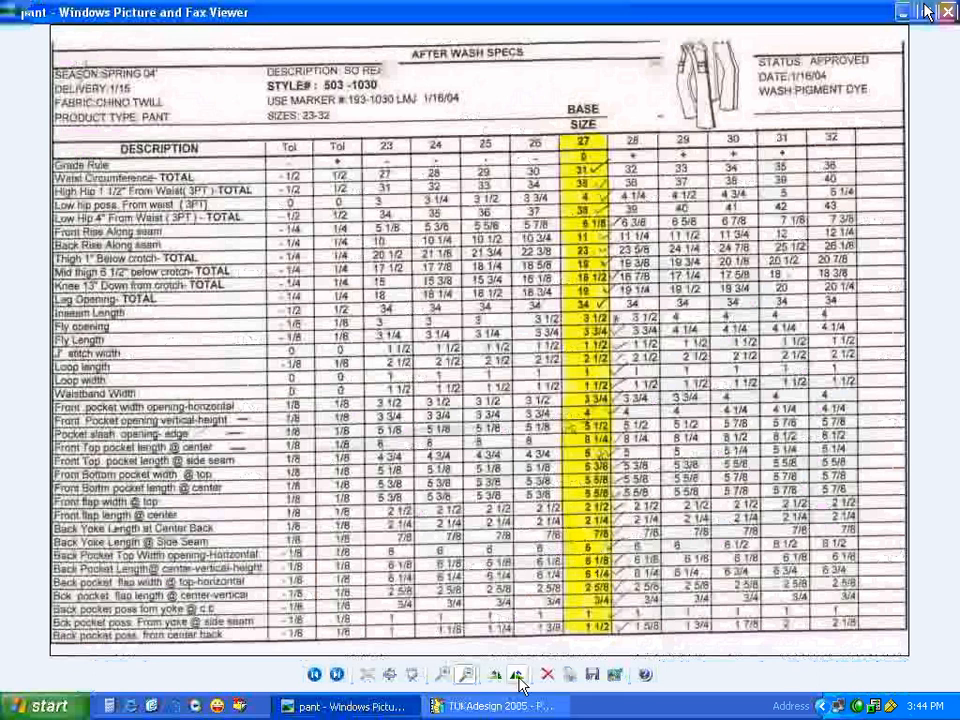
Return to TUKAdesign, create a rectangular piece named BK PKT, 6.125 inches in X by 6 inches in Y, and place it above the LOOP piece
{"action": "left_click", "coordinate": [505, 706]}
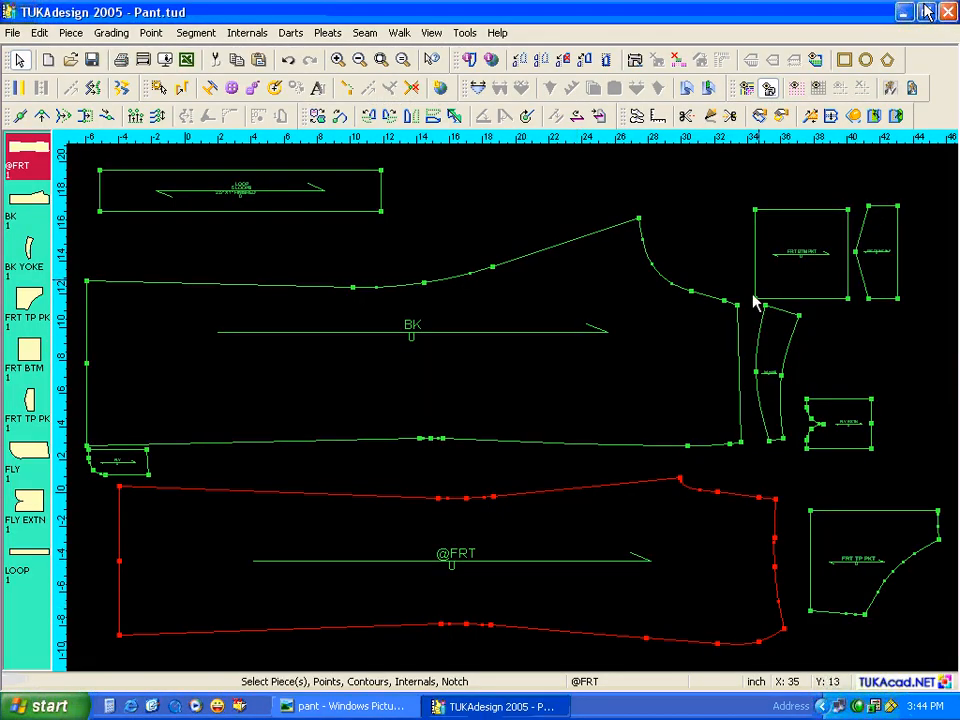
{"action": "left_click", "coordinate": [843, 60]}
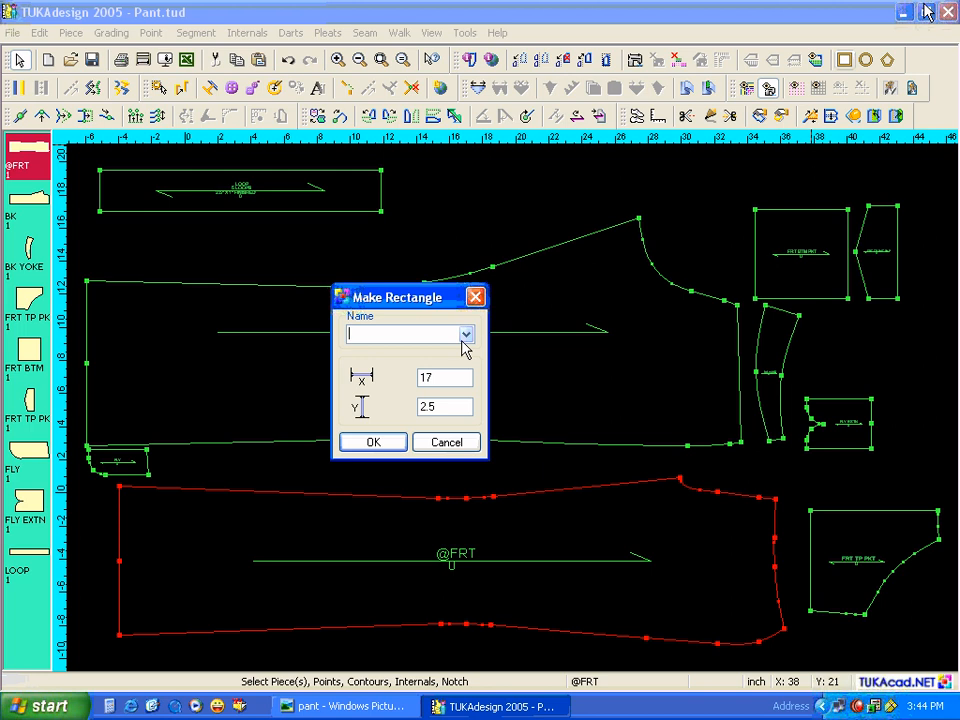
{"action": "type", "text": "BK PKT"}
{"action": "left_click_drag", "start_coordinate": [460, 378], "coordinate": [390, 392]}
{"action": "type", "text": "6.125"}
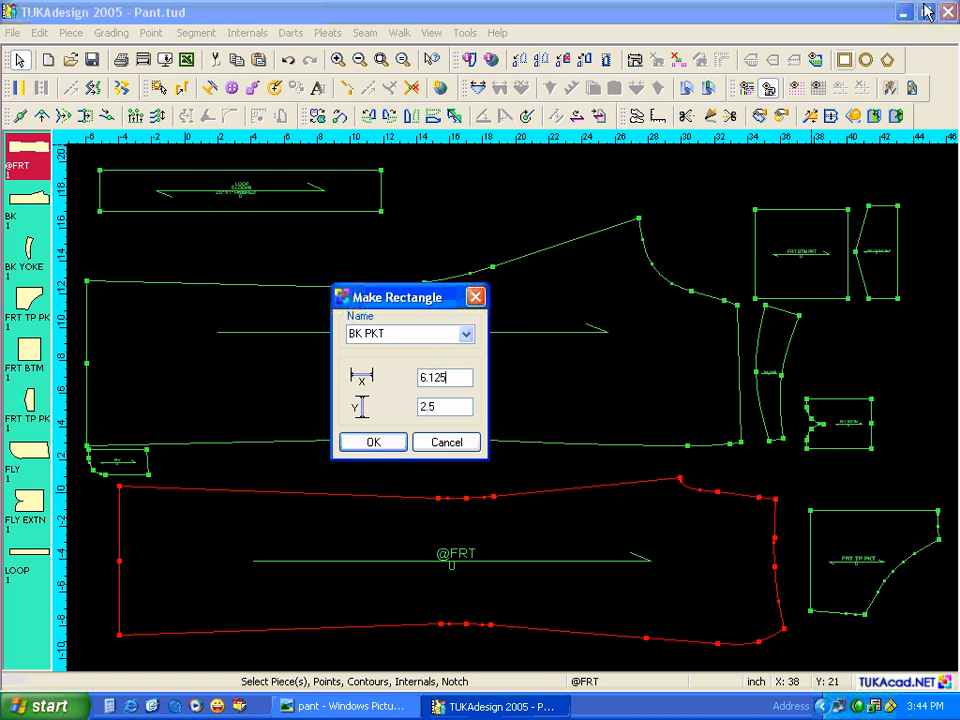
{"action": "left_click_drag", "start_coordinate": [462, 407], "coordinate": [400, 418]}
{"action": "type", "text": "6"}
{"action": "left_click", "coordinate": [396, 444]}
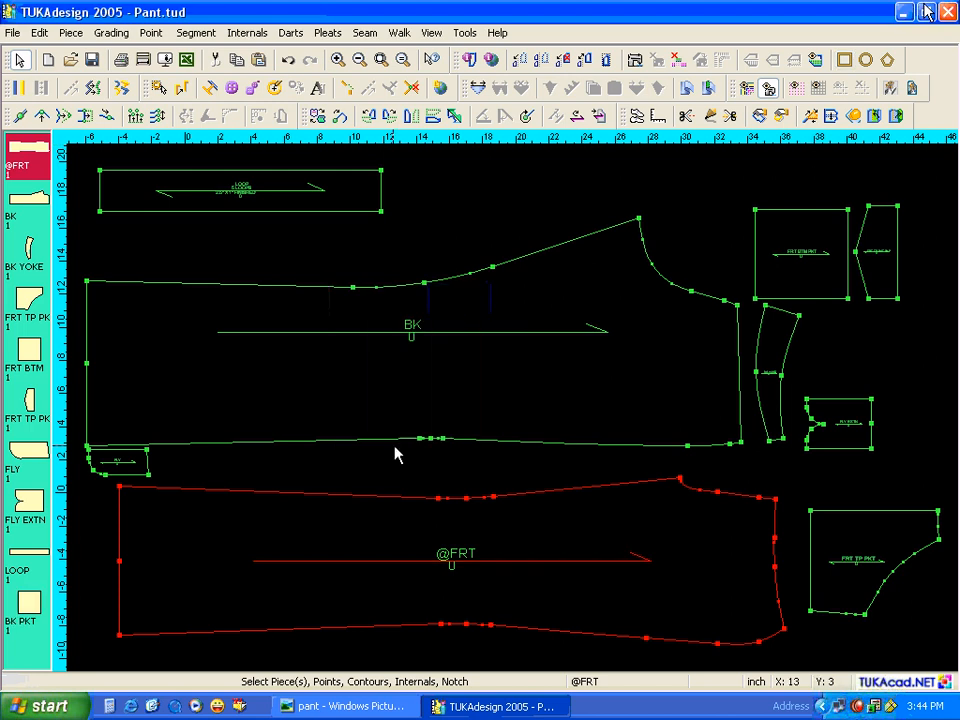
{"action": "left_click", "coordinate": [30, 605]}
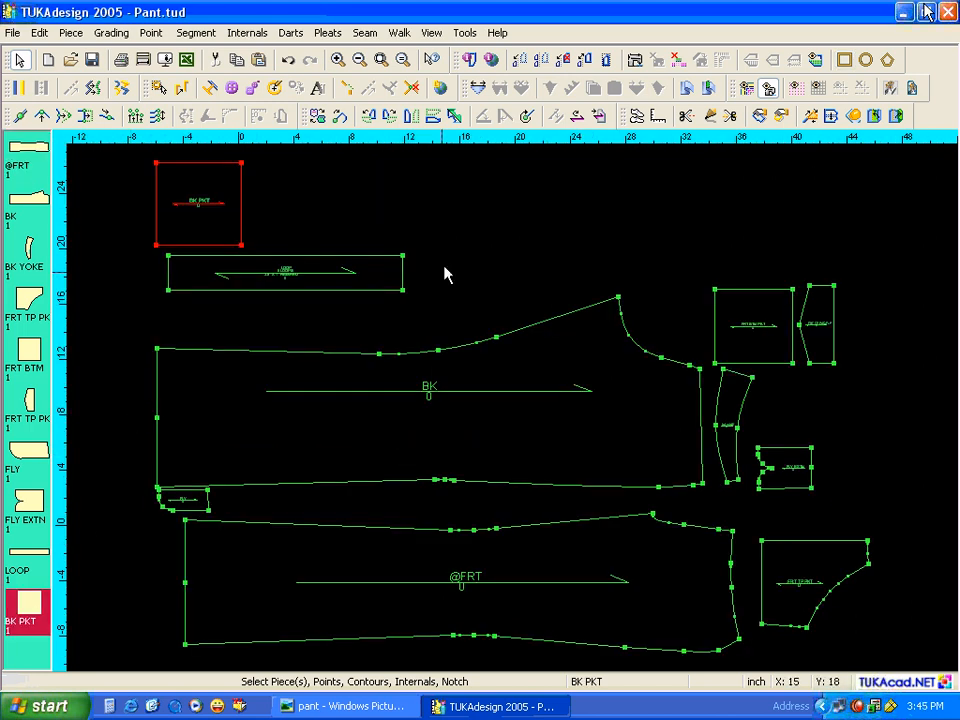
Check the back flap specs, create a rectangle named BK PKT FLP, 2.625 inches in X by 6.25 inches in Y, and place it beside BK PKT
{"action": "left_click", "coordinate": [380, 709]}
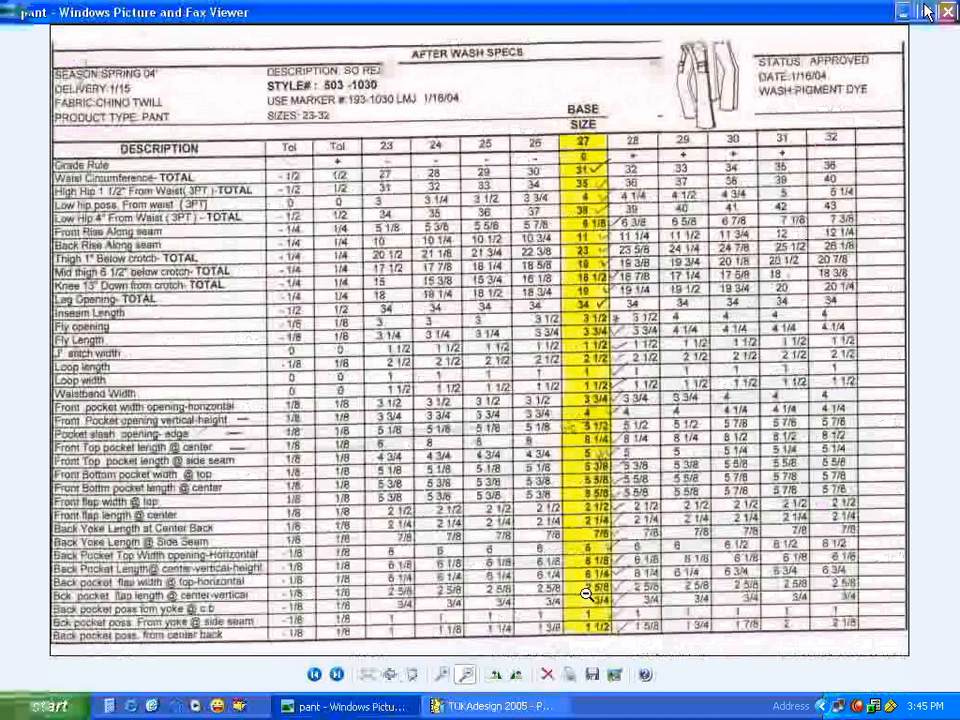
{"action": "left_click", "coordinate": [558, 710]}
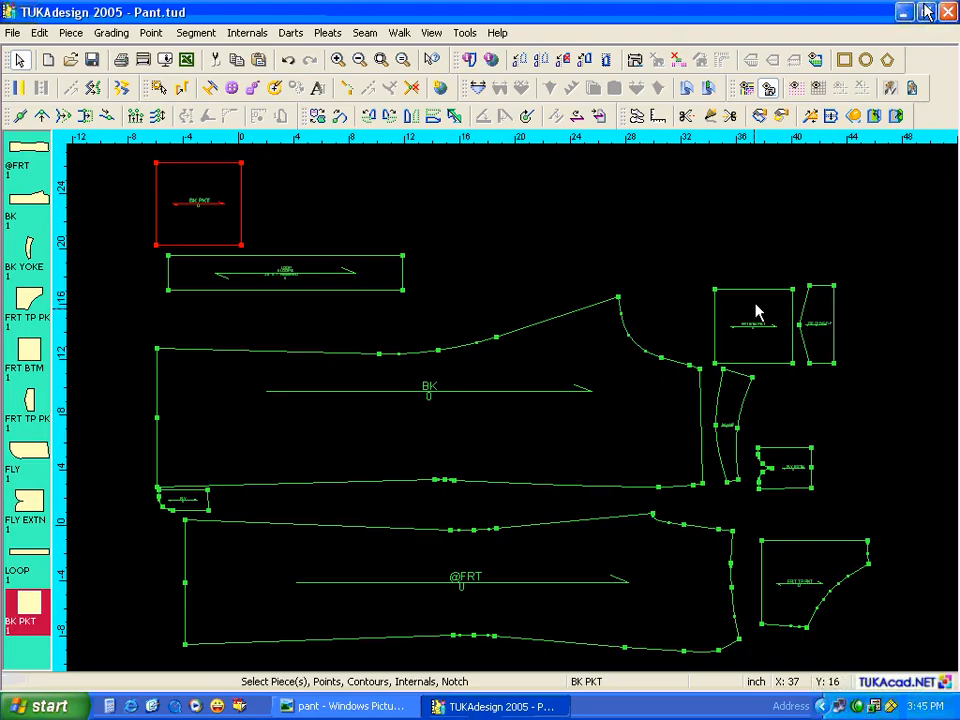
{"action": "left_click", "coordinate": [844, 61]}
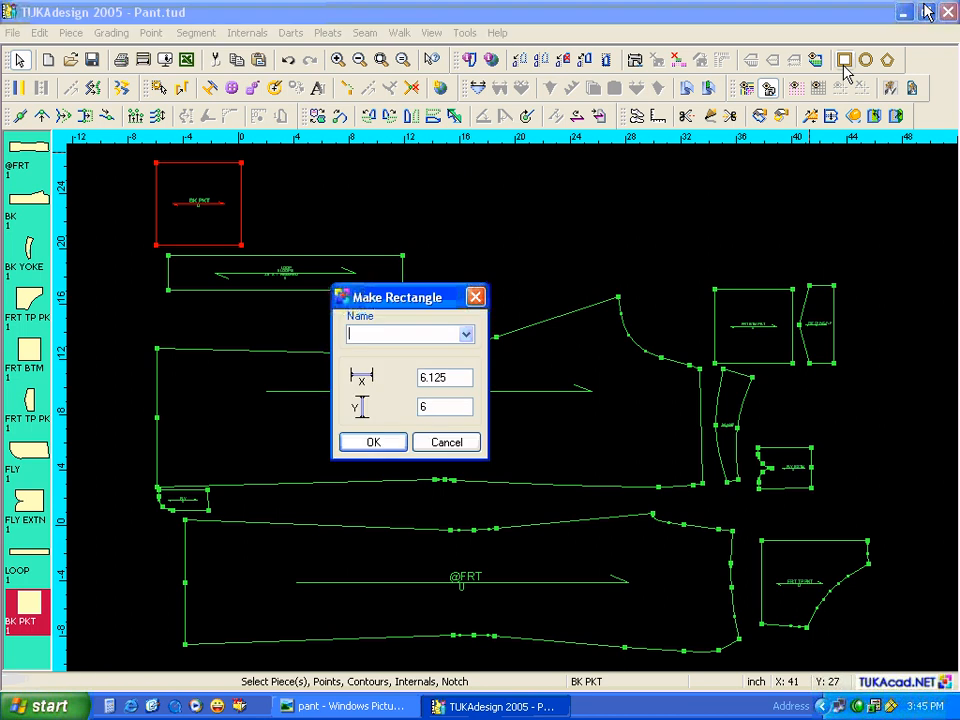
{"action": "type", "text": "BK PKT FLP"}
{"action": "left_click_drag", "start_coordinate": [456, 381], "coordinate": [412, 380]}
{"action": "type", "text": "2.625"}
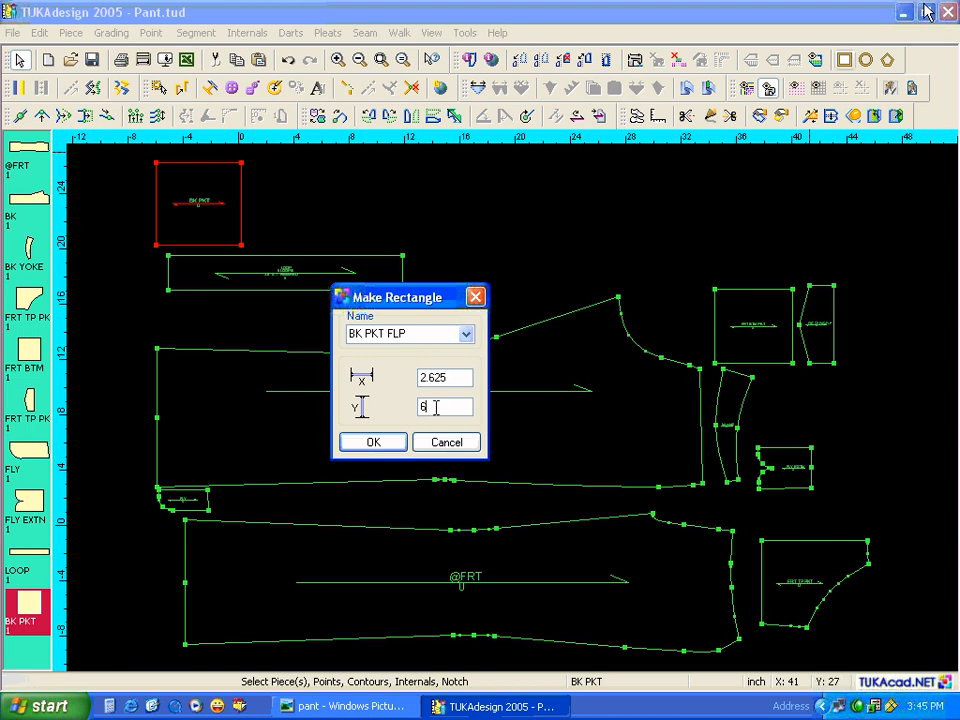
{"action": "type", "text": ".25"}
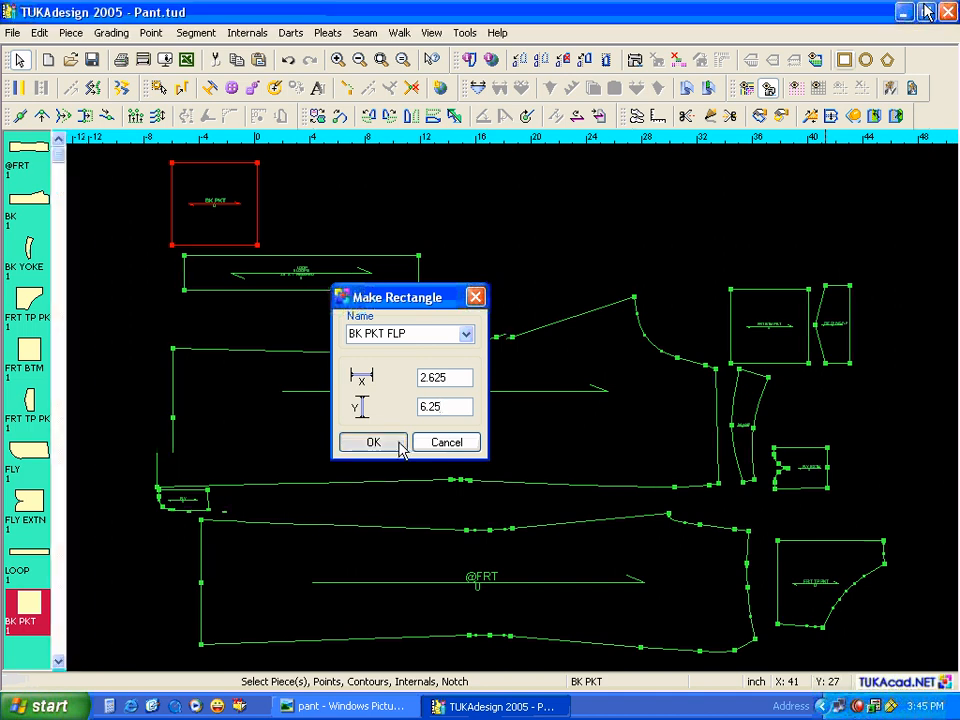
{"action": "left_click", "coordinate": [398, 441]}
{"action": "left_click", "coordinate": [38, 617]}
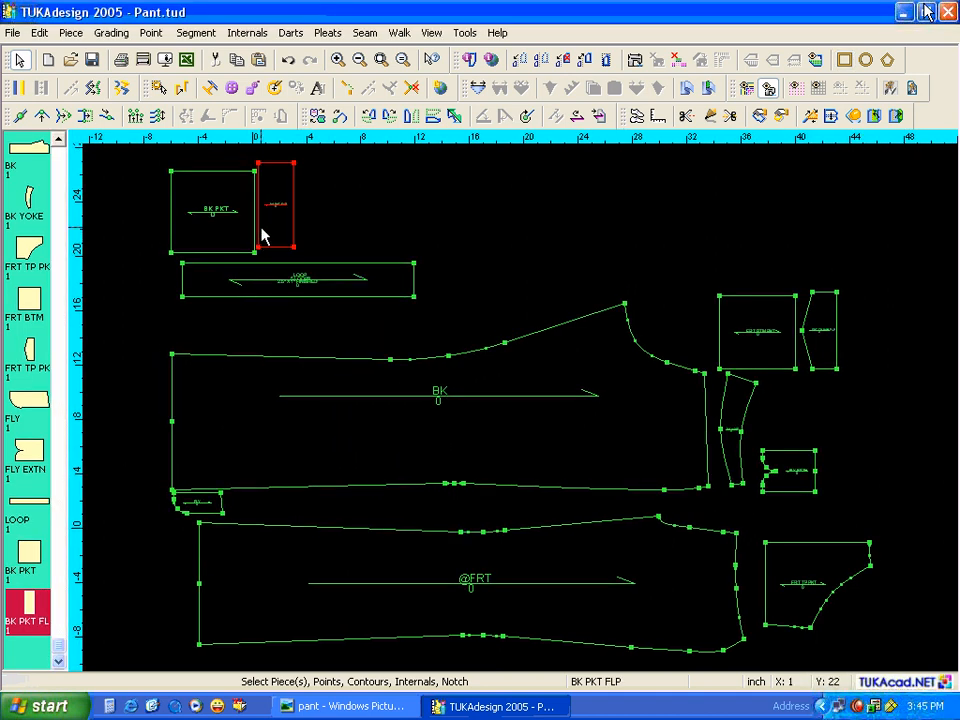
Add a grading point at proportion 0.5 on the long edge of BK PKT FLP facing the back pocket
{"action": "scroll", "coordinate": [261, 240], "scroll_direction": "up", "scroll_amount": 2}
{"action": "scroll", "coordinate": [515, 408], "scroll_direction": "up", "scroll_amount": 1}
{"action": "left_click", "coordinate": [20, 115]}
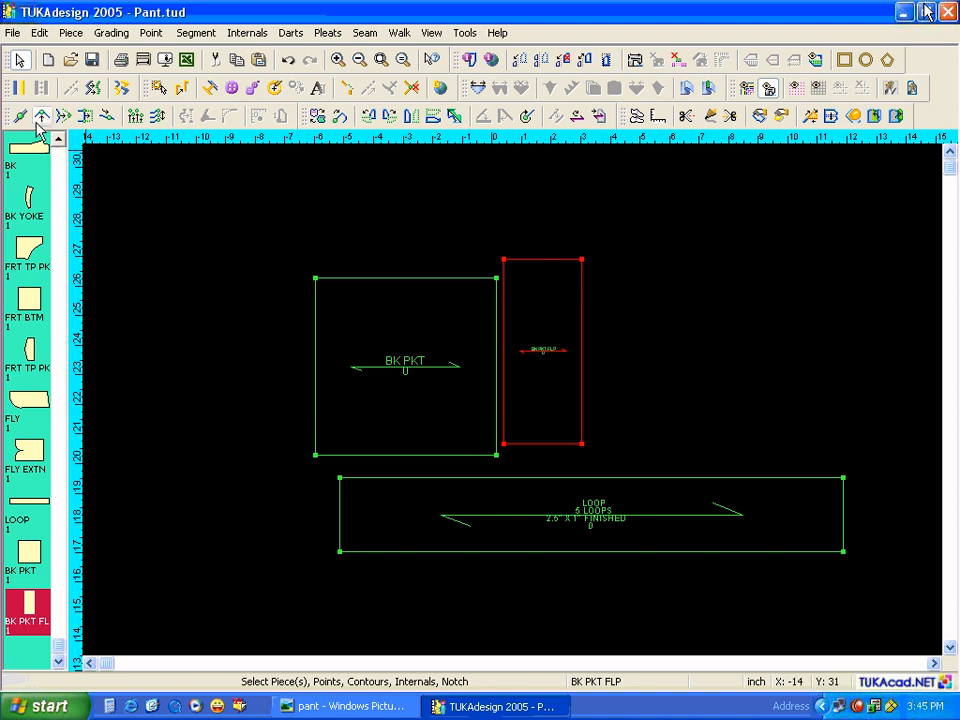
{"action": "left_click", "coordinate": [503, 348]}
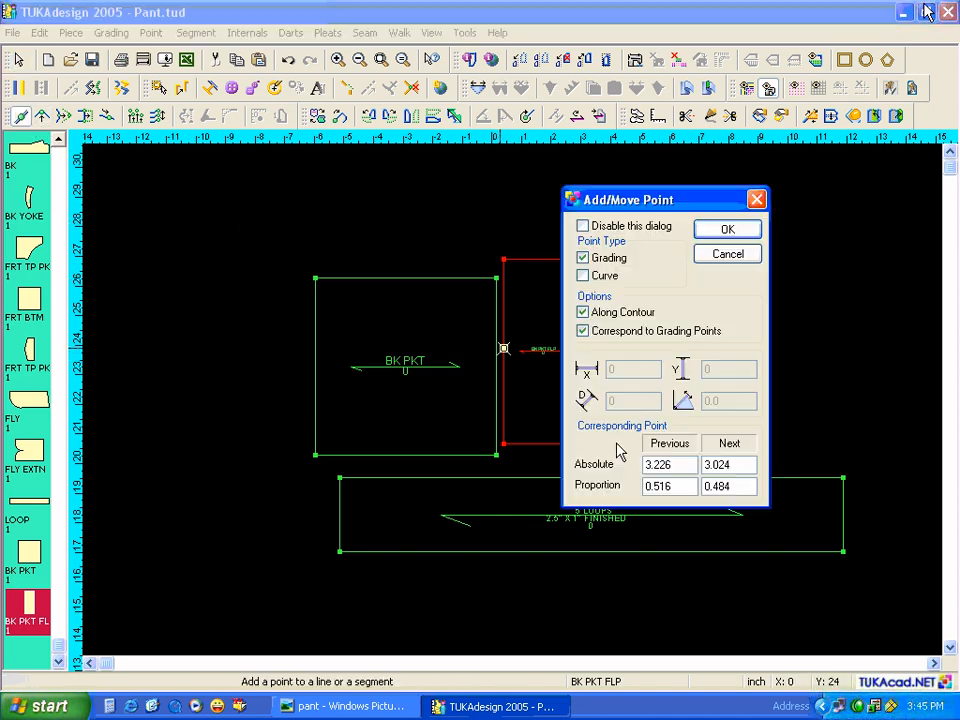
{"action": "key", "text": "BackSpace"}
{"action": "key", "text": "BackSpace"}
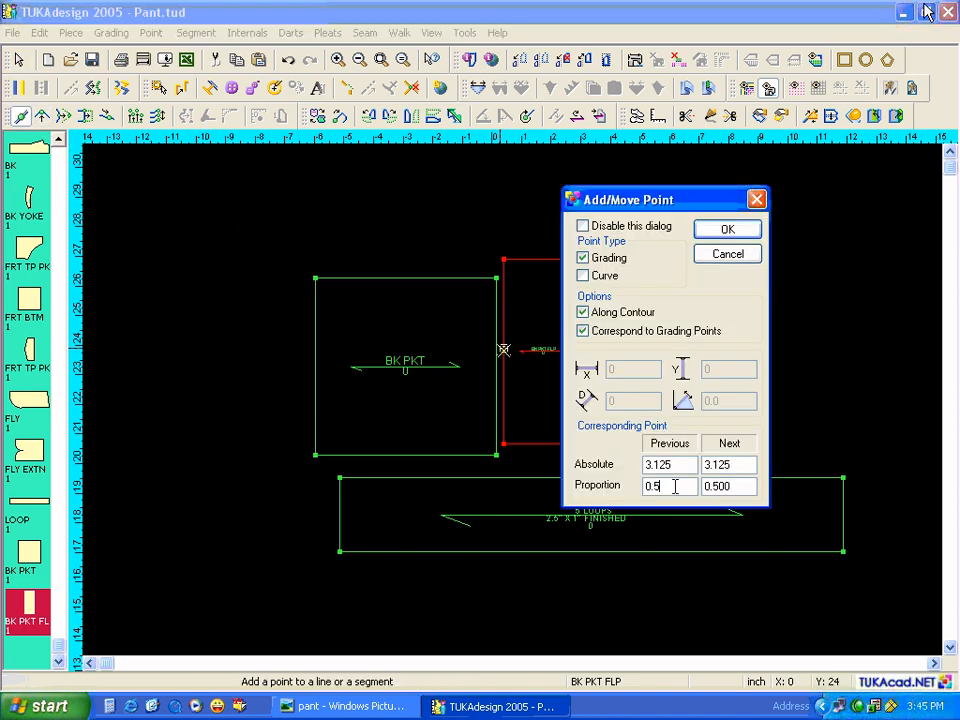
{"action": "key", "text": "Return"}
Add a grading point on each short edge of BK PKT FLP, 0.75 inch from the corner nearest the back pocket
{"action": "left_click", "coordinate": [520, 259]}
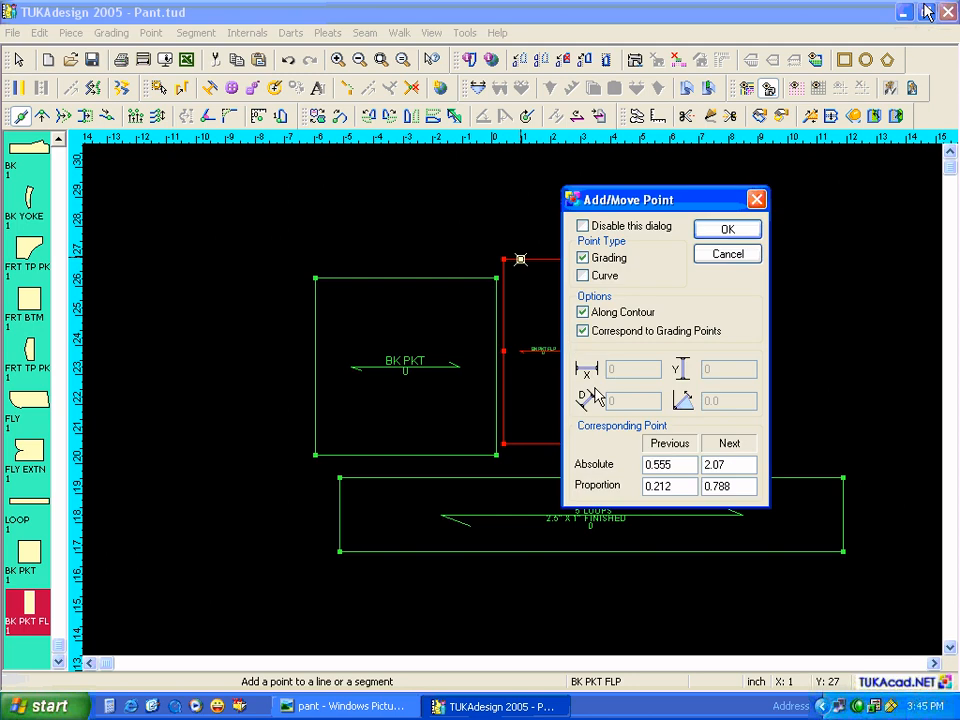
{"action": "left_click_drag", "start_coordinate": [681, 464], "coordinate": [506, 471]}
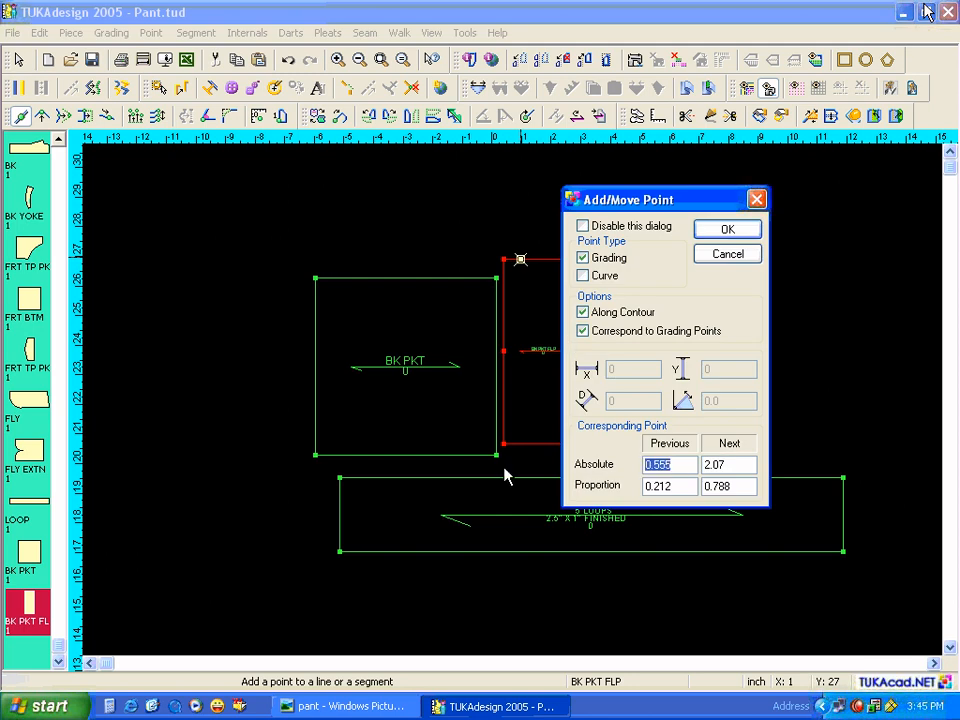
{"action": "type", "text": "0.75"}
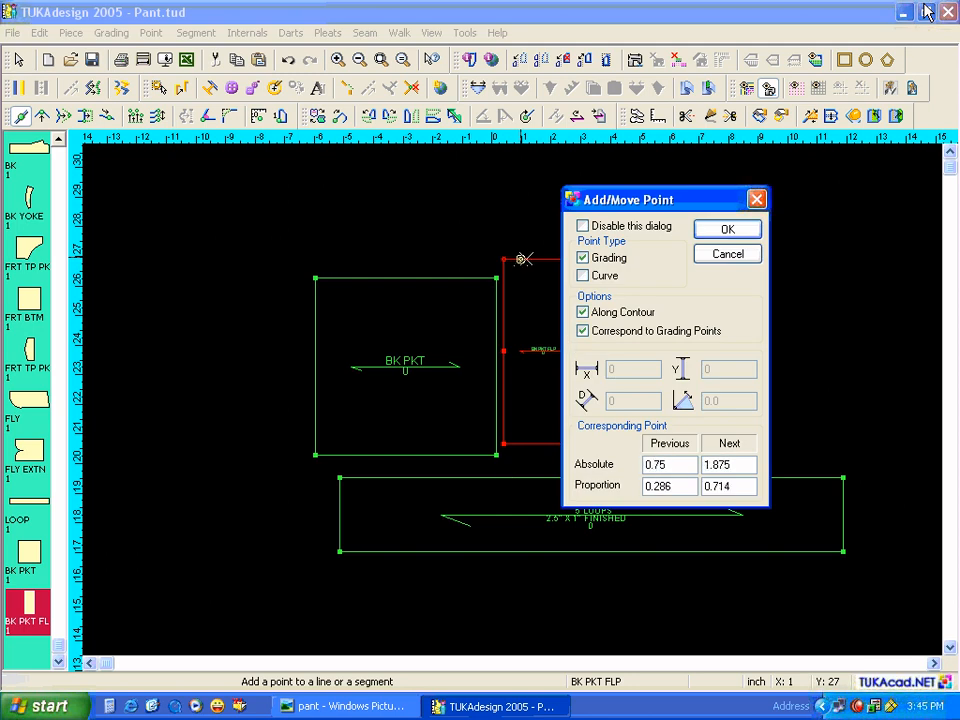
{"action": "left_click", "coordinate": [724, 231]}
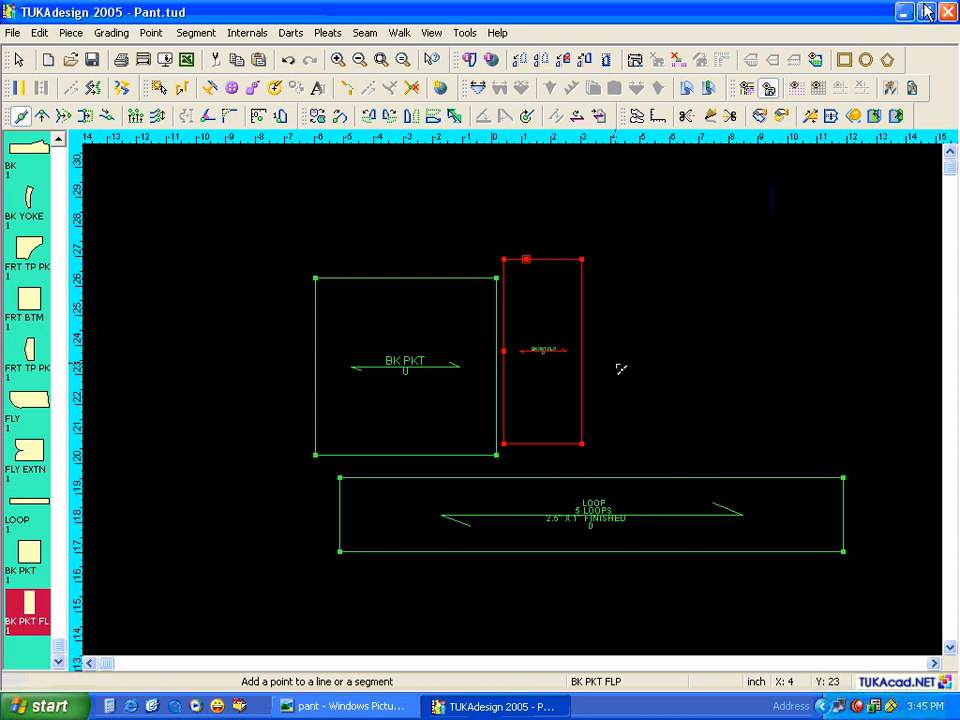
{"action": "left_click", "coordinate": [527, 445]}
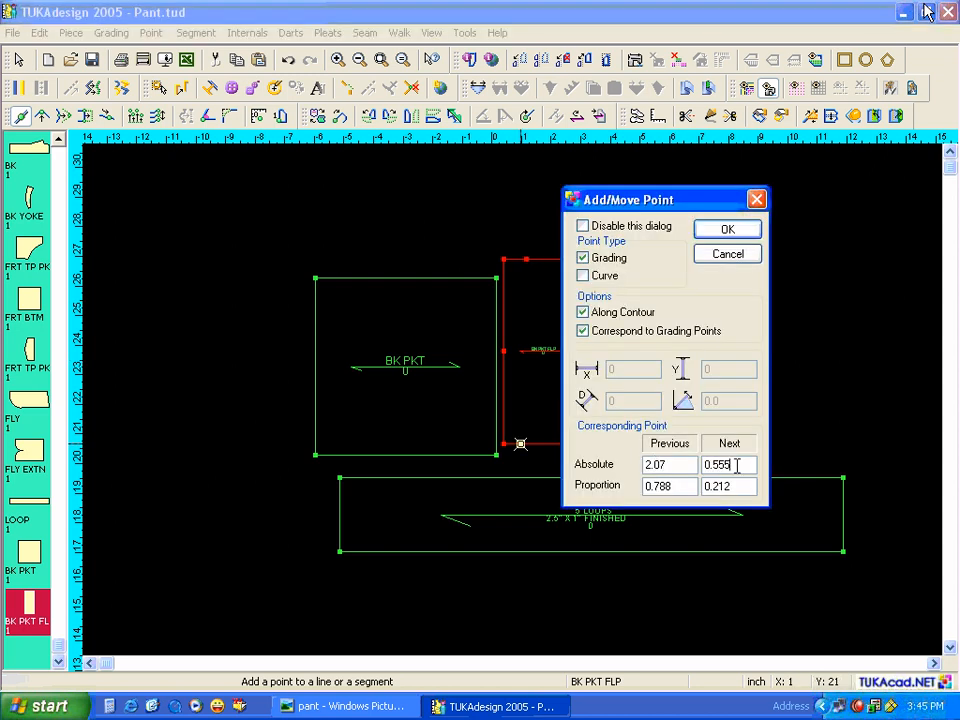
{"action": "double_click", "coordinate": [736, 465]}
{"action": "type", "text": "0.7"}
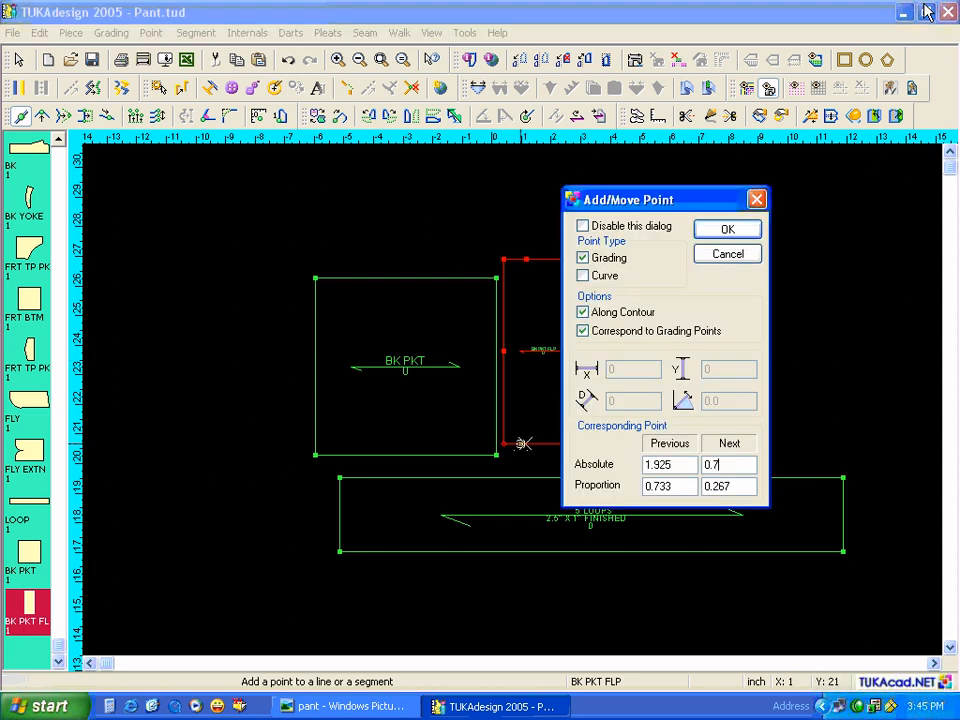
{"action": "type", "text": "5"}
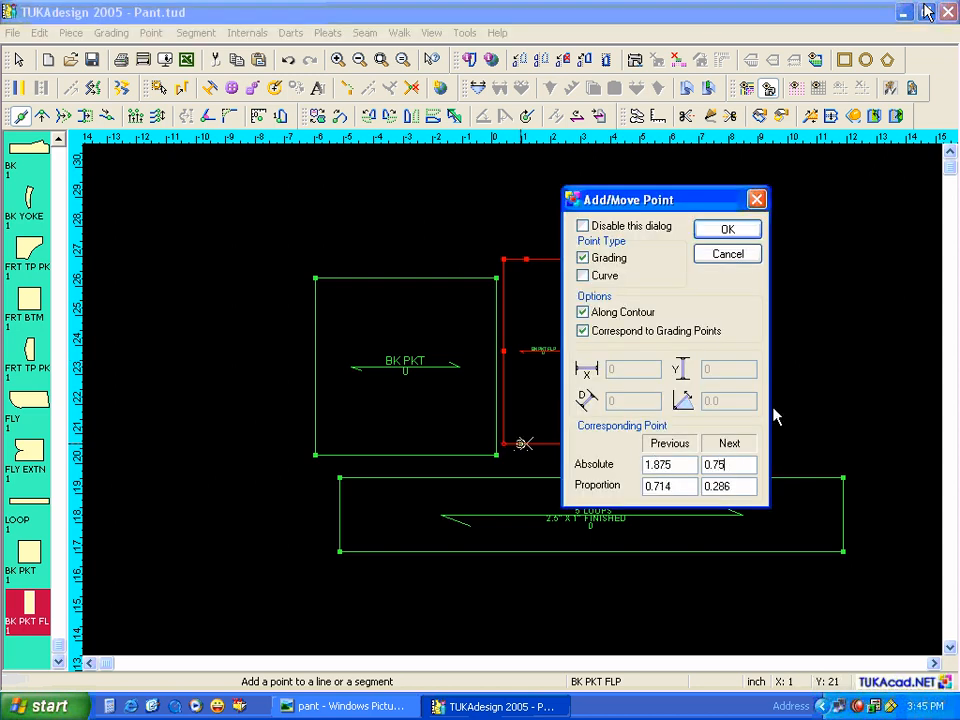
{"action": "left_click", "coordinate": [733, 234]}
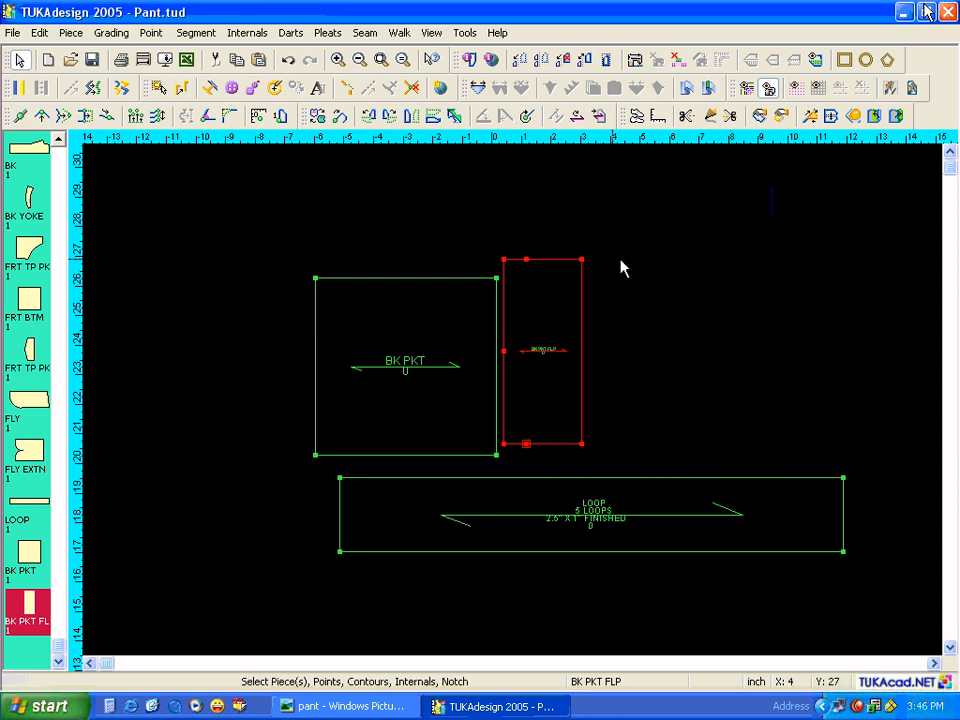
Delete the two corner points of BK PKT FLP on the pocket side to shape the flap into a point
{"action": "left_click", "coordinate": [504, 260]}
{"action": "key", "text": "Delete"}
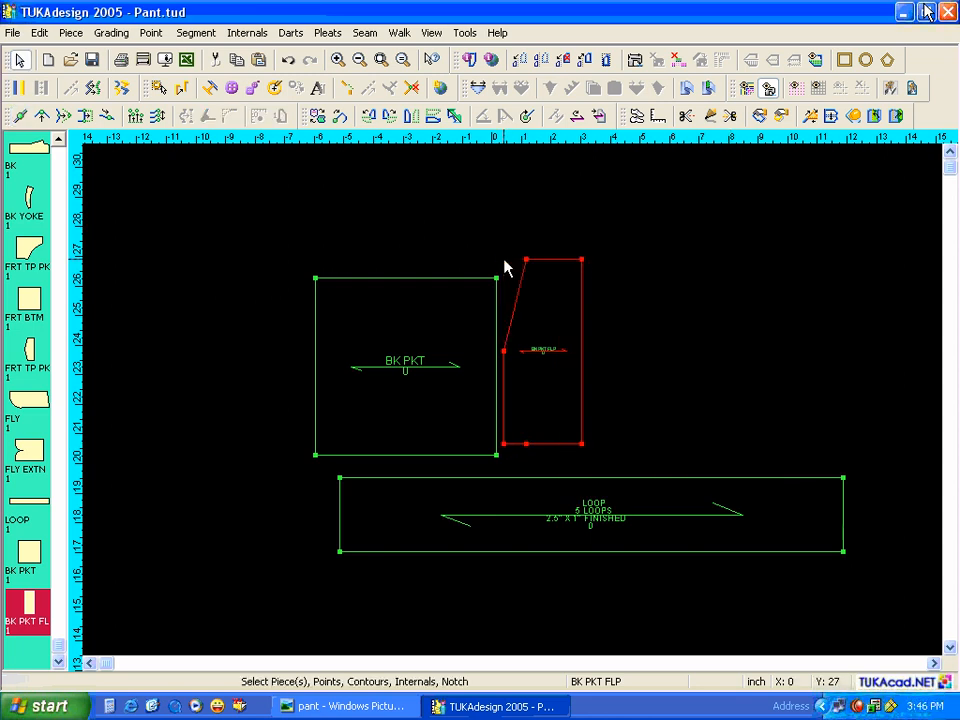
{"action": "left_click", "coordinate": [504, 445]}
{"action": "key", "text": "Delete"}
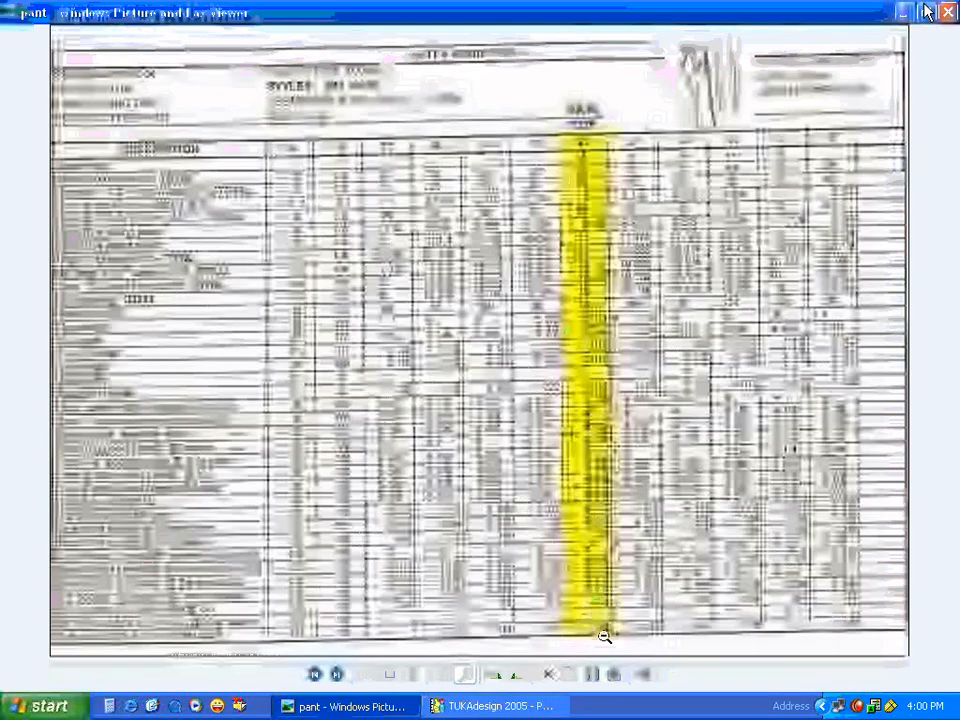
Return to TUKAdesign and move the BK YOKE piece so its upper inner corner snaps to the upper waist corner of the BK piece
{"action": "left_click", "coordinate": [530, 707]}
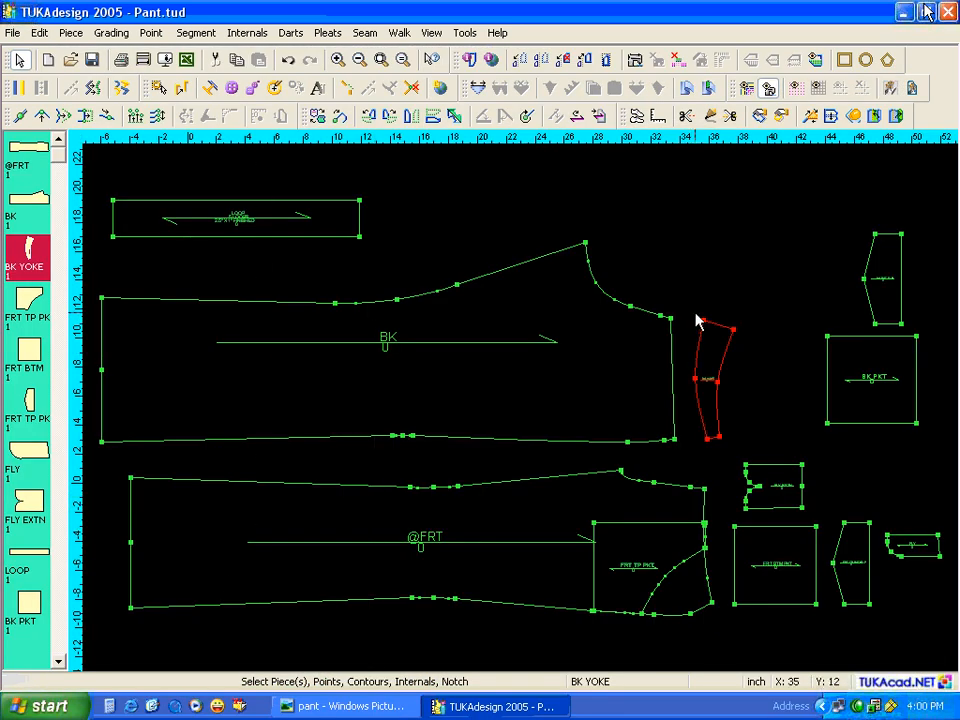
{"action": "scroll", "coordinate": [688, 363], "scroll_direction": "up", "scroll_amount": 5}
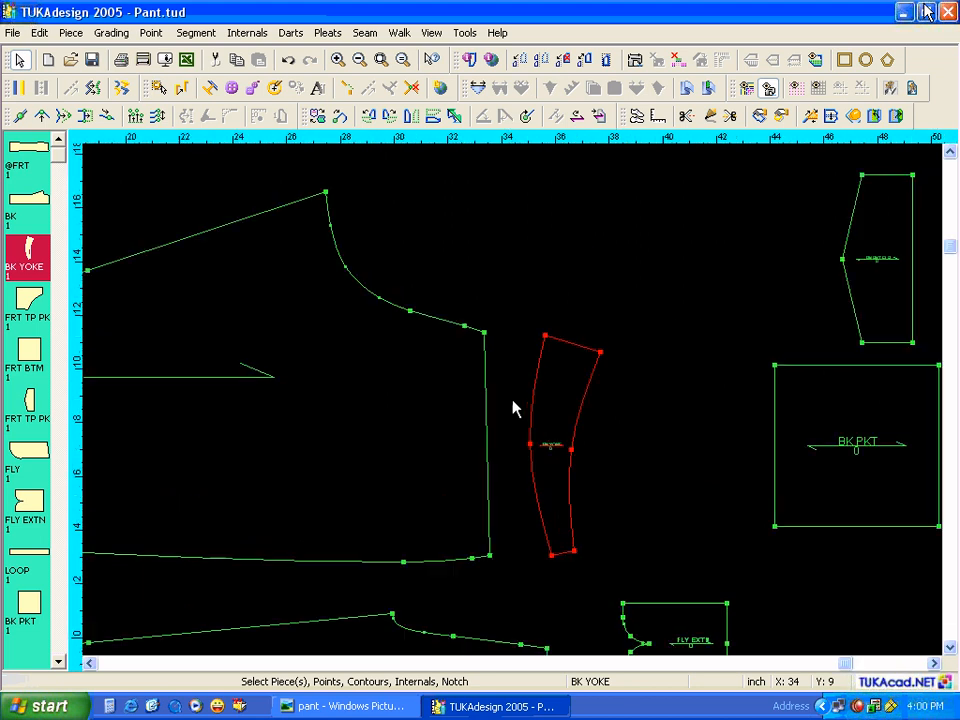
{"action": "left_click", "coordinate": [558, 315]}
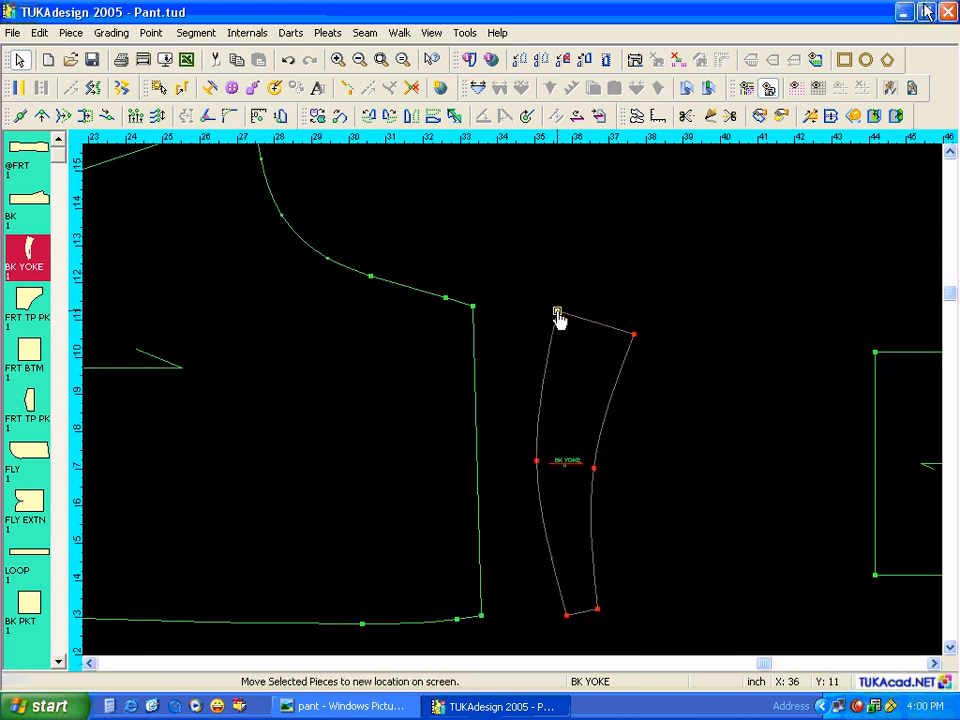
{"action": "left_click", "coordinate": [474, 309]}
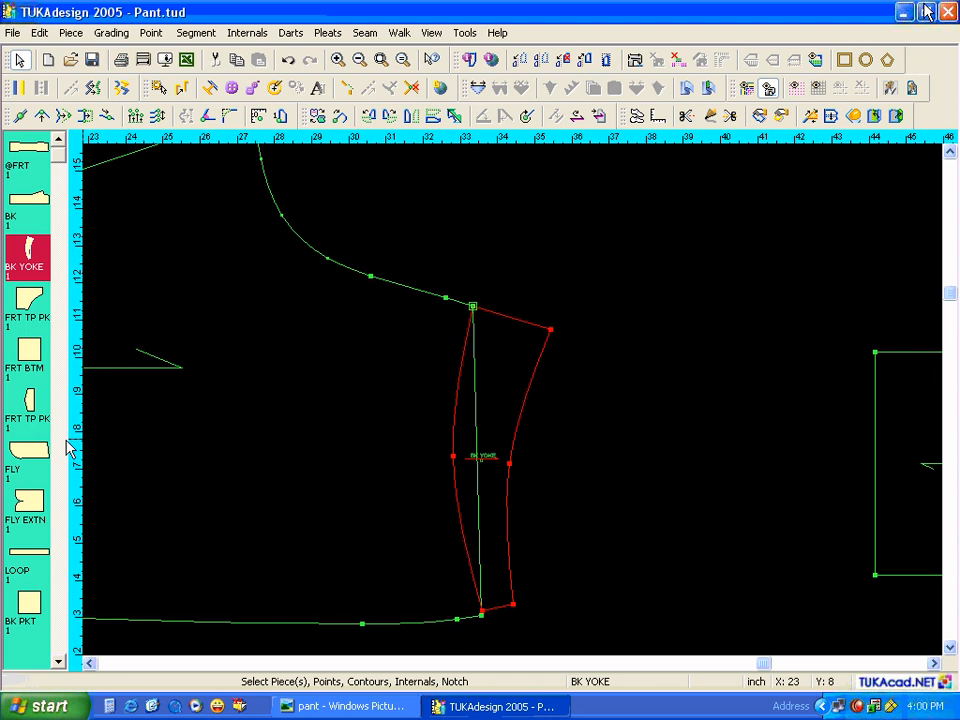
{"action": "scroll", "coordinate": [66, 449], "scroll_direction": "down", "scroll_amount": 1}
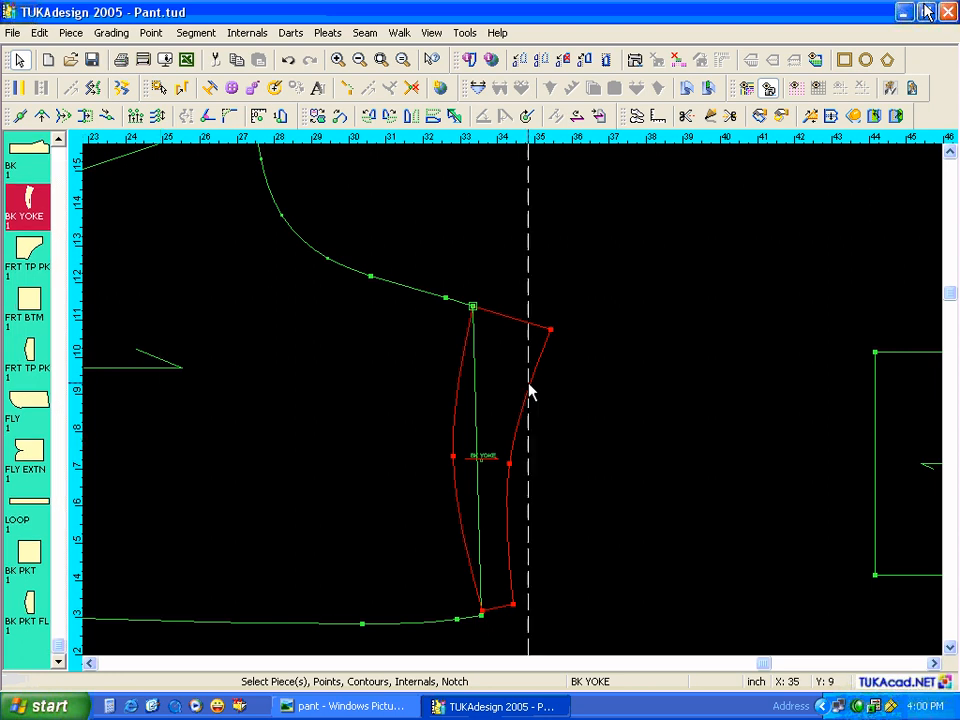
Place a vertical guide line through the middle point of BK YOKE's outer waist curve and offset it by -1.5 inches
{"action": "left_click", "coordinate": [511, 465]}
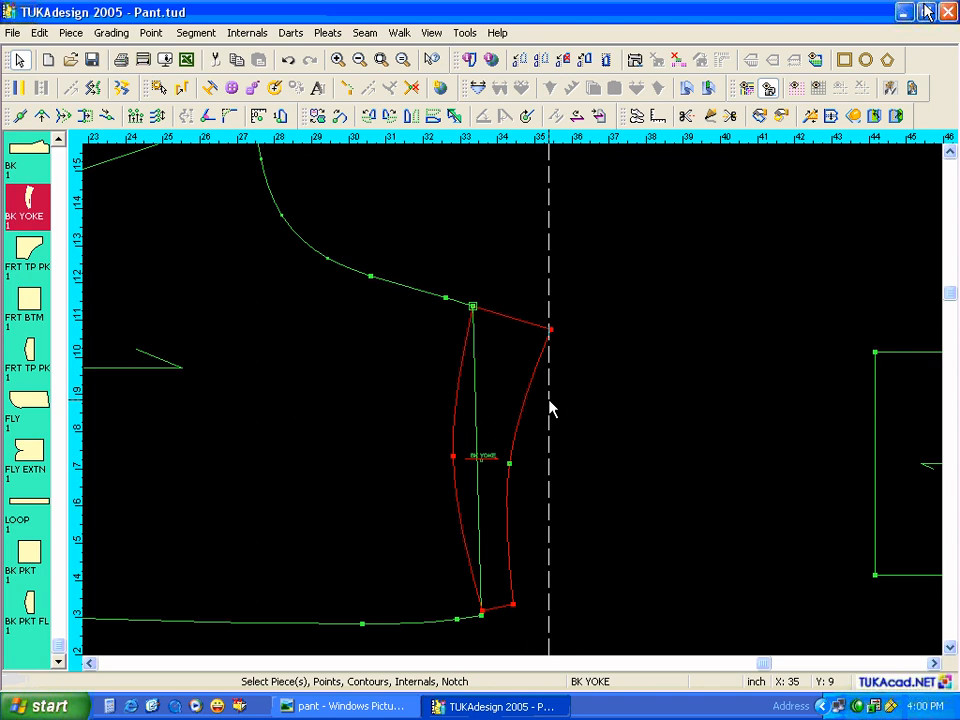
{"action": "left_click", "coordinate": [514, 489]}
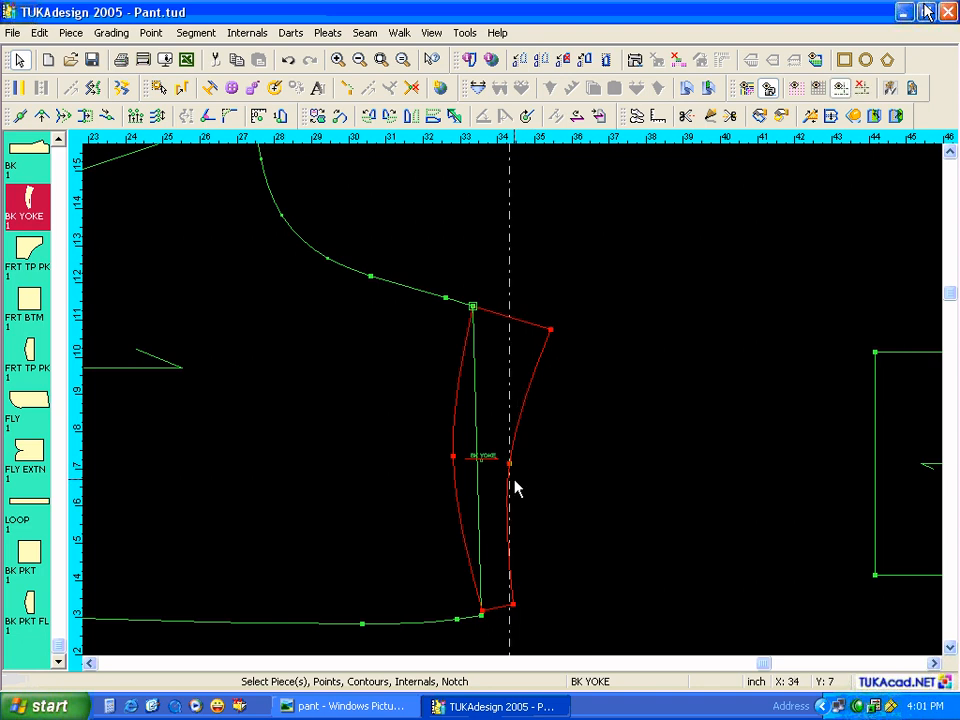
{"action": "double_click", "coordinate": [510, 400]}
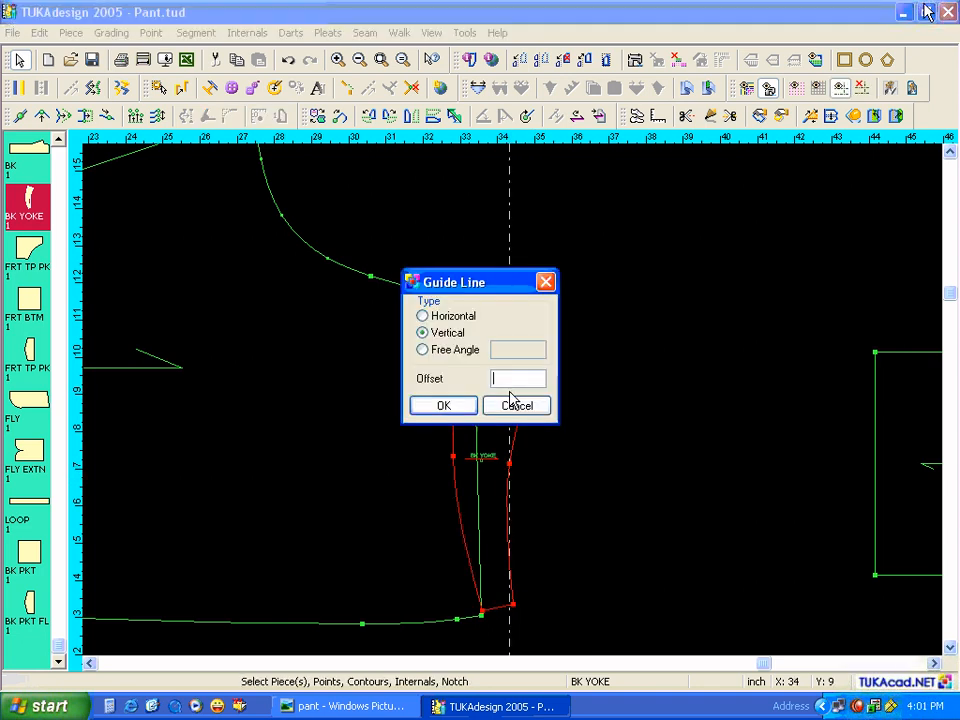
{"action": "type", "text": "-1.5"}
{"action": "left_click", "coordinate": [462, 408]}
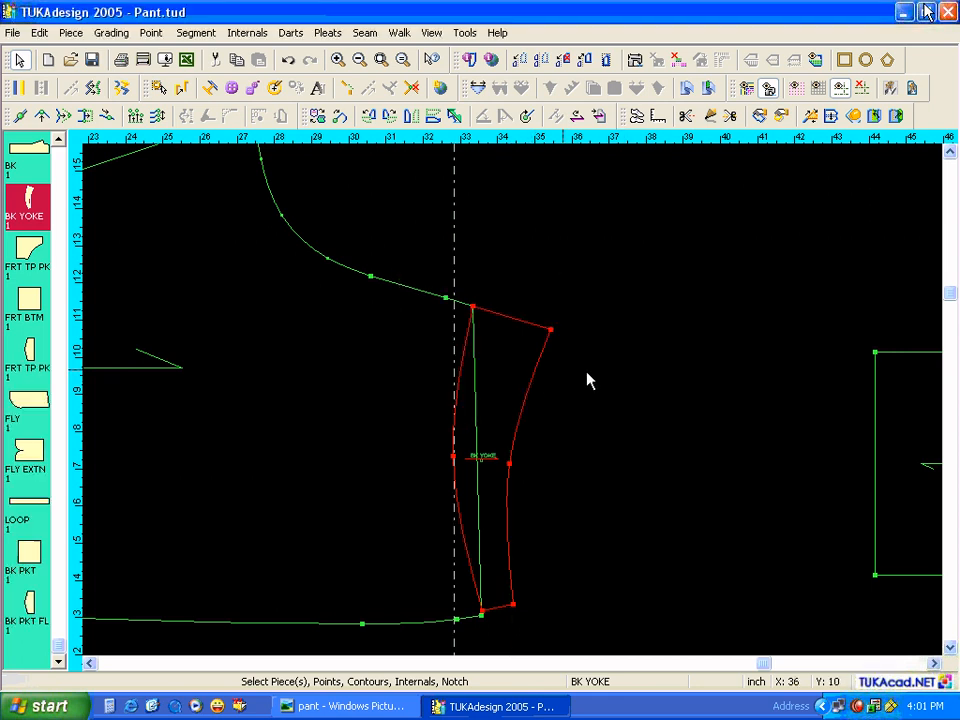
Move BK YOKE clear of the BK piece and place a horizontal guide line offset -0.75 inch from BK's upper waist corner
{"action": "left_click_drag", "start_coordinate": [524, 376], "coordinate": [590, 377]}
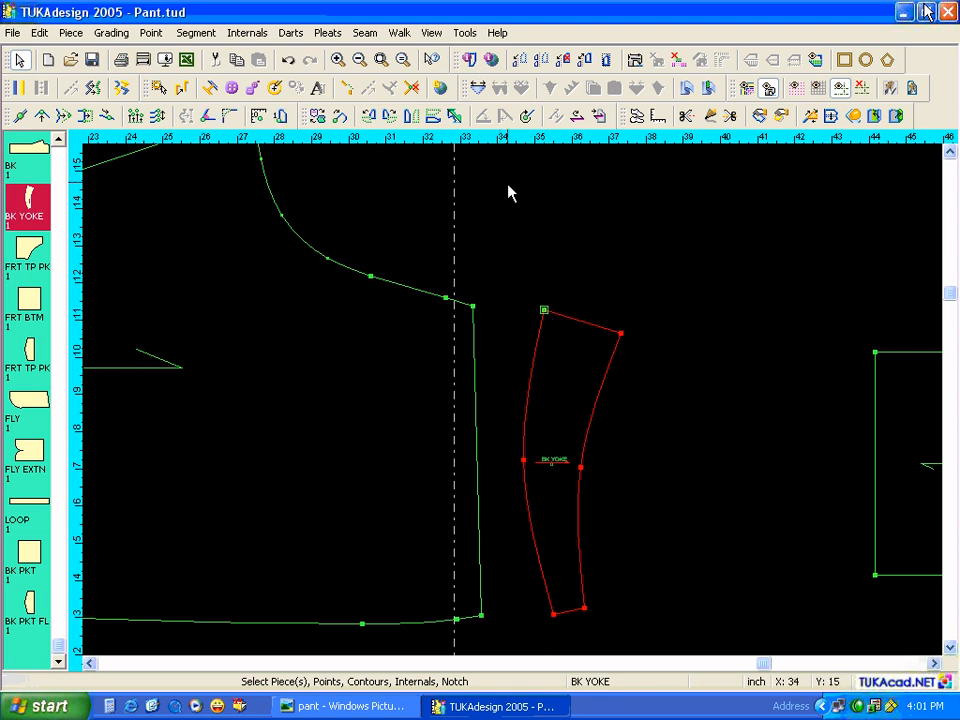
{"action": "left_click", "coordinate": [499, 309]}
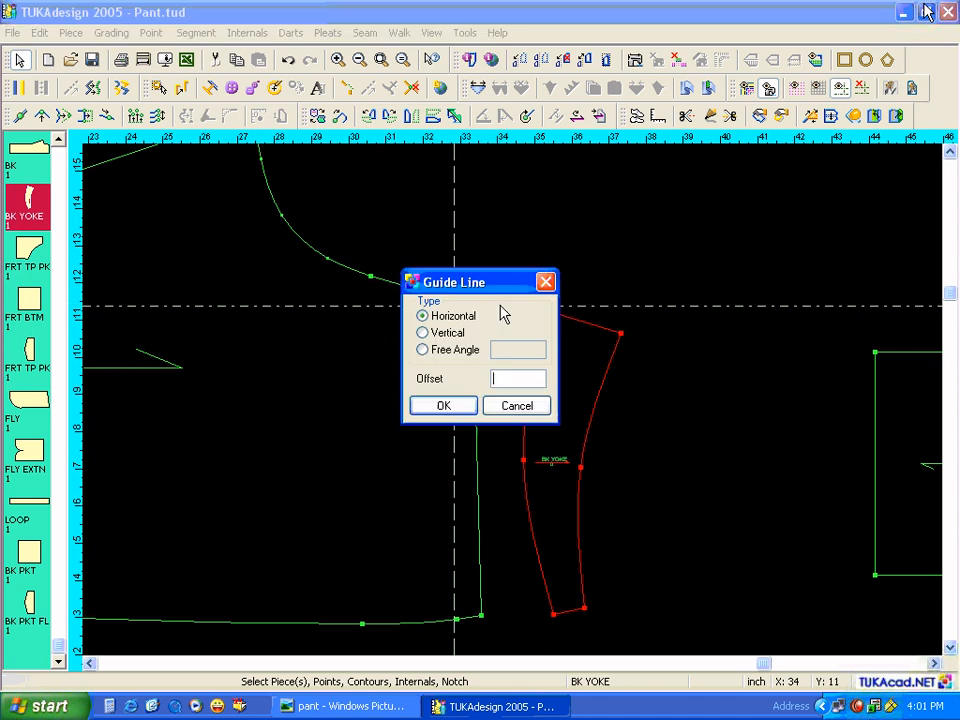
{"action": "type", "text": "-0.75"}
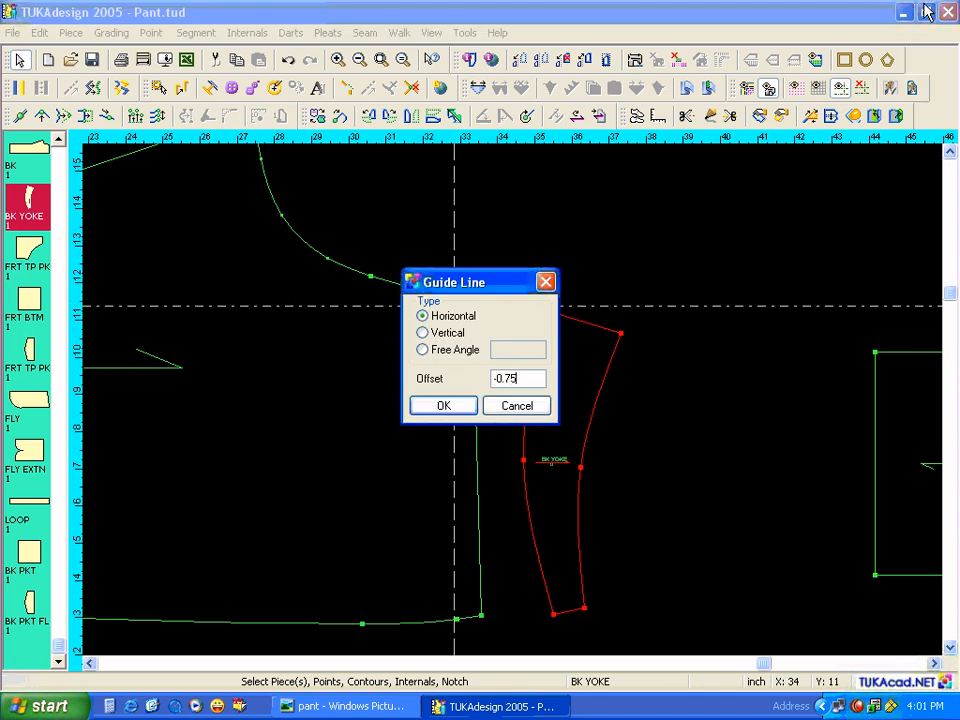
{"action": "left_click", "coordinate": [443, 405]}
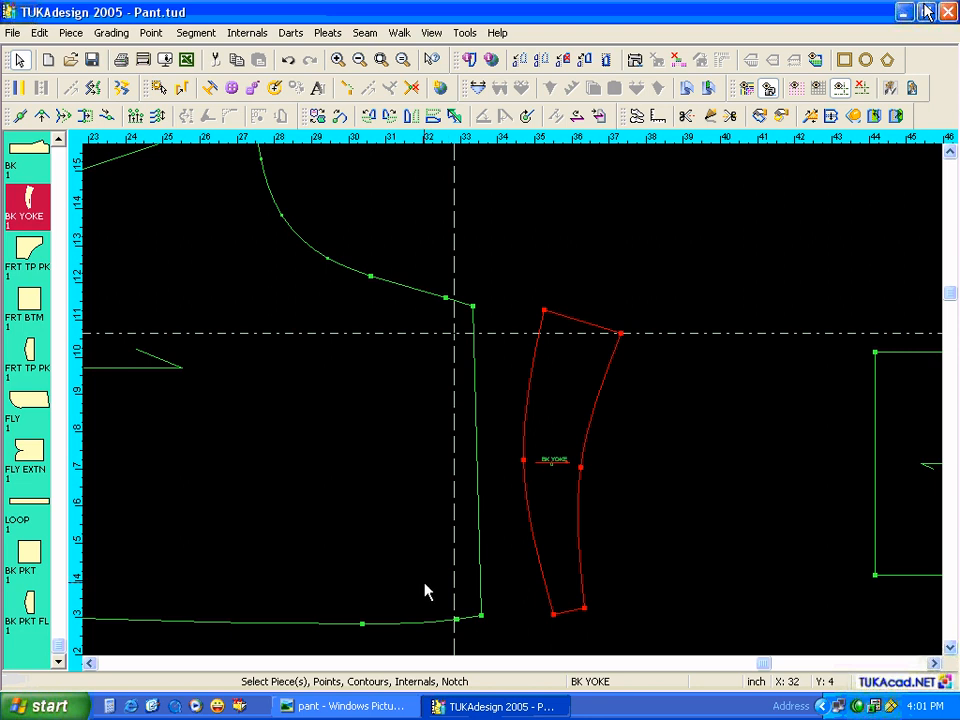
Check the back pocket width in the spec sheet and add a second horizontal guide line 6 inches below the first
{"action": "left_click", "coordinate": [390, 706]}
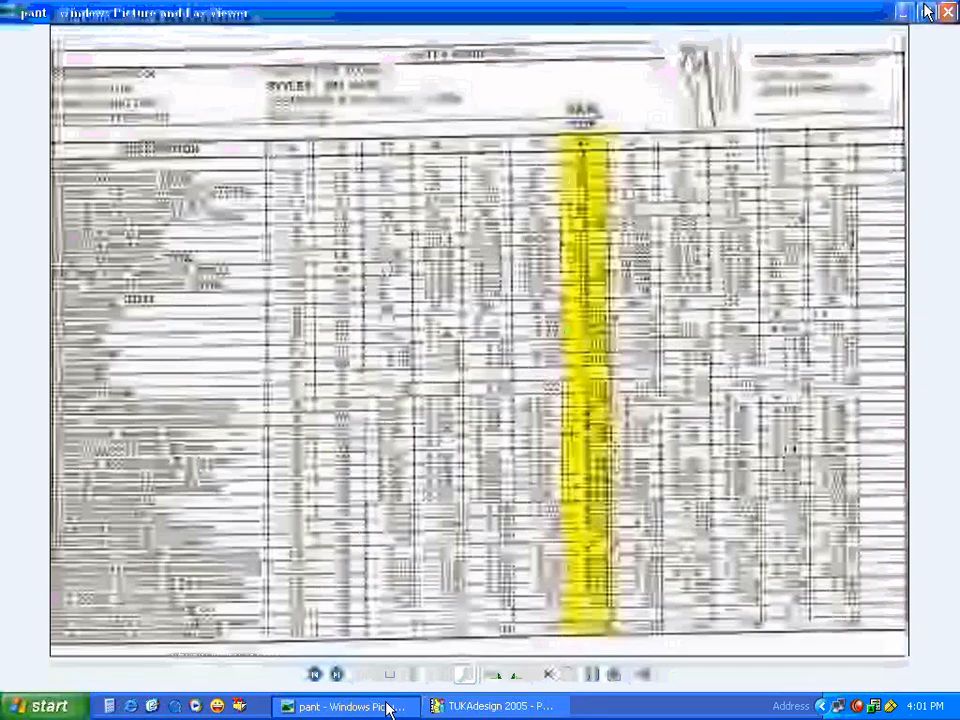
{"action": "left_click", "coordinate": [441, 673]}
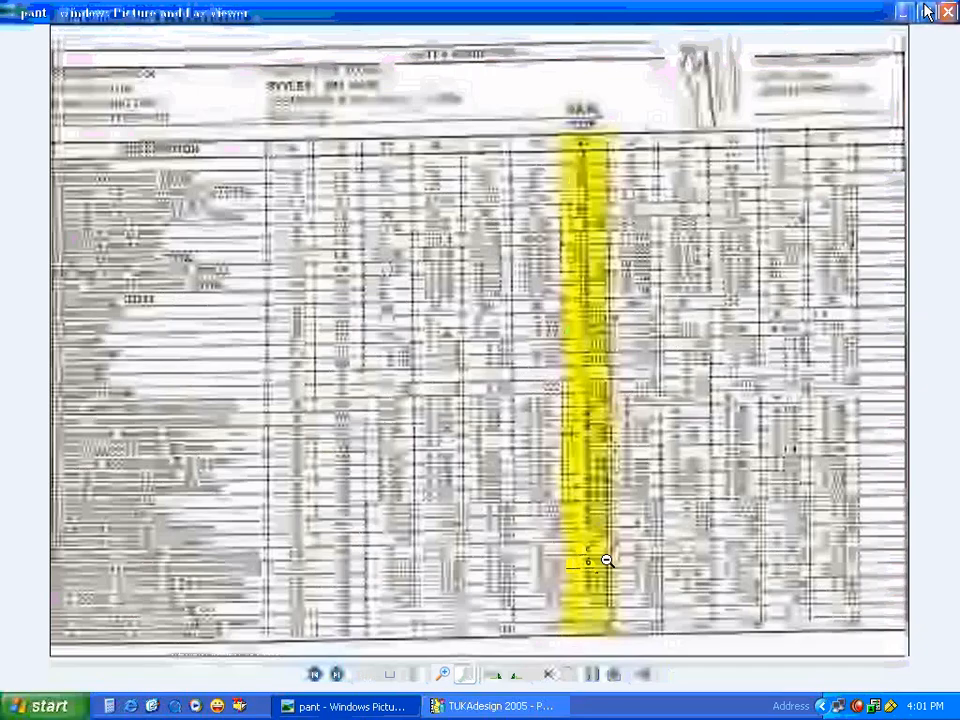
{"action": "left_click", "coordinate": [519, 709]}
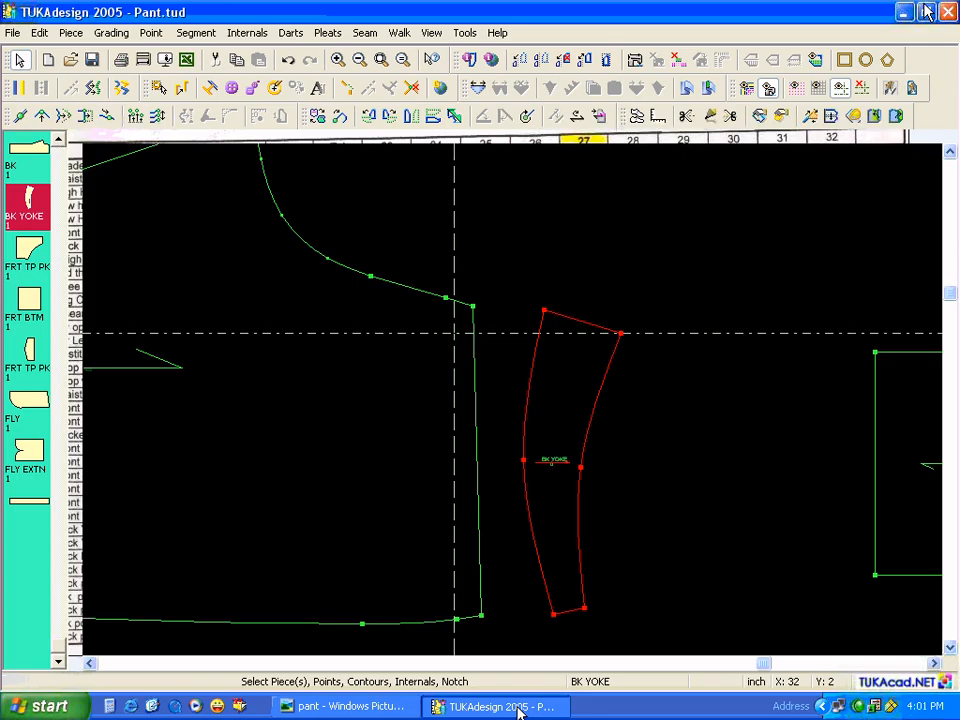
{"action": "left_click", "coordinate": [507, 342]}
{"action": "left_click", "coordinate": [495, 378]}
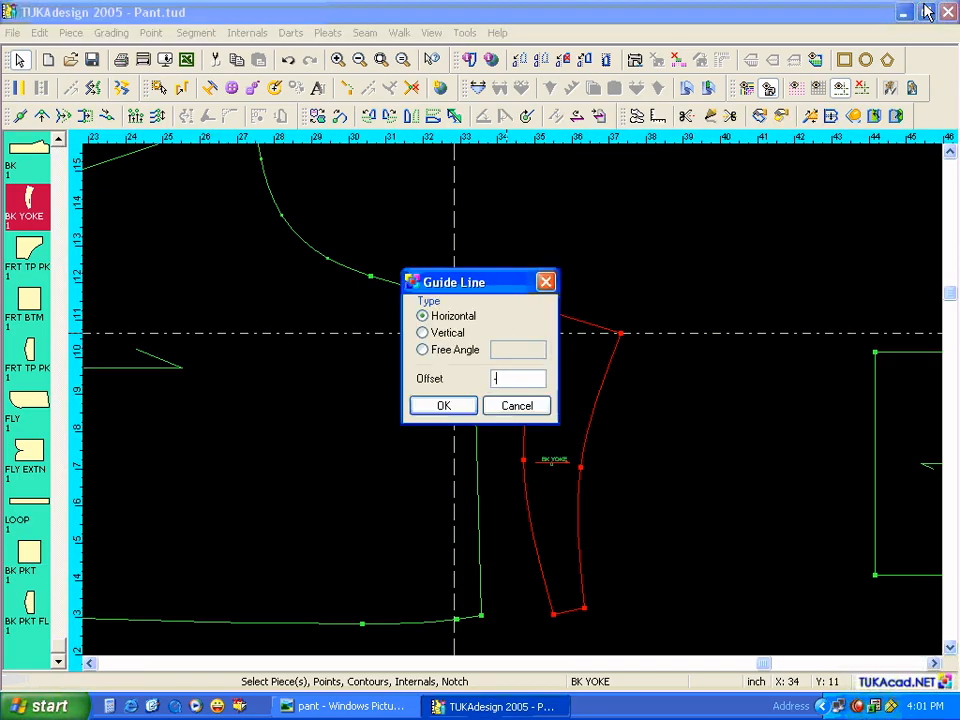
{"action": "key", "text": "Return"}
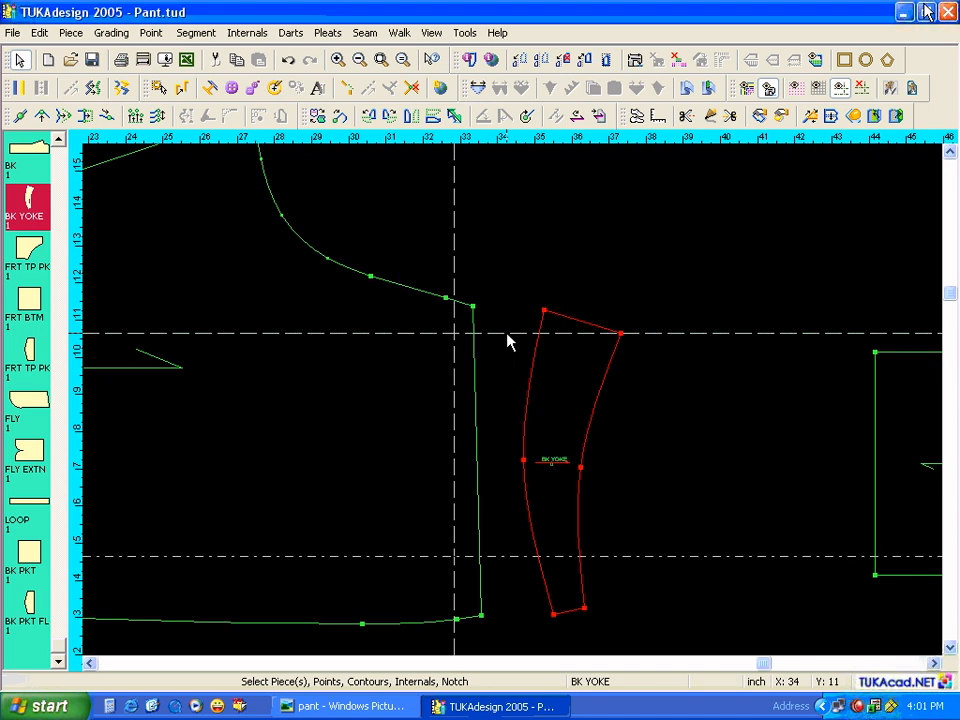
Insert a drill-mode button of 0.394 inch diameter on BK where the vertical guide crosses the upper horizontal guide
{"action": "left_click", "coordinate": [234, 88]}
{"action": "left_click", "coordinate": [455, 333]}
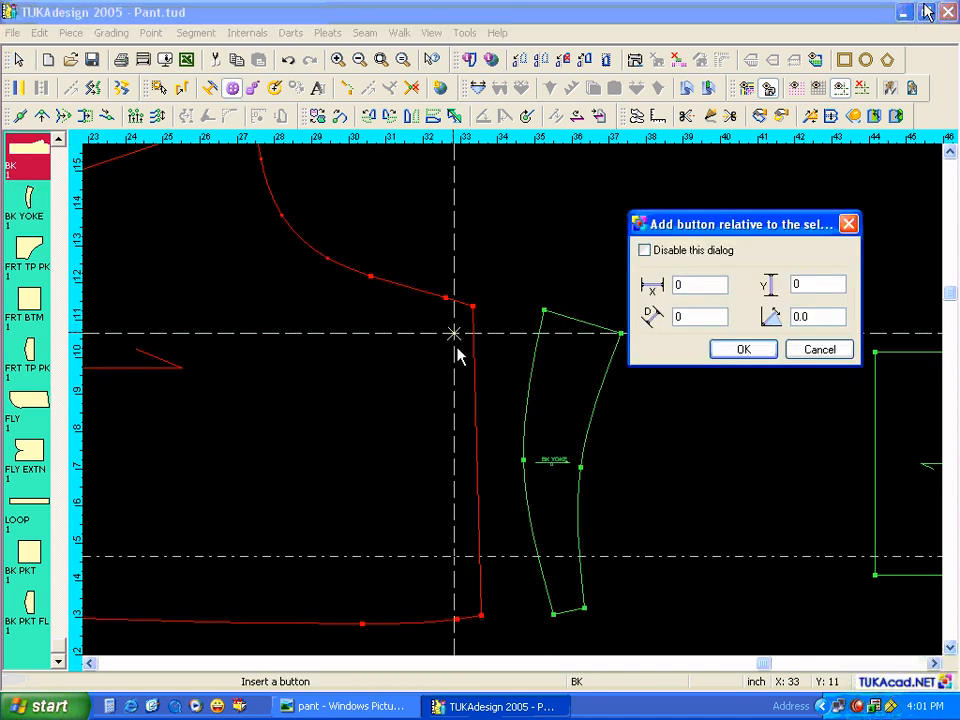
{"action": "left_click", "coordinate": [728, 352]}
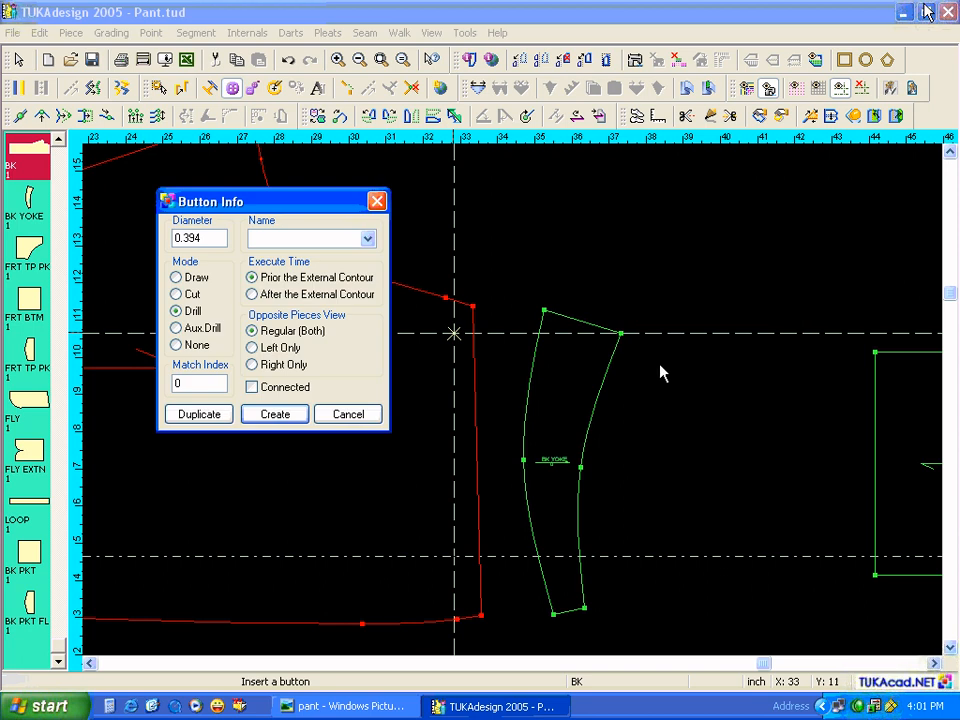
{"action": "left_click", "coordinate": [275, 414]}
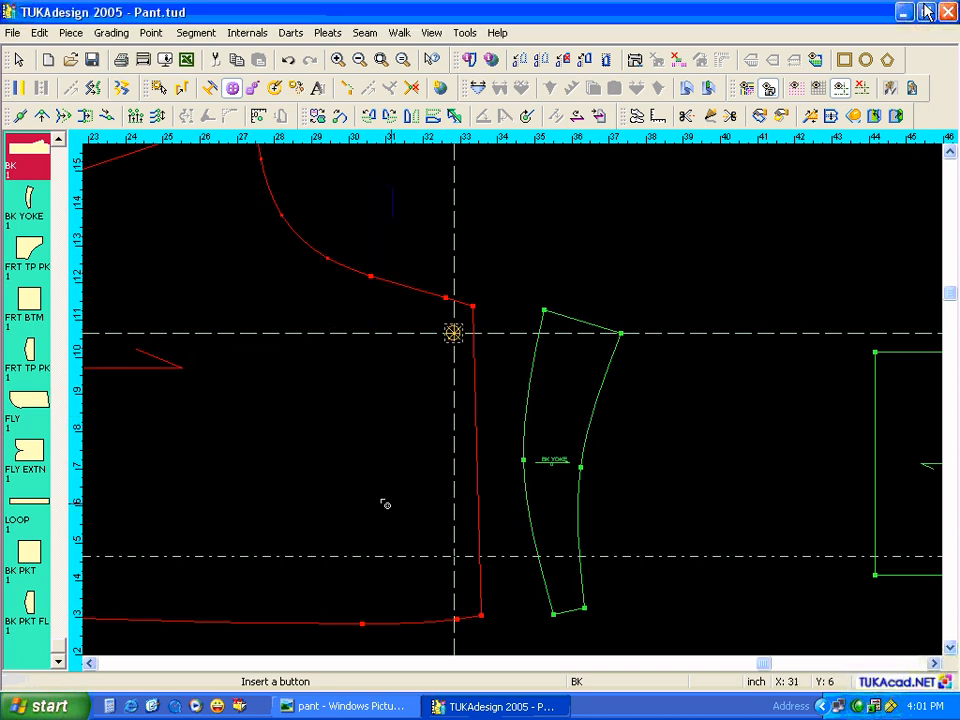
Insert a second drill button on BK at the crossing of the vertical and lower horizontal guides, and remove all guide lines
{"action": "left_click", "coordinate": [454, 557]}
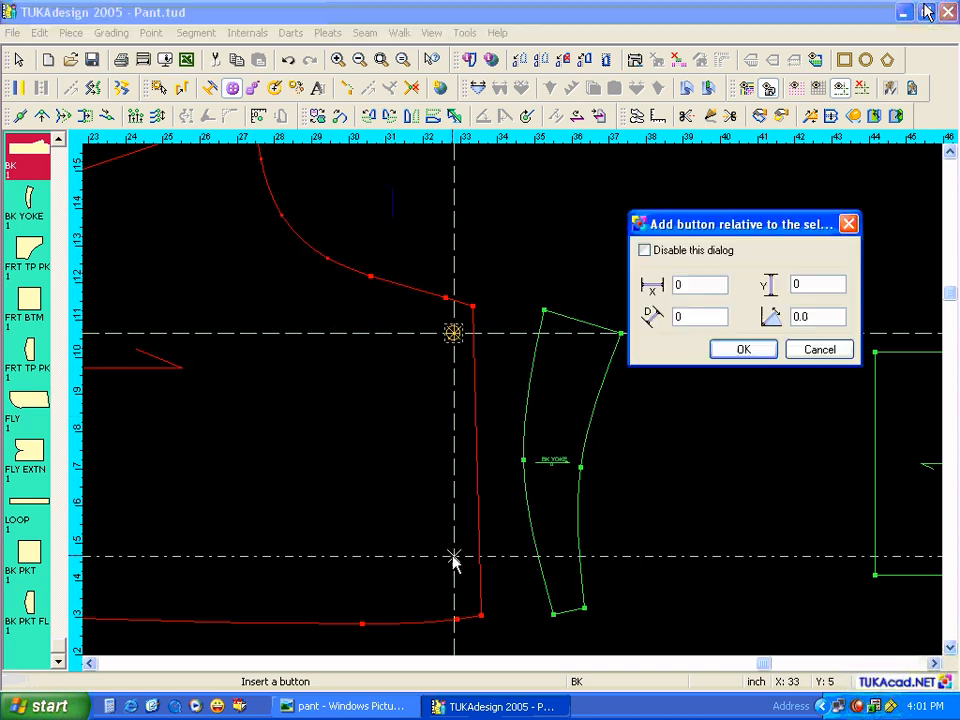
{"action": "left_click", "coordinate": [726, 350]}
{"action": "left_click", "coordinate": [288, 420]}
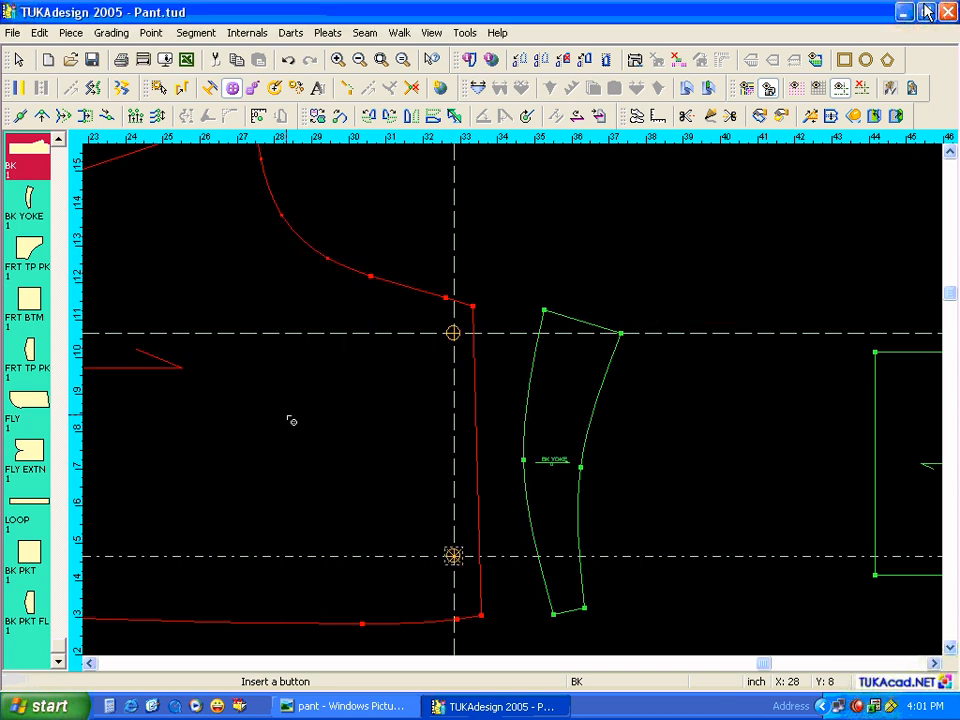
{"action": "key", "text": "Escape"}
{"action": "left_click", "coordinate": [372, 380]}
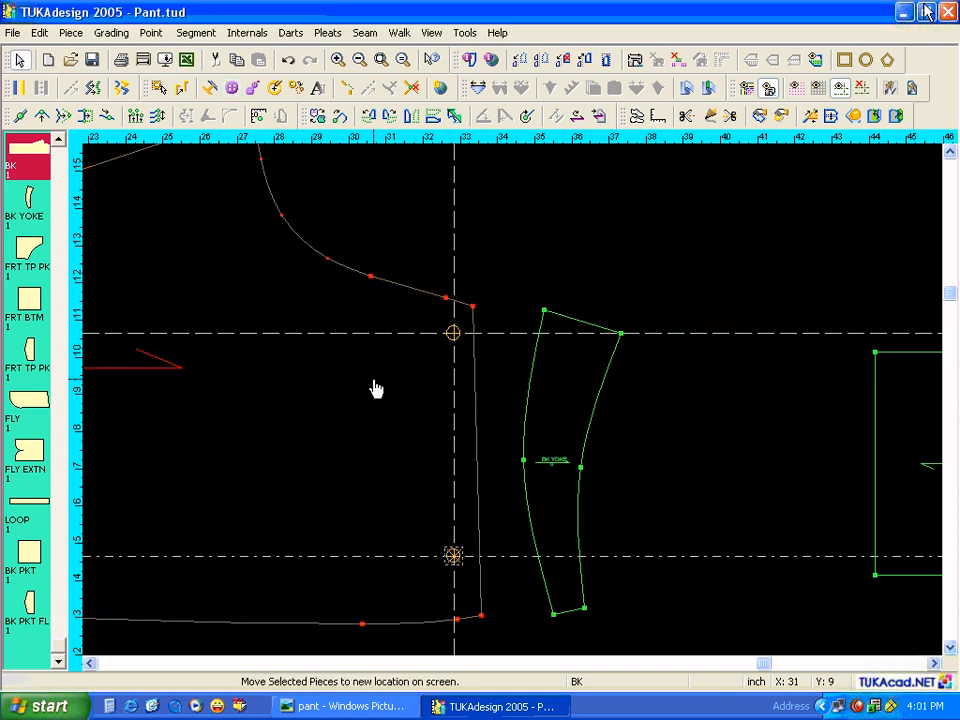
{"action": "left_click", "coordinate": [859, 90]}
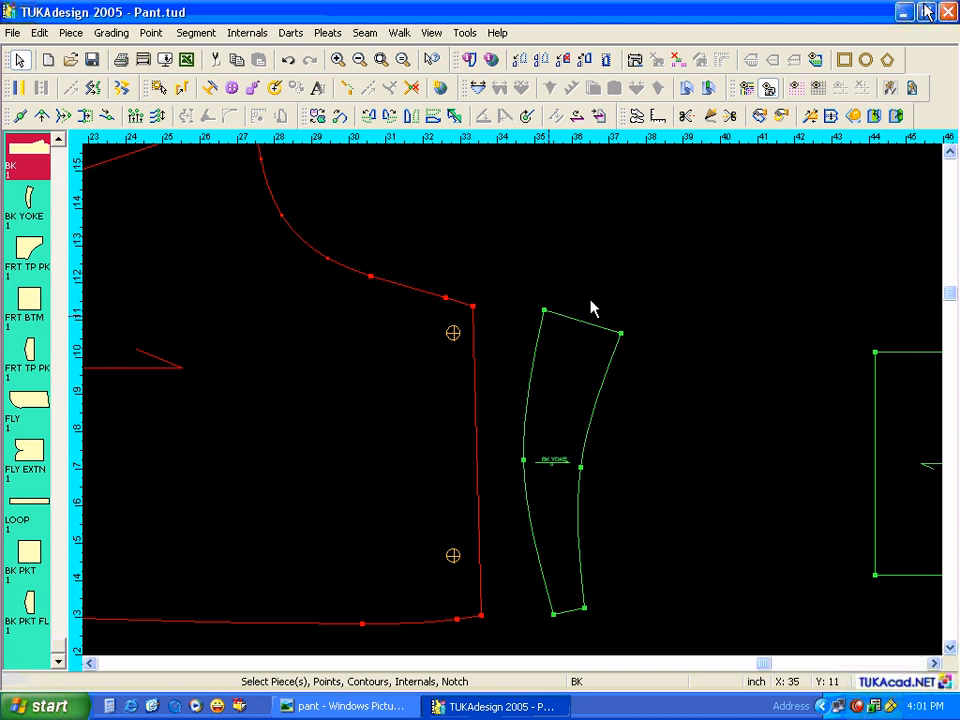
{"action": "key", "text": "Home"}
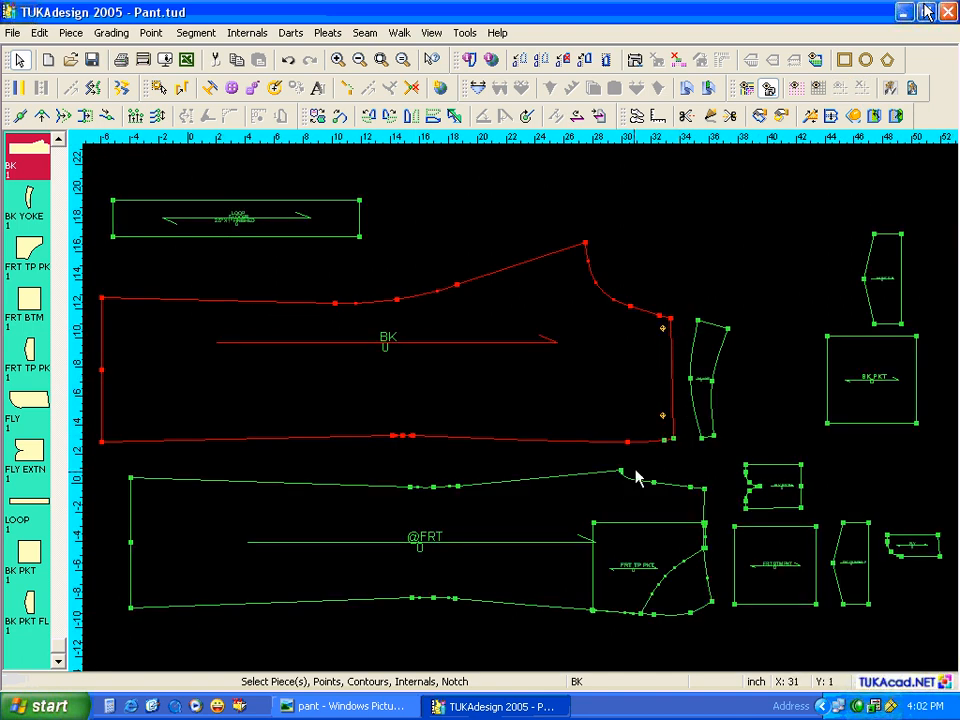
Check the spec sheet and start a new rectangle piece named WST BND
{"action": "left_click", "coordinate": [364, 707]}
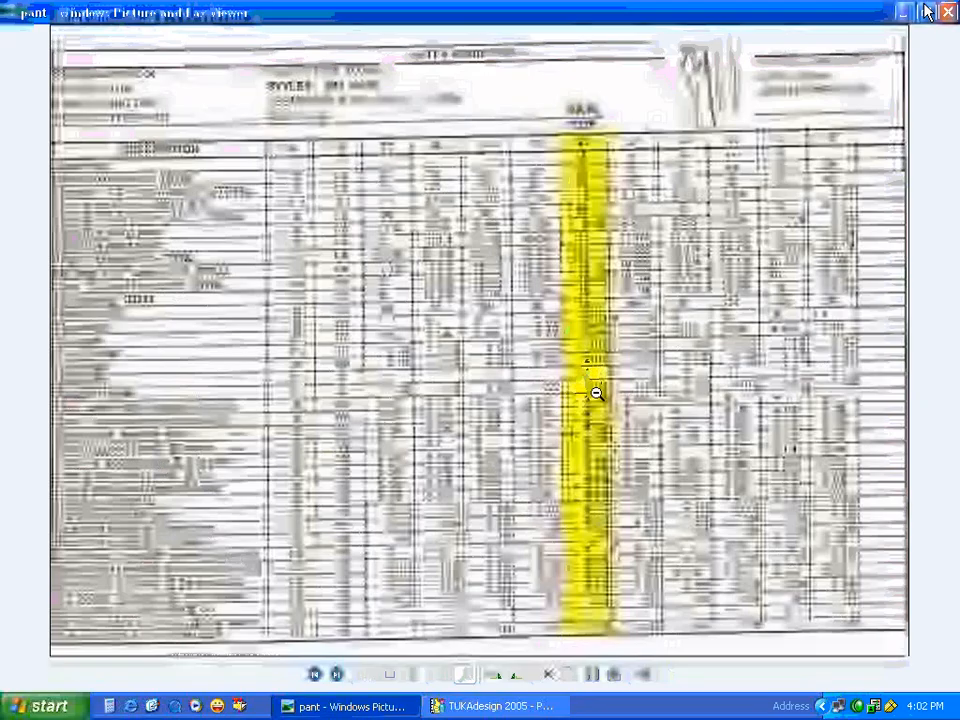
{"action": "left_click", "coordinate": [490, 705]}
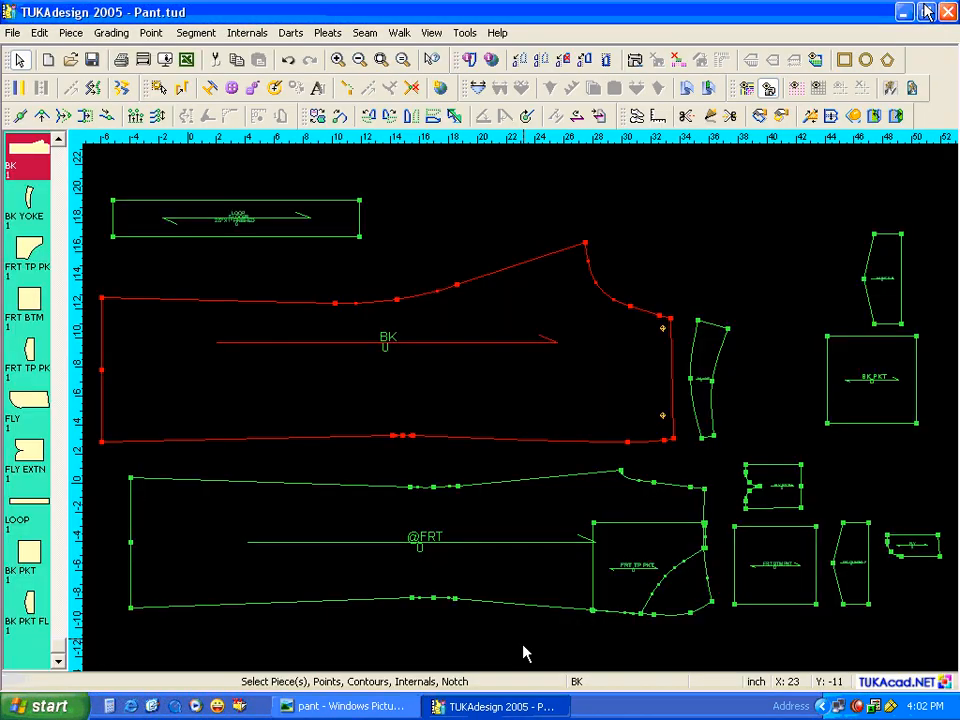
{"action": "left_click", "coordinate": [843, 61]}
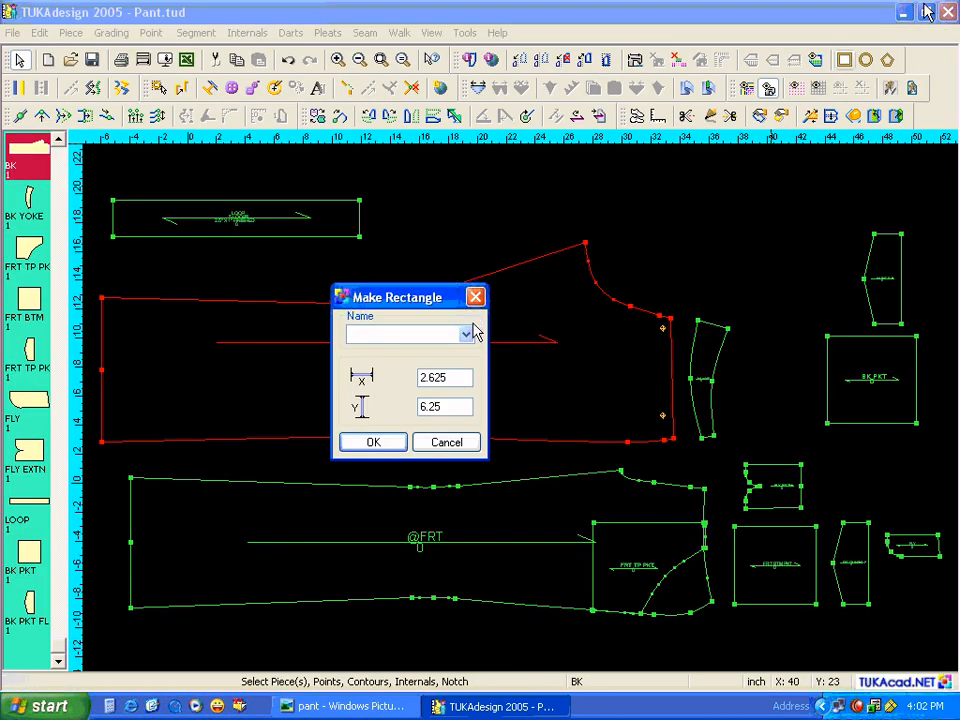
{"action": "type", "text": "WST BND"}
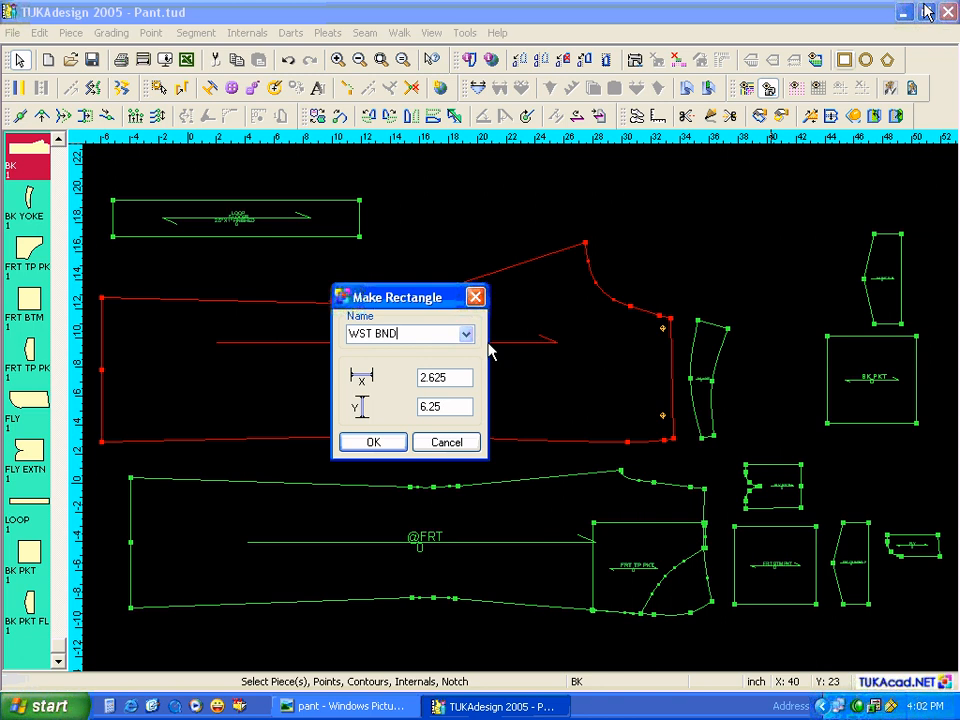
Consult the spec sheet for the waistband size and create the WST BND rectangle with X 33.5 and Y 1.5 inches
{"action": "left_click_drag", "start_coordinate": [467, 377], "coordinate": [403, 378]}
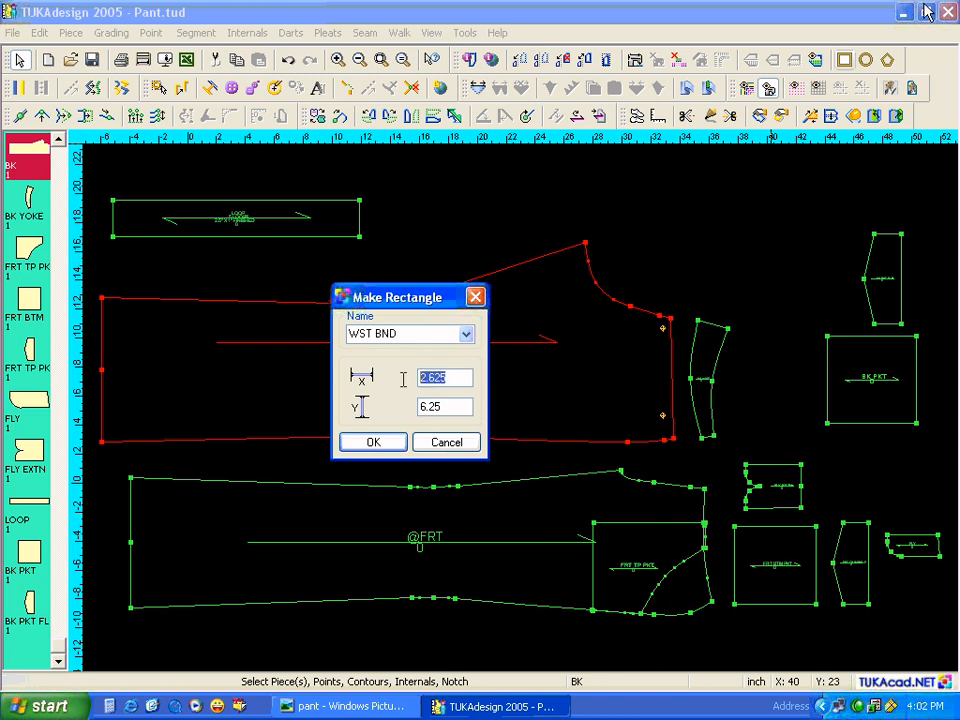
{"action": "left_click", "coordinate": [345, 706]}
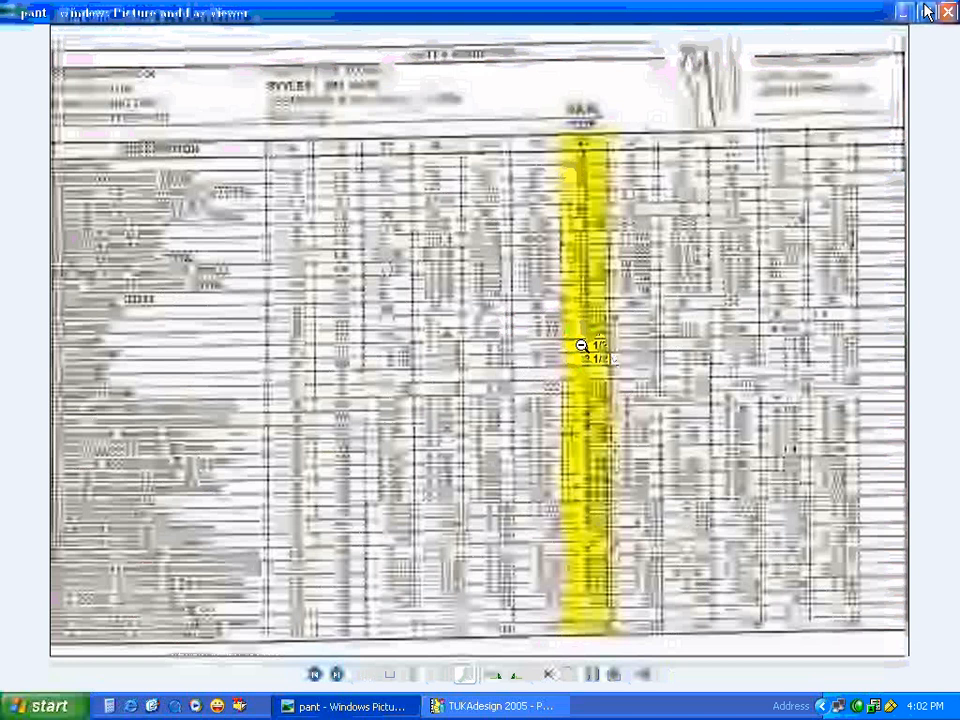
{"action": "left_click", "coordinate": [508, 603]}
{"action": "left_click", "coordinate": [505, 706]}
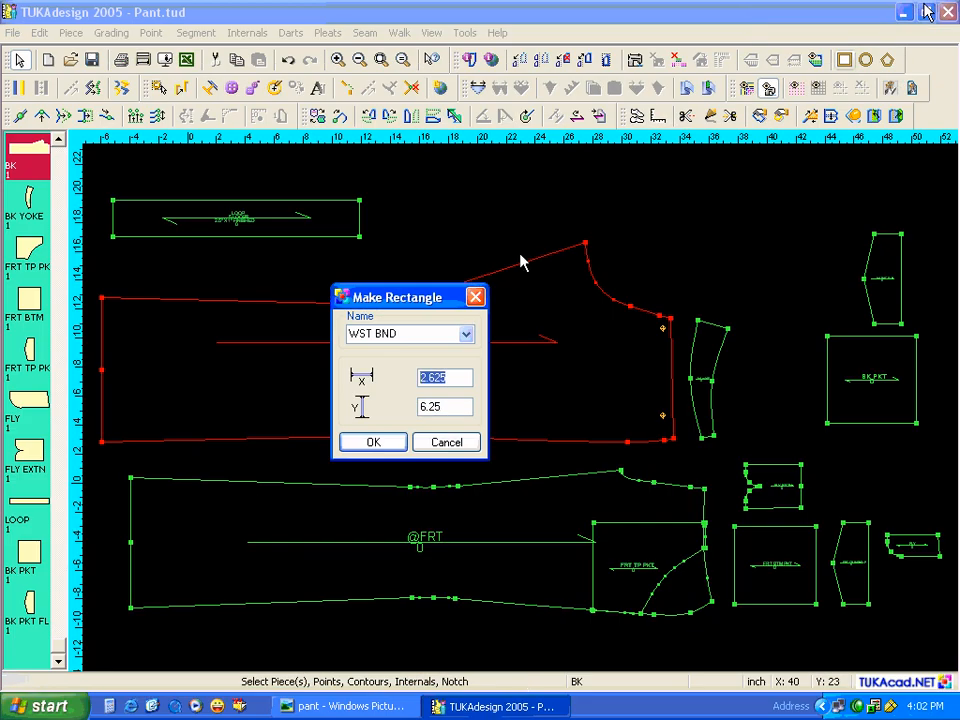
{"action": "type", "text": "32.5"}
{"action": "type", "text": "33.5"}
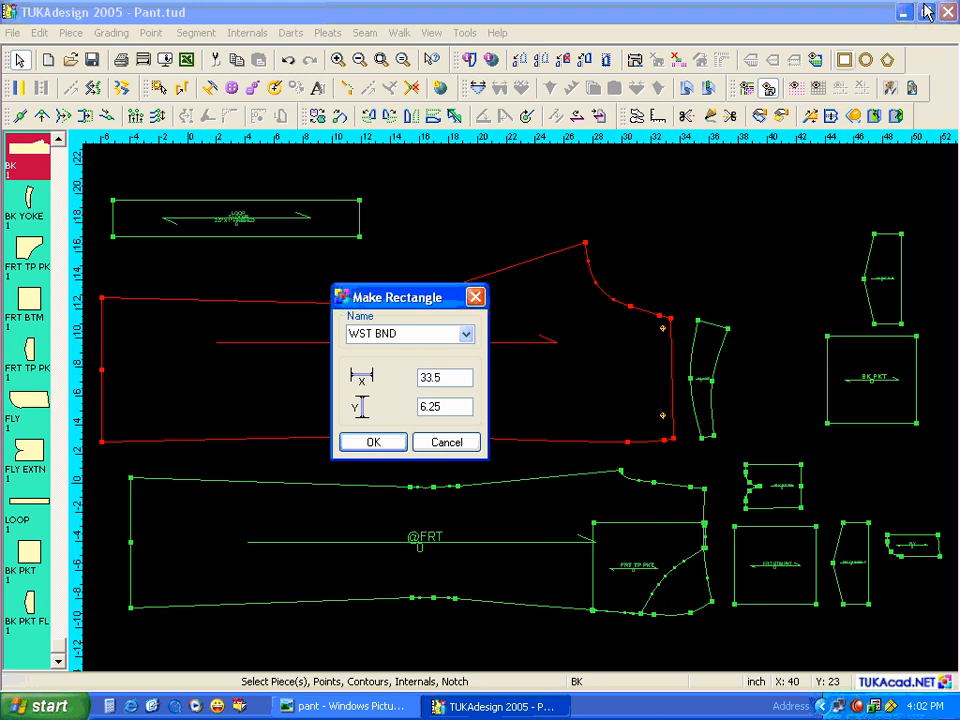
{"action": "left_click_drag", "start_coordinate": [466, 406], "coordinate": [412, 412]}
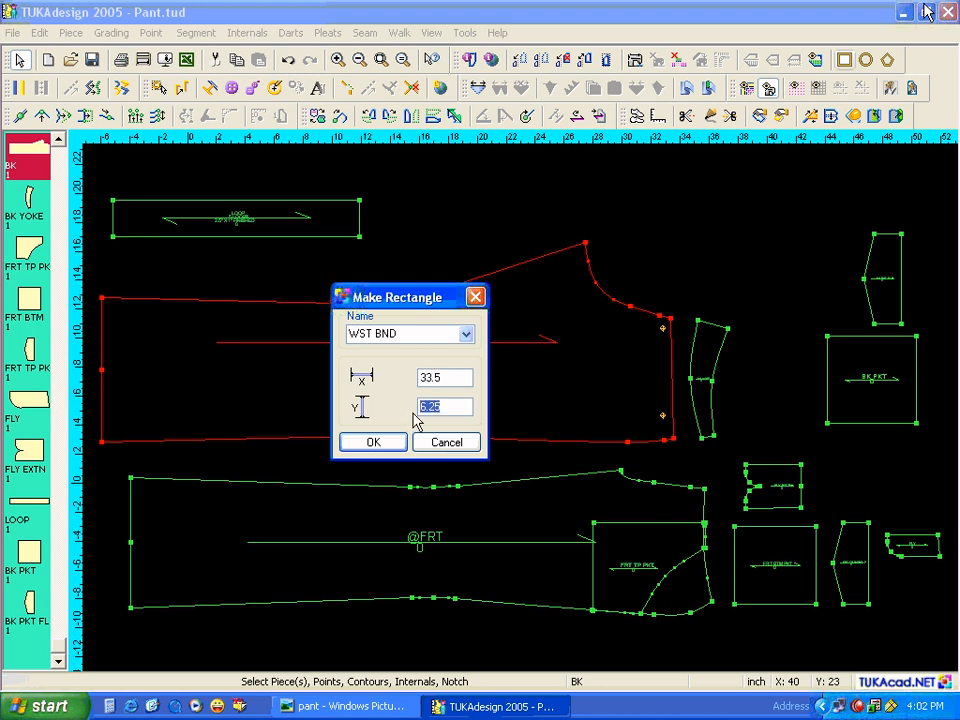
{"action": "type", "text": "1.5"}
{"action": "left_click", "coordinate": [399, 446]}
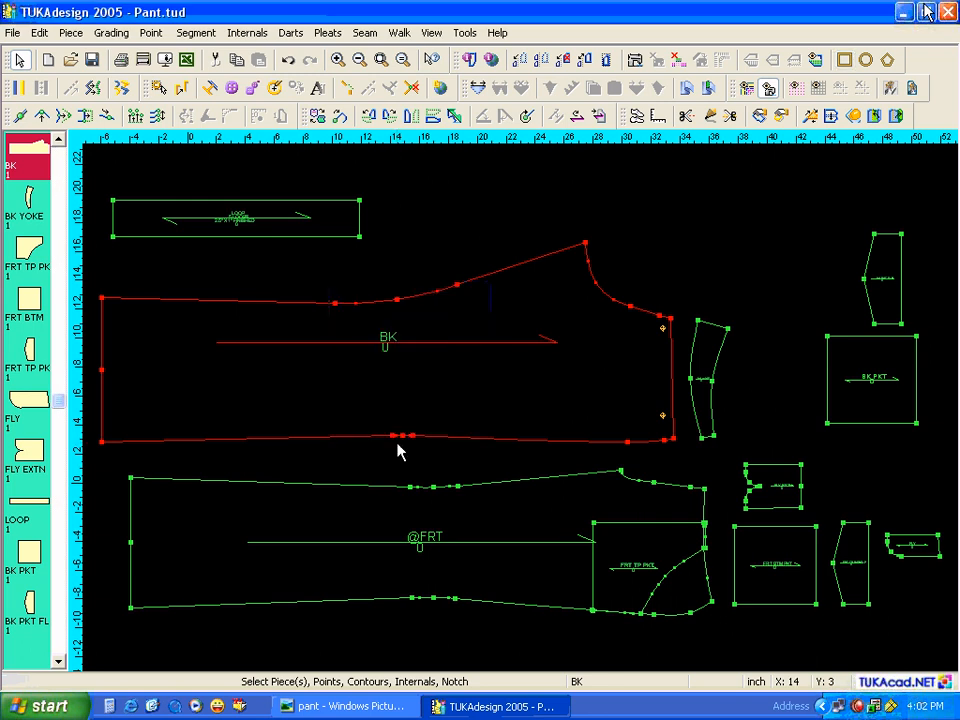
{"action": "left_click", "coordinate": [57, 661]}
{"action": "left_click", "coordinate": [33, 617]}
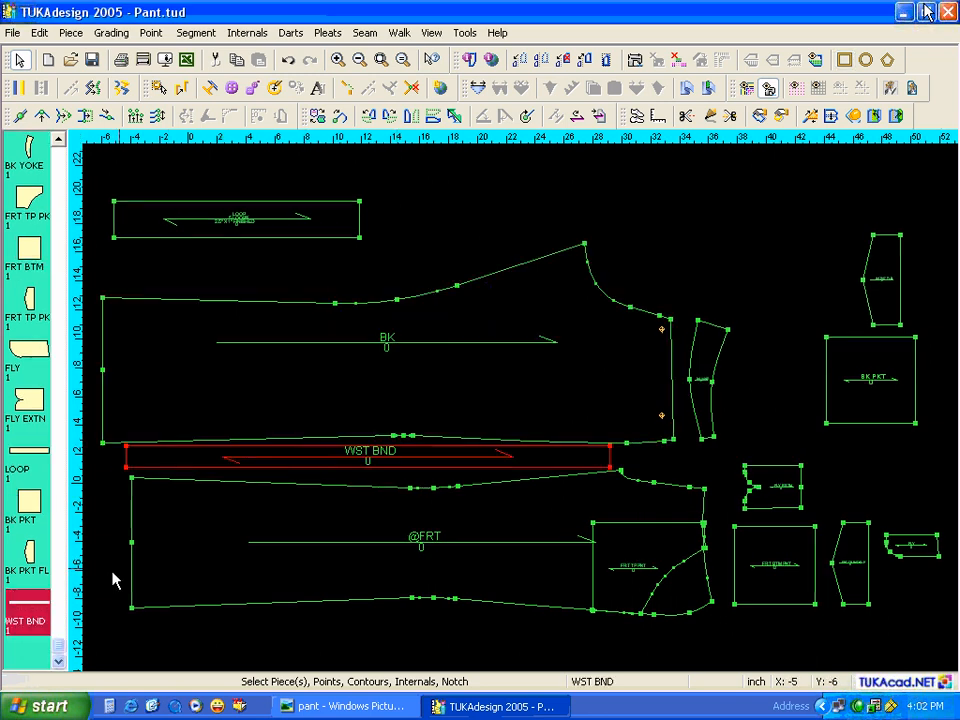
{"action": "left_click_drag", "start_coordinate": [557, 456], "coordinate": [827, 191]}
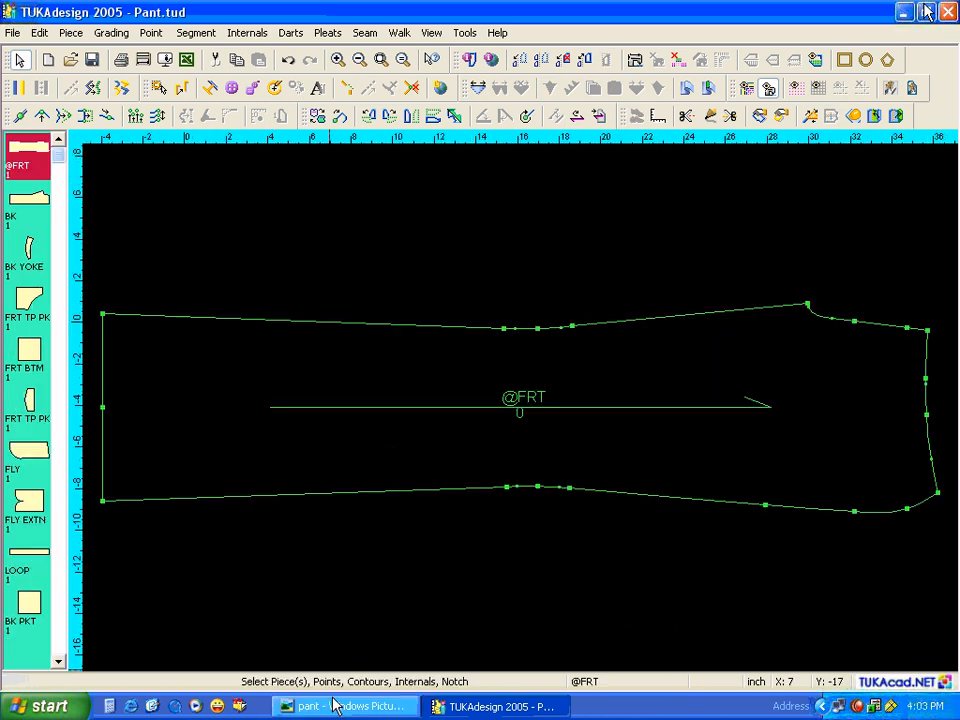
Switch to Windows Picture and Fax Viewer and show the pant1 sketch to examine the style's construction details
{"action": "left_click", "coordinate": [333, 700]}
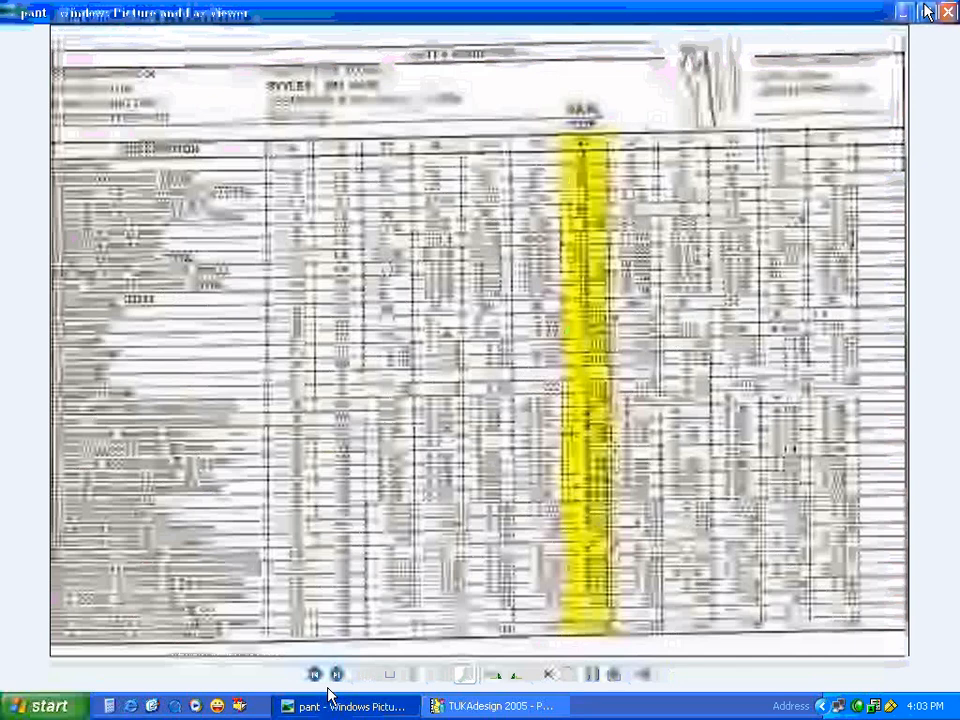
{"action": "left_click", "coordinate": [337, 675]}
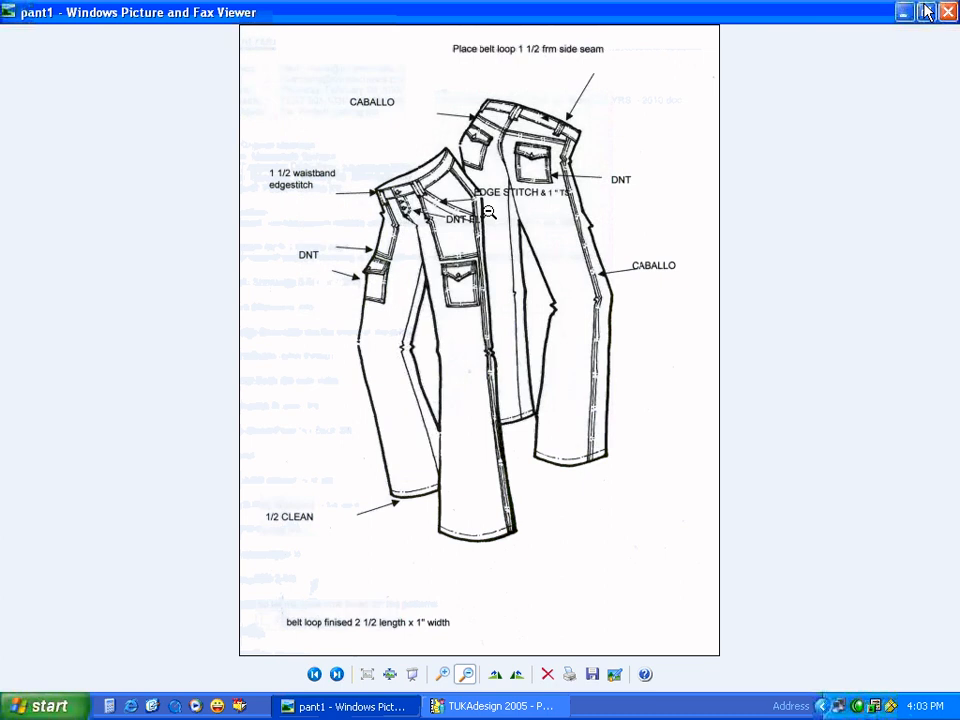
Switch back to TUKAdesign and apply a global seam width of 0.5 inch to all pieces in the style
{"action": "left_click", "coordinate": [450, 707]}
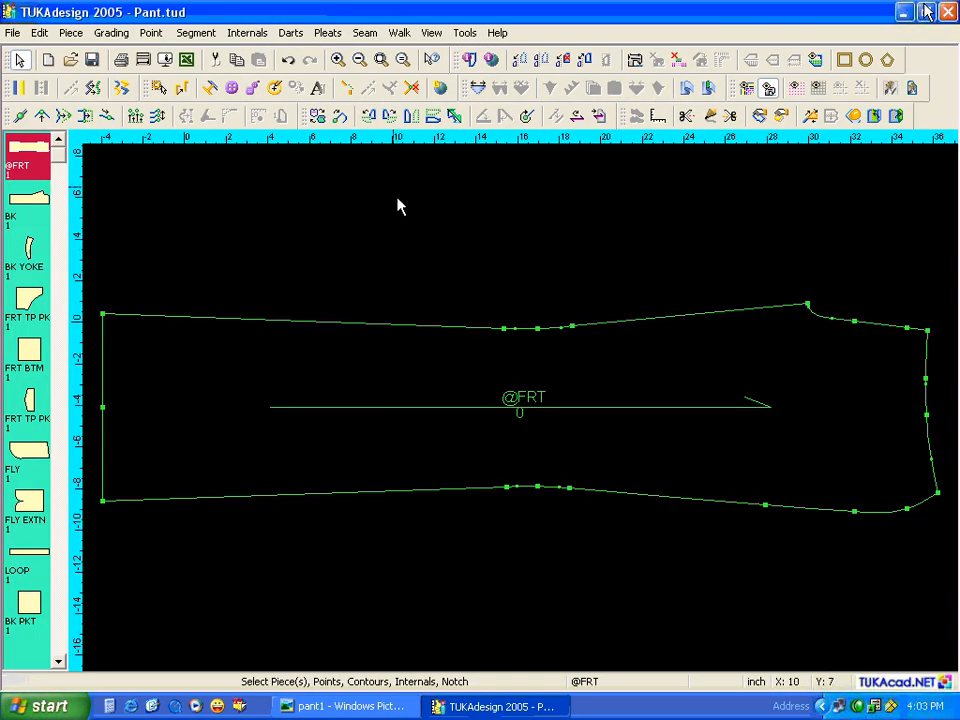
{"action": "left_click", "coordinate": [365, 32]}
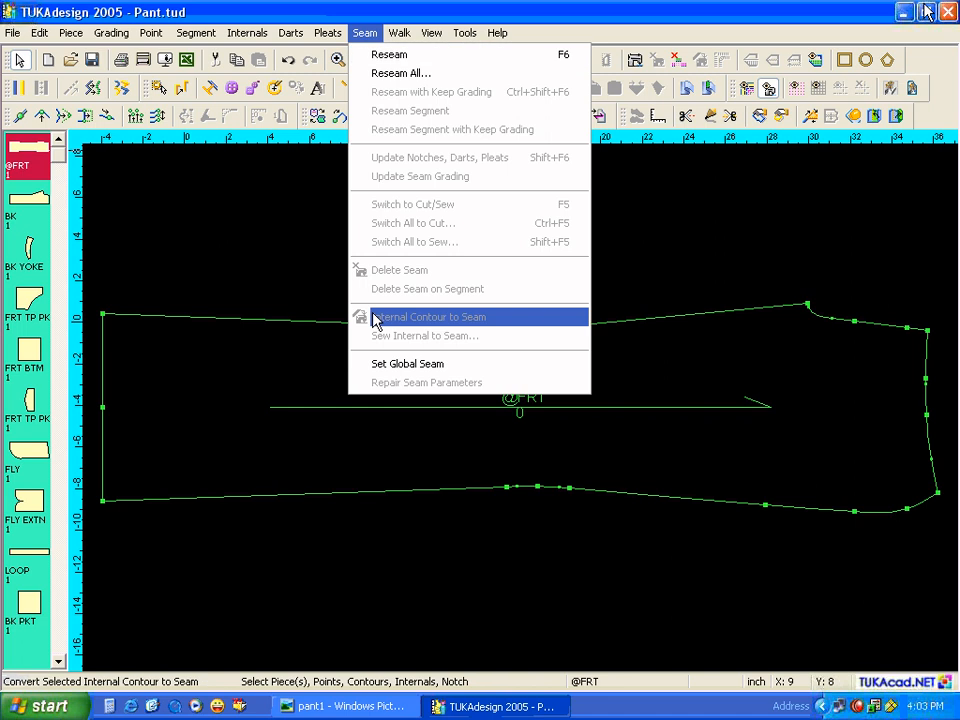
{"action": "left_click", "coordinate": [383, 366]}
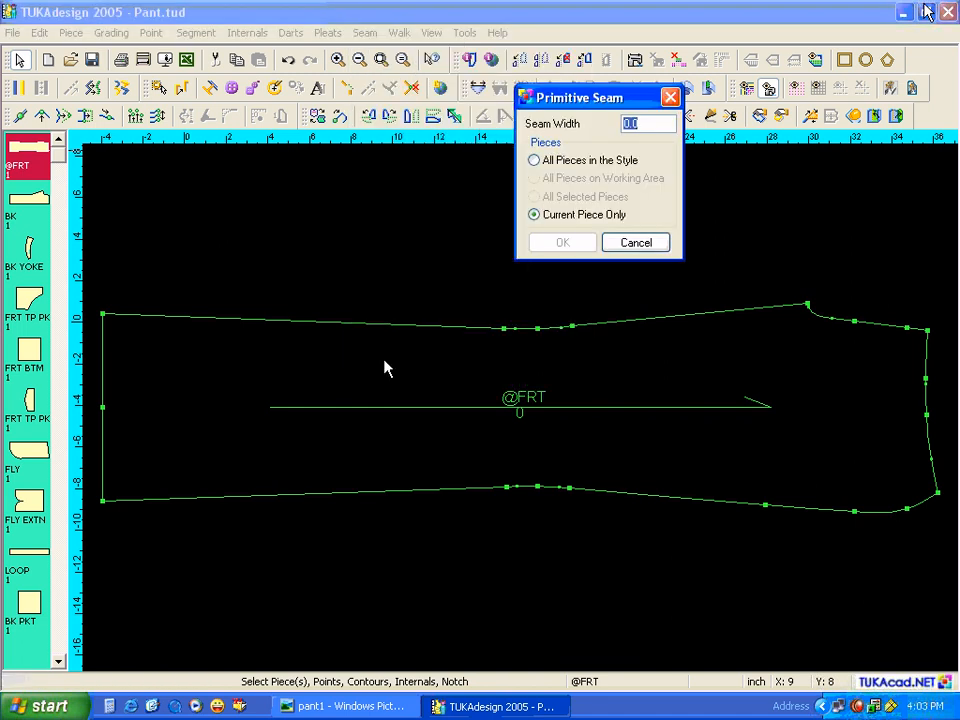
{"action": "type", "text": "0.5"}
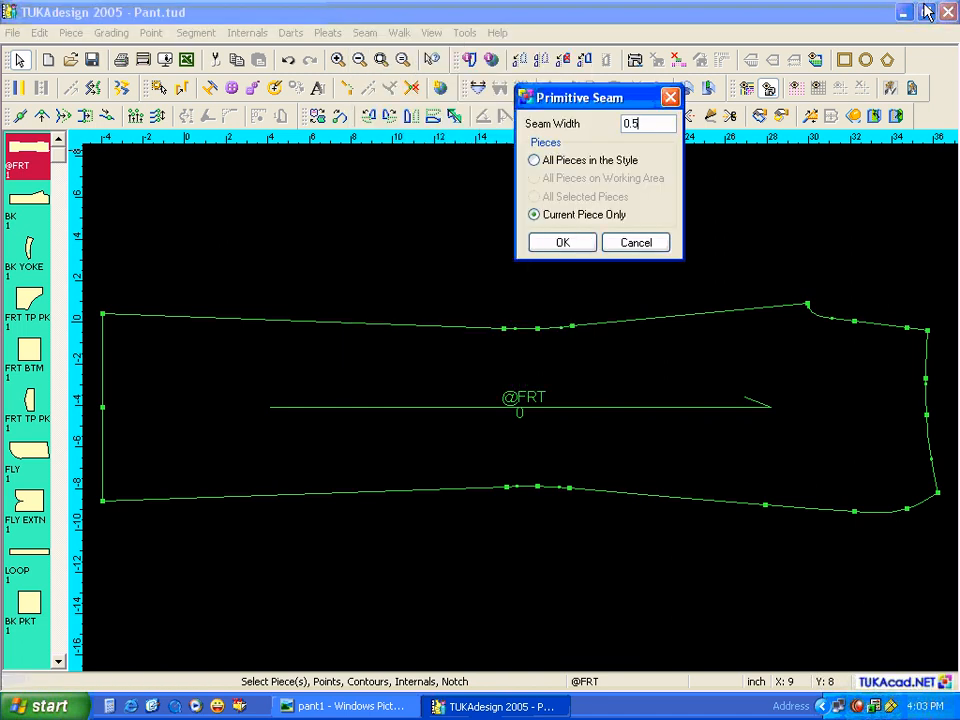
{"action": "left_click", "coordinate": [536, 160]}
{"action": "left_click", "coordinate": [562, 243]}
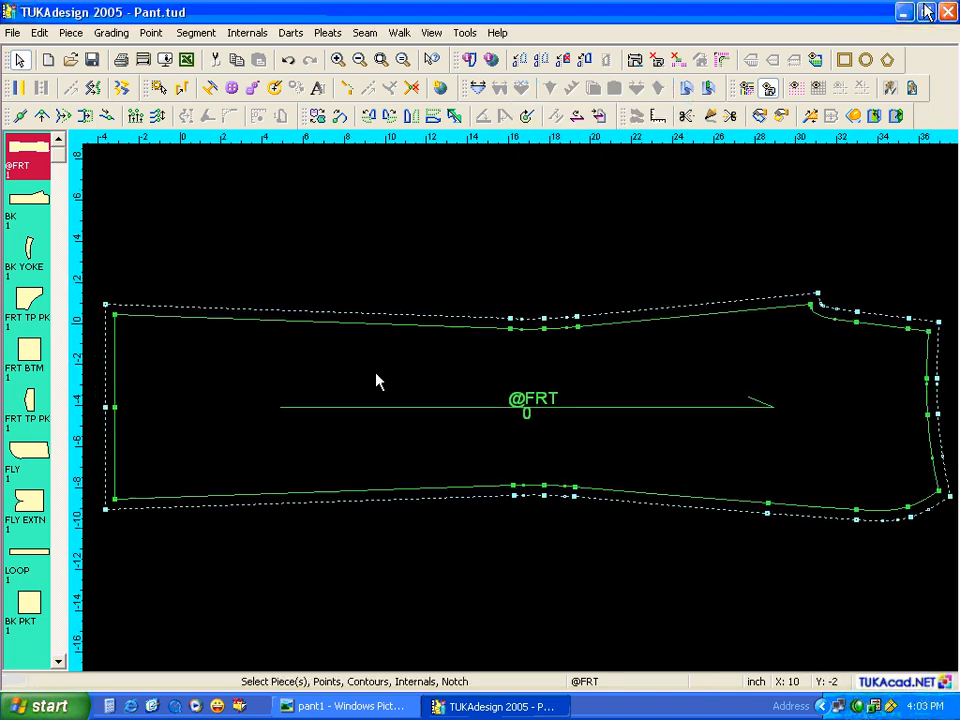
{"action": "left_click", "coordinate": [635, 60]}
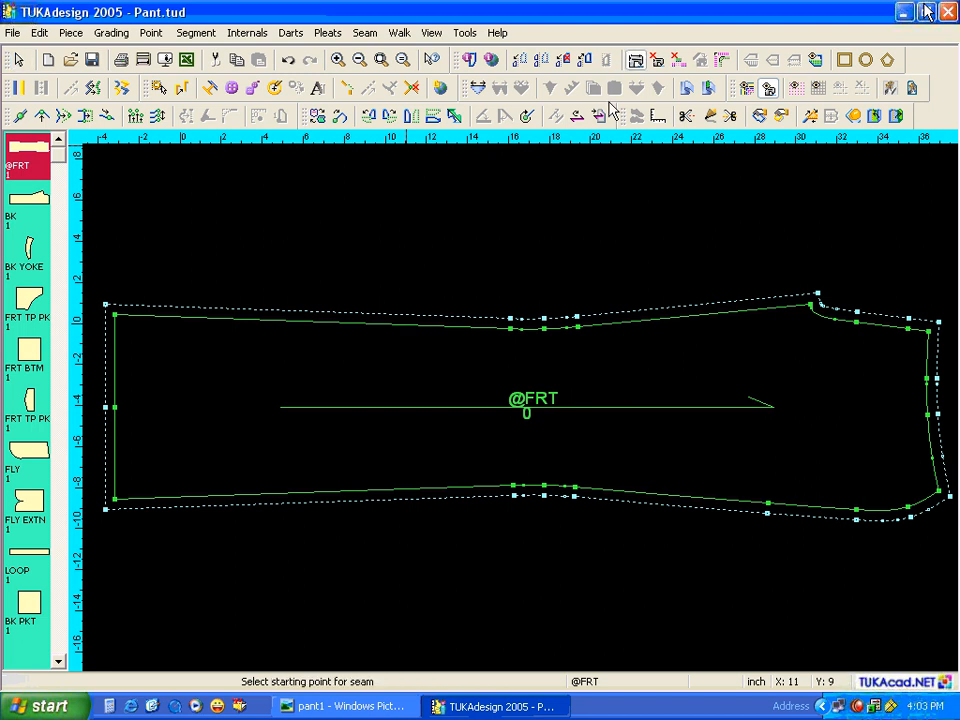
{"action": "left_click", "coordinate": [116, 498]}
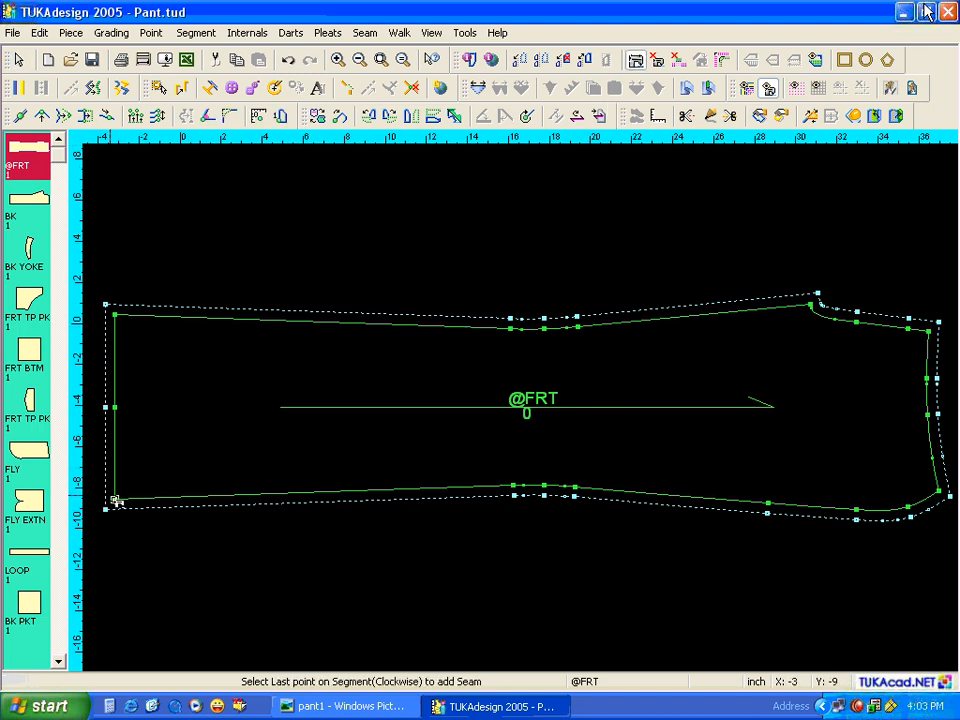
{"action": "left_click", "coordinate": [116, 317]}
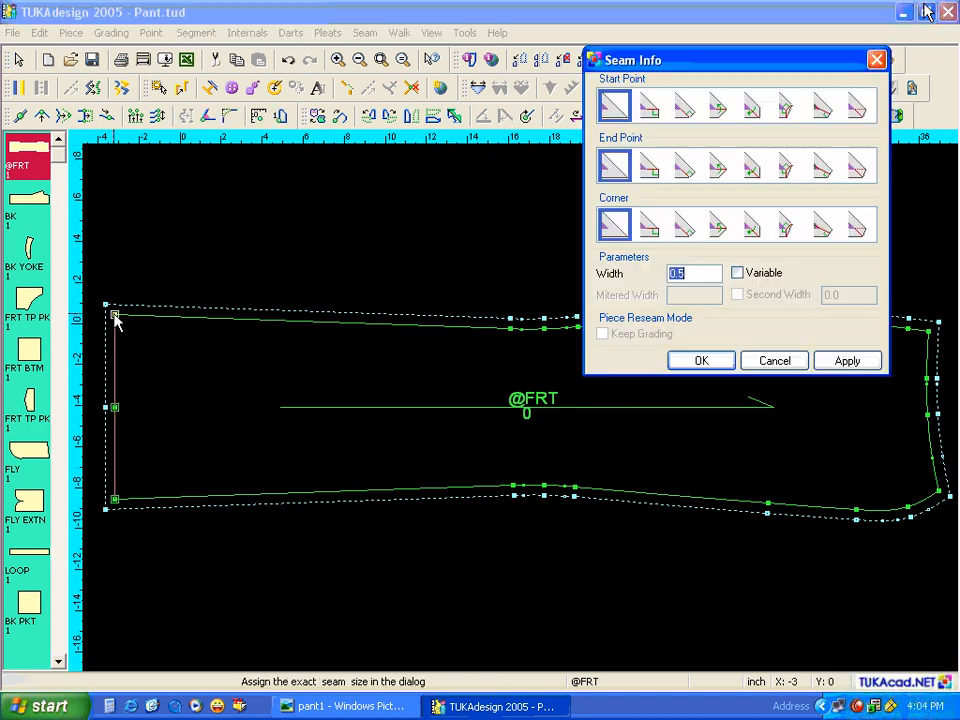
{"action": "type", "text": "0.62"}
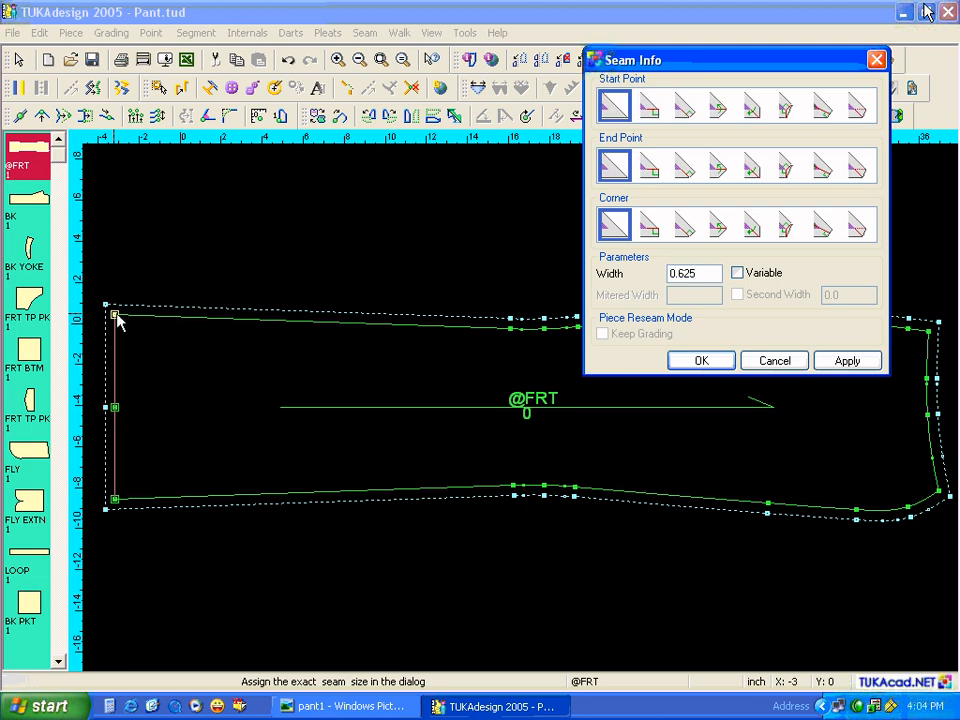
{"action": "left_click", "coordinate": [753, 110]}
{"action": "left_click", "coordinate": [718, 166]}
{"action": "left_click", "coordinate": [836, 364]}
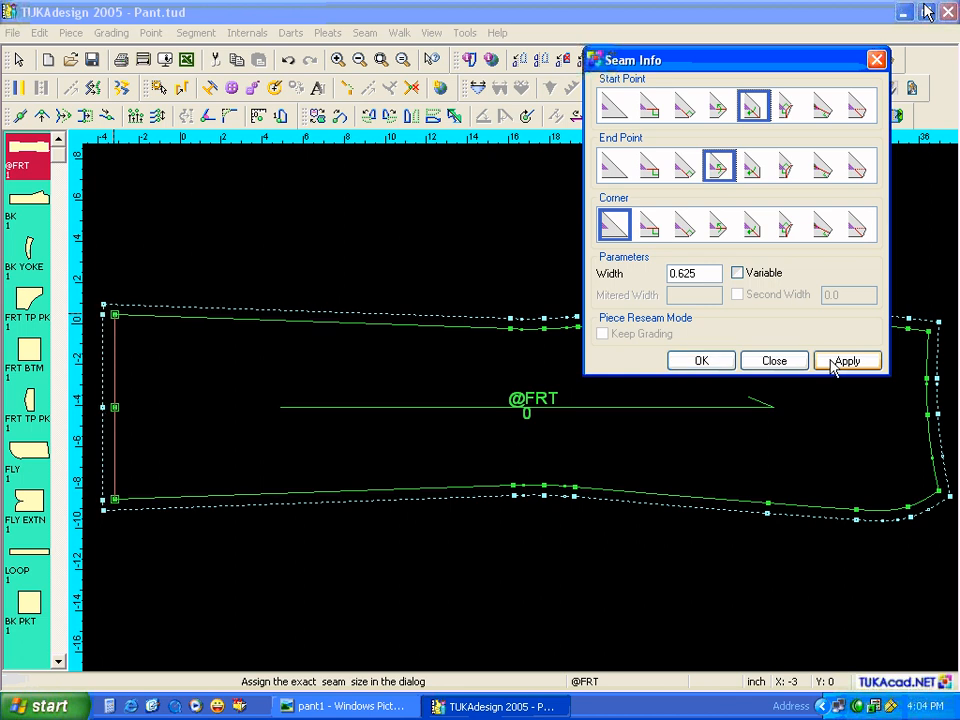
{"action": "left_click", "coordinate": [718, 107]}
{"action": "left_click", "coordinate": [753, 166]}
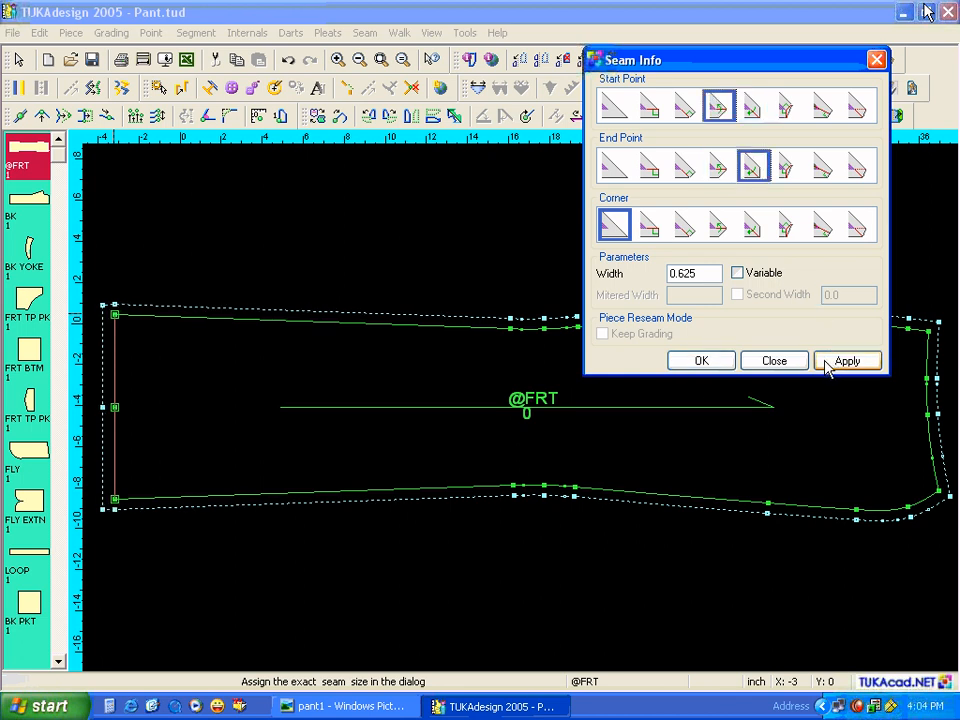
{"action": "left_click", "coordinate": [712, 362]}
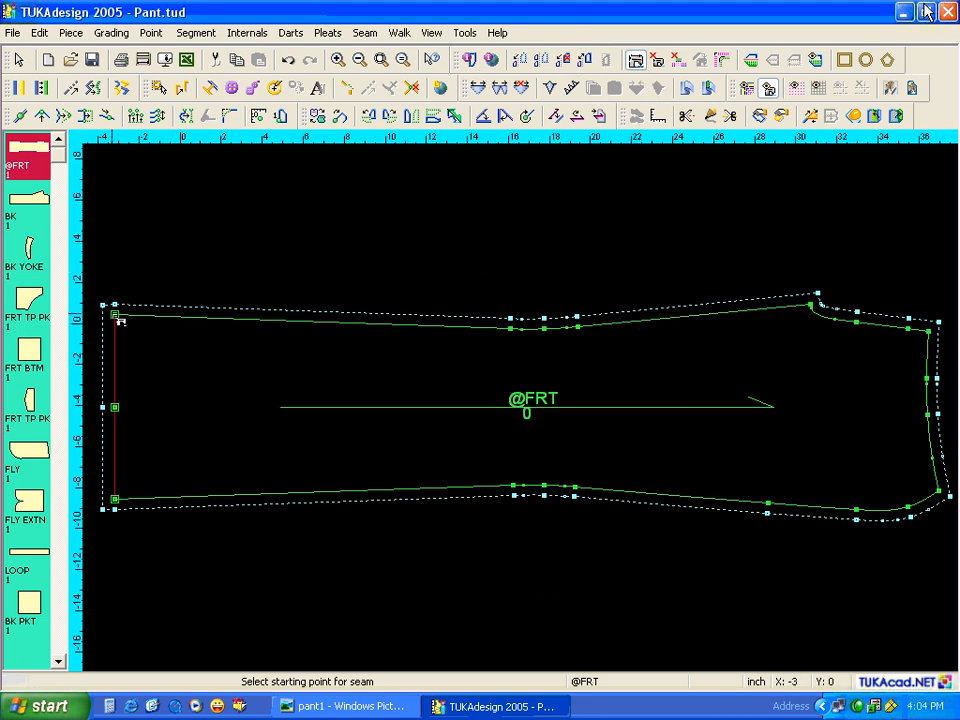
Bring BK into the work area and give its hem a 0.625 inch seam with the fourth start-point and fifth end-point corner types
{"action": "left_click", "coordinate": [28, 208]}
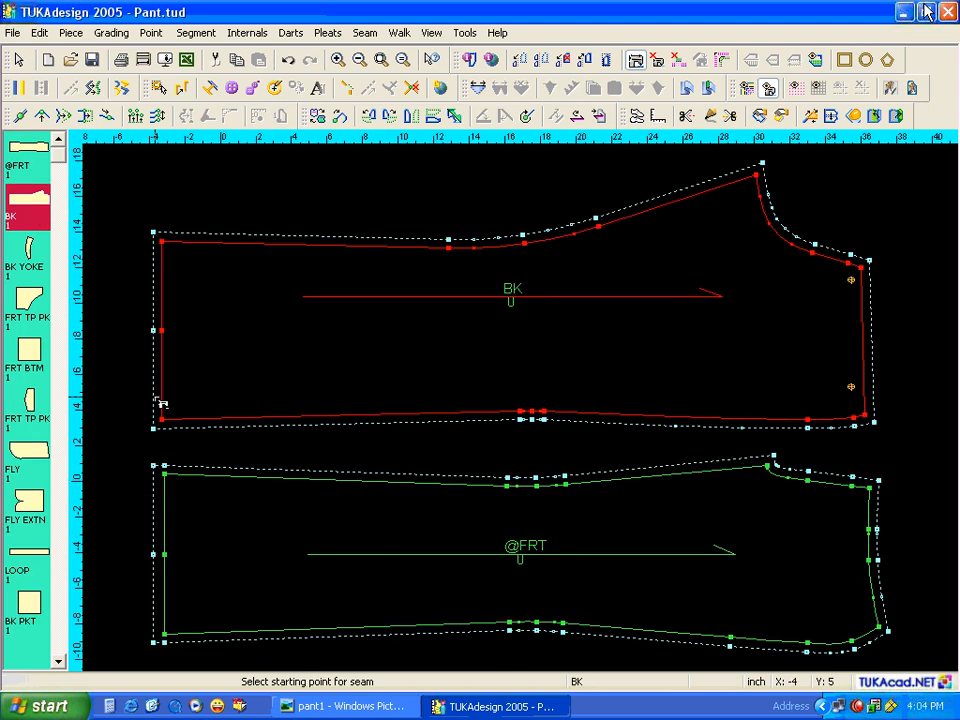
{"action": "left_click", "coordinate": [126, 316]}
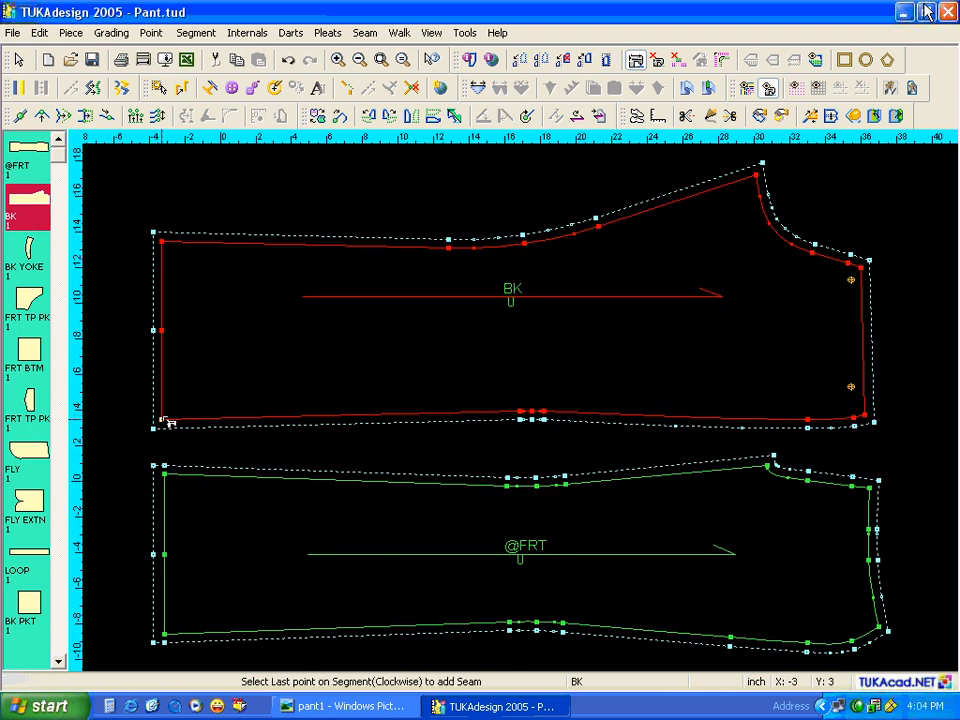
{"action": "left_click", "coordinate": [161, 242]}
{"action": "type", "text": "0."}
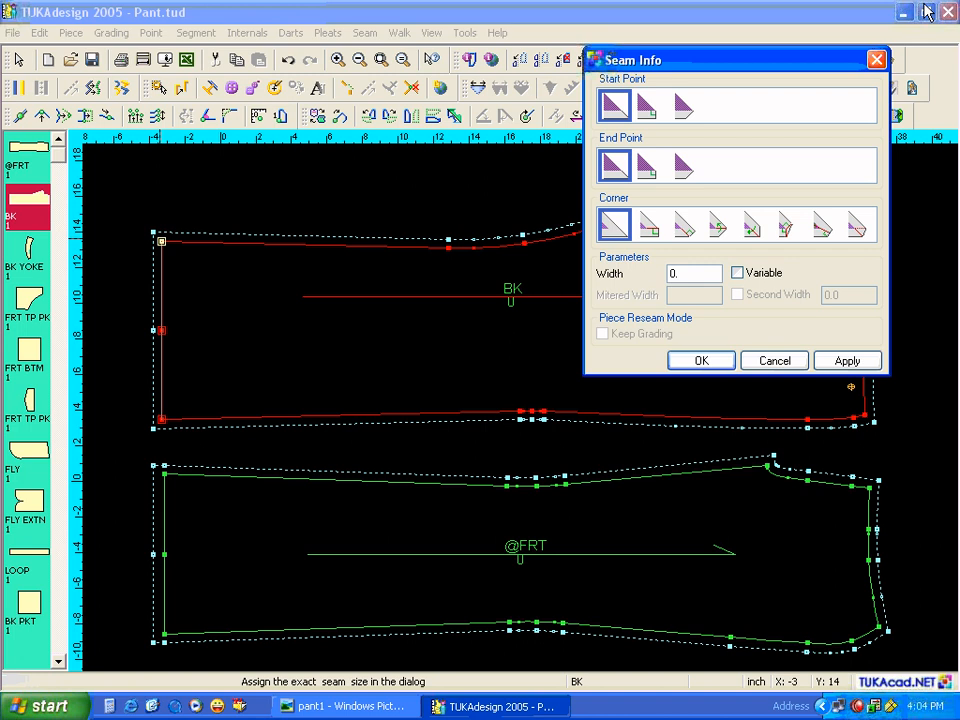
{"action": "type", "text": "625"}
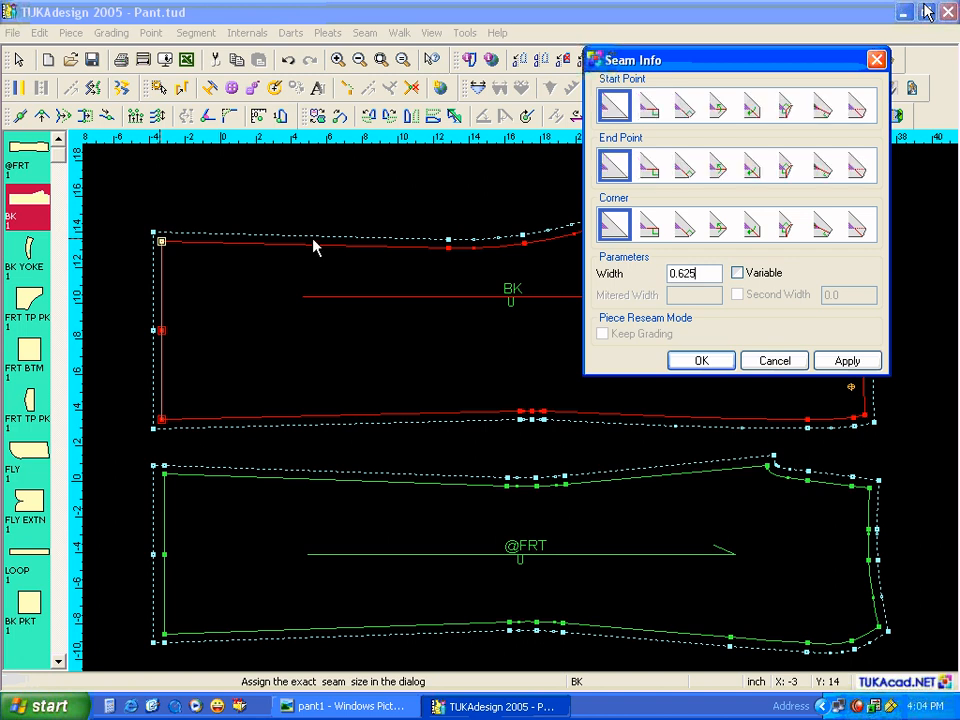
{"action": "left_click", "coordinate": [716, 106]}
{"action": "left_click", "coordinate": [752, 167]}
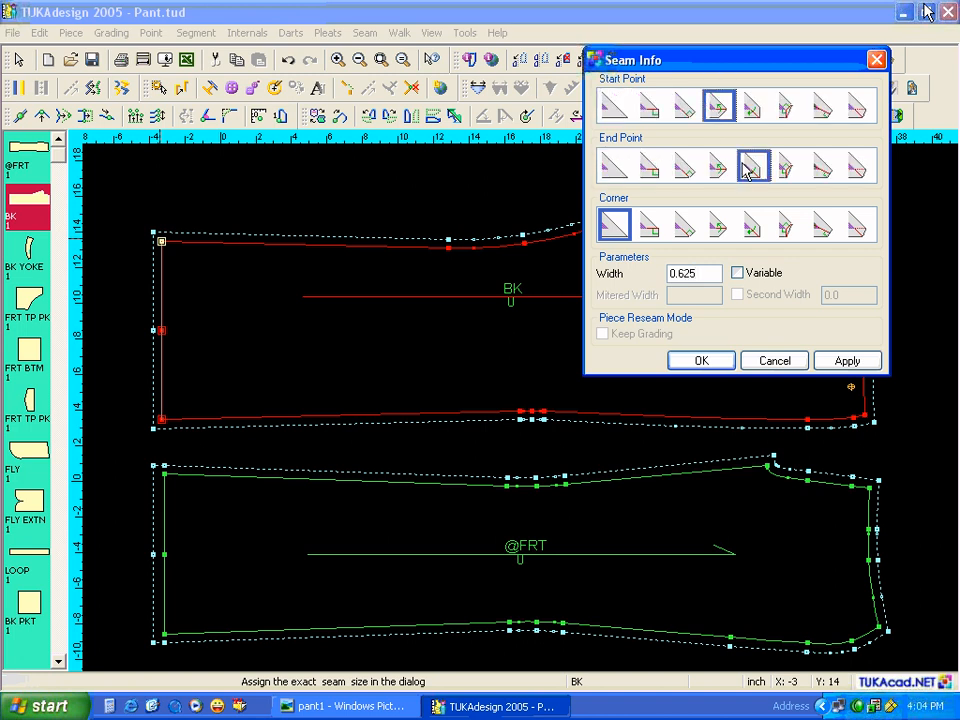
{"action": "left_click", "coordinate": [830, 363]}
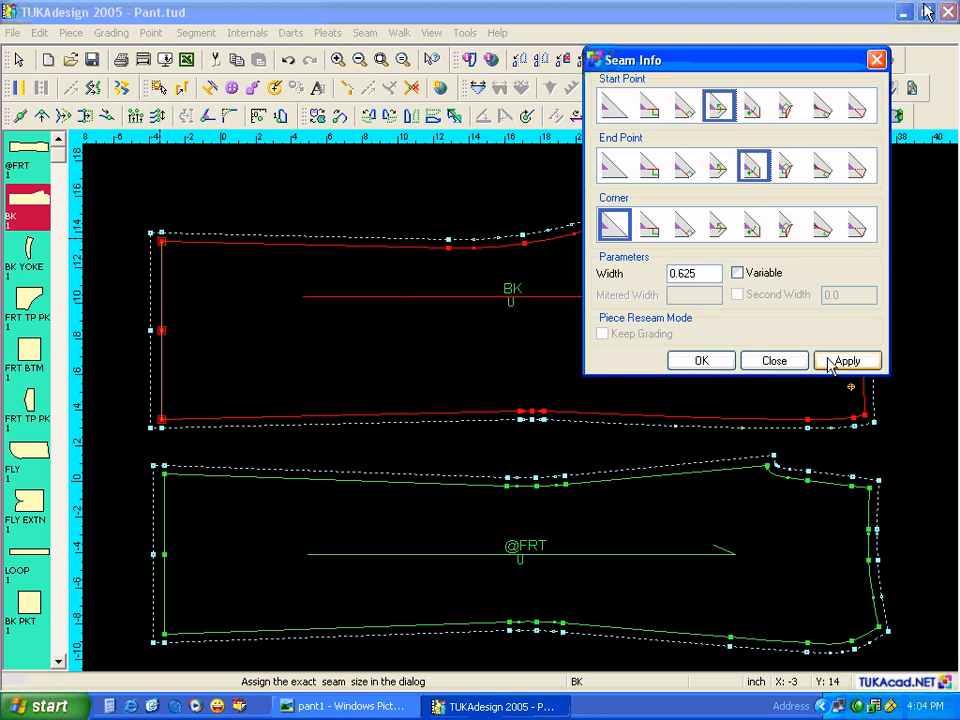
{"action": "left_click", "coordinate": [720, 362]}
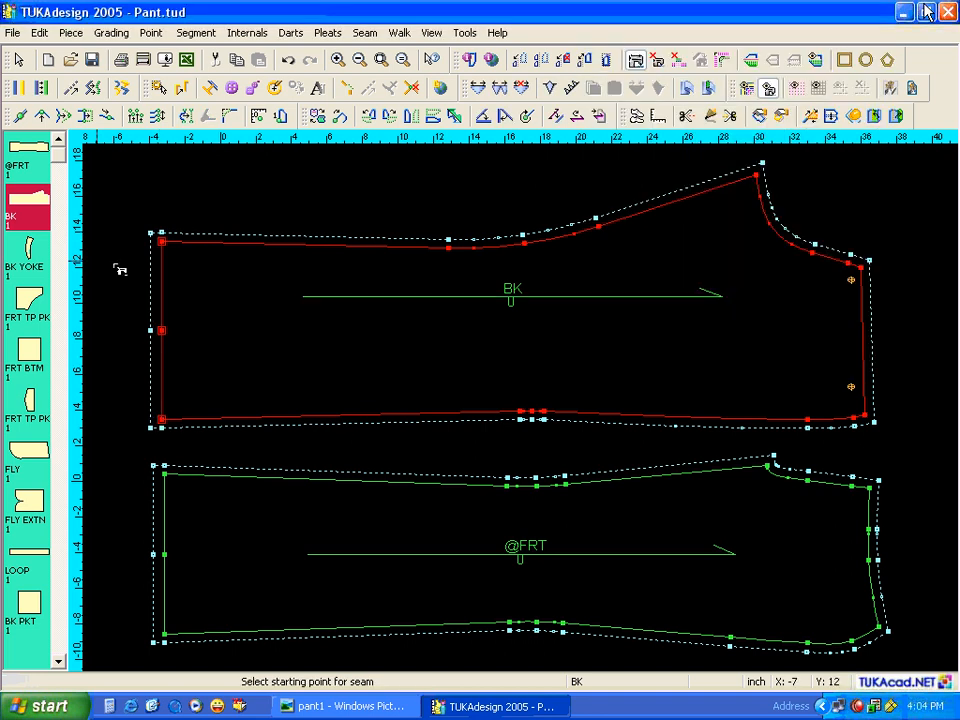
Bring the remaining pieces, from BK YOKE through BK PKT FLP and WST BND, into the work area
{"action": "left_click", "coordinate": [36, 264]}
{"action": "left_click", "coordinate": [29, 610]}
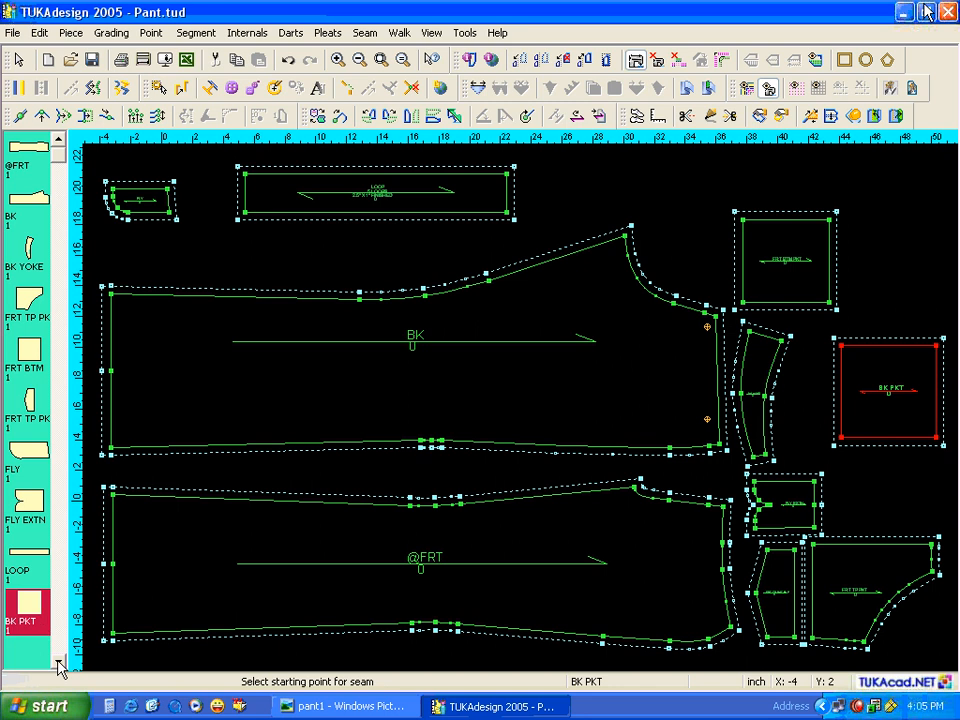
{"action": "left_click", "coordinate": [58, 662]}
{"action": "left_click", "coordinate": [28, 562]}
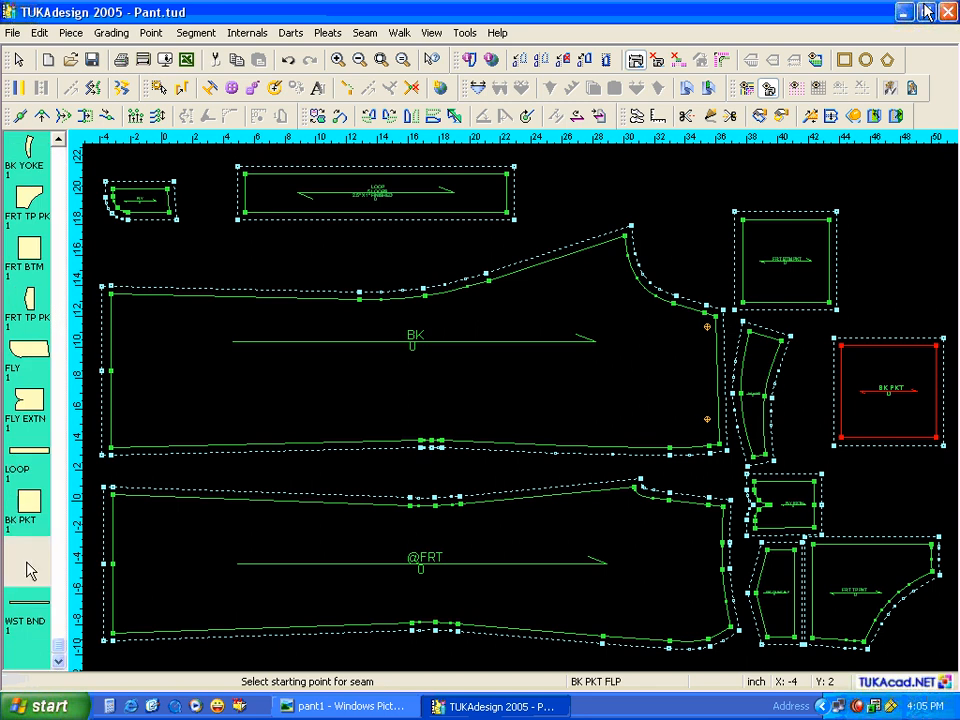
{"action": "left_click", "coordinate": [29, 612]}
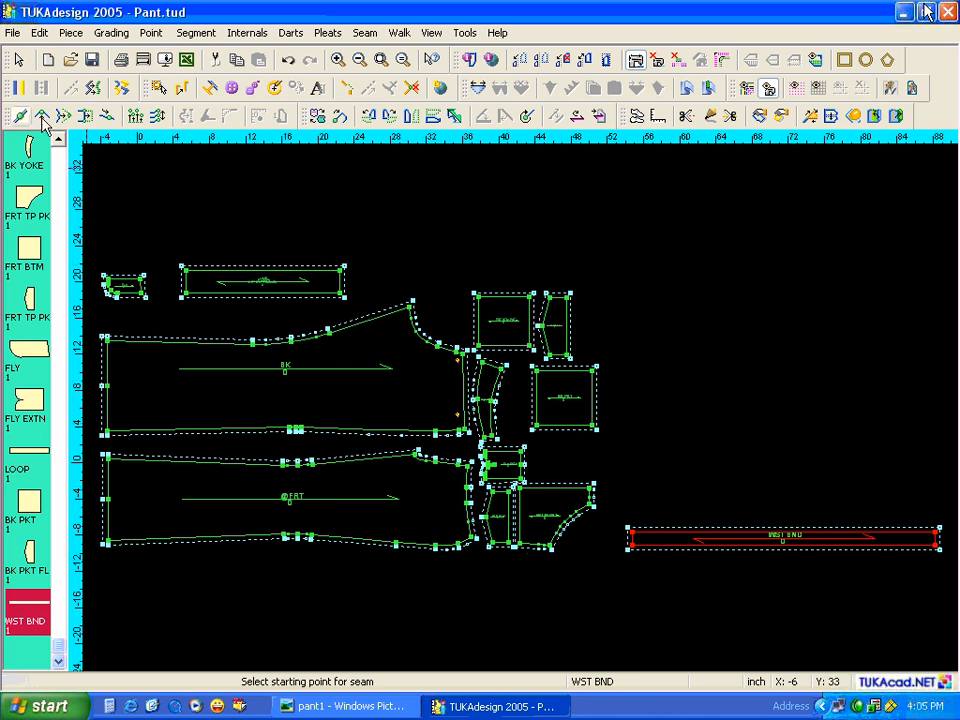
Arrange all pieces in the workspace with a frame width of 60 and a gap of 0.079, and return to the selection tool
{"action": "left_click", "coordinate": [39, 32]}
{"action": "left_click", "coordinate": [36, 234]}
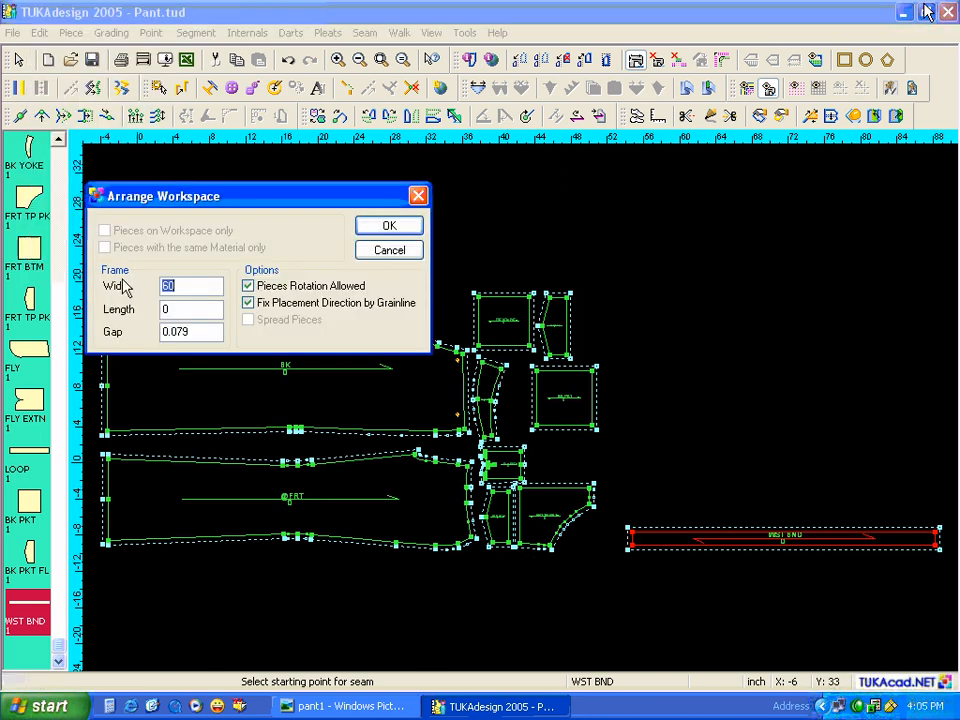
{"action": "left_click", "coordinate": [400, 230]}
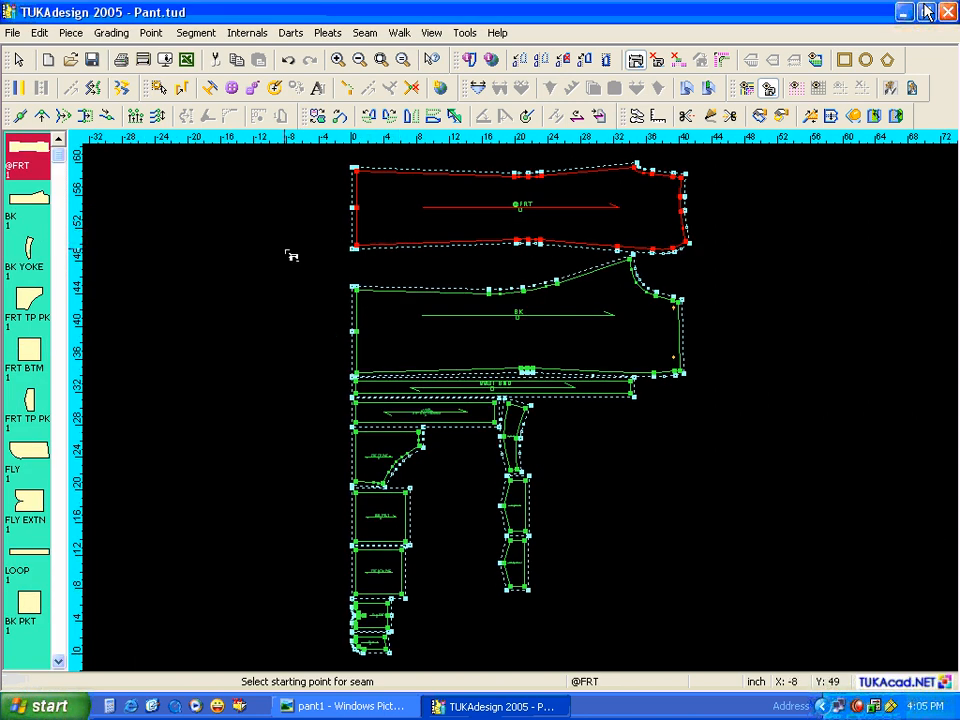
{"action": "left_click", "coordinate": [18, 59]}
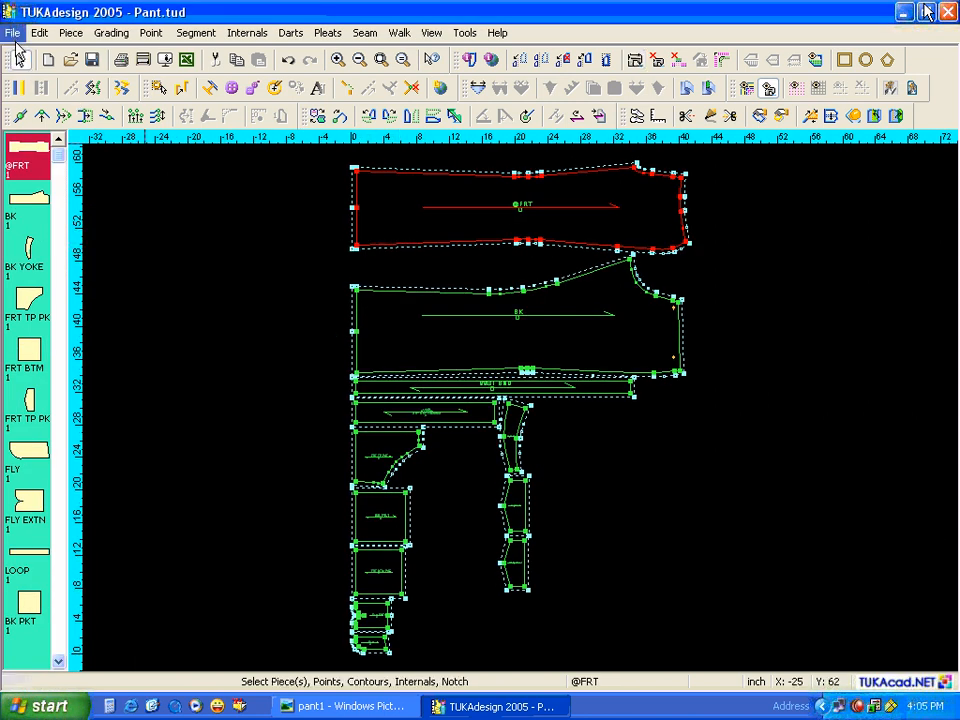
Start saving the style under a new name and choose the tukaweb folder on the Data (e) server drive (Y:)
{"action": "left_click", "coordinate": [13, 35]}
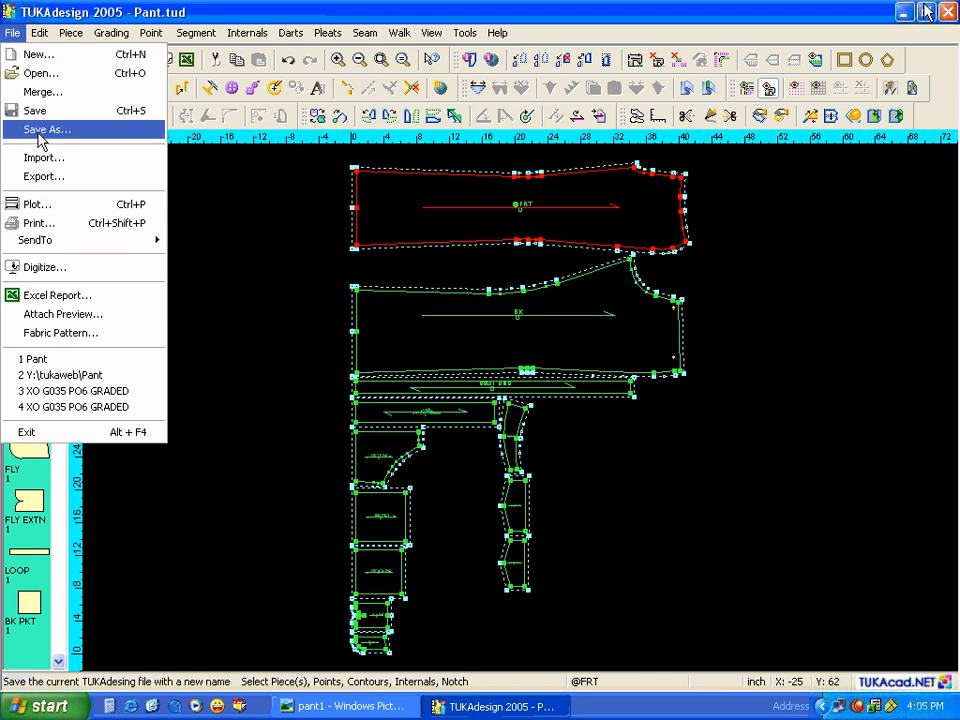
{"action": "left_click", "coordinate": [40, 130]}
{"action": "left_click", "coordinate": [322, 262]}
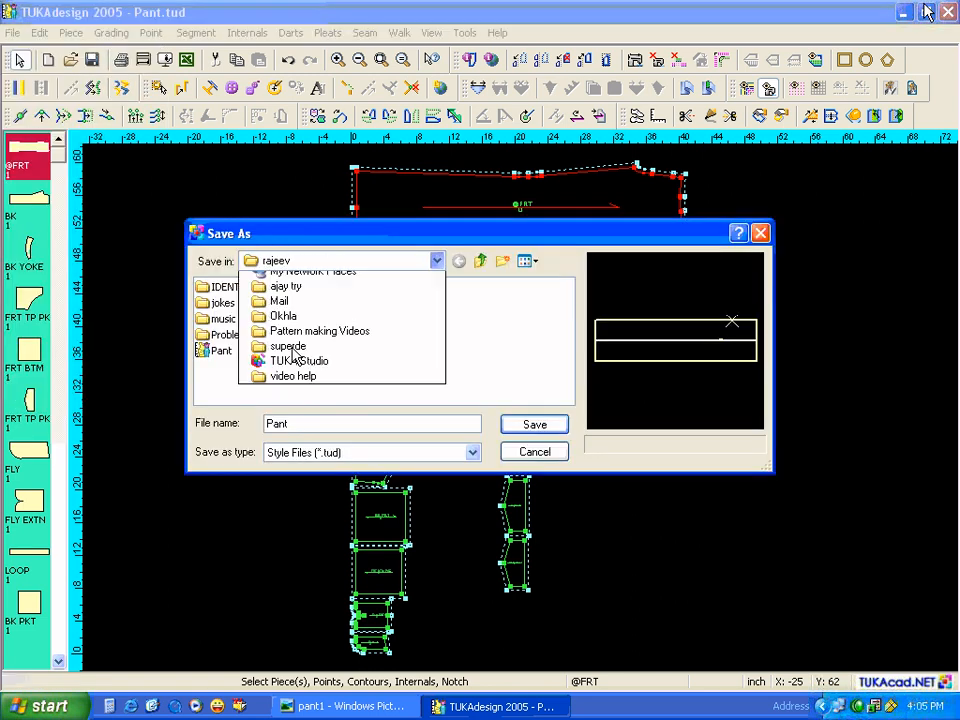
{"action": "left_click", "coordinate": [288, 384]}
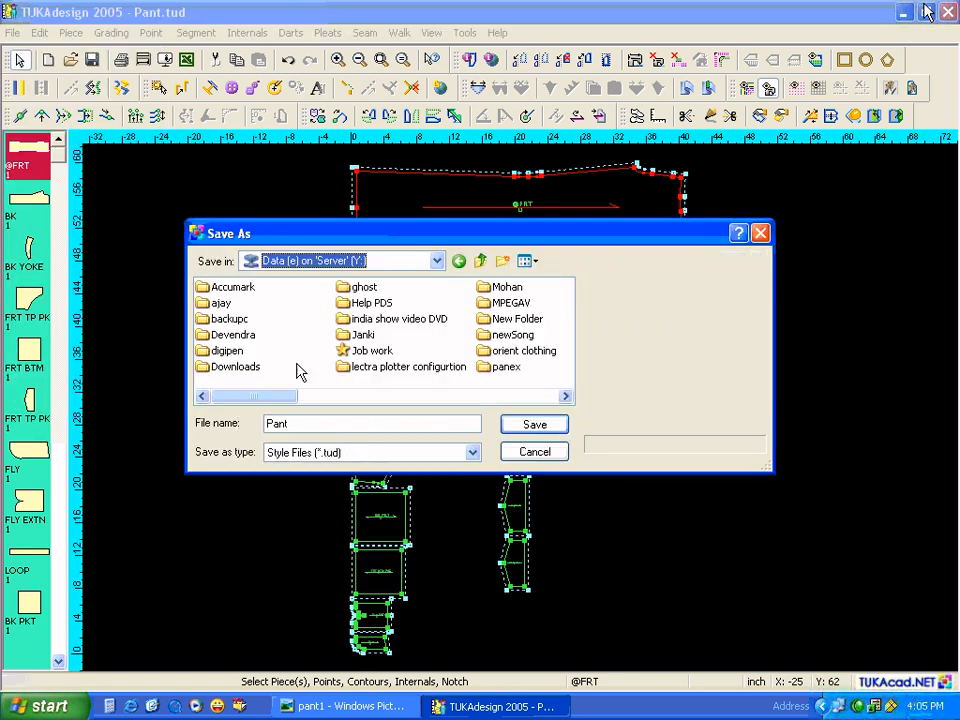
{"action": "left_click", "coordinate": [351, 340]}
{"action": "type", "text": "tu"}
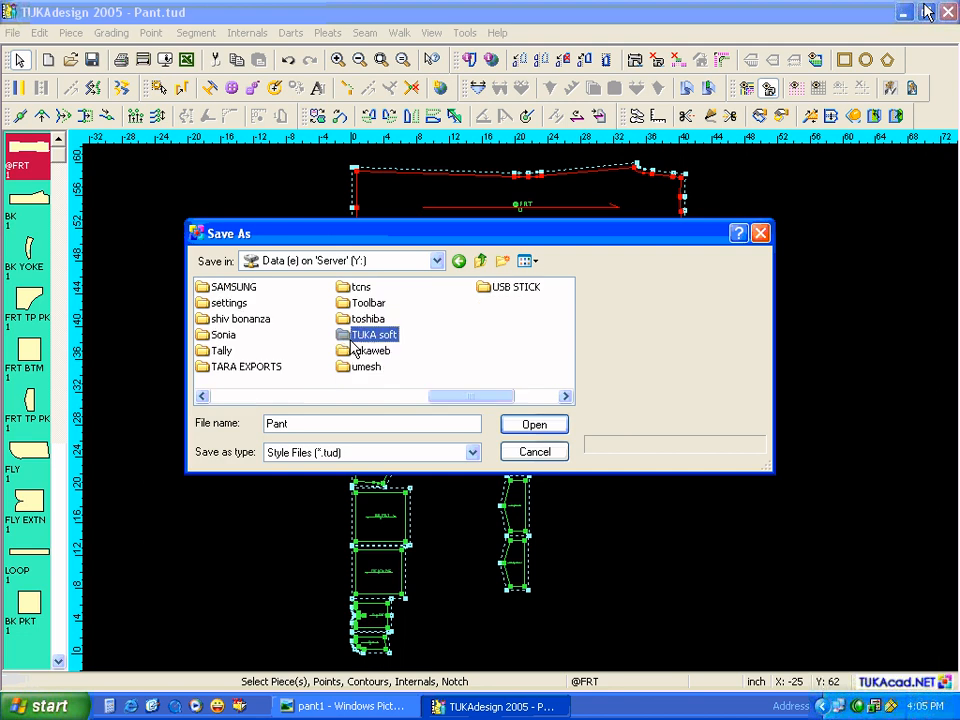
{"action": "type", "text": "kaweb"}
{"action": "key", "text": "Return"}
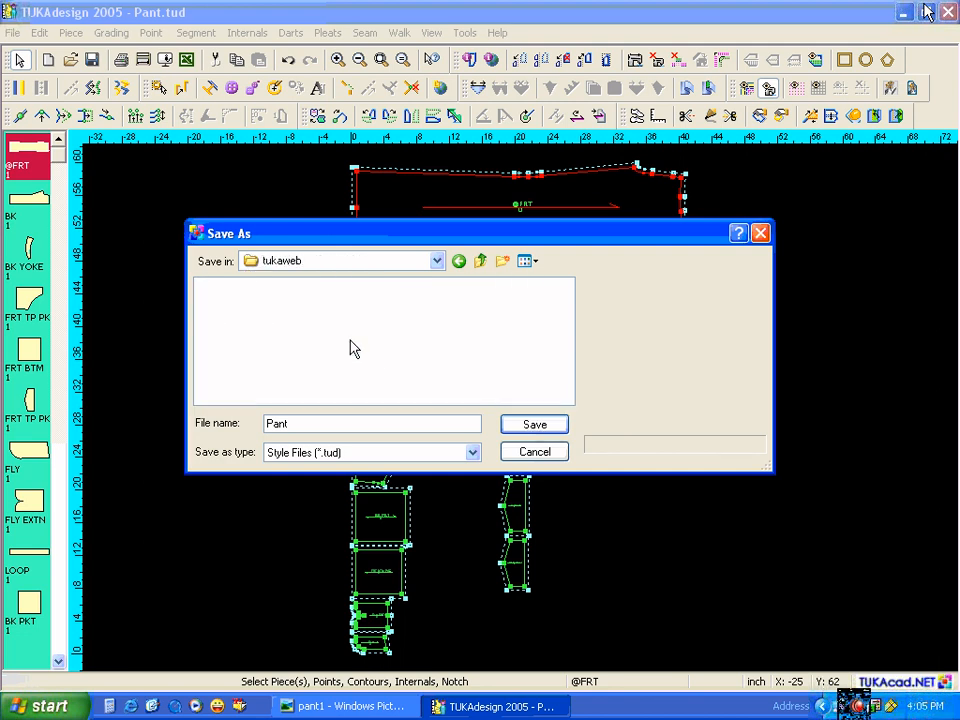
Check the style number on the pant spec sheet and save the style file as 503-1030
{"action": "left_click_drag", "start_coordinate": [311, 426], "coordinate": [234, 439]}
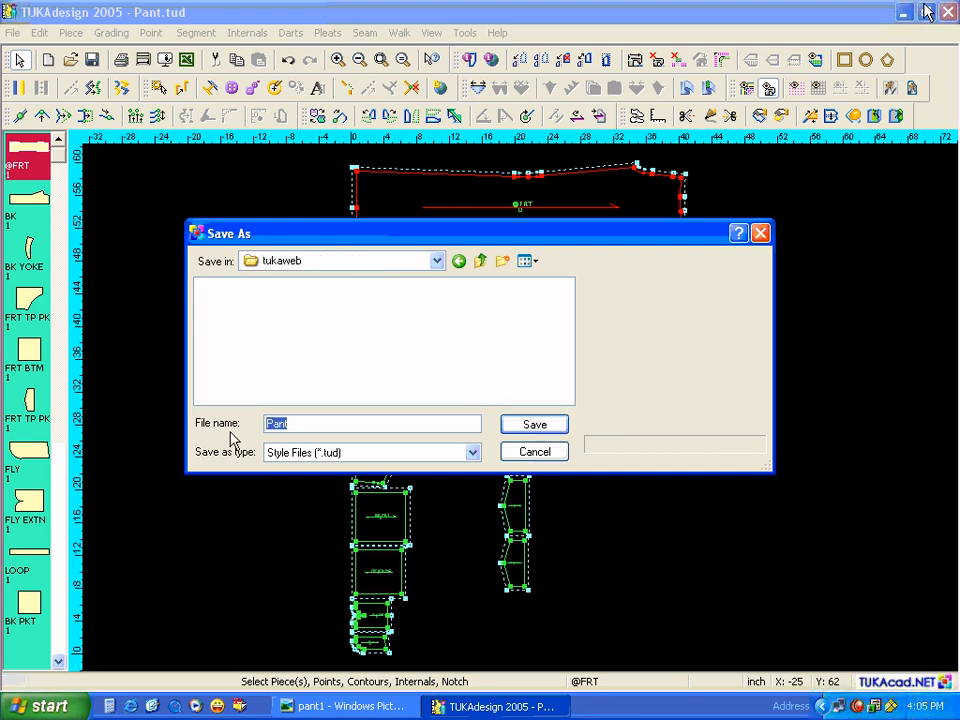
{"action": "key", "text": "BackSpace"}
{"action": "left_click", "coordinate": [331, 706]}
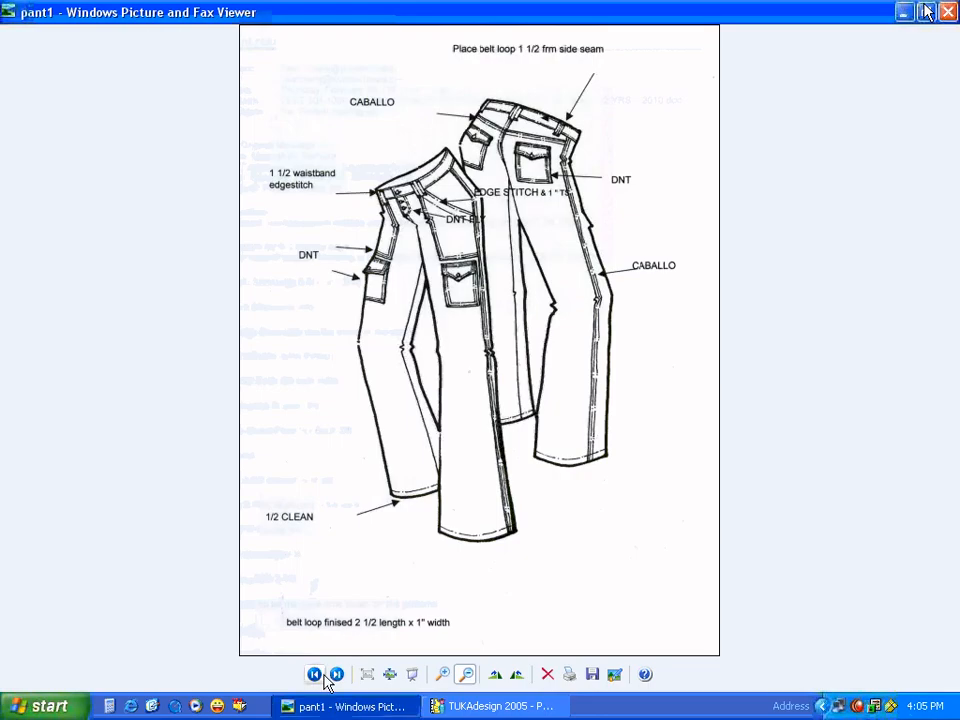
{"action": "left_click", "coordinate": [314, 674]}
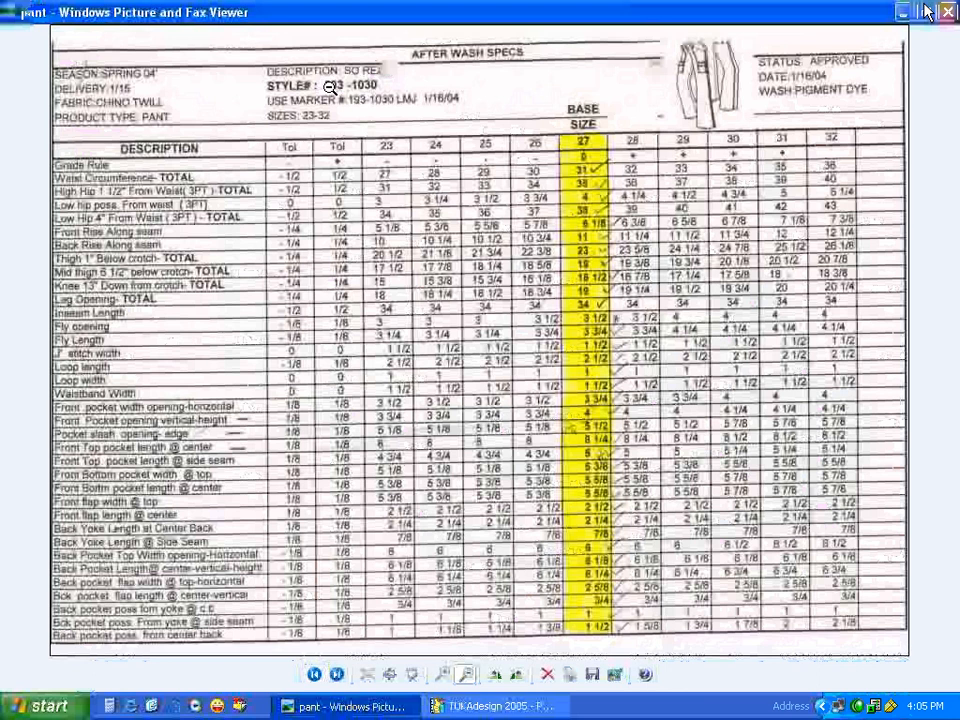
{"action": "left_click", "coordinate": [516, 707]}
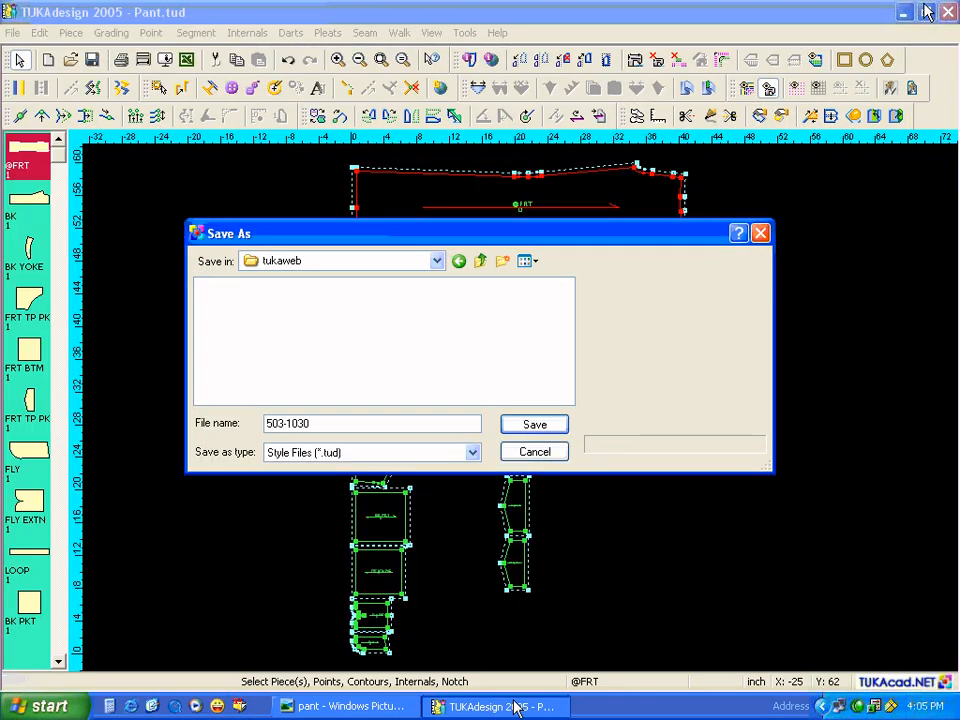
{"action": "left_click", "coordinate": [538, 424]}
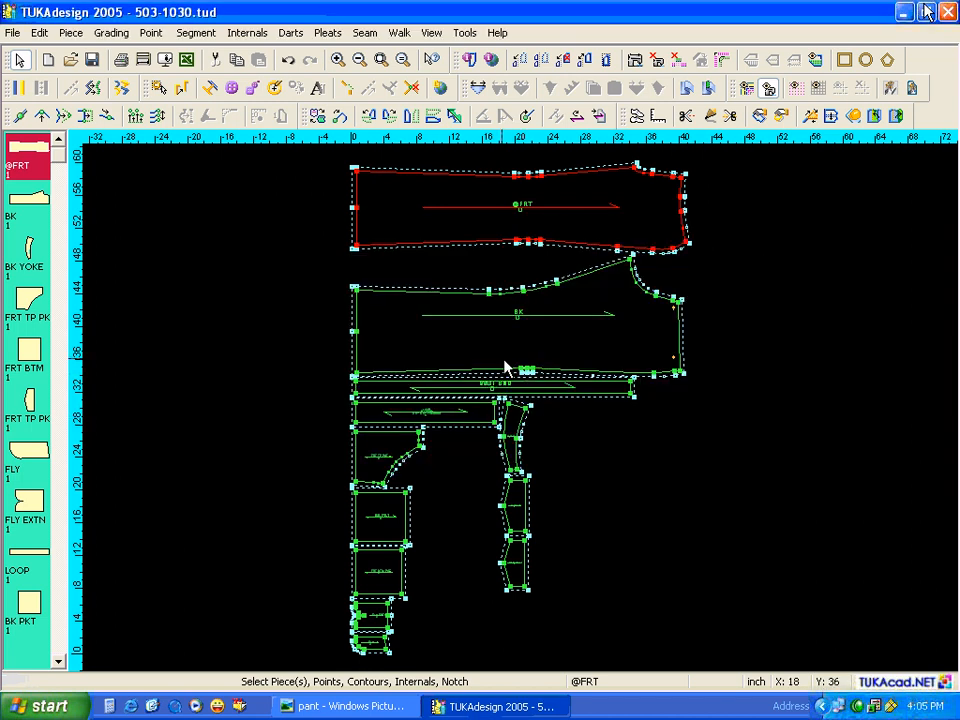
Show the list of all pieces with their names, descriptions, materials and quantities
{"action": "left_click", "coordinate": [505, 368]}
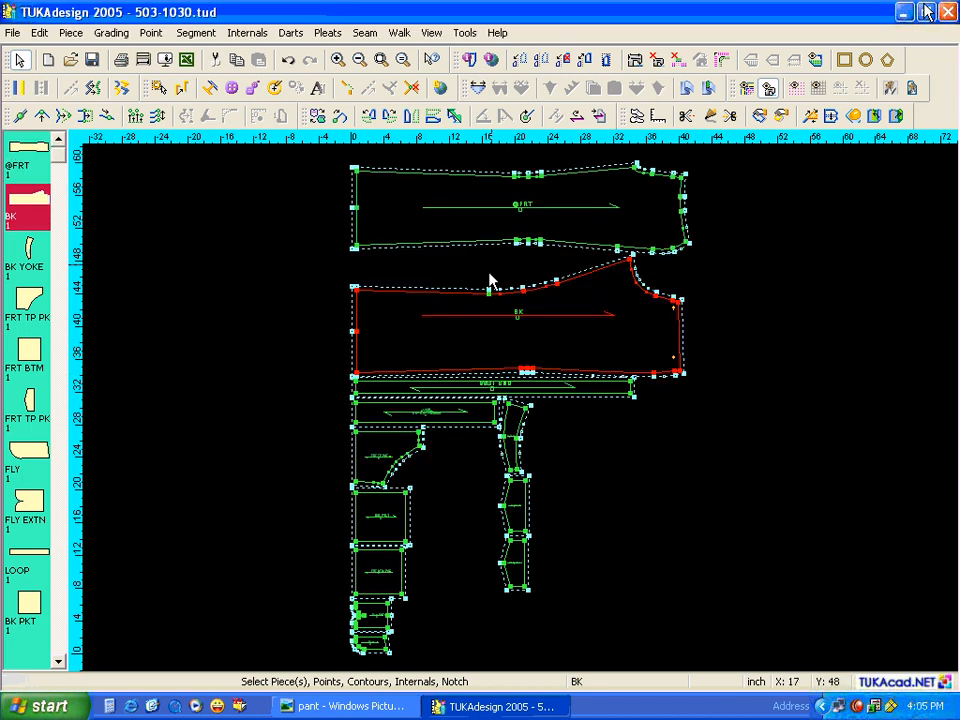
{"action": "left_click", "coordinate": [465, 33]}
{"action": "left_click", "coordinate": [463, 33]}
{"action": "left_click", "coordinate": [431, 33]}
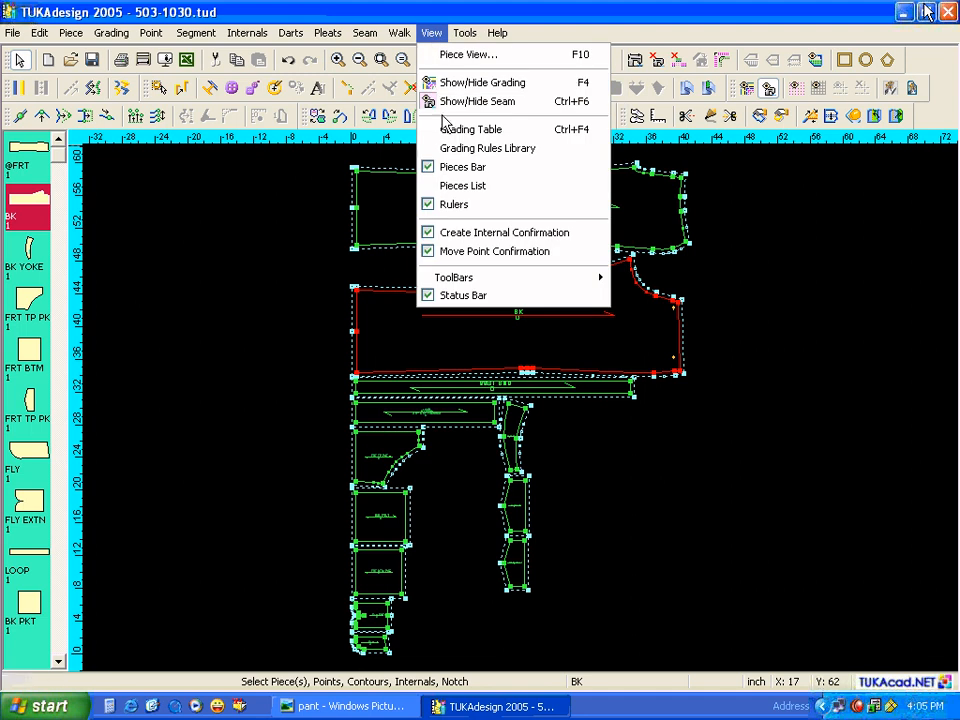
{"action": "left_click", "coordinate": [463, 186]}
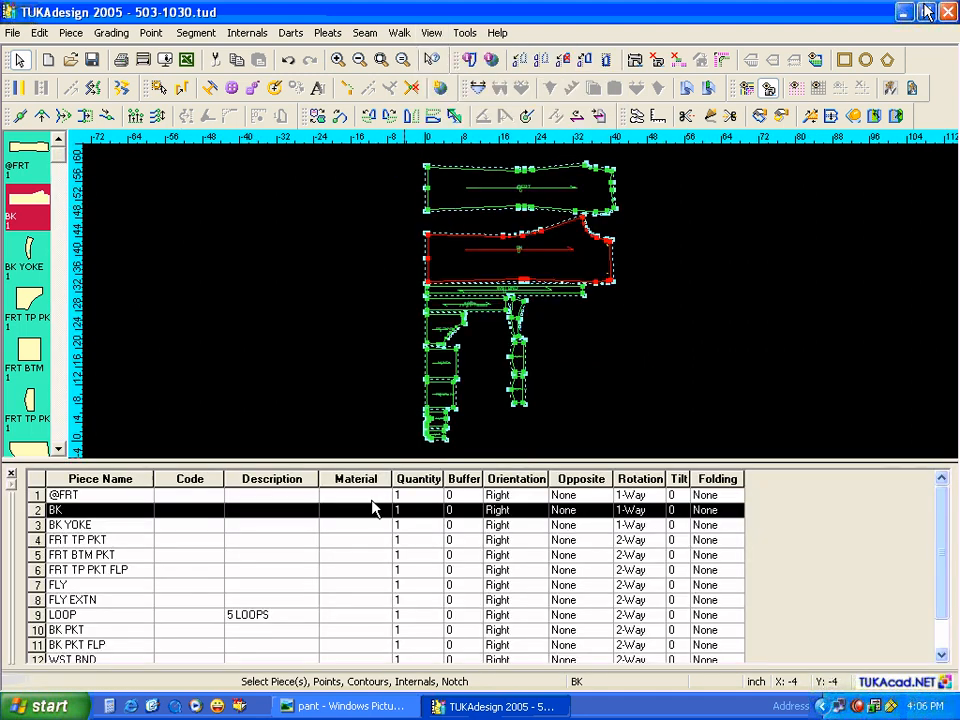
{"action": "left_click", "coordinate": [370, 496]}
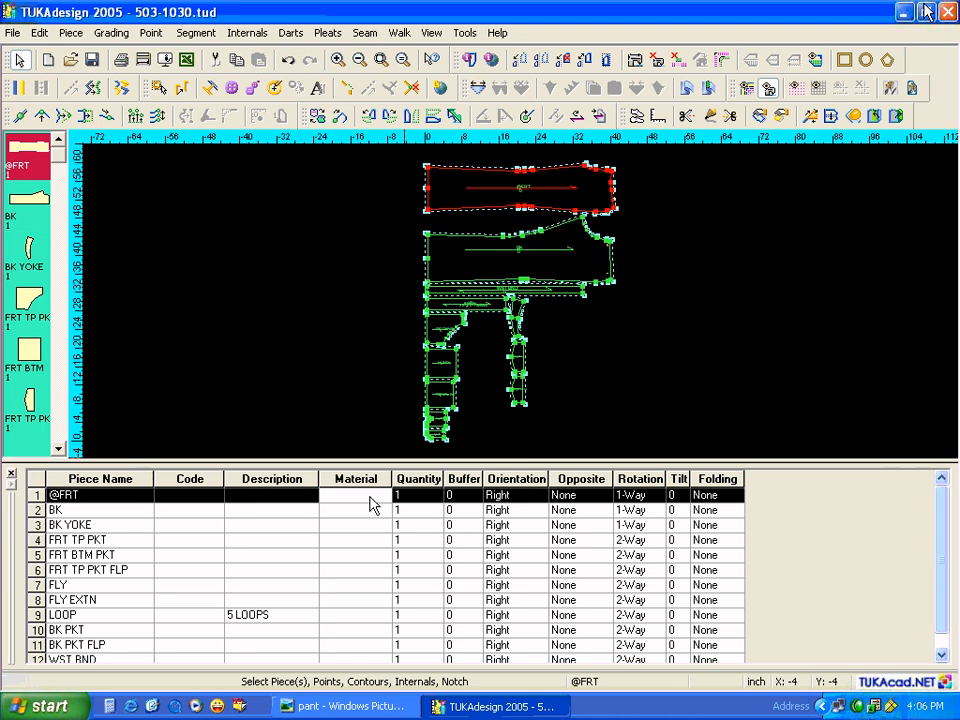
{"action": "left_click", "coordinate": [378, 500]}
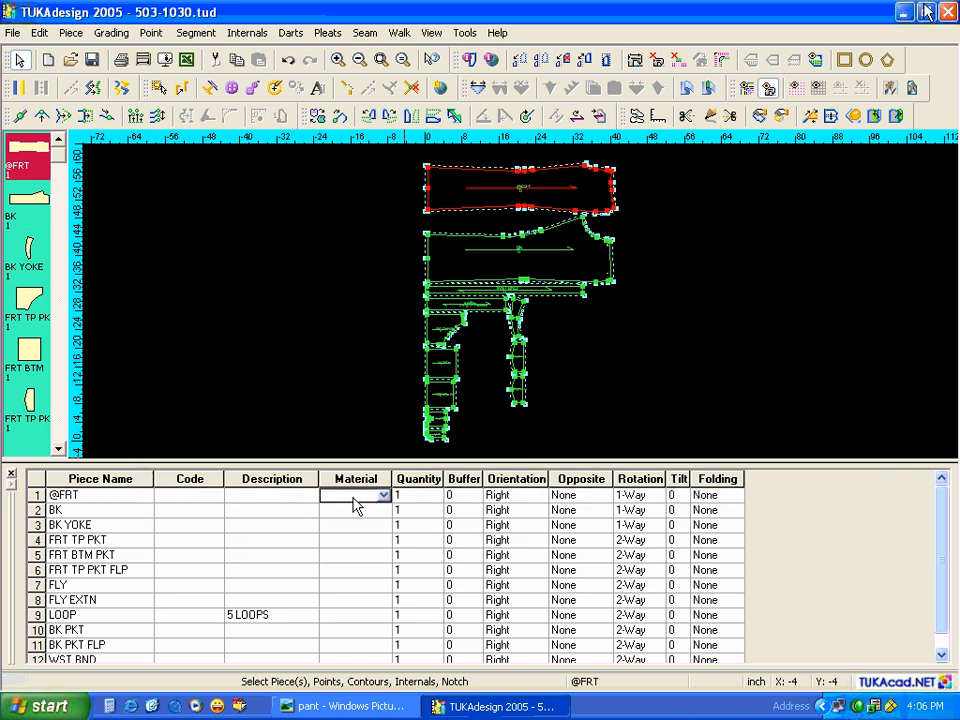
{"action": "left_click", "coordinate": [385, 497]}
{"action": "left_click", "coordinate": [366, 515]}
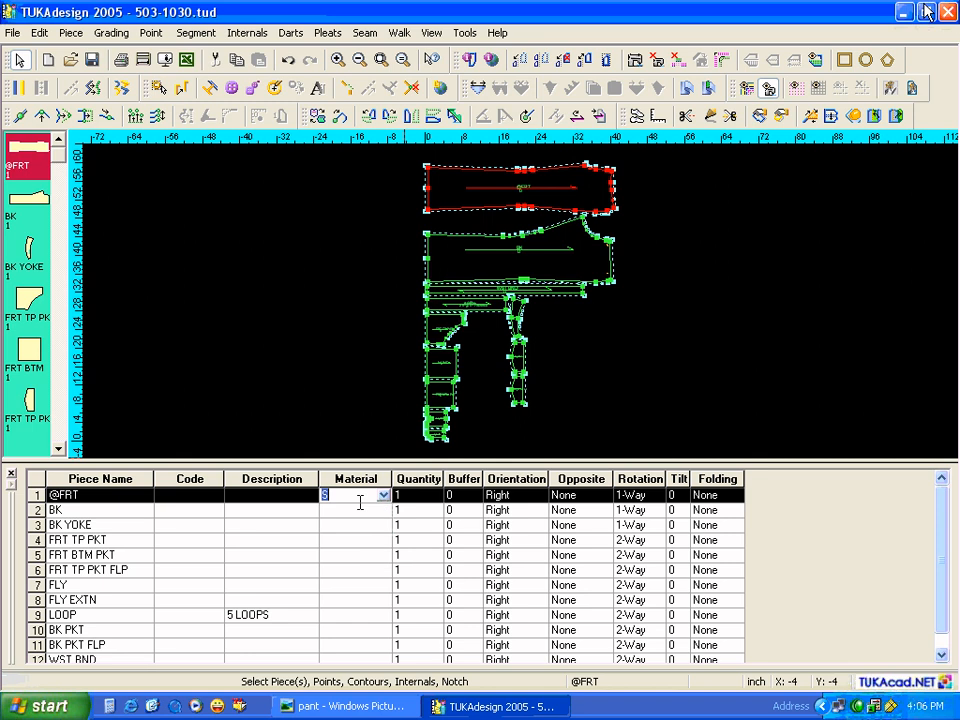
{"action": "left_click", "coordinate": [356, 479]}
{"action": "left_click", "coordinate": [364, 512]}
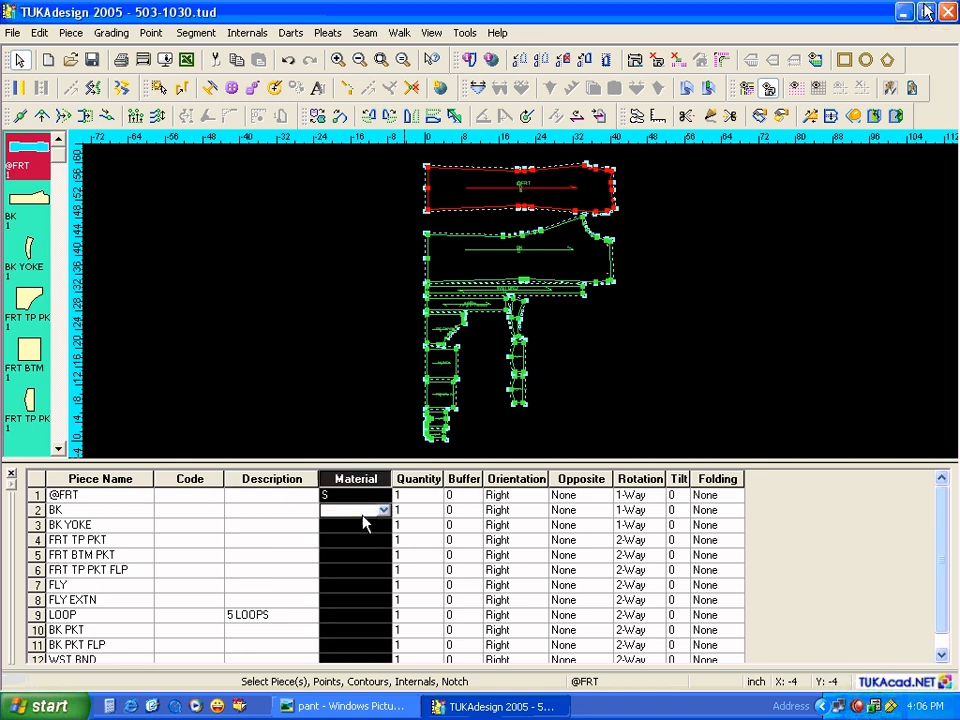
{"action": "right_click", "coordinate": [365, 518]}
{"action": "left_click", "coordinate": [381, 565]}
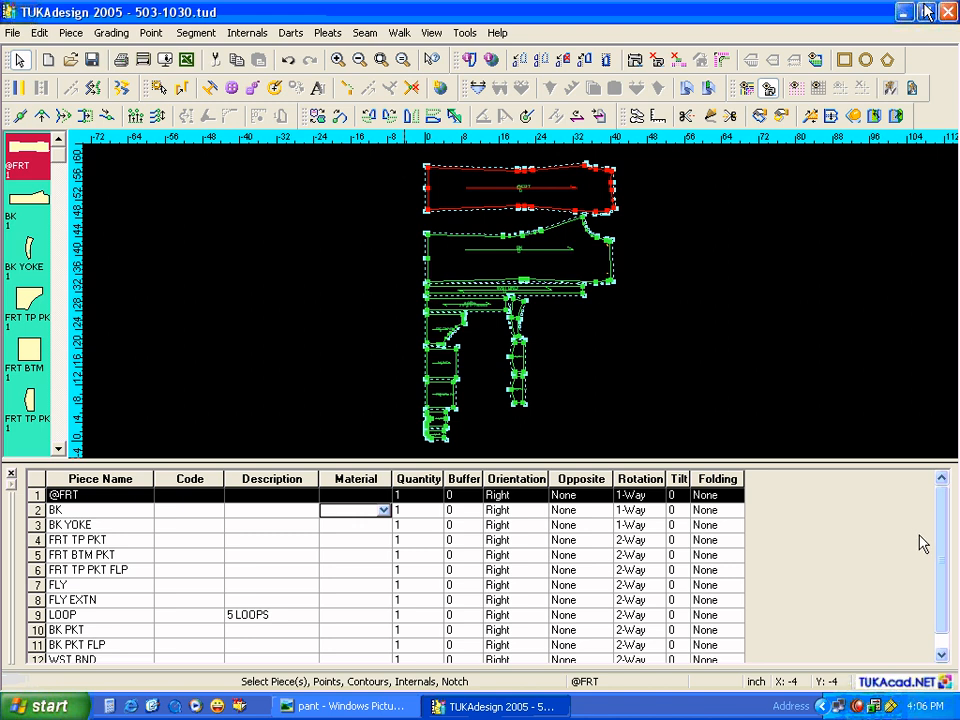
{"action": "left_click", "coordinate": [372, 495]}
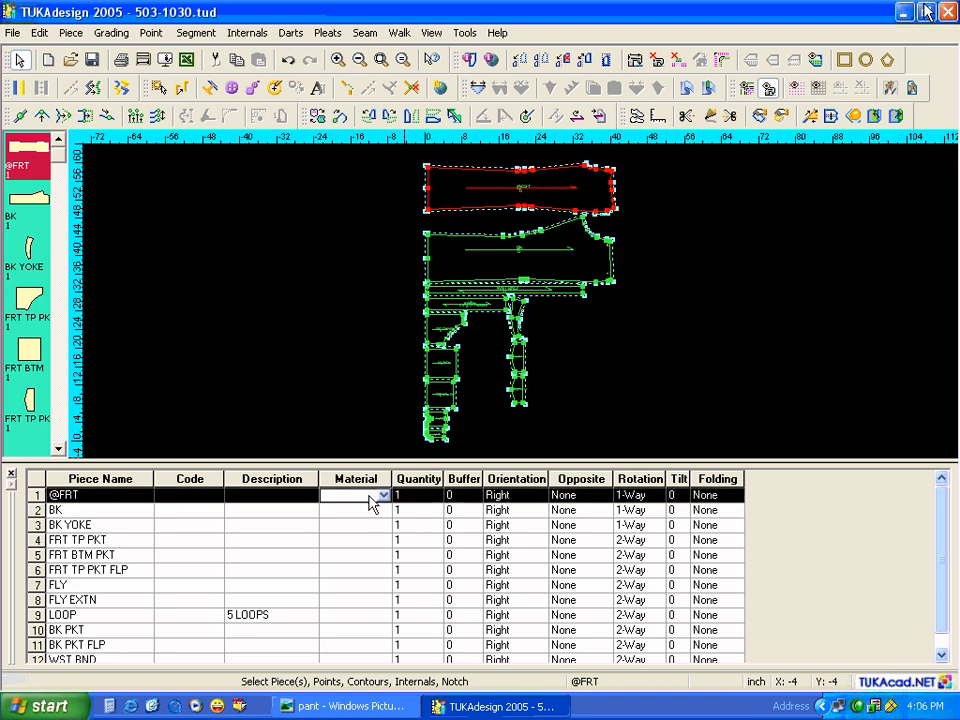
{"action": "double_click", "coordinate": [449, 196]}
{"action": "double_click", "coordinate": [438, 277]}
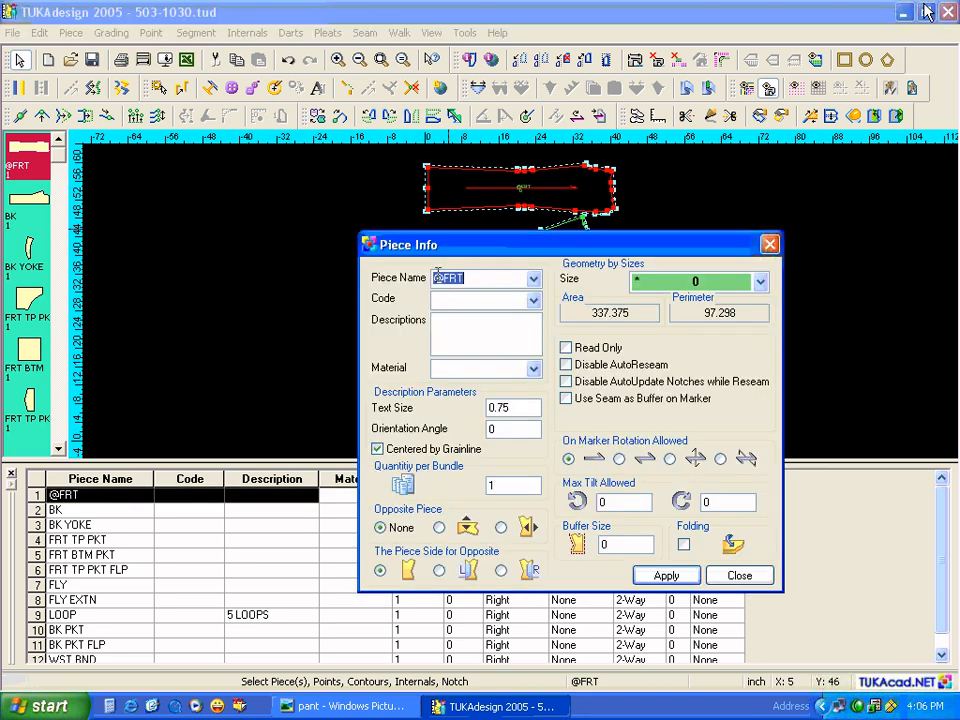
{"action": "left_click", "coordinate": [442, 281]}
{"action": "key", "text": "BackSpace"}
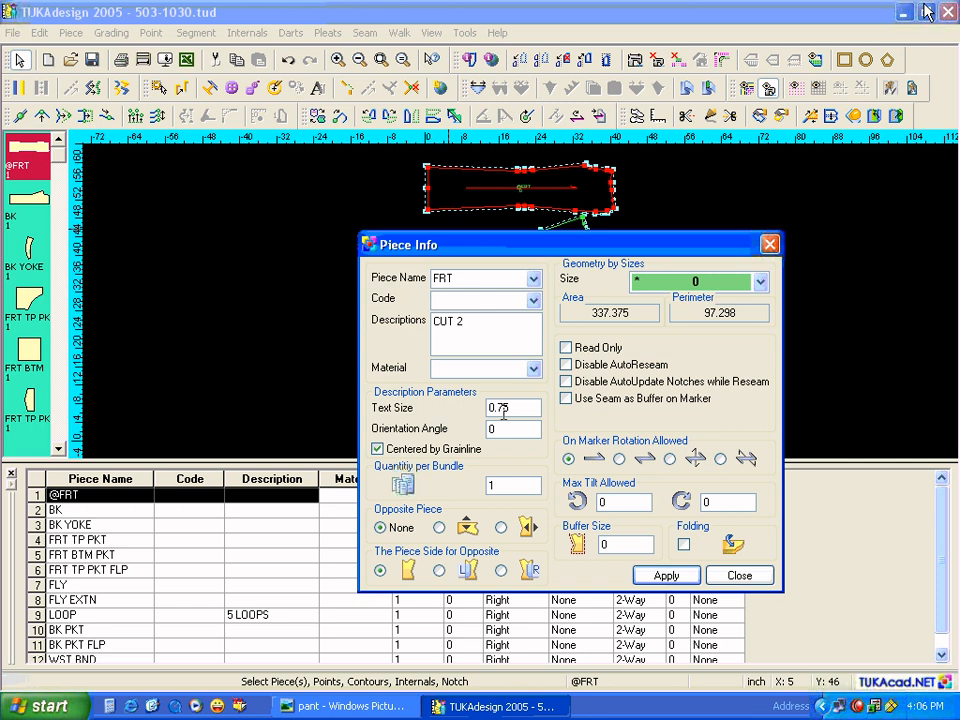
{"action": "double_click", "coordinate": [497, 407]}
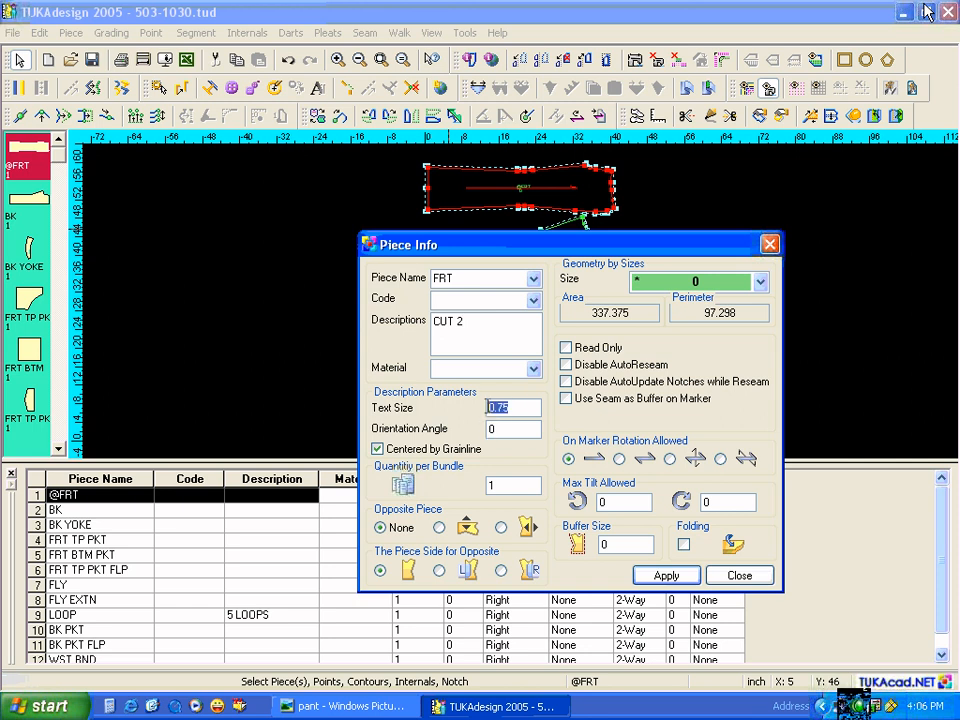
Set FRT to a quantity of 2 per bundle with an up/down opposite piece and two-way marker rotation, and apply
{"action": "double_click", "coordinate": [490, 485]}
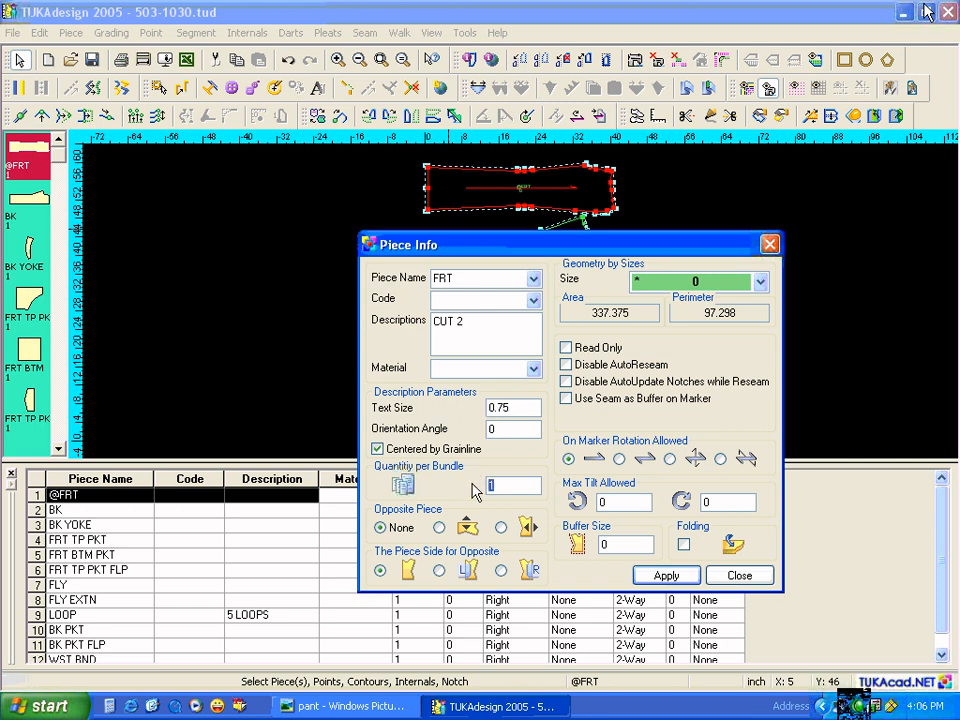
{"action": "type", "text": "2"}
{"action": "left_click", "coordinate": [439, 527]}
{"action": "left_click", "coordinate": [619, 458]}
{"action": "left_click", "coordinate": [666, 575]}
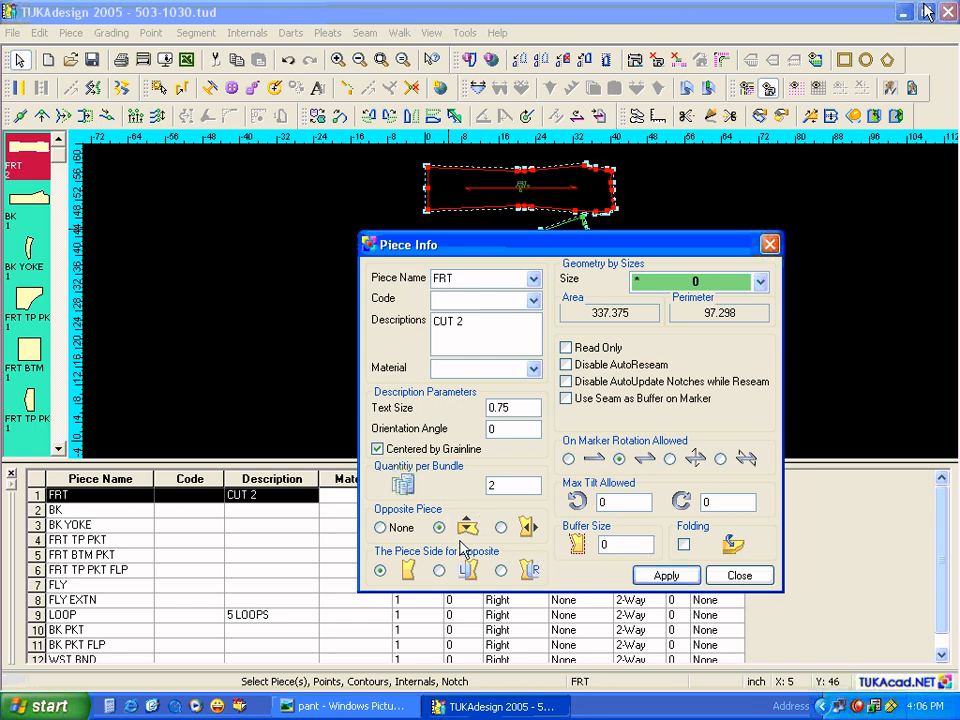
Give BK the description CUT 2, a quantity of 2, an up/down opposite piece and two-way marker rotation, and apply
{"action": "left_click_drag", "start_coordinate": [411, 248], "coordinate": [557, 224]}
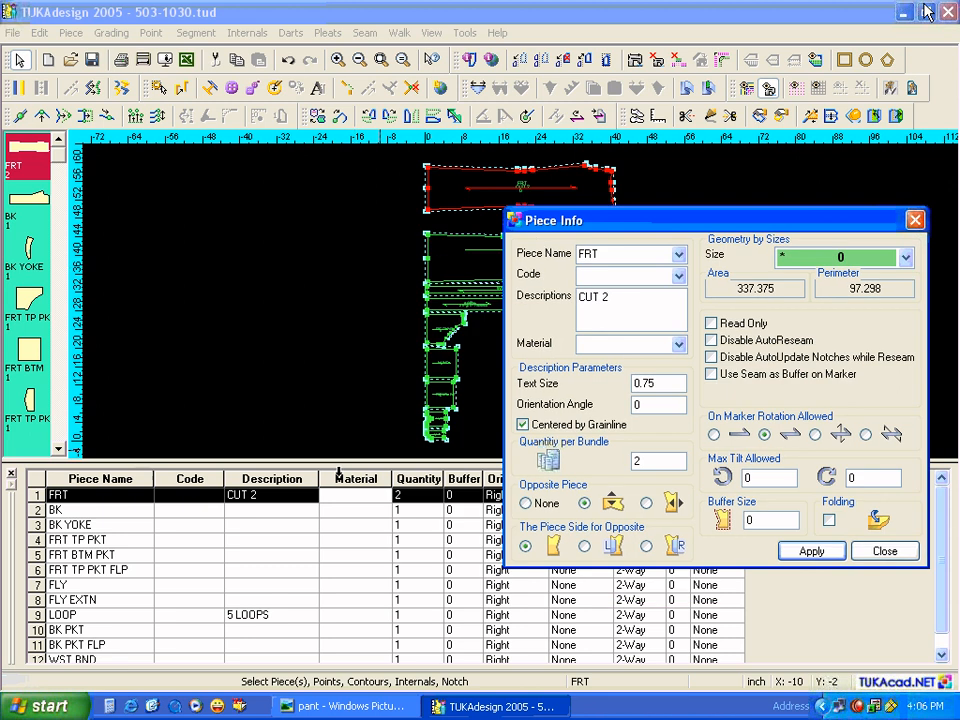
{"action": "left_click", "coordinate": [300, 509]}
{"action": "left_click", "coordinate": [598, 295]}
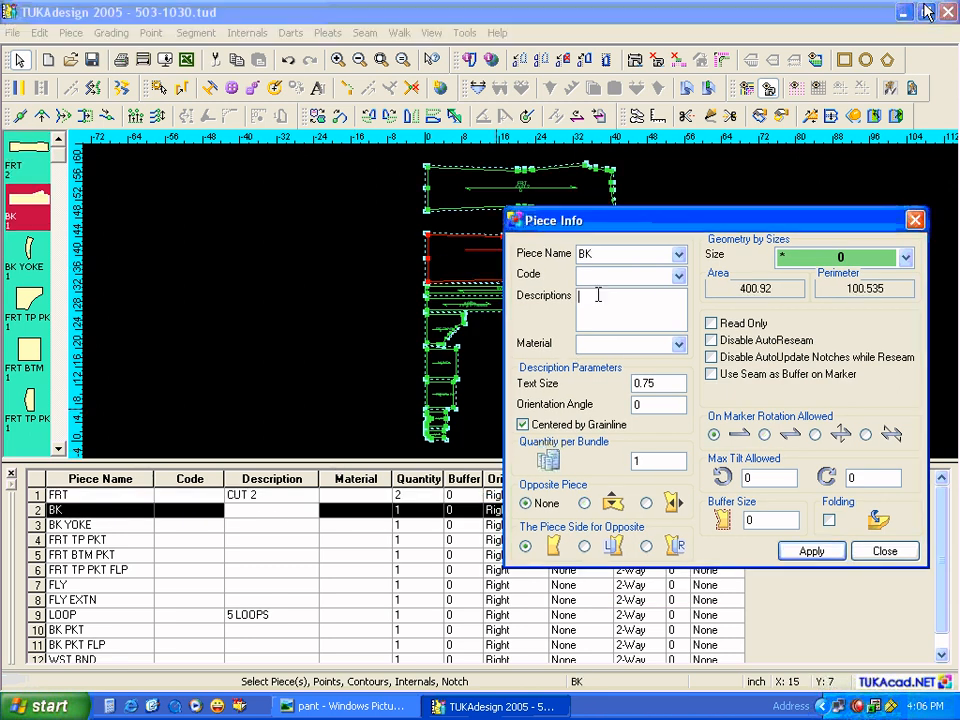
{"action": "type", "text": "CUT 2"}
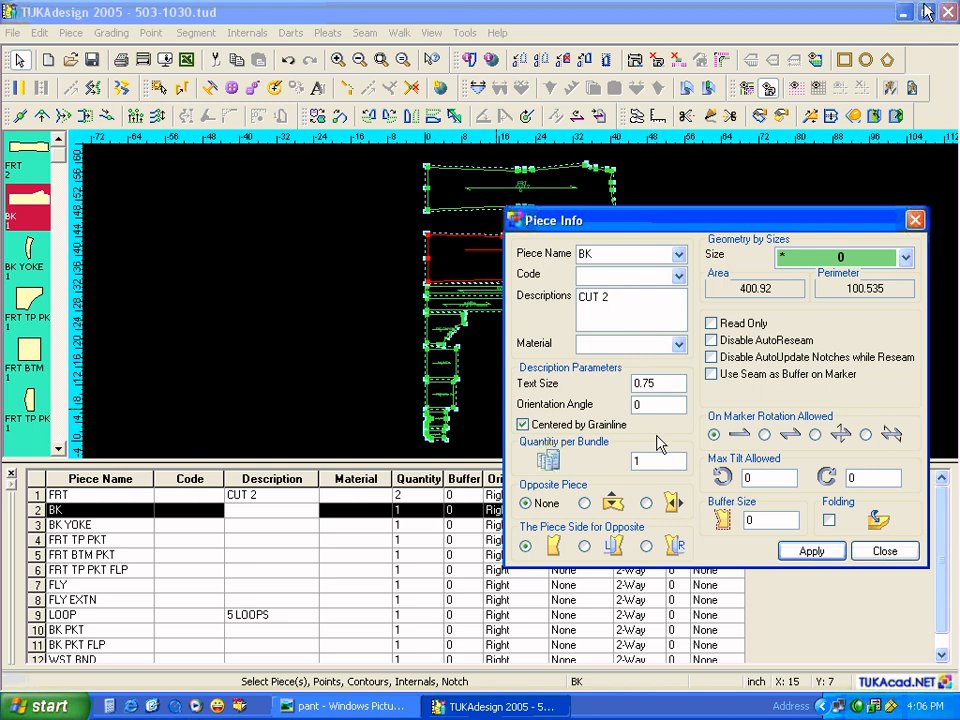
{"action": "double_click", "coordinate": [640, 460]}
{"action": "type", "text": "2"}
{"action": "left_click", "coordinate": [584, 503]}
{"action": "left_click", "coordinate": [766, 436]}
{"action": "left_click", "coordinate": [810, 552]}
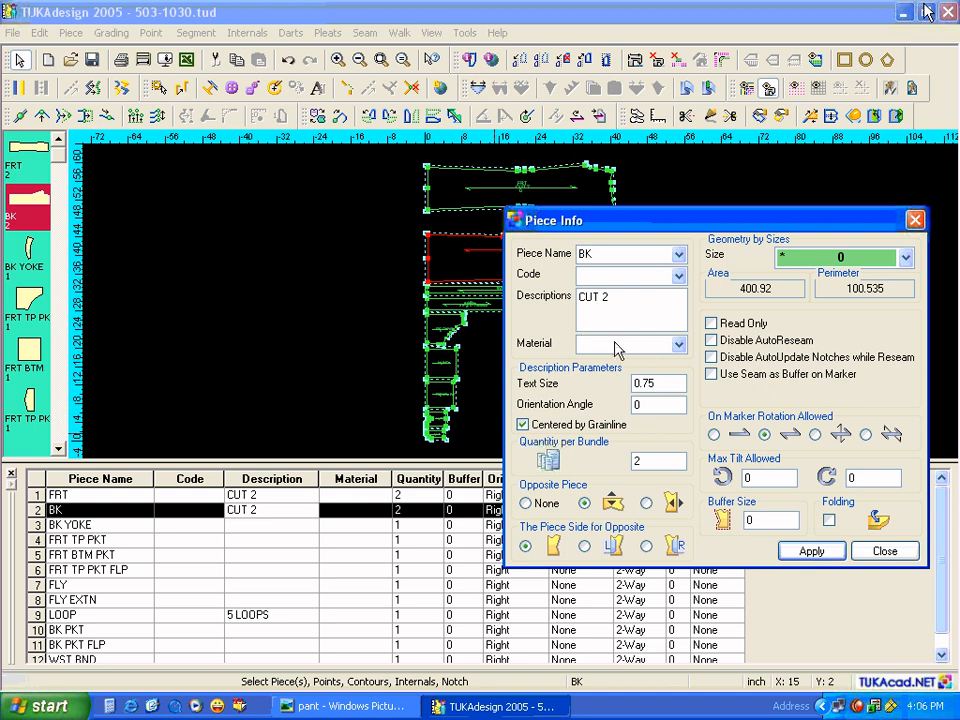
Enter S as the material of FRT and of BK, applying each change
{"action": "left_click", "coordinate": [372, 494]}
{"action": "left_click", "coordinate": [596, 345]}
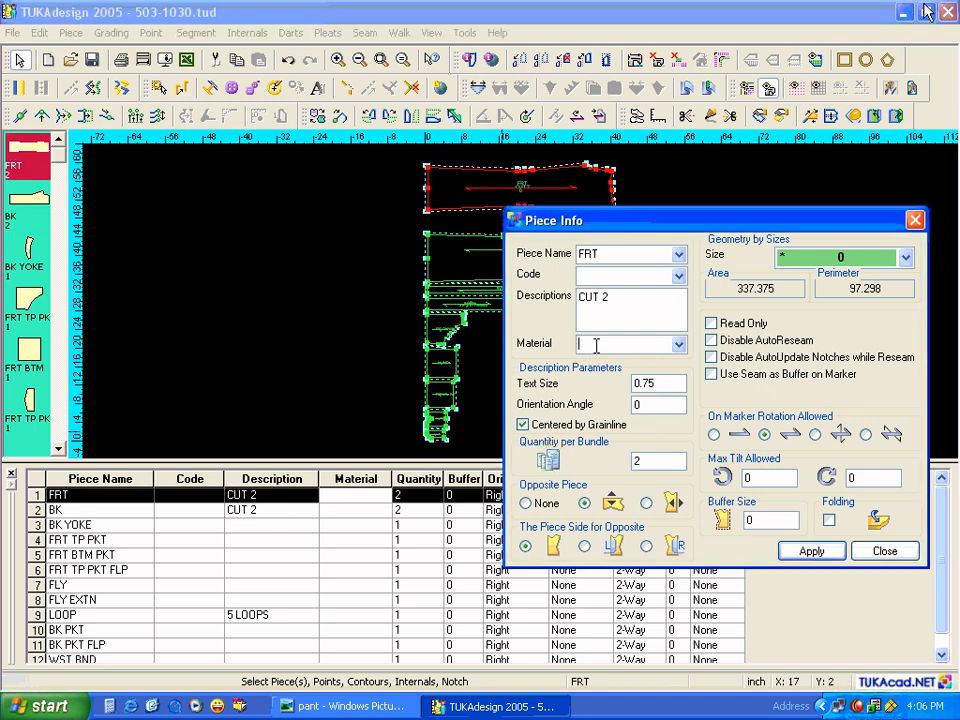
{"action": "type", "text": "S"}
{"action": "left_click", "coordinate": [790, 551]}
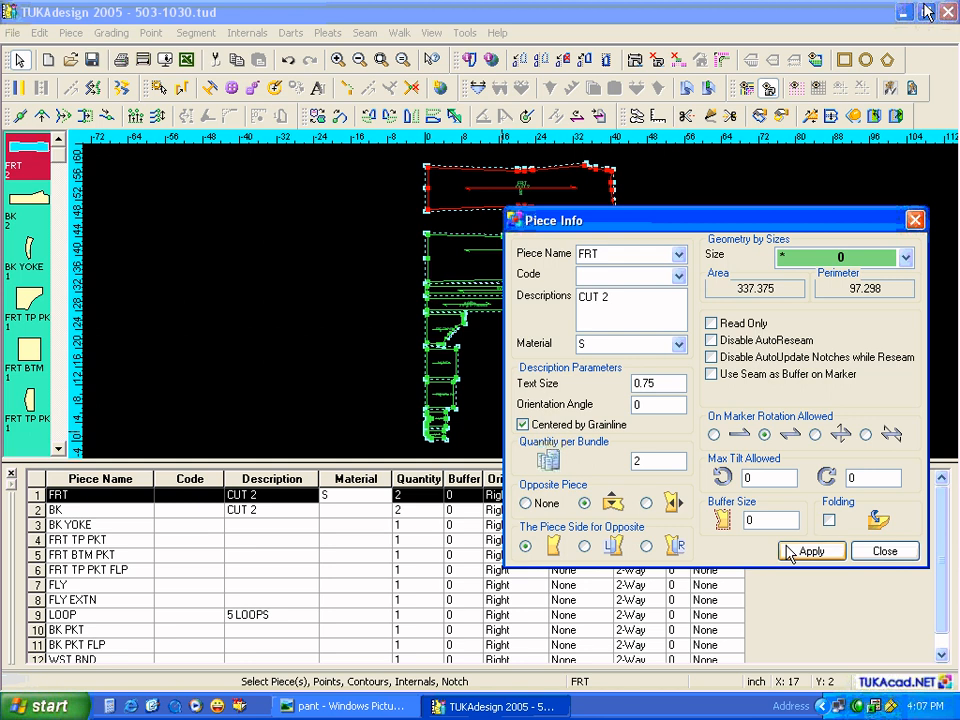
{"action": "left_click", "coordinate": [381, 510]}
{"action": "left_click", "coordinate": [598, 344]}
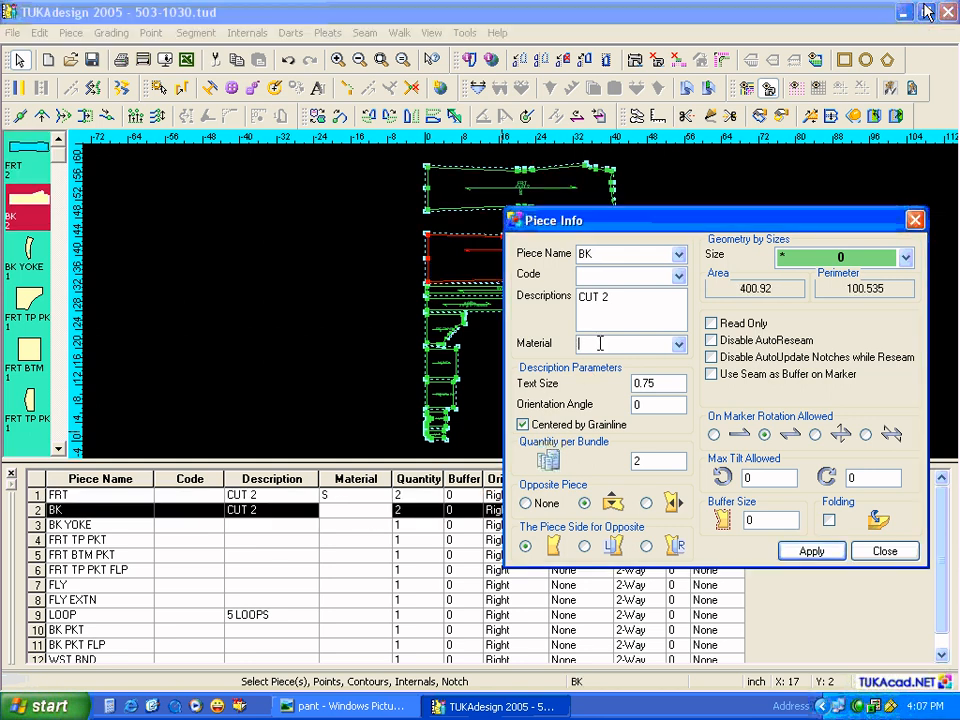
{"action": "type", "text": "S"}
{"action": "left_click", "coordinate": [810, 551]}
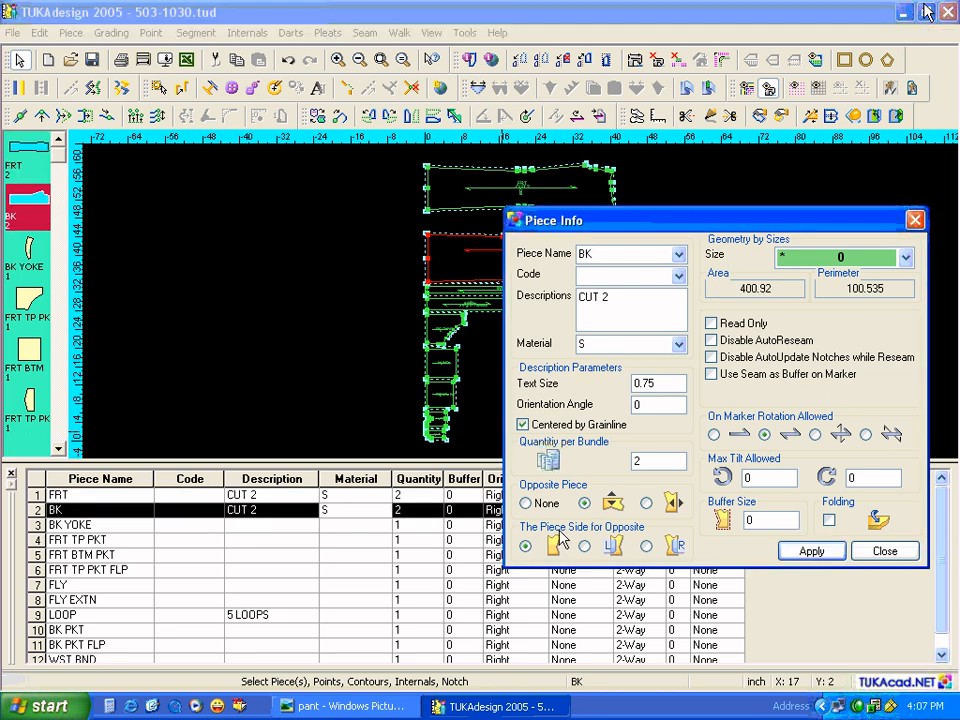
Load BK YOKE in the piece info and enter CUT 2 as its description
{"action": "left_click", "coordinate": [257, 525]}
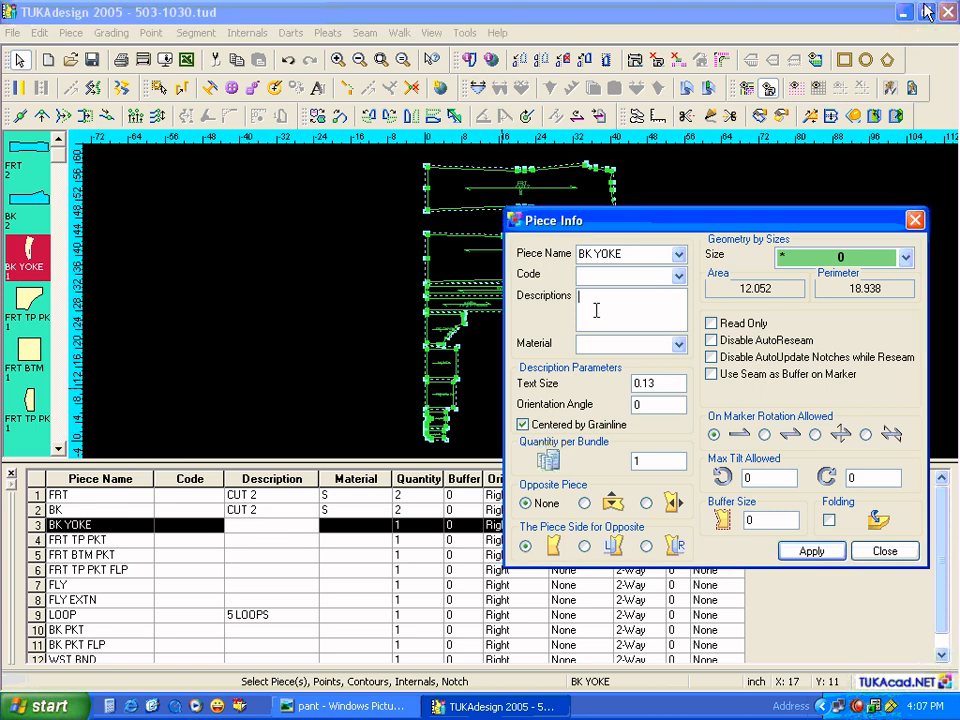
{"action": "type", "text": "CUT 2"}
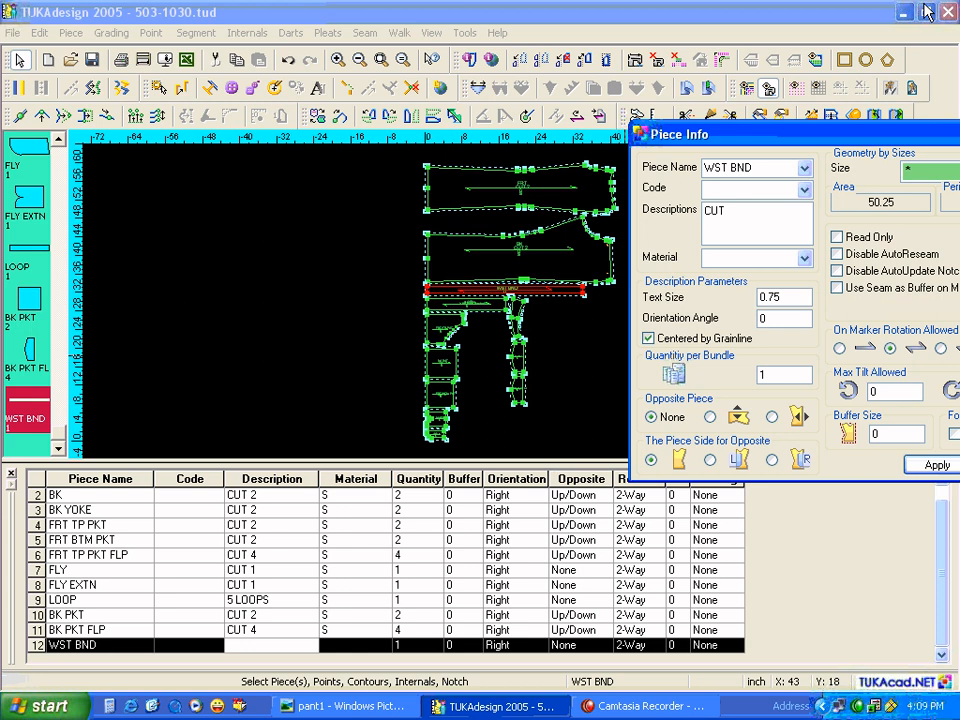
Give WST BND the description CUT 2, material S, quantity 2 and an up/down opposite piece, apply, and close the piece info
{"action": "type", "text": "2"}
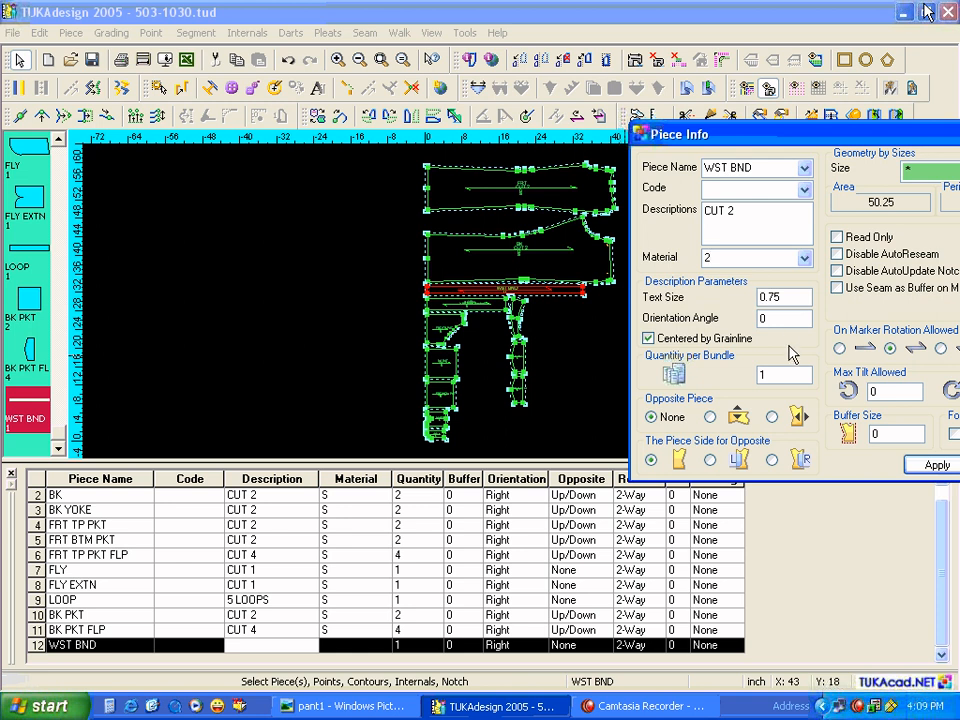
{"action": "left_click_drag", "start_coordinate": [789, 371], "coordinate": [748, 372]}
{"action": "left_click_drag", "start_coordinate": [728, 258], "coordinate": [697, 270]}
{"action": "type", "text": "S"}
{"action": "left_click_drag", "start_coordinate": [789, 374], "coordinate": [750, 373]}
{"action": "type", "text": "2"}
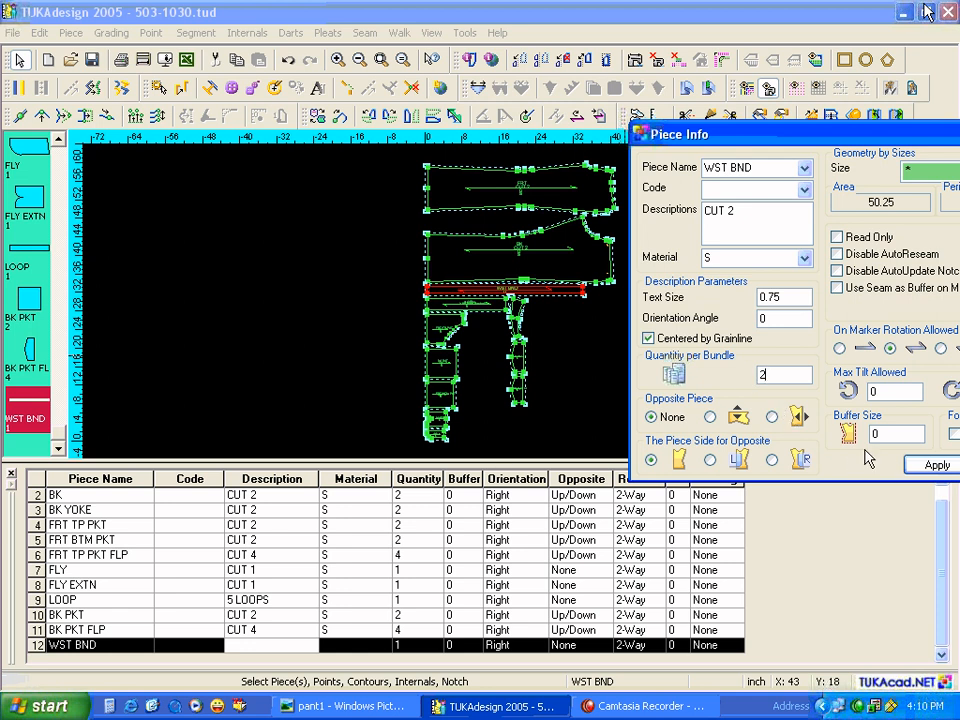
{"action": "left_click", "coordinate": [710, 417]}
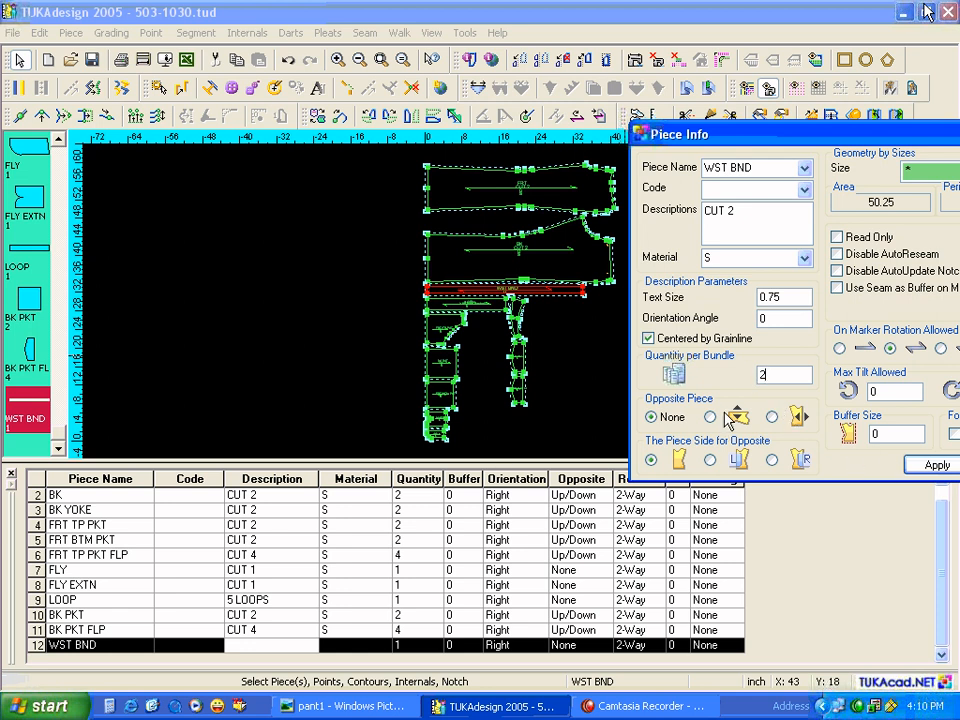
{"action": "left_click", "coordinate": [933, 465]}
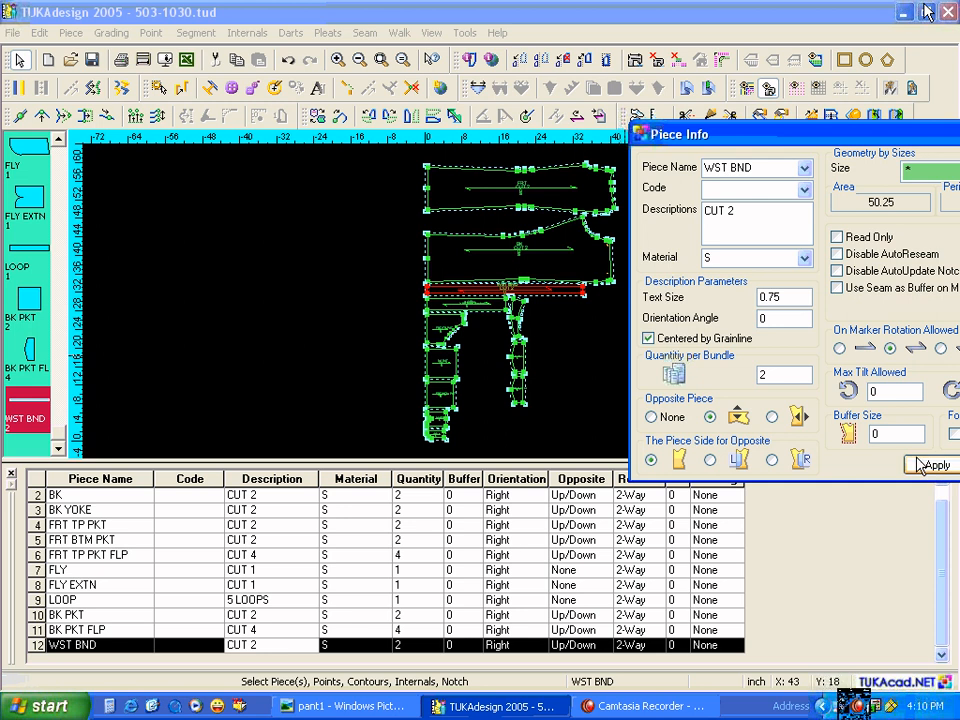
{"action": "left_click_drag", "start_coordinate": [700, 133], "coordinate": [492, 129]}
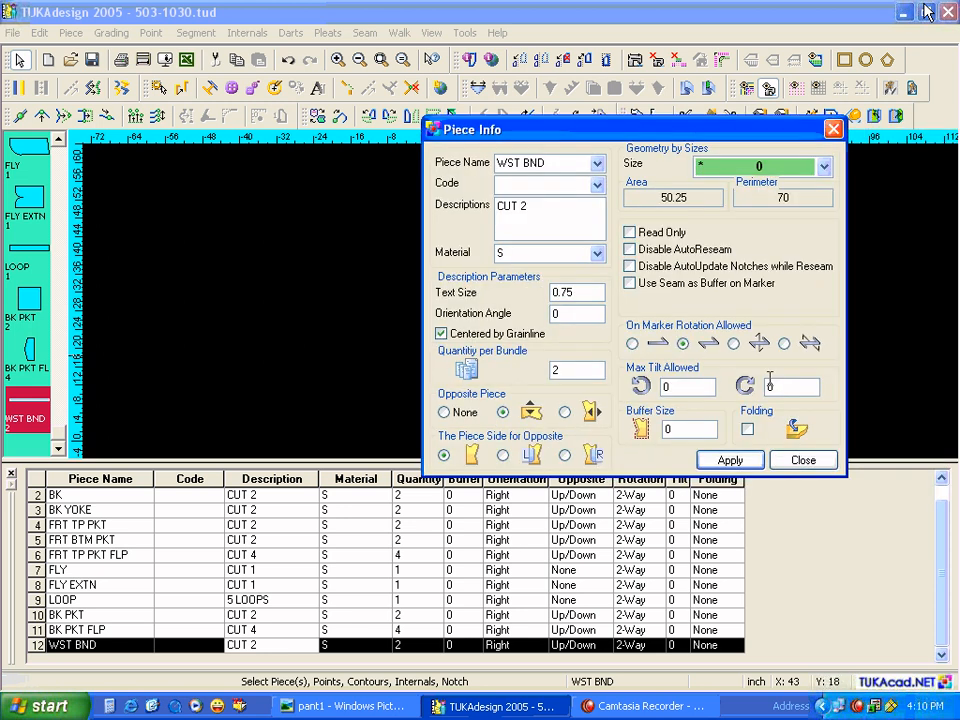
{"action": "left_click", "coordinate": [798, 459]}
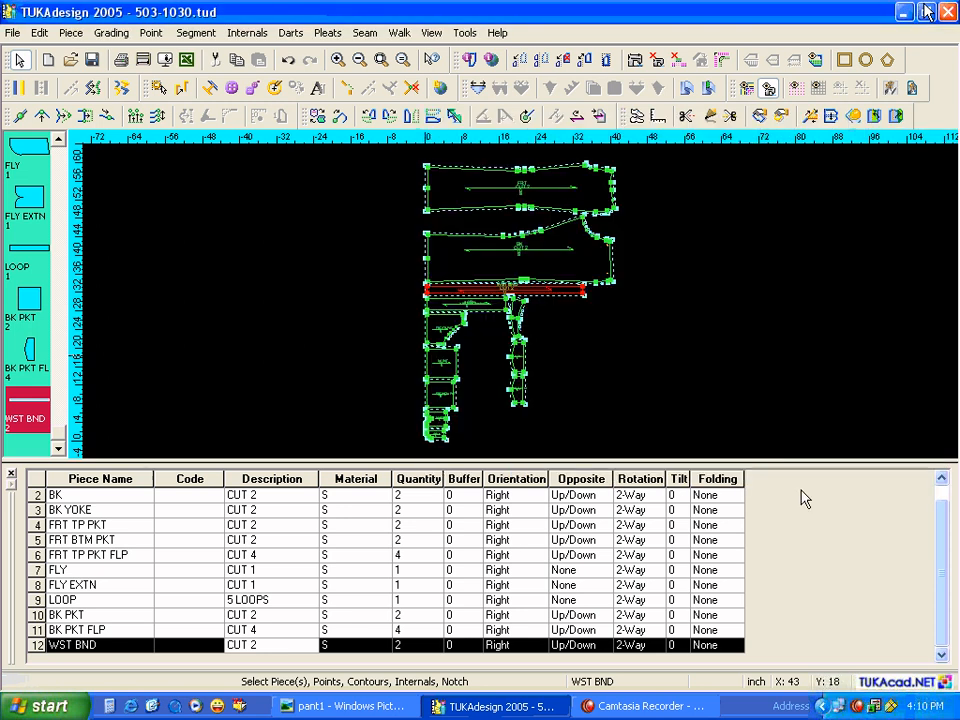
Undock the piece list, place it beside the pattern pieces and enlarge it until every row shows
{"action": "right_click", "coordinate": [805, 498]}
{"action": "left_click", "coordinate": [820, 513]}
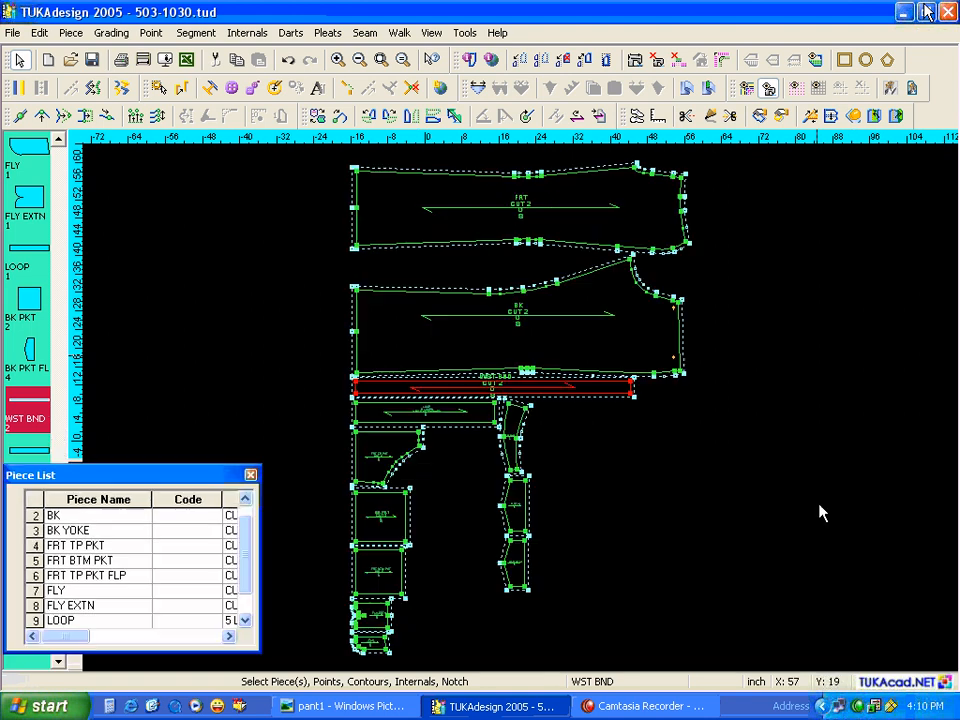
{"action": "left_click_drag", "start_coordinate": [219, 476], "coordinate": [836, 180]}
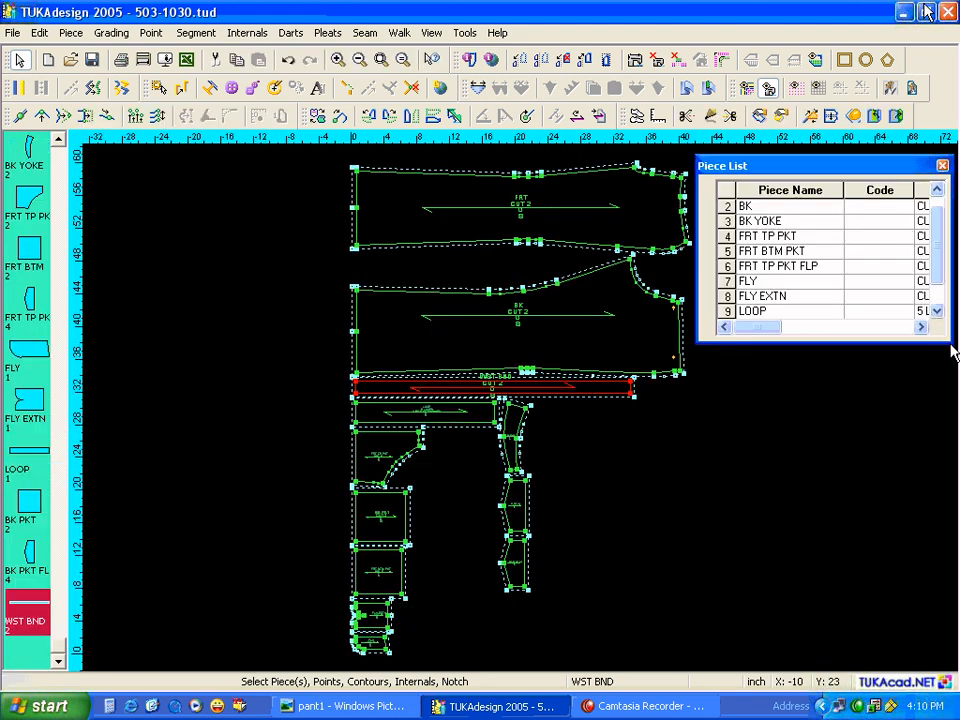
{"action": "left_click_drag", "start_coordinate": [955, 519], "coordinate": [952, 576]}
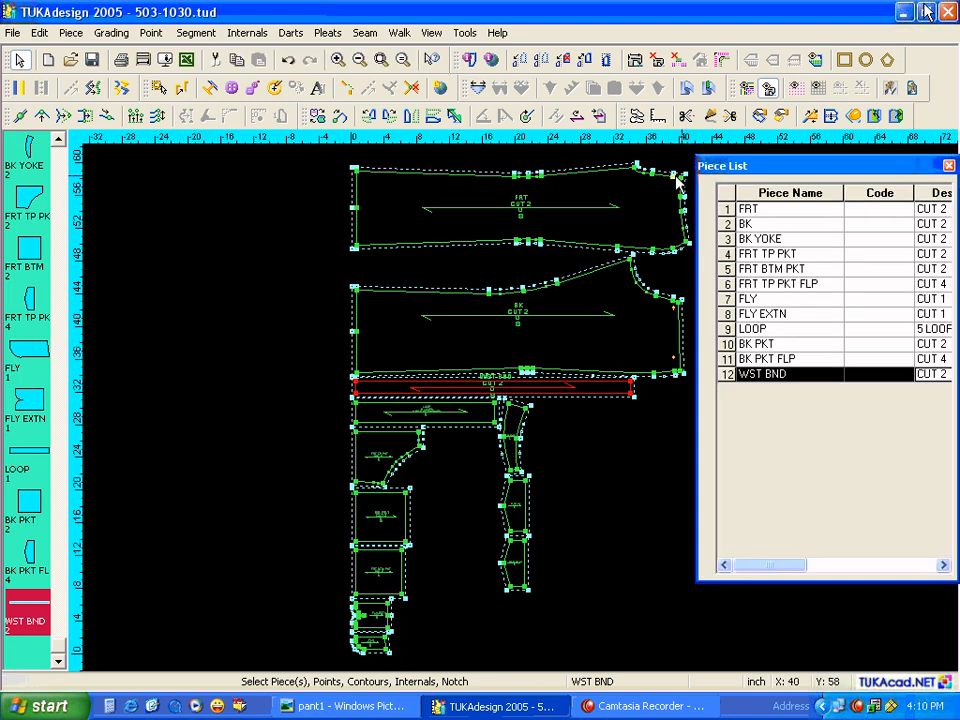
Select all pattern pieces and move them together about 27 inches left, away from the piece list
{"action": "left_click_drag", "start_coordinate": [296, 172], "coordinate": [582, 610]}
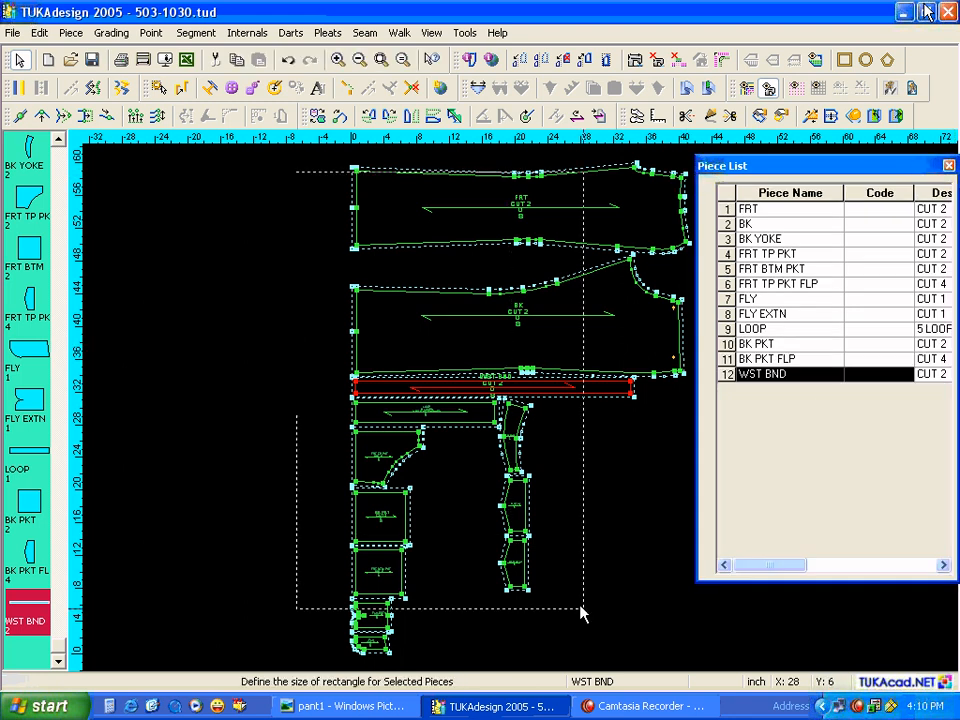
{"action": "left_click_drag", "start_coordinate": [670, 670], "coordinate": [668, 668]}
{"action": "left_click_drag", "start_coordinate": [590, 345], "coordinate": [370, 345]}
Move the floating piece list closer to the pieces and widen it to show the description and material columns
{"action": "left_click_drag", "start_coordinate": [705, 164], "coordinate": [566, 171]}
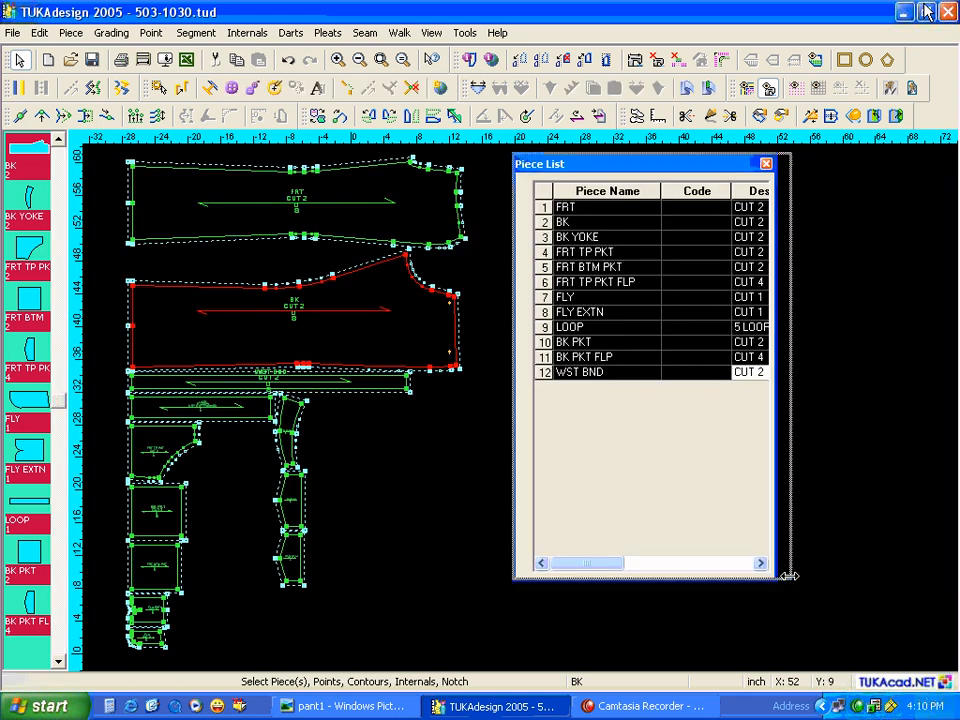
{"action": "left_click_drag", "start_coordinate": [773, 576], "coordinate": [956, 410]}
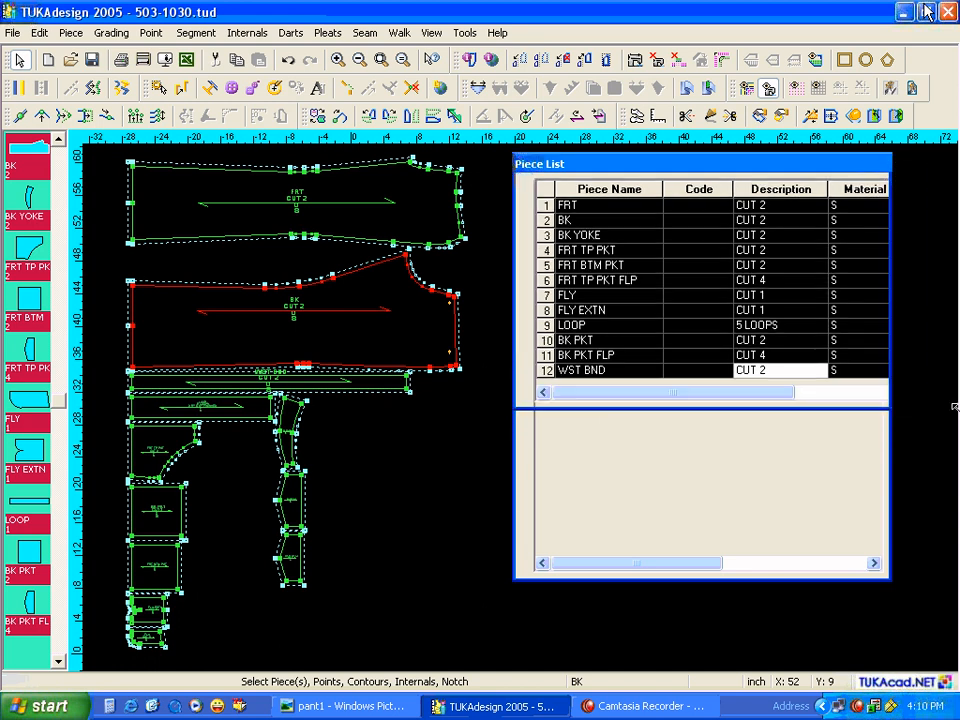